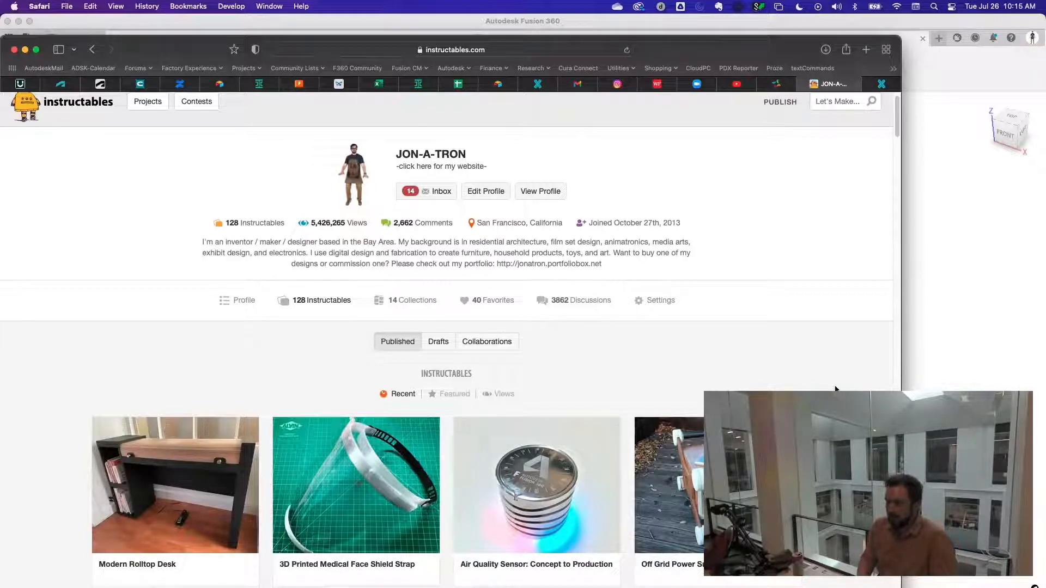
# - Browse the published projects on the Instructables author profile to find the Stamp Project
pyautogui.scroll(-10, 835, 389)
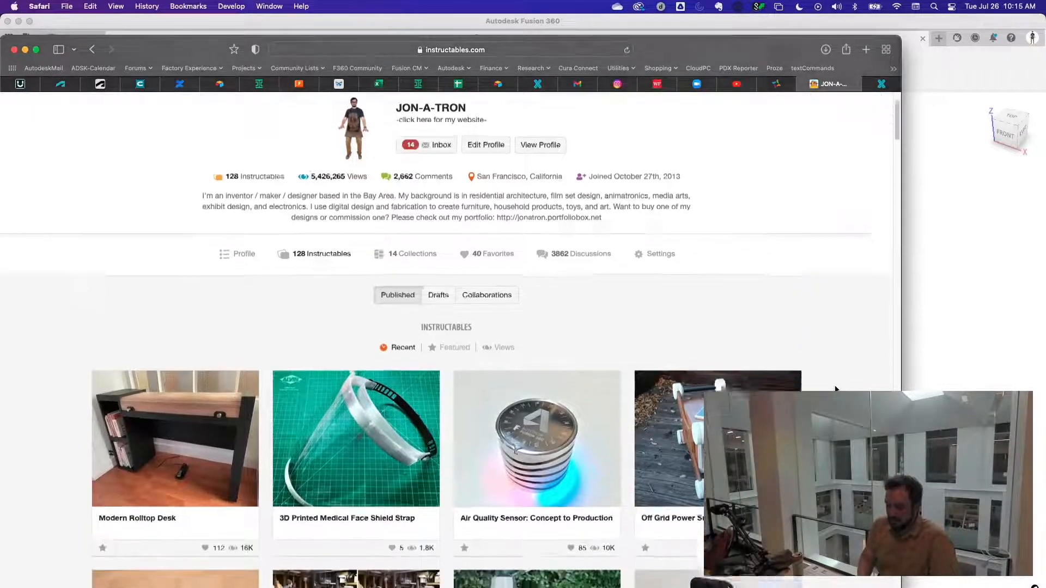
pyautogui.scroll(-20, 835, 389)
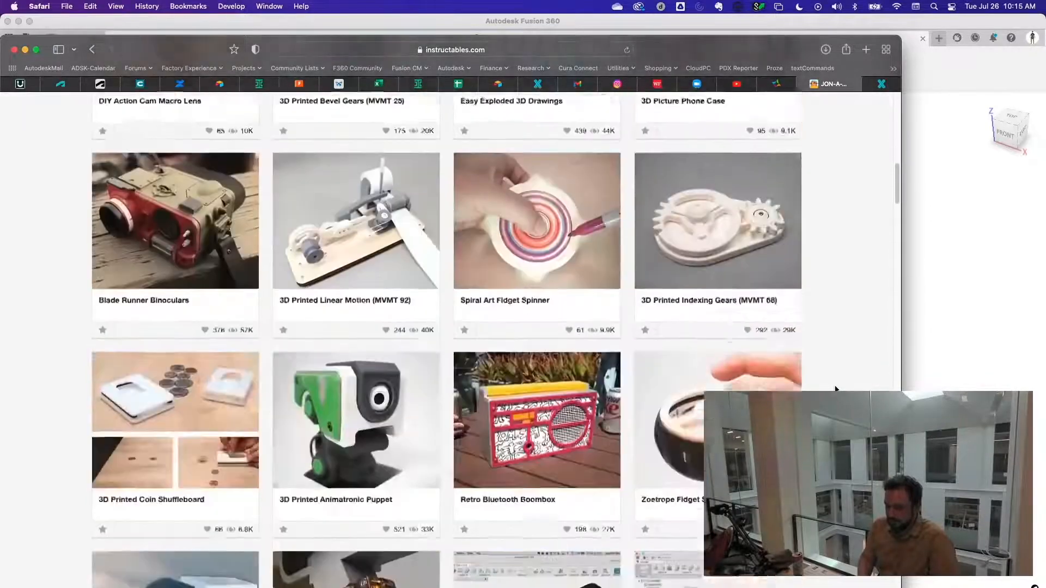
pyautogui.scroll(-15, 835, 389)
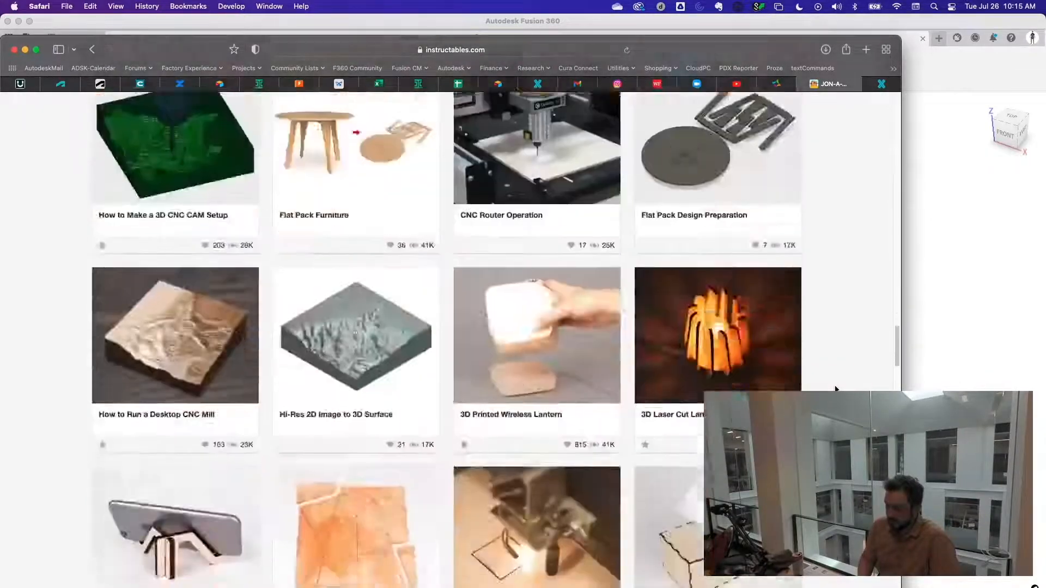
pyautogui.scroll(6, 835, 389)
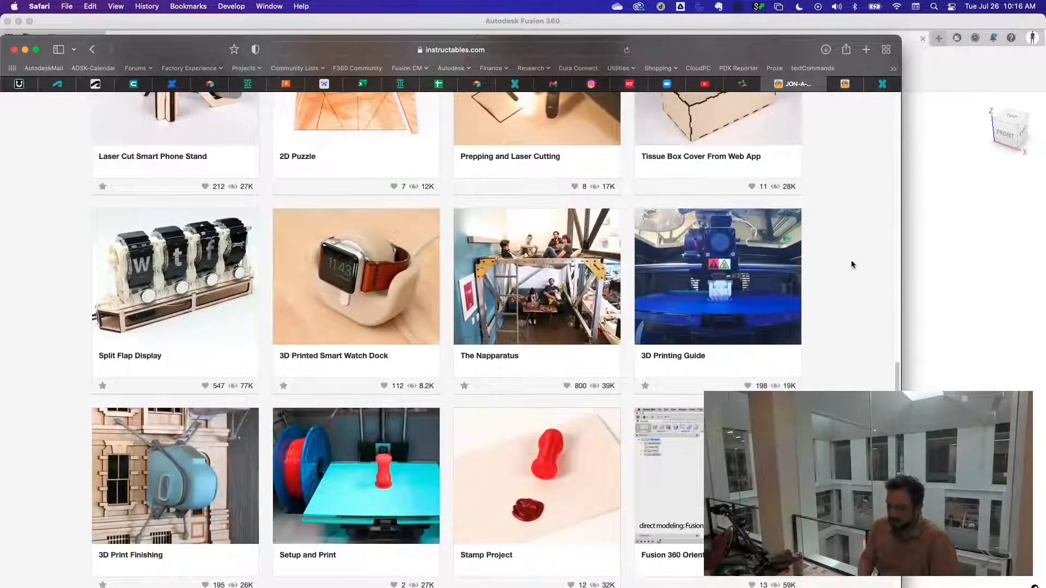
# - View the Stamp Project tutorial and examine its introduction, cylinder creation and star graphic sketch instructions
pyautogui.click(844, 83)
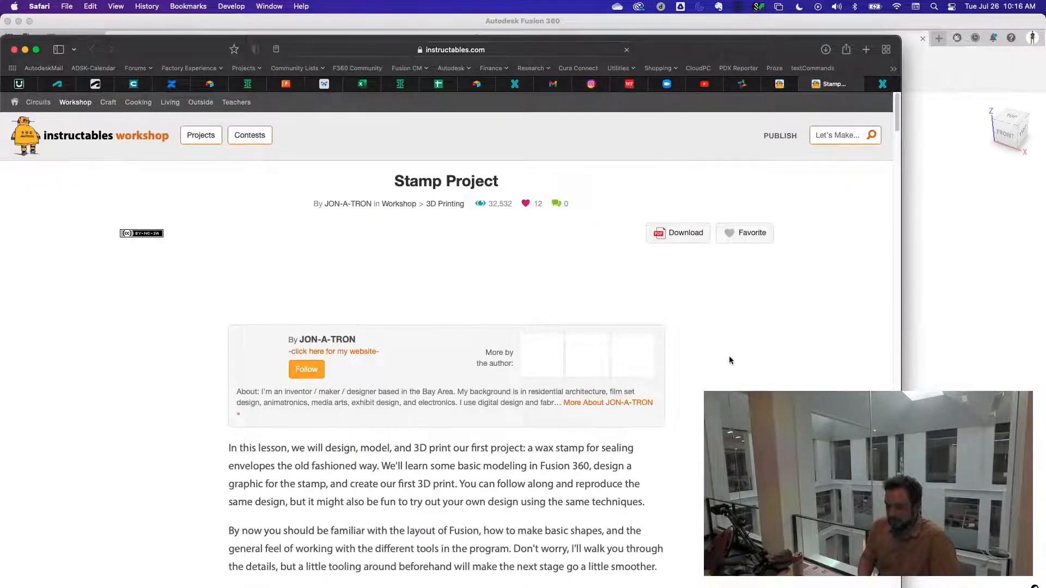
pyautogui.scroll(-5, 730, 359)
pyautogui.scroll(5, 729, 359)
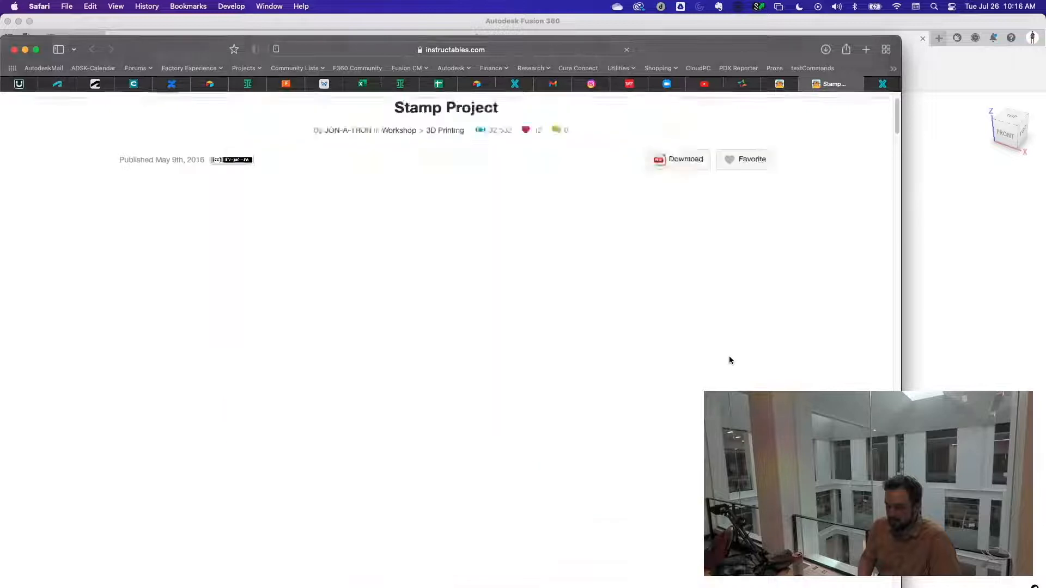
pyautogui.scroll(-5, 652, 418)
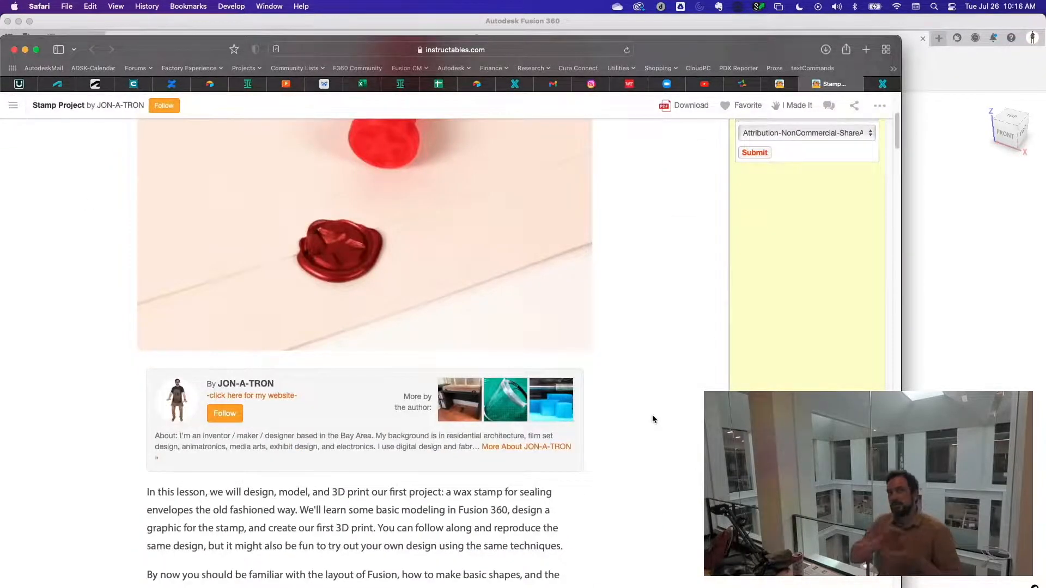
pyautogui.scroll(-15, 652, 414)
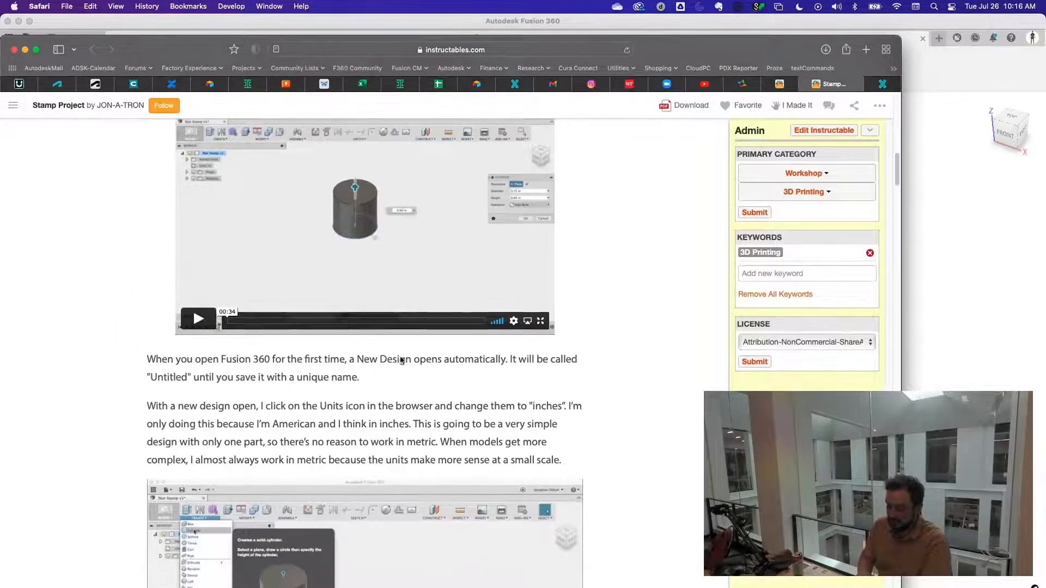
pyautogui.scroll(-20, 598, 408)
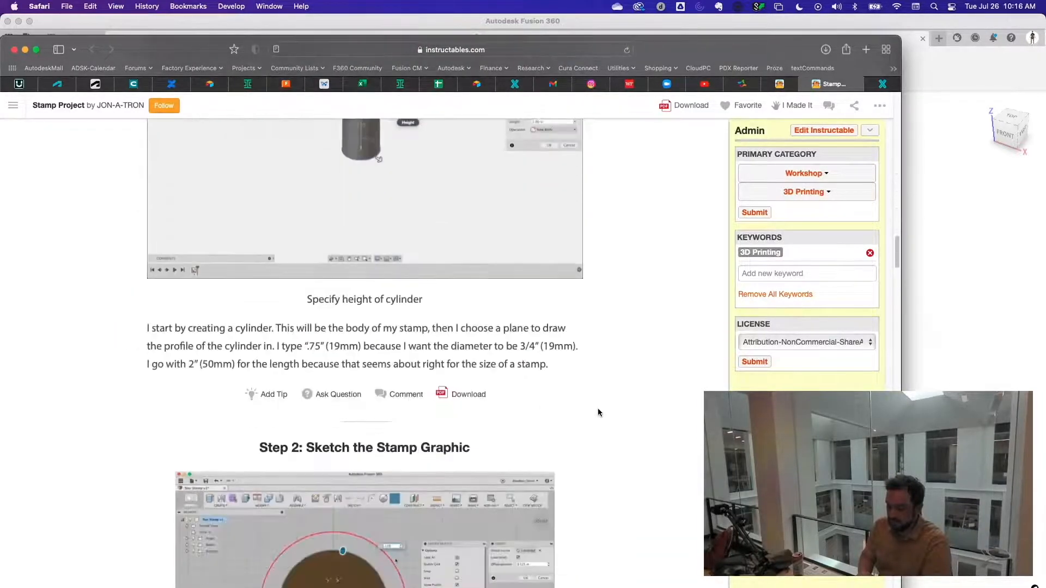
pyautogui.scroll(-15, 597, 409)
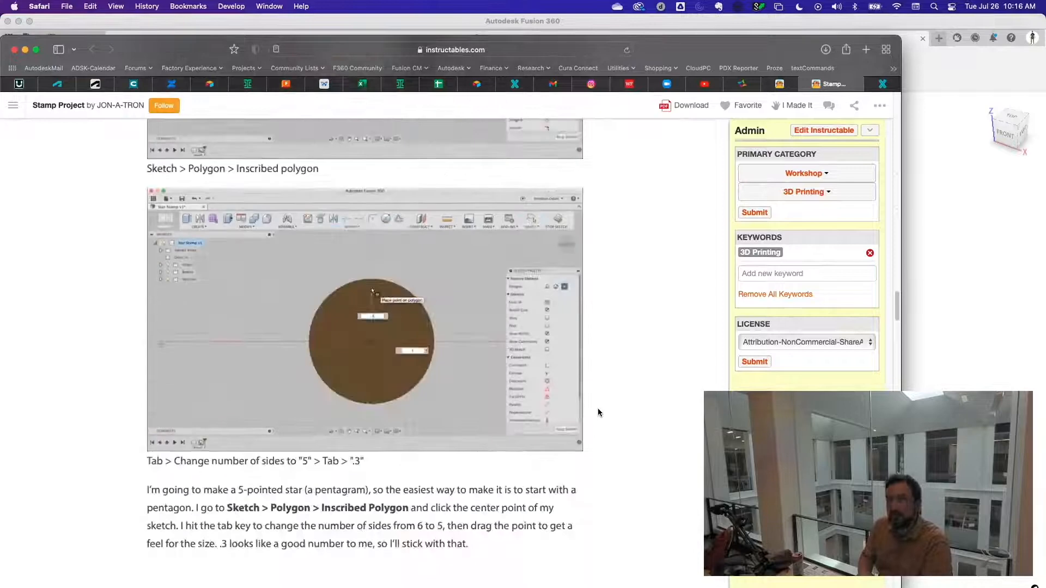
pyautogui.scroll(20, 598, 408)
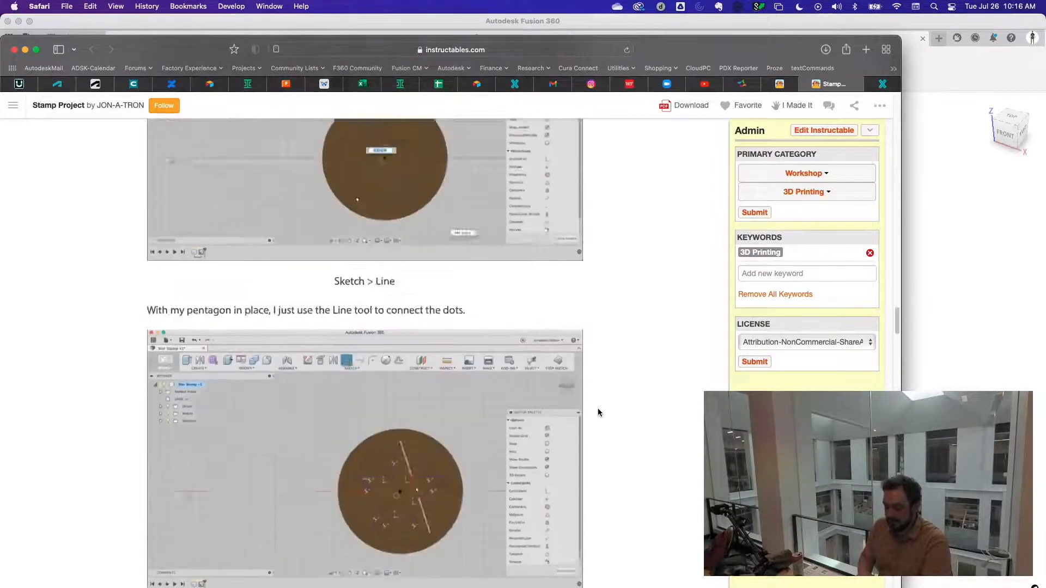
pyautogui.scroll(-10, 597, 413)
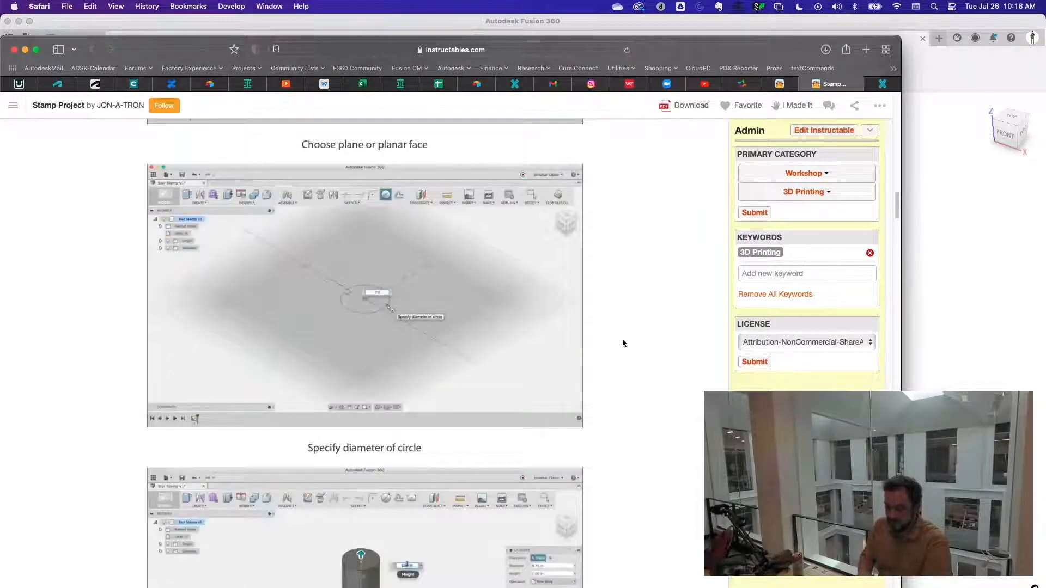
pyautogui.scroll(1, 601, 262)
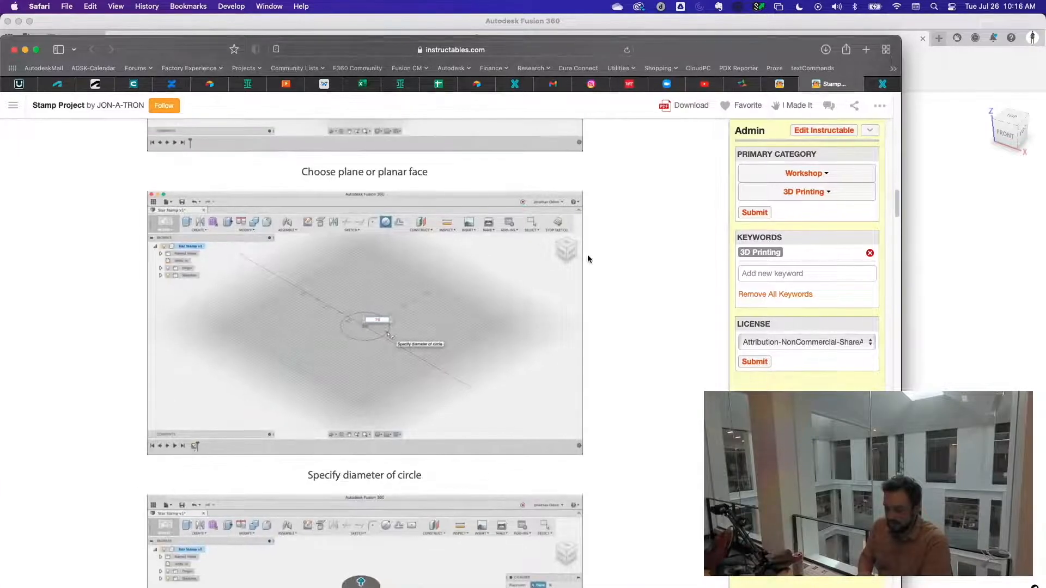
# - Return to the author's published projects and open the Split Flap Display project
pyautogui.click(121, 105)
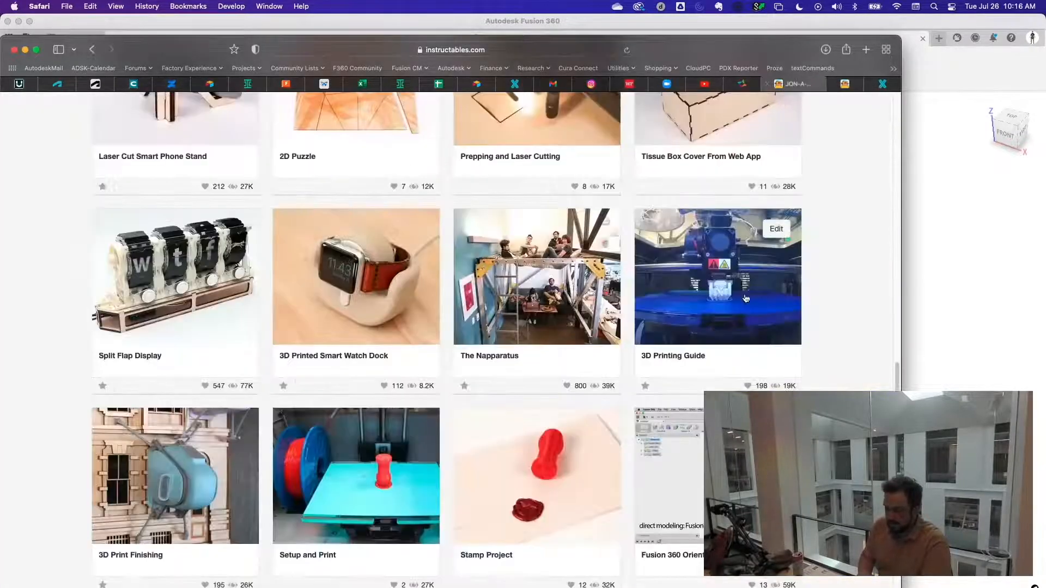
pyautogui.scroll(-5, 843, 345)
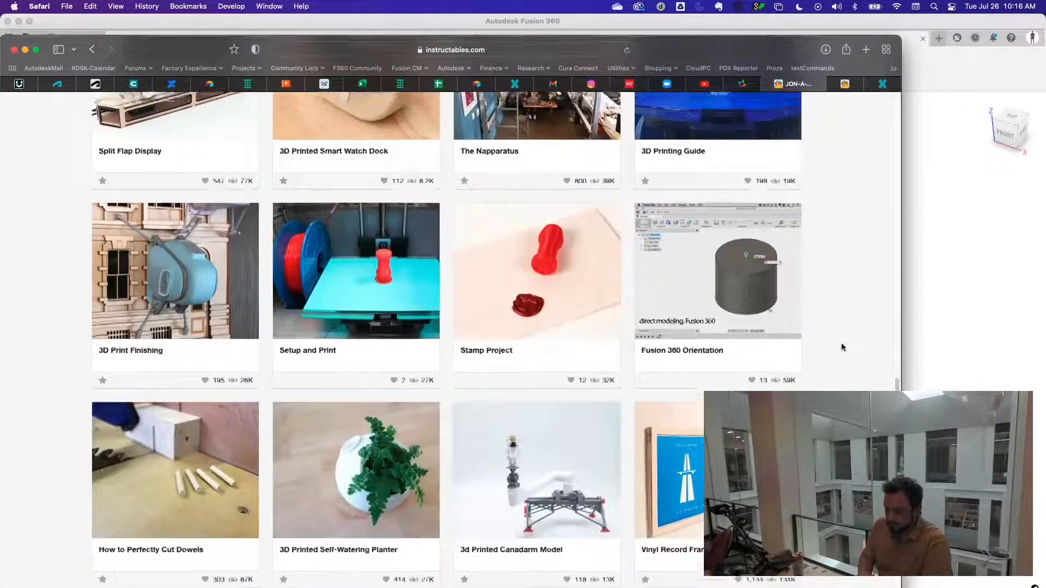
pyautogui.scroll(6, 842, 347)
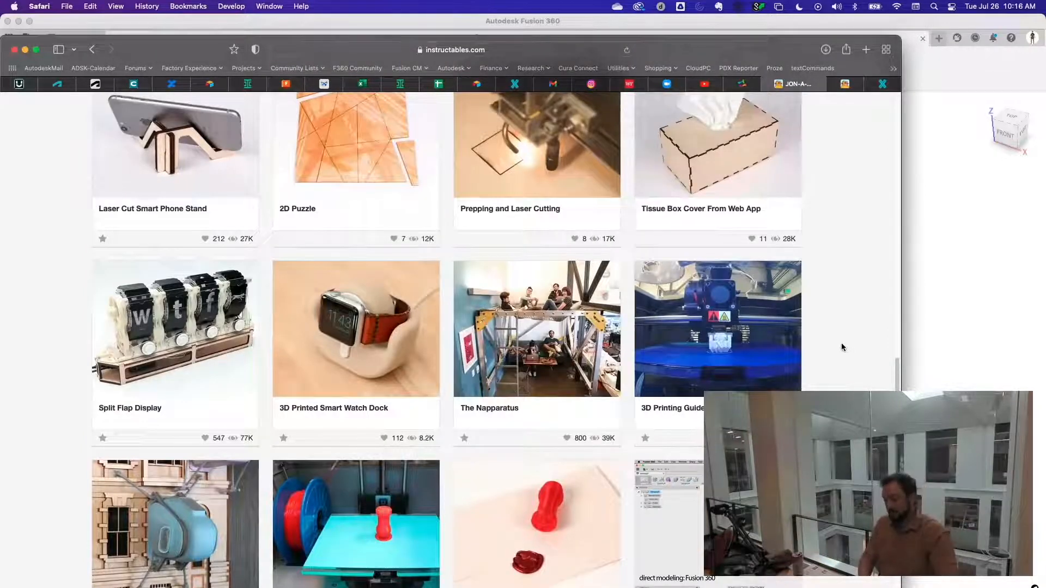
pyautogui.click(227, 373)
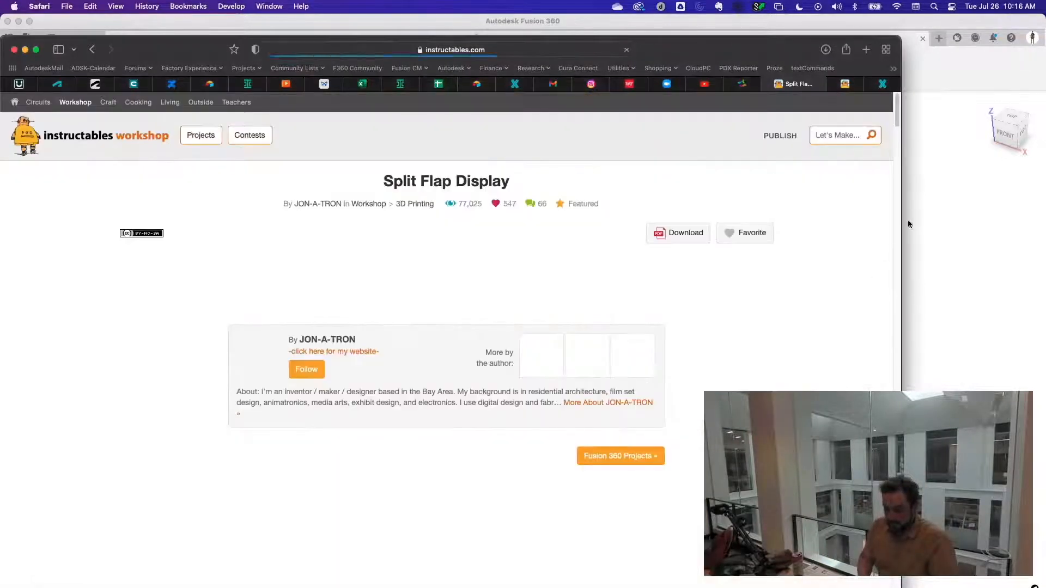
# - Examine the Split Flap Display project's photos, Tools + Materials section and Design section
pyautogui.scroll(-4, 784, 296)
pyautogui.scroll(-7, 616, 294)
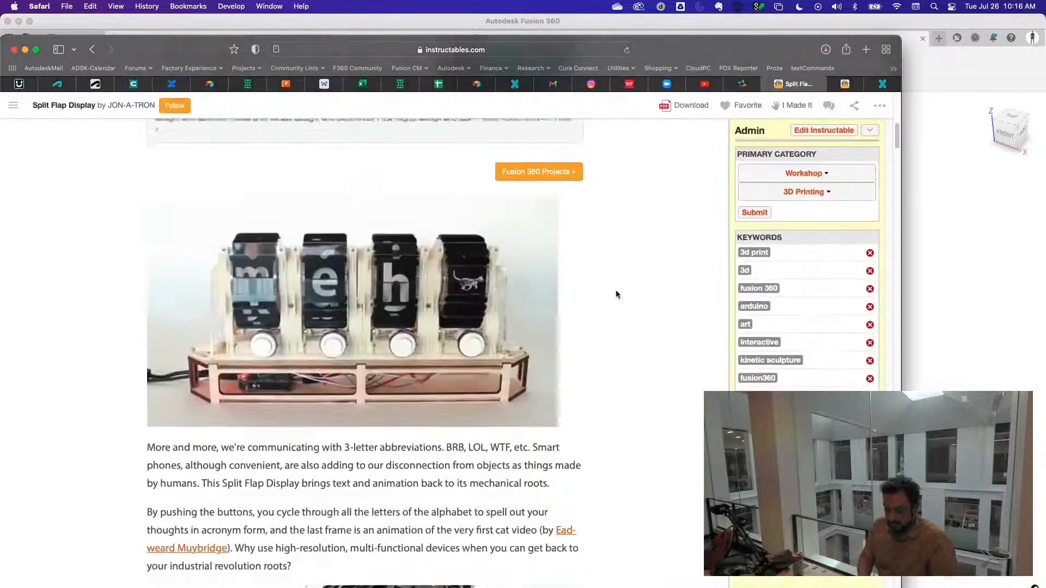
pyautogui.scroll(-3, 616, 291)
pyautogui.scroll(3, 616, 291)
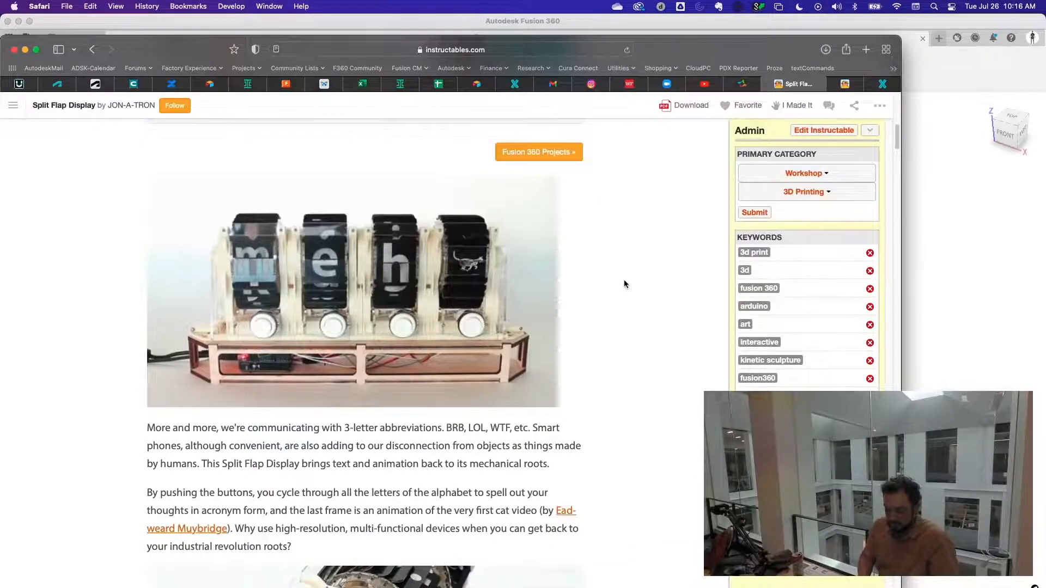
pyautogui.scroll(-15, 678, 303)
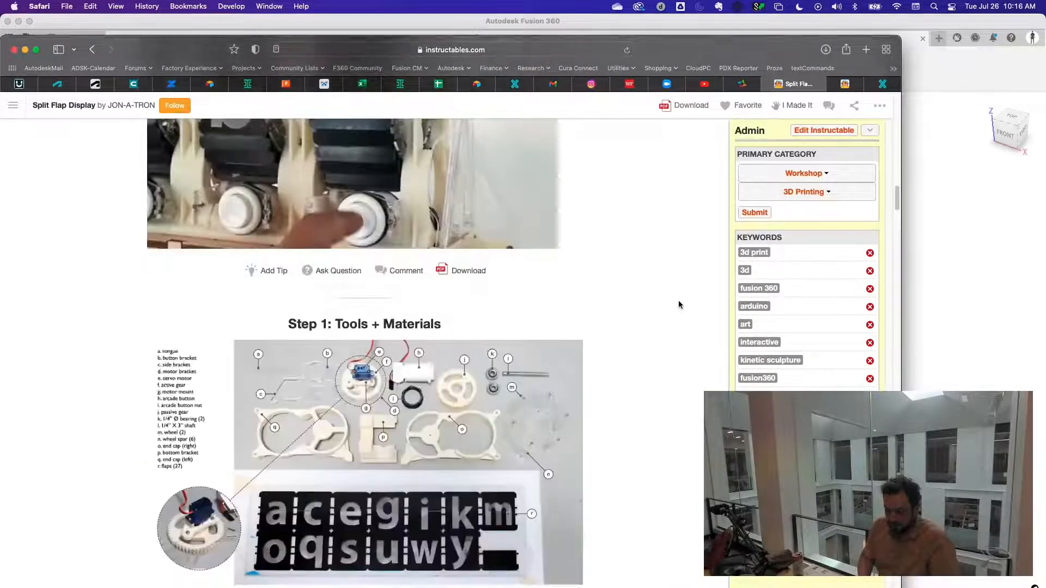
pyautogui.scroll(10, 679, 304)
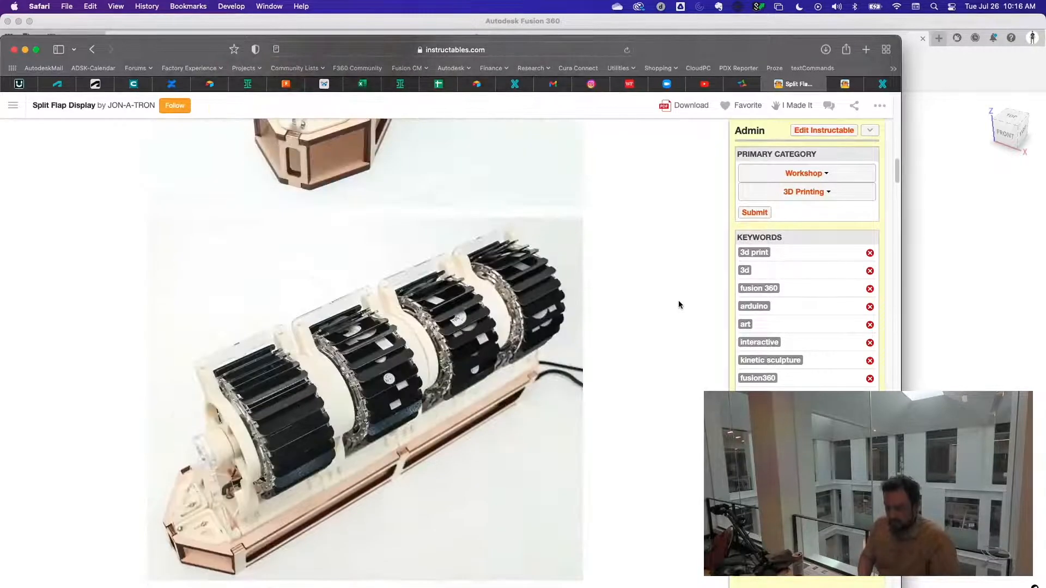
pyautogui.scroll(8, 678, 304)
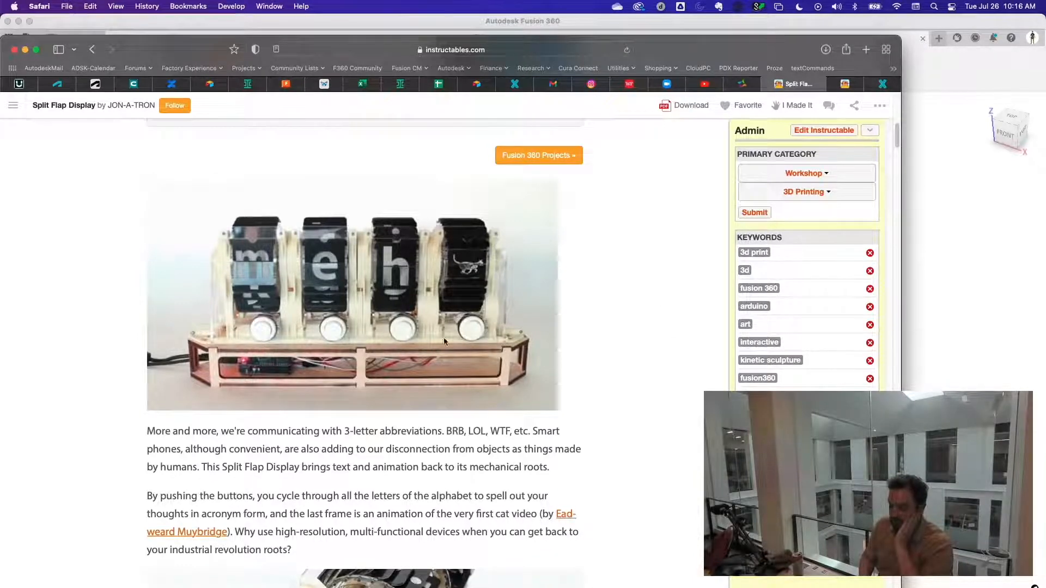
pyautogui.scroll(-20, 560, 348)
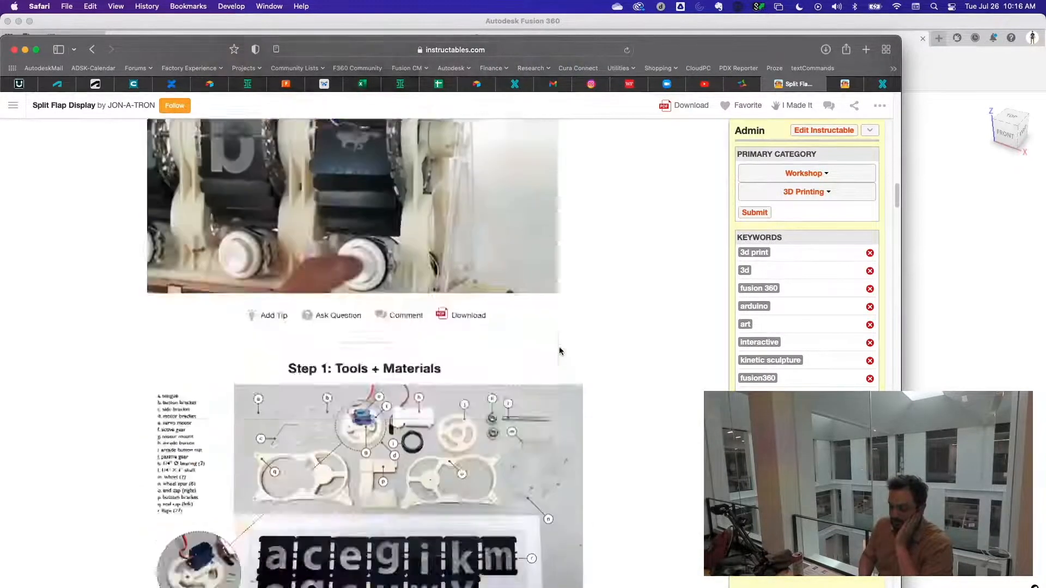
pyautogui.scroll(-15, 559, 350)
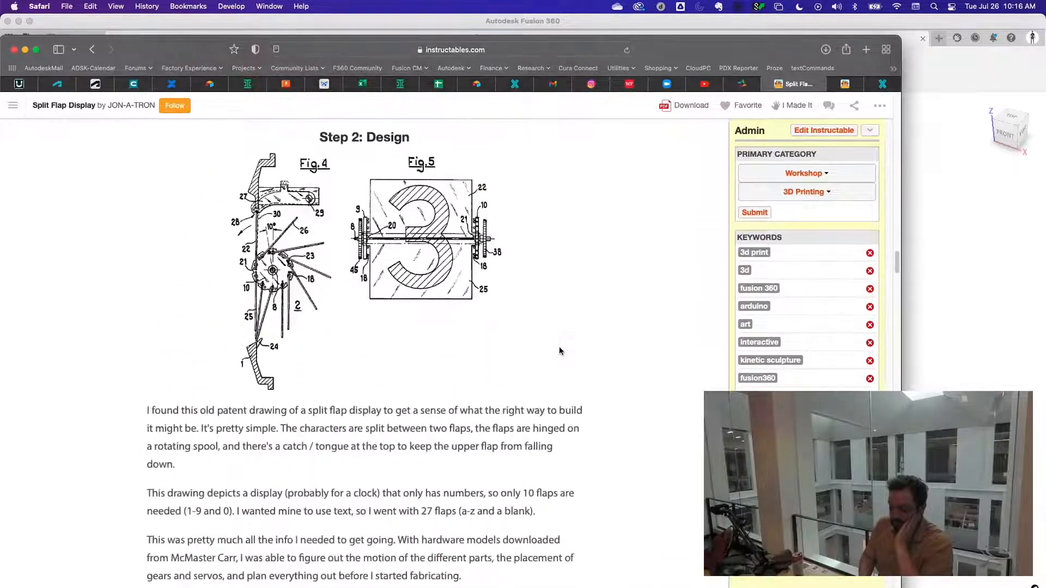
pyautogui.scroll(20, 559, 350)
pyautogui.scroll(10, 559, 350)
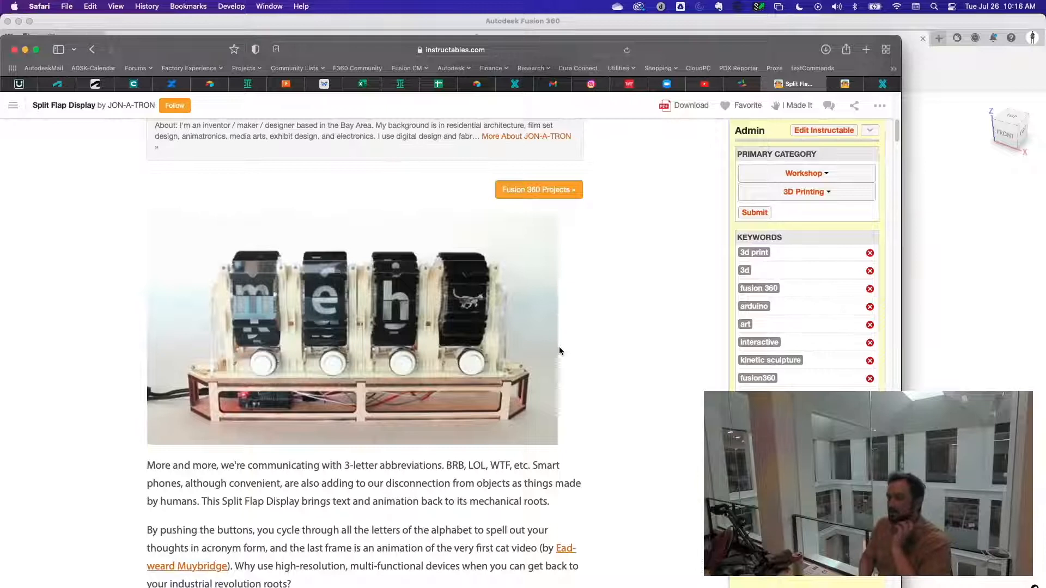
pyautogui.scroll(3, 559, 351)
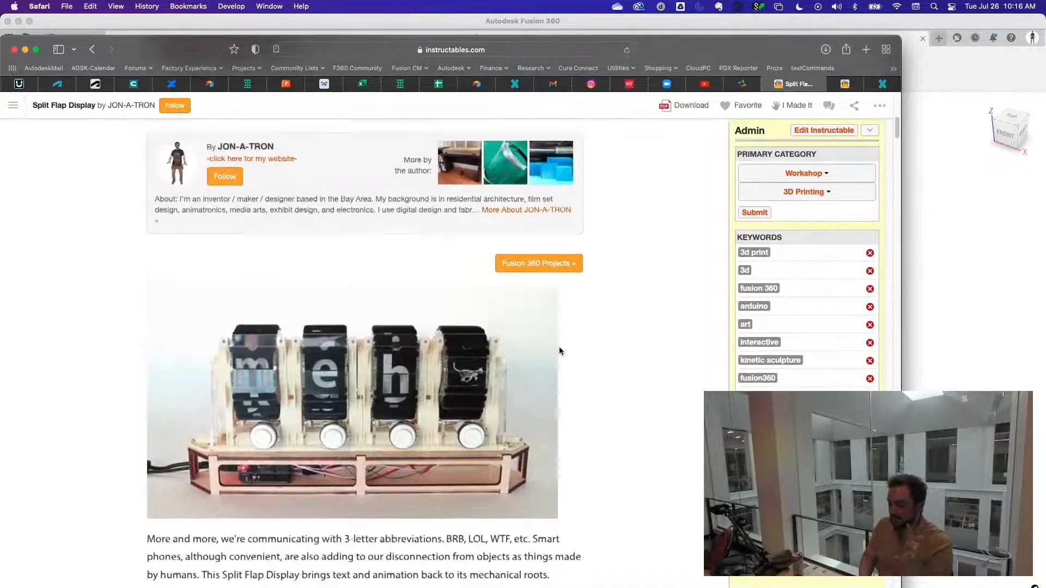
pyautogui.scroll(10, 558, 351)
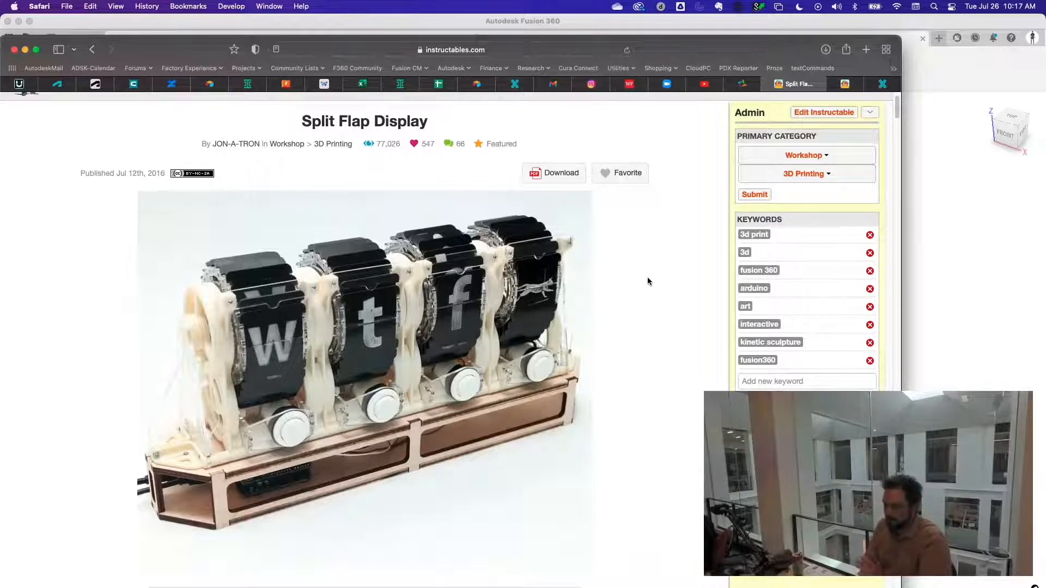
# - Switch to Fusion 360 and create a new empty design
pyautogui.click(949, 271)
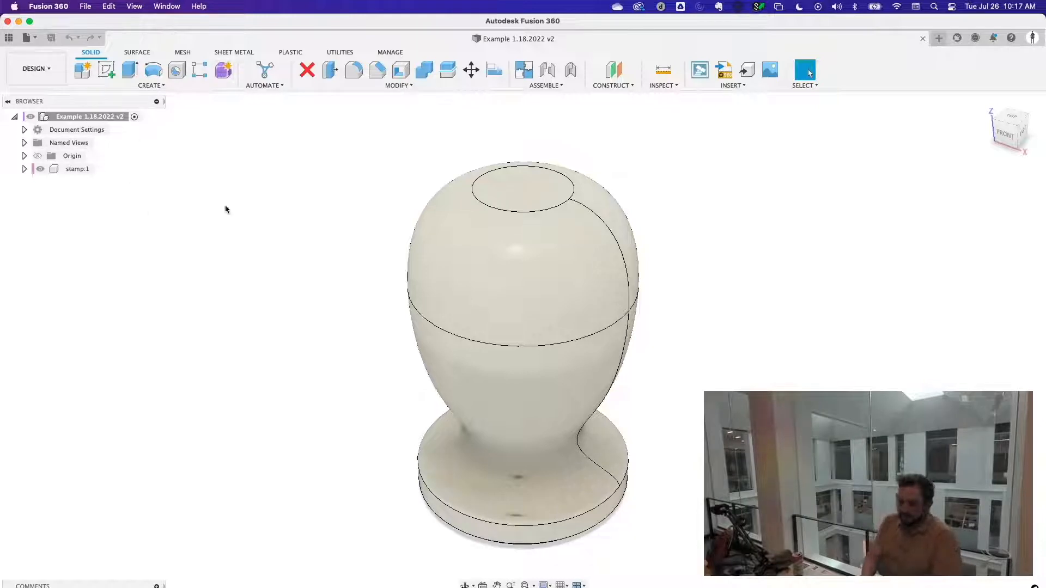
pyautogui.click(937, 38)
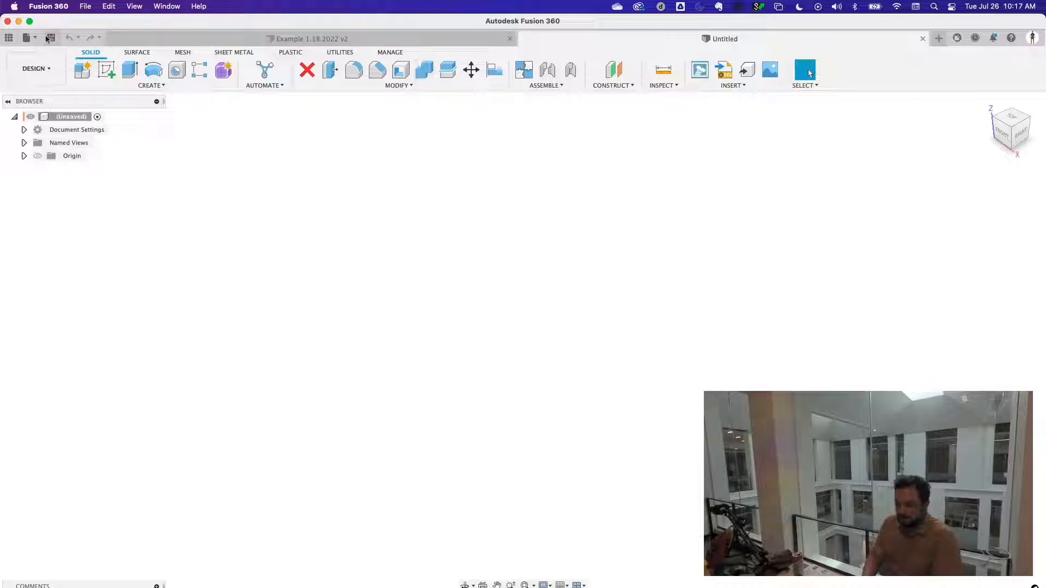
# - Examine the team's project list, the available teams and the sample projects in the team data
pyautogui.click(7, 38)
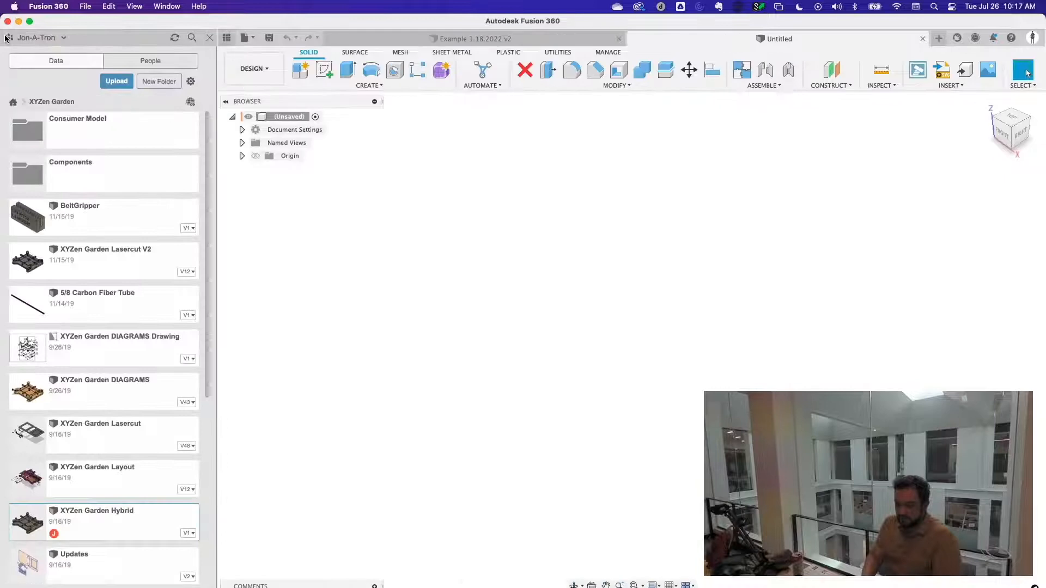
pyautogui.click(17, 106)
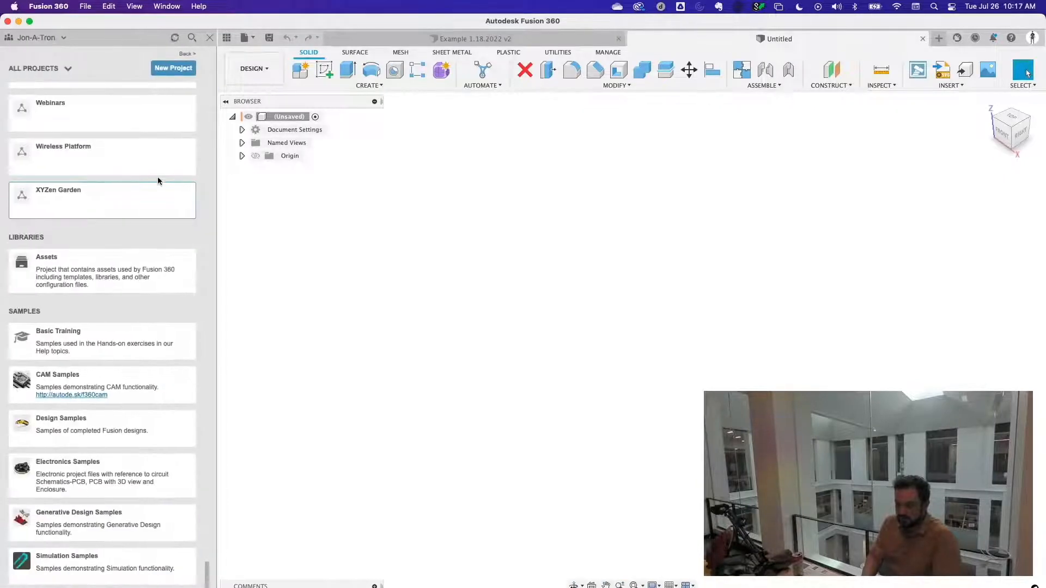
pyautogui.click(59, 37)
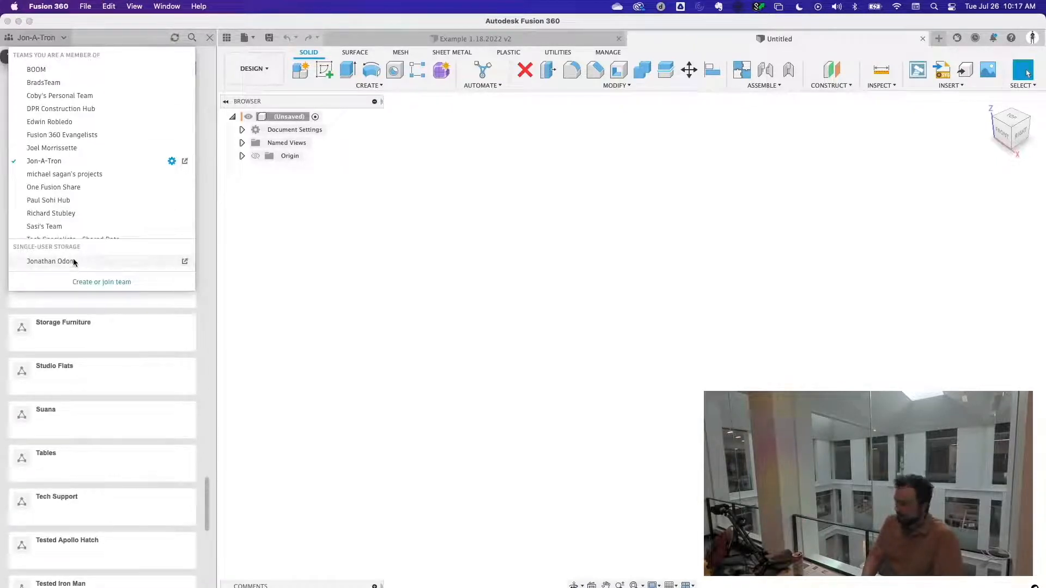
pyautogui.click(317, 222)
pyautogui.scroll(20, 67, 217)
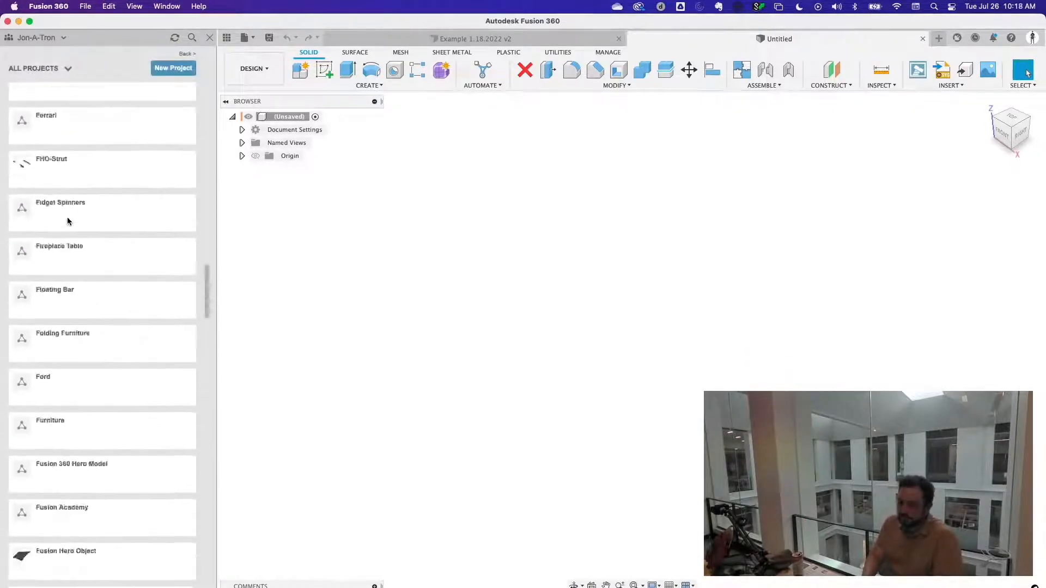
pyautogui.scroll(5, 67, 221)
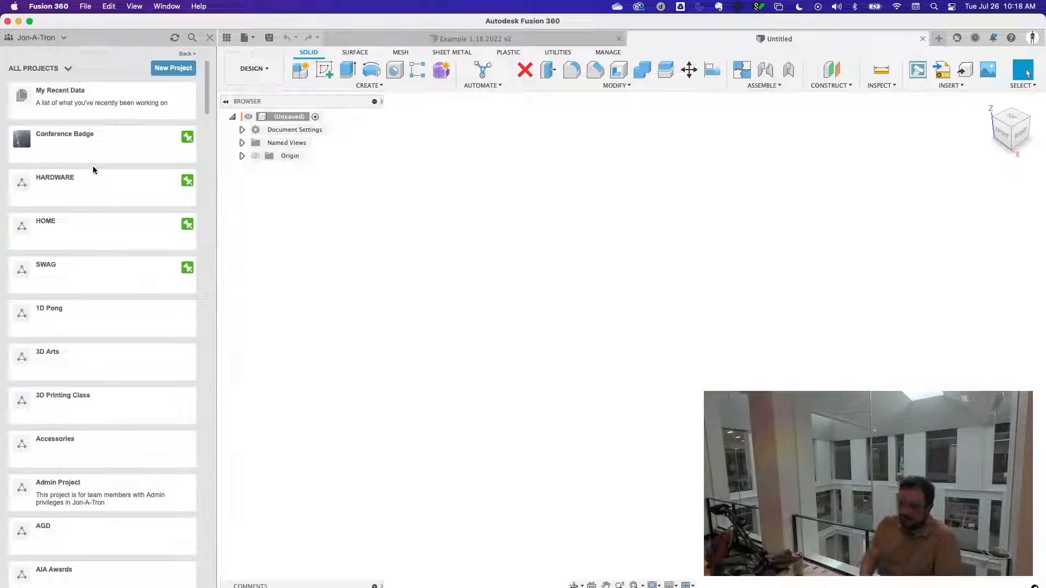
pyautogui.scroll(-20, 97, 325)
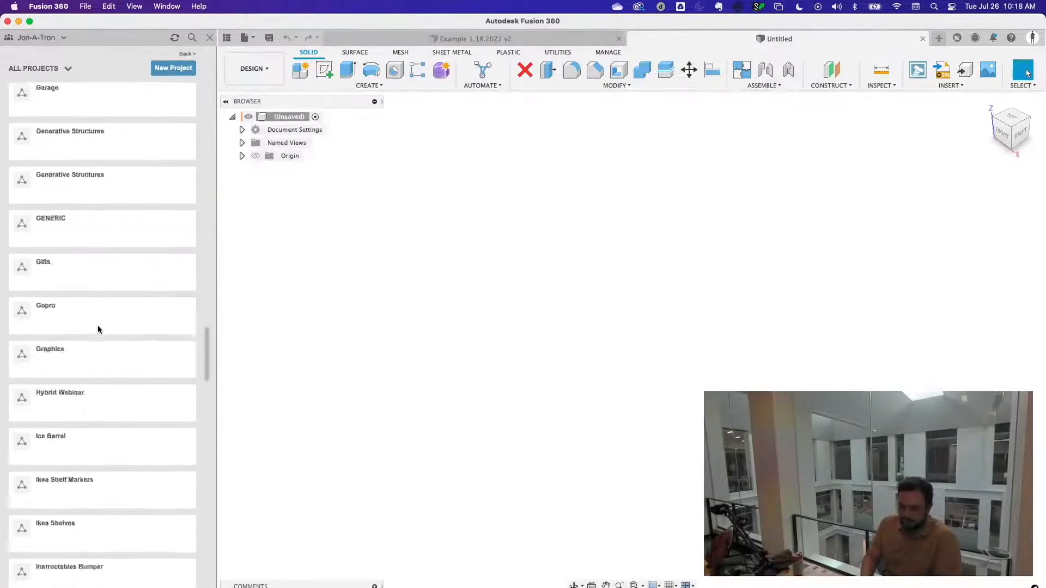
pyautogui.scroll(-15, 111, 283)
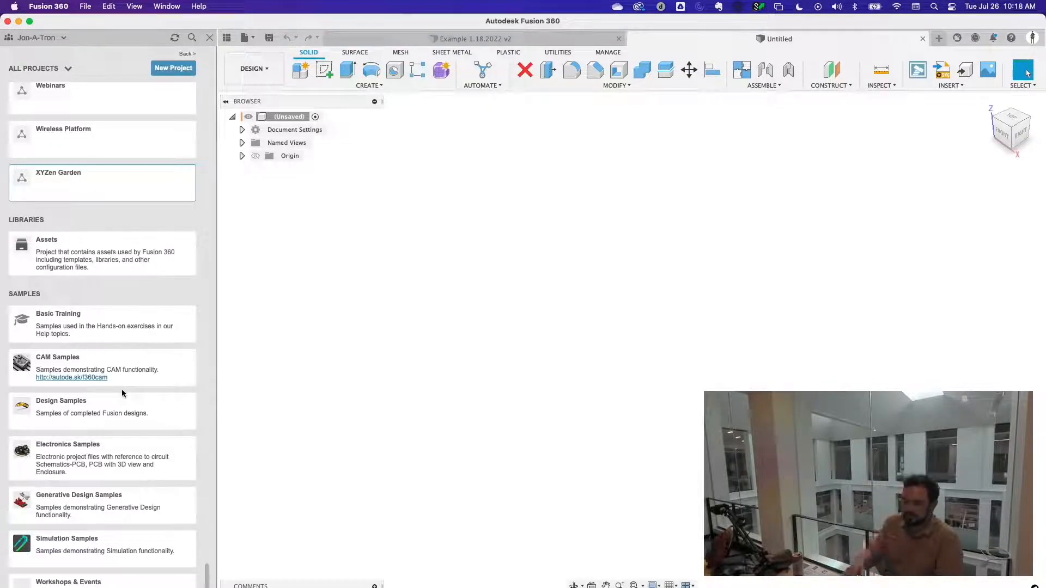
pyautogui.scroll(10, 122, 393)
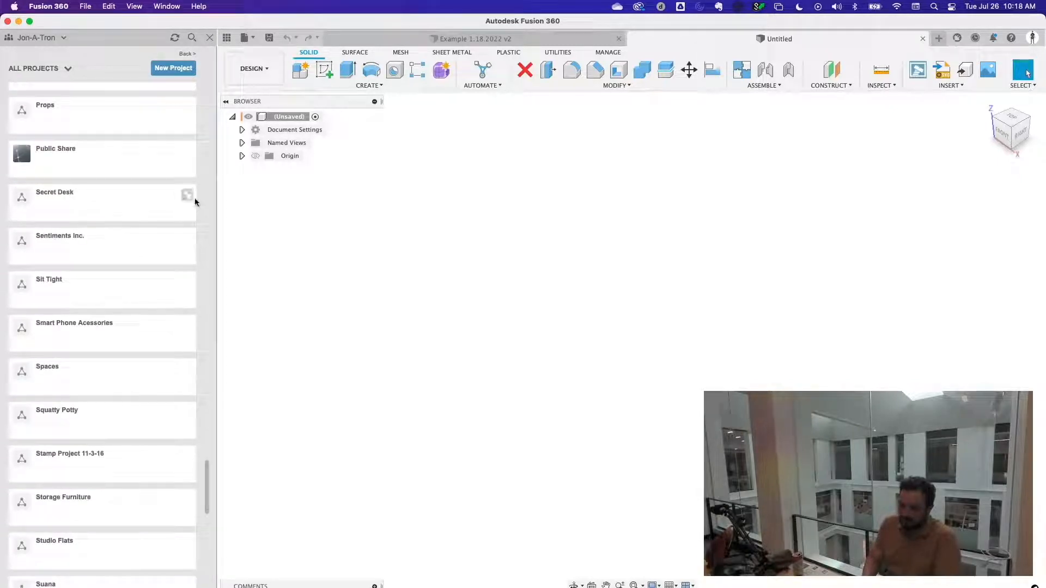
pyautogui.click(209, 38)
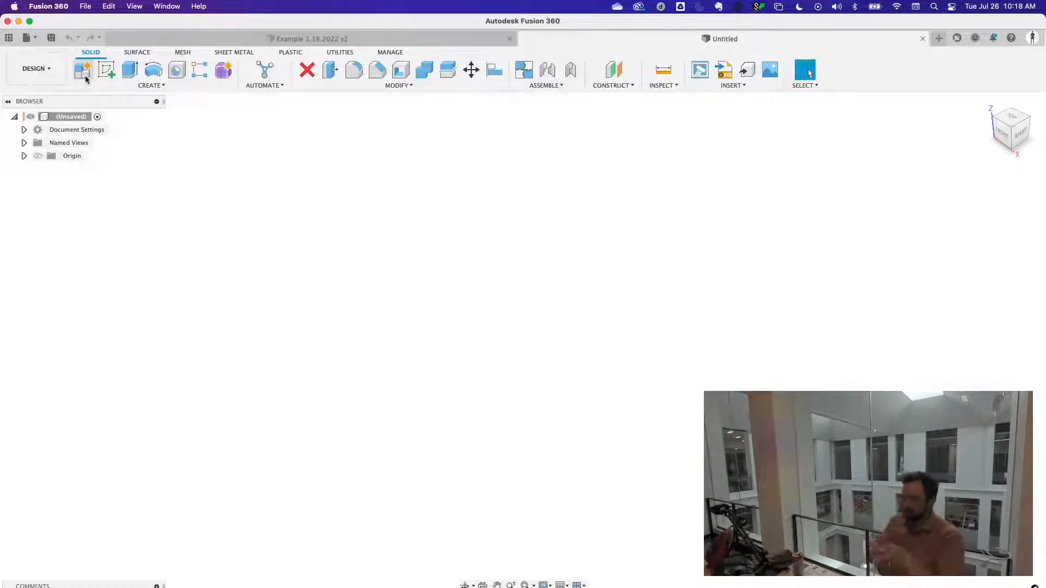
pyautogui.click(44, 73)
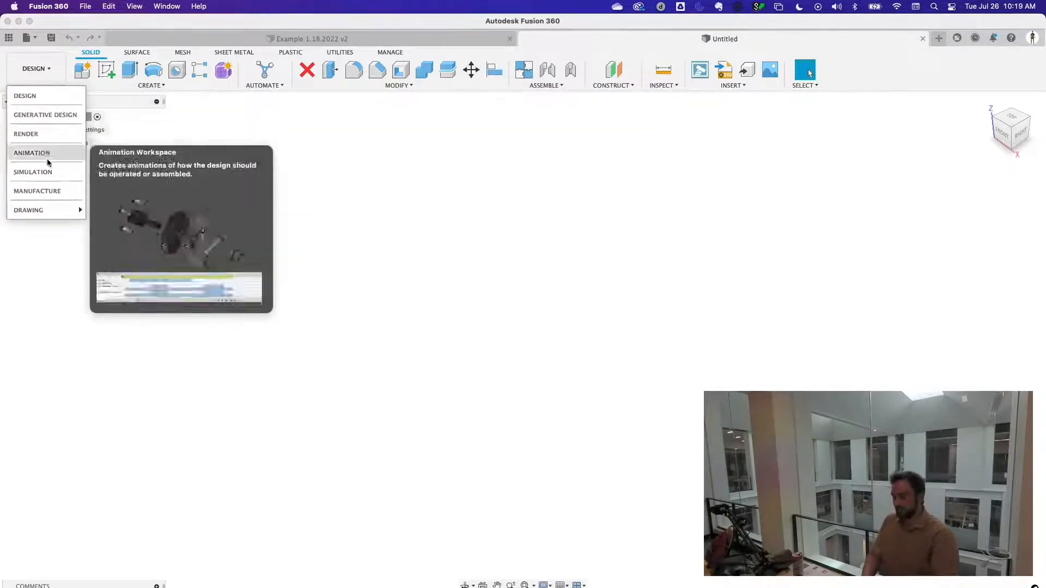
pyautogui.click(499, 304)
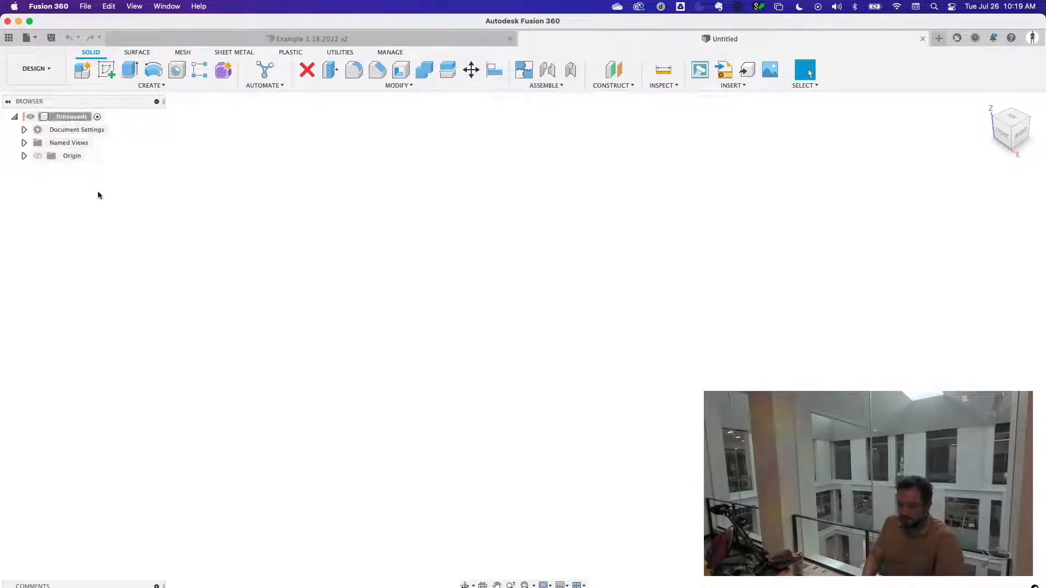
# - Save the design as "wax stamp" in the Training project
pyautogui.click(52, 38)
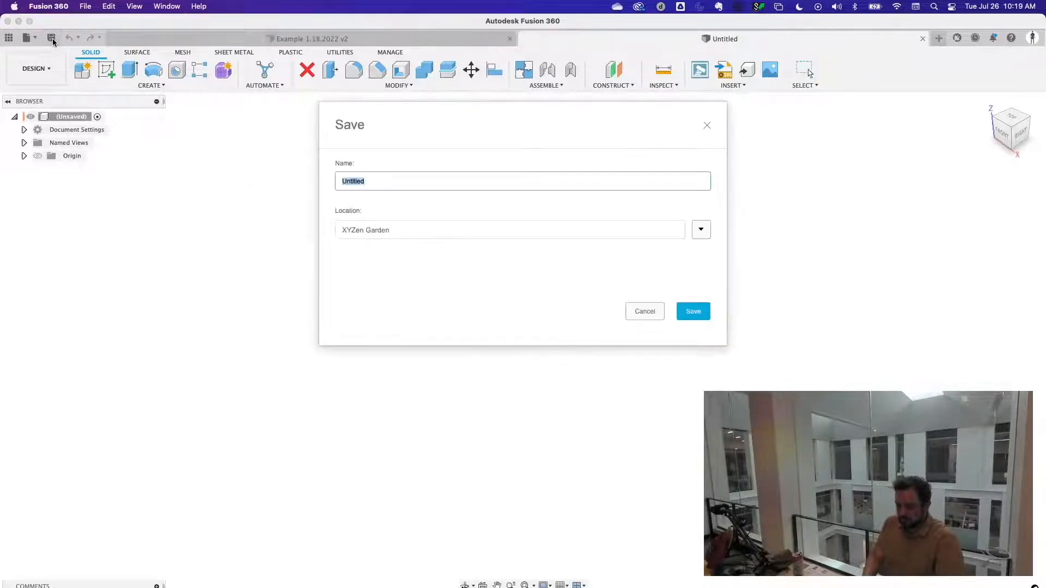
pyautogui.click(701, 229)
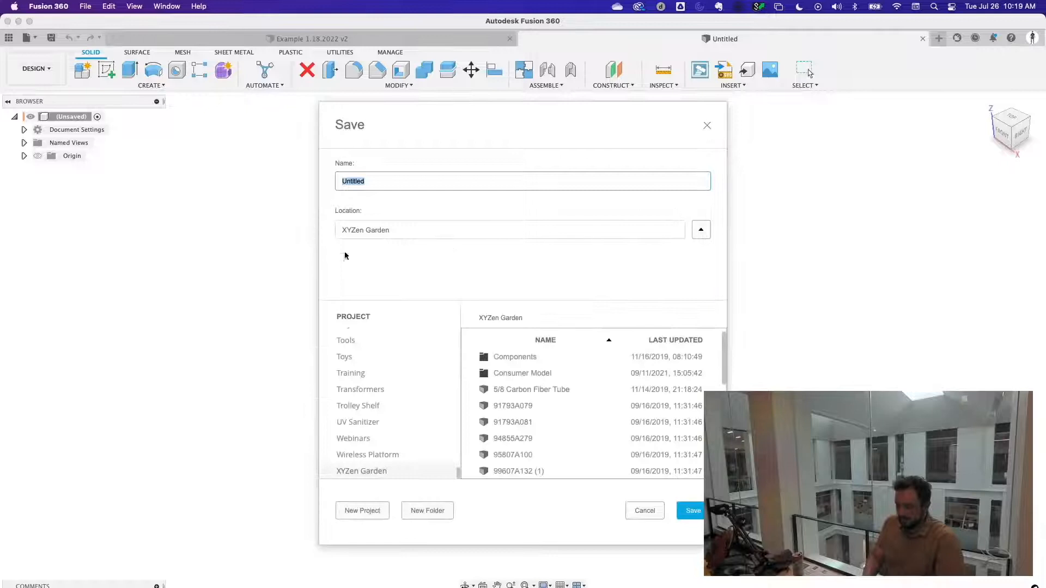
pyautogui.click(368, 375)
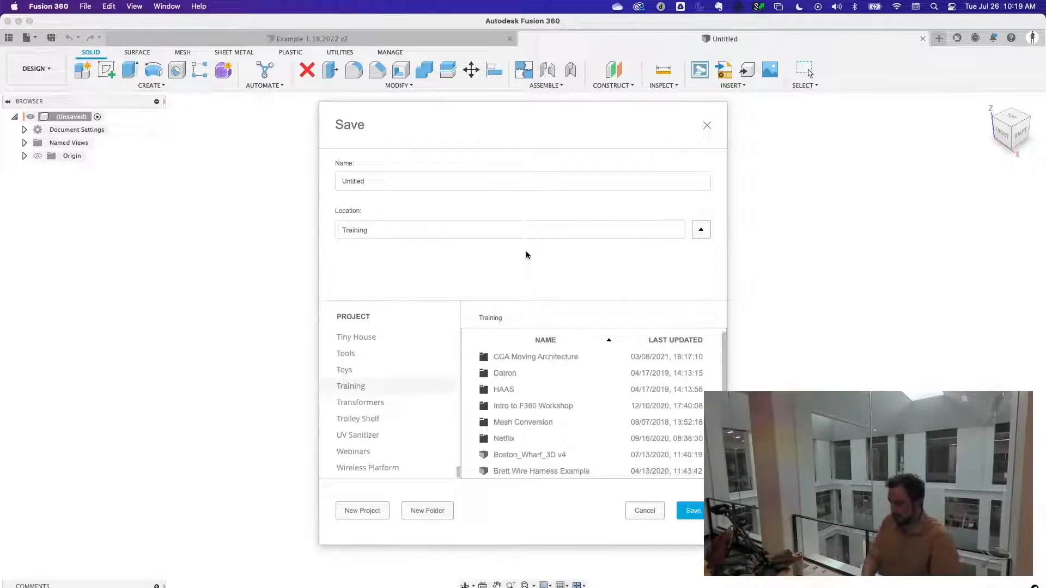
pyautogui.click(376, 182)
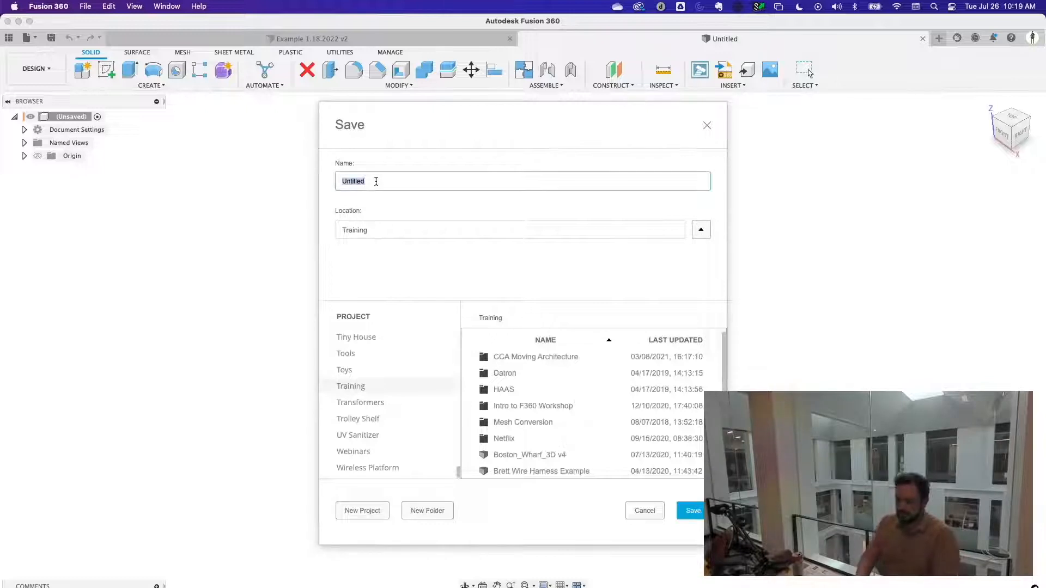
pyautogui.write('wax stamp')
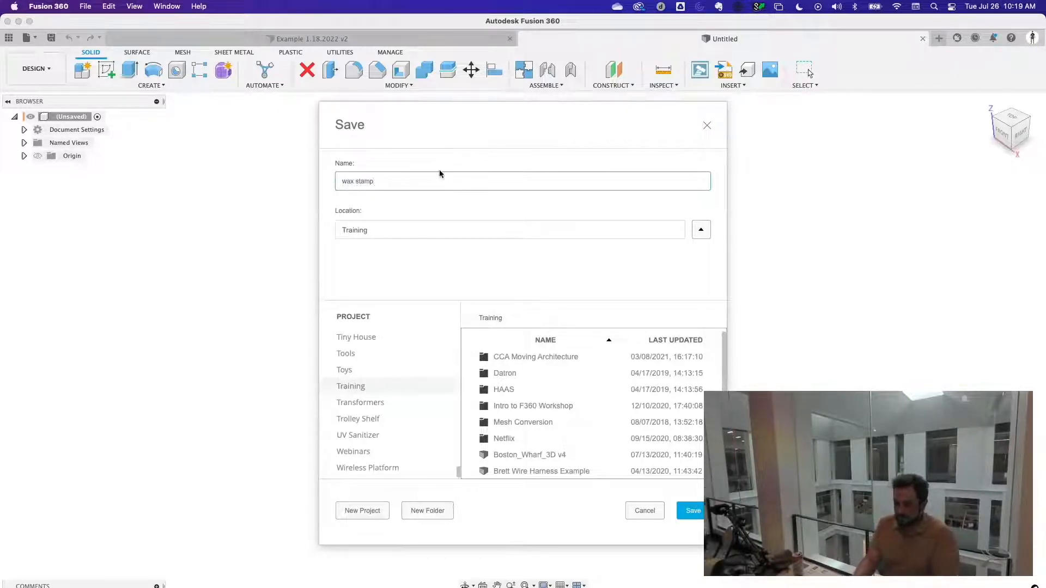
pyautogui.press('Return')
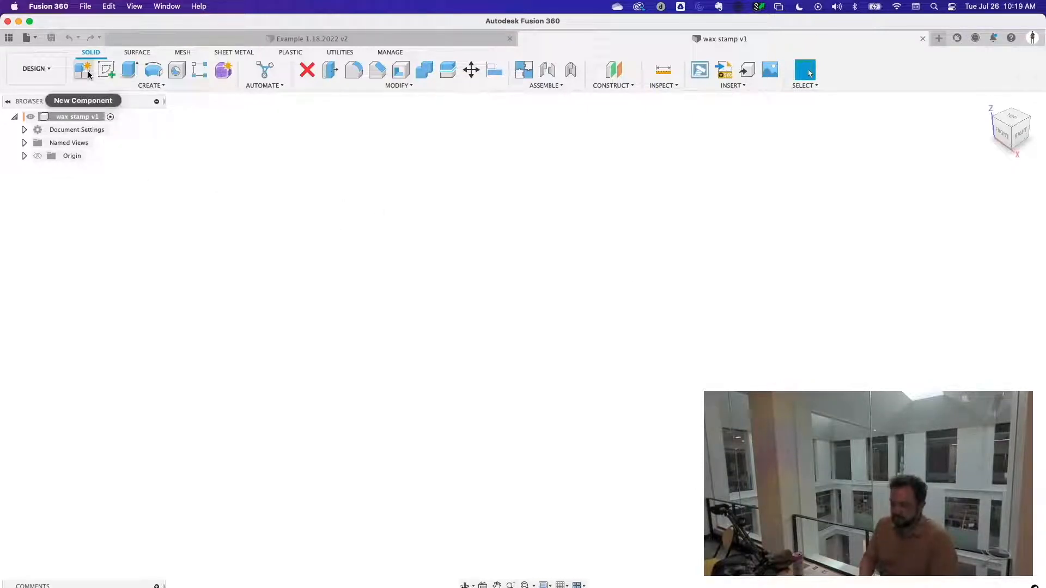
# - Create and activate a new standard internal component under the wax stamp design
pyautogui.click(114, 87)
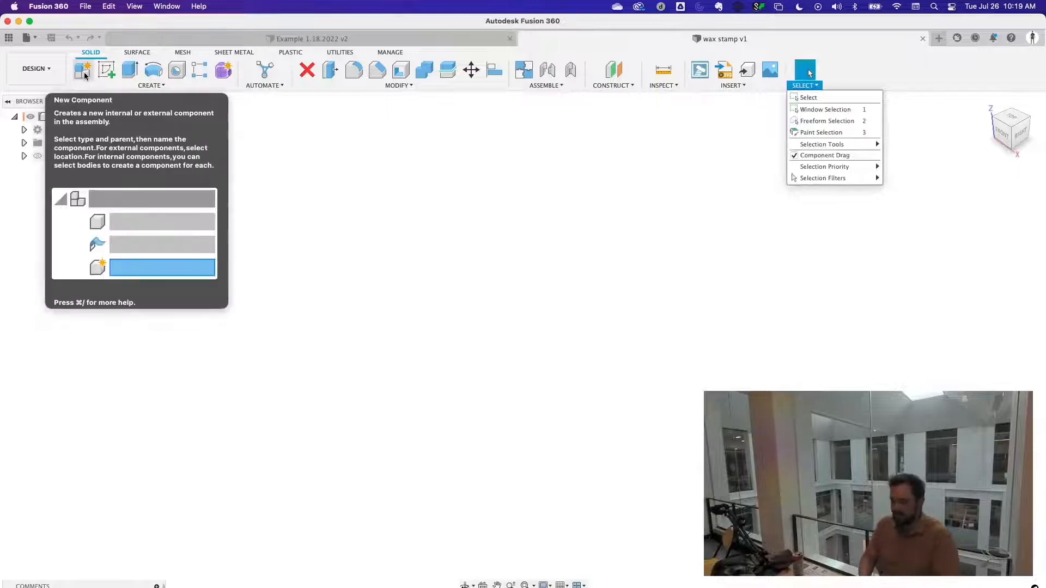
pyautogui.click(85, 75)
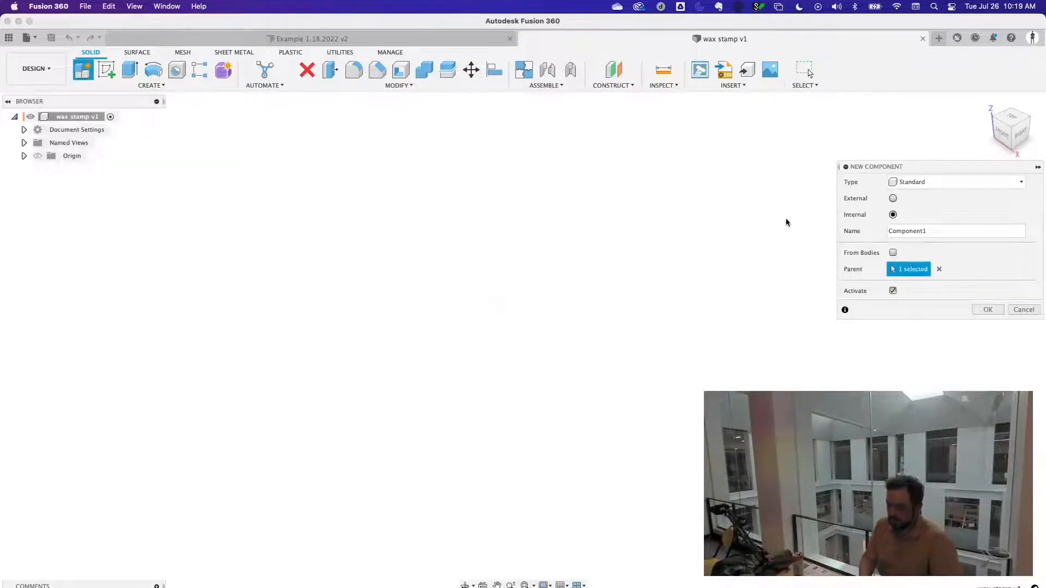
pyautogui.click(988, 310)
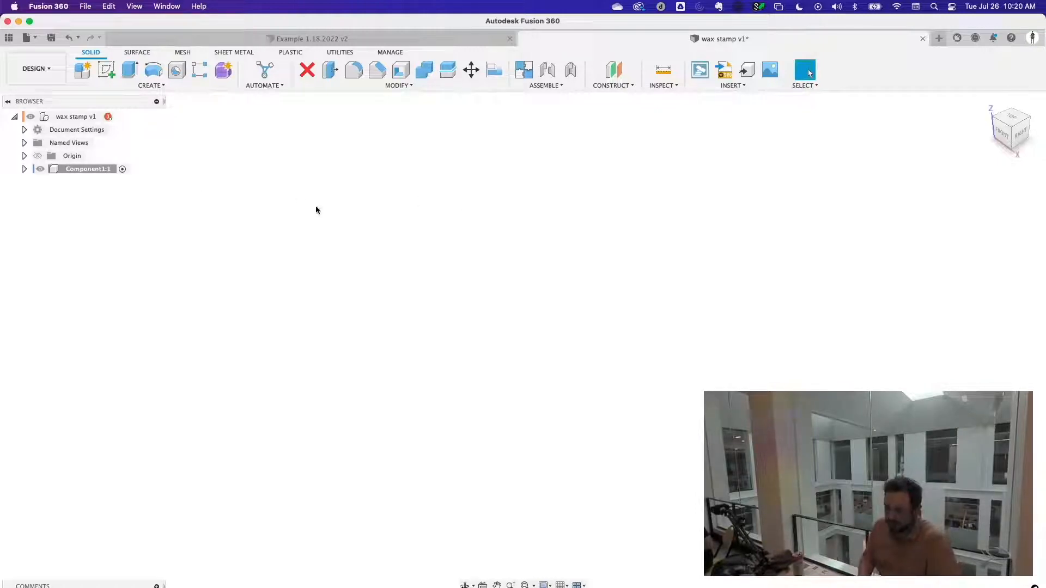
# - Examine the example stamp model and the Stamp Project tutorial's photo in Safari, checking the diameter of the model's base edge
pyautogui.click(391, 39)
pyautogui.keyDown('shift'); pyautogui.moveTo(671, 224); pyautogui.dragTo(684, 375, button='middle'); pyautogui.keyUp('shift')
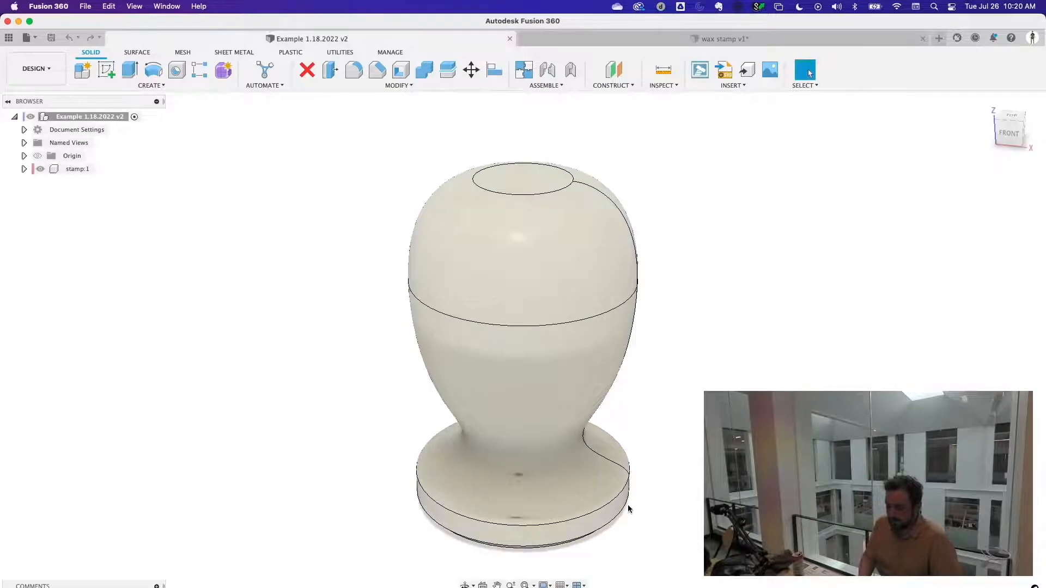
pyautogui.press('super+Tab')
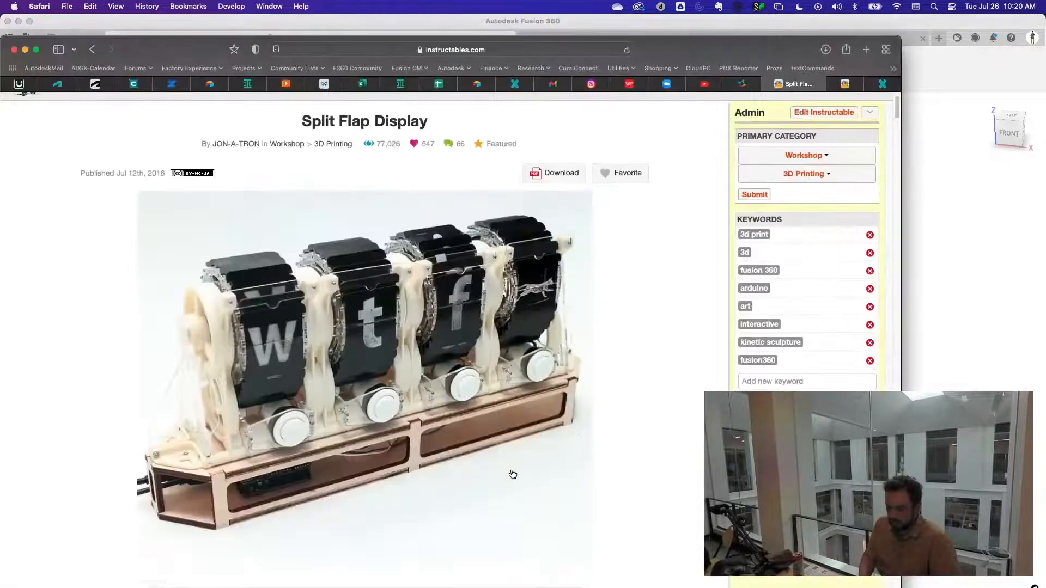
pyautogui.click(845, 83)
pyautogui.scroll(15, 606, 296)
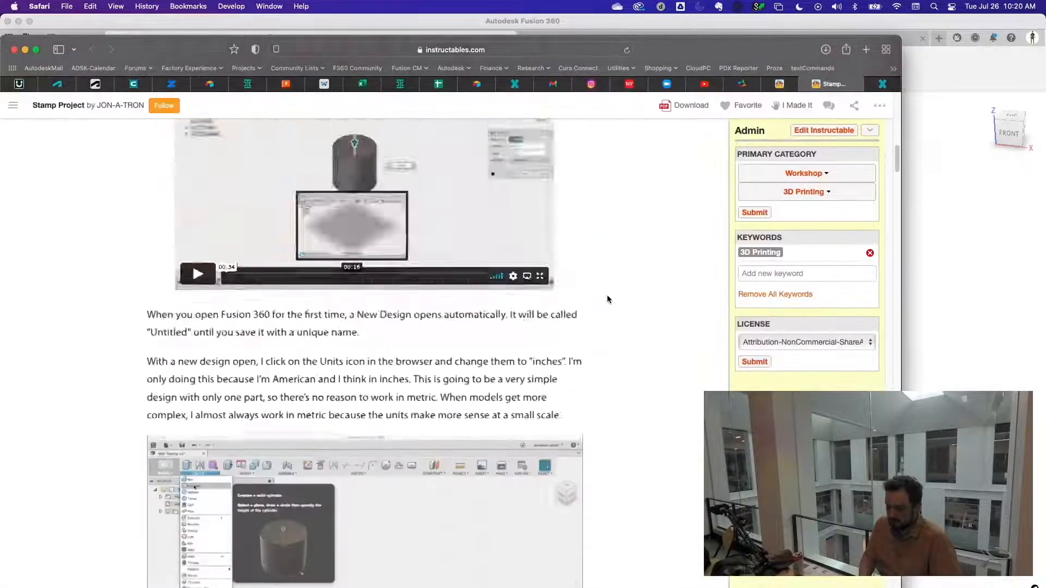
pyautogui.scroll(-5, 607, 295)
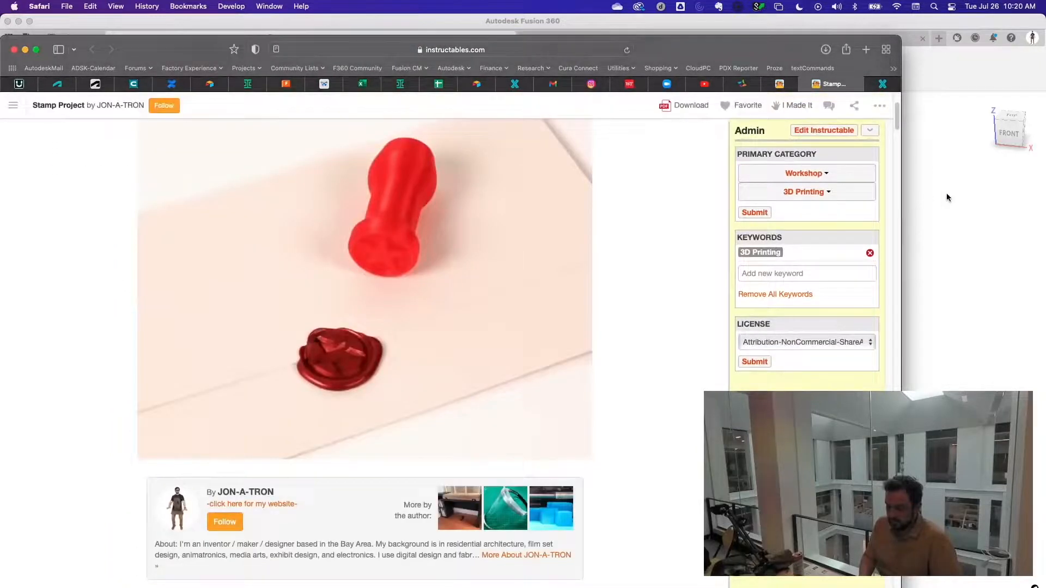
pyautogui.click(946, 193)
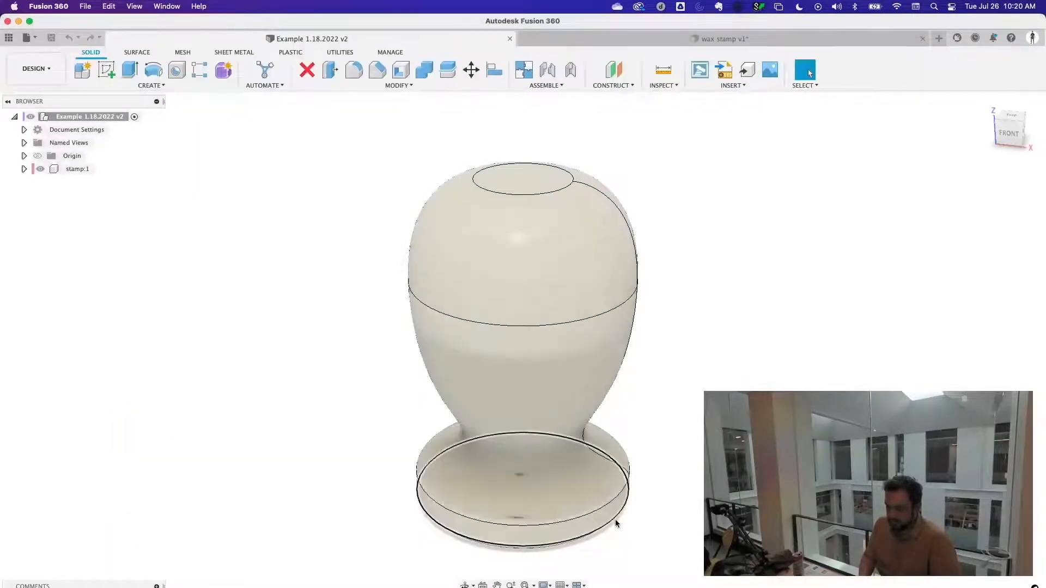
pyautogui.click(616, 519)
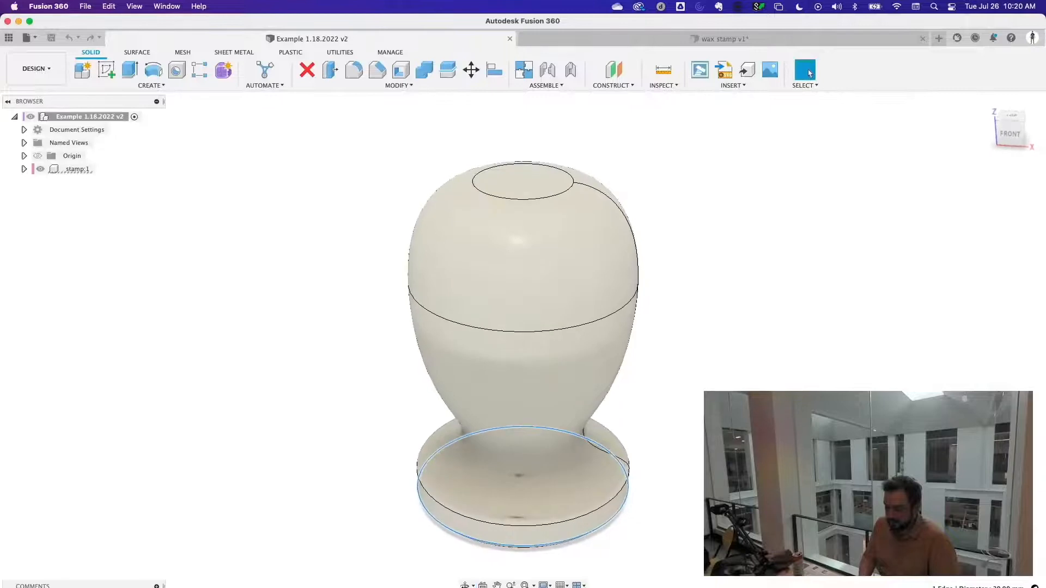
# - Set the wax stamp design's document units to Inch
pyautogui.click(613, 39)
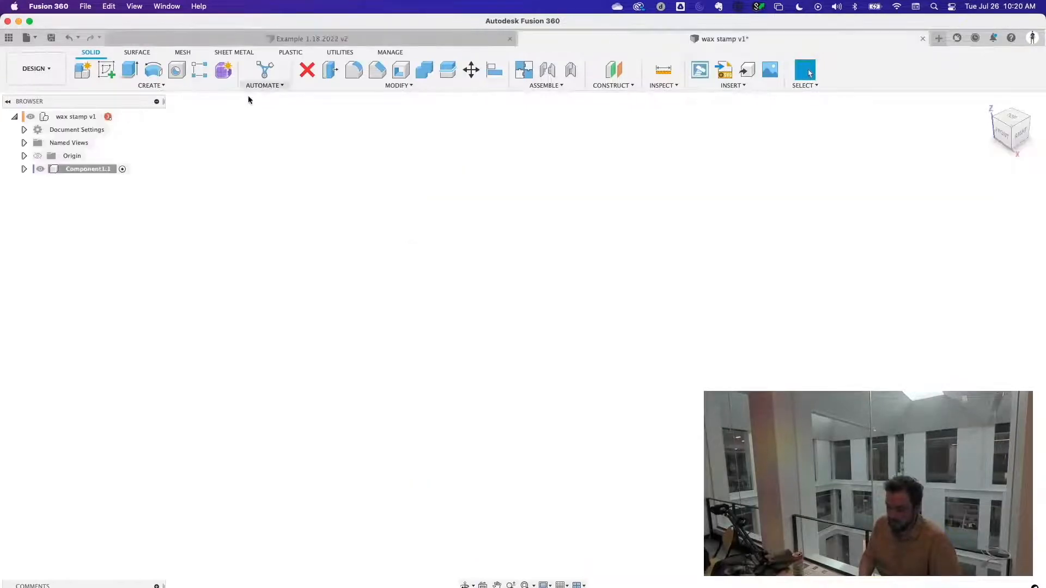
pyautogui.click(24, 143)
pyautogui.click(24, 130)
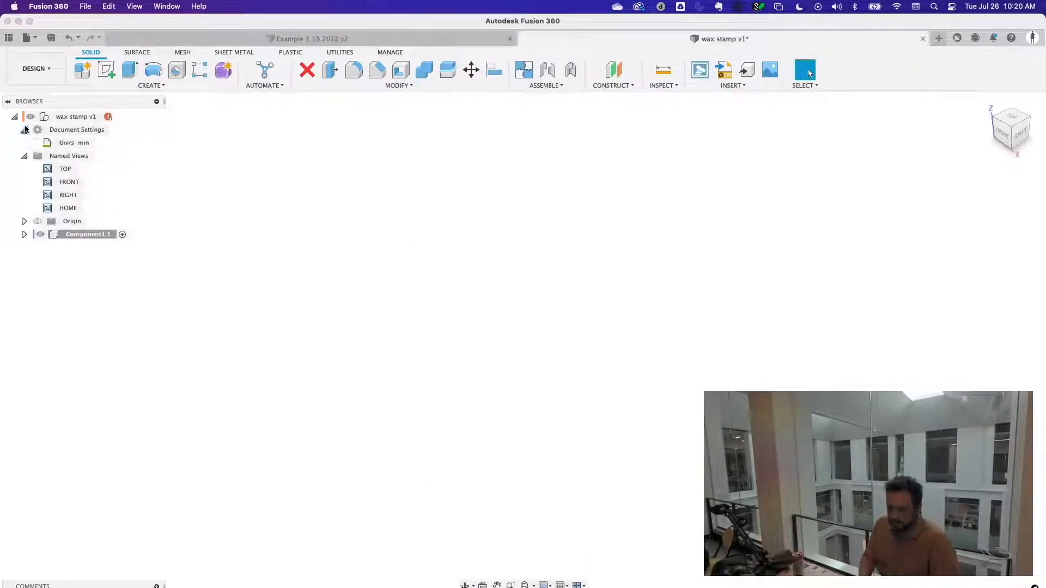
pyautogui.click(102, 142)
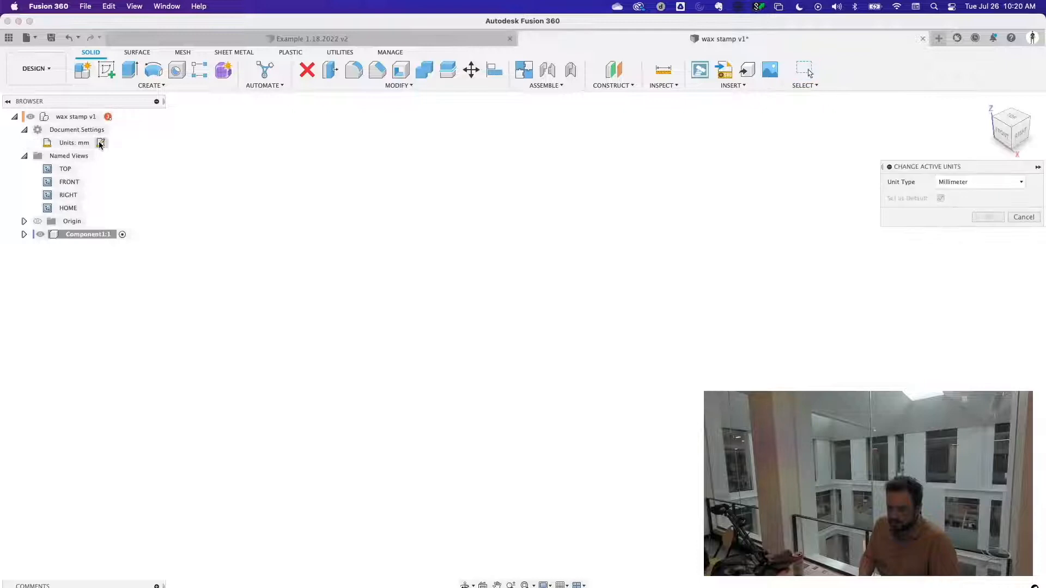
pyautogui.click(980, 184)
pyautogui.click(972, 231)
pyautogui.click(983, 217)
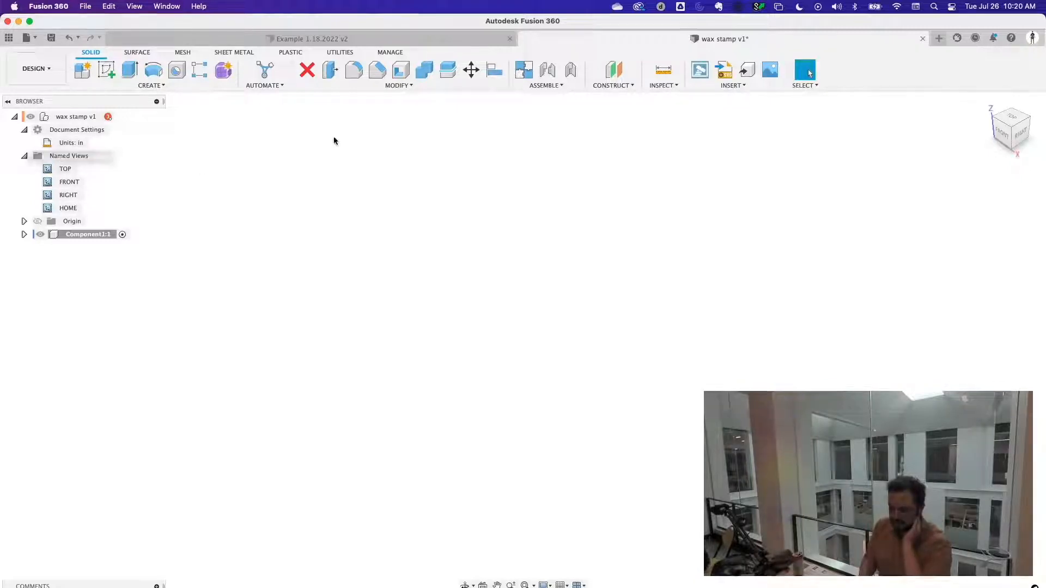
# - Set the example stamp design's document units to Inch and return to the wax stamp design, collapsing its named views
pyautogui.click(390, 41)
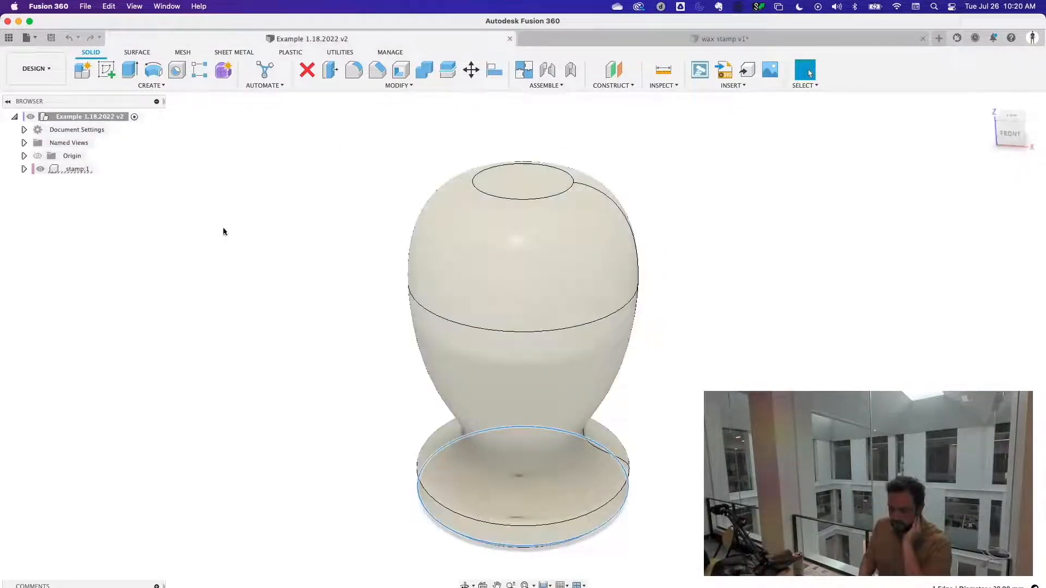
pyautogui.click(24, 129)
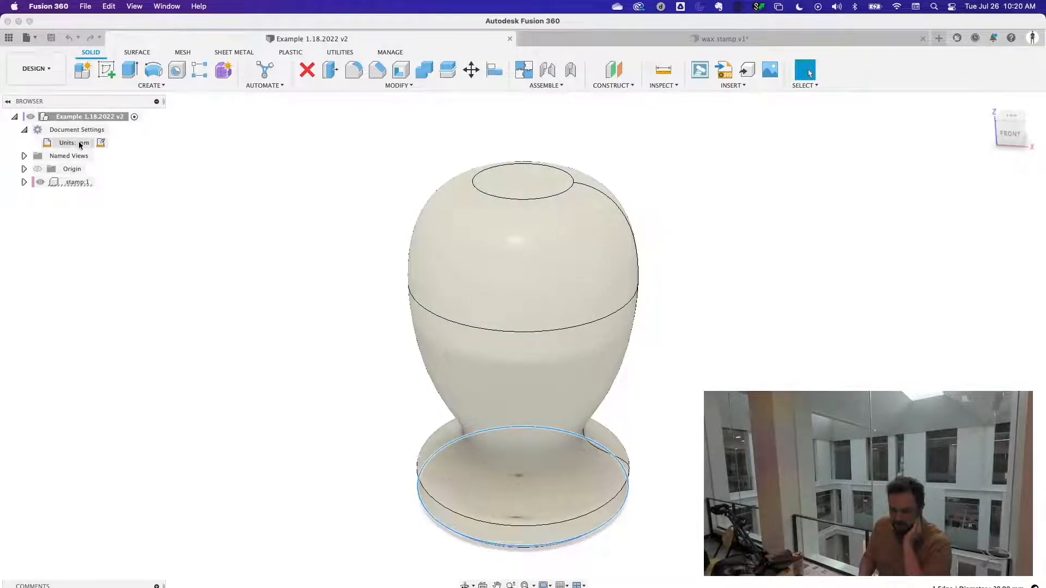
pyautogui.click(101, 142)
pyautogui.click(980, 182)
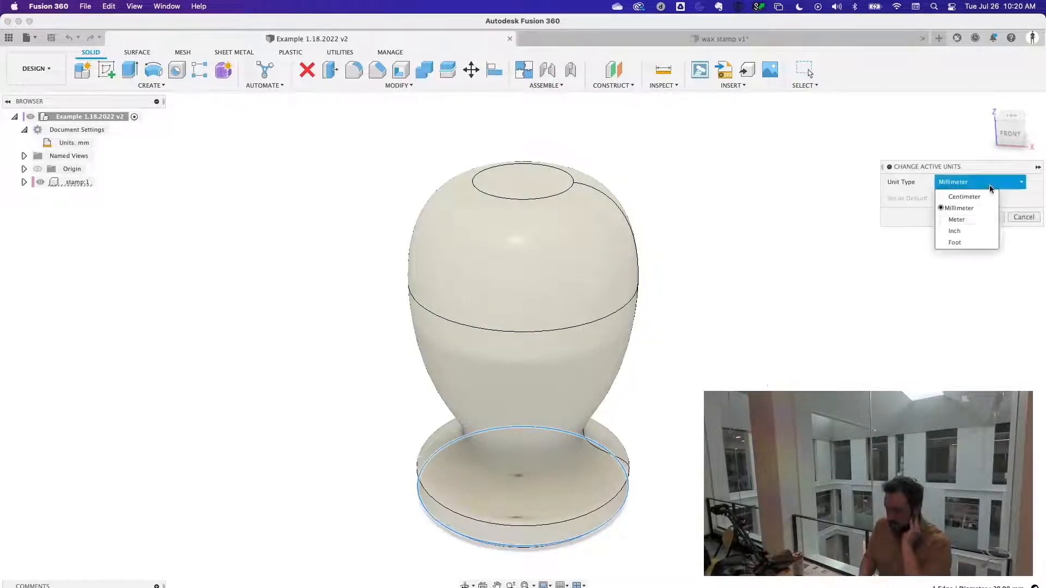
pyautogui.click(975, 230)
pyautogui.click(985, 217)
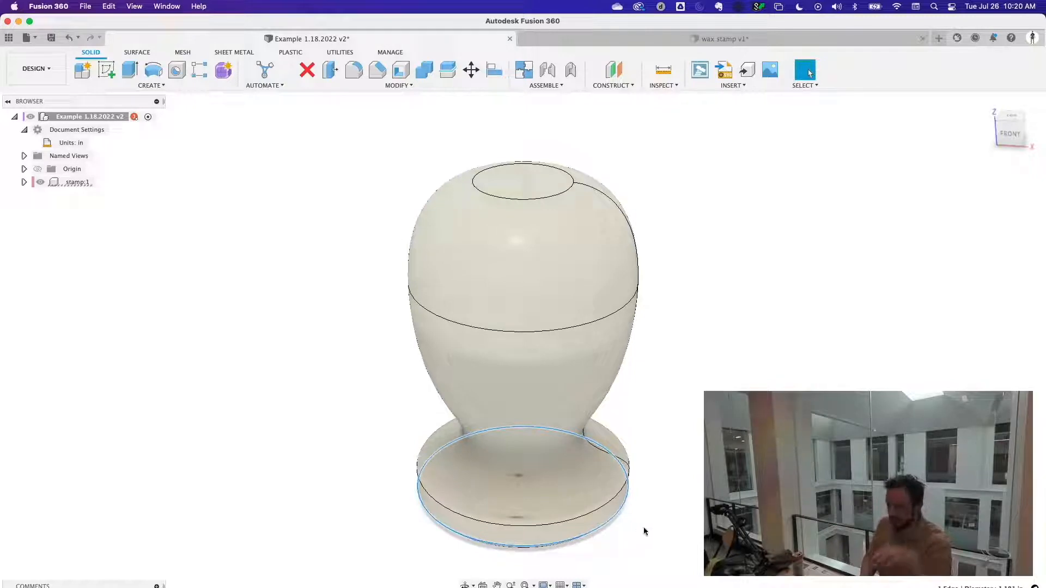
pyautogui.click(659, 39)
pyautogui.click(24, 156)
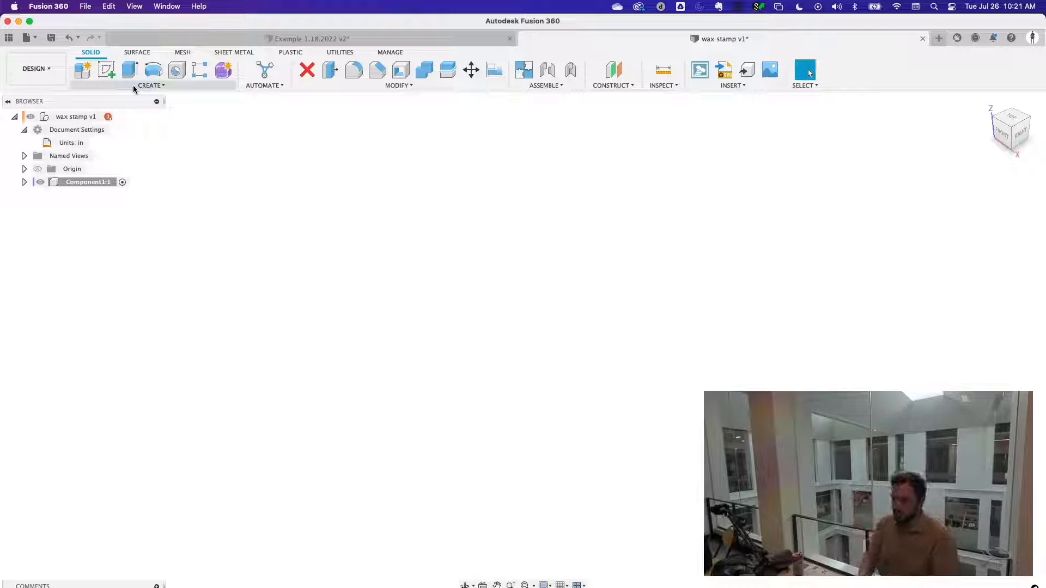
# - Set the default modeling orientation to Z up in the general preferences and accept them
pyautogui.click(107, 71)
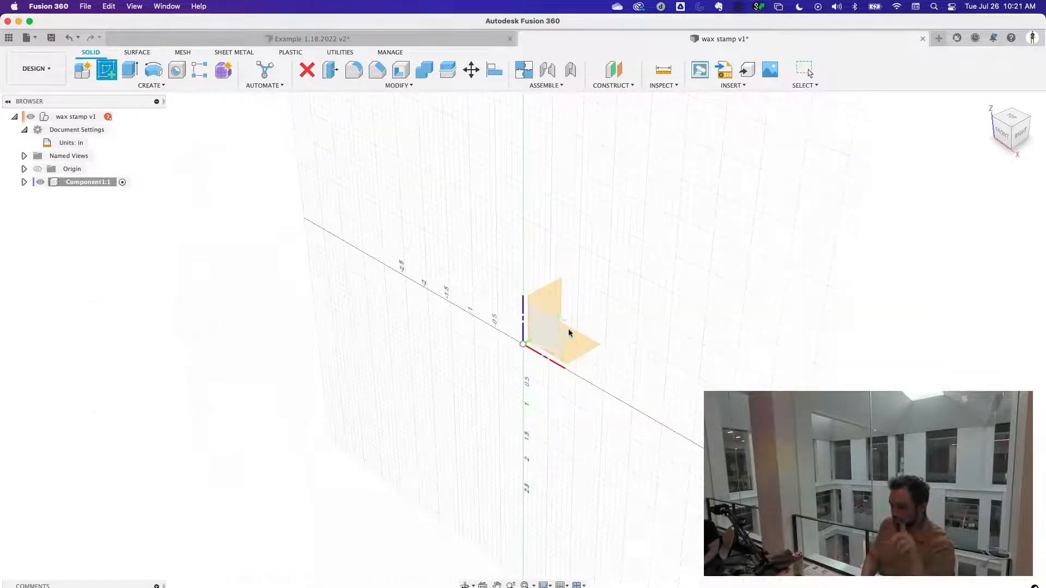
pyautogui.press('Escape')
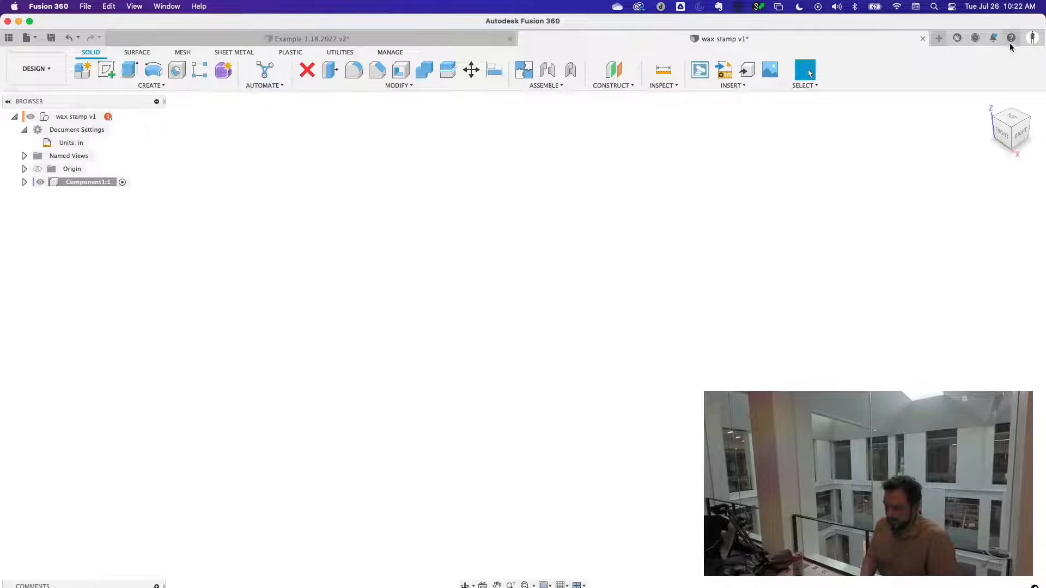
pyautogui.click(1032, 37)
pyautogui.click(1008, 65)
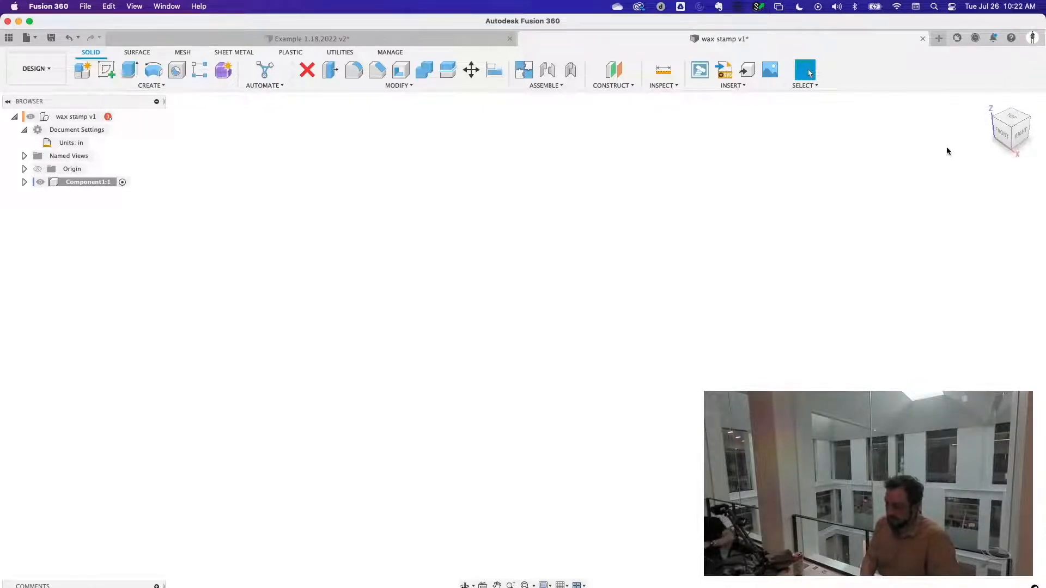
pyautogui.press('Escape')
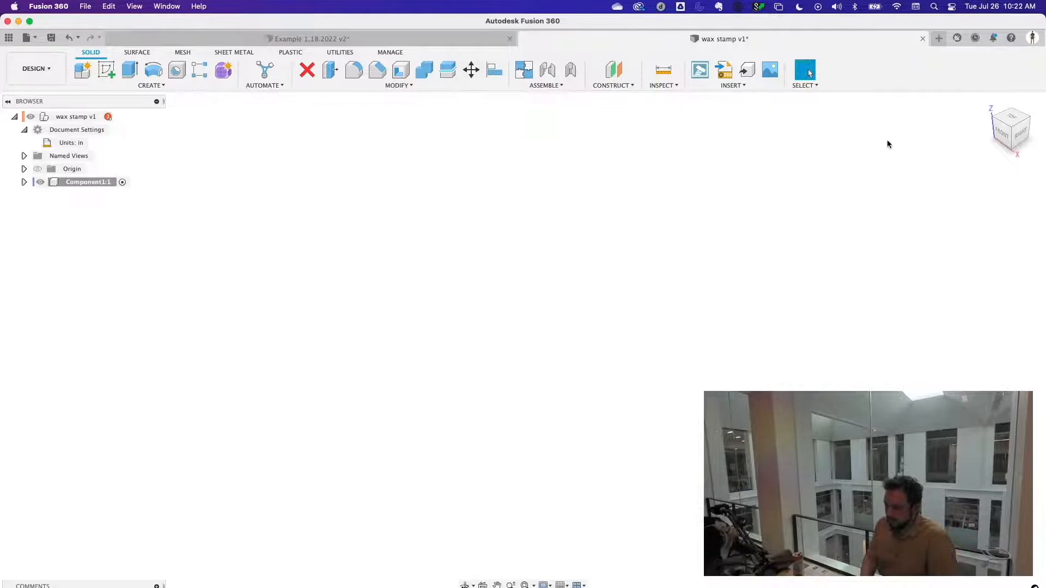
pyautogui.click(1033, 39)
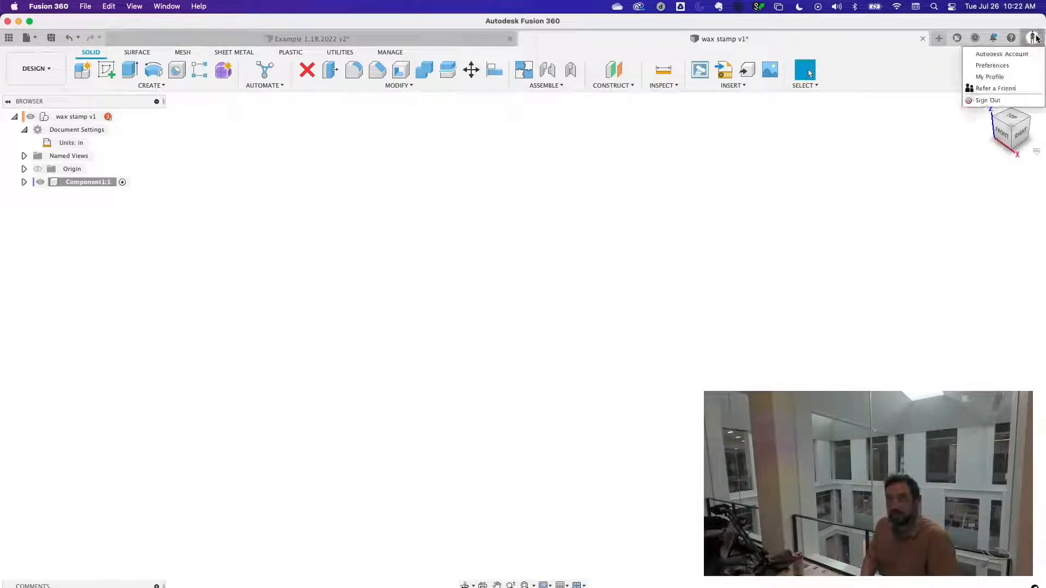
pyautogui.click(1004, 68)
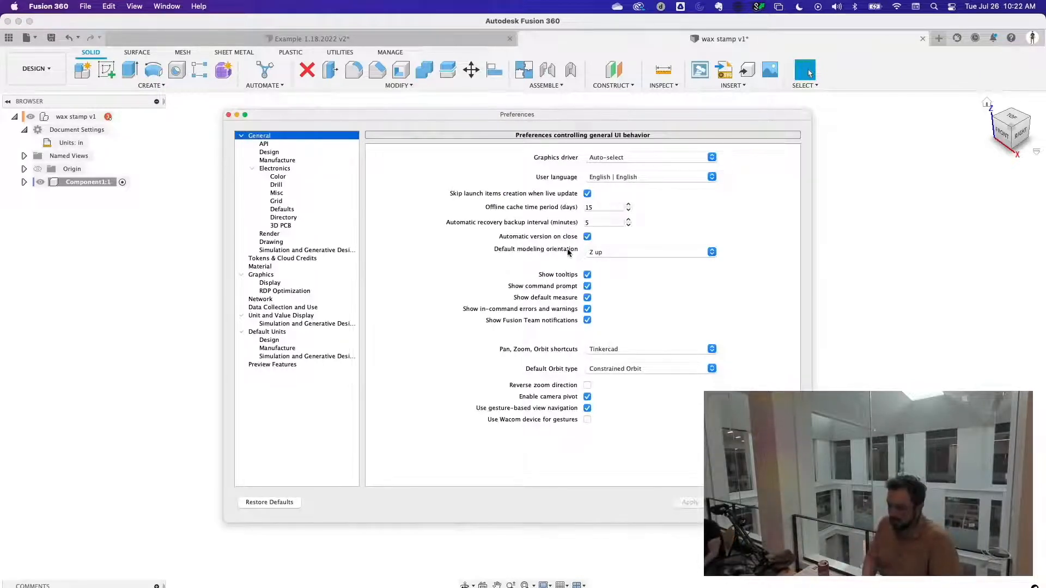
pyautogui.click(681, 253)
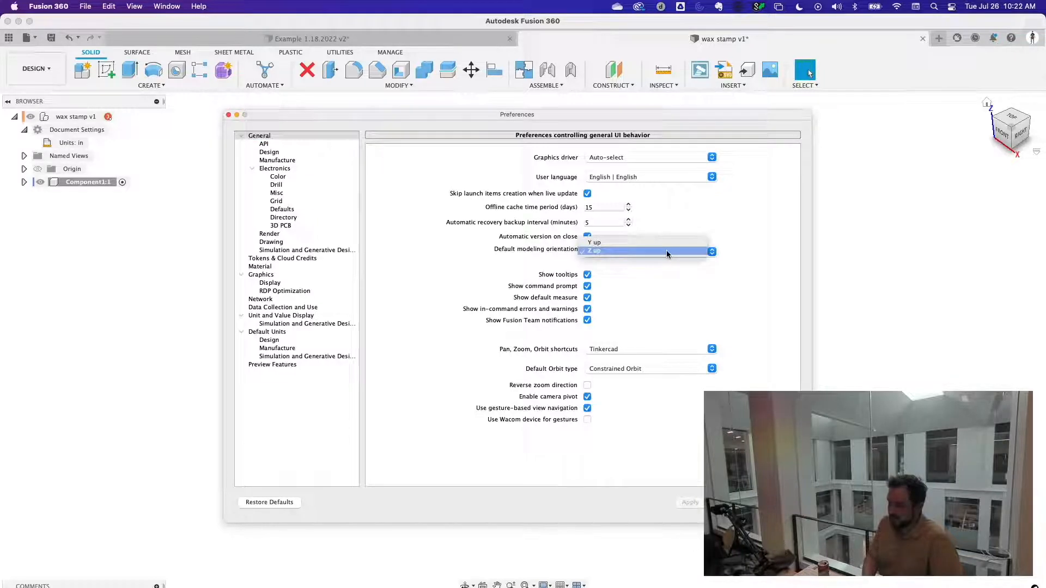
pyautogui.click(665, 250)
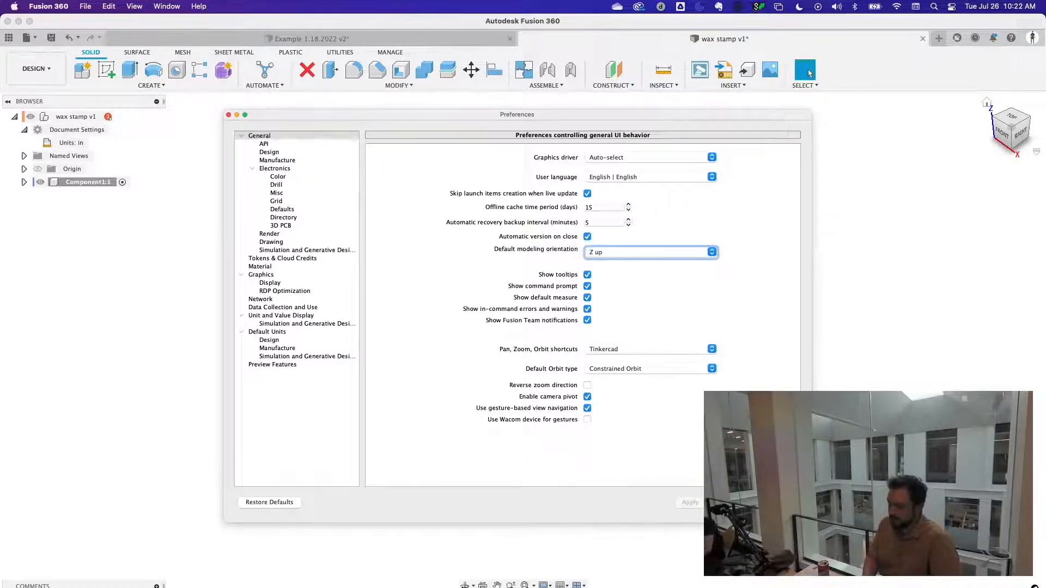
pyautogui.press('Return')
# - Review the default modeling orientation and its available options in the general preferences again
pyautogui.click(1033, 37)
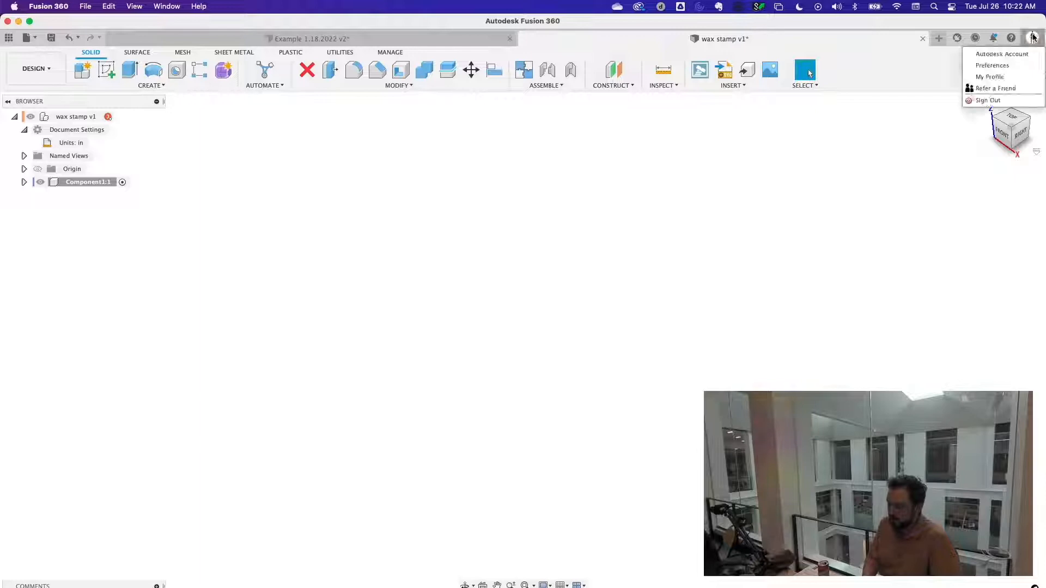
pyautogui.click(1001, 66)
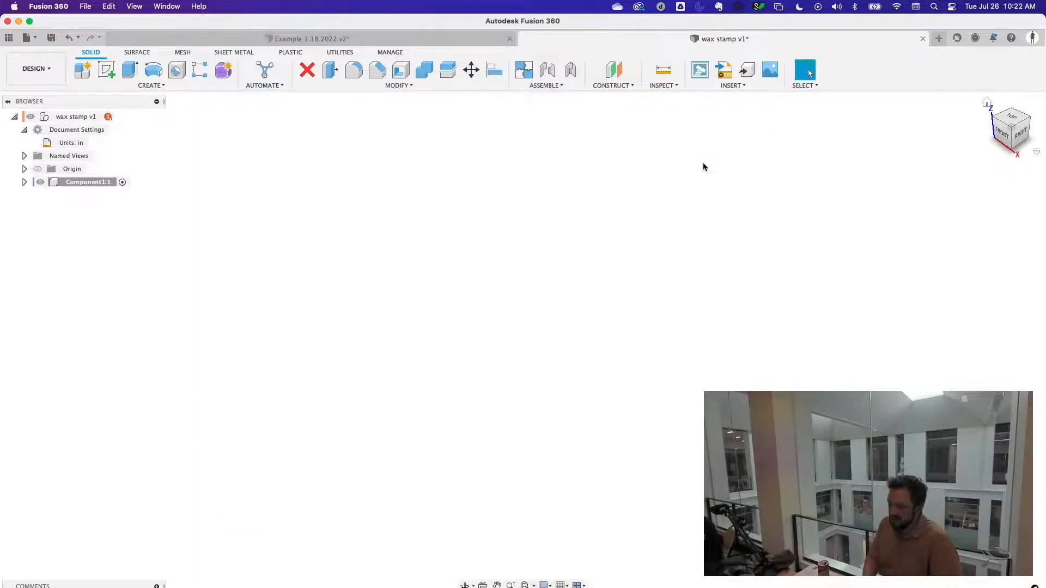
pyautogui.click(636, 252)
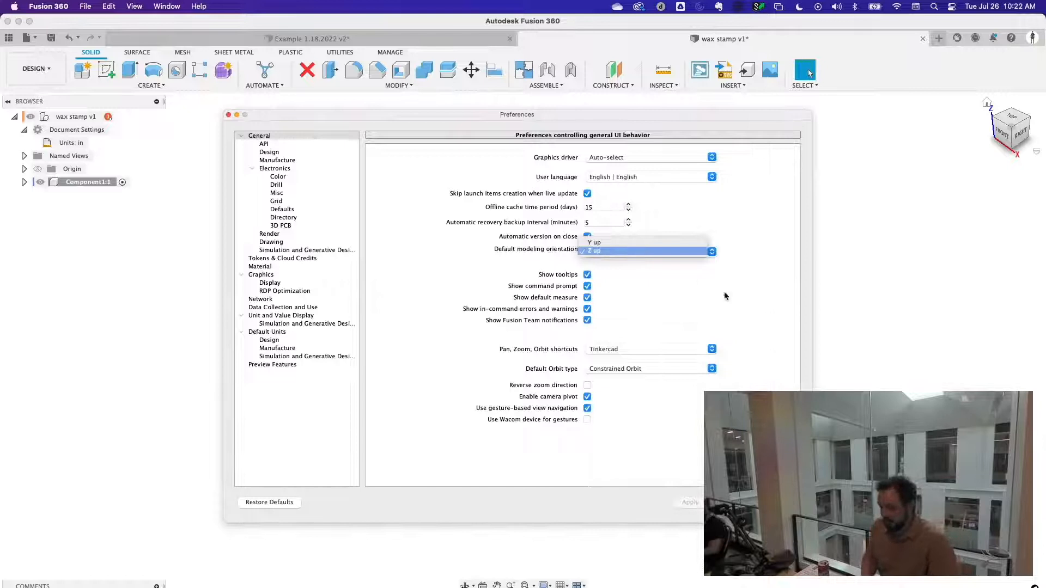
pyautogui.click(747, 312)
pyautogui.click(780, 503)
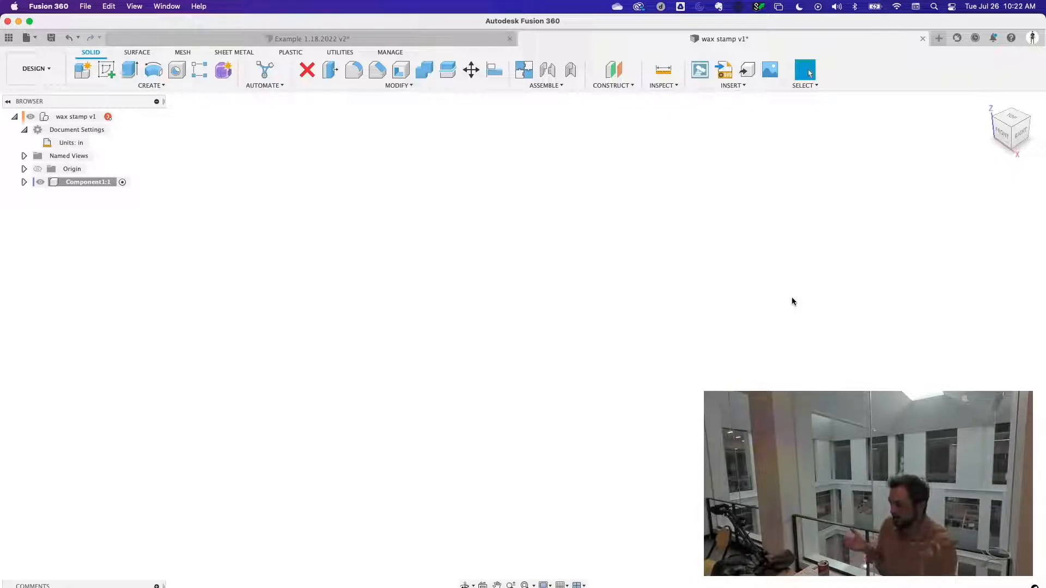
pyautogui.click(1032, 37)
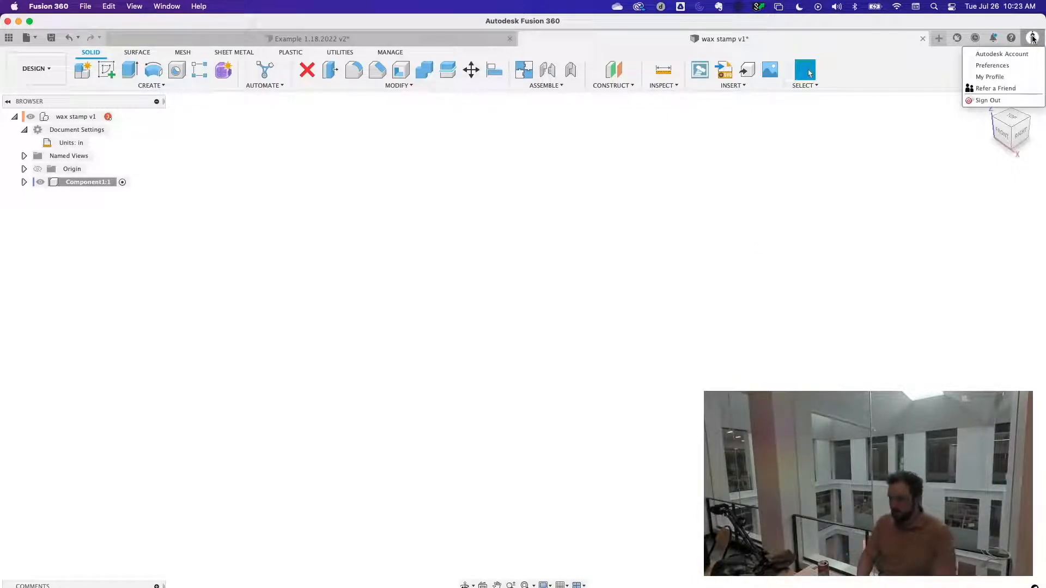
pyautogui.click(561, 251)
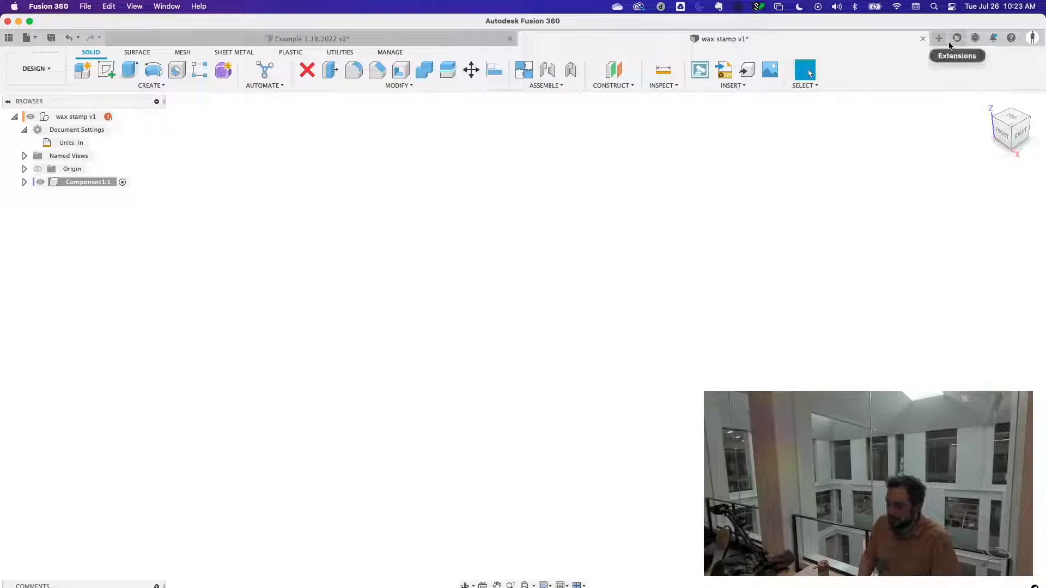
pyautogui.click(1032, 38)
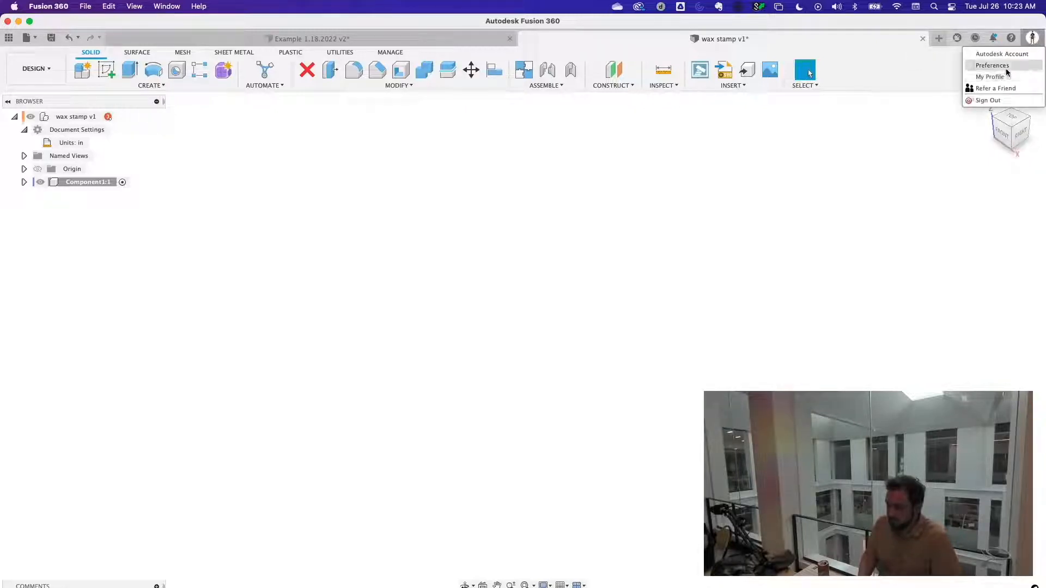
pyautogui.click(1005, 69)
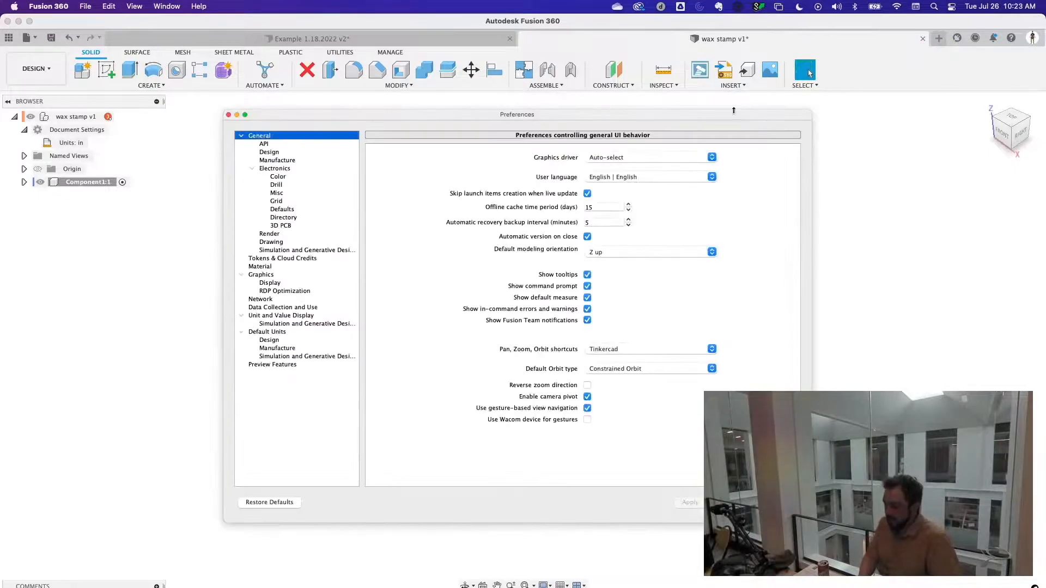
pyautogui.press('Escape')
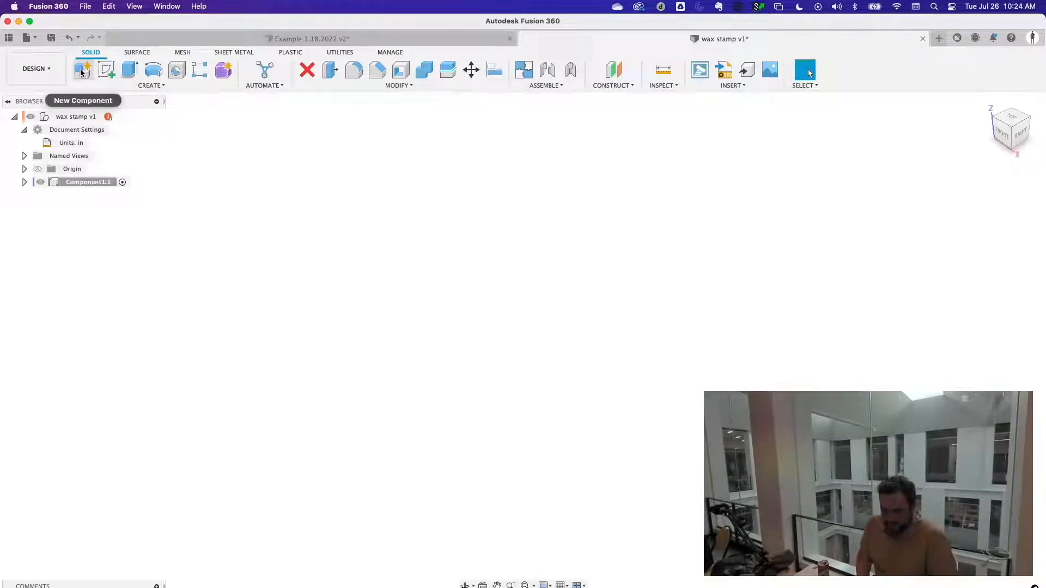
# - Create a new sketch on the horizontal XY origin plane in the active component
pyautogui.click(109, 71)
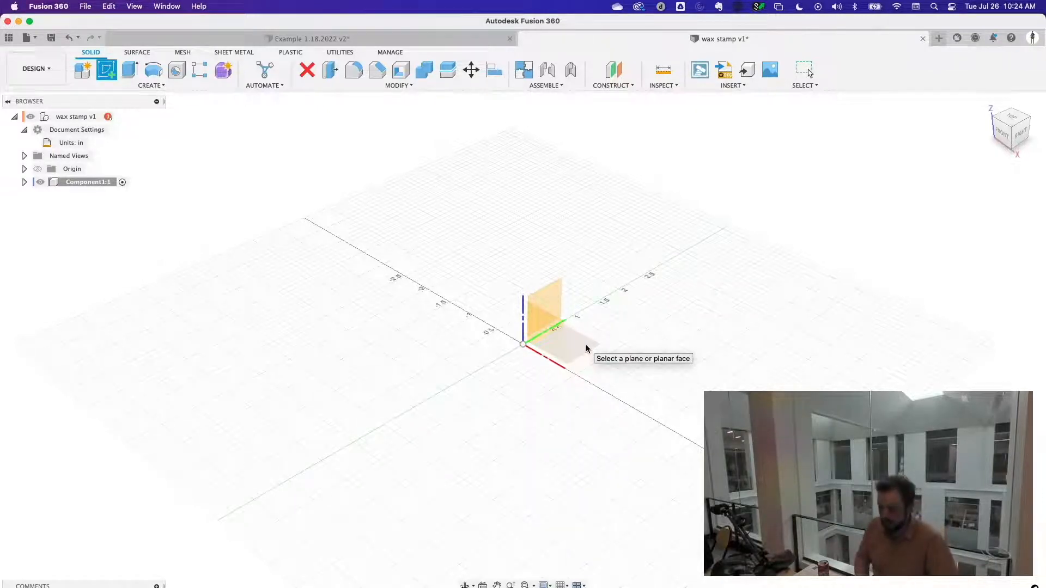
pyautogui.click(586, 348)
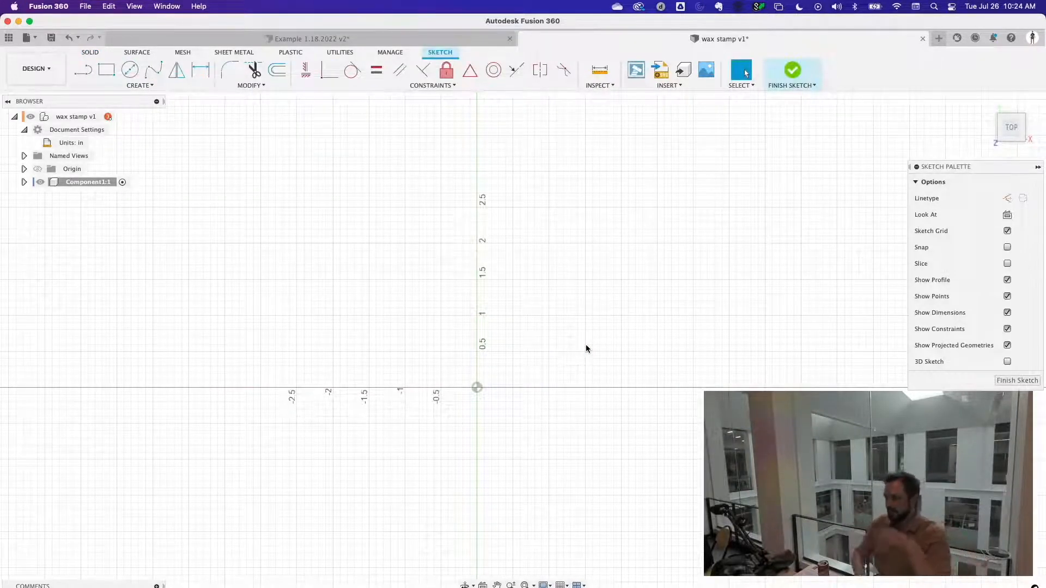
pyautogui.moveTo(467, 385); pyautogui.dragTo(512, 363, button='middle')
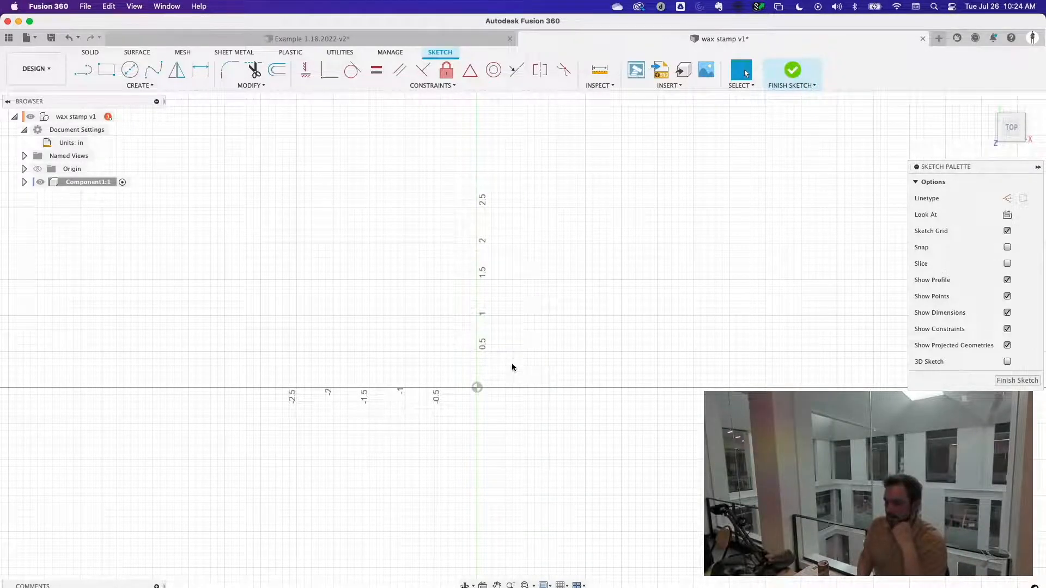
pyautogui.scroll(2, 512, 368)
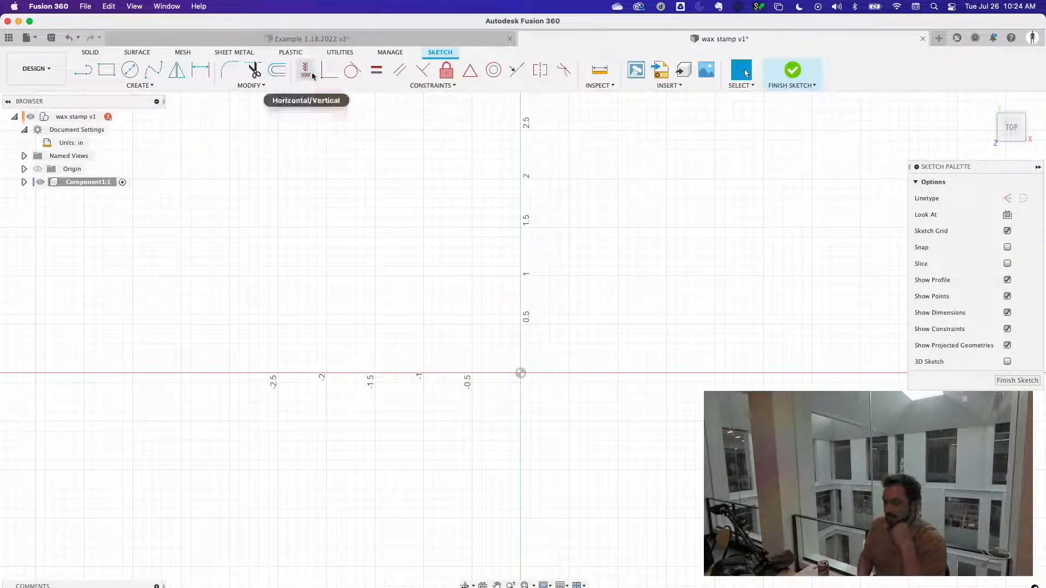
pyautogui.click(91, 53)
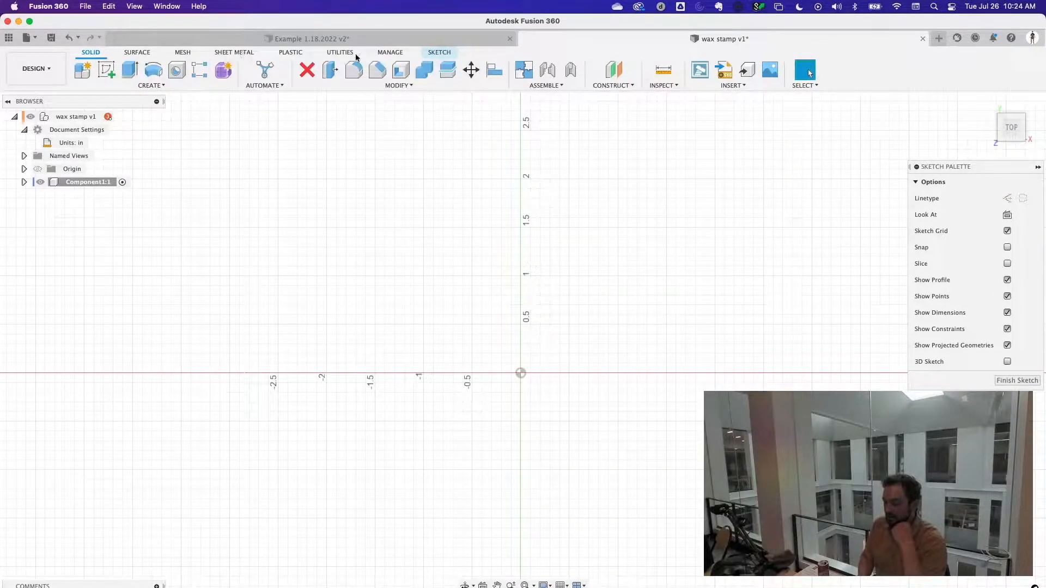
pyautogui.click(440, 53)
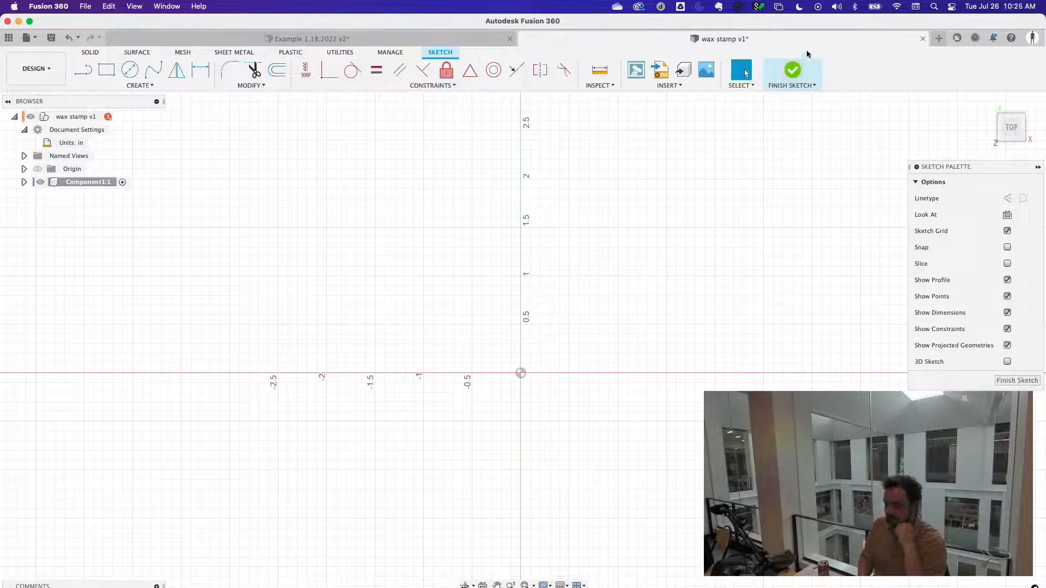
# - Try a circle of 1 in diameter centred on the sketch origin and undo it
pyautogui.click(130, 71)
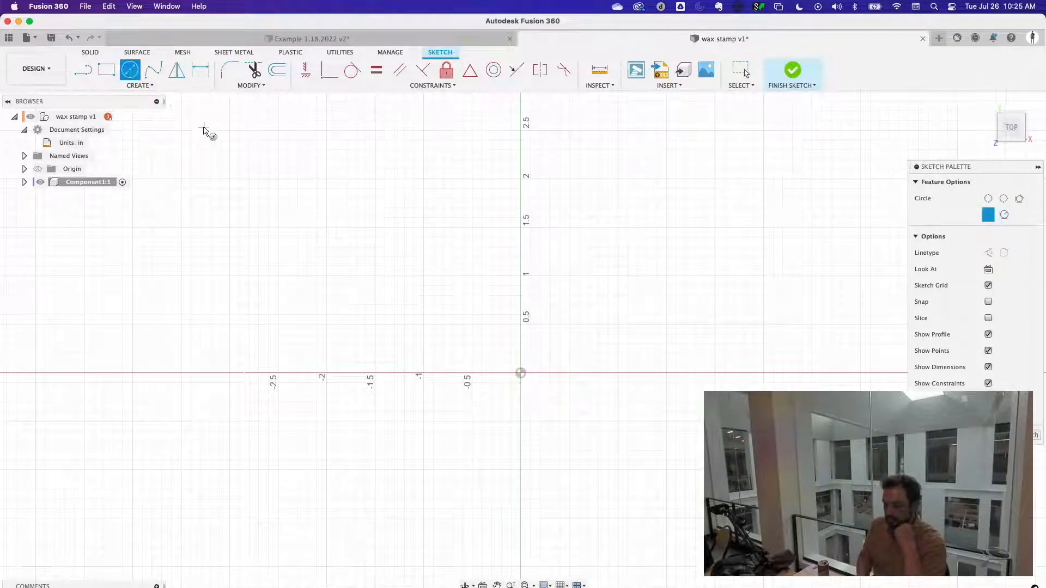
pyautogui.click(151, 86)
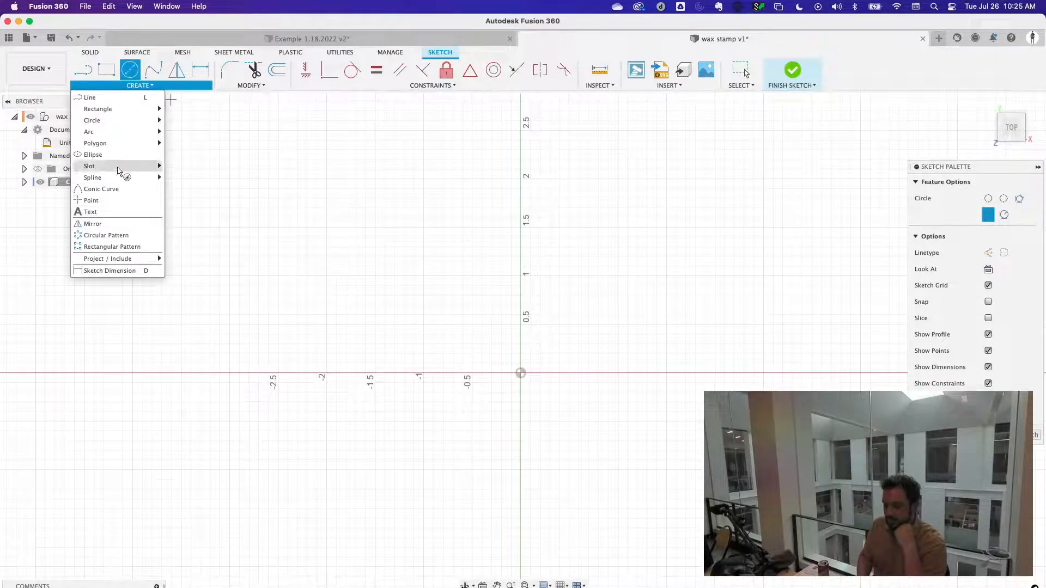
pyautogui.moveTo(127, 123)
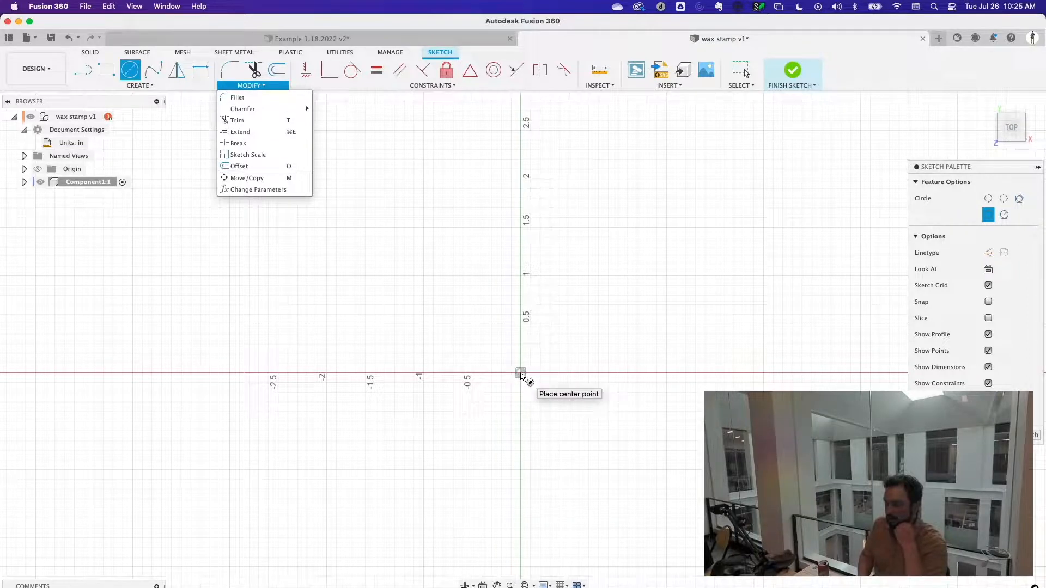
pyautogui.click(520, 374)
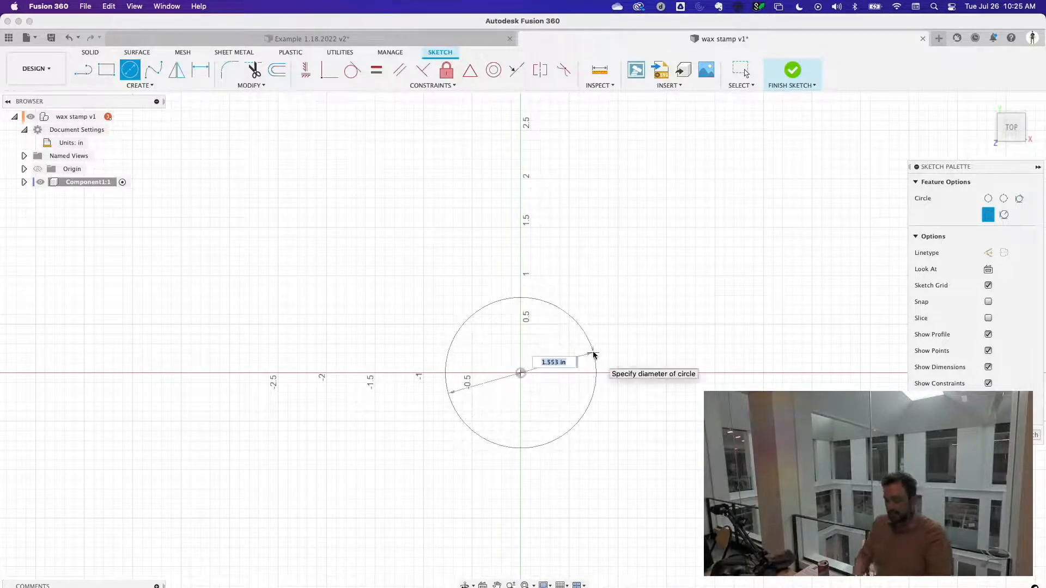
pyautogui.write('1')
pyautogui.press('Return')
pyautogui.press('Escape')
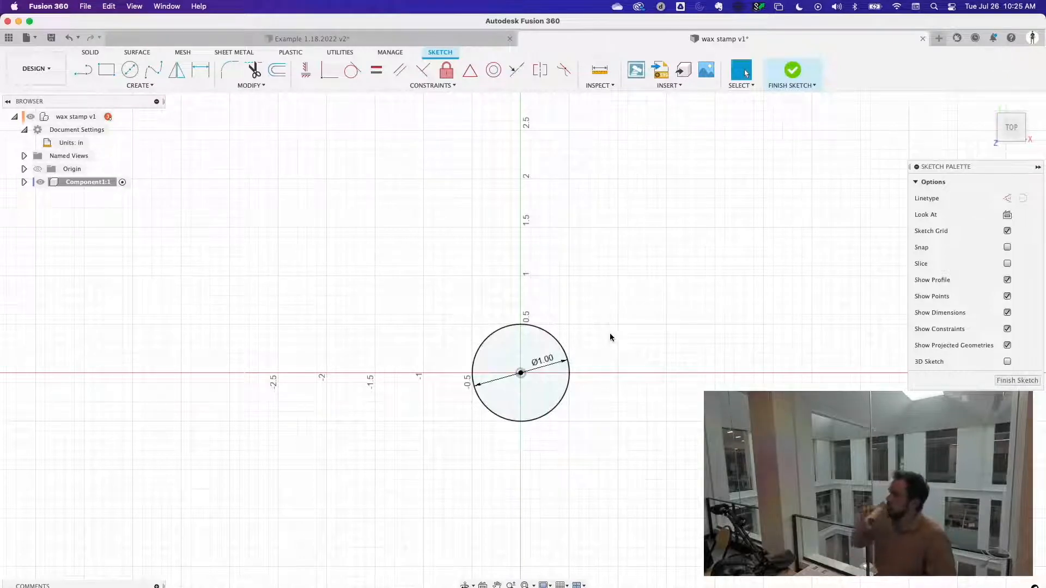
pyautogui.press('super+z')
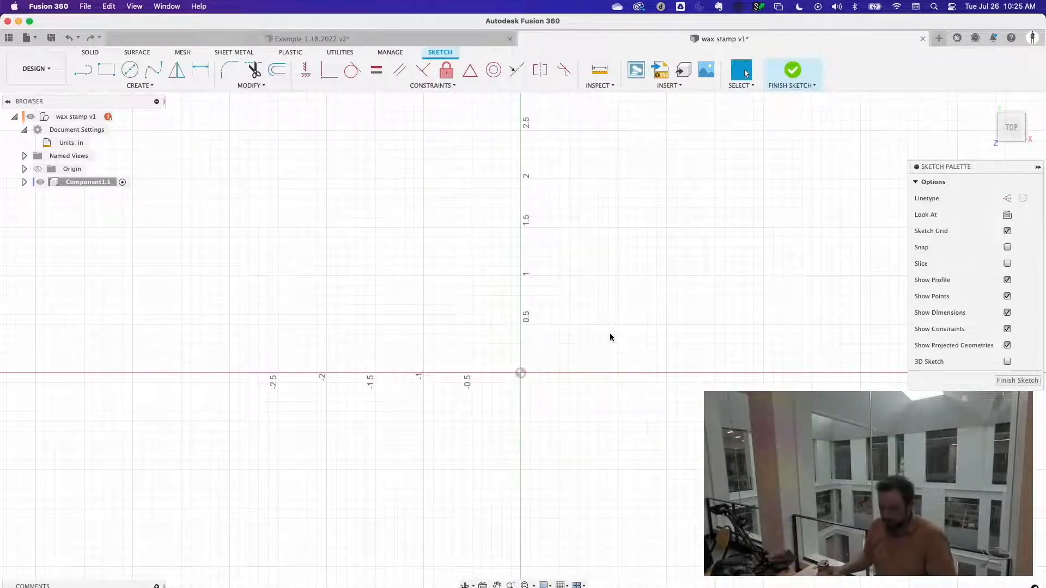
# - Sketch a Center Diameter Circle of 1 in diameter centred on the sketch origin
pyautogui.click(140, 85)
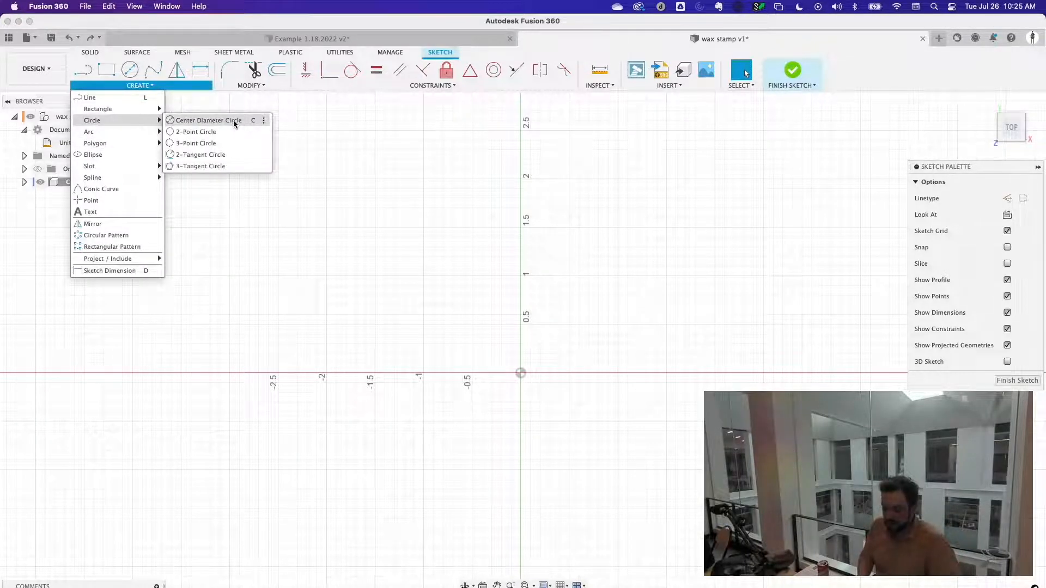
pyautogui.click(233, 120)
pyautogui.click(521, 374)
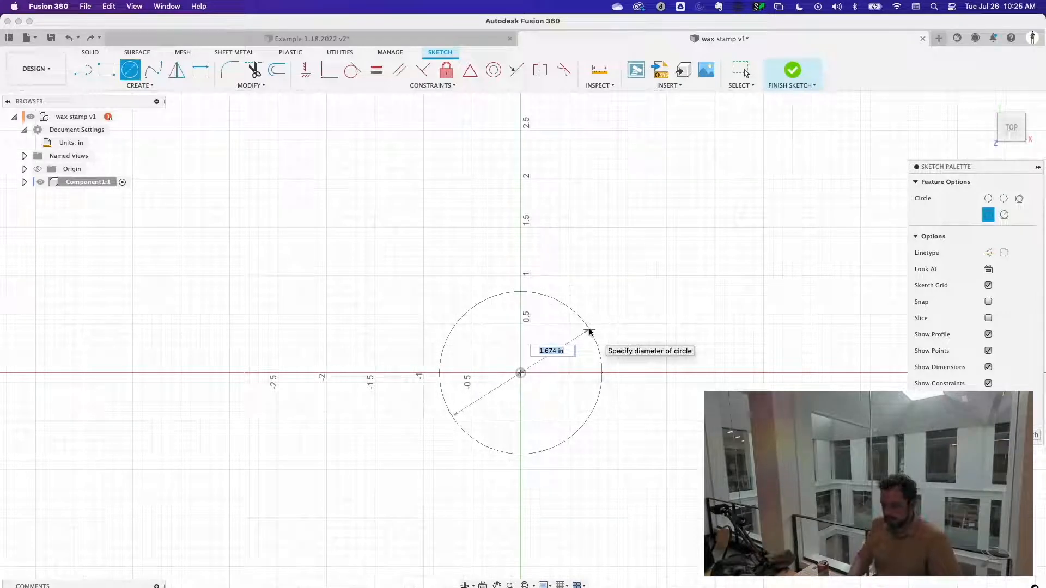
pyautogui.write('1')
pyautogui.press('Return')
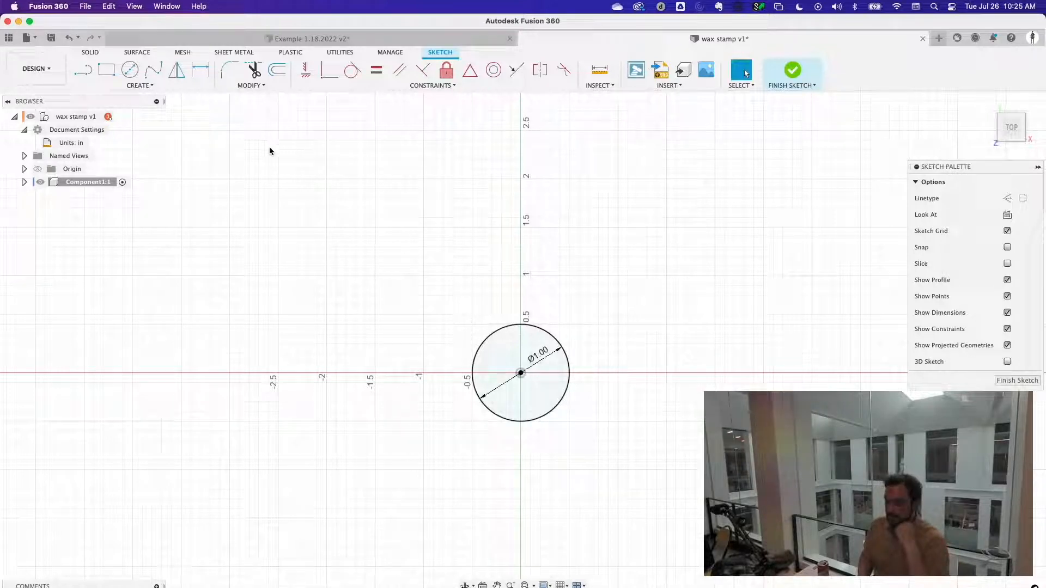
# - Extrude the 1 in circle upward 2 in, one-sided from the profile plane, as a new body
pyautogui.click(91, 52)
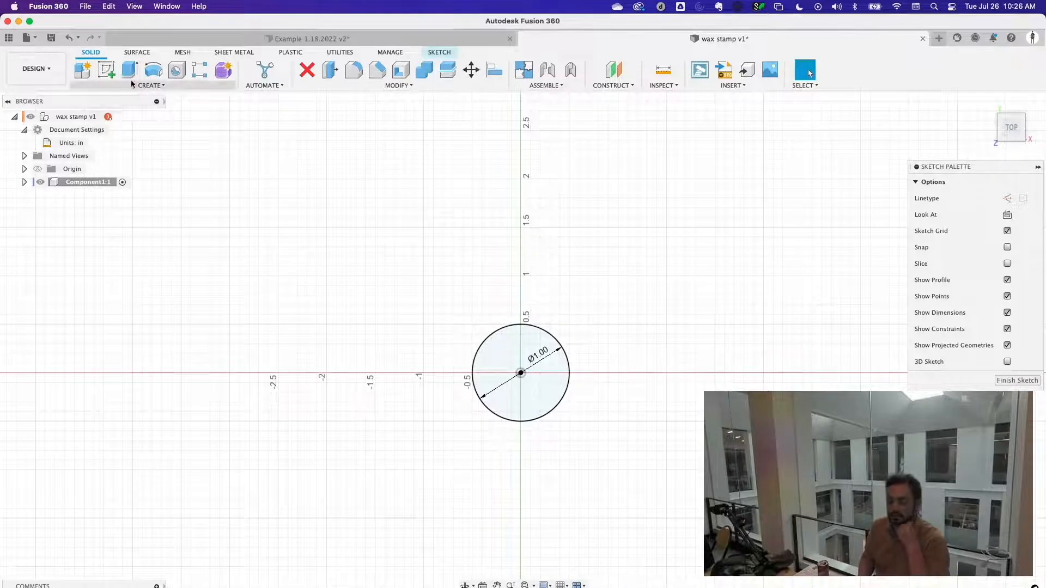
pyautogui.click(152, 86)
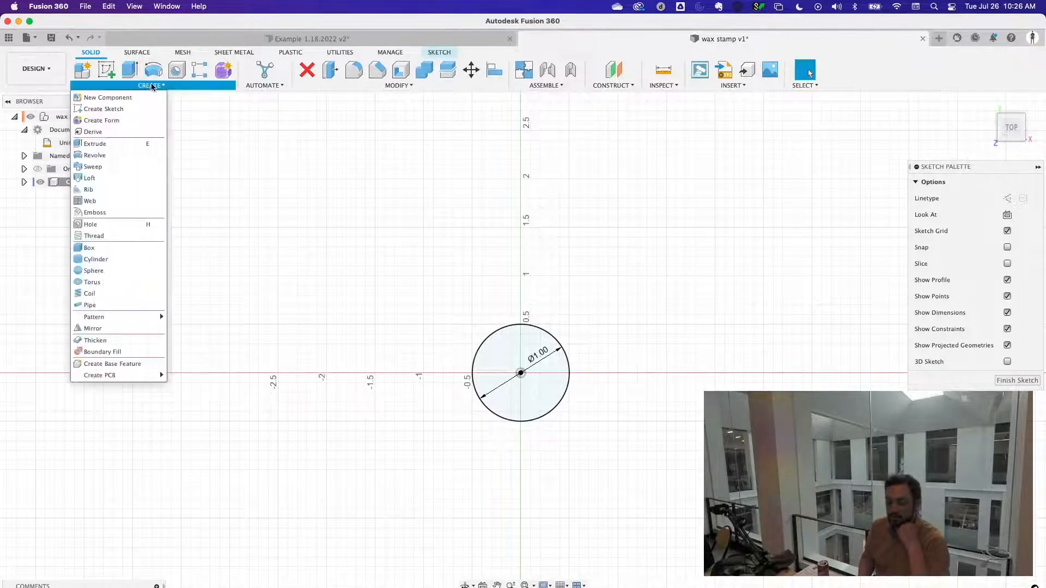
pyautogui.click(117, 143)
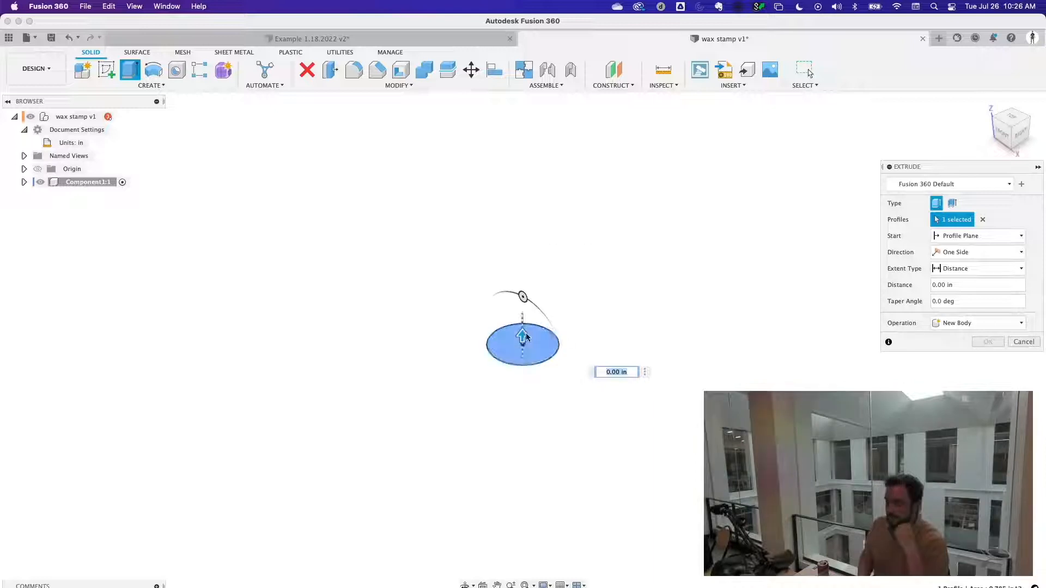
pyautogui.moveTo(525, 339); pyautogui.dragTo(578, 207)
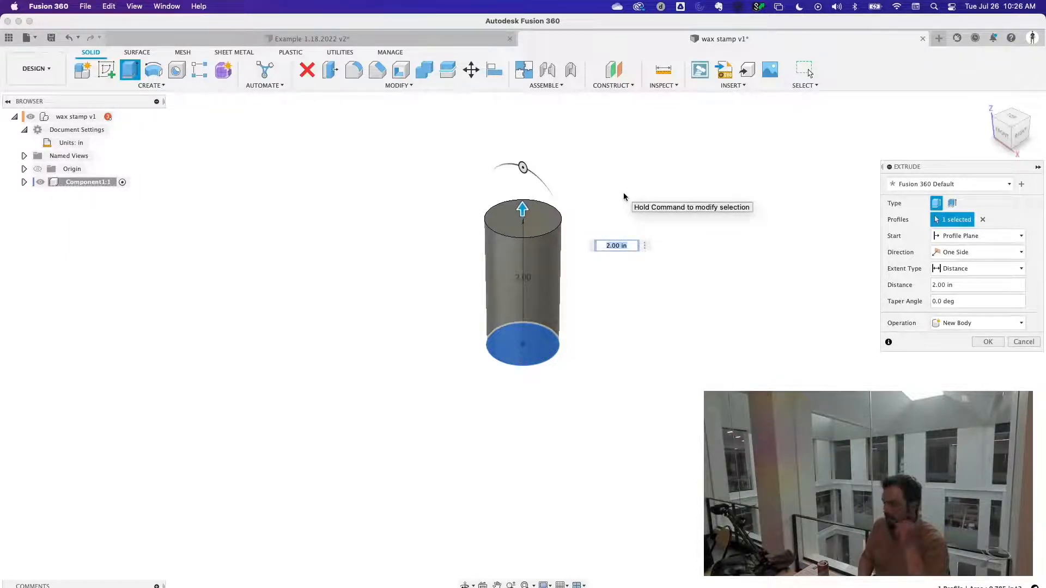
pyautogui.moveTo(524, 211)
pyautogui.mouseDown()
pyautogui.moveTo(525, 240)
pyautogui.moveTo(536, 202)
pyautogui.mouseUp()
pyautogui.moveTo(537, 202); pyautogui.dragTo(538, 211)
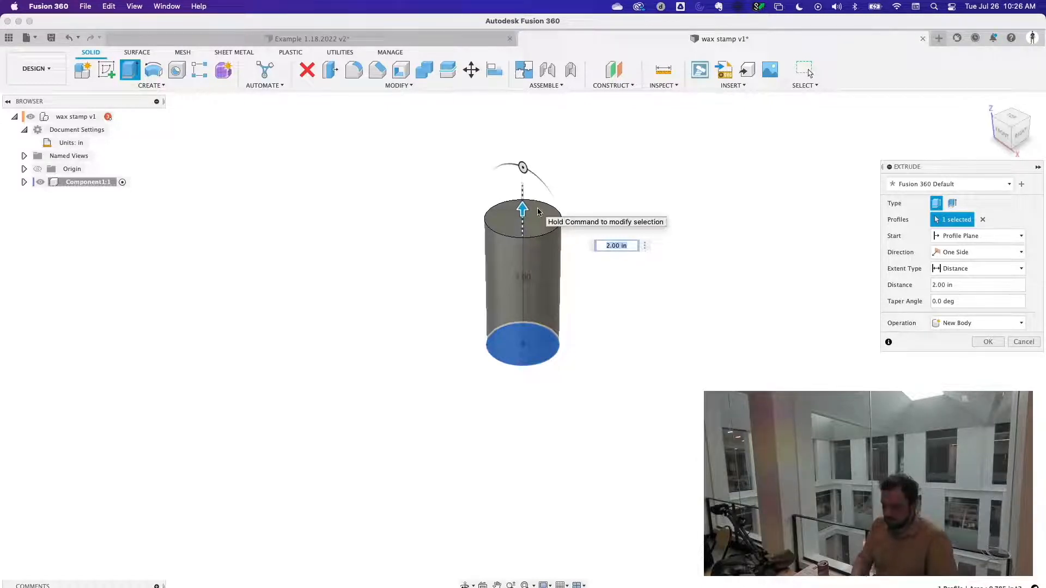
pyautogui.press('Return')
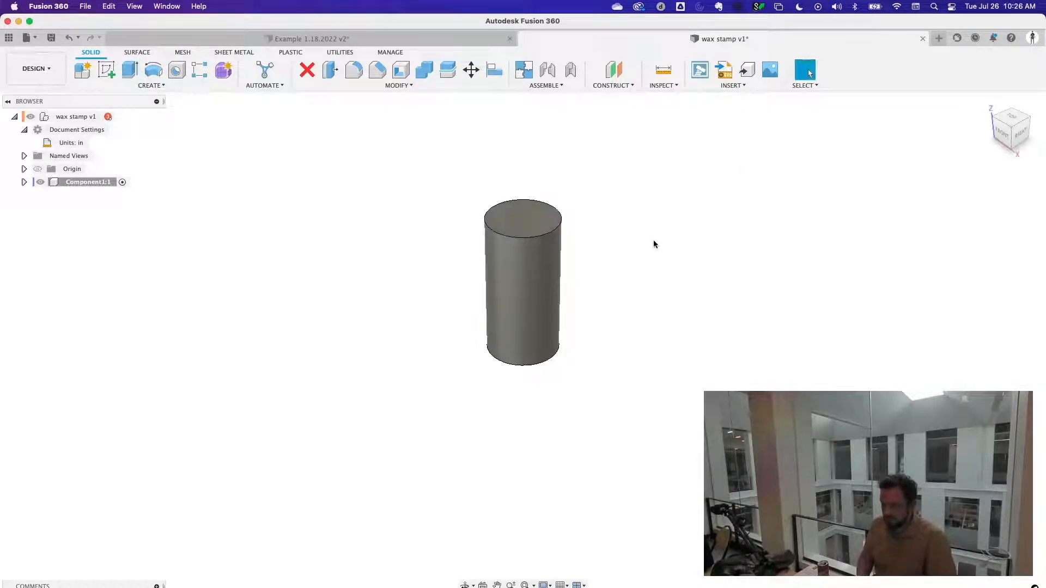
# - Expand the active component's contents and compare the cylinder with the finished stamp in the Example 1.18.2022 design
pyautogui.press('F6')
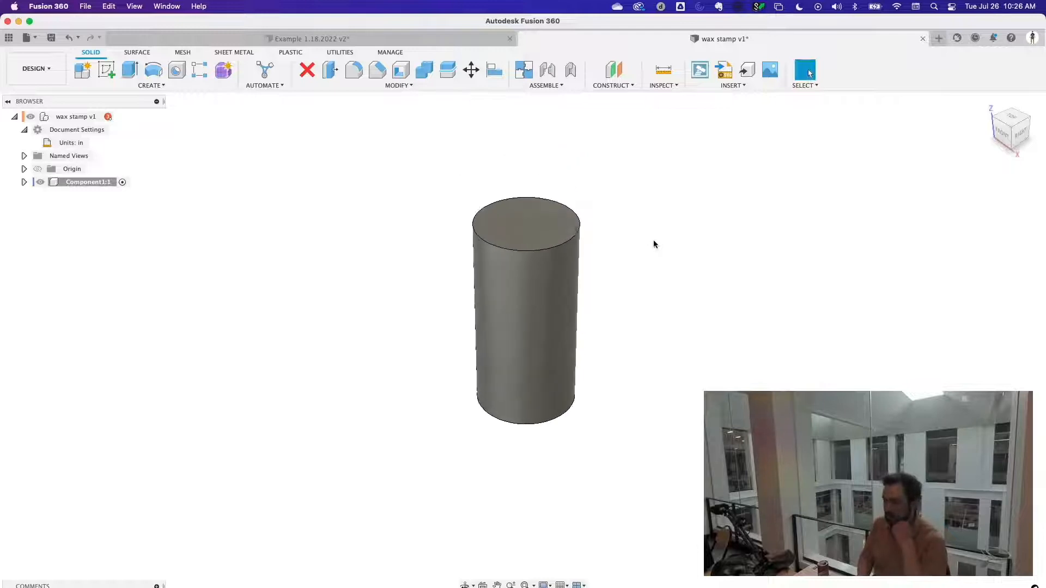
pyautogui.moveTo(653, 243)
pyautogui.keyDown('shift'); pyautogui.mouseDown(button='middle')
pyautogui.moveTo(642, 221)
pyautogui.moveTo(679, 222)
pyautogui.moveTo(672, 241)
pyautogui.moveTo(635, 242)
pyautogui.moveTo(630, 231)
pyautogui.moveTo(668, 224)
pyautogui.moveTo(665, 252)
pyautogui.moveTo(637, 254)
pyautogui.mouseUp(button='middle'); pyautogui.keyUp('shift')
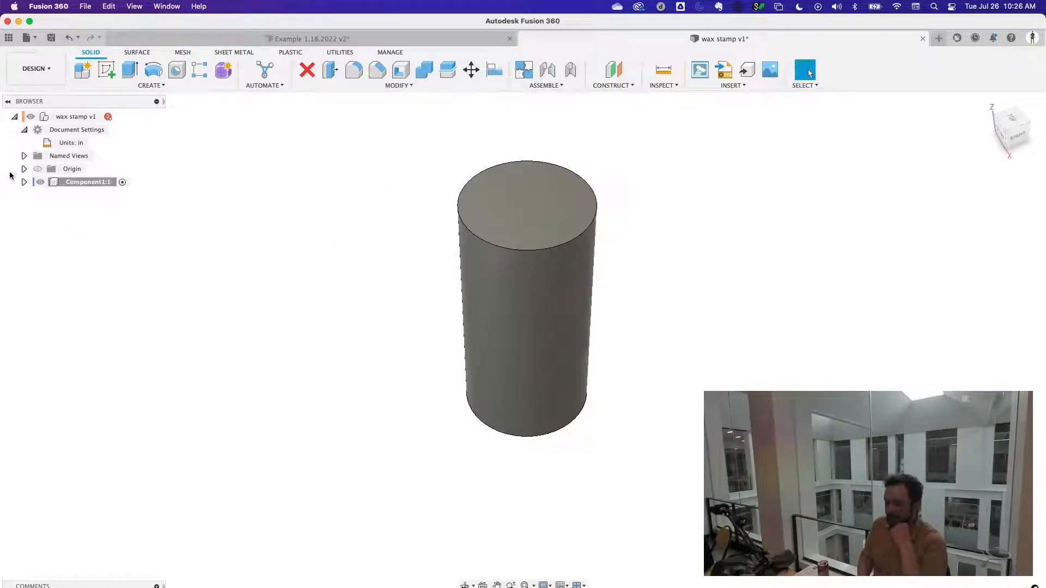
pyautogui.click(24, 182)
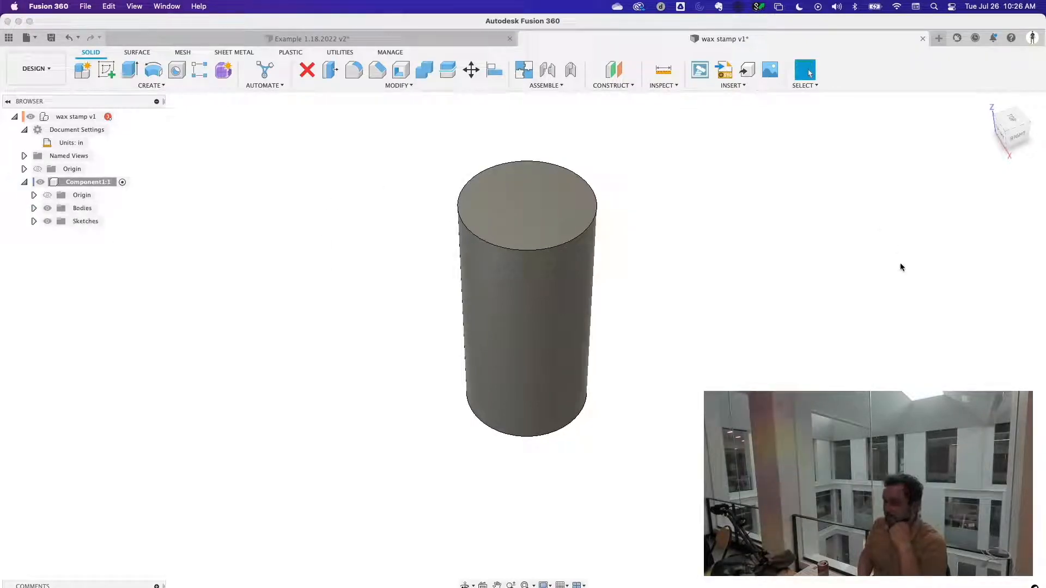
pyautogui.click(350, 39)
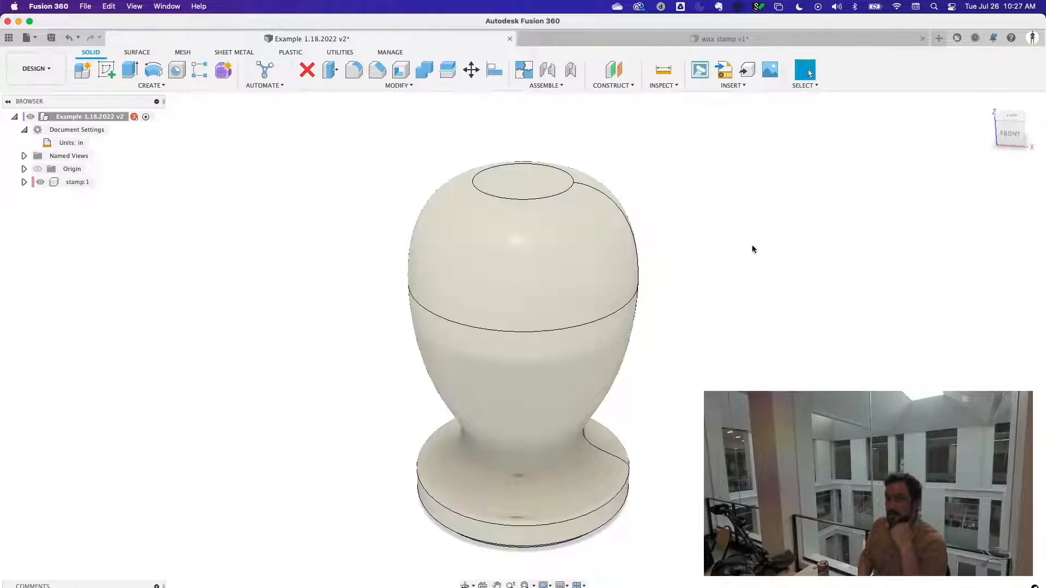
pyautogui.click(603, 43)
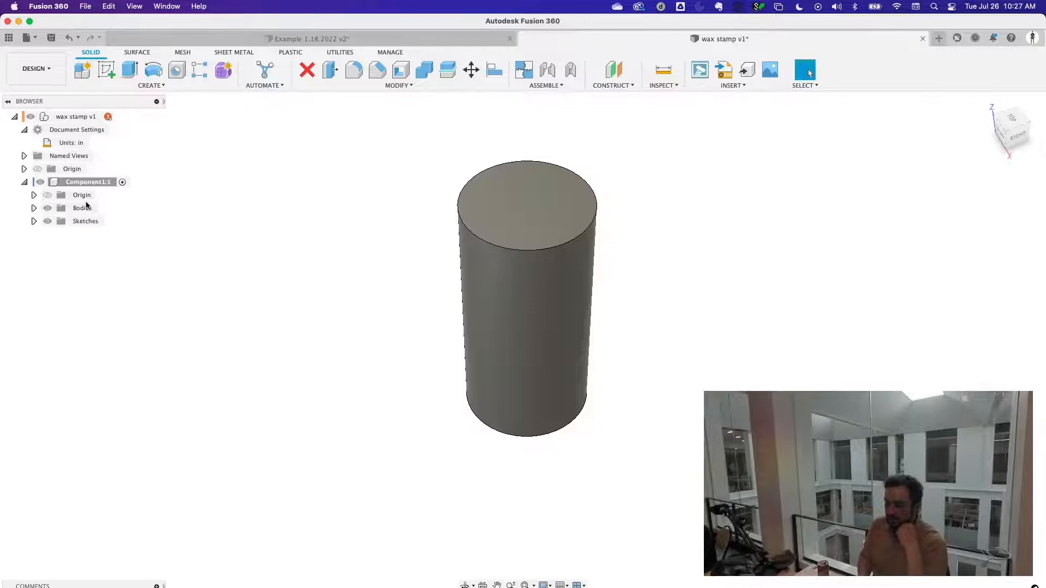
# - Create a new sketch on the vertical front XZ origin plane of the active component
pyautogui.click(106, 69)
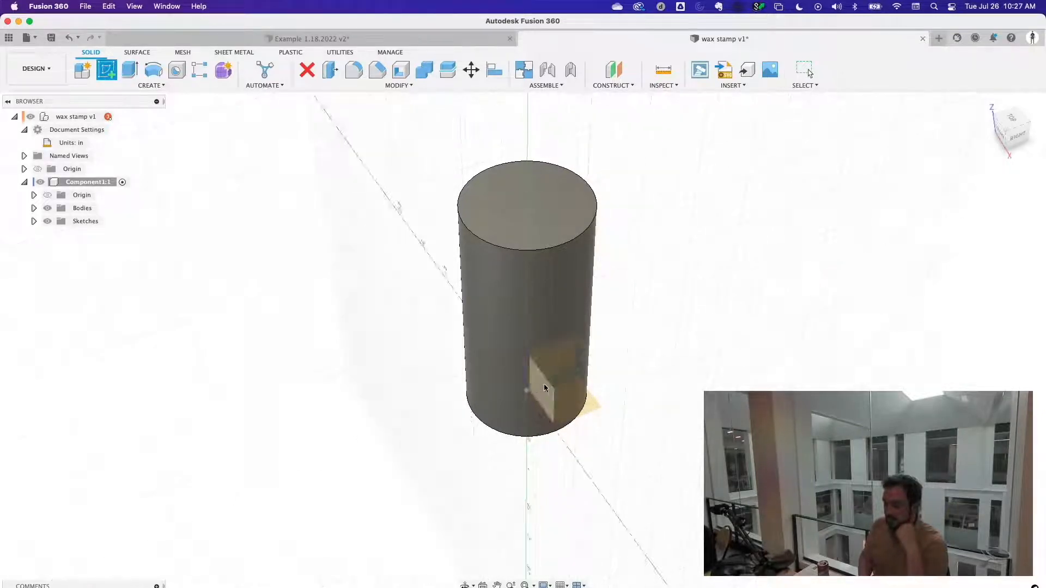
pyautogui.click(541, 394)
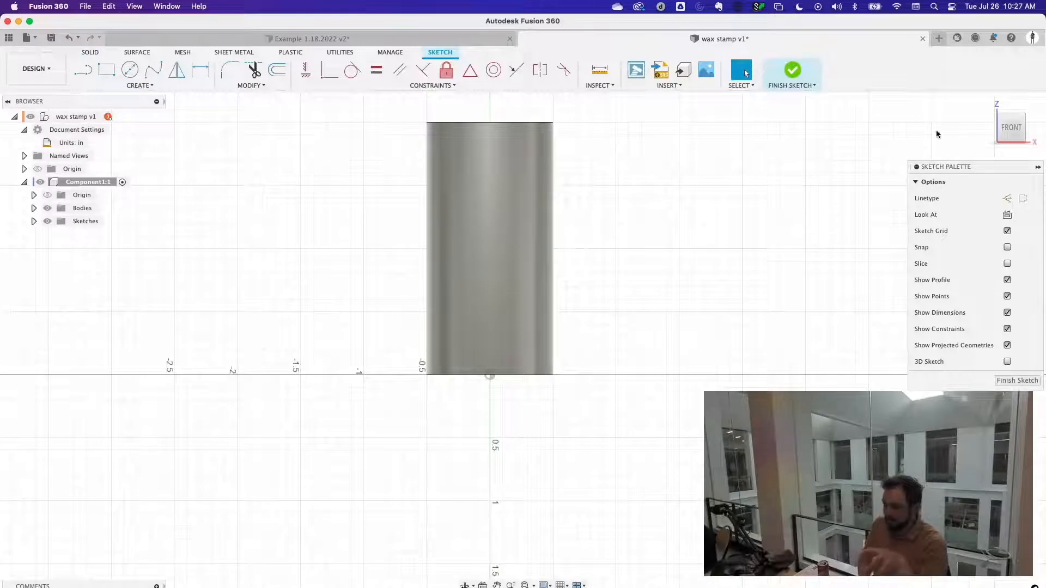
pyautogui.scroll(-10, 663, 235)
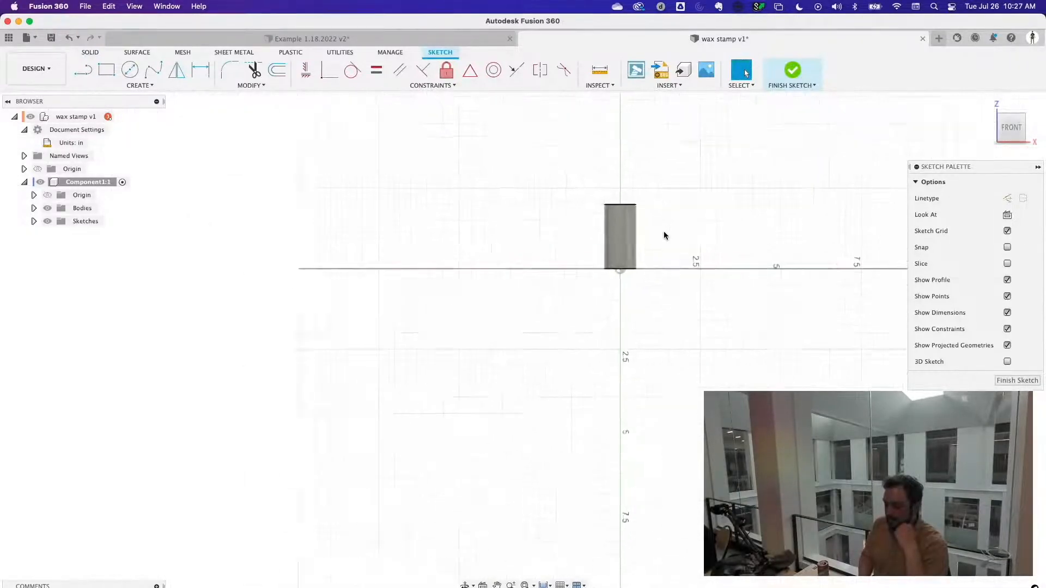
pyautogui.scroll(8, 663, 235)
pyautogui.keyDown('shift'); pyautogui.moveTo(664, 235); pyautogui.dragTo(654, 243, button='middle'); pyautogui.keyUp('shift')
pyautogui.scroll(3, 654, 243)
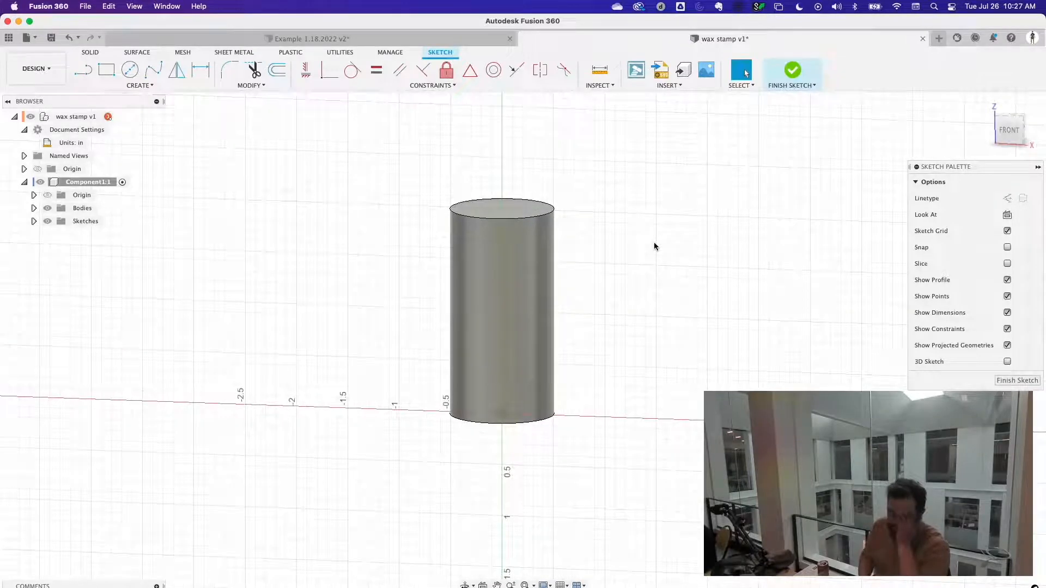
pyautogui.scroll(3, 633, 211)
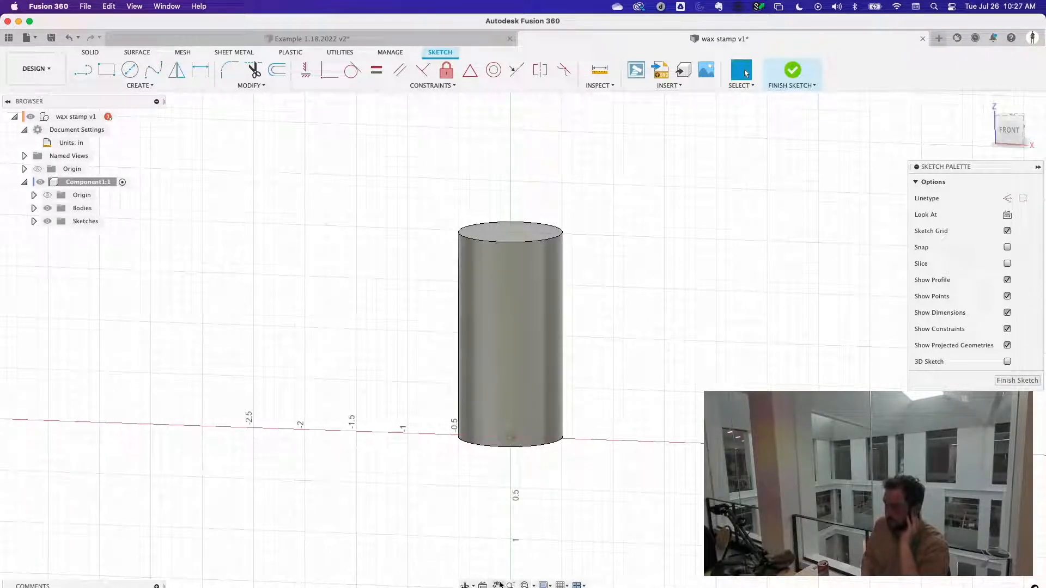
# - Orbit to an angled view of the cylinder and pan it slightly with the Orbit and Pan tools
pyautogui.click(465, 585)
pyautogui.moveTo(644, 423); pyautogui.dragTo(631, 442)
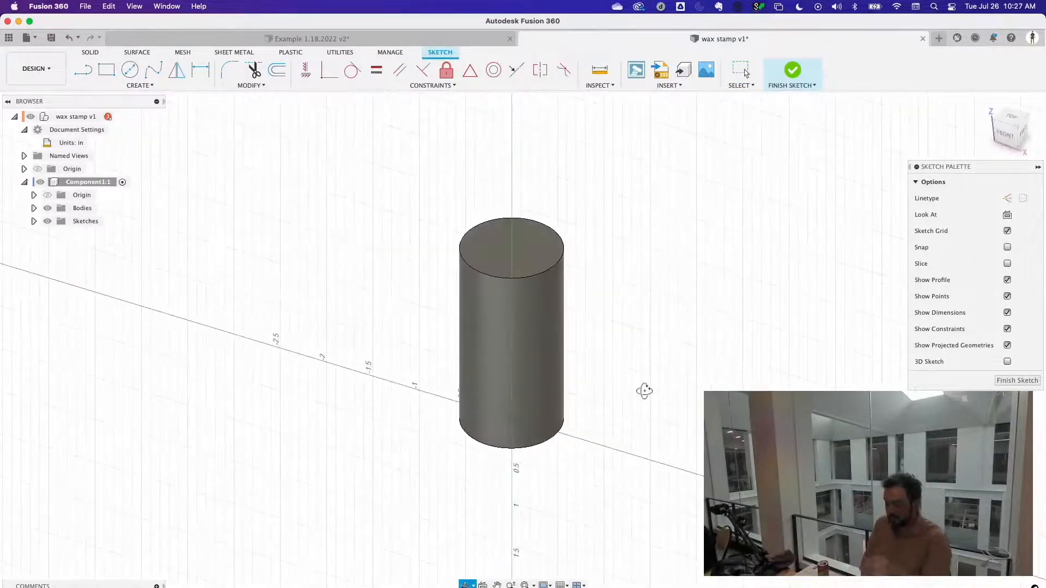
pyautogui.press('Escape')
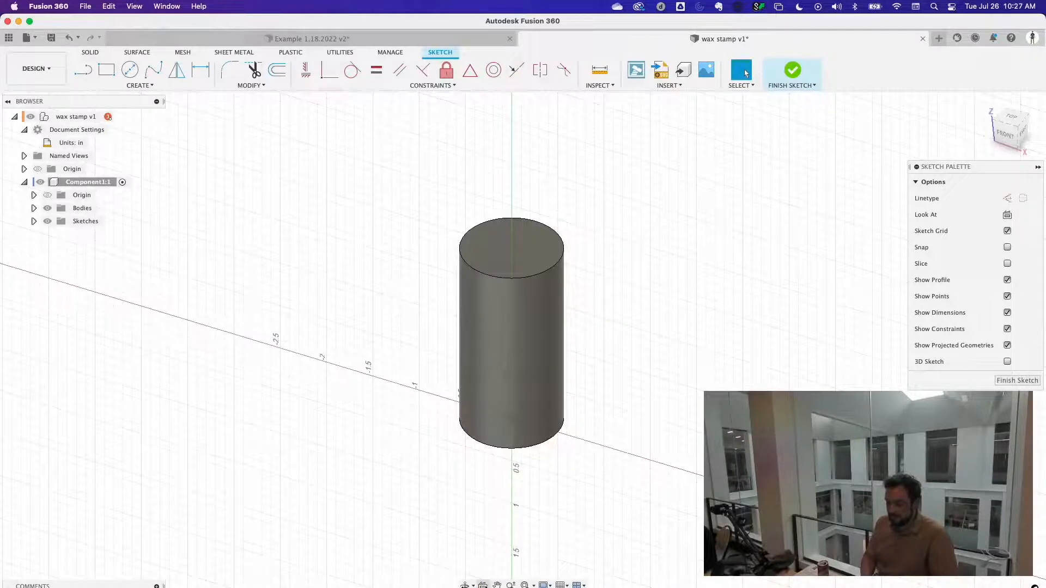
pyautogui.click(497, 585)
pyautogui.moveTo(589, 461)
pyautogui.mouseDown()
pyautogui.moveTo(642, 479)
pyautogui.moveTo(569, 425)
pyautogui.moveTo(599, 455)
pyautogui.mouseUp()
pyautogui.press('Escape')
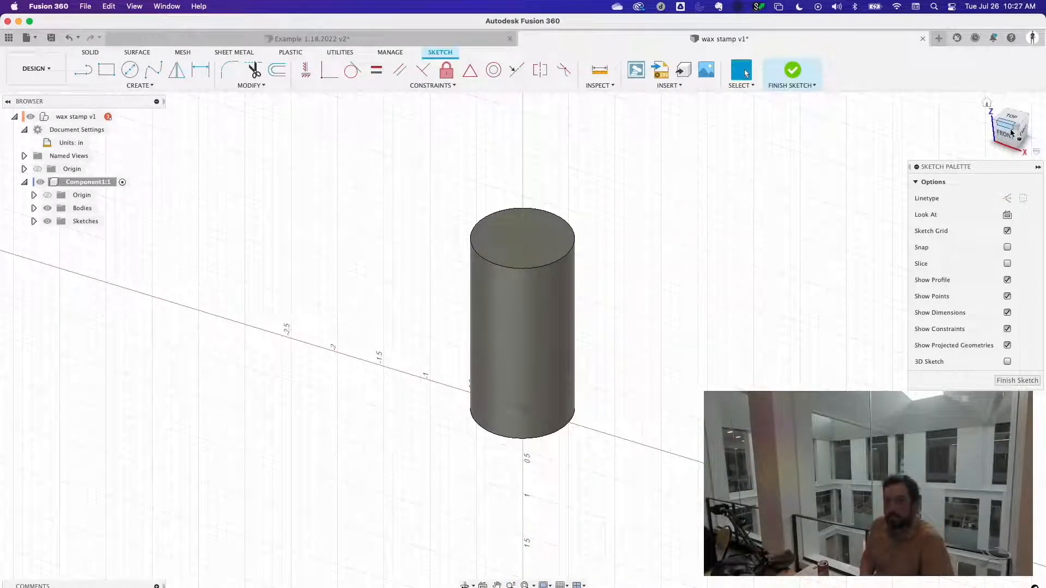
# - Examine the cylinder from its back, corner and side views, restore the home view and turn it slightly
pyautogui.moveTo(1011, 132)
pyautogui.mouseDown()
pyautogui.moveTo(973, 139)
pyautogui.moveTo(959, 96)
pyautogui.moveTo(305, 98)
pyautogui.moveTo(32, 114)
pyautogui.moveTo(16, 142)
pyautogui.moveTo(2, 131)
pyautogui.moveTo(6, 117)
pyautogui.mouseUp()
pyautogui.moveTo(1041, 84)
pyautogui.mouseDown()
pyautogui.moveTo(1039, 123)
pyautogui.moveTo(1029, 116)
pyautogui.mouseUp()
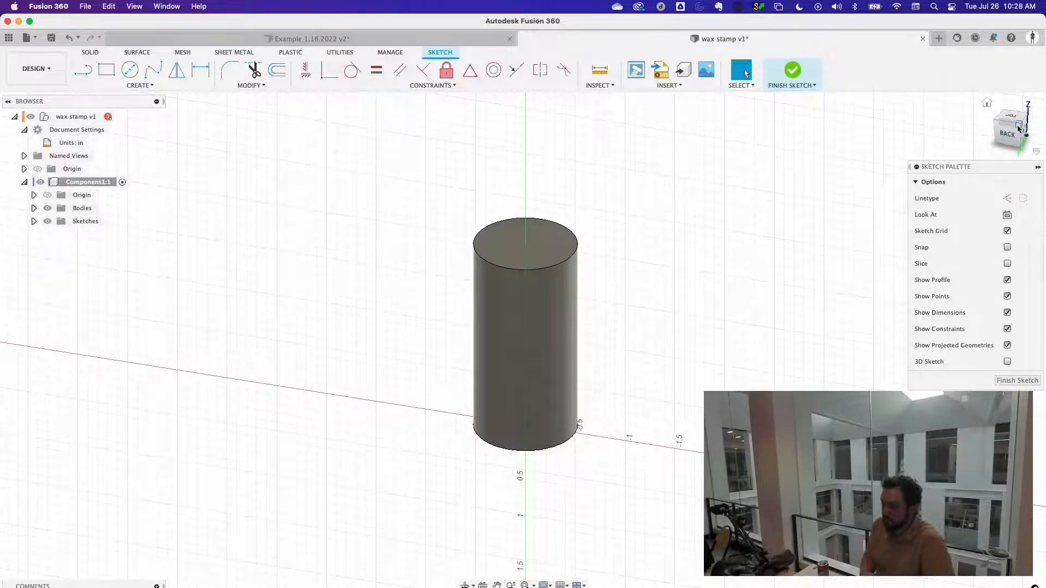
pyautogui.click(1018, 128)
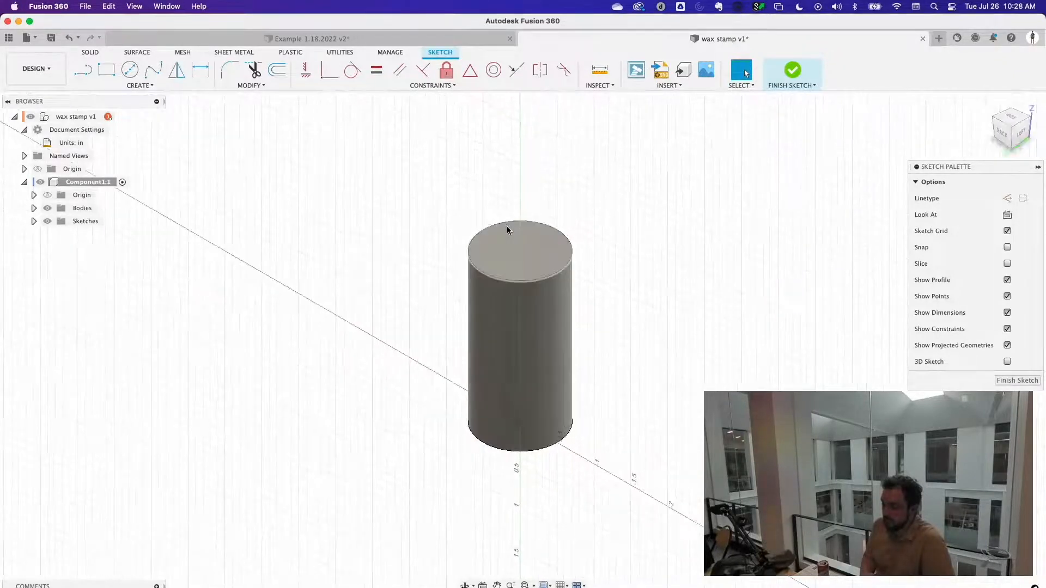
pyautogui.click(1002, 134)
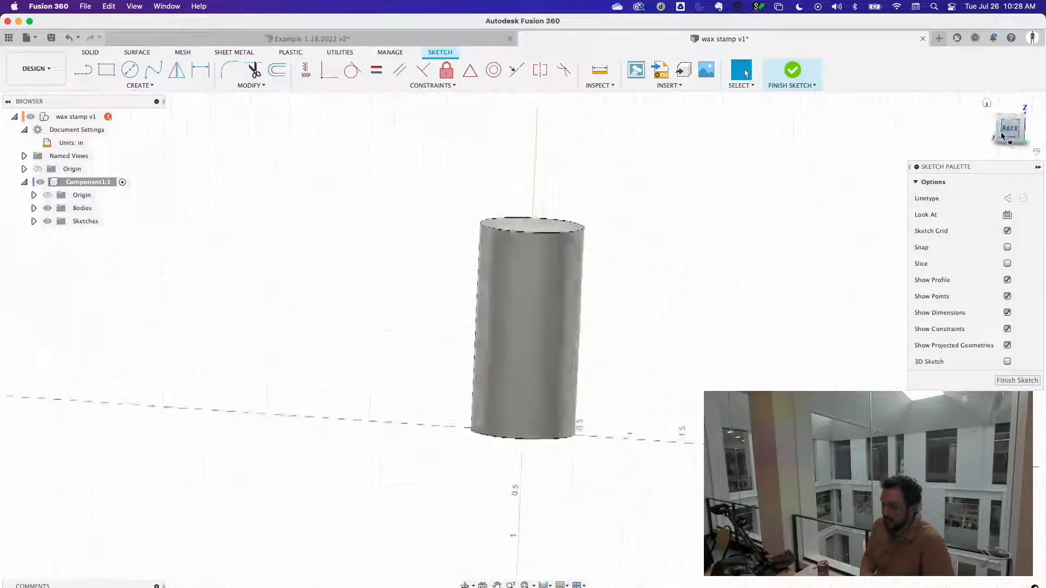
pyautogui.click(1001, 130)
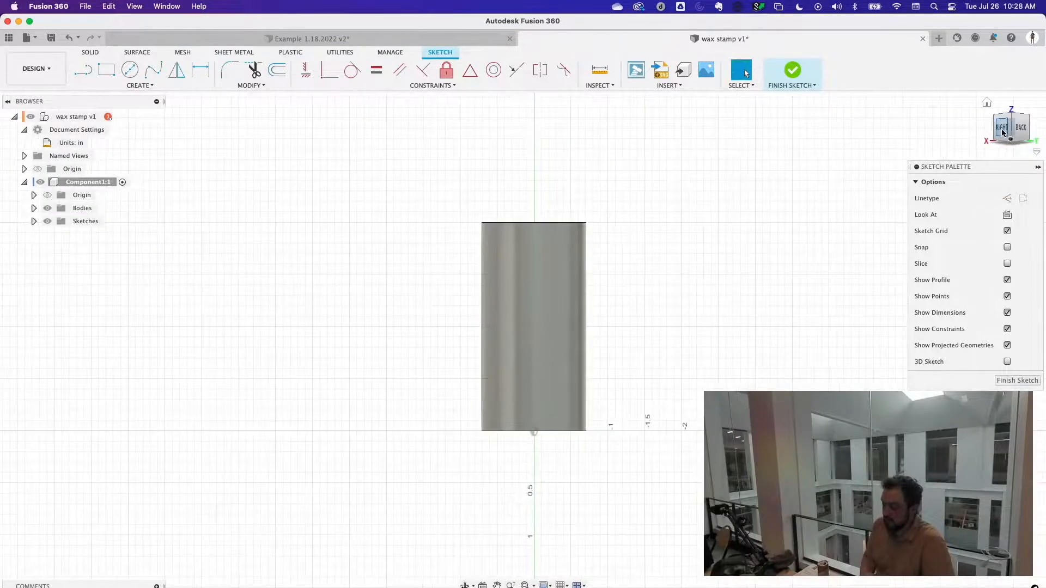
pyautogui.click(997, 119)
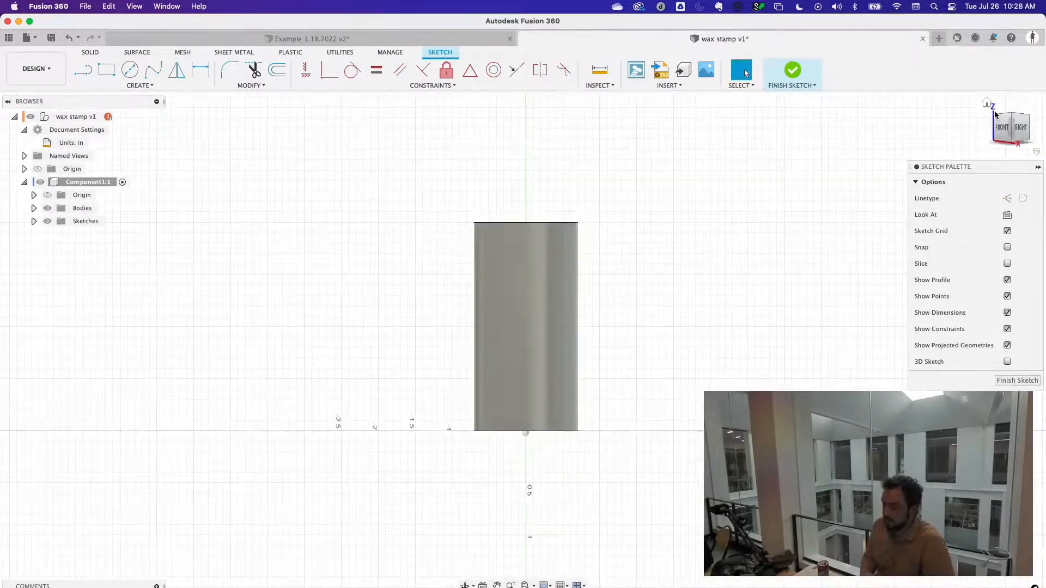
pyautogui.click(988, 105)
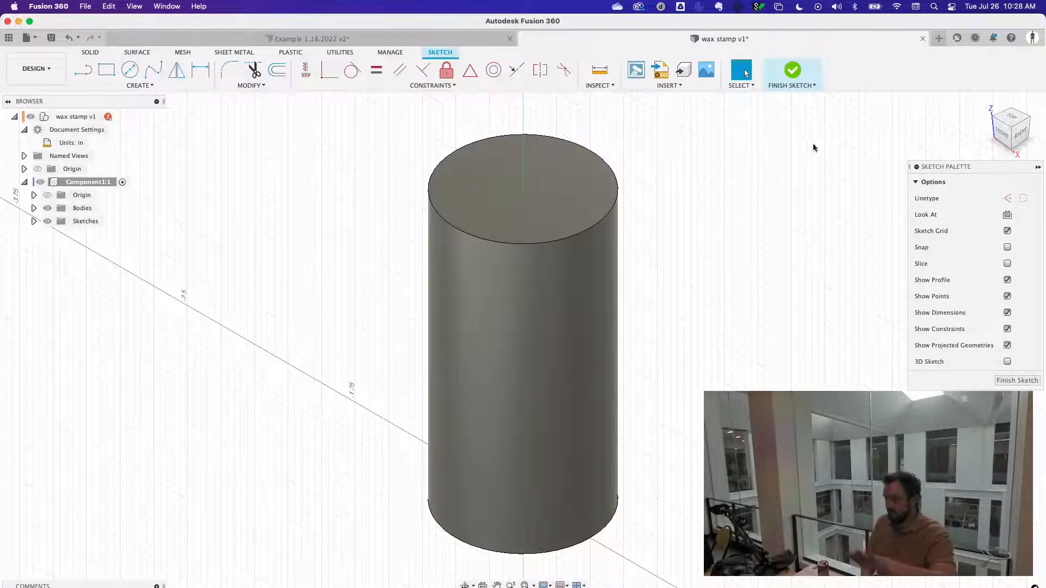
pyautogui.moveTo(1020, 130)
pyautogui.mouseDown()
pyautogui.moveTo(1037, 116)
pyautogui.moveTo(1015, 121)
pyautogui.mouseUp()
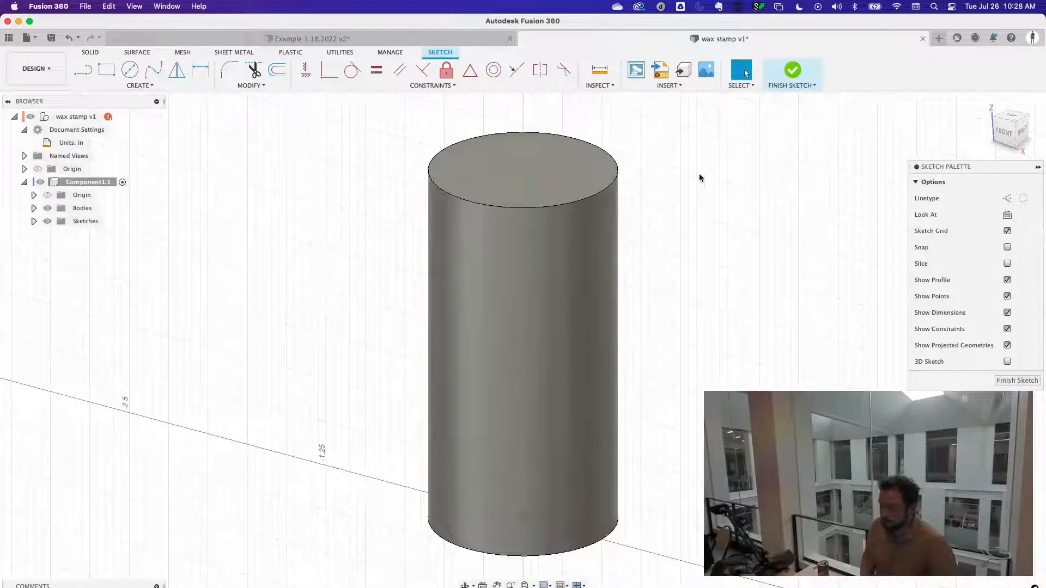
pyautogui.hscroll(-1, 629, 218)
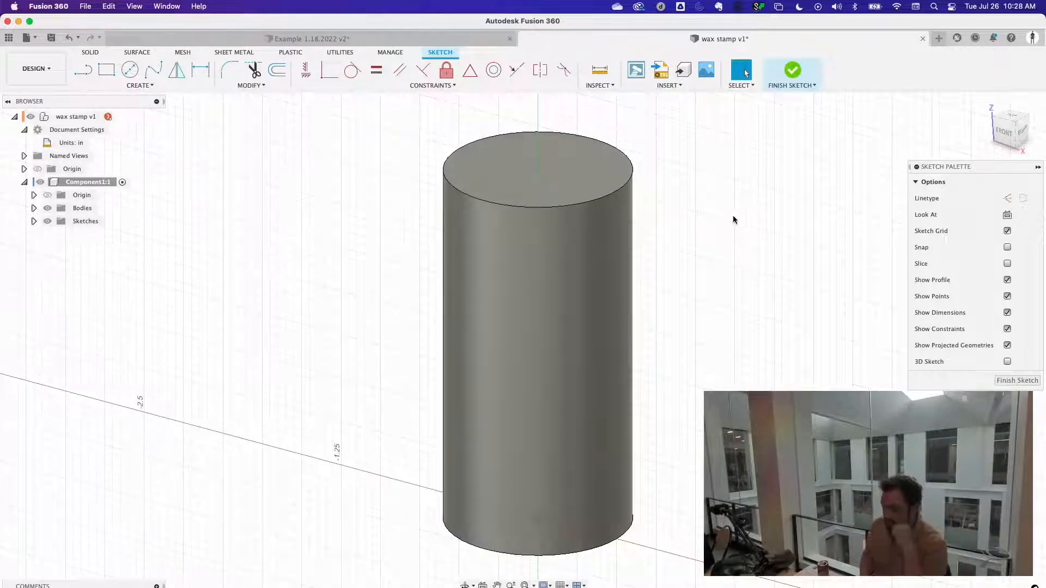
pyautogui.hscroll(1, 698, 211)
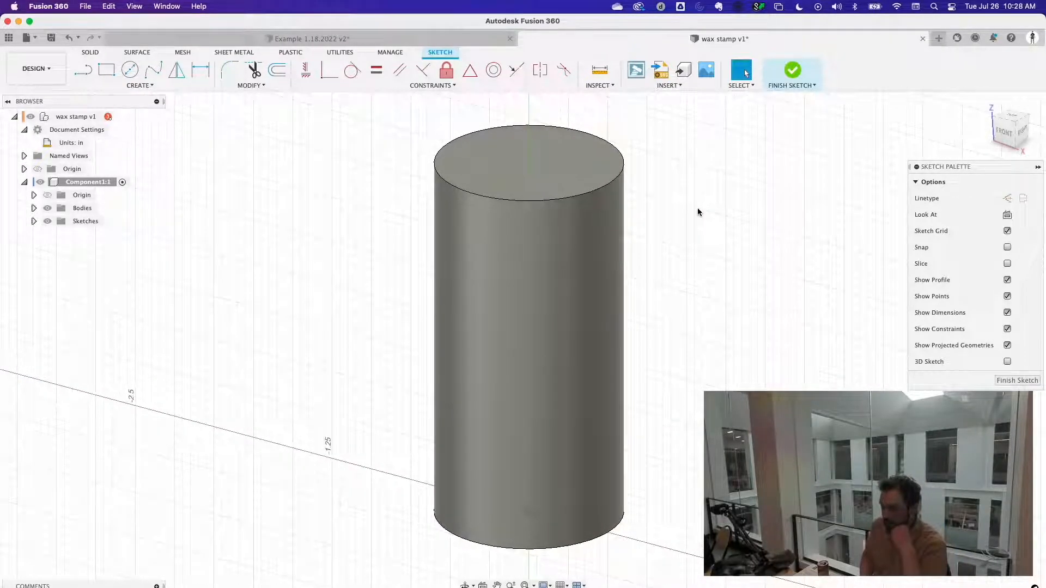
pyautogui.hscroll(1, 699, 212)
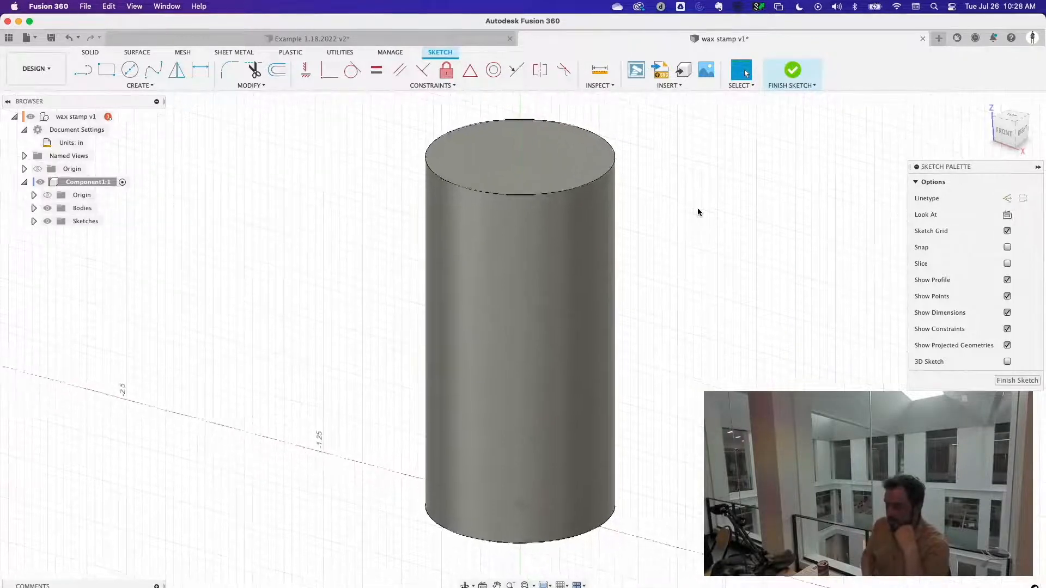
pyautogui.hscroll(-2, 698, 212)
pyautogui.hscroll(3, 699, 212)
pyautogui.scroll(-2, 699, 211)
pyautogui.hscroll(-2, 698, 212)
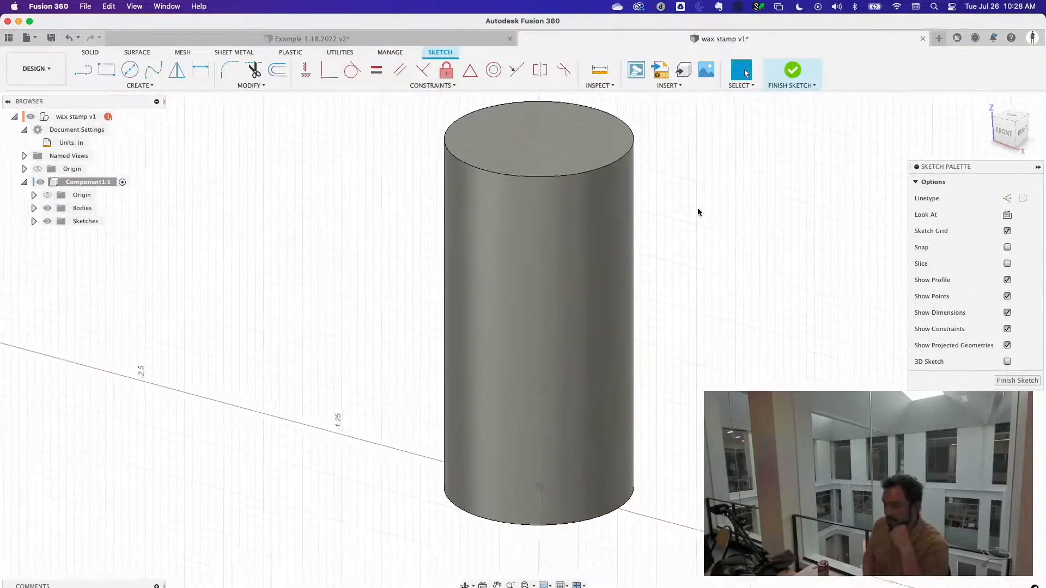
pyautogui.scroll(2, 699, 211)
pyautogui.hscroll(3, 698, 212)
pyautogui.scroll(-2, 698, 211)
pyautogui.hscroll(-5, 699, 212)
pyautogui.scroll(-2, 698, 211)
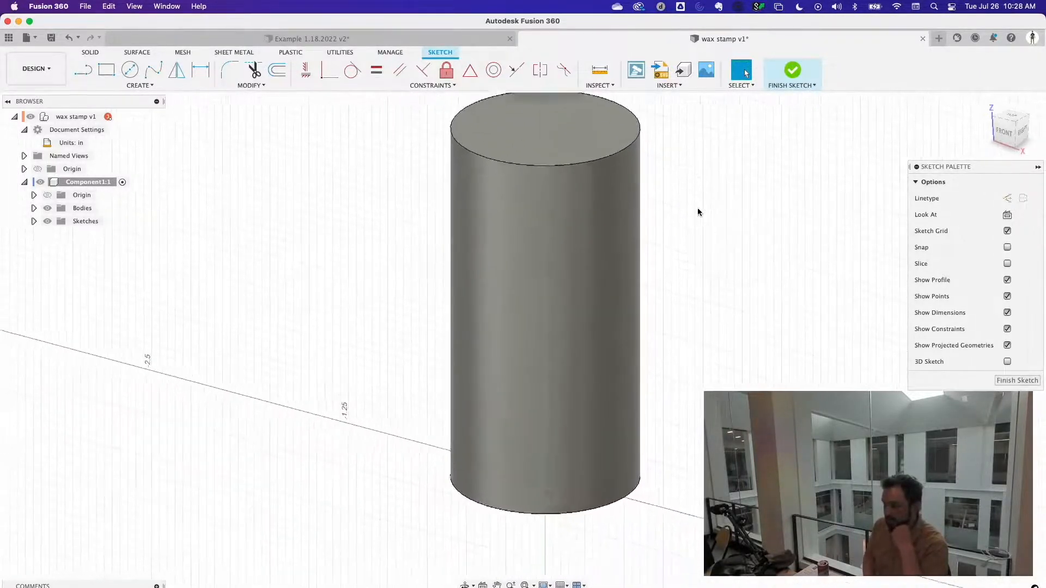
pyautogui.hscroll(3, 699, 212)
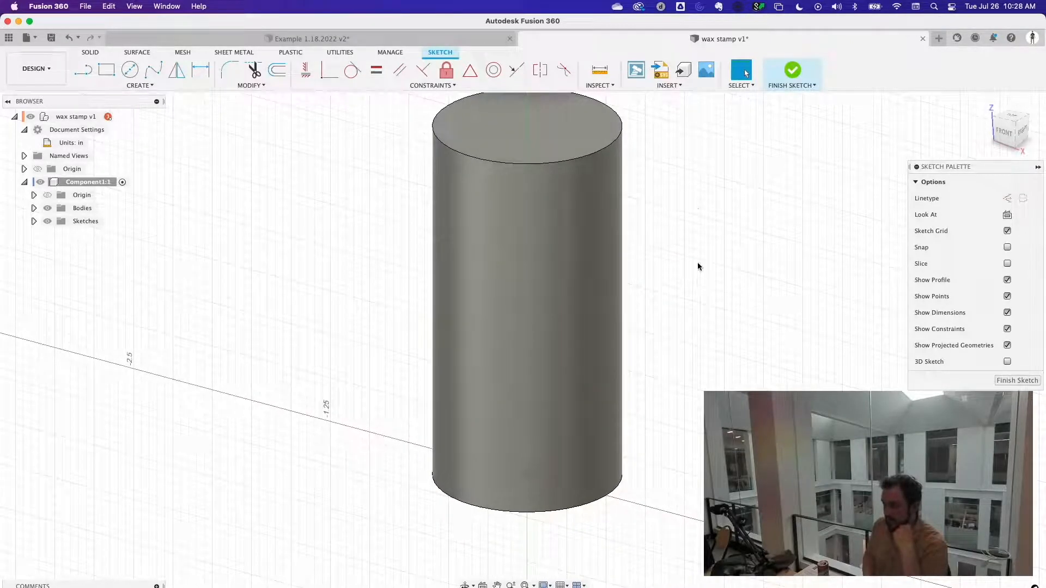
pyautogui.keyDown('shift'); pyautogui.moveTo(698, 267); pyautogui.dragTo(675, 254, button='middle'); pyautogui.keyUp('shift')
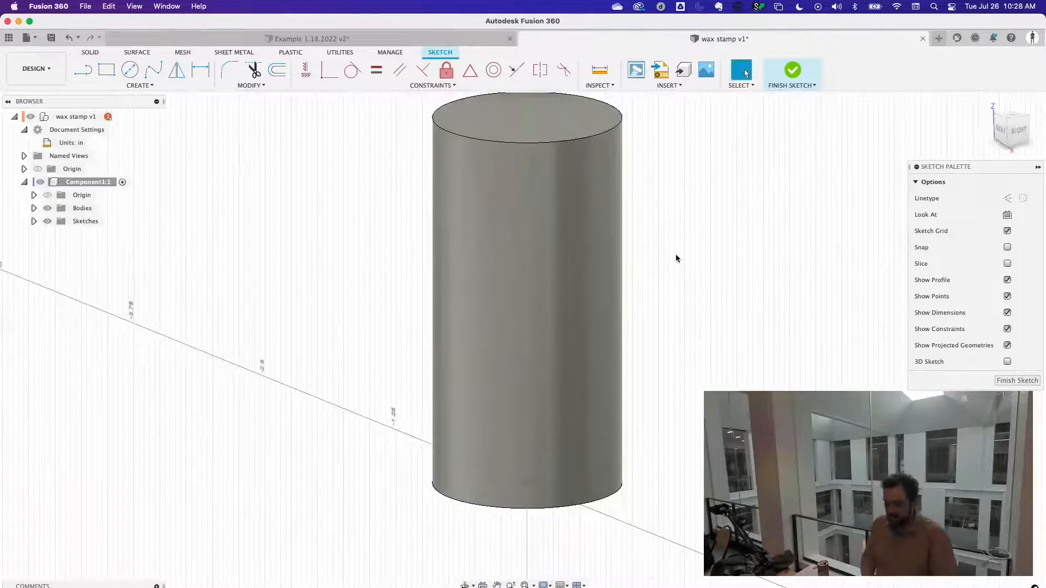
pyautogui.rightClick(672, 251)
pyautogui.click(742, 245)
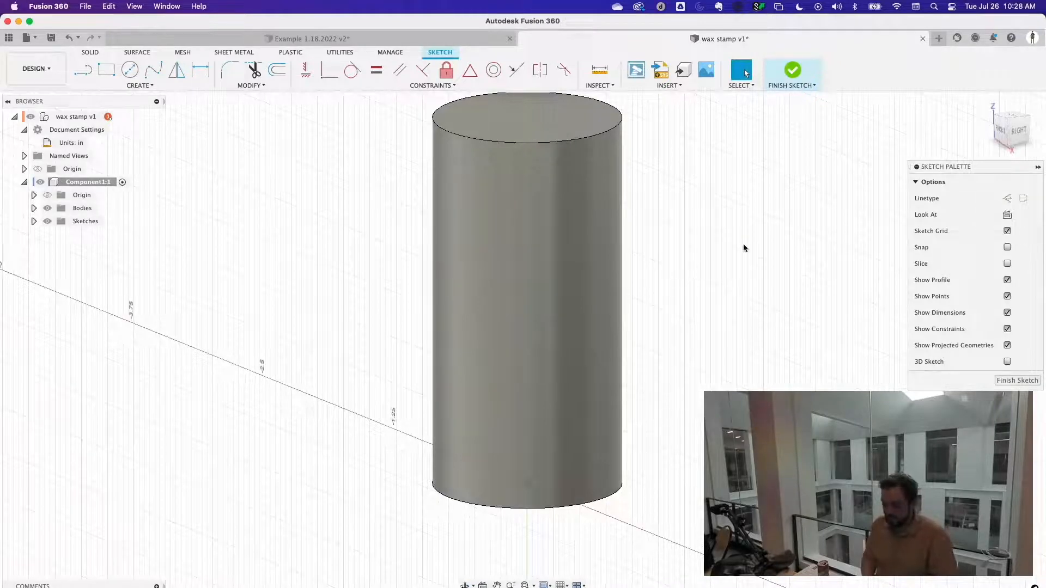
# - Check the Pan, Zoom, Orbit shortcuts setting in the general preferences and keep it on Tinkercad
pyautogui.click(1033, 38)
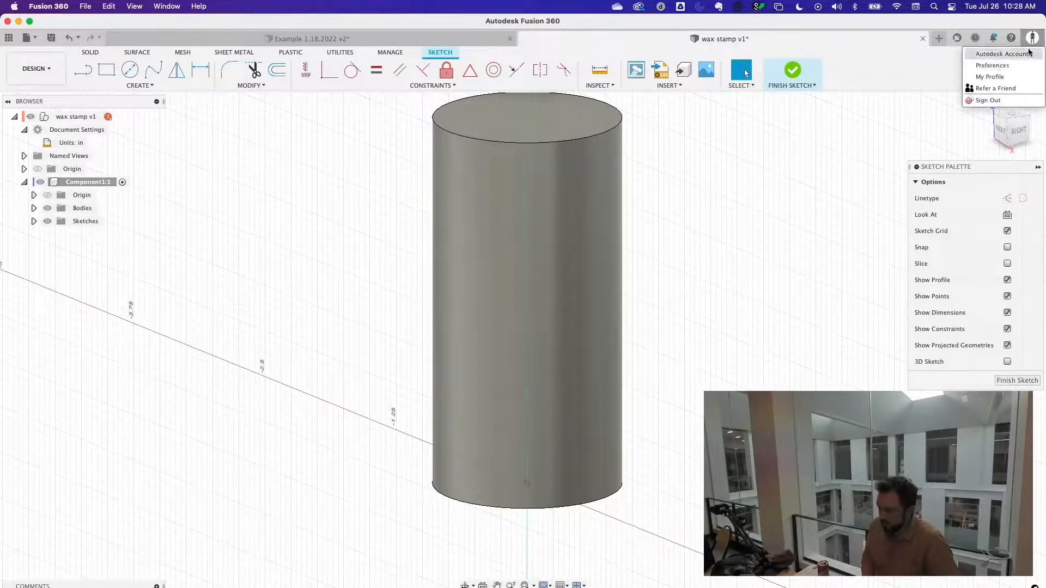
pyautogui.click(1003, 66)
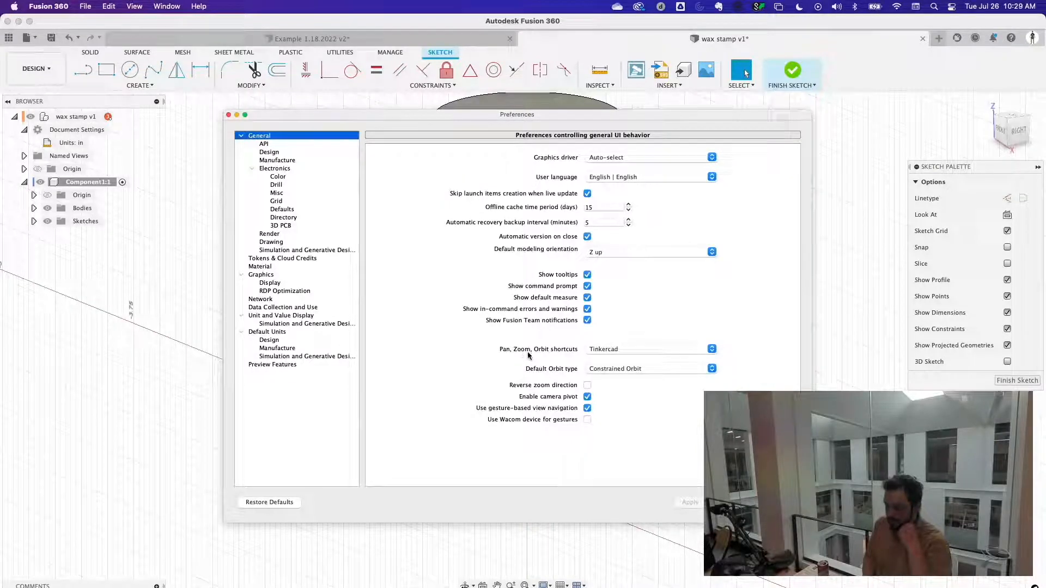
pyautogui.click(658, 348)
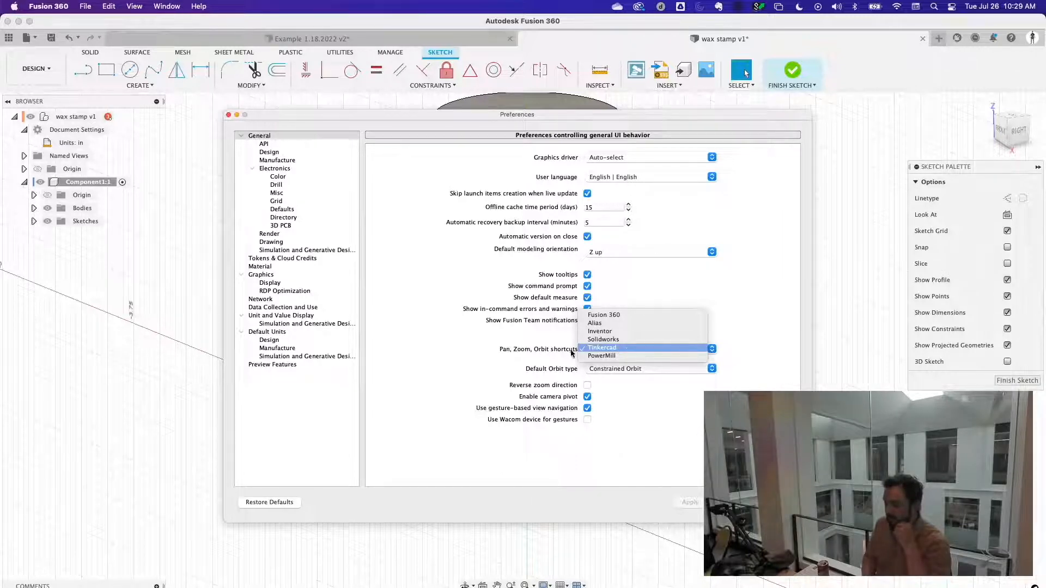
pyautogui.click(622, 350)
pyautogui.click(779, 502)
# - Pan, zoom and orbit around the cylinder, ending zoomed out with its front seen from slightly above
pyautogui.moveTo(722, 249); pyautogui.dragTo(719, 252, button='middle')
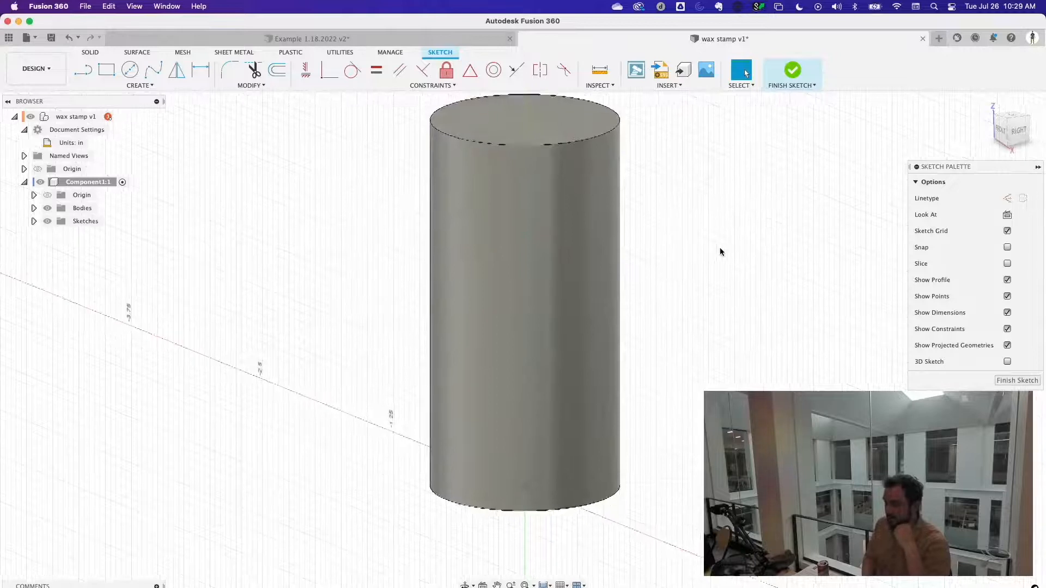
pyautogui.scroll(2, 720, 252)
pyautogui.scroll(-2, 719, 251)
pyautogui.scroll(-2, 720, 251)
pyautogui.scroll(2, 720, 252)
pyautogui.scroll(-2, 719, 252)
pyautogui.scroll(2, 719, 252)
pyautogui.scroll(-2, 719, 252)
pyautogui.scroll(2, 719, 252)
pyautogui.scroll(-2, 719, 252)
pyautogui.scroll(1, 719, 252)
pyautogui.hscroll(1, 719, 252)
pyautogui.hscroll(-1, 719, 251)
pyautogui.hscroll(2, 720, 252)
pyautogui.hscroll(-2, 719, 252)
pyautogui.scroll(-1, 719, 251)
pyautogui.keyDown('shift'); pyautogui.moveTo(679, 238); pyautogui.dragTo(720, 251, button='middle'); pyautogui.keyUp('shift')
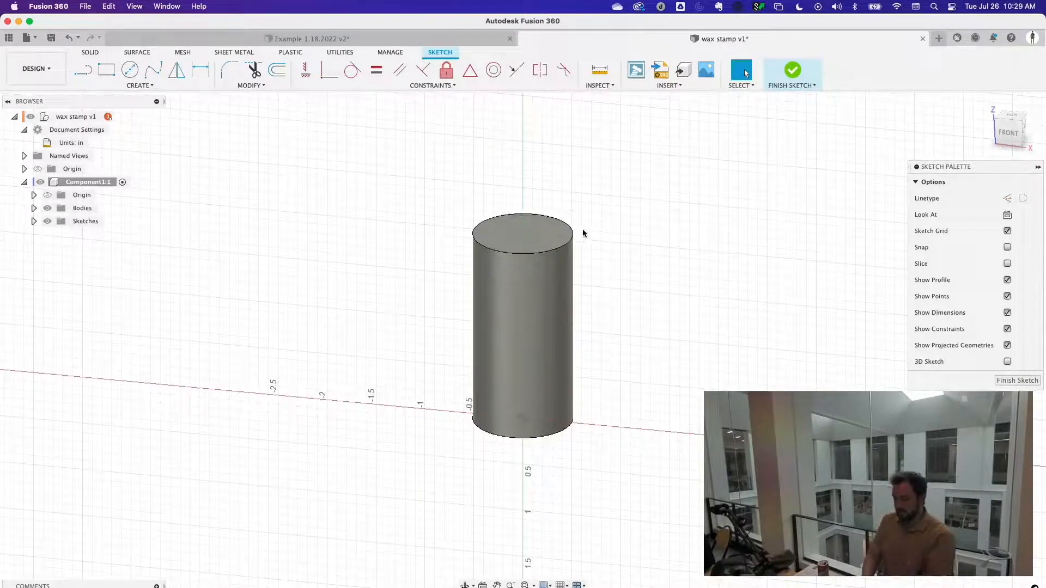
# - Intersect the cylinder body with the front-plane sketch, using the body selection filter and keeping the projection link
pyautogui.click(140, 86)
pyautogui.moveTo(148, 260)
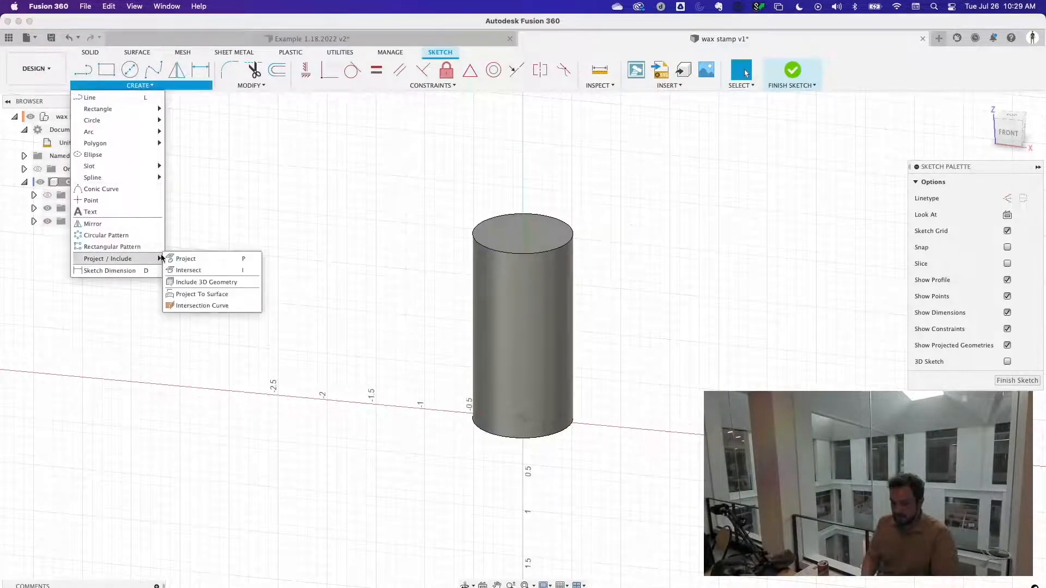
pyautogui.click(205, 274)
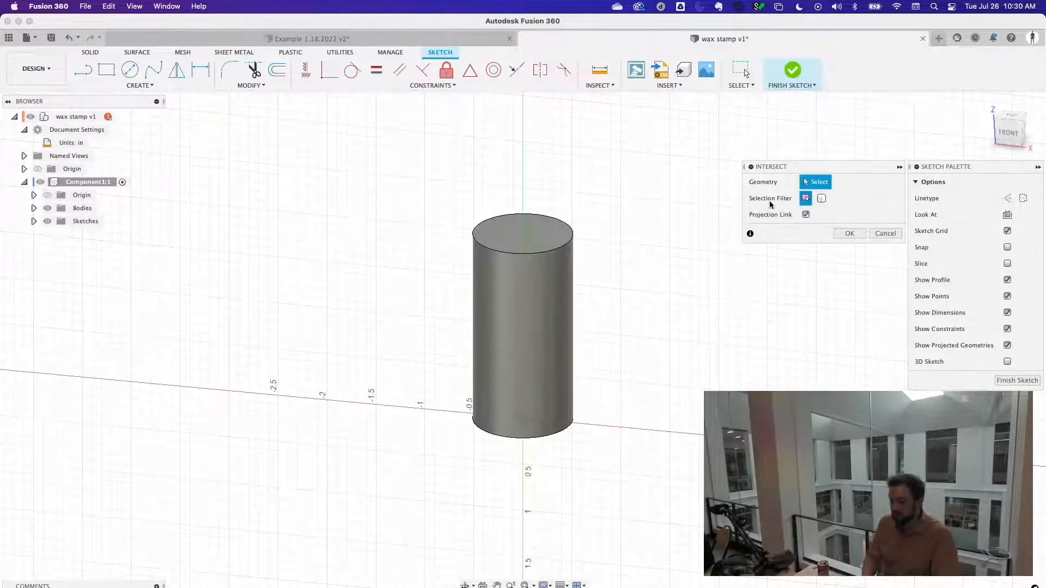
pyautogui.click(821, 199)
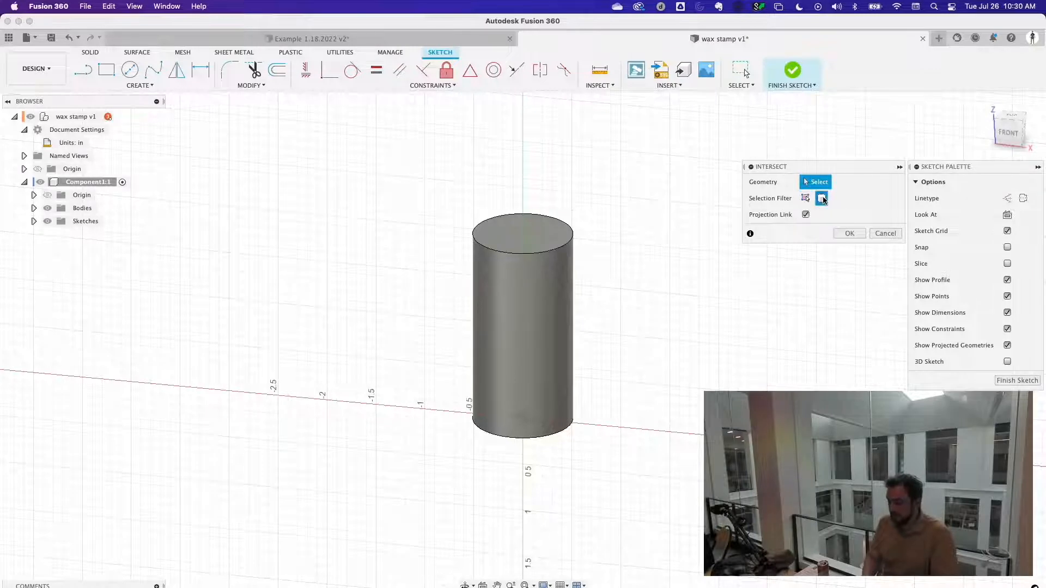
pyautogui.click(498, 322)
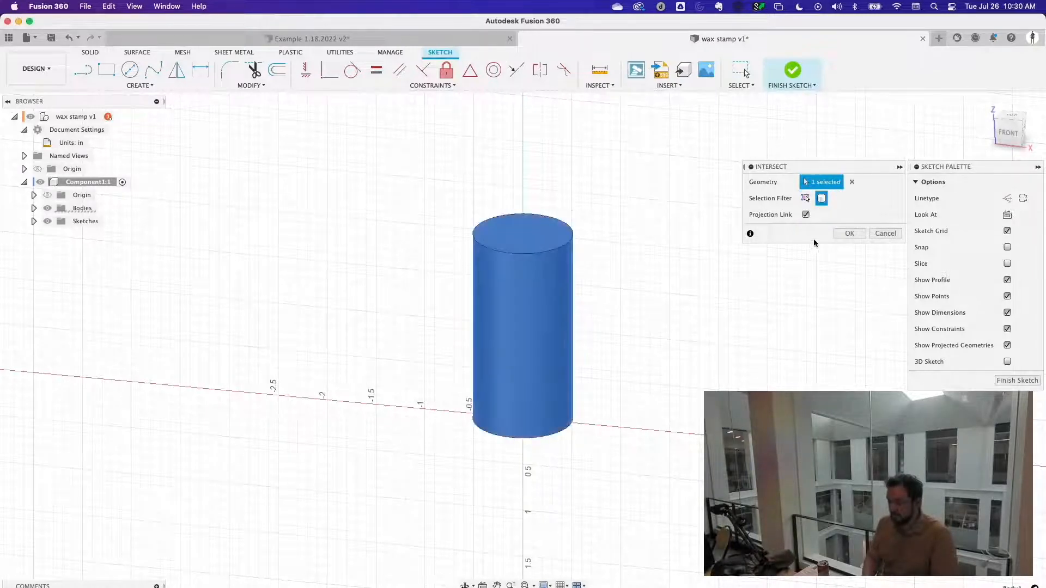
pyautogui.click(849, 234)
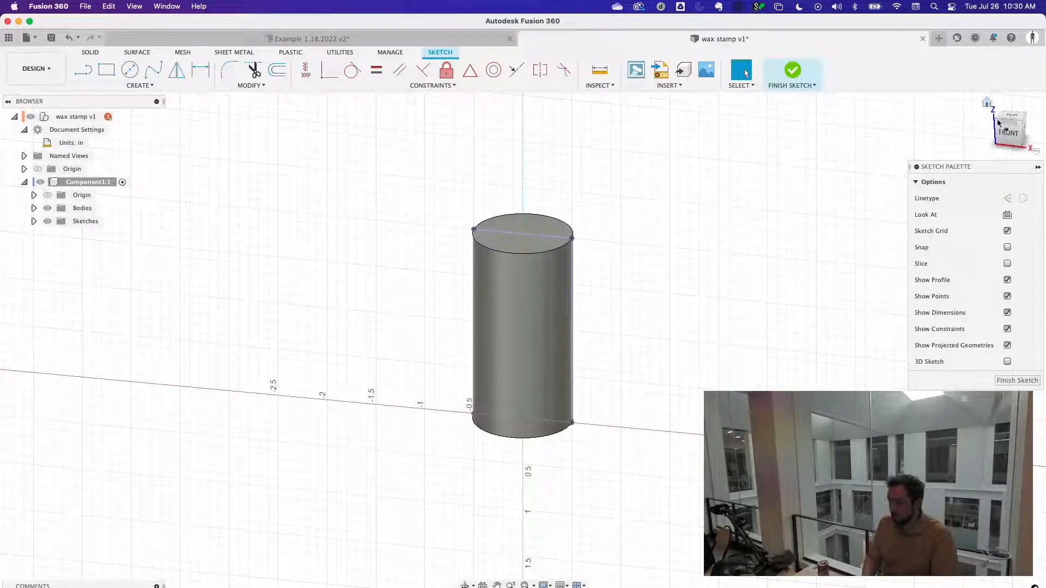
# - Inspect the intersection outline from the front and from a closer angled view, and undo the intersection
pyautogui.click(1011, 133)
pyautogui.keyDown('shift'); pyautogui.moveTo(623, 204); pyautogui.dragTo(590, 237, button='middle'); pyautogui.keyUp('shift')
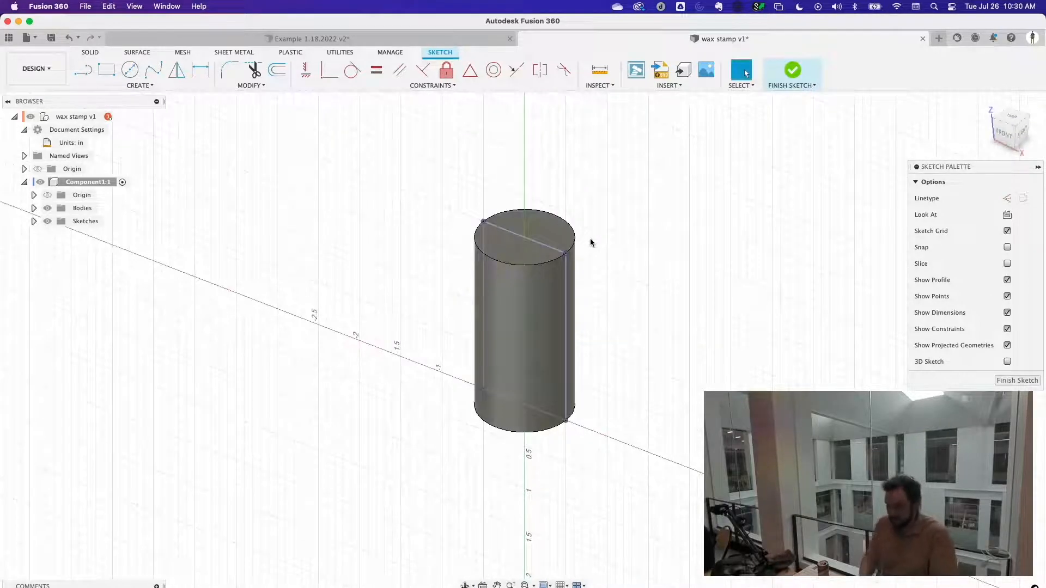
pyautogui.scroll(3, 591, 242)
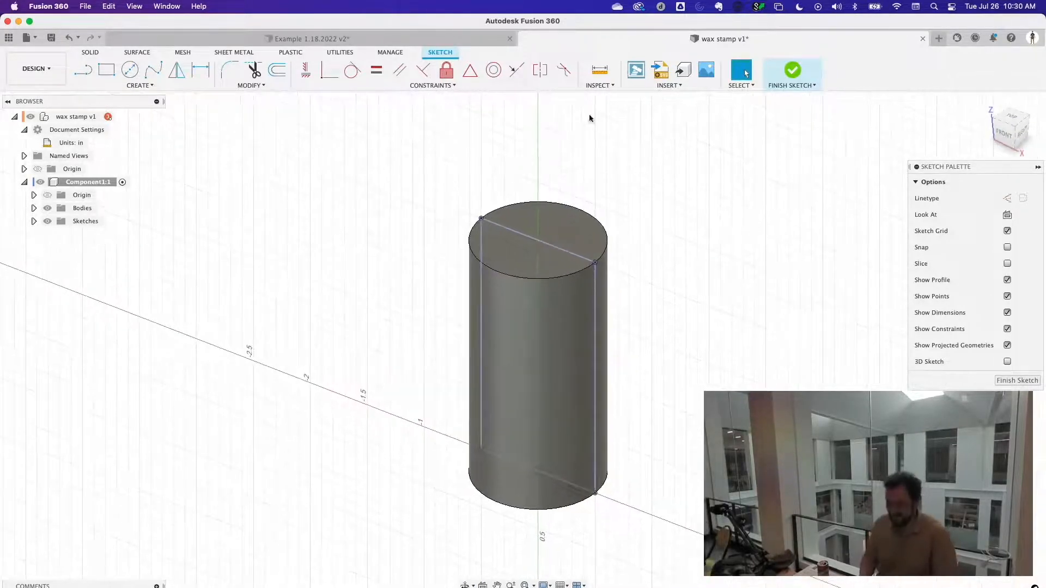
pyautogui.press('super+z')
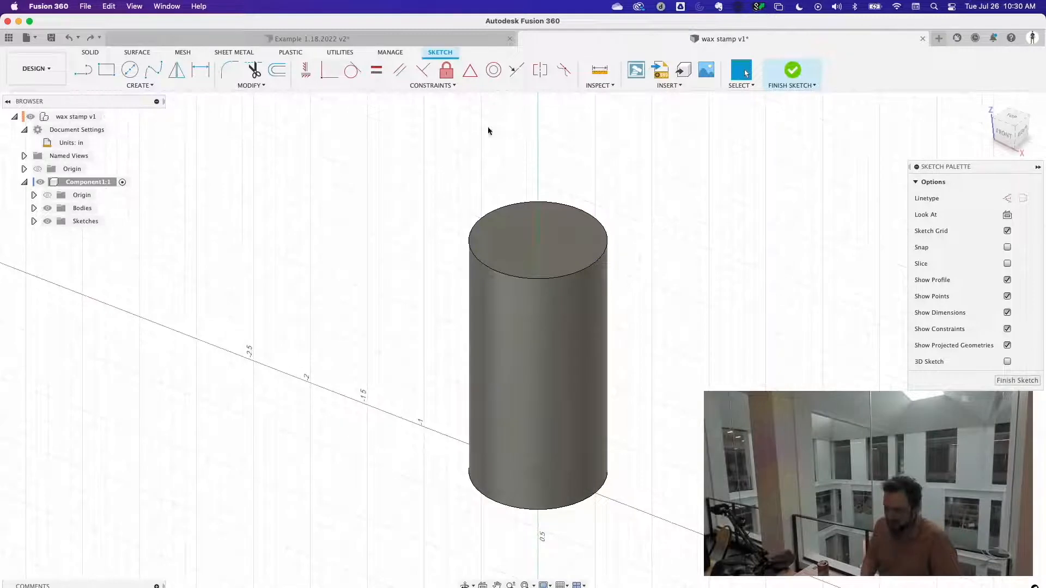
pyautogui.click(130, 86)
pyautogui.moveTo(147, 259)
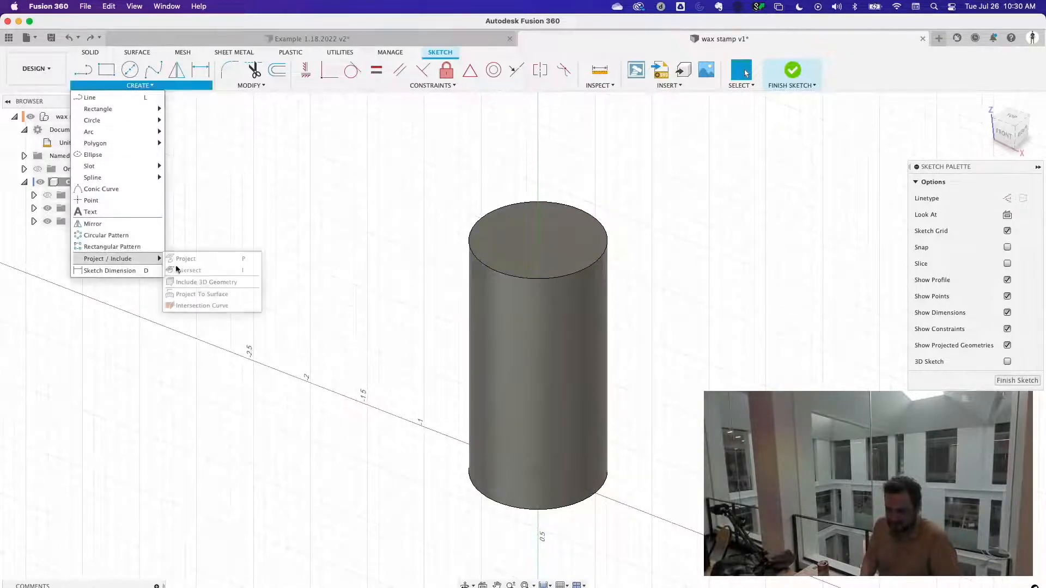
pyautogui.click(181, 260)
pyautogui.press('Escape')
# - Use Intersect with the body selection filter to add the cylinder's rectangular cross-section outline to the sketch
pyautogui.click(137, 86)
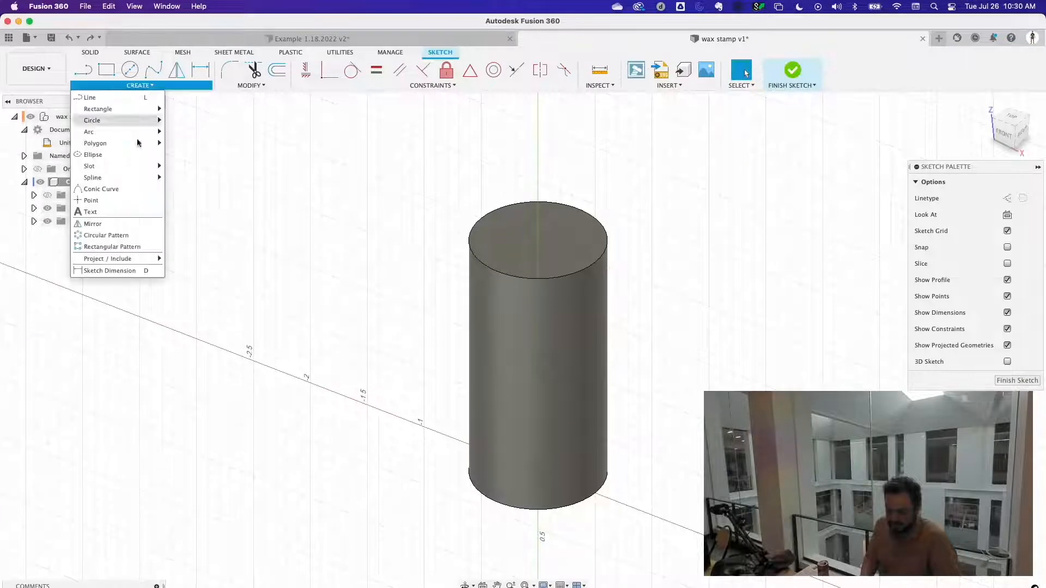
pyautogui.moveTo(144, 259)
pyautogui.click(183, 270)
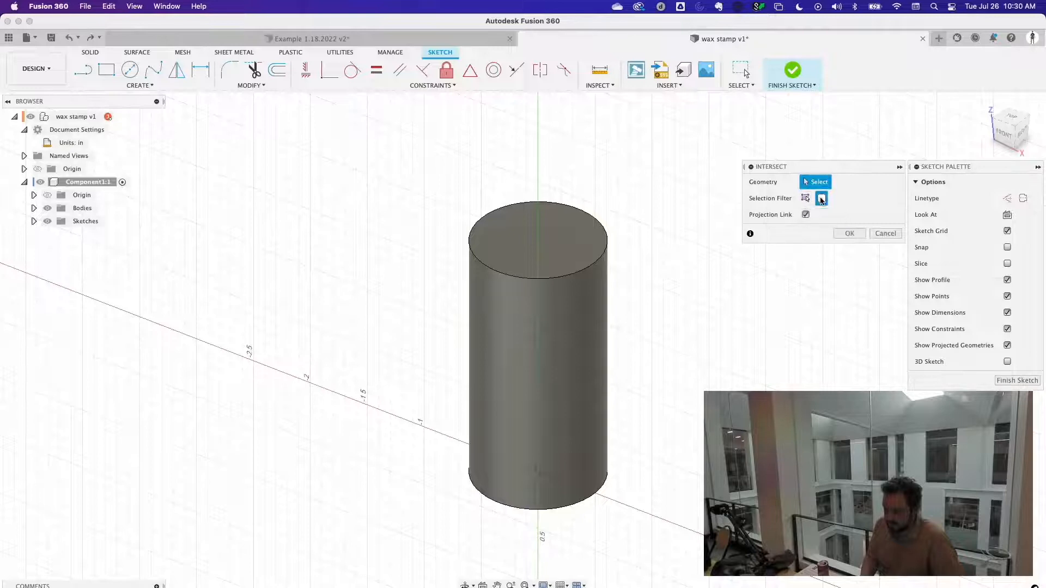
pyautogui.click(486, 373)
pyautogui.press('Return')
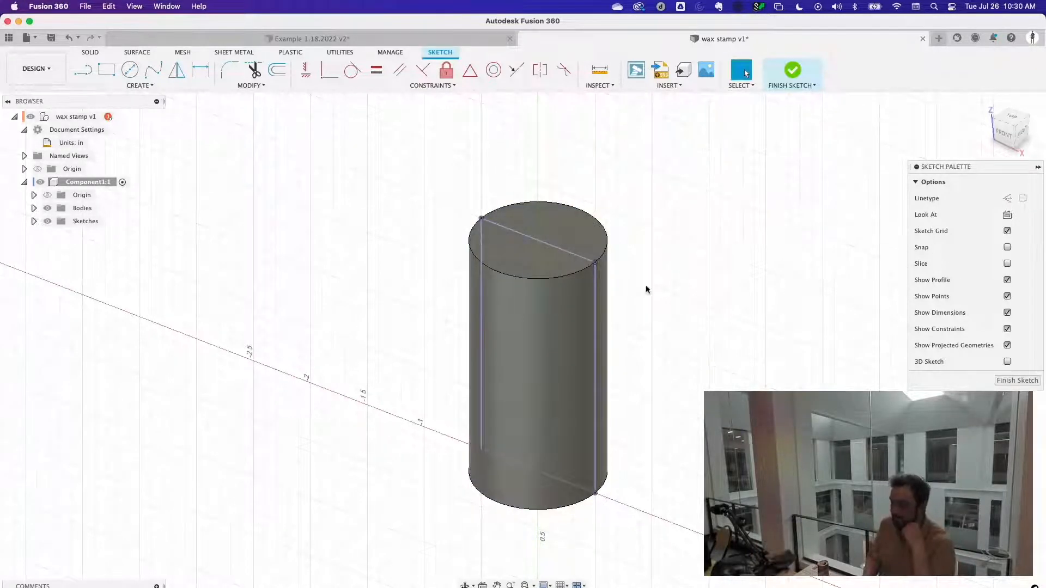
# - In front view, draw a four-point fit point spline from the cylinder's top edge through its right half to the right side near the base
pyautogui.keyDown('shift'); pyautogui.moveTo(662, 350); pyautogui.dragTo(770, 180, button='middle'); pyautogui.keyUp('shift')
pyautogui.click(1003, 132)
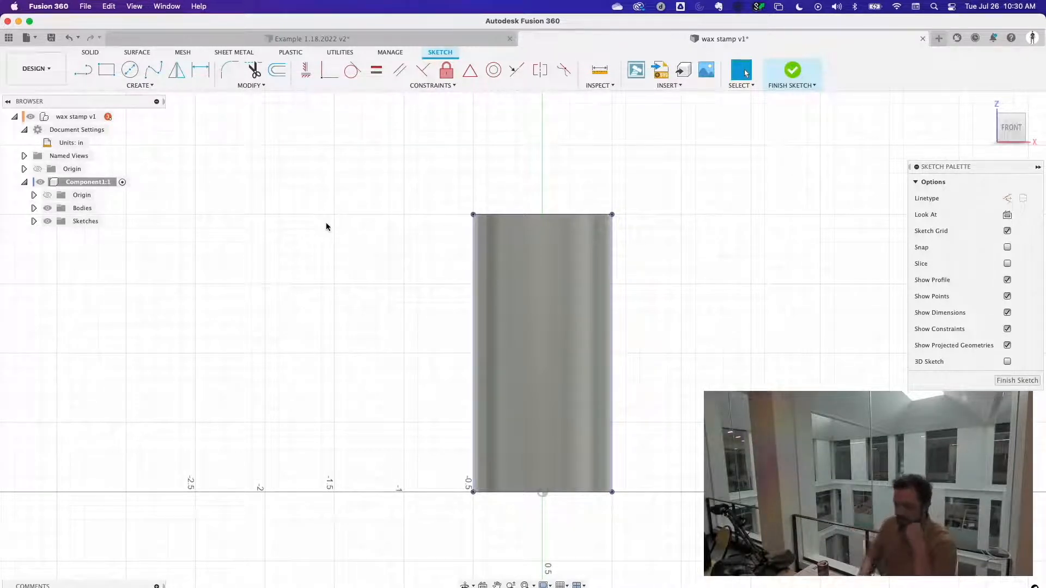
pyautogui.click(153, 89)
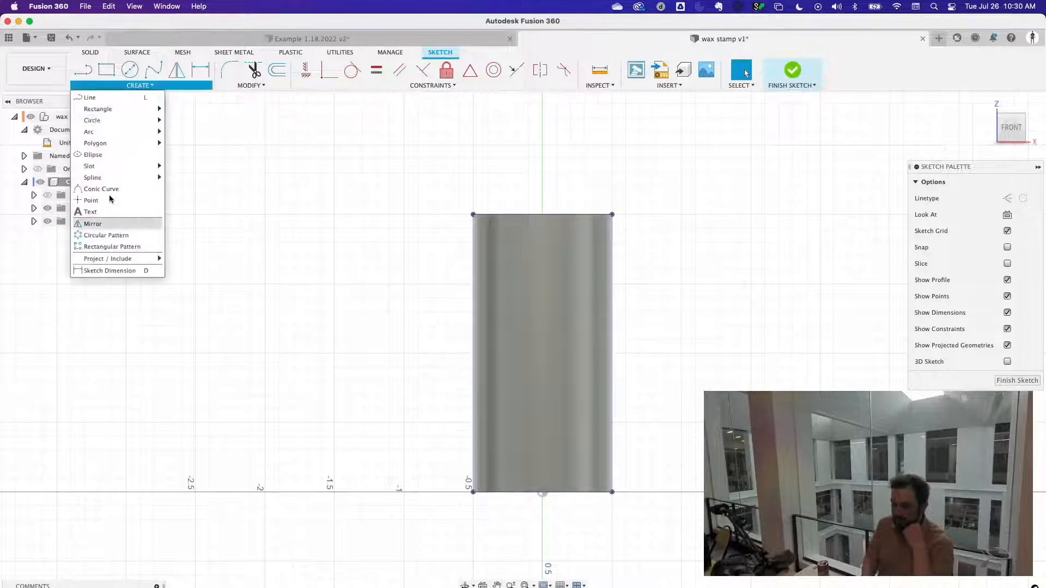
pyautogui.moveTo(141, 136)
pyautogui.moveTo(143, 184)
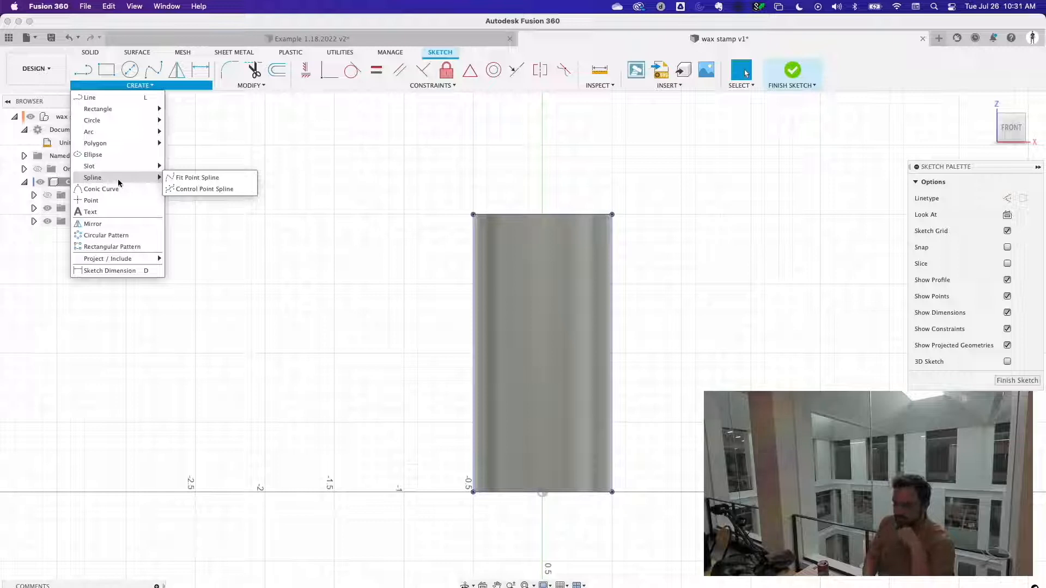
pyautogui.click(185, 181)
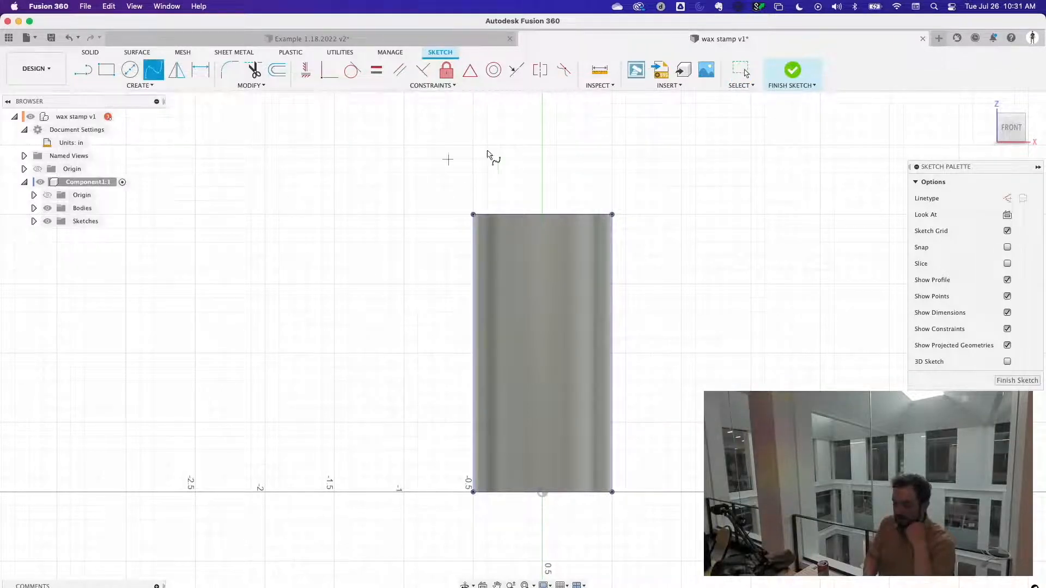
pyautogui.scroll(3, 490, 155)
pyautogui.scroll(2, 532, 153)
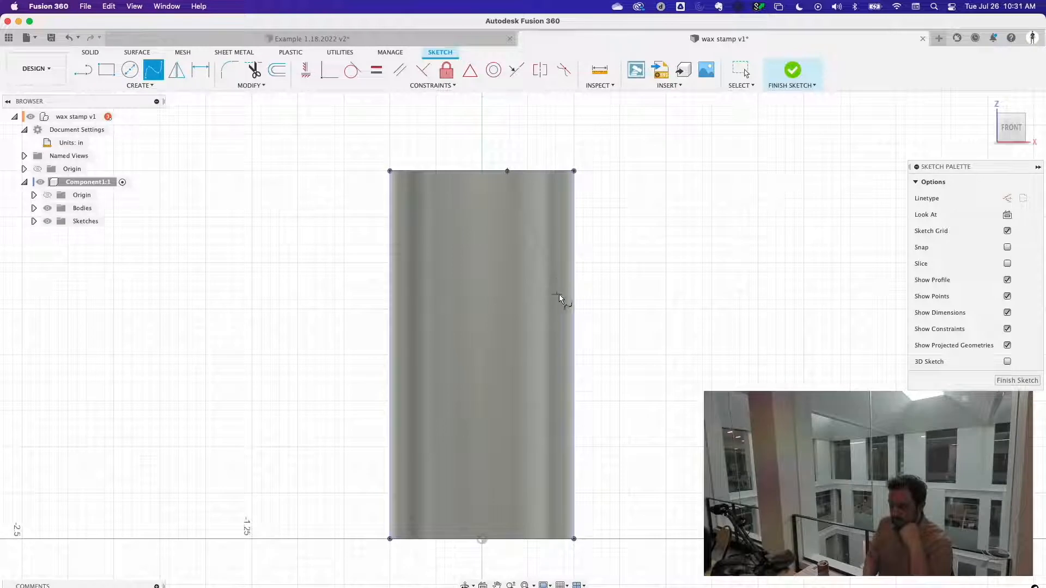
pyautogui.click(514, 471)
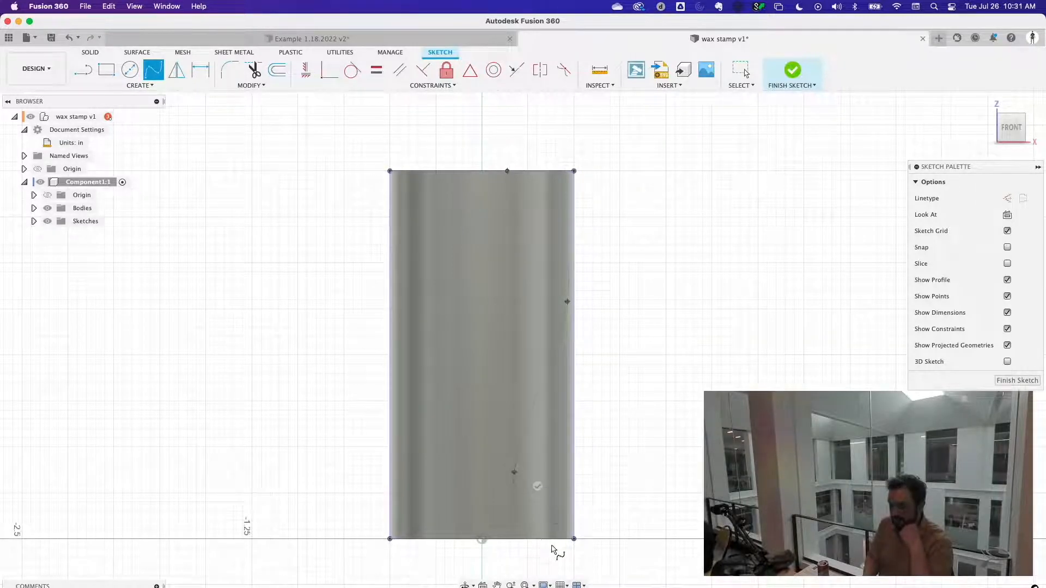
pyautogui.click(575, 517)
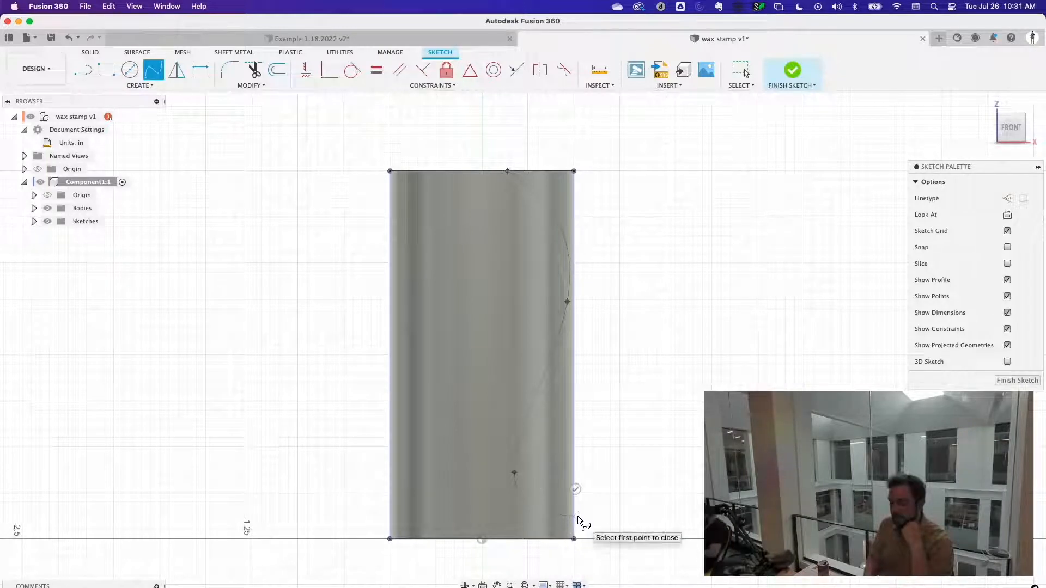
pyautogui.click(576, 489)
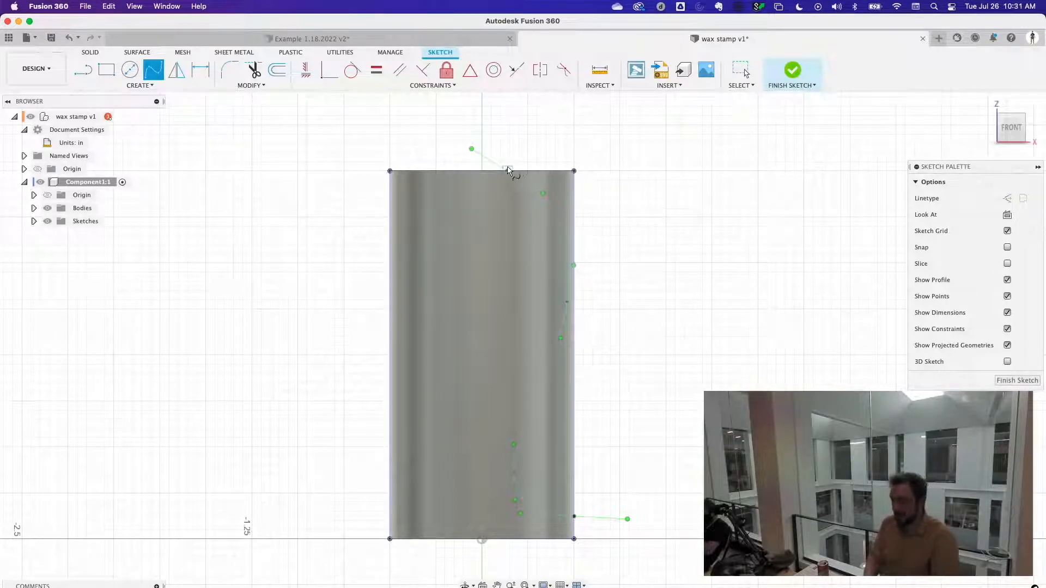
pyautogui.press('Escape')
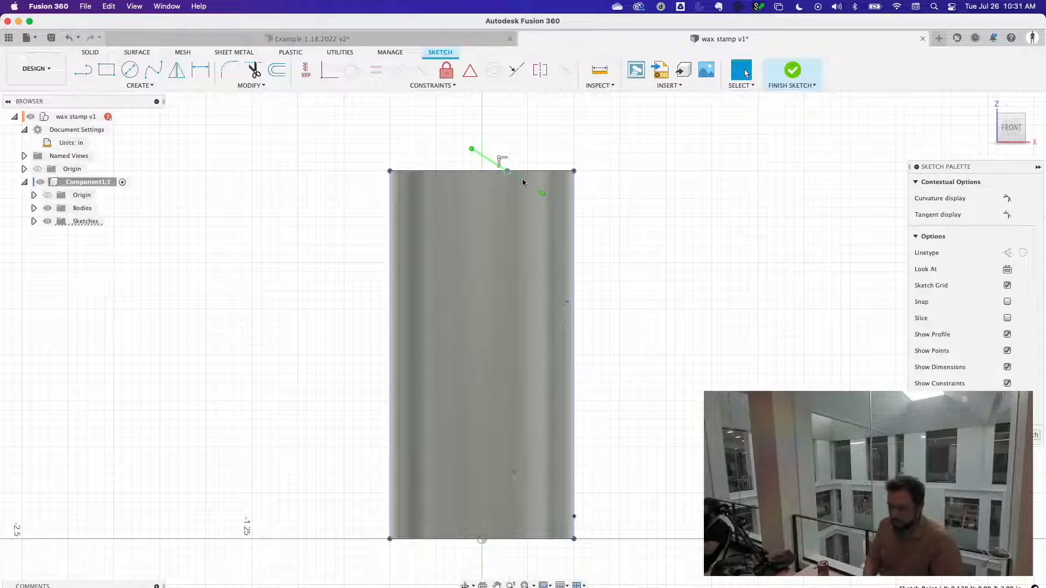
# - Place the top spline point's tangent handle on the cylinder's top edge and shorten it to end about 0.23 in from the axis
pyautogui.click(521, 155)
pyautogui.click(508, 172)
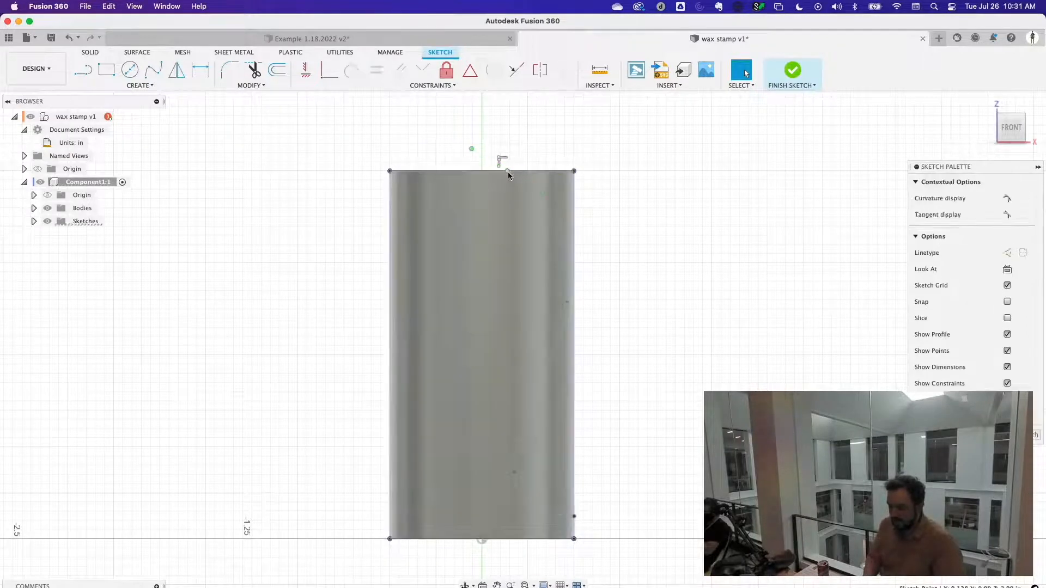
pyautogui.moveTo(544, 197); pyautogui.dragTo(530, 172)
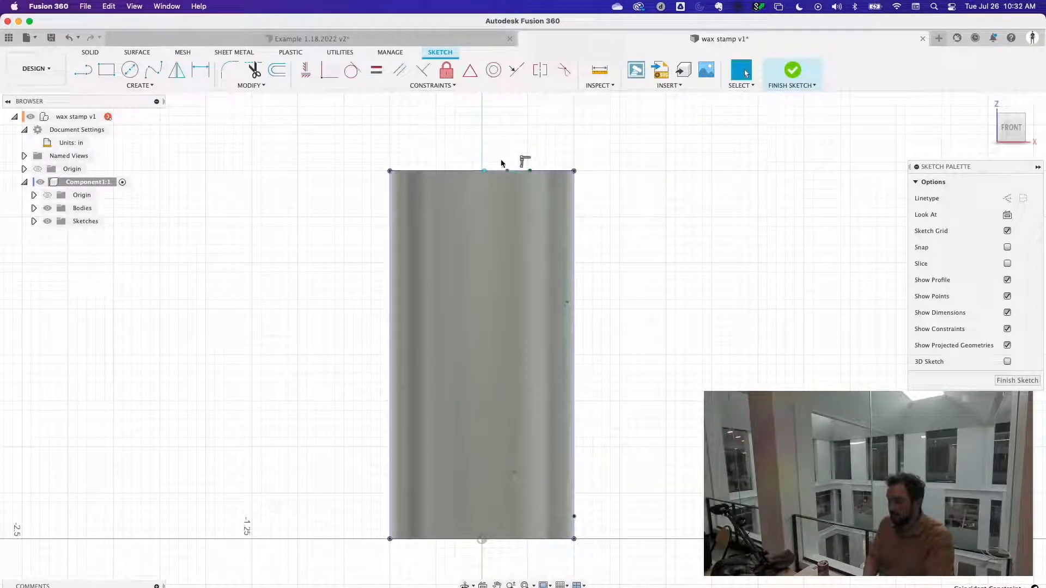
pyautogui.moveTo(530, 172); pyautogui.dragTo(529, 178)
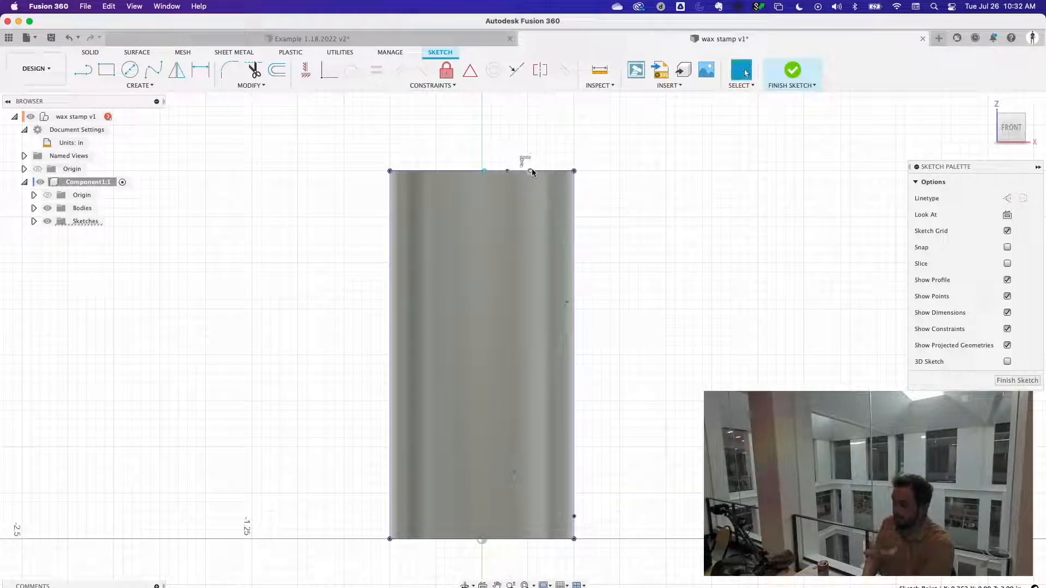
pyautogui.moveTo(529, 172); pyautogui.dragTo(525, 179)
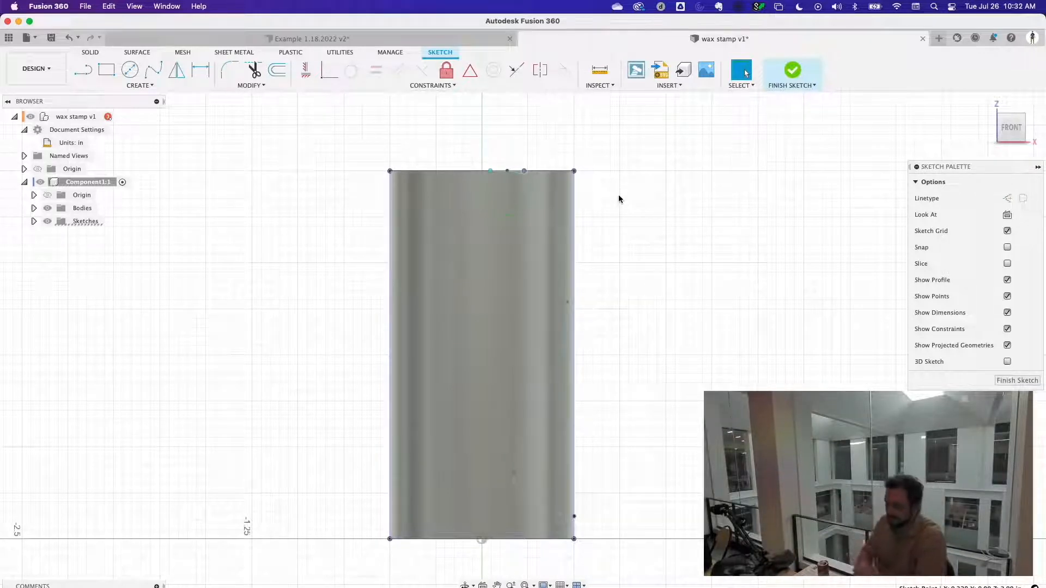
# - Lower the spline's upper middle point to about 1.2 in above the base and turn its tangent handle nearly vertical
pyautogui.click(564, 305)
pyautogui.moveTo(560, 325); pyautogui.dragTo(561, 325)
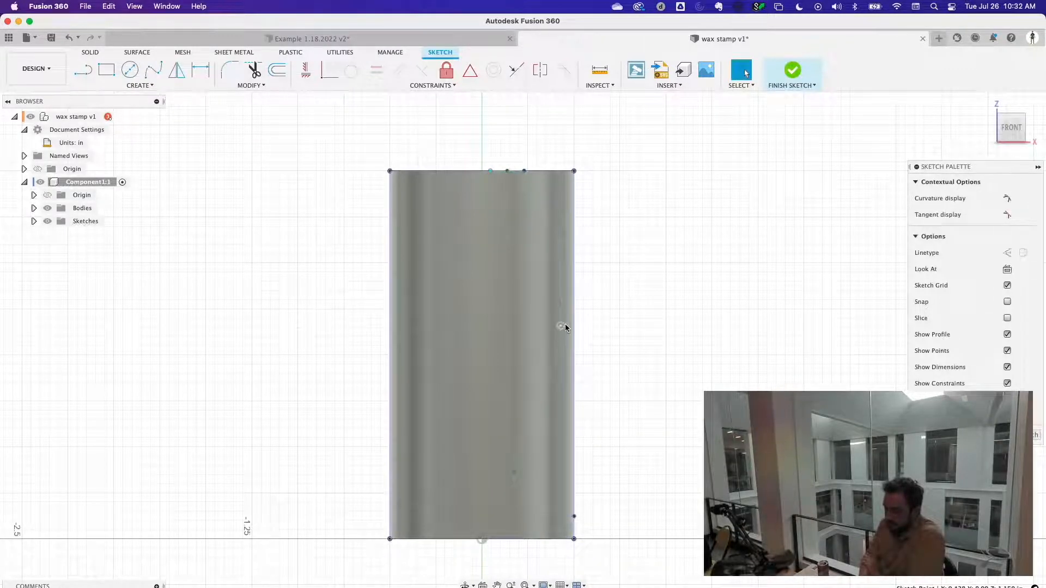
pyautogui.moveTo(564, 279); pyautogui.dragTo(558, 281)
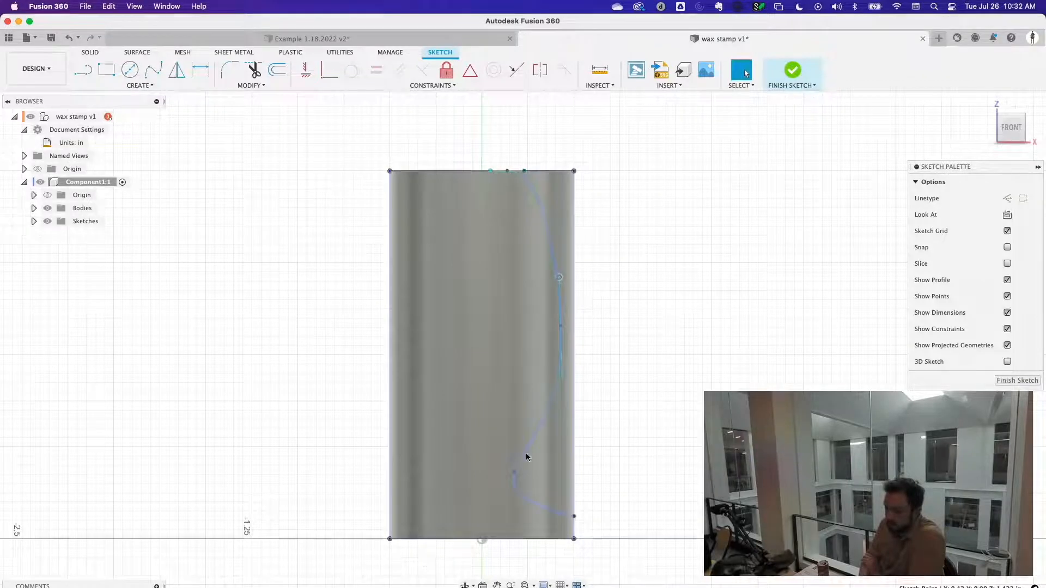
# - Move the spline's lower middle point outward to about 0.27 in from the axis and 0.39 in above the base
pyautogui.click(515, 472)
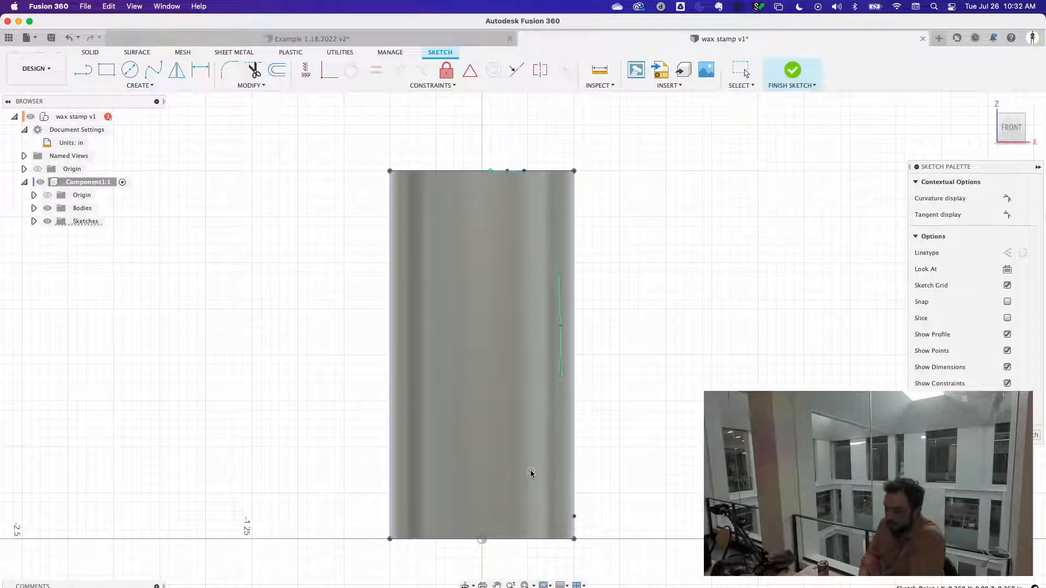
pyautogui.click(530, 471)
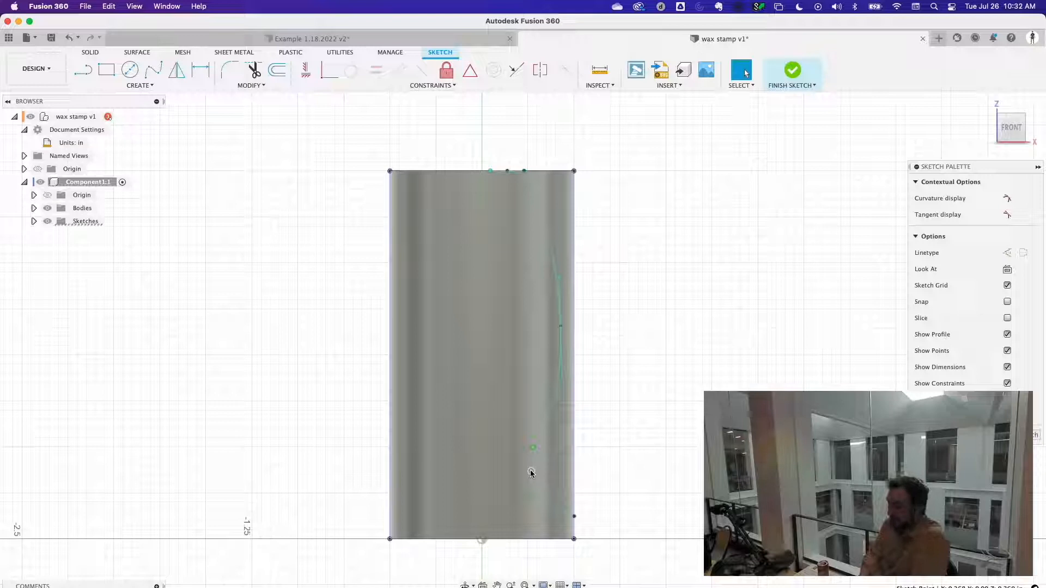
pyautogui.moveTo(530, 471)
pyautogui.mouseDown()
pyautogui.moveTo(517, 475)
pyautogui.moveTo(530, 467)
pyautogui.mouseUp()
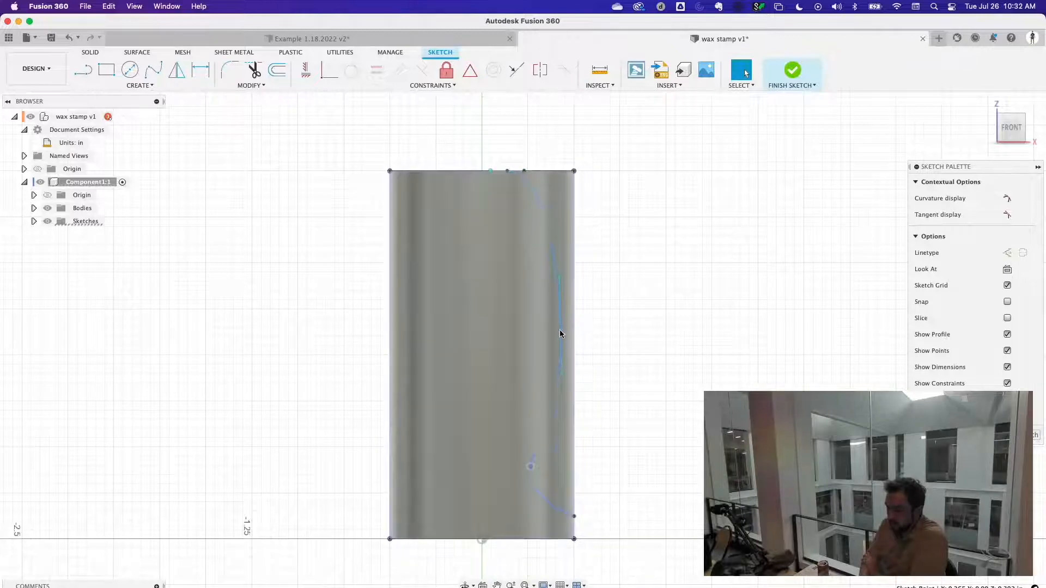
# - Delete the spline handle profile and its leftover fit points from the sketch
pyautogui.click(643, 291)
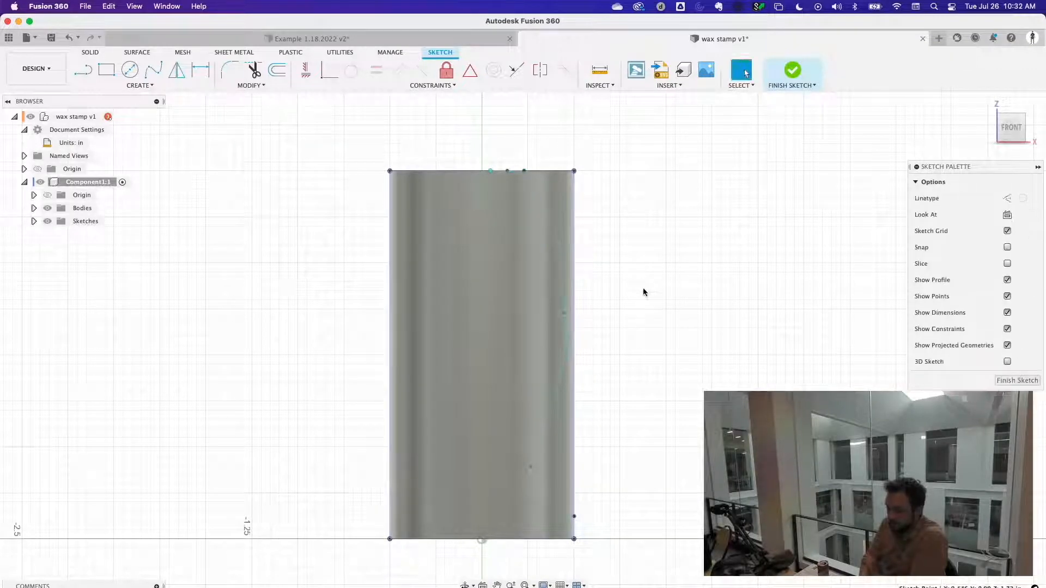
pyautogui.click(530, 187)
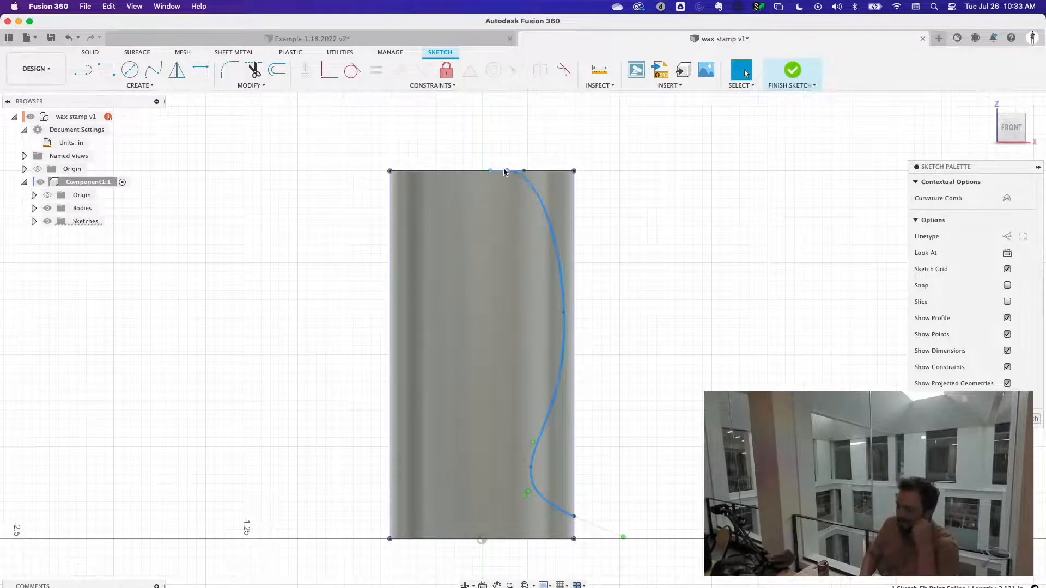
pyautogui.press('Delete')
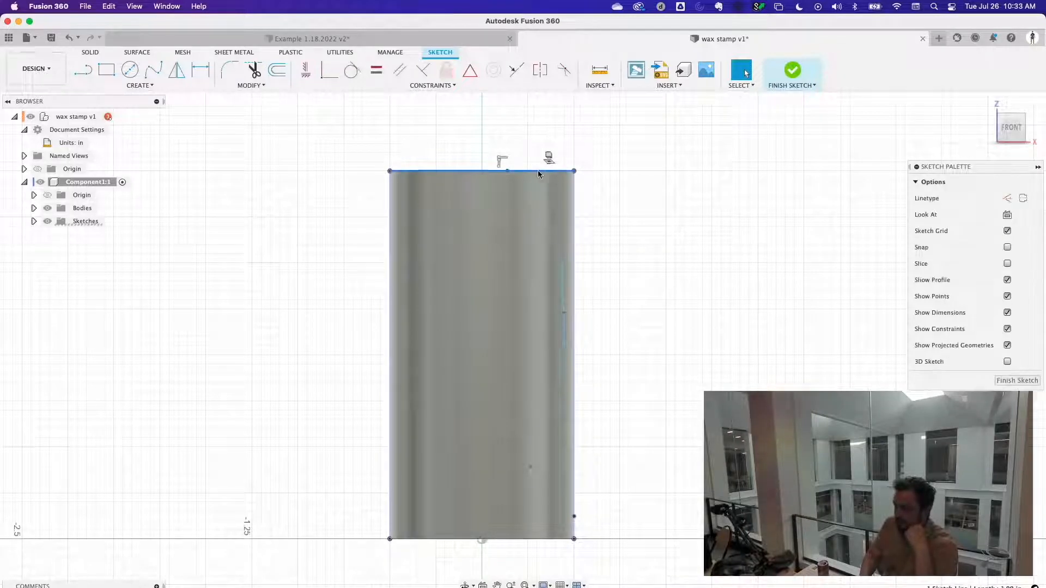
pyautogui.press('super+z')
pyautogui.press('Delete')
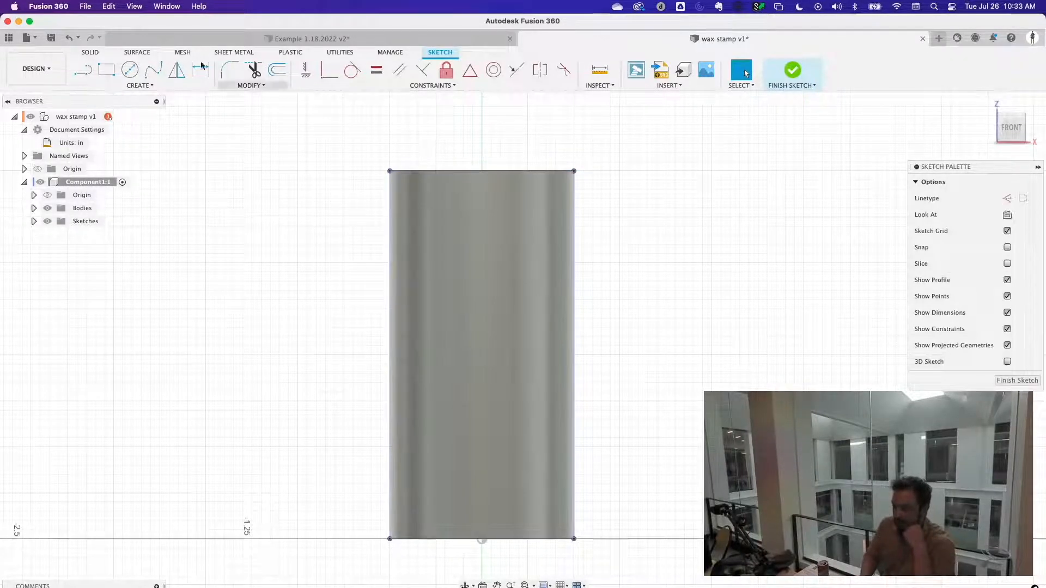
# - Draw a new four-point fit point spline from just below the cylinder's top edge through its right half to near the lower right corner
pyautogui.click(154, 70)
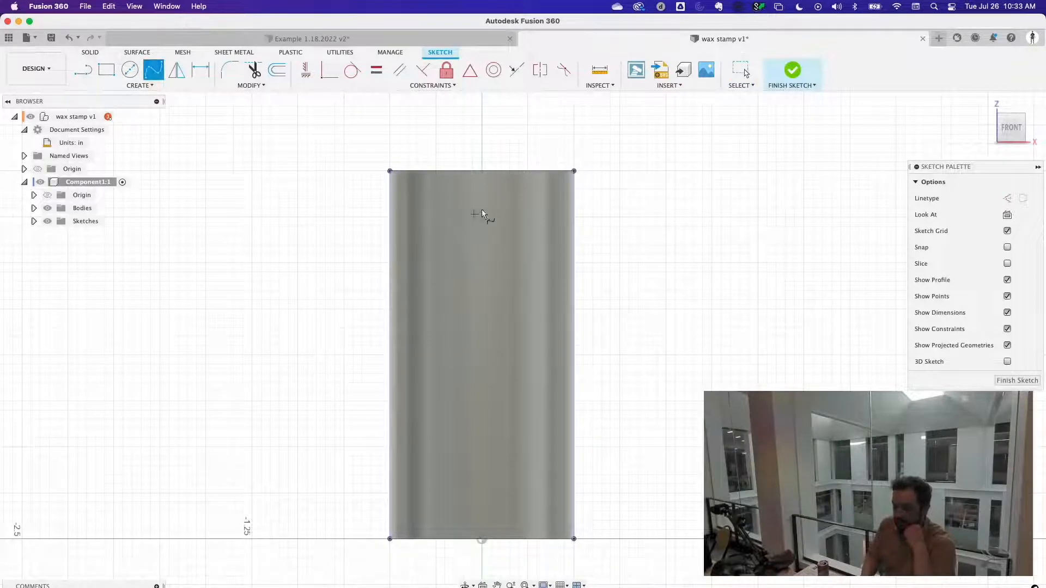
pyautogui.click(564, 318)
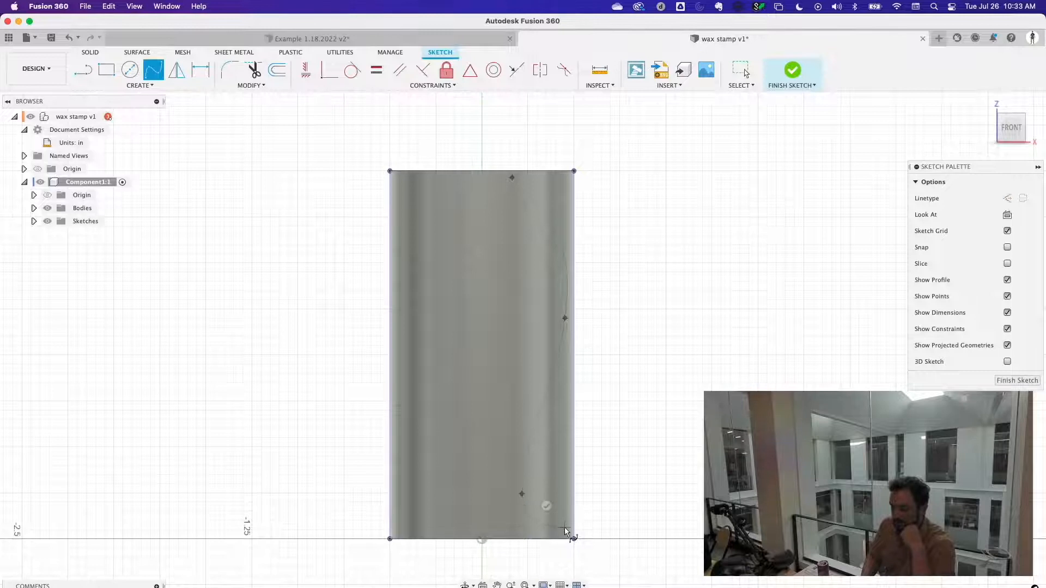
pyautogui.press('Escape')
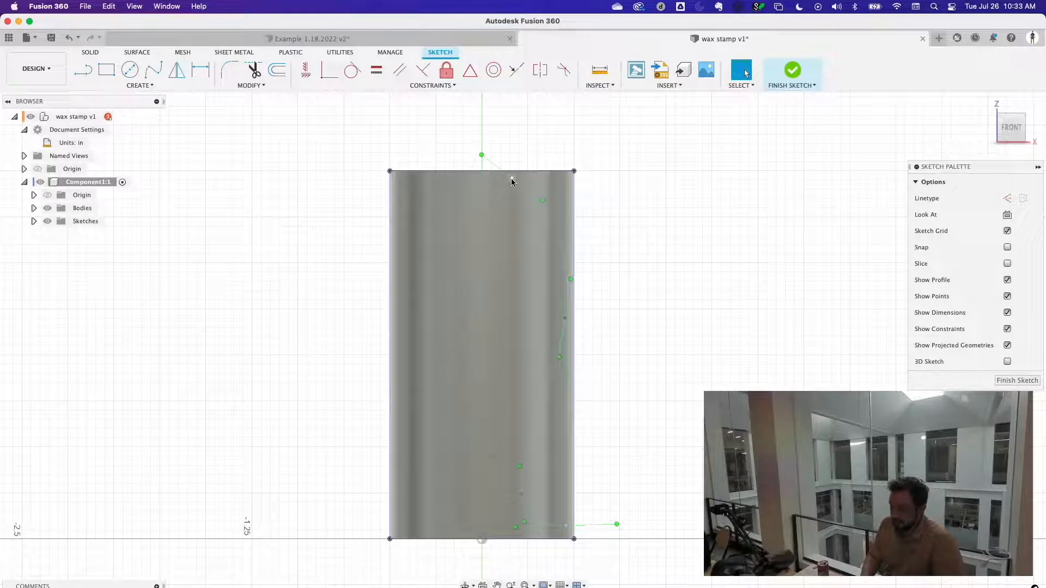
# - Move the spline's top point onto the cylinder's top edge, about 0.12 in from the axis
pyautogui.click(511, 178)
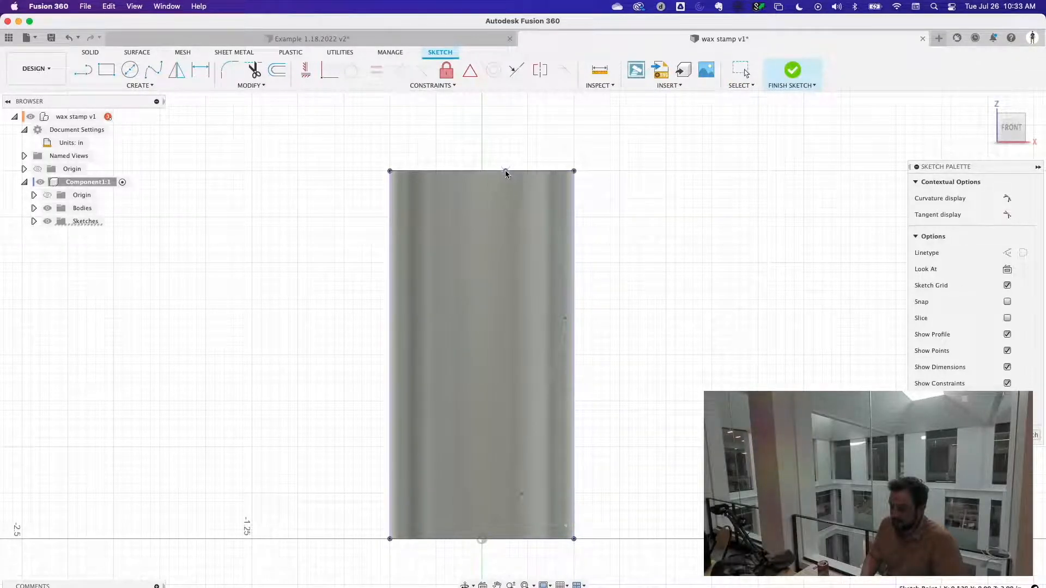
pyautogui.moveTo(505, 171); pyautogui.dragTo(505, 170)
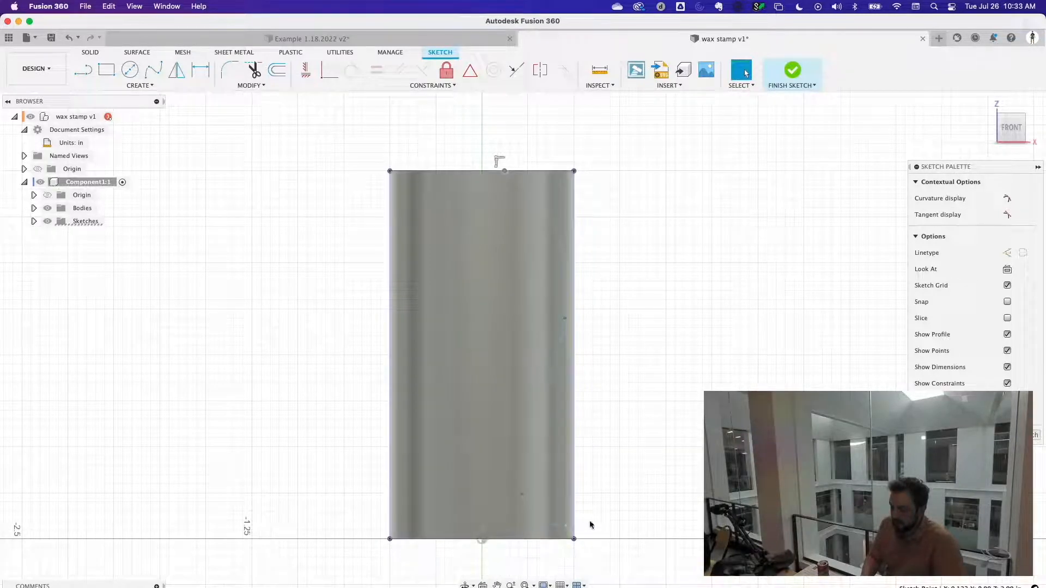
# - Make the spline's bottom endpoint coincident with the right side of the cylinder outline
pyautogui.click(591, 525)
pyautogui.click(565, 525)
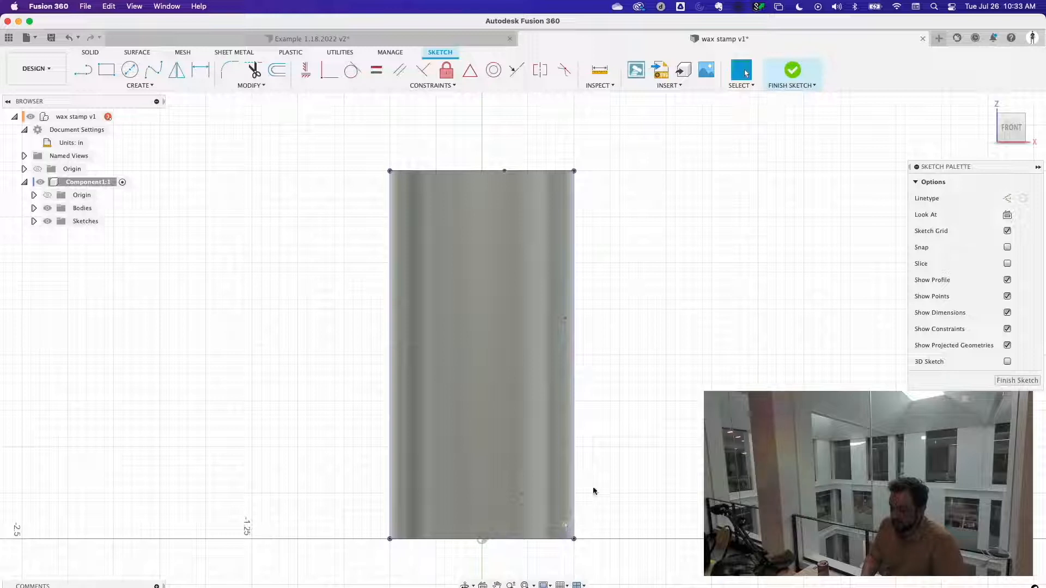
pyautogui.click(575, 397)
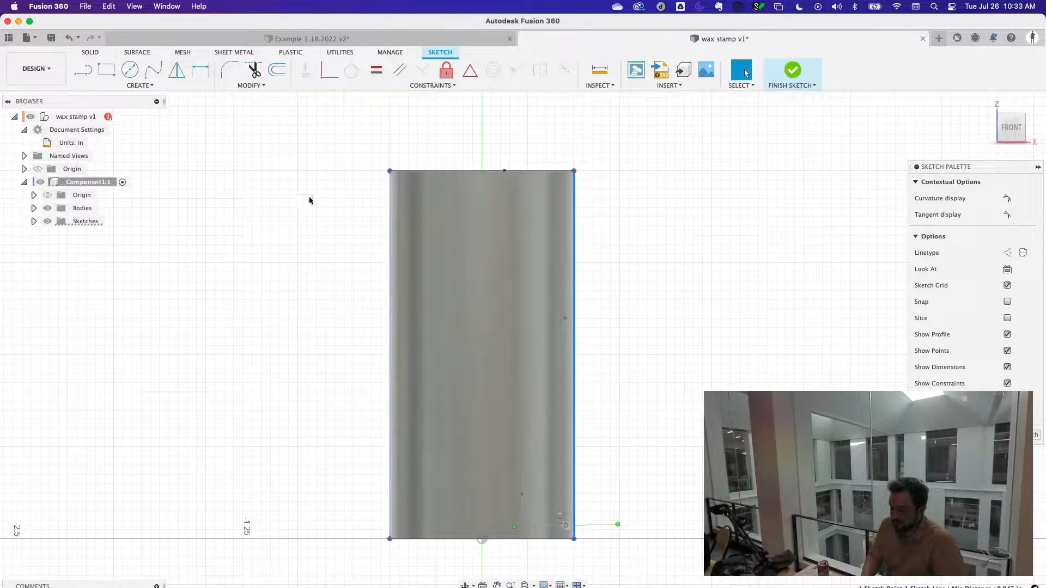
pyautogui.click(331, 72)
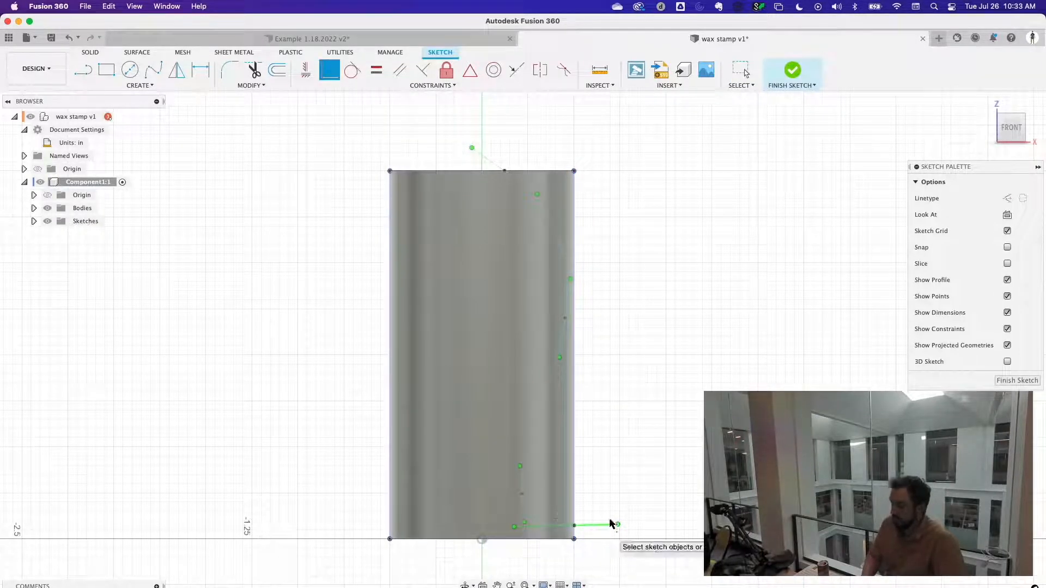
pyautogui.press('Escape')
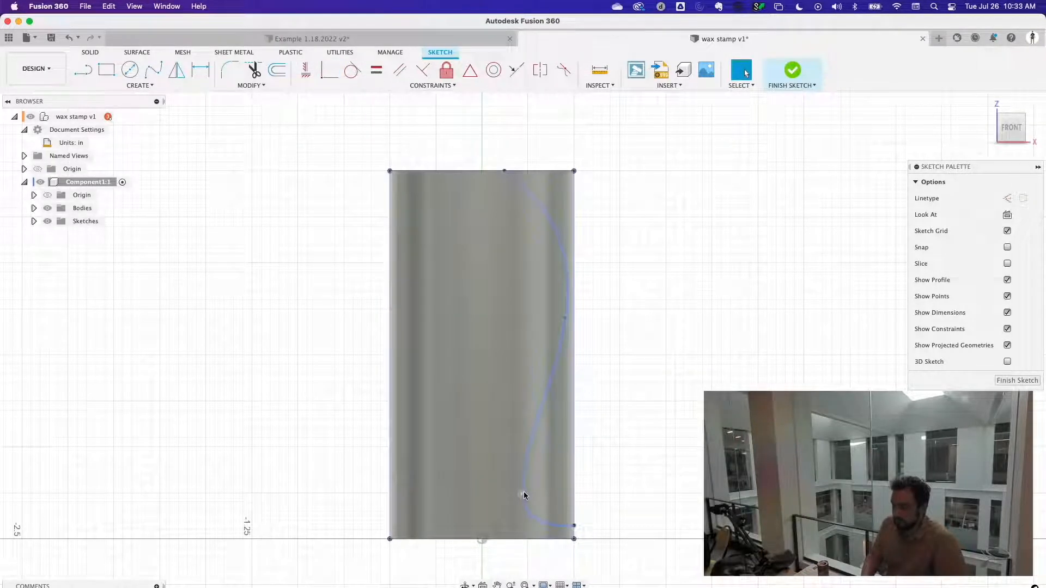
# - Move the spline's lower middle point to about 0.3 in from the axis and 0.41 in above the base
pyautogui.click(533, 439)
pyautogui.moveTo(534, 453); pyautogui.dragTo(536, 463)
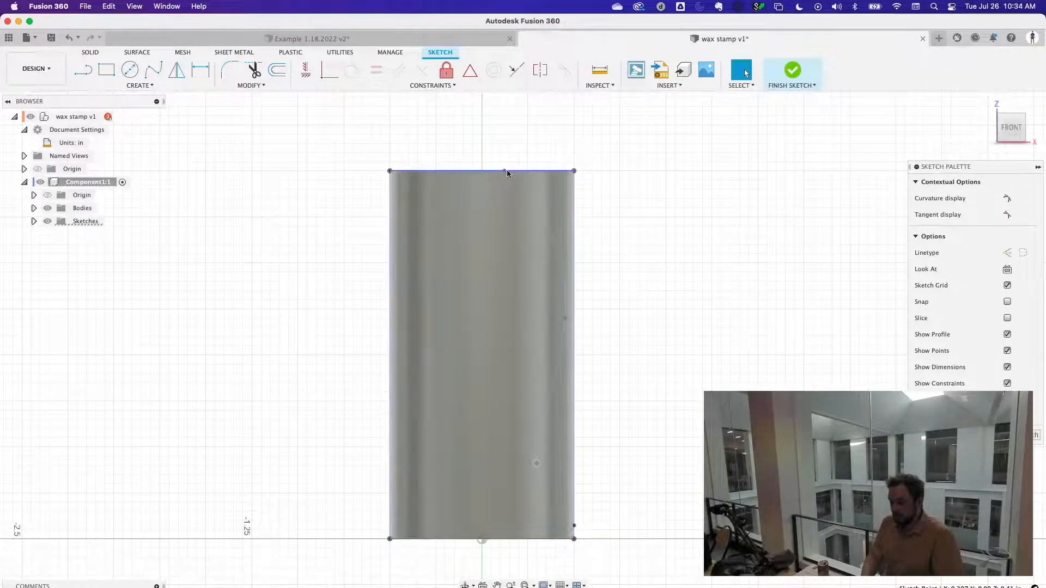
pyautogui.click(505, 171)
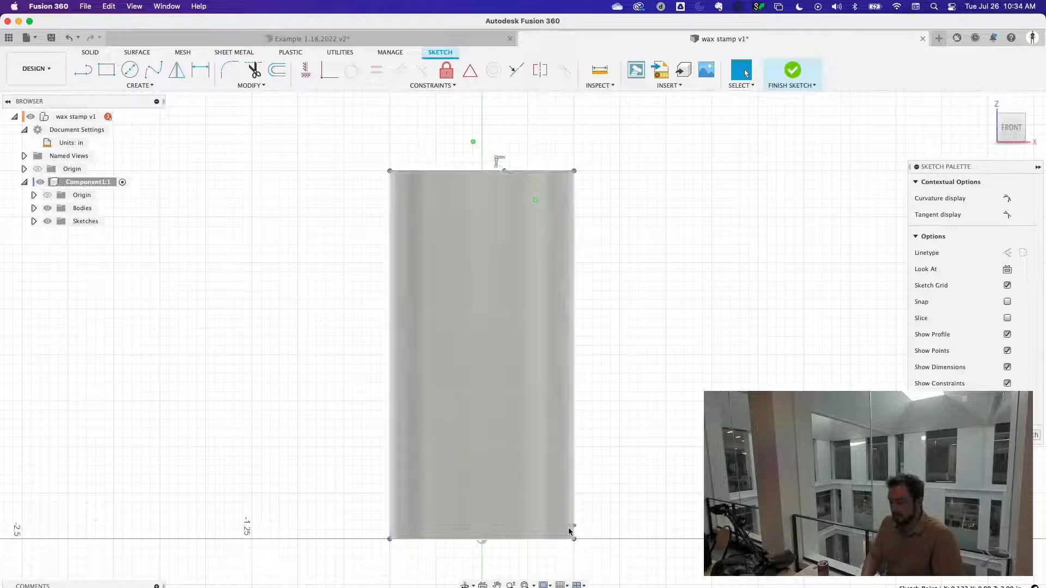
pyautogui.click(574, 458)
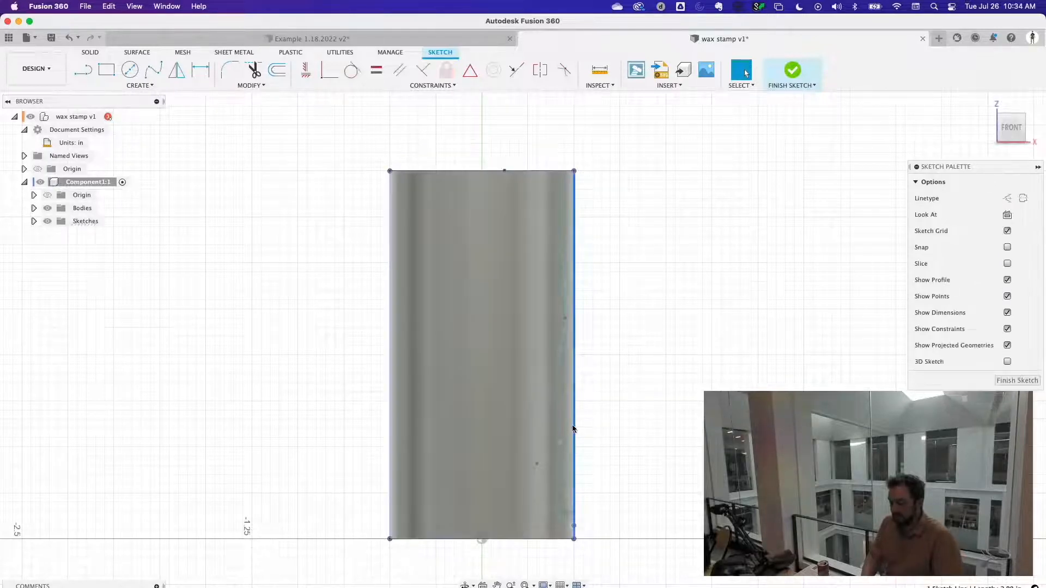
pyautogui.click(532, 171)
pyautogui.click(754, 230)
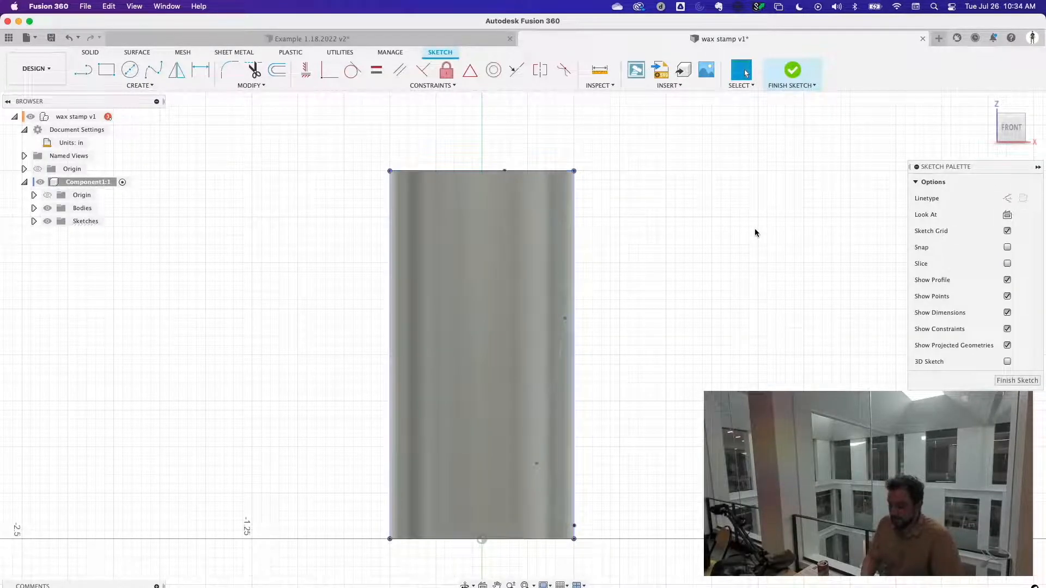
# - Start a 360° revolve of the profile between the spline and the outline's right side about the cylinder's axis
pyautogui.click(91, 54)
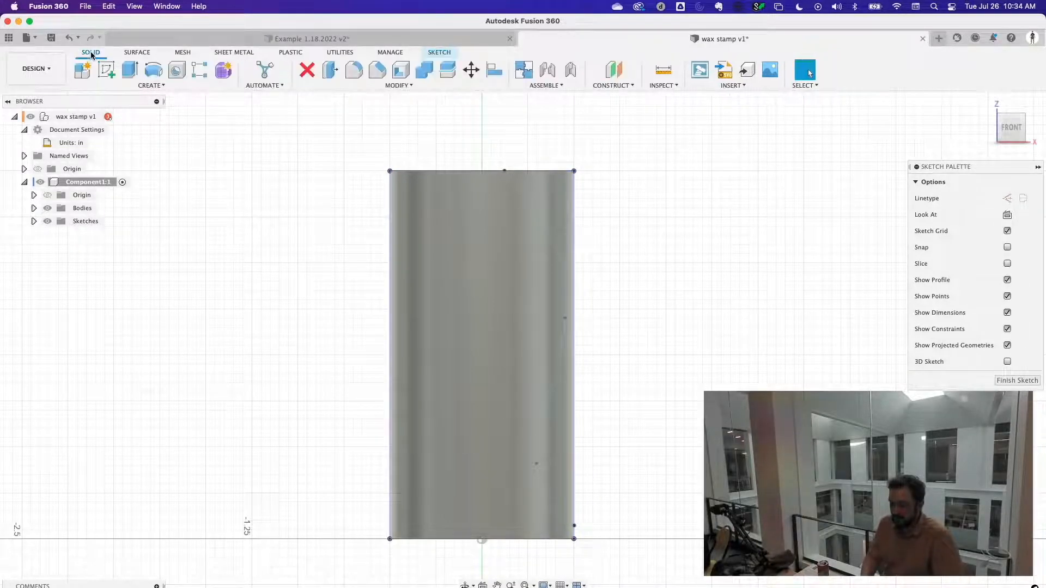
pyautogui.click(151, 86)
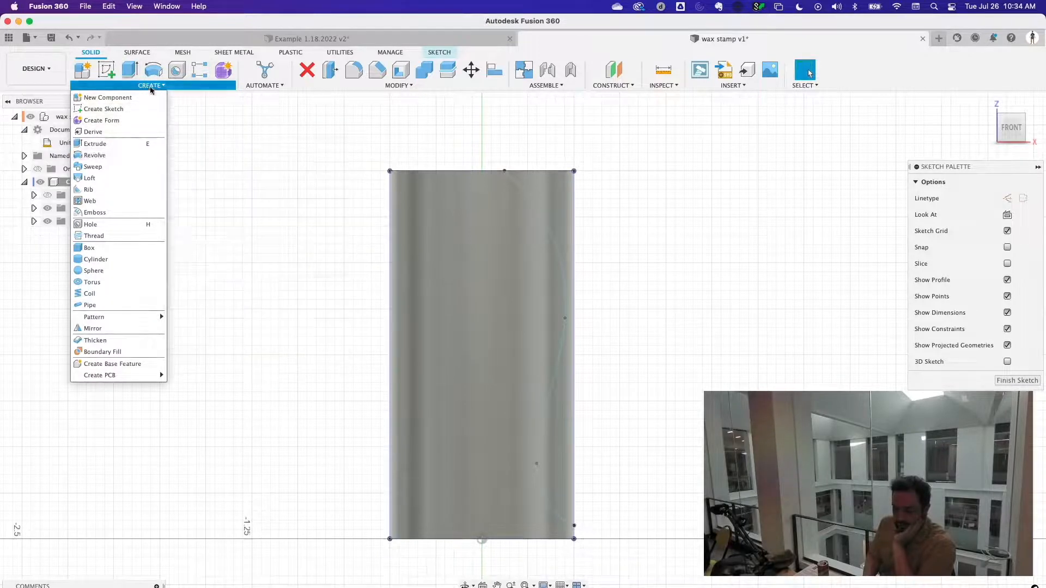
pyautogui.click(103, 155)
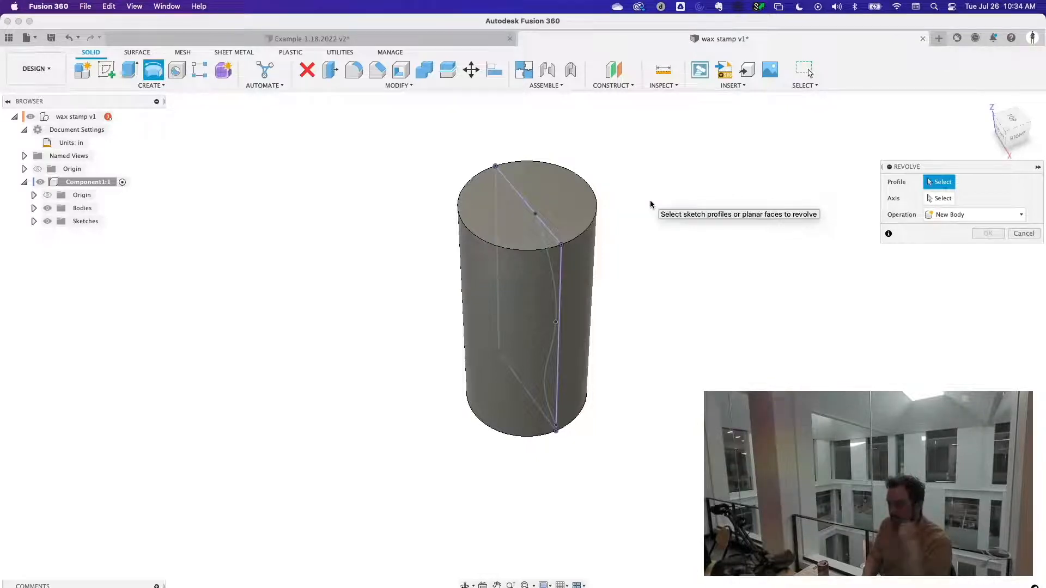
pyautogui.click(555, 305)
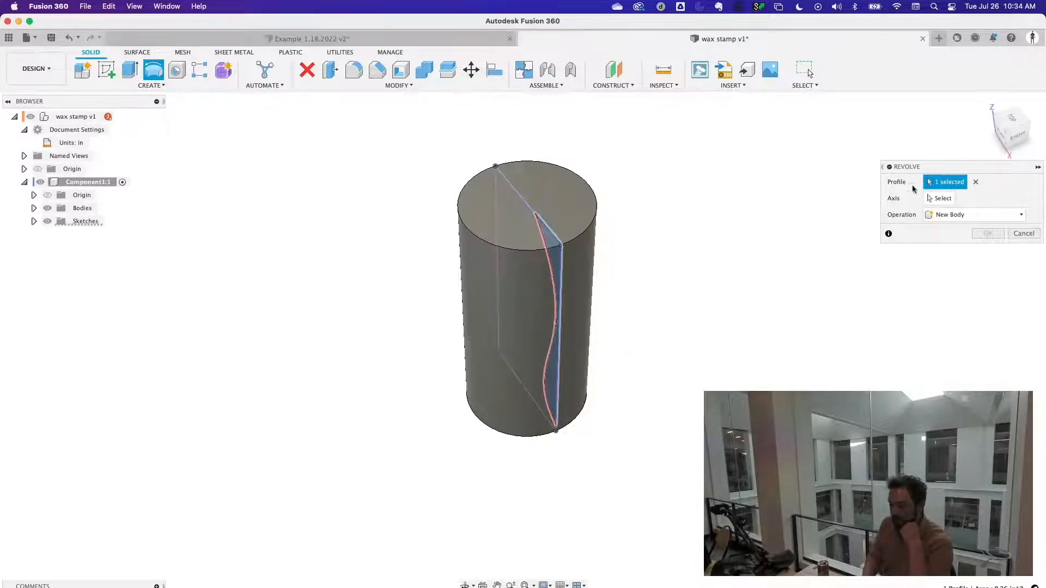
pyautogui.click(937, 201)
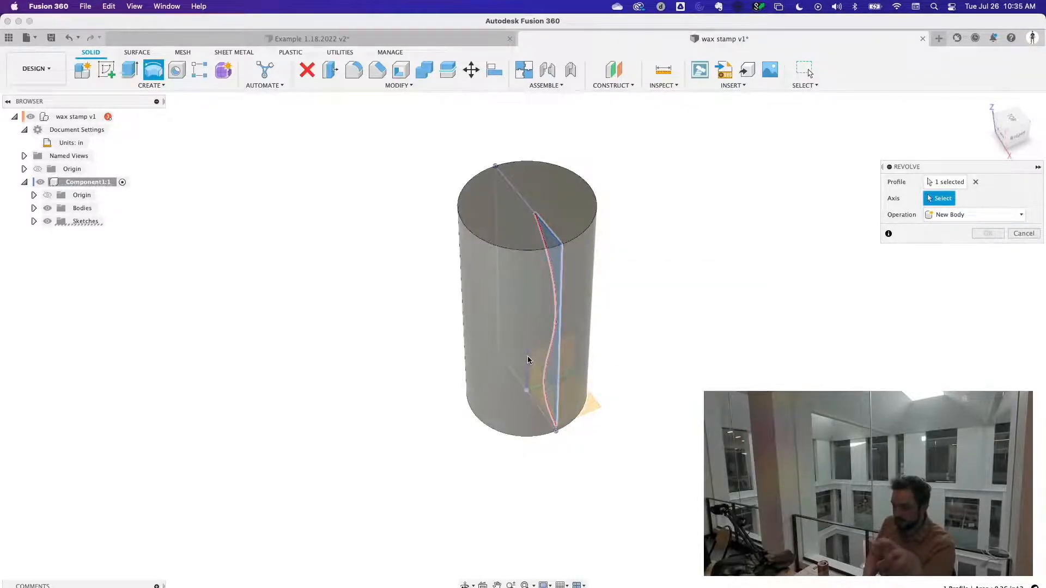
pyautogui.click(583, 291)
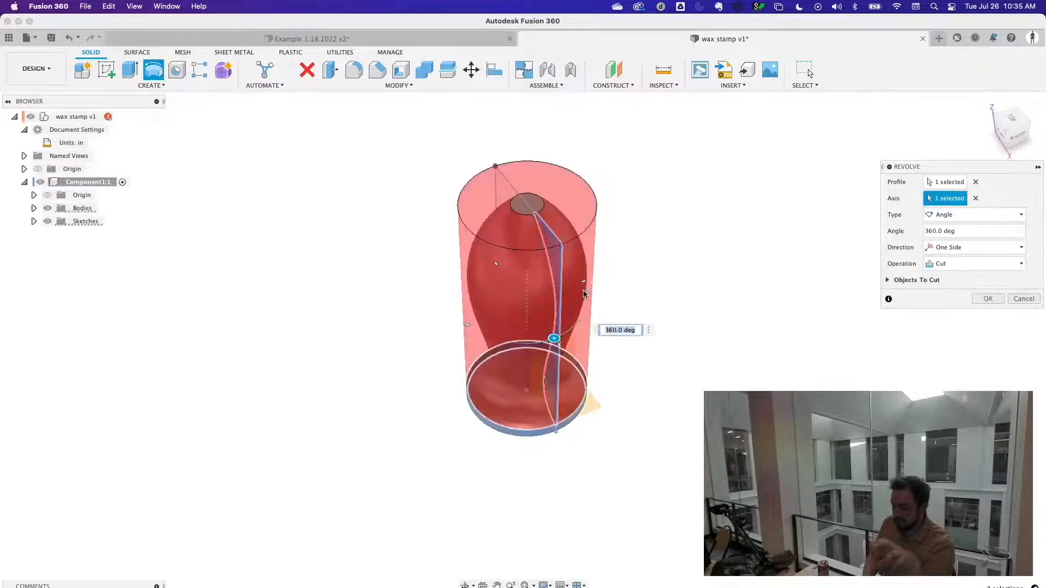
# - Try the Join and Intersect operations for the revolve
pyautogui.keyDown('shift'); pyautogui.moveTo(655, 263); pyautogui.dragTo(699, 247, button='middle'); pyautogui.keyUp('shift')
pyautogui.scroll(8, 699, 246)
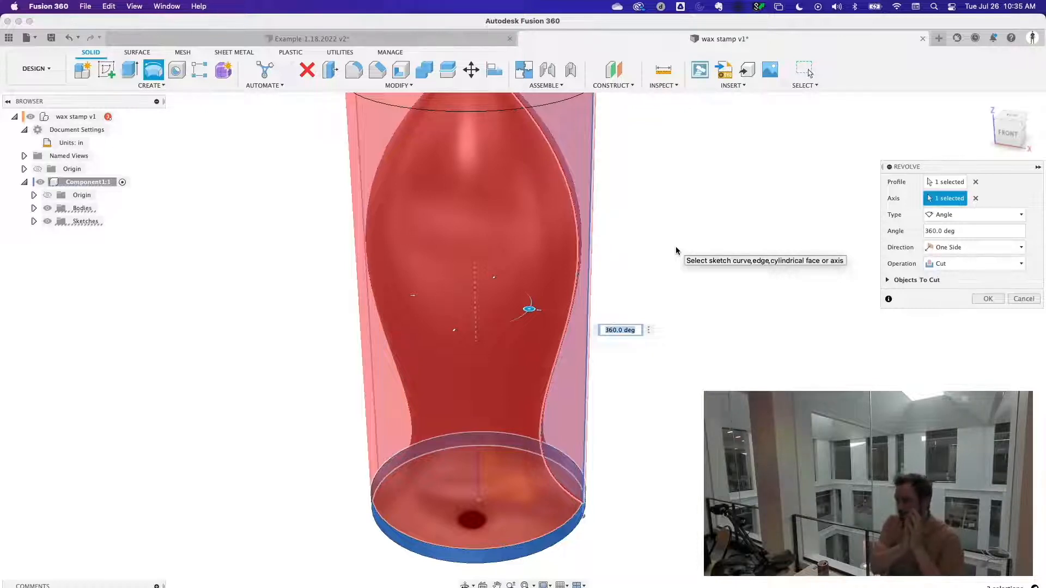
pyautogui.click(964, 265)
pyautogui.click(949, 279)
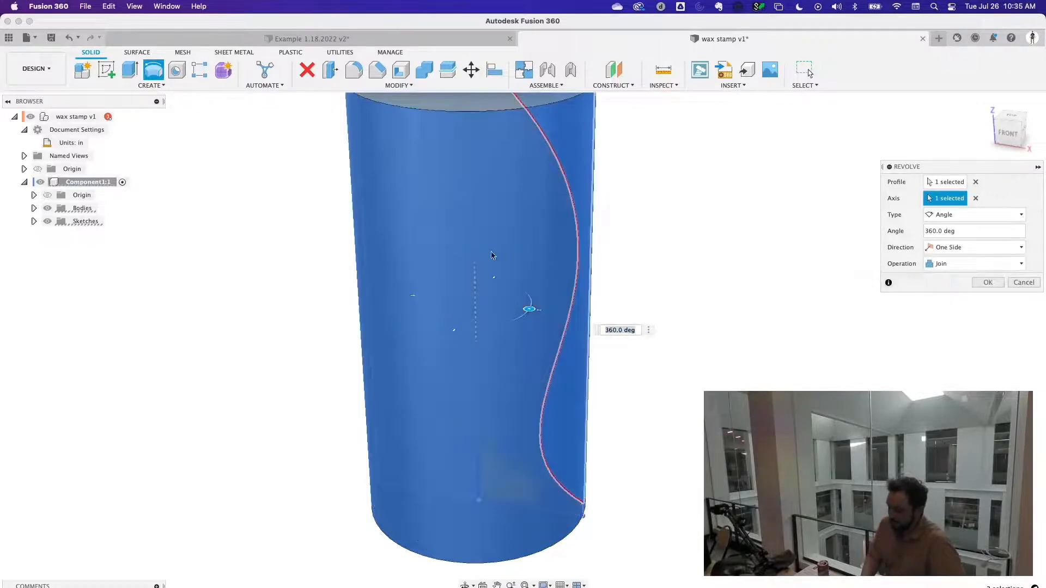
pyautogui.click(961, 247)
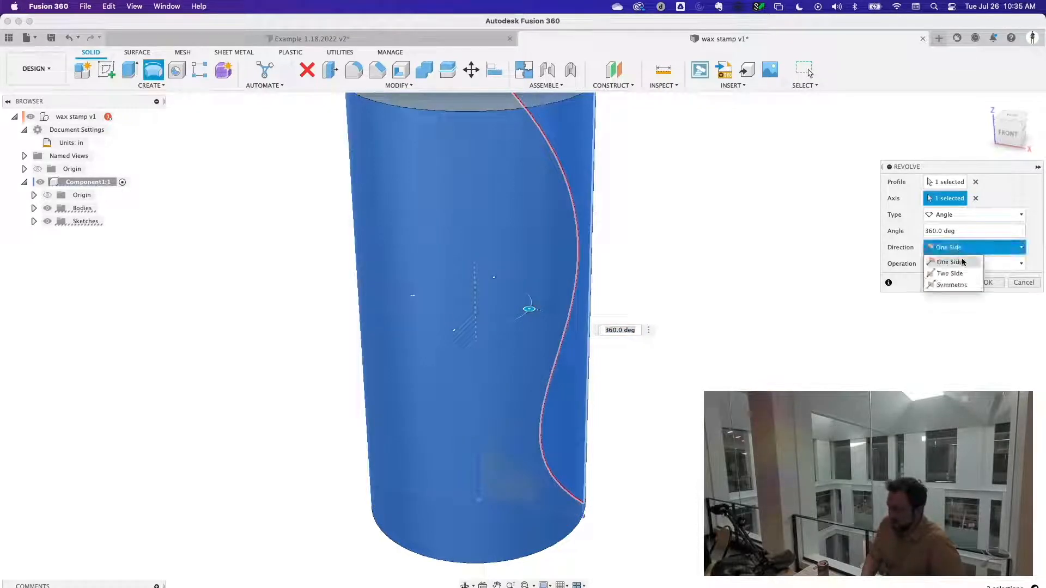
pyautogui.click(989, 265)
pyautogui.click(983, 264)
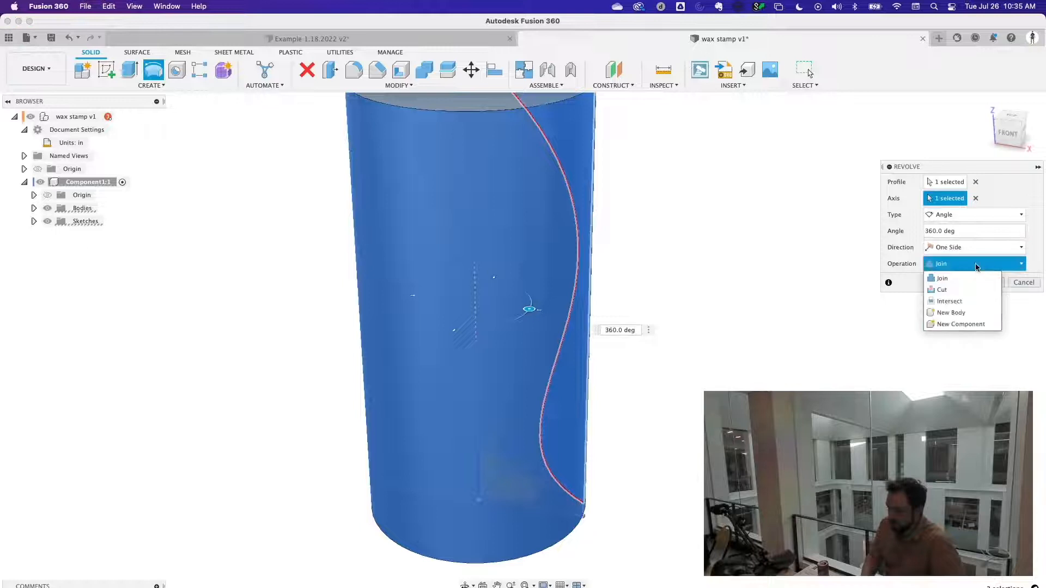
pyautogui.click(950, 302)
pyautogui.keyDown('shift'); pyautogui.moveTo(691, 260); pyautogui.dragTo(699, 227, button='middle'); pyautogui.keyUp('shift')
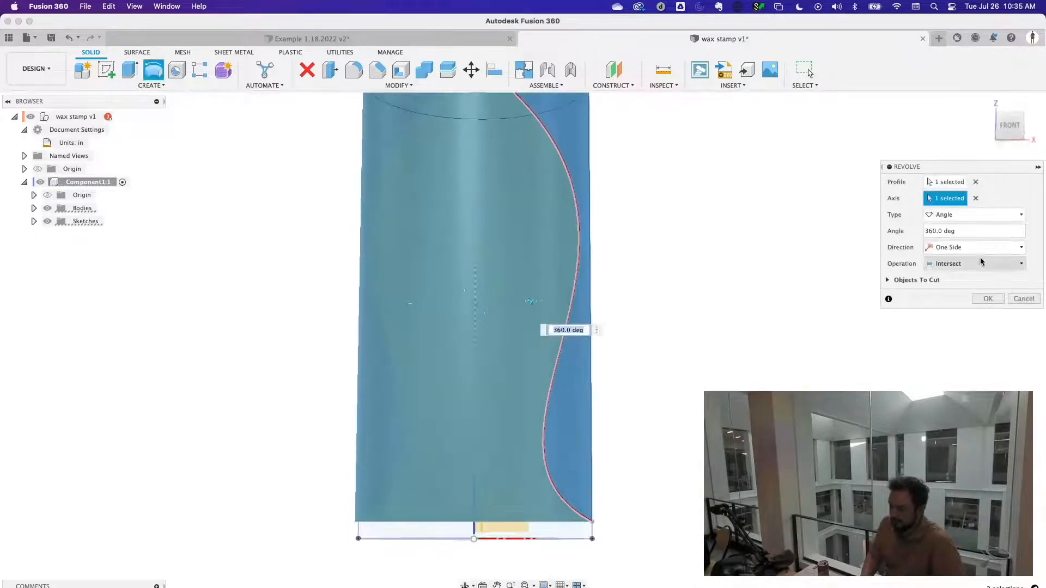
# - Set the revolve operation to Cut and complete the 360° one-sided cut through the cylinder
pyautogui.click(971, 267)
pyautogui.click(953, 291)
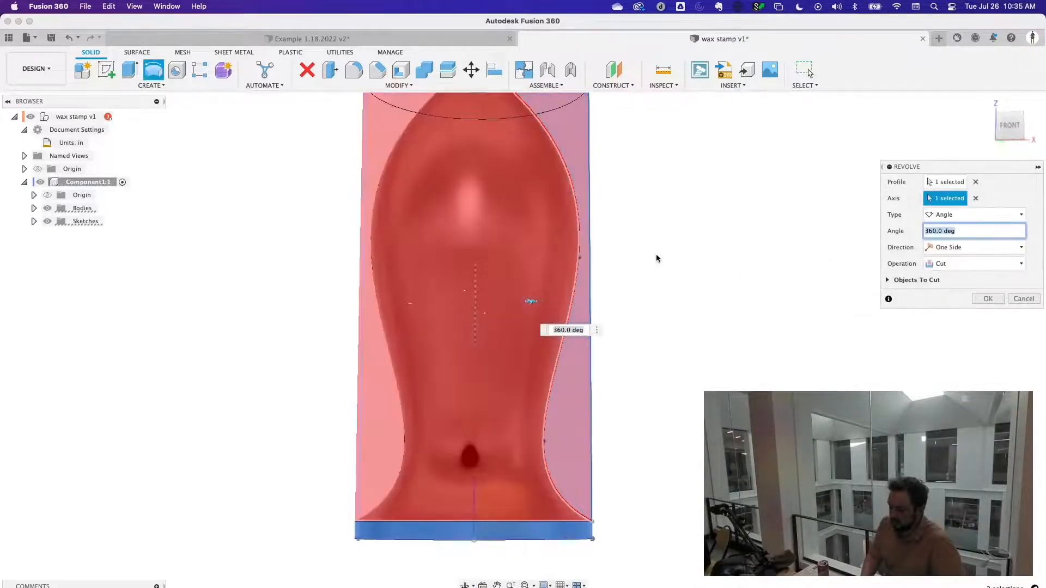
pyautogui.keyDown('shift'); pyautogui.moveTo(657, 258); pyautogui.dragTo(655, 278, button='middle'); pyautogui.keyUp('shift')
pyautogui.click(995, 297)
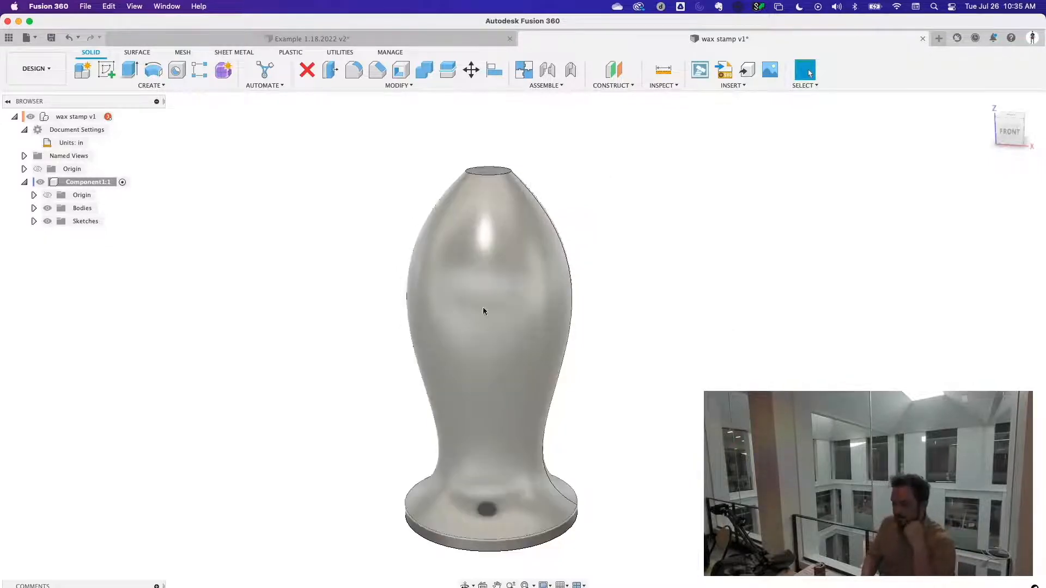
pyautogui.moveTo(715, 298)
pyautogui.keyDown('shift'); pyautogui.mouseDown(button='middle')
pyautogui.moveTo(777, 277)
pyautogui.moveTo(714, 263)
pyautogui.moveTo(714, 298)
pyautogui.mouseUp(button='middle'); pyautogui.keyUp('shift')
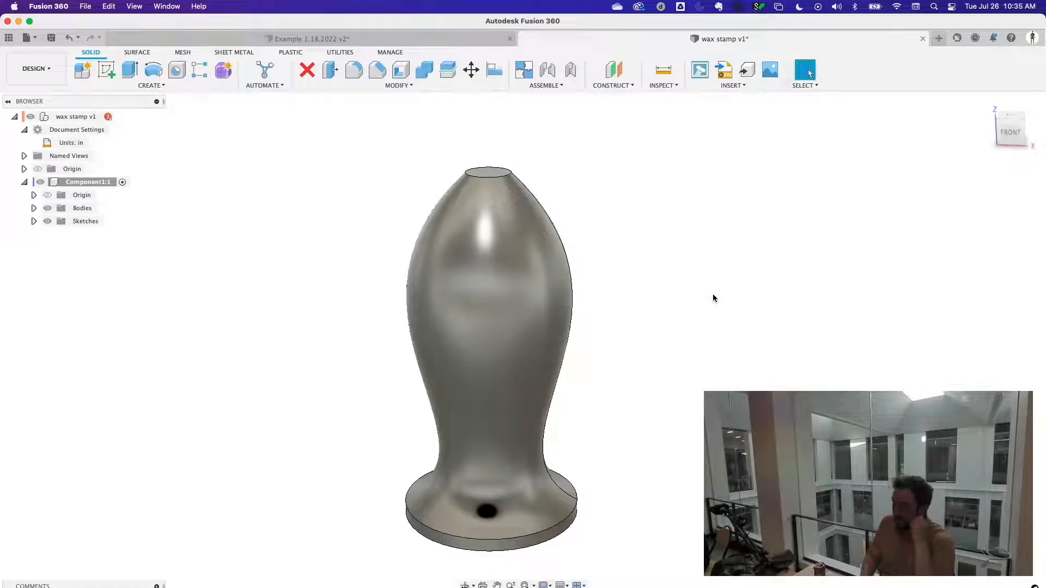
pyautogui.keyDown('shift'); pyautogui.moveTo(701, 308); pyautogui.dragTo(706, 299, button='middle'); pyautogui.keyUp('shift')
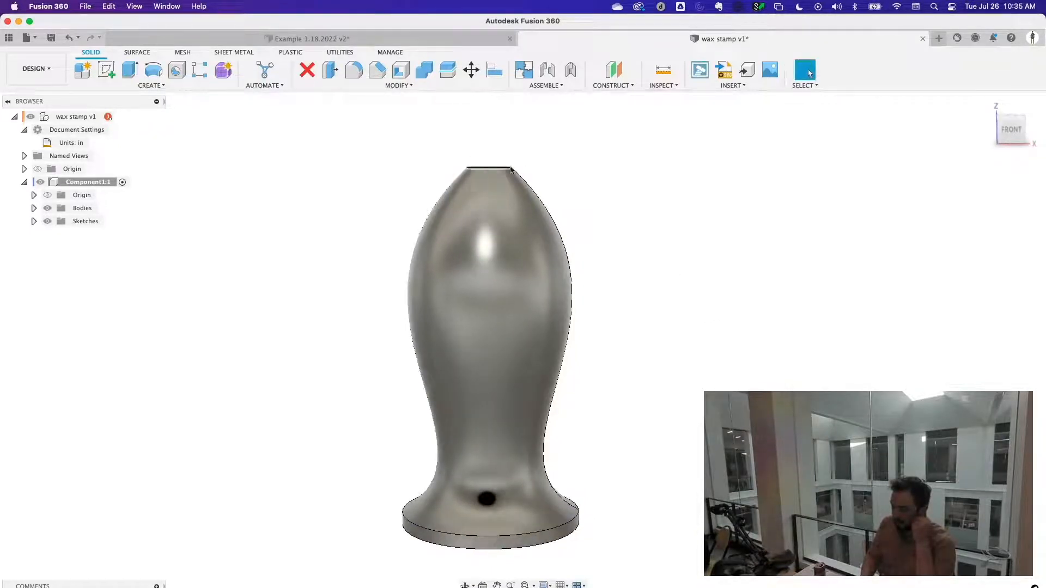
pyautogui.keyDown('shift'); pyautogui.moveTo(661, 214); pyautogui.dragTo(660, 234, button='middle'); pyautogui.keyUp('shift')
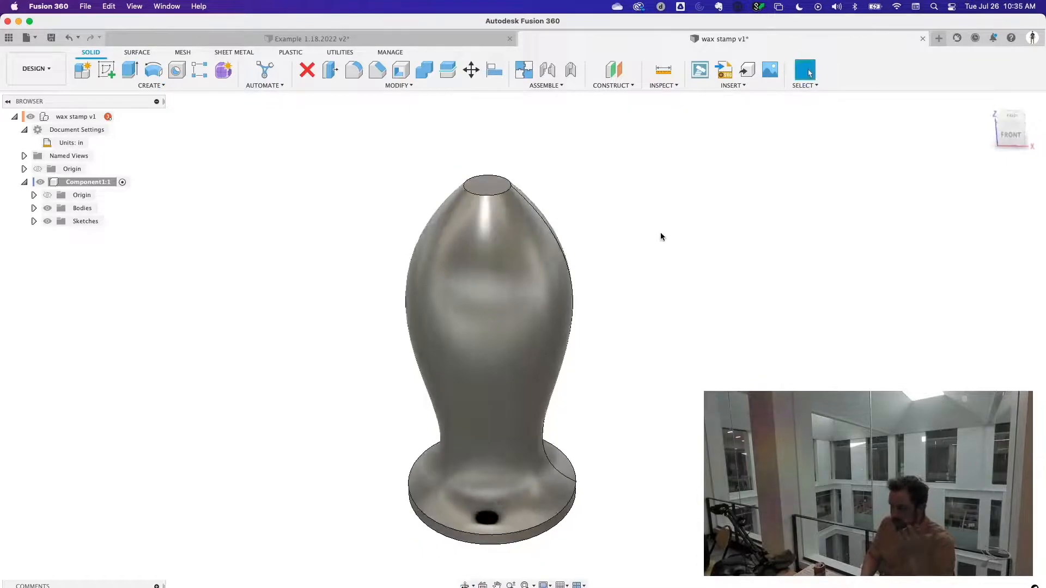
pyautogui.moveTo(665, 279)
pyautogui.keyDown('shift'); pyautogui.mouseDown(button='middle')
pyautogui.moveTo(681, 243)
pyautogui.moveTo(668, 270)
pyautogui.mouseUp(button='middle'); pyautogui.keyUp('shift')
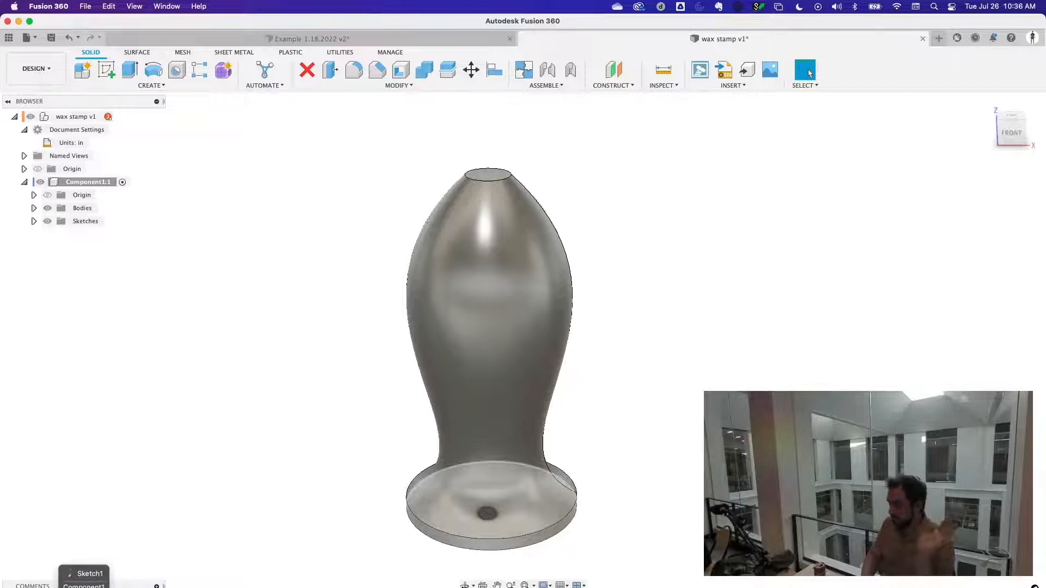
# - Edit the cylinder's base sketch to set the circle's diameter to 1.25 in and finish the sketch
pyautogui.rightClick(85, 587)
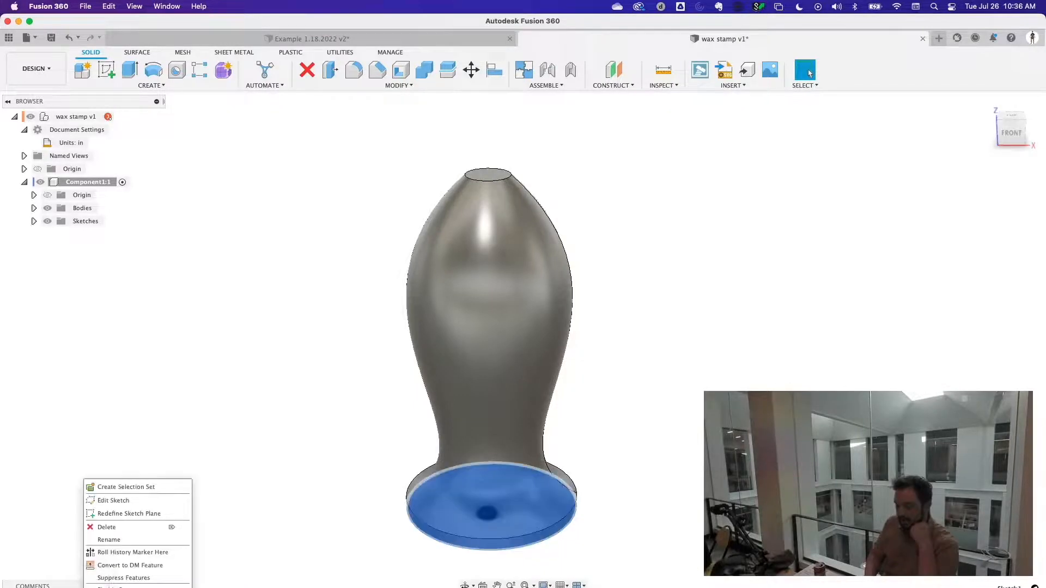
pyautogui.click(119, 499)
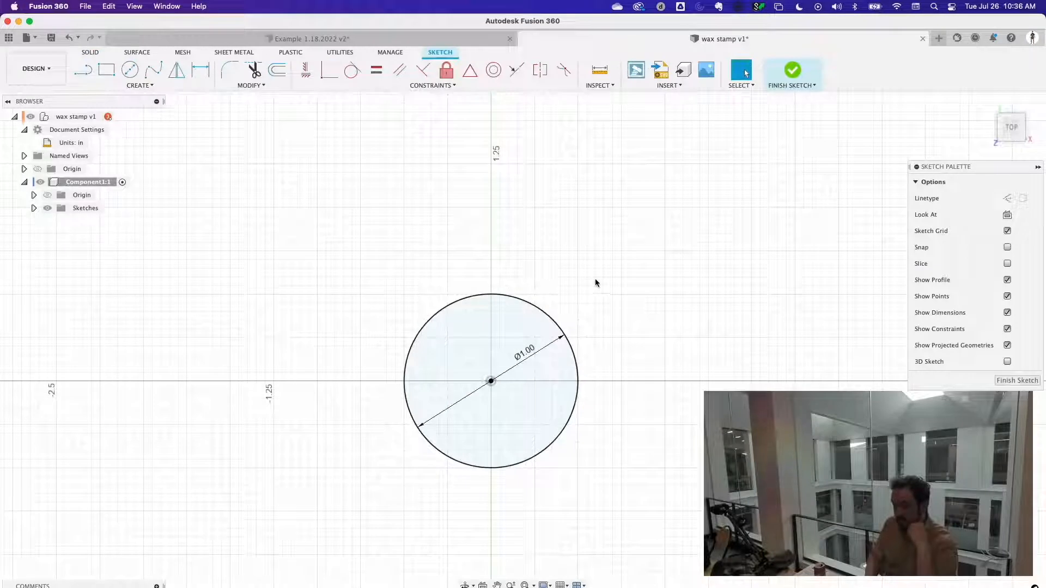
pyautogui.doubleClick(529, 351)
pyautogui.write('1.25')
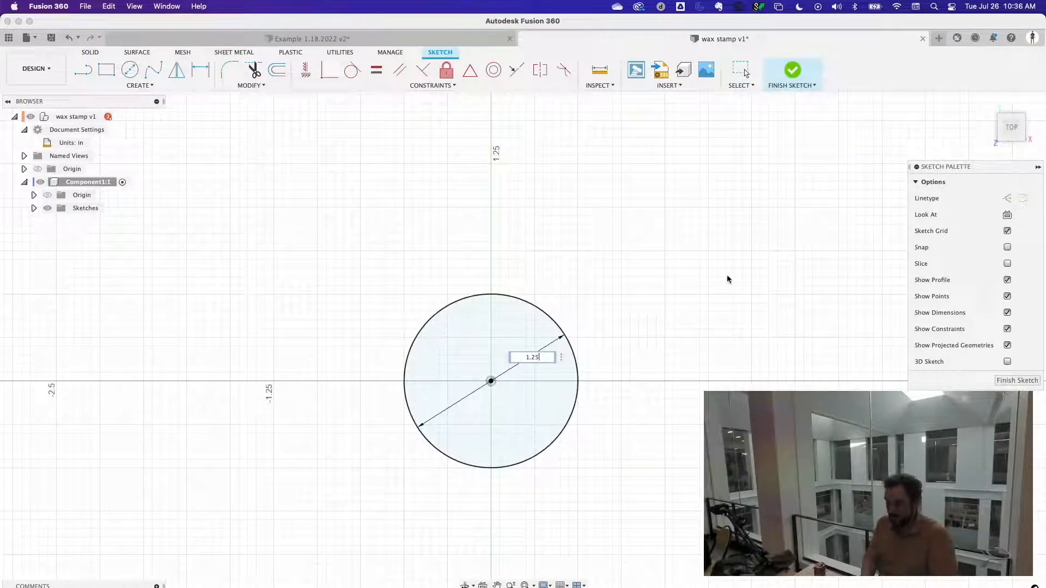
pyautogui.press('Return')
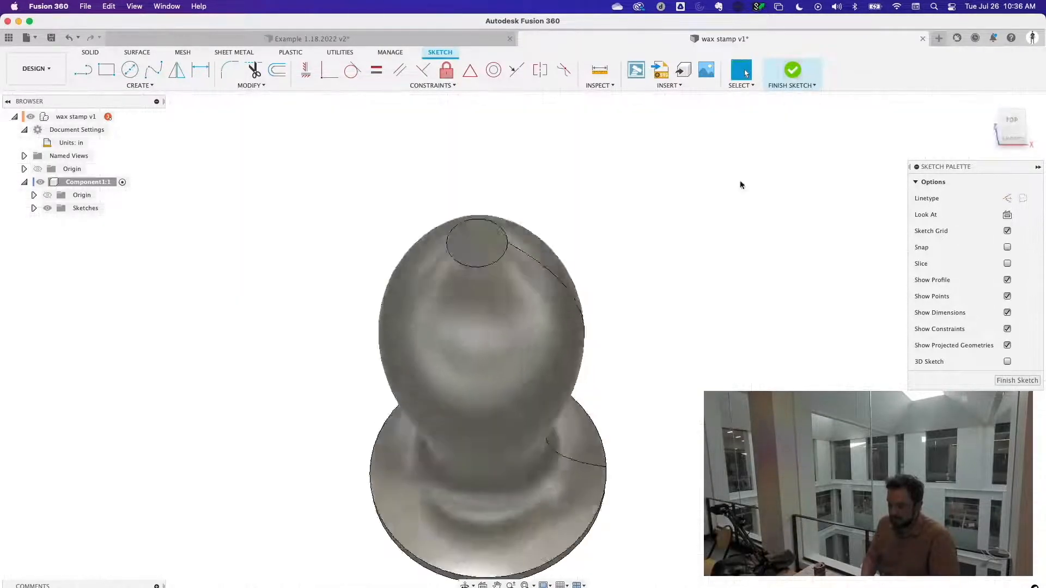
pyautogui.moveTo(744, 239); pyautogui.dragTo(745, 260)
pyautogui.press('Escape')
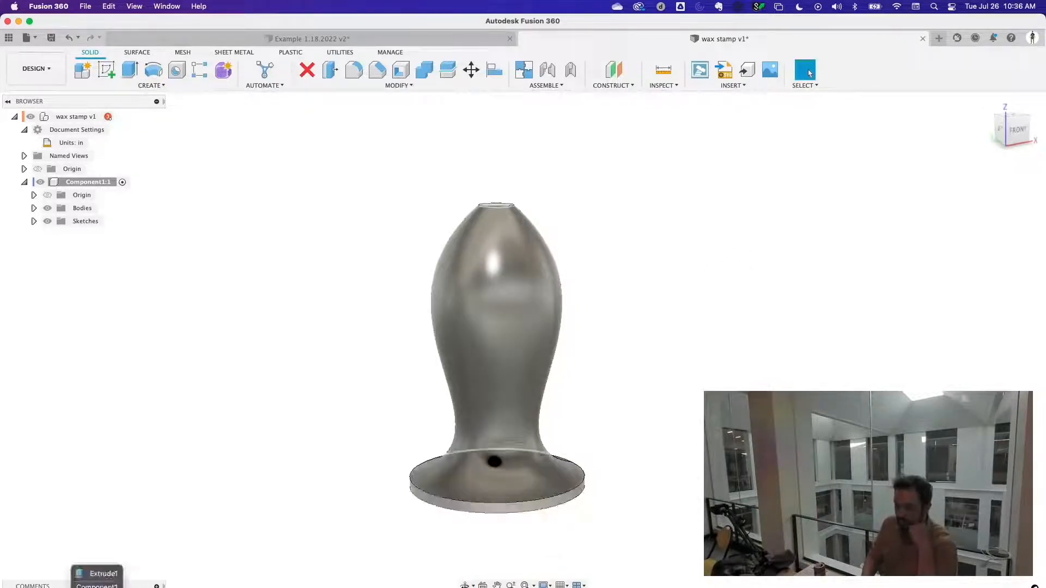
# - Widen the handle's profile spline with middle points about 0.56 and 0.39 in from the axis and its lower end about 0.175 in above the base
pyautogui.click(97, 587)
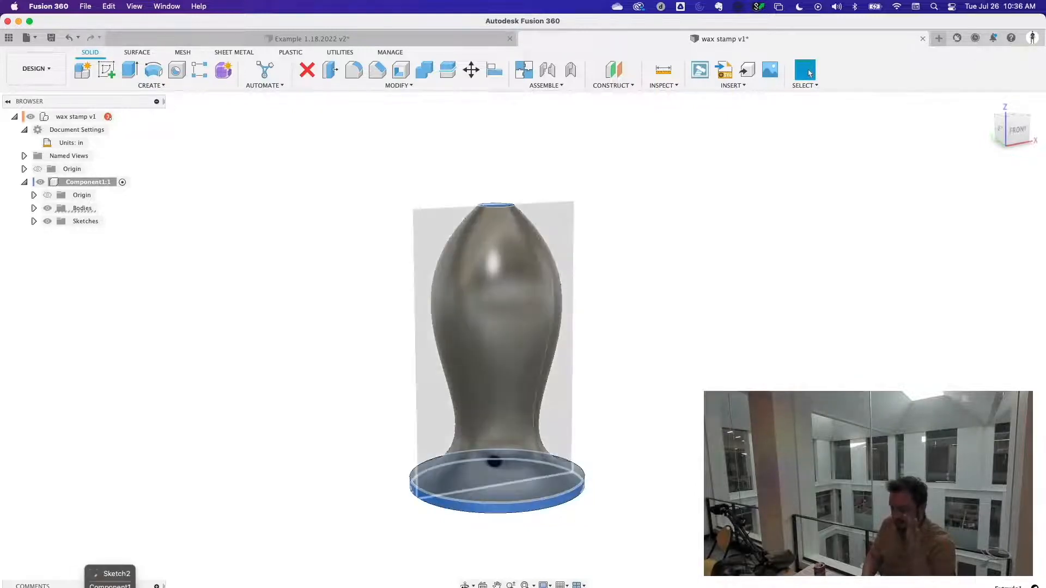
pyautogui.keyDown('shift'); pyautogui.moveTo(693, 308); pyautogui.dragTo(658, 320, button='middle'); pyautogui.keyUp('shift')
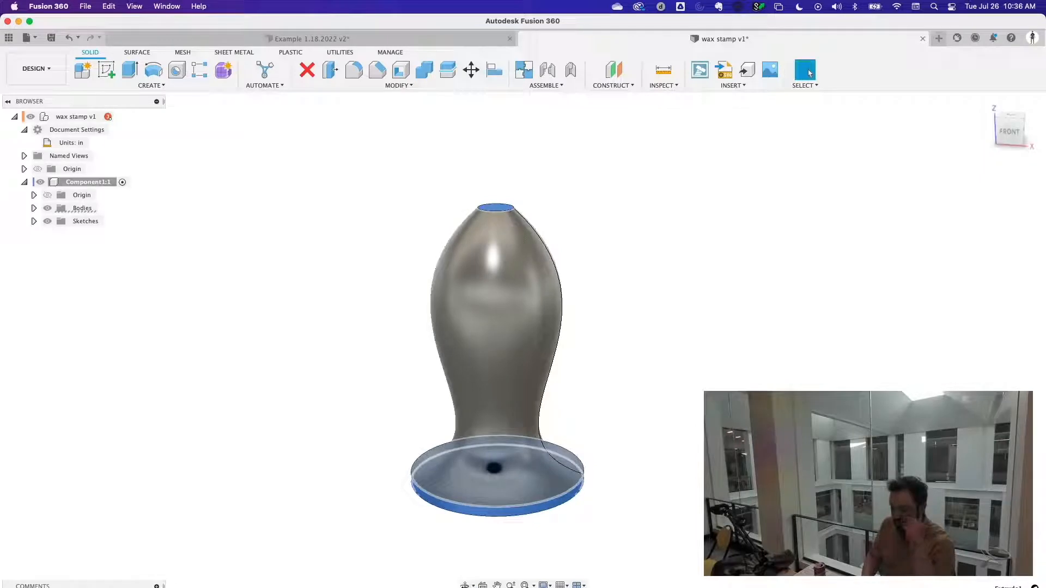
pyautogui.rightClick(111, 587)
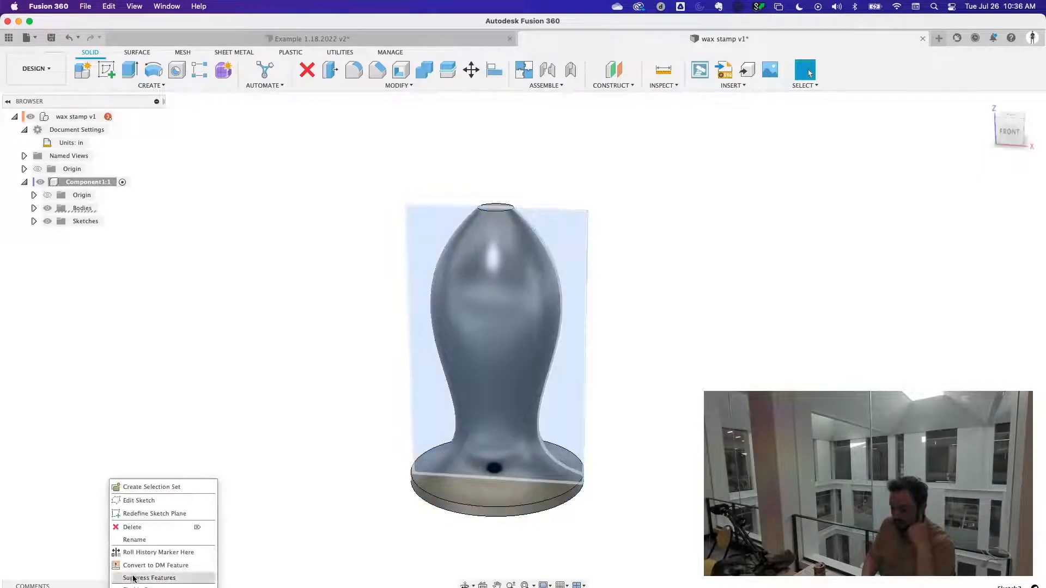
pyautogui.click(158, 502)
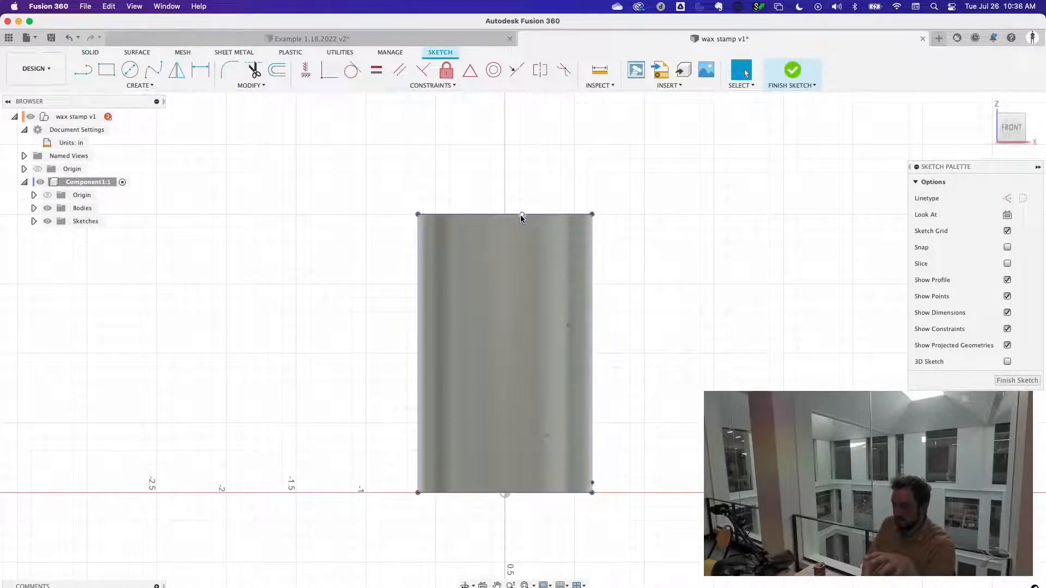
pyautogui.click(558, 335)
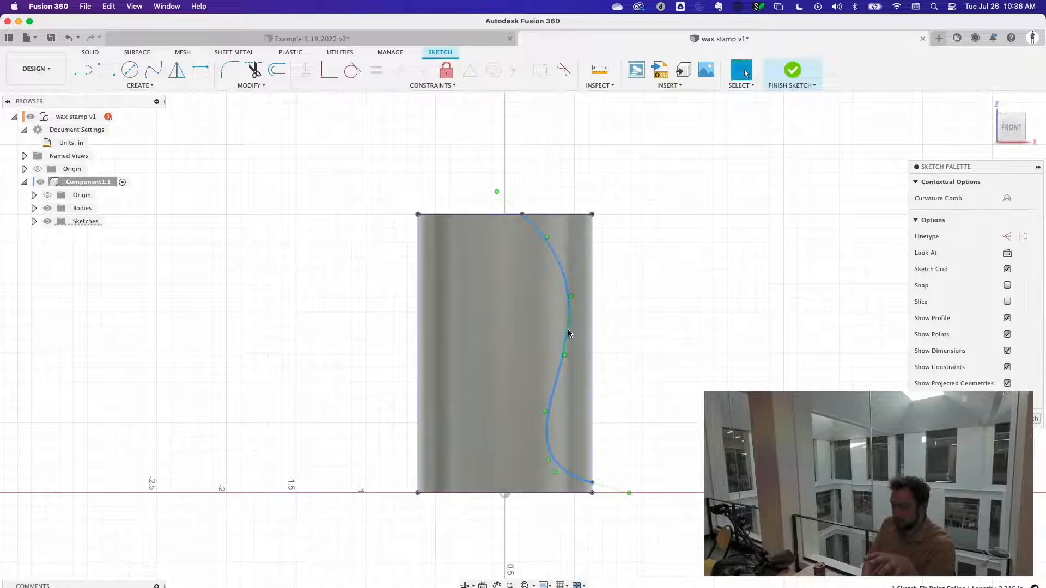
pyautogui.press('Delete')
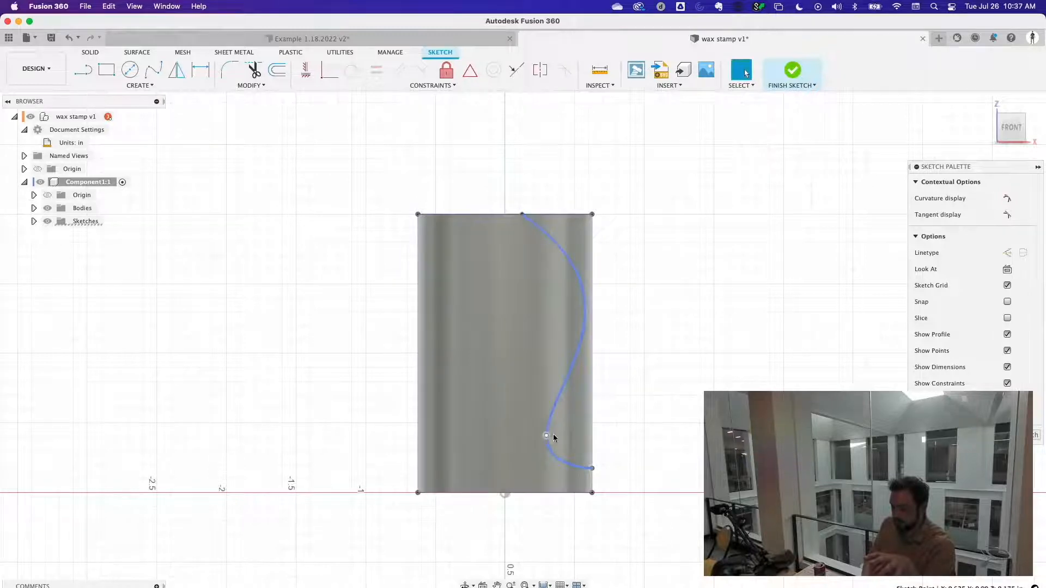
pyautogui.click(582, 332)
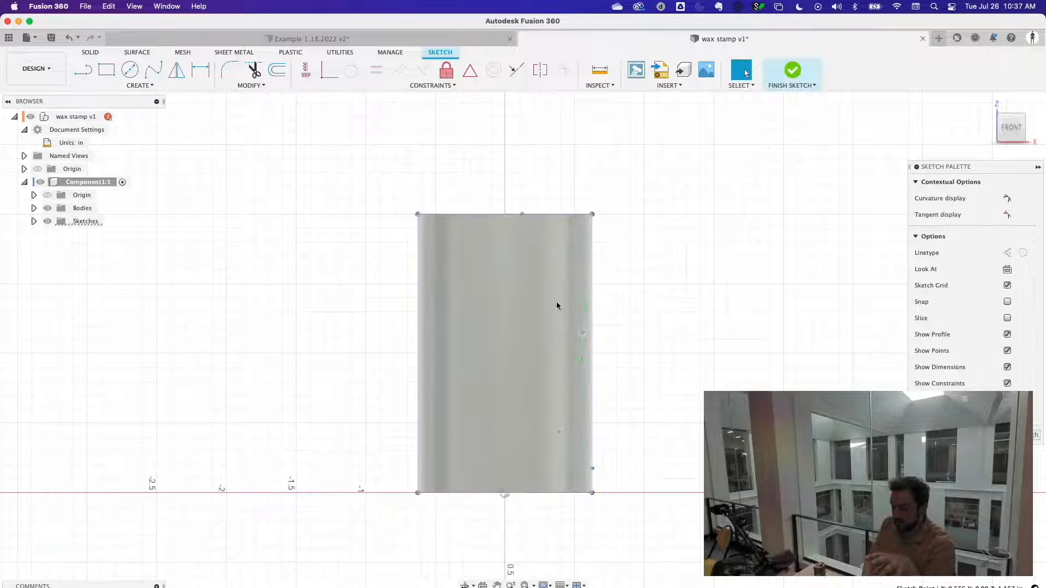
# - Level the tangent handle at the spline's upper end along the outline's top edge, reaching about 0.35 in from the axis
pyautogui.click(522, 214)
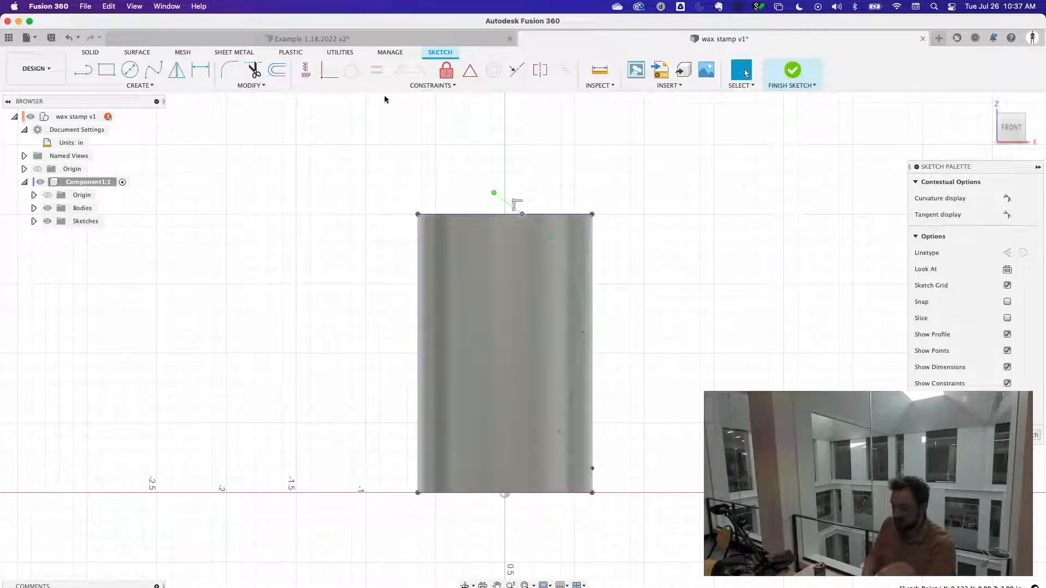
pyautogui.click(473, 183)
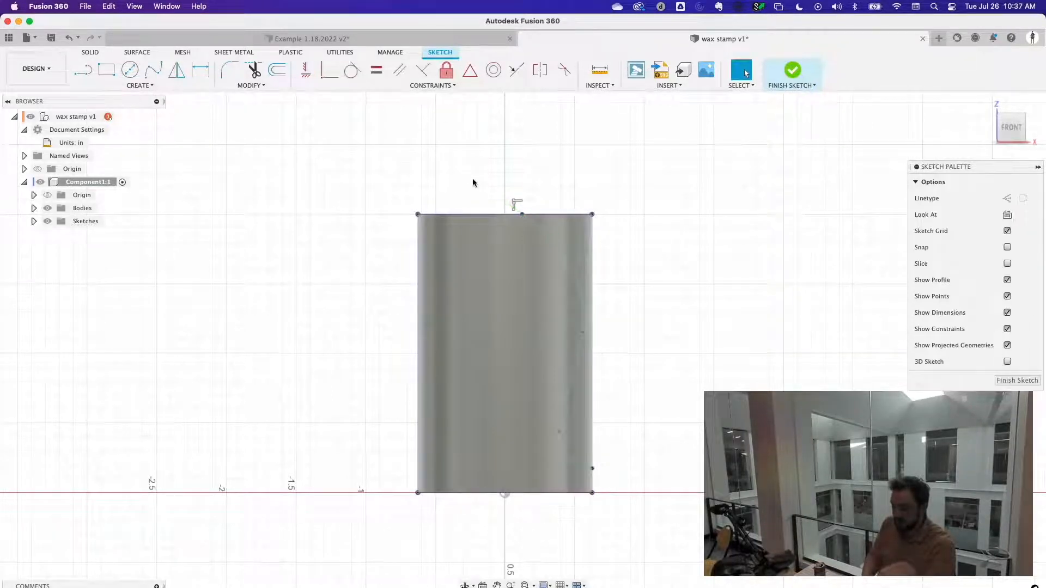
pyautogui.click(523, 216)
pyautogui.moveTo(551, 237); pyautogui.dragTo(560, 216)
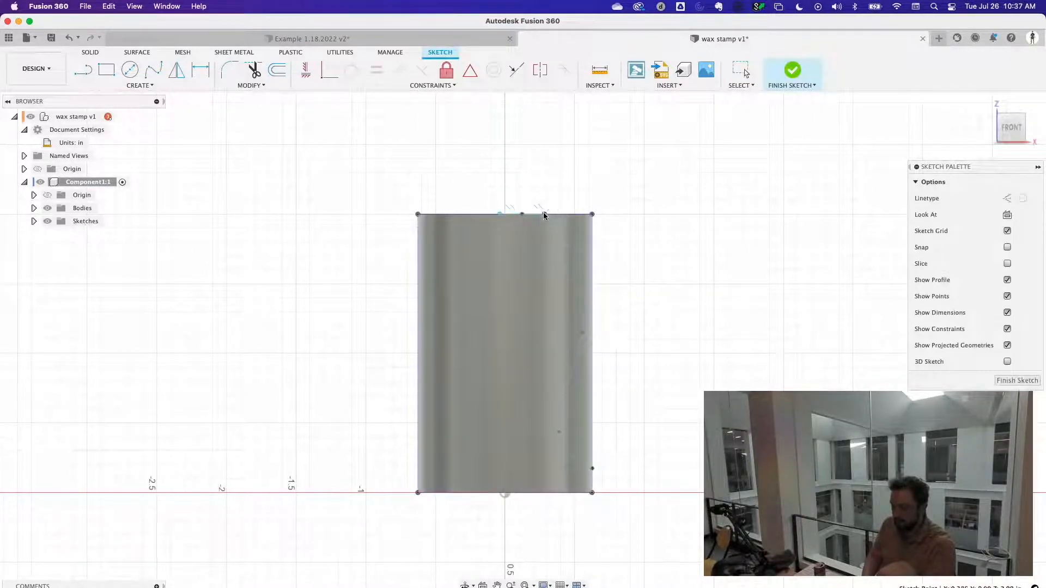
pyautogui.moveTo(553, 213); pyautogui.dragTo(553, 213)
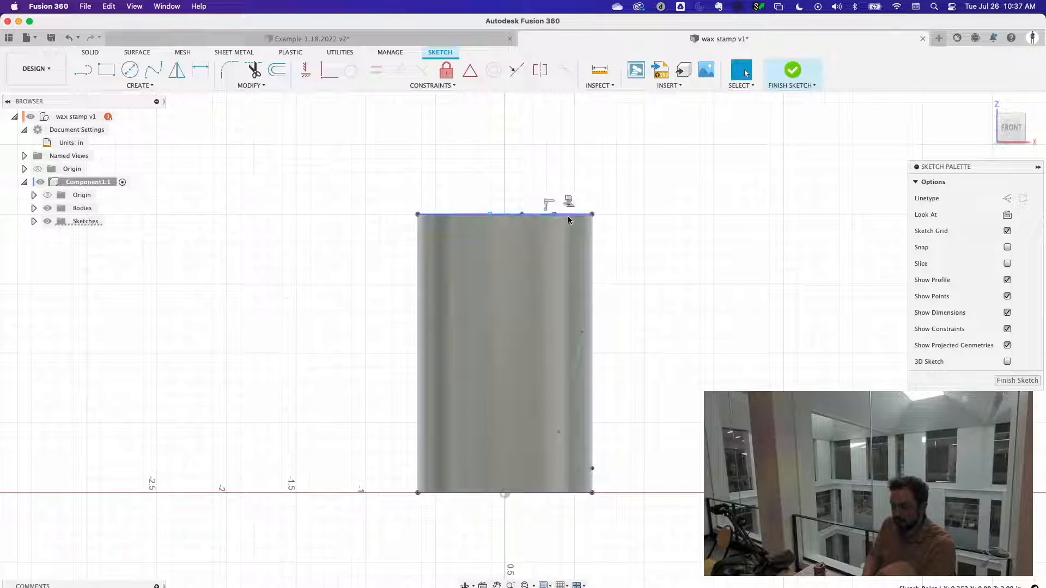
pyautogui.click(553, 216)
pyautogui.click(521, 212)
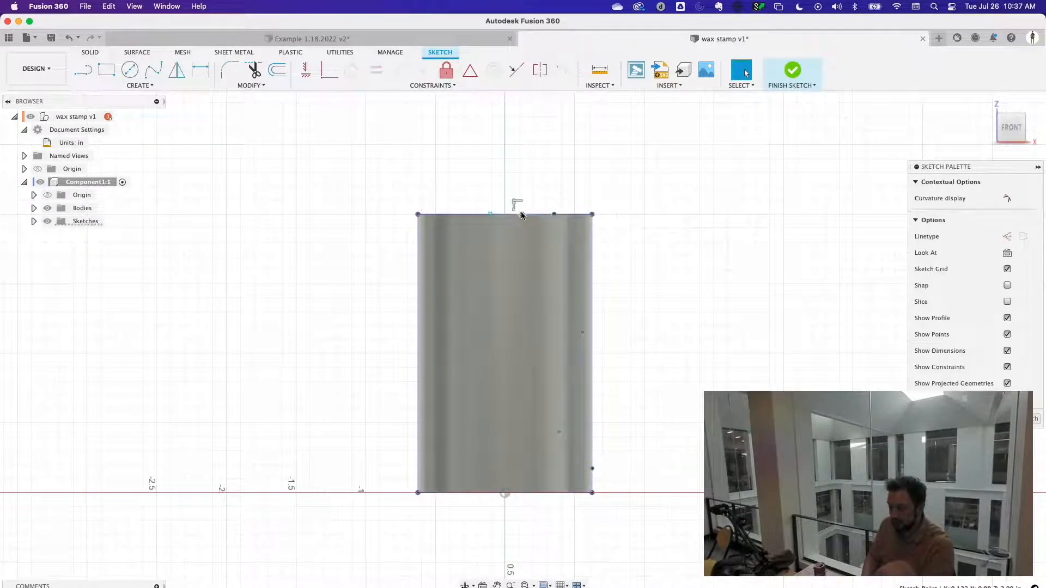
pyautogui.moveTo(554, 214)
pyautogui.mouseDown()
pyautogui.moveTo(555, 202)
pyautogui.moveTo(549, 213)
pyautogui.mouseUp()
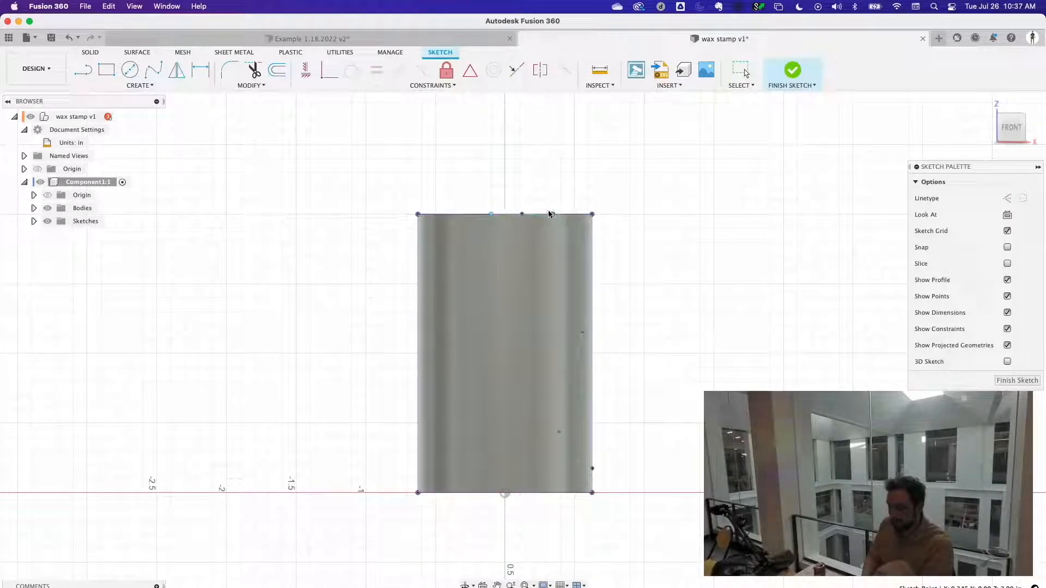
# - Move the spline's upper middle point to about 0.58 in from the axis and 1.27 in above the base, and align its tangent vertically
pyautogui.click(581, 332)
pyautogui.moveTo(589, 300); pyautogui.dragTo(588, 299)
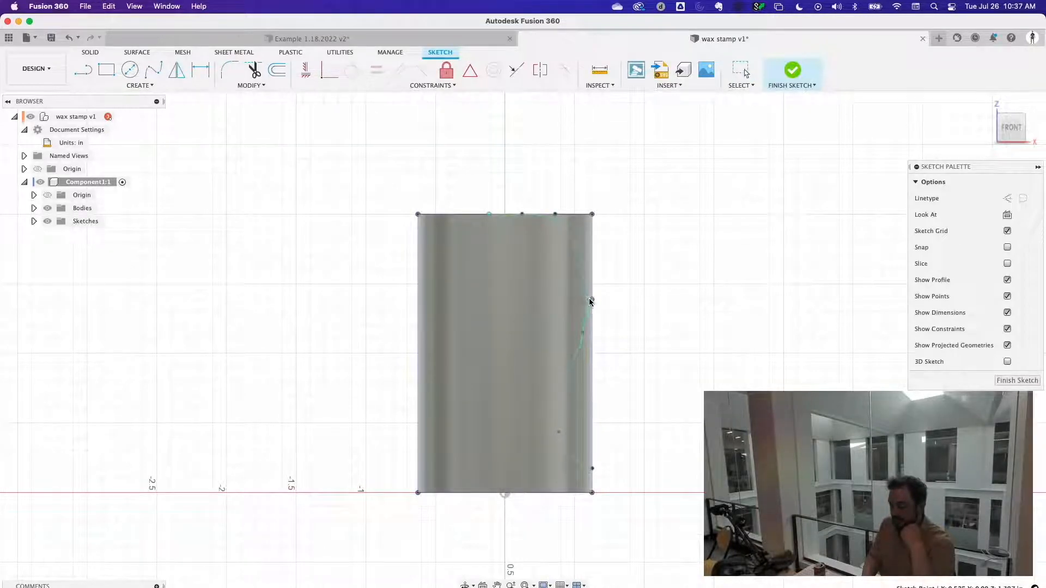
pyautogui.click(584, 334)
pyautogui.moveTo(584, 335)
pyautogui.mouseDown()
pyautogui.moveTo(584, 316)
pyautogui.moveTo(589, 345)
pyautogui.mouseUp()
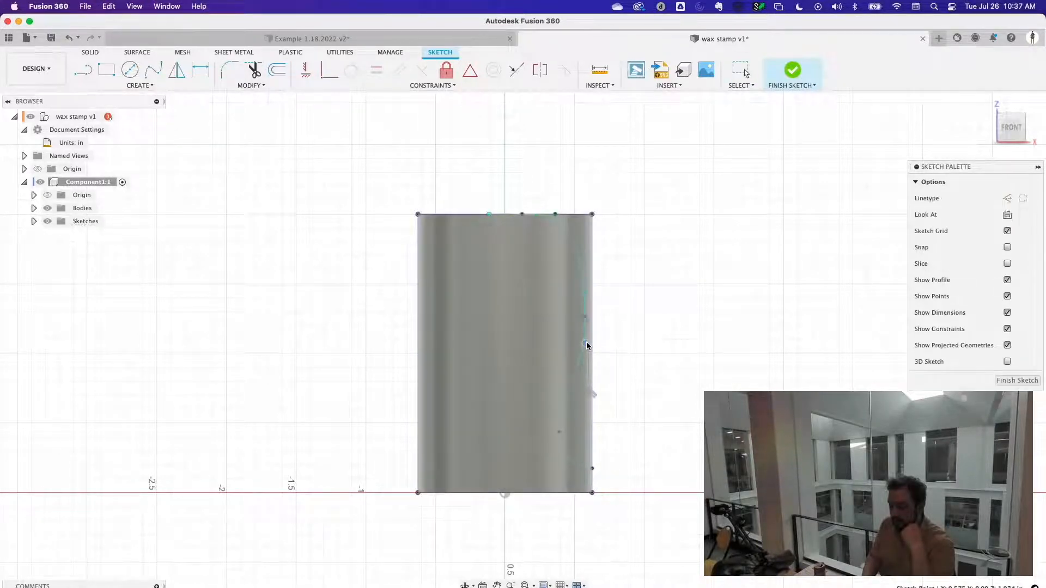
# - Align the tangent at the spline's lower middle point vertically and finish the profile sketch
pyautogui.click(559, 432)
pyautogui.click(557, 406)
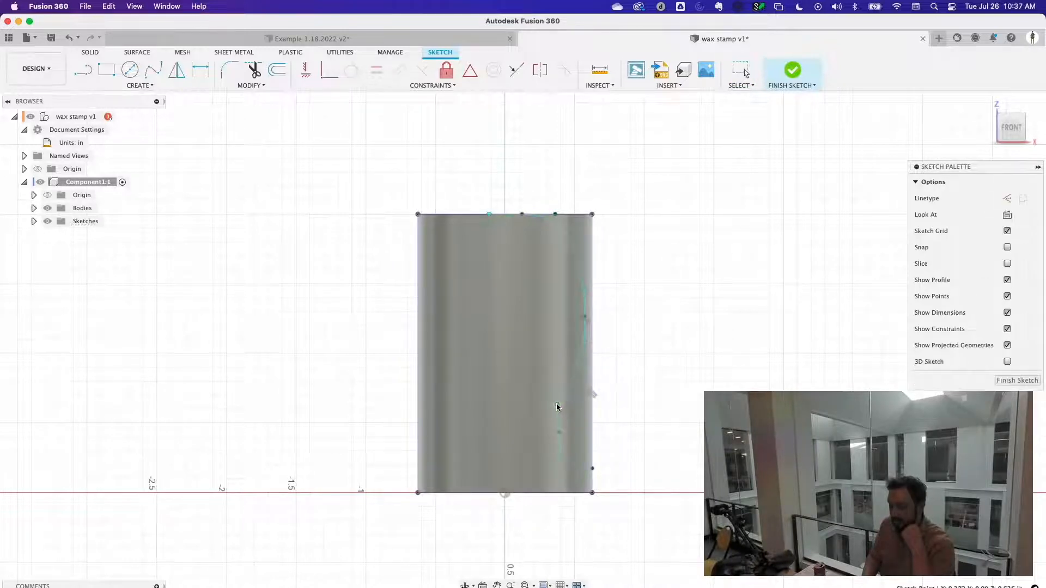
pyautogui.moveTo(568, 407)
pyautogui.mouseDown()
pyautogui.moveTo(594, 409)
pyautogui.moveTo(561, 404)
pyautogui.mouseUp()
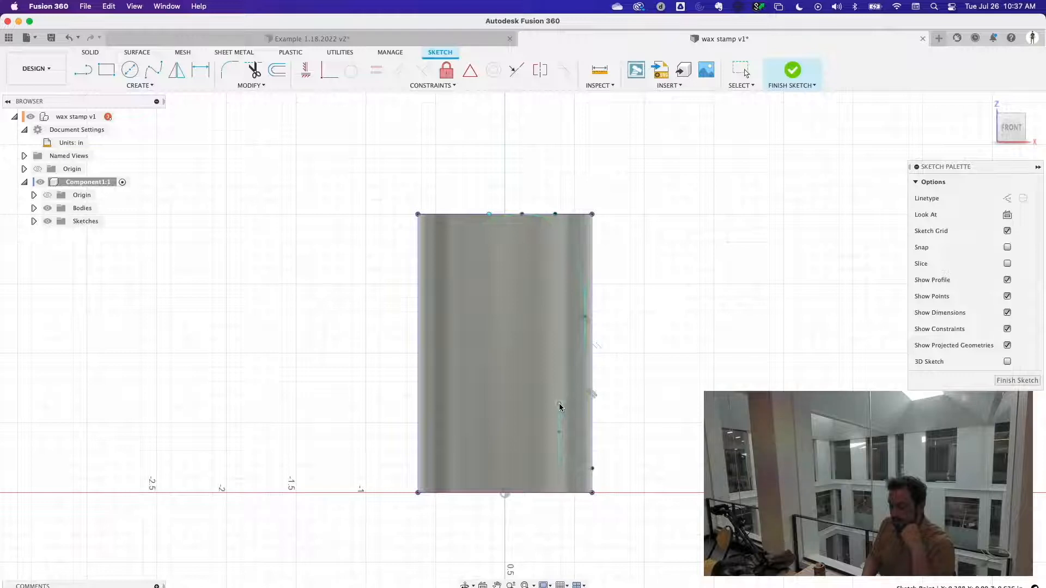
pyautogui.click(635, 419)
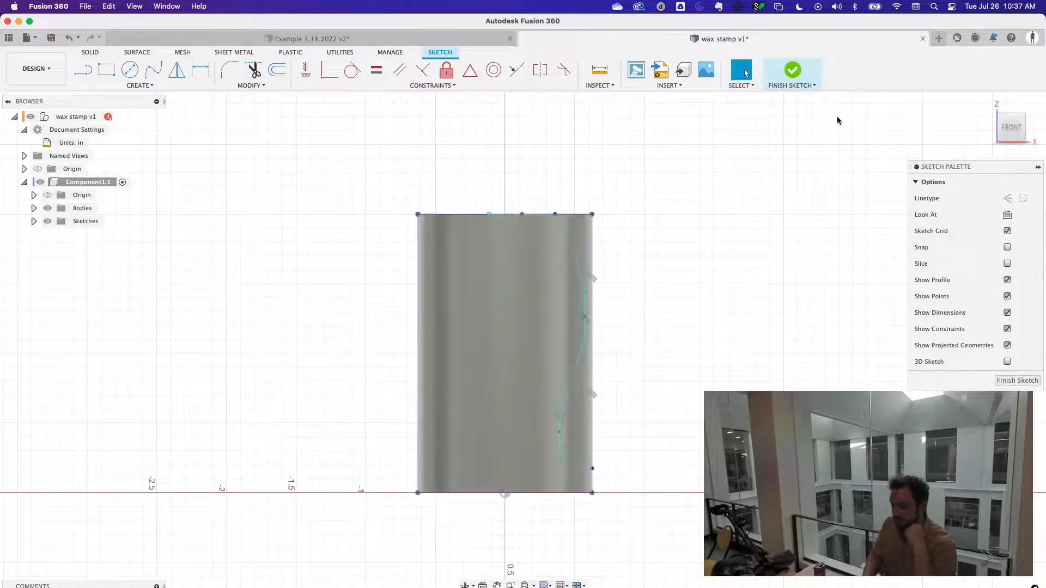
pyautogui.click(793, 71)
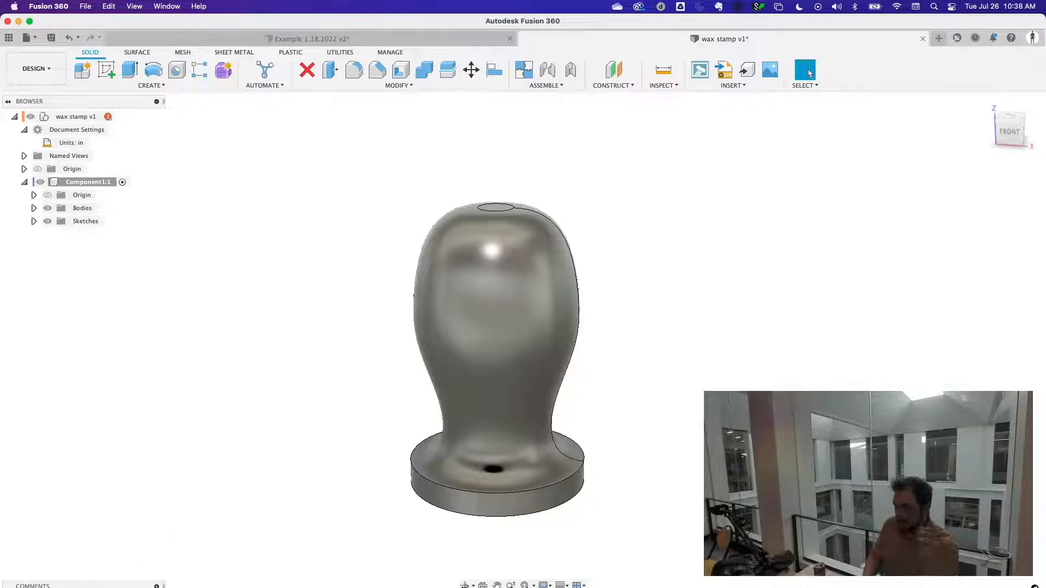
# - Examine how the sketches, extrude and revolve in the design history relate to the component's body and sketches
pyautogui.click(94, 587)
pyautogui.click(82, 587)
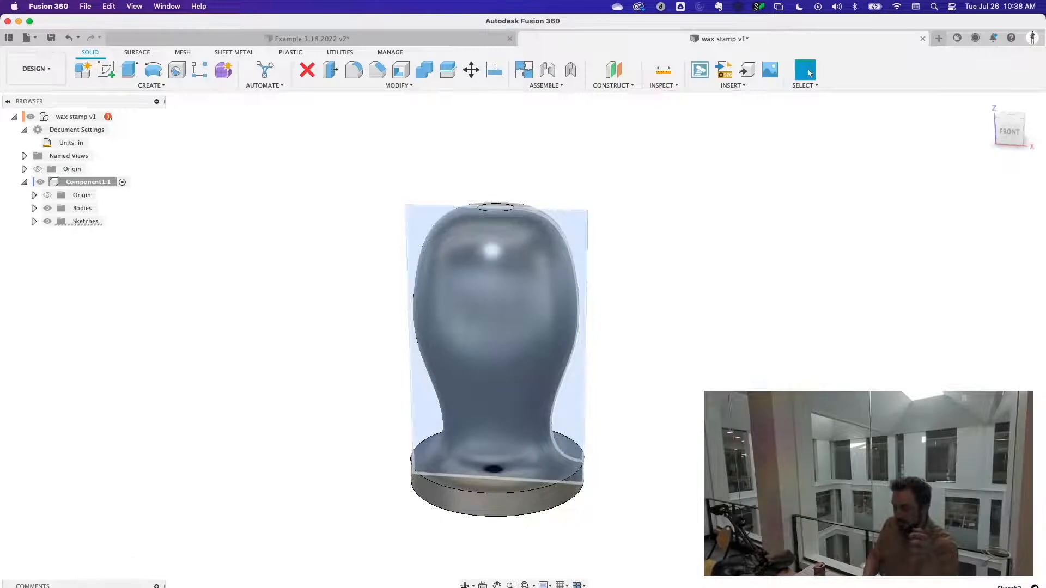
pyautogui.click(94, 587)
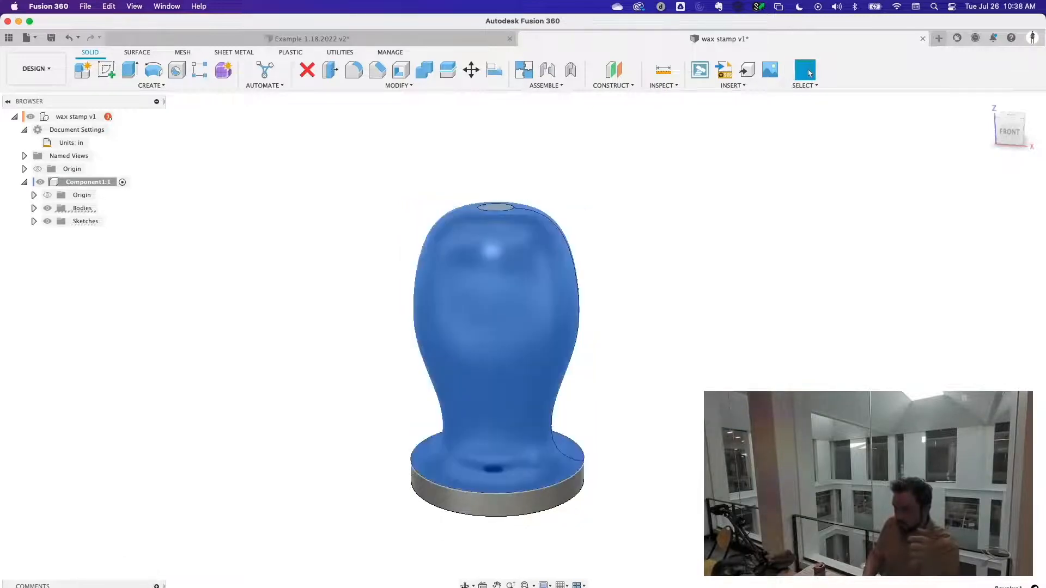
pyautogui.click(788, 315)
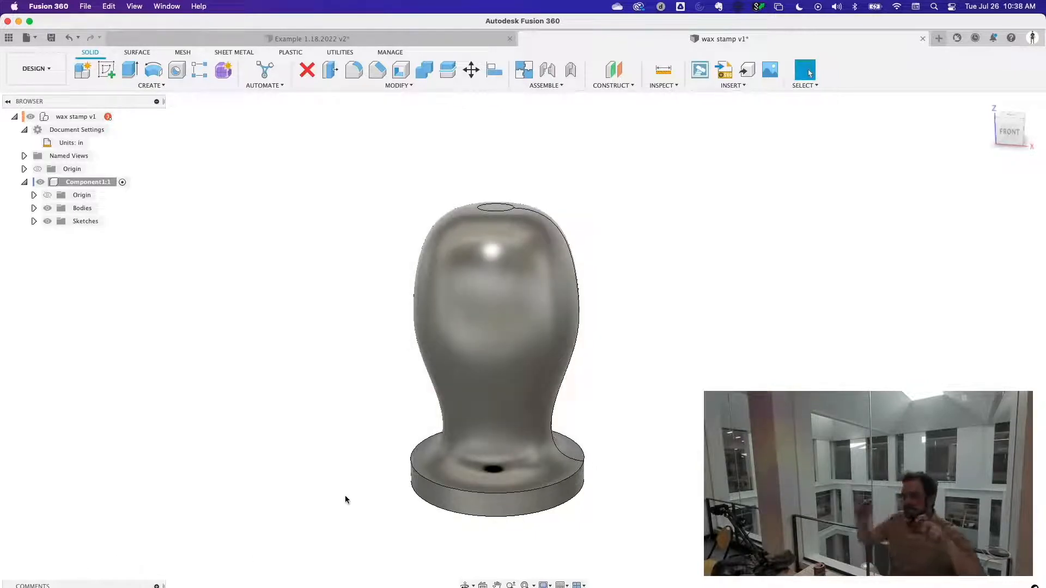
pyautogui.click(34, 209)
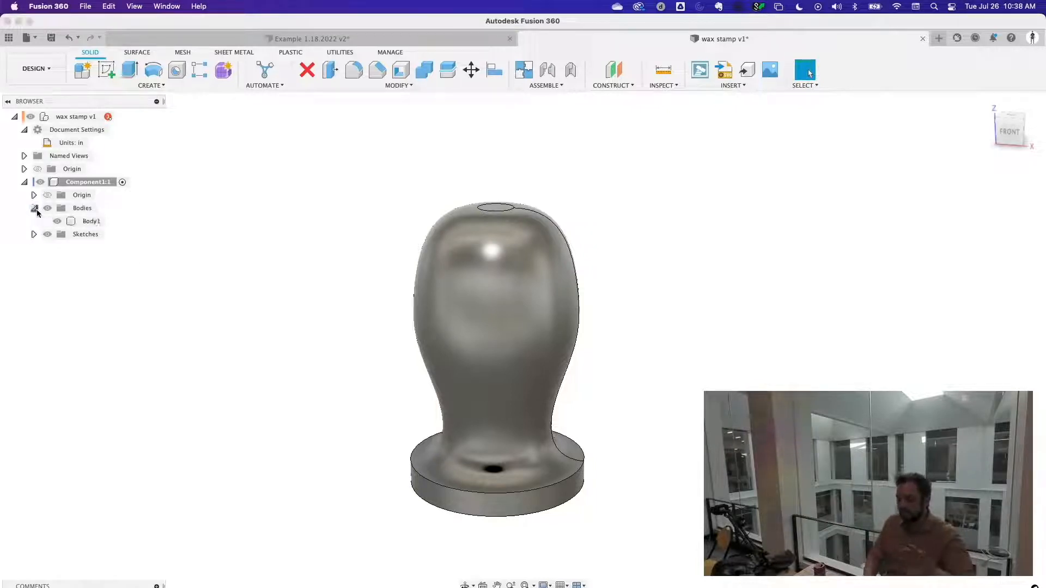
pyautogui.click(34, 235)
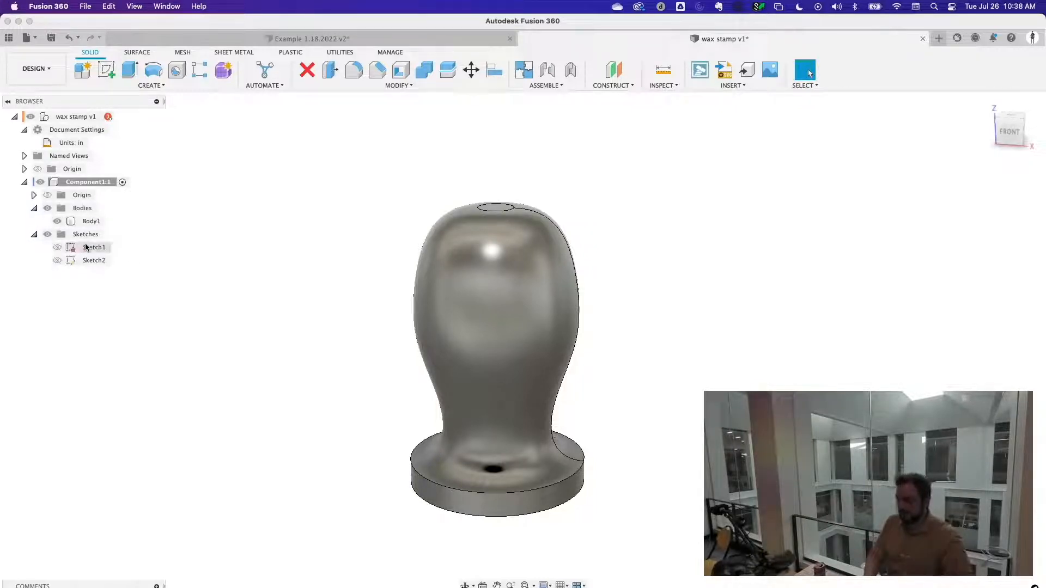
pyautogui.click(94, 261)
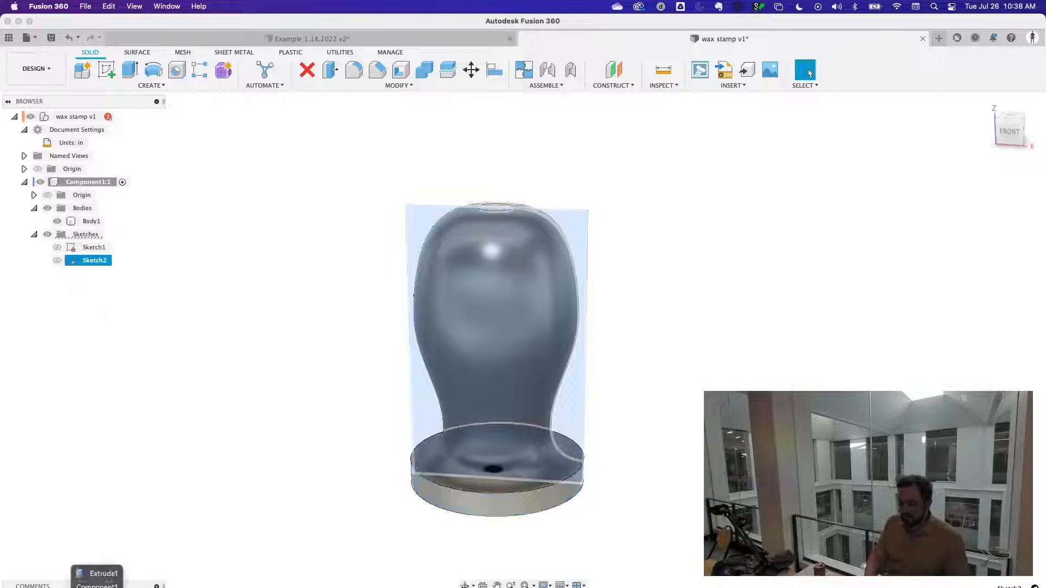
pyautogui.click(98, 587)
pyautogui.click(124, 587)
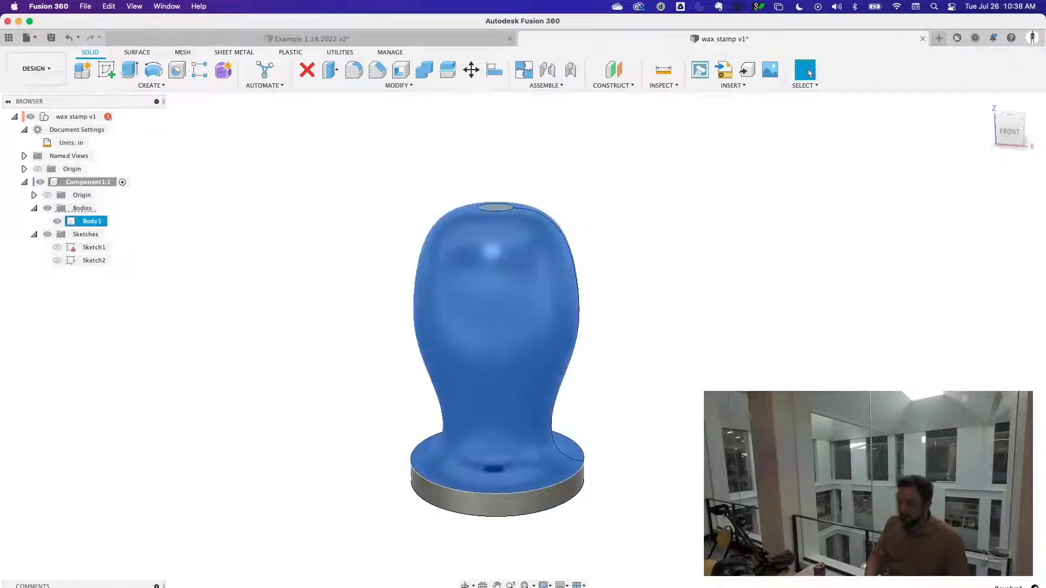
pyautogui.click(81, 221)
pyautogui.click(75, 224)
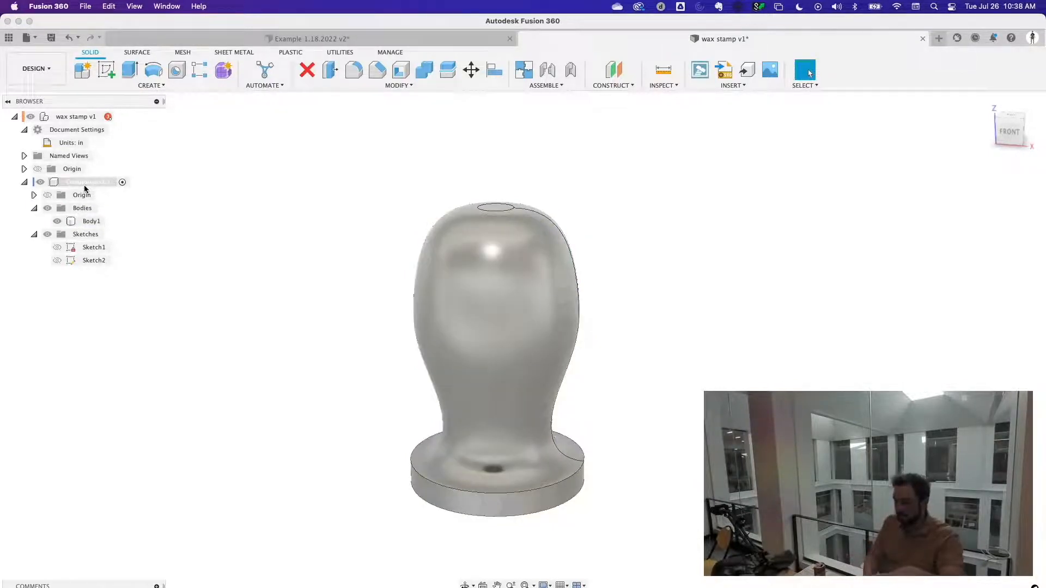
# - Open the handle's spline profile sketch, Sketch2, for editing
pyautogui.keyDown('shift'); pyautogui.moveTo(650, 329); pyautogui.dragTo(670, 315, button='middle'); pyautogui.keyUp('shift')
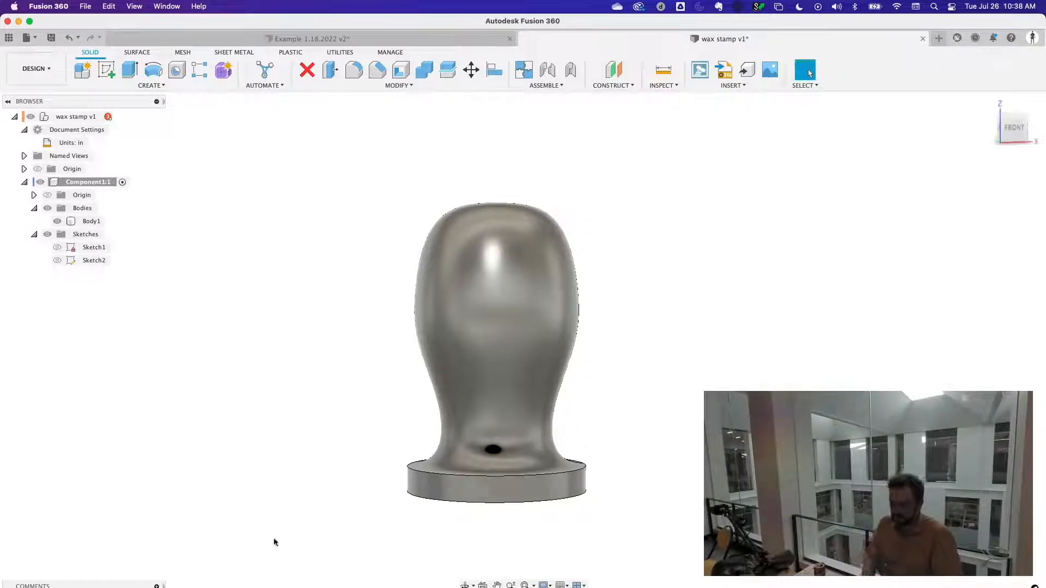
pyautogui.click(93, 259)
pyautogui.rightClick(117, 475)
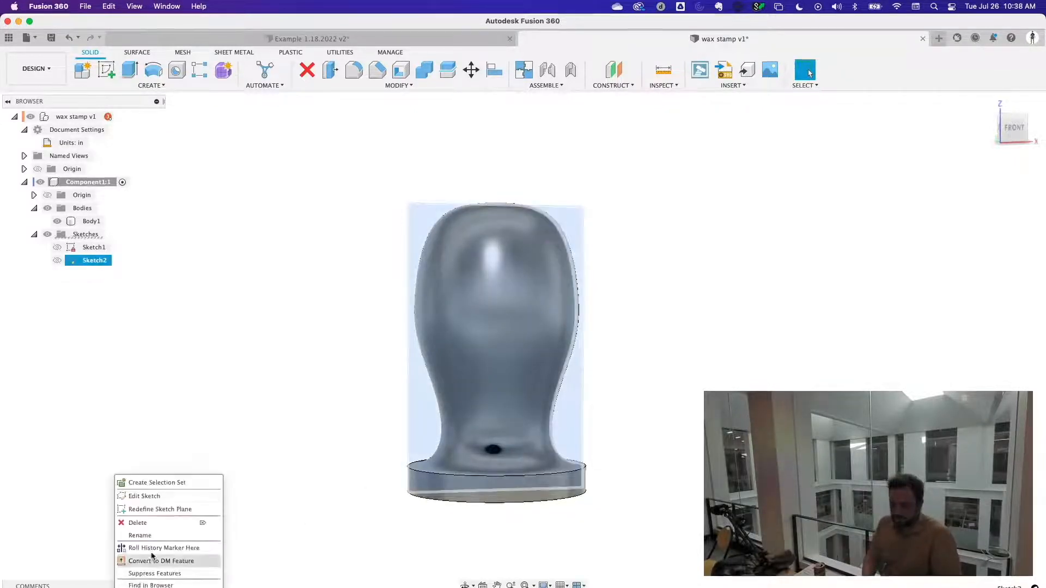
pyautogui.click(148, 497)
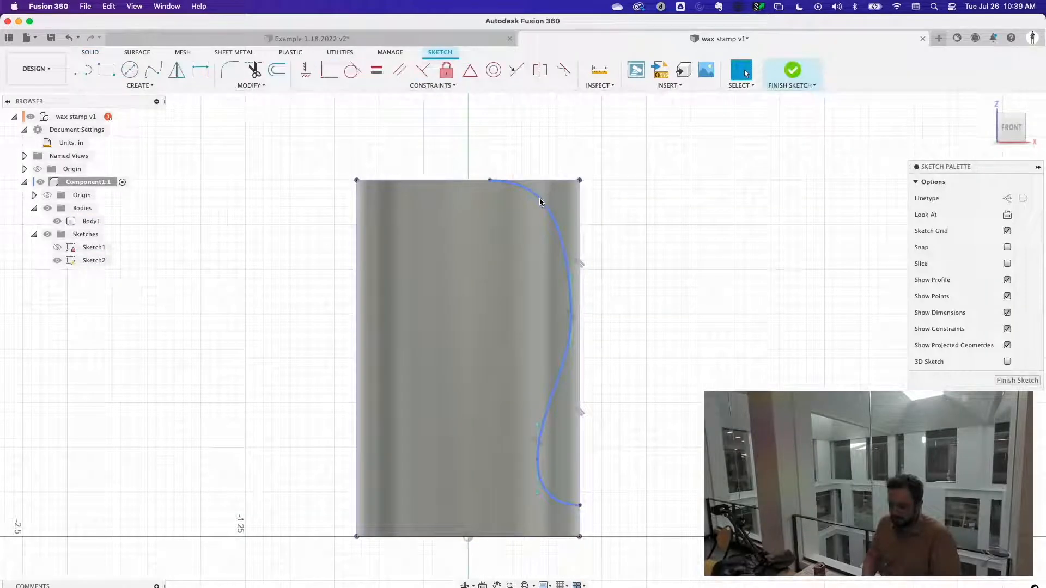
# - Remove the alignment constraints on the tangent handles at the spline's upper end and its two middle points
pyautogui.click(539, 202)
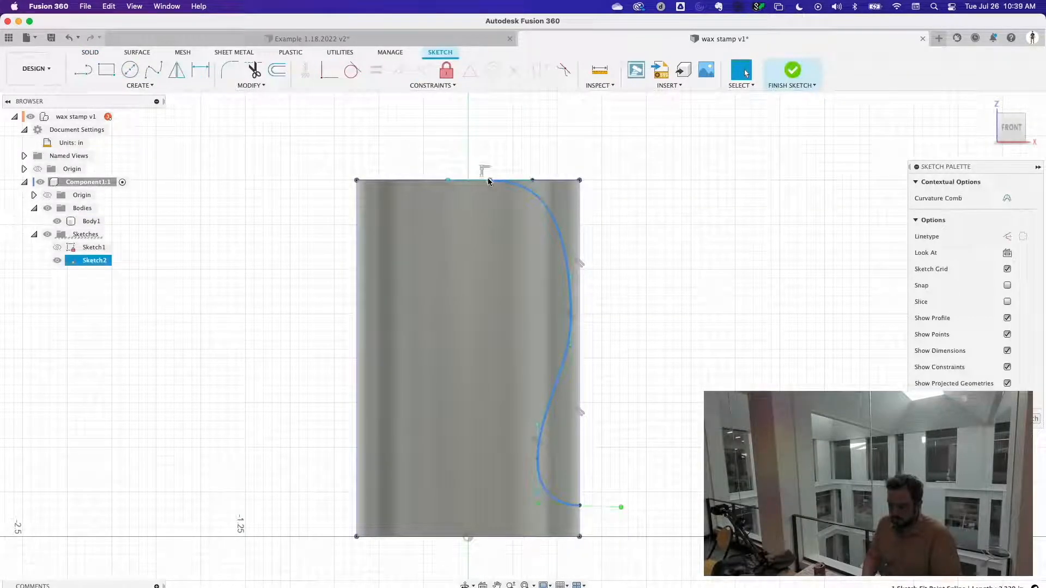
pyautogui.click(485, 170)
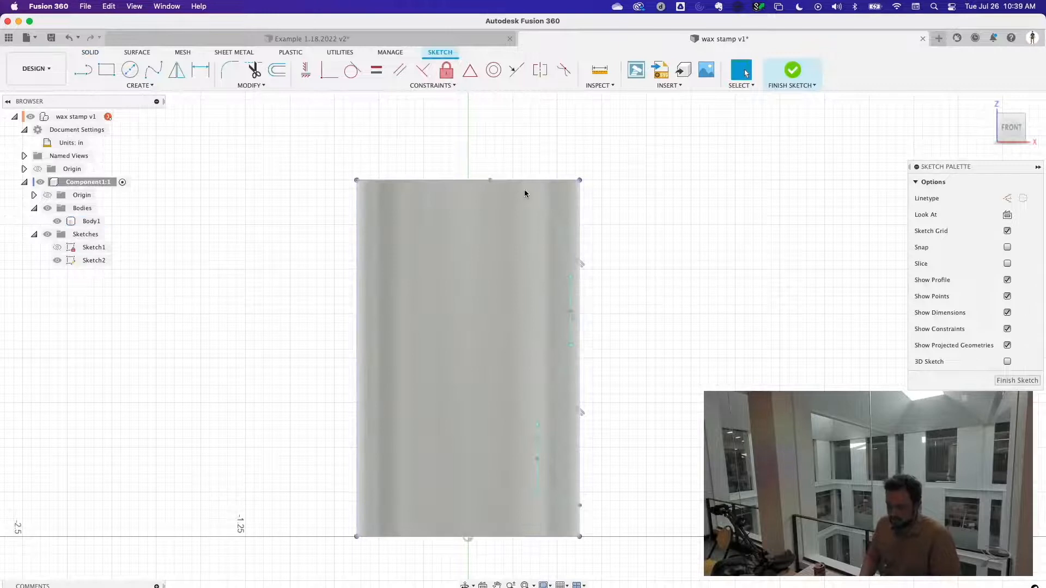
pyautogui.click(526, 190)
pyautogui.click(571, 310)
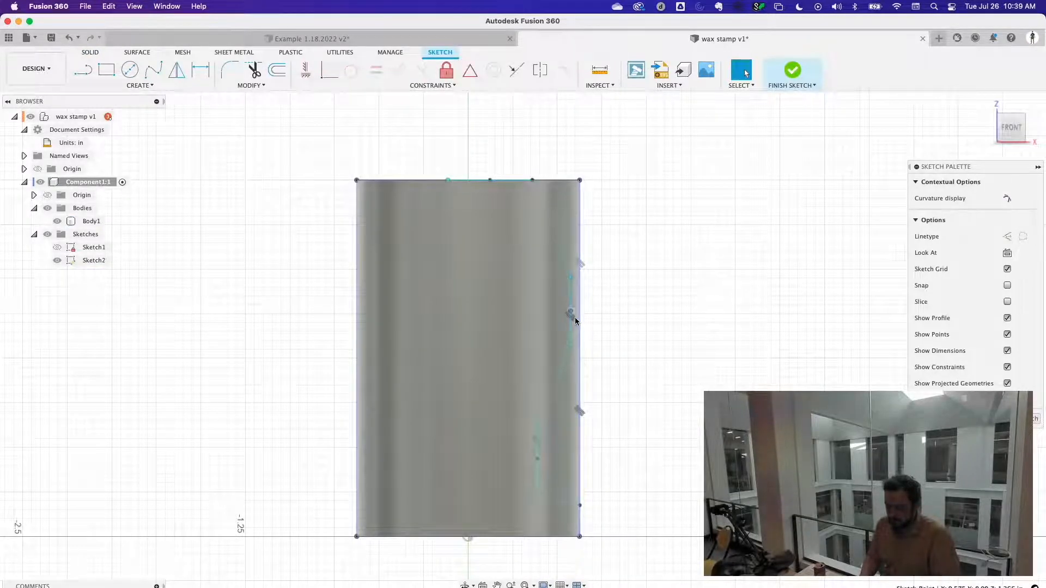
pyautogui.click(572, 318)
pyautogui.press('Delete')
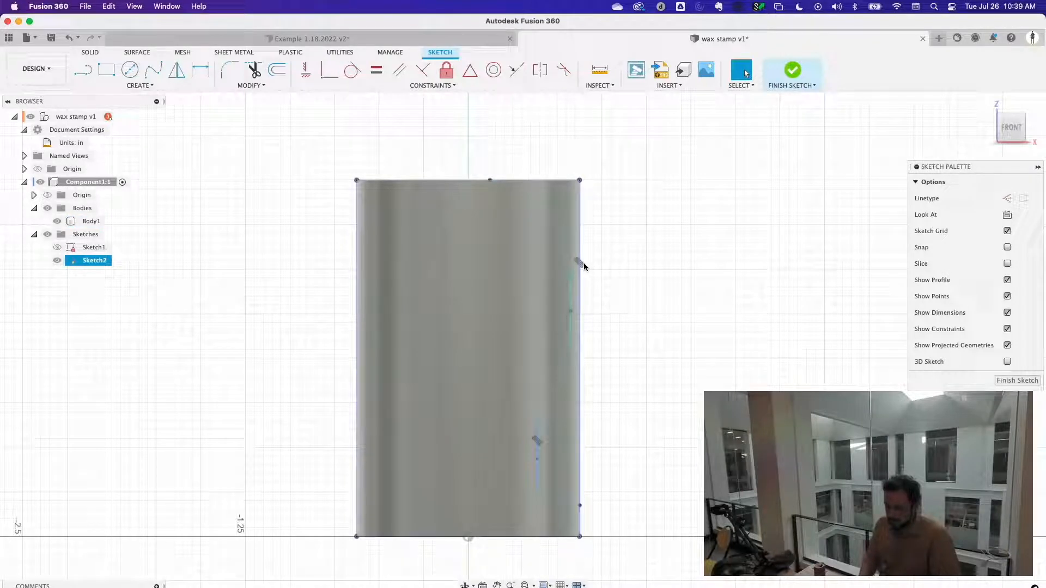
pyautogui.press('super+z')
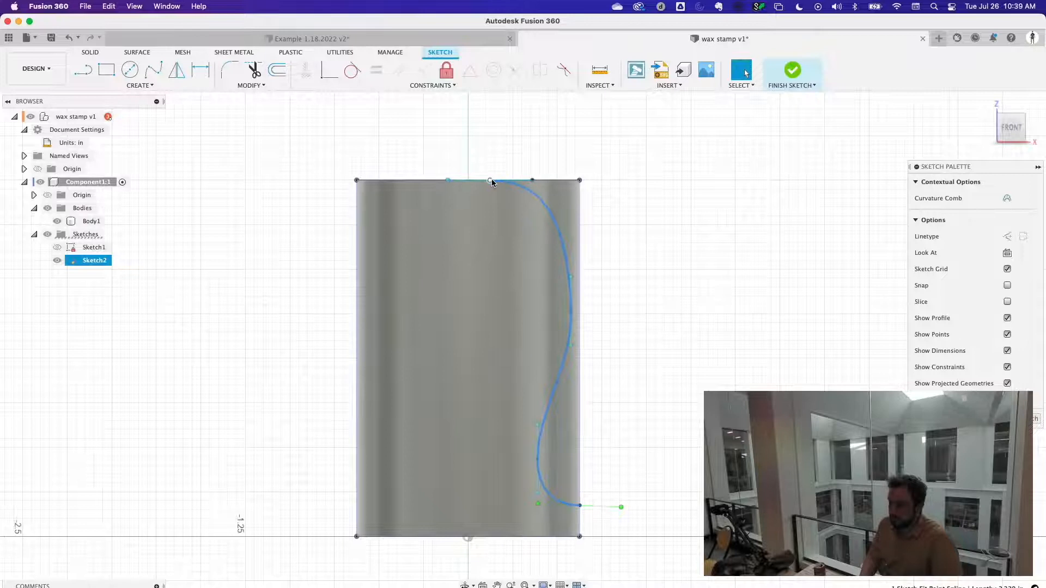
# - Slide the spline's upper end to about 0.155 in from the axis and its lower end to about 0.16 in above the base
pyautogui.moveTo(491, 181); pyautogui.dragTo(488, 202)
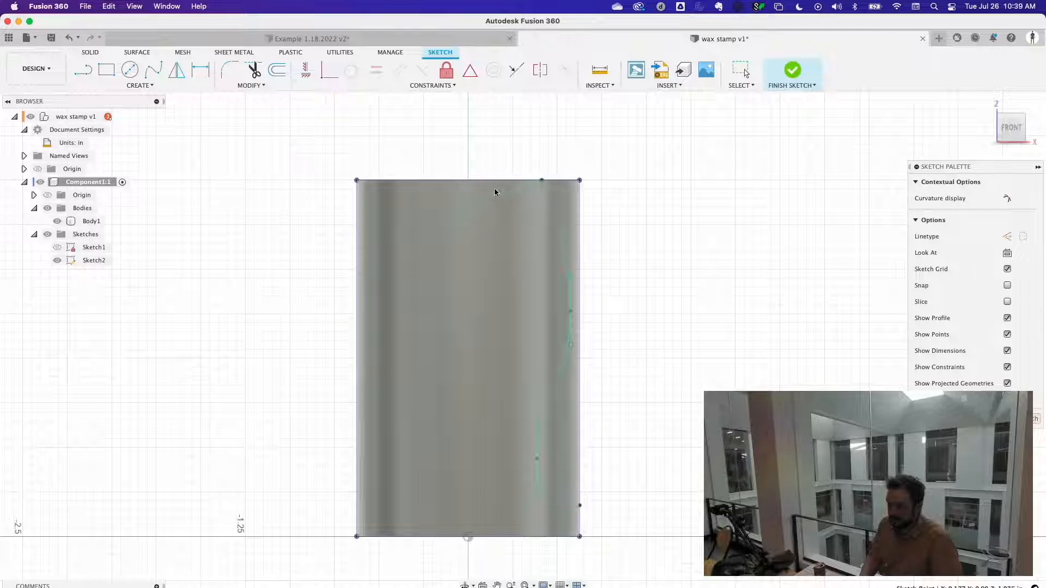
pyautogui.moveTo(496, 186); pyautogui.dragTo(494, 187)
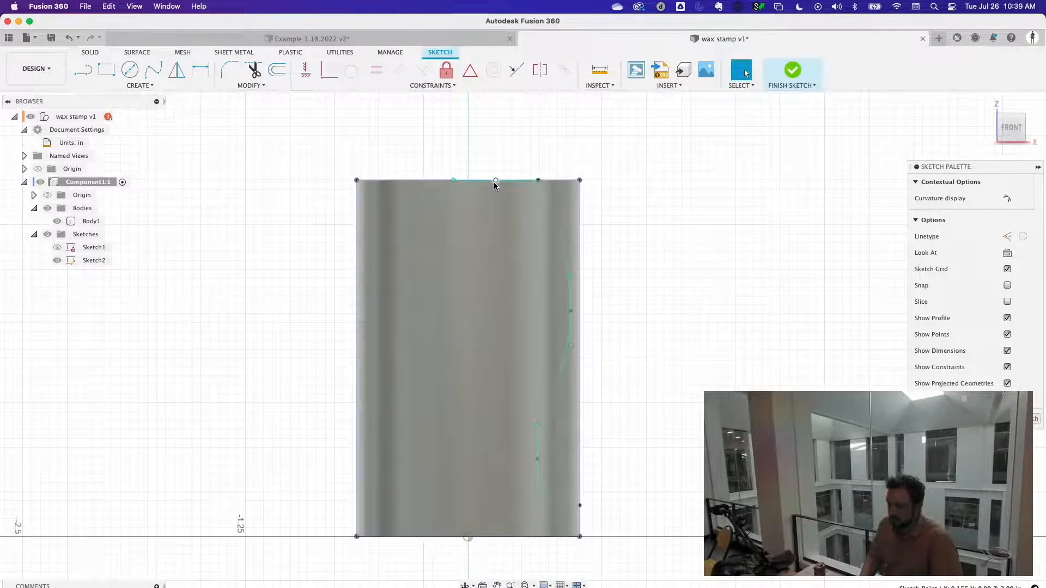
pyautogui.click(579, 507)
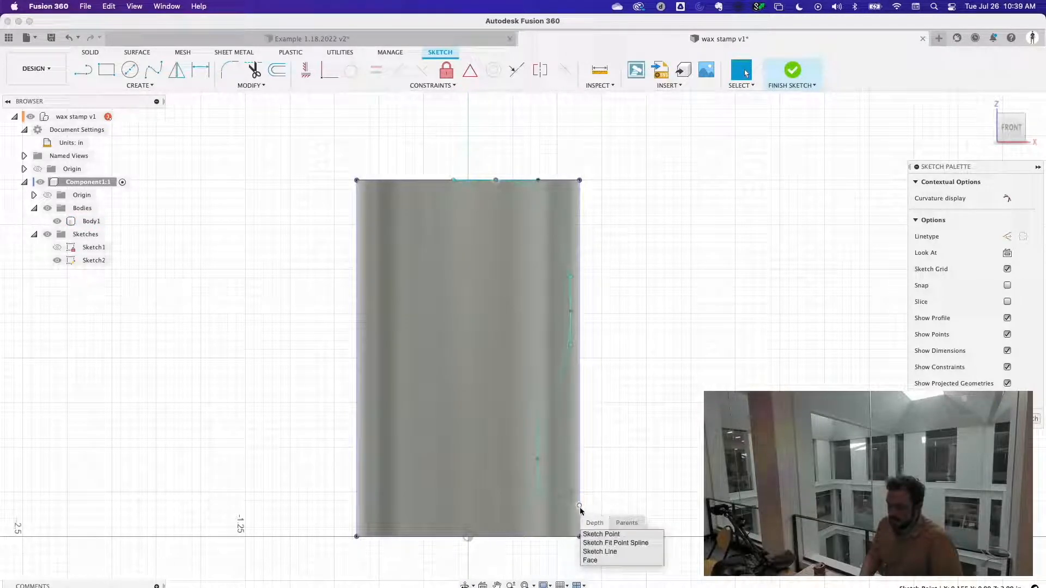
pyautogui.click(586, 504)
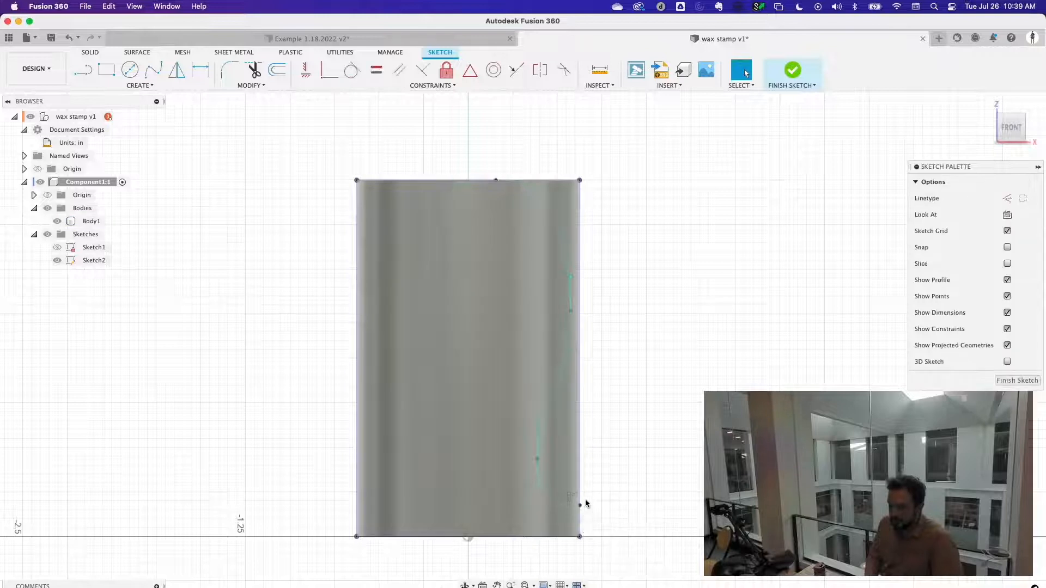
pyautogui.click(586, 501)
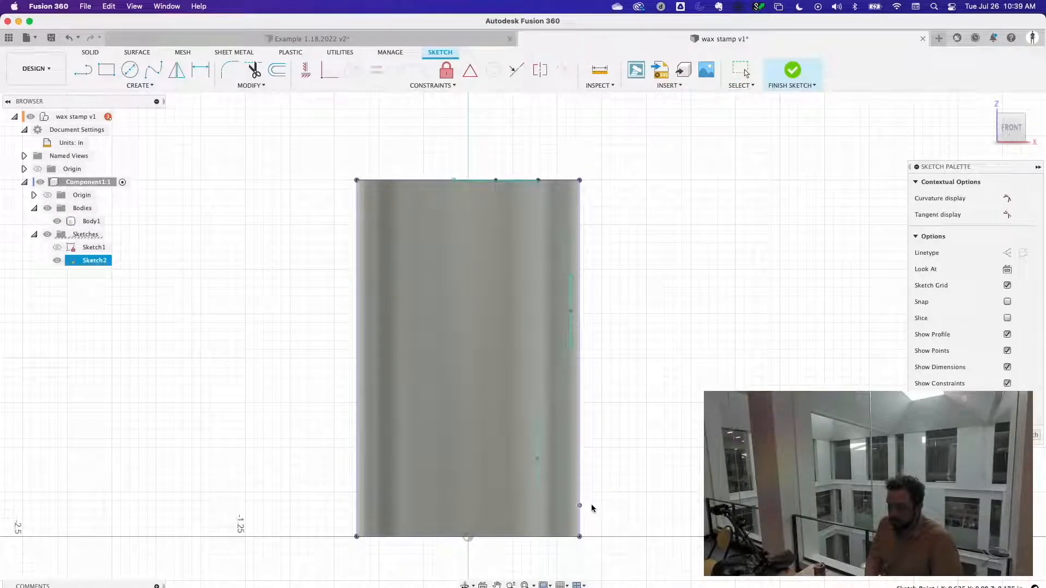
pyautogui.moveTo(591, 504); pyautogui.dragTo(593, 506)
pyautogui.click(579, 507)
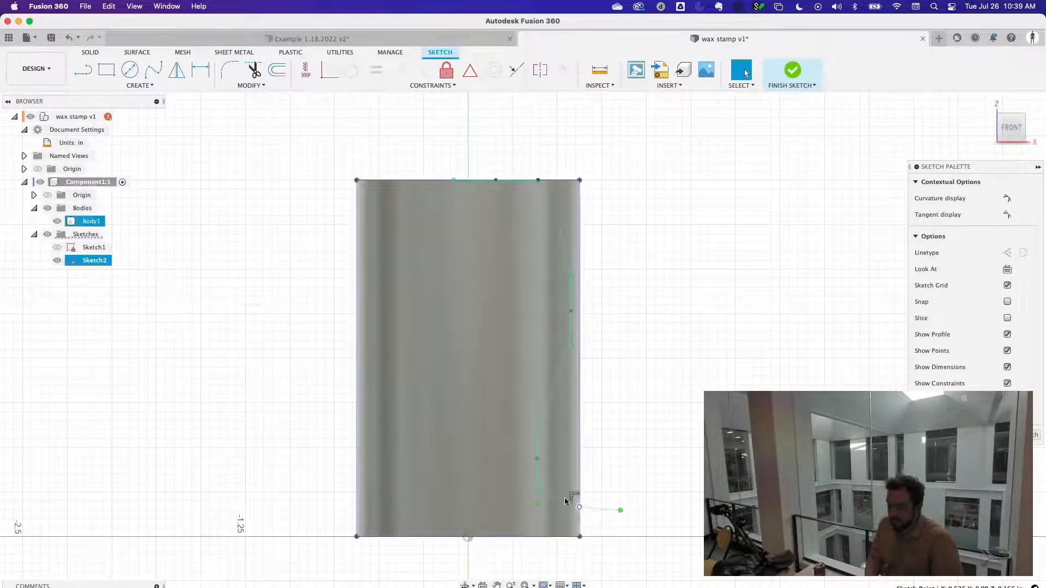
pyautogui.click(573, 497)
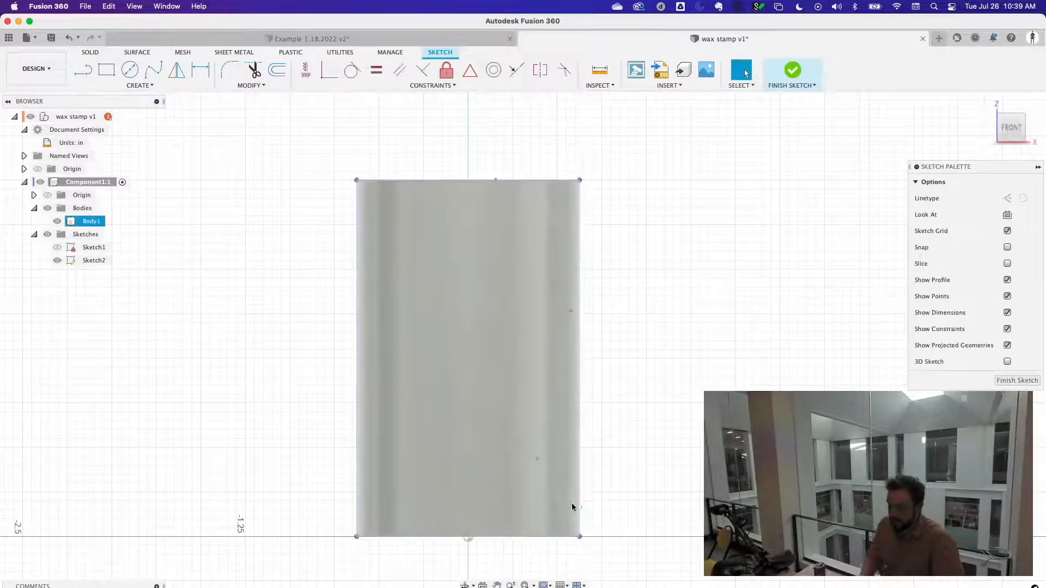
pyautogui.click(576, 506)
pyautogui.moveTo(580, 510); pyautogui.dragTo(584, 511)
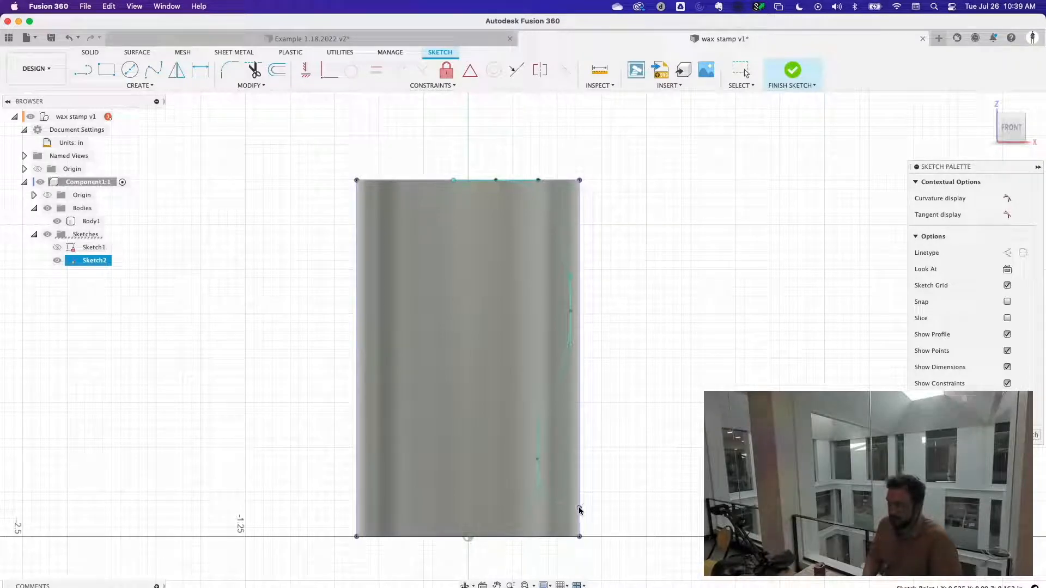
pyautogui.moveTo(578, 510); pyautogui.dragTo(578, 510)
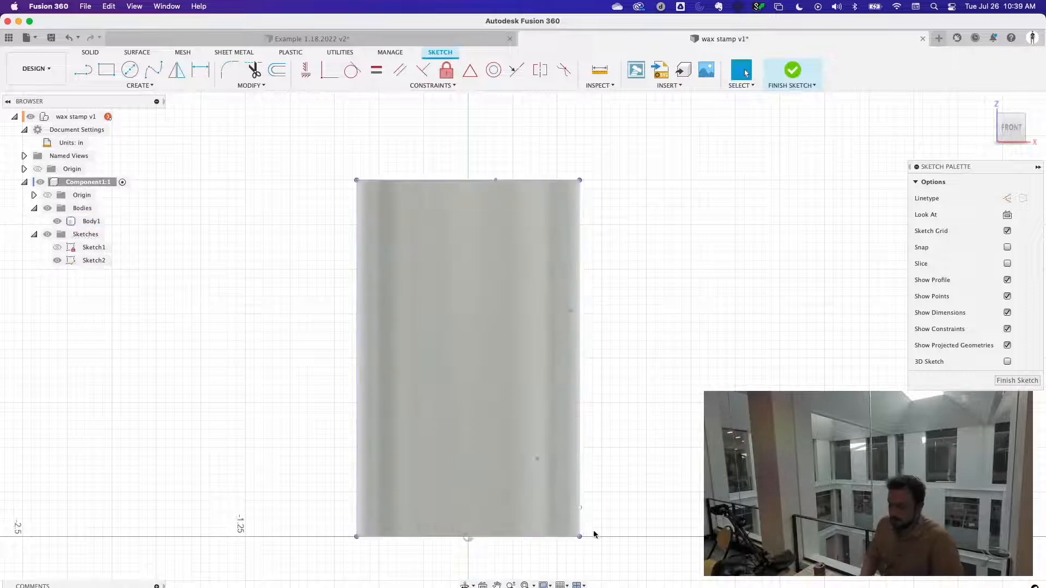
# - Try to apply a Coincident constraint between the spline's lower end point and the outline's adjacent vertical edge
pyautogui.click(581, 511)
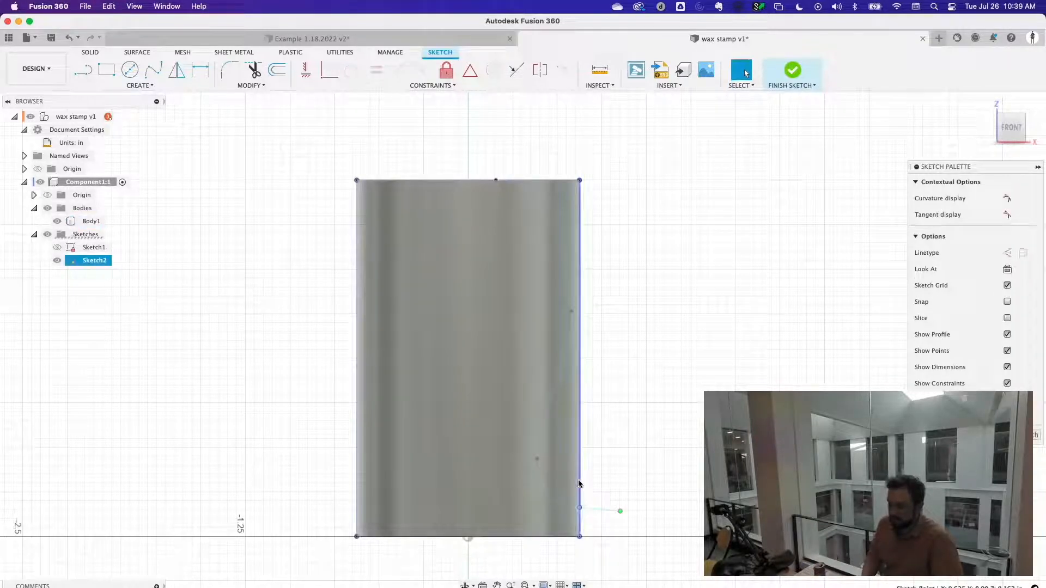
pyautogui.click(579, 482)
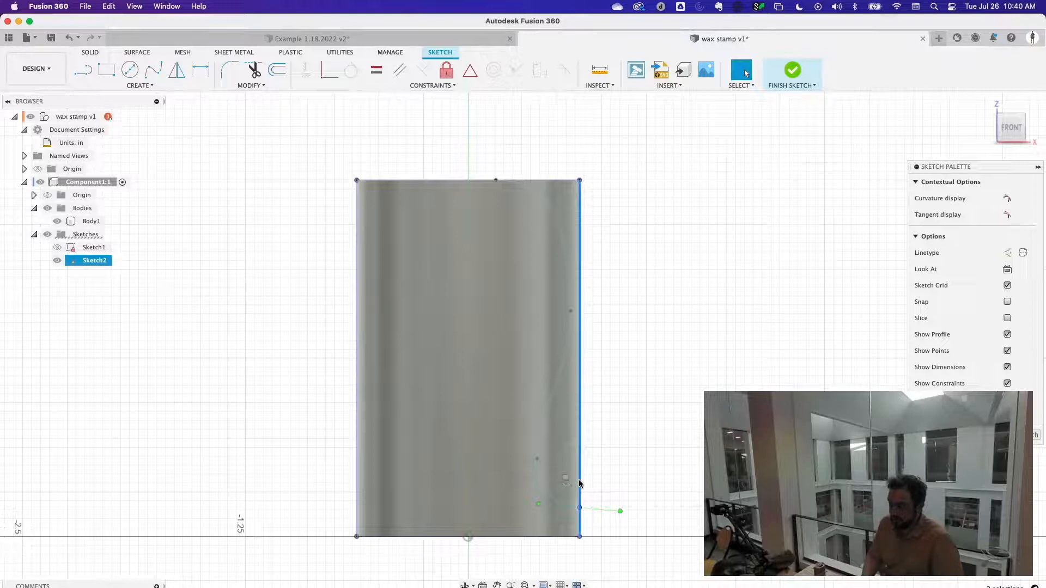
pyautogui.click(322, 74)
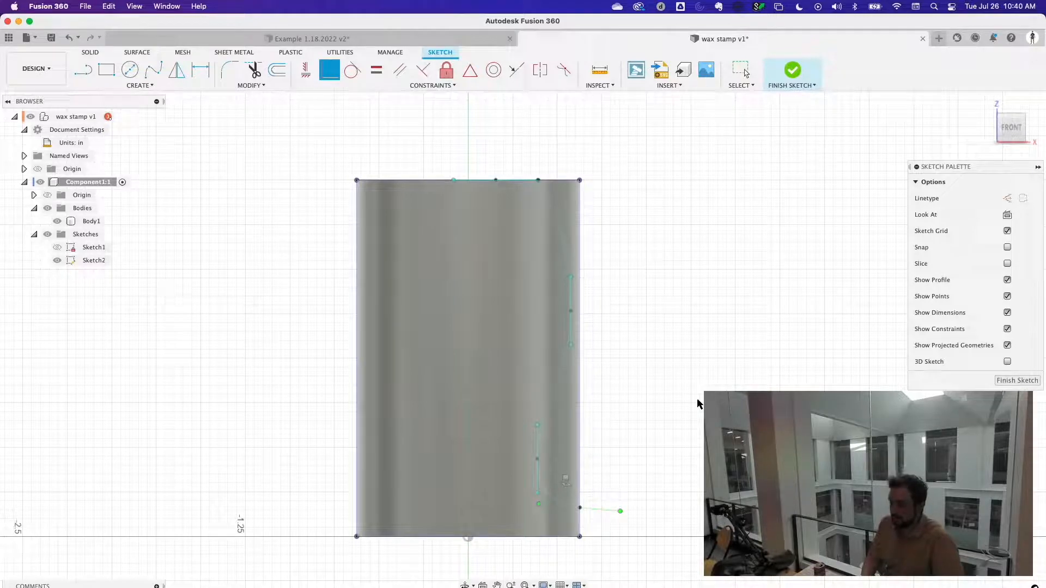
pyautogui.click(580, 508)
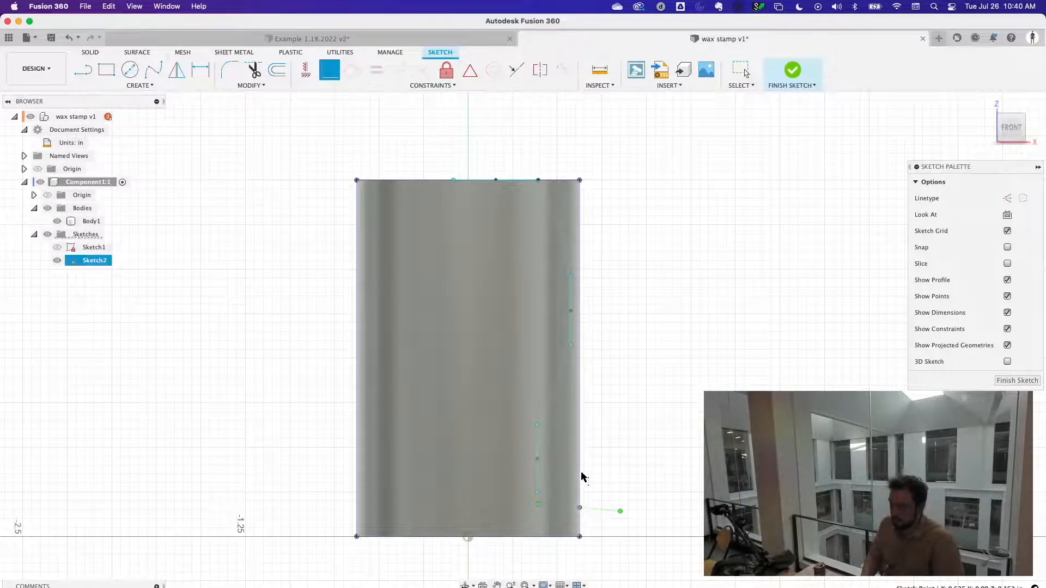
pyautogui.press('Escape')
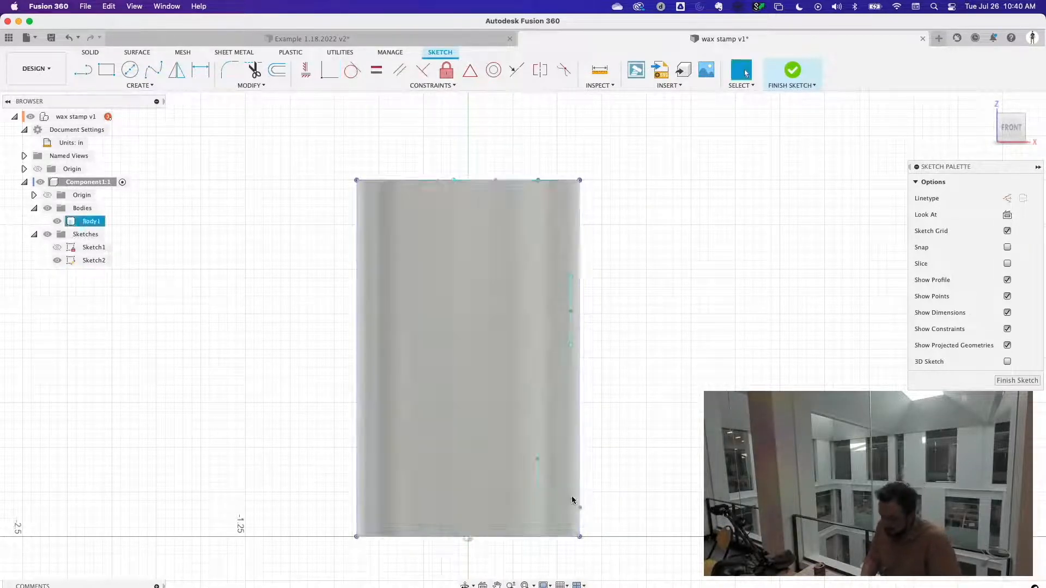
# - Move the spline's lower end point along the outline's vertical edge to about 0.2 in above the base
pyautogui.click(579, 508)
pyautogui.click(610, 508)
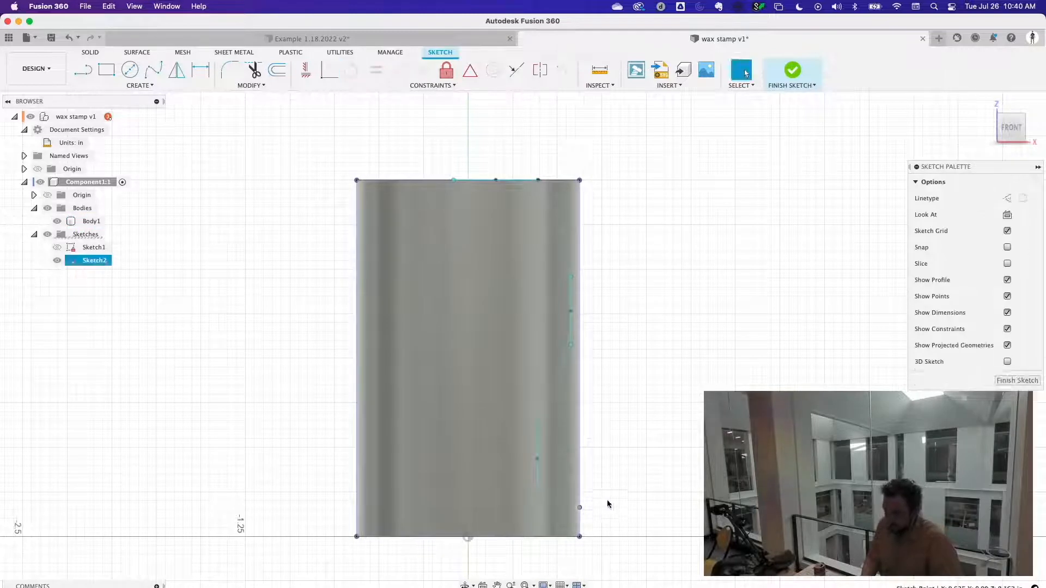
pyautogui.click(579, 508)
pyautogui.moveTo(597, 498); pyautogui.dragTo(601, 514)
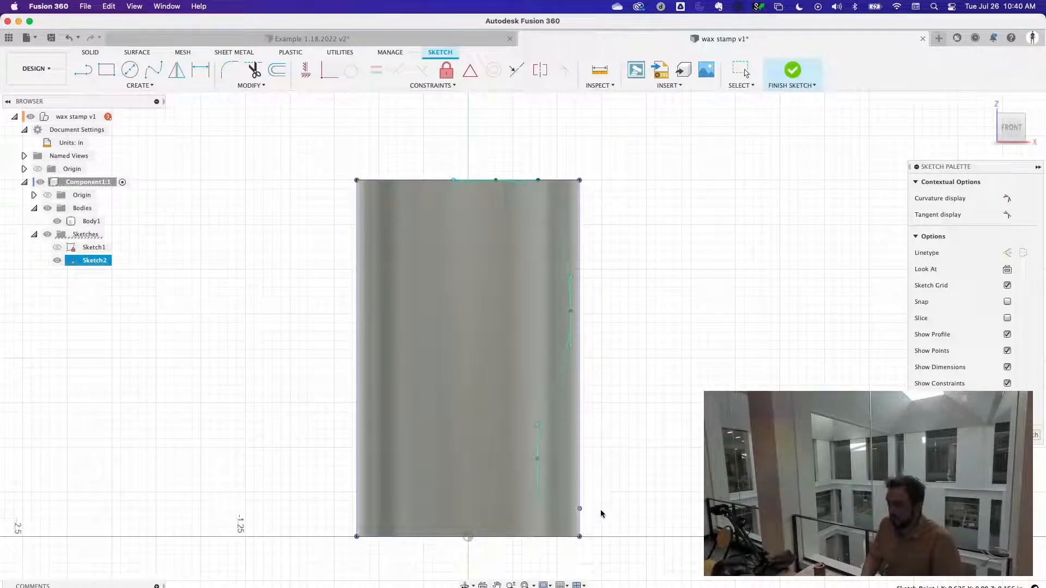
pyautogui.press('Escape')
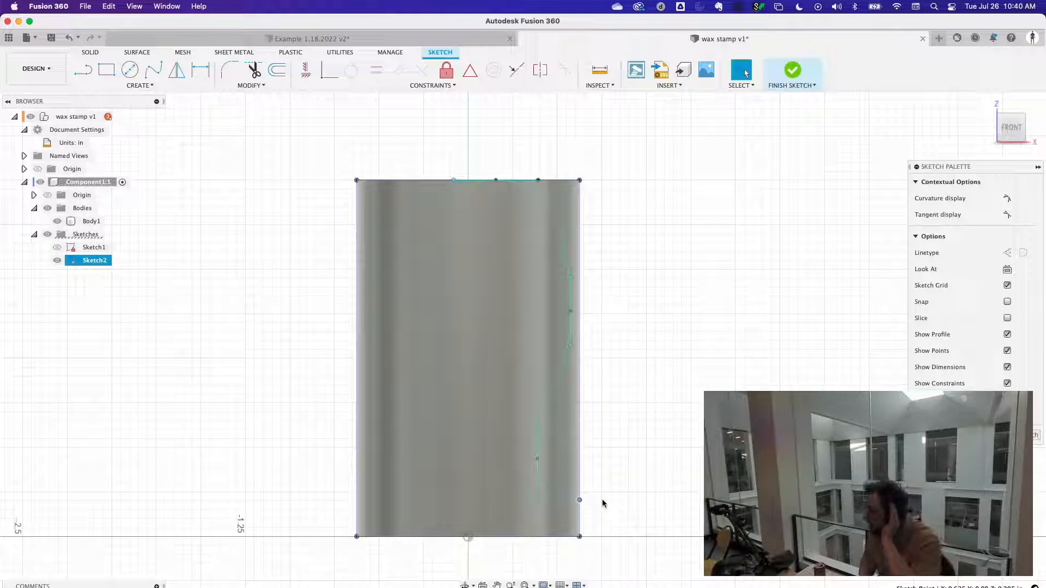
# - Delete the spline and the rectangular outline from the profile sketch
pyautogui.click(696, 265)
pyautogui.click(579, 304)
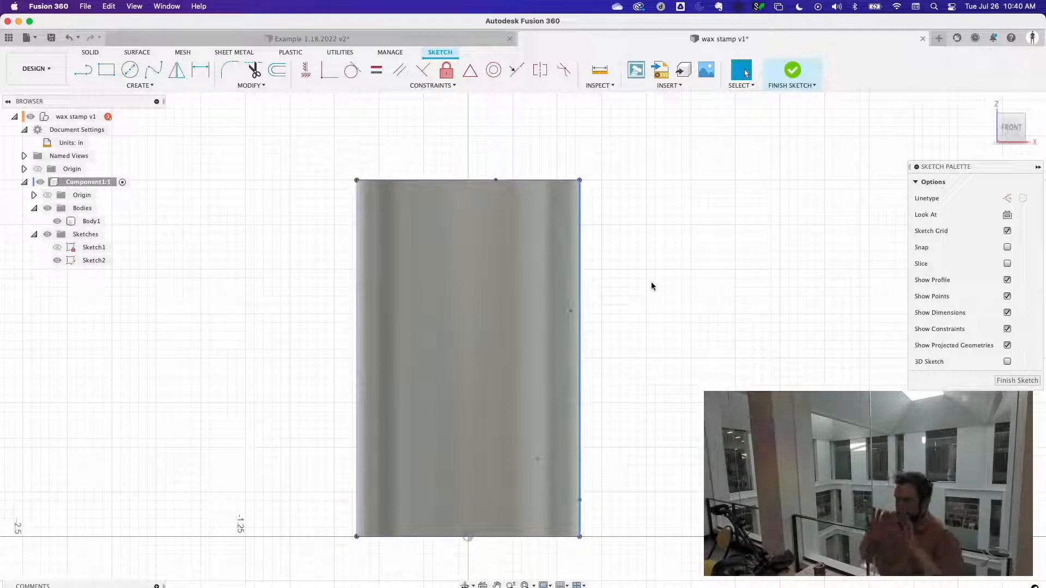
pyautogui.click(652, 282)
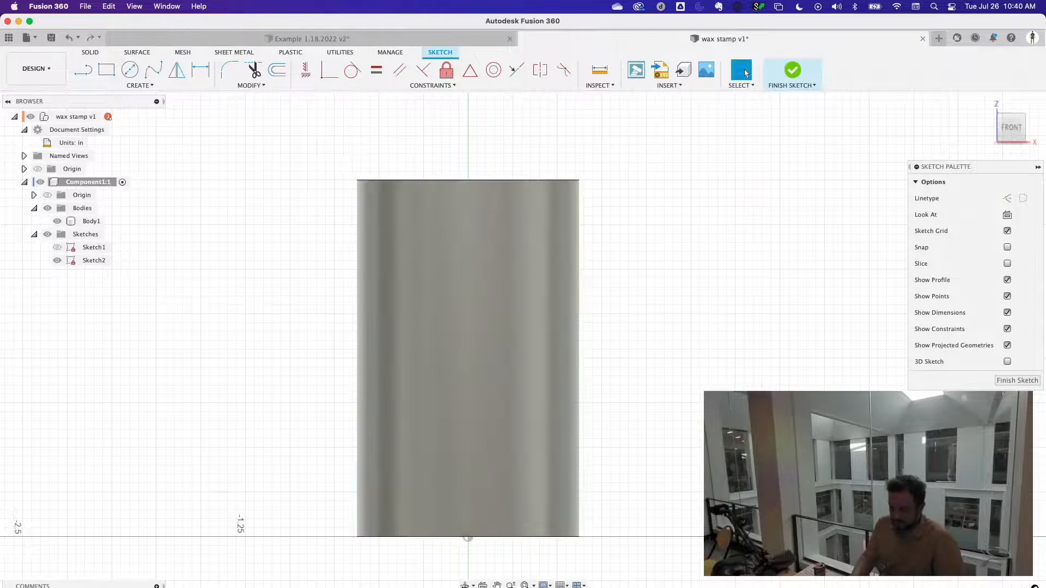
# - Intersect Body1 with the sketch plane to create its rectangular outline, keeping the projection link on
pyautogui.click(148, 86)
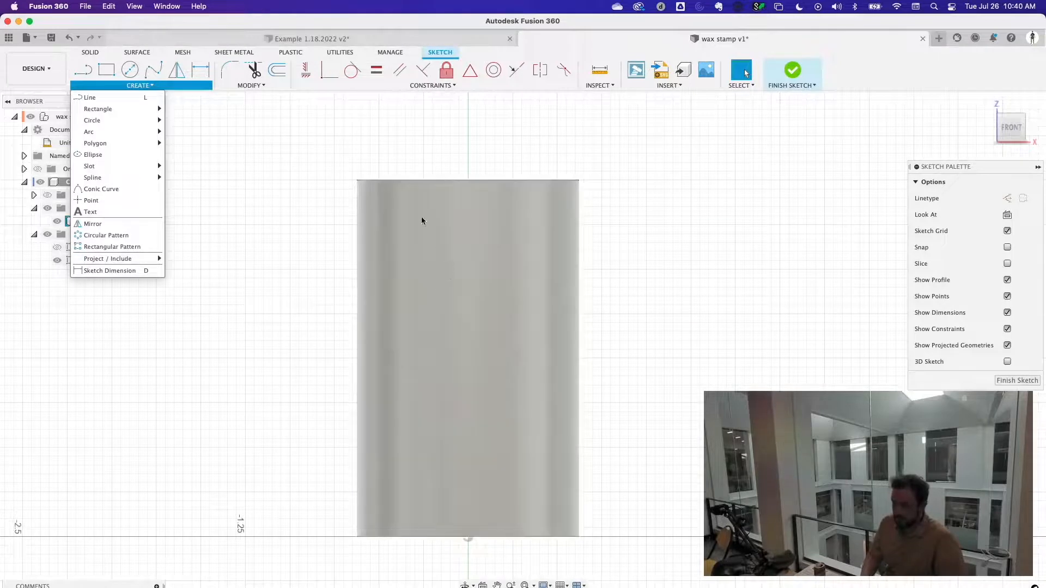
pyautogui.moveTo(131, 263)
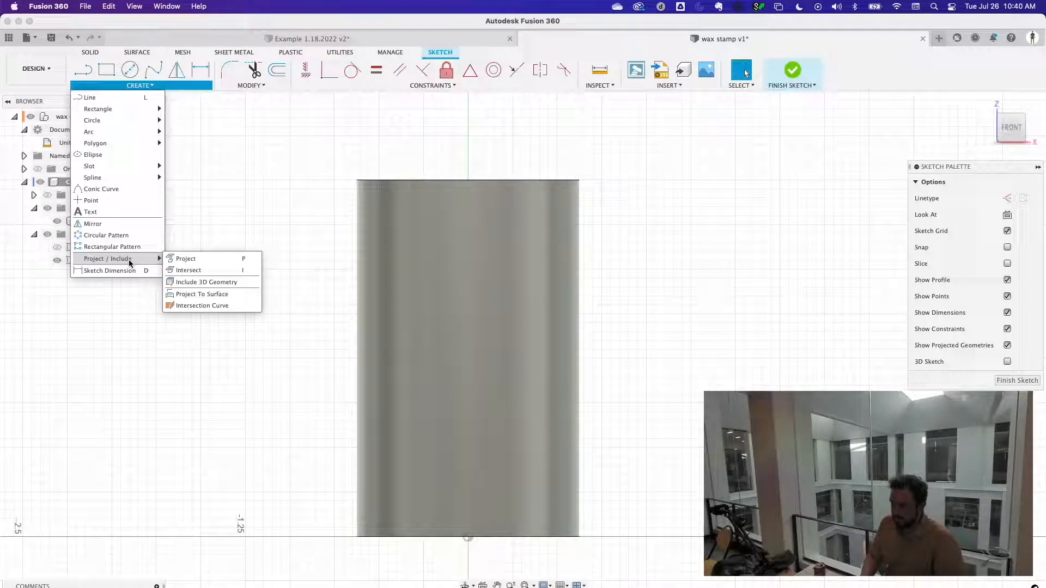
pyautogui.click(195, 272)
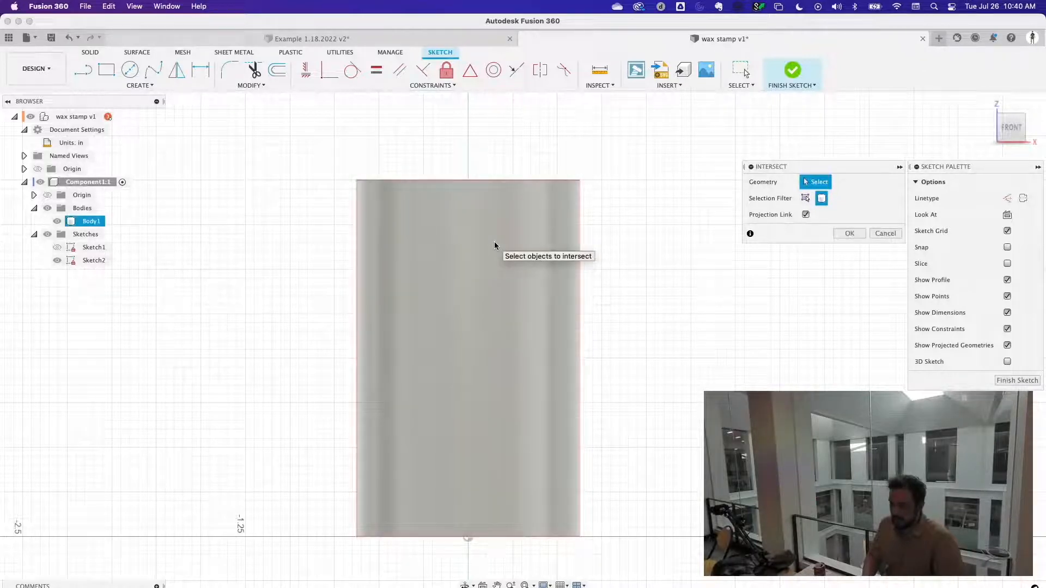
pyautogui.click(495, 245)
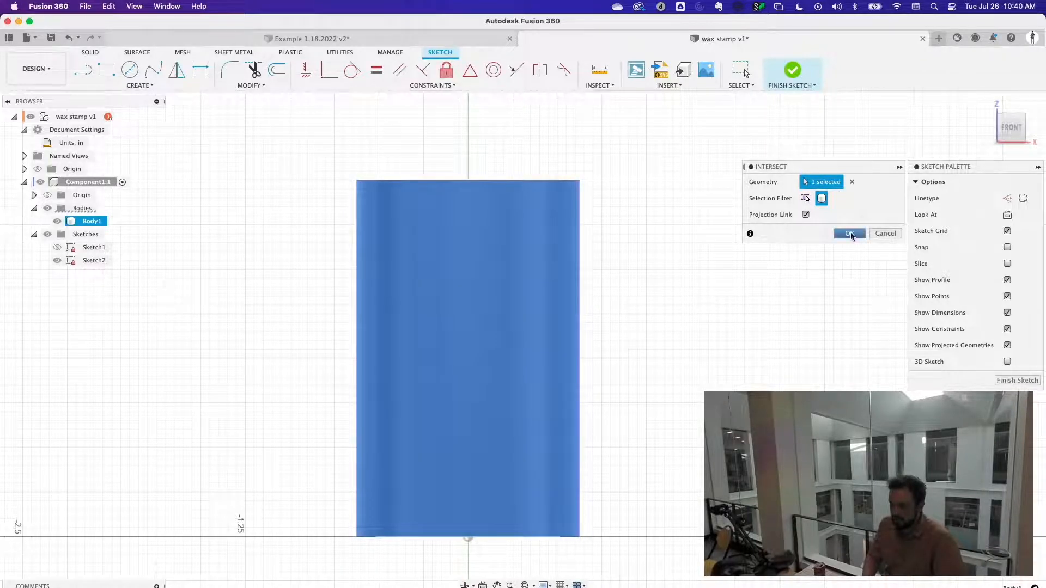
pyautogui.click(849, 234)
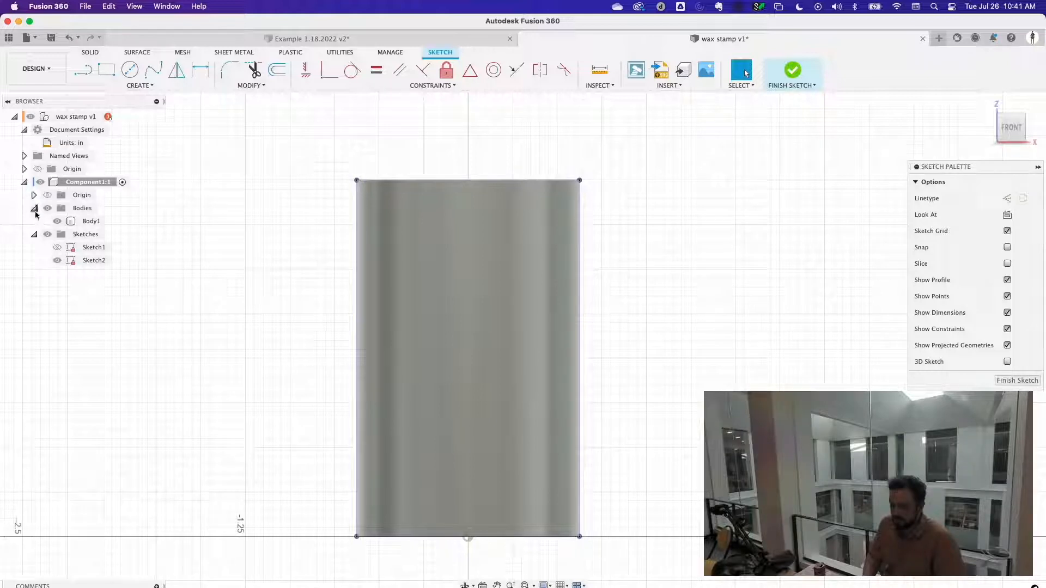
# - Hide Body1 to check the intersected outline on its own, and show the body again
pyautogui.click(82, 220)
pyautogui.click(57, 222)
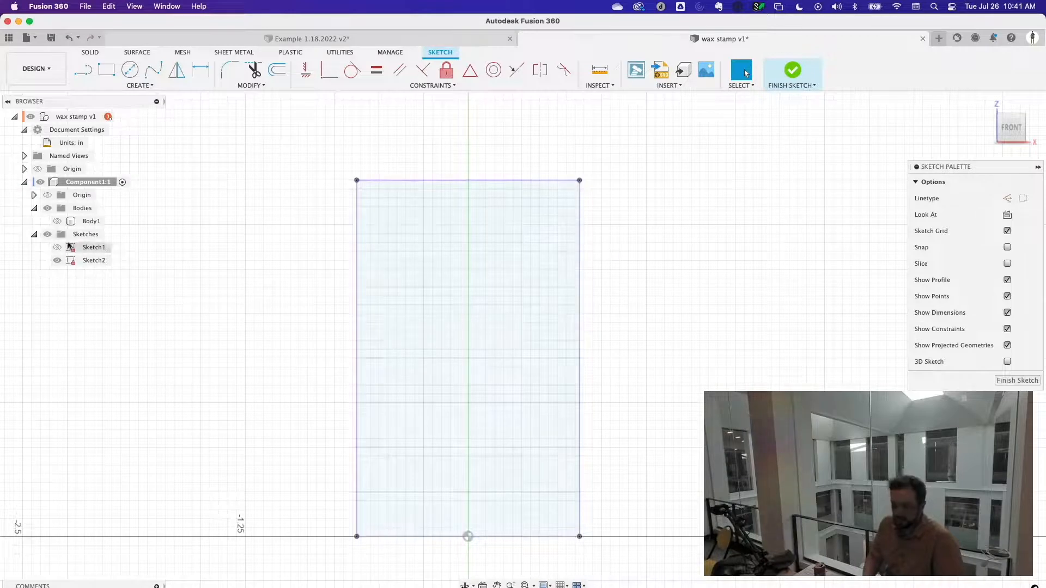
pyautogui.click(57, 221)
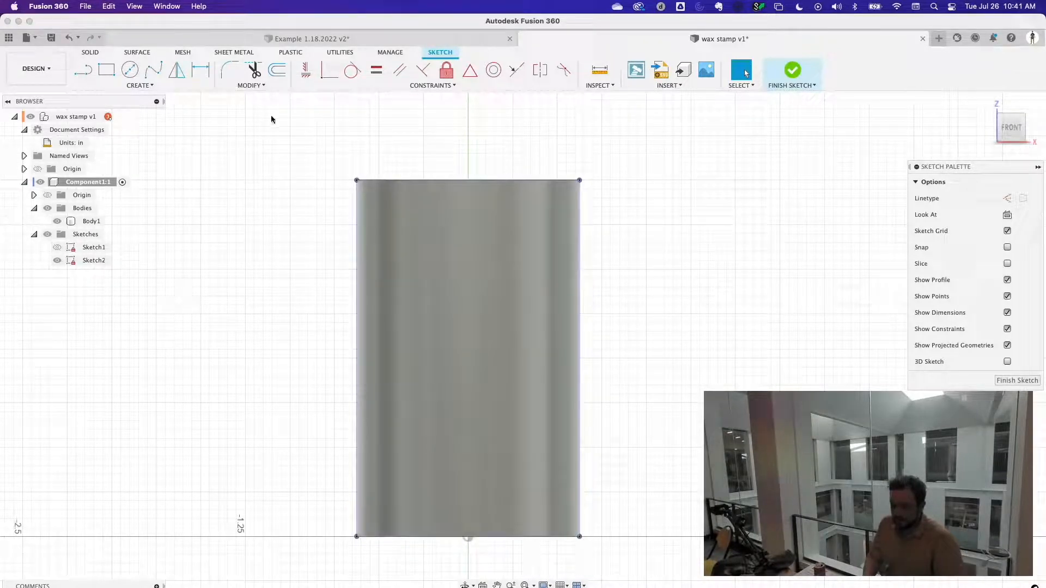
# - Draw a four-point spline inside the intersected outline, curving from just below its top edge to near the lower part of its right edge
pyautogui.click(139, 86)
pyautogui.click(153, 70)
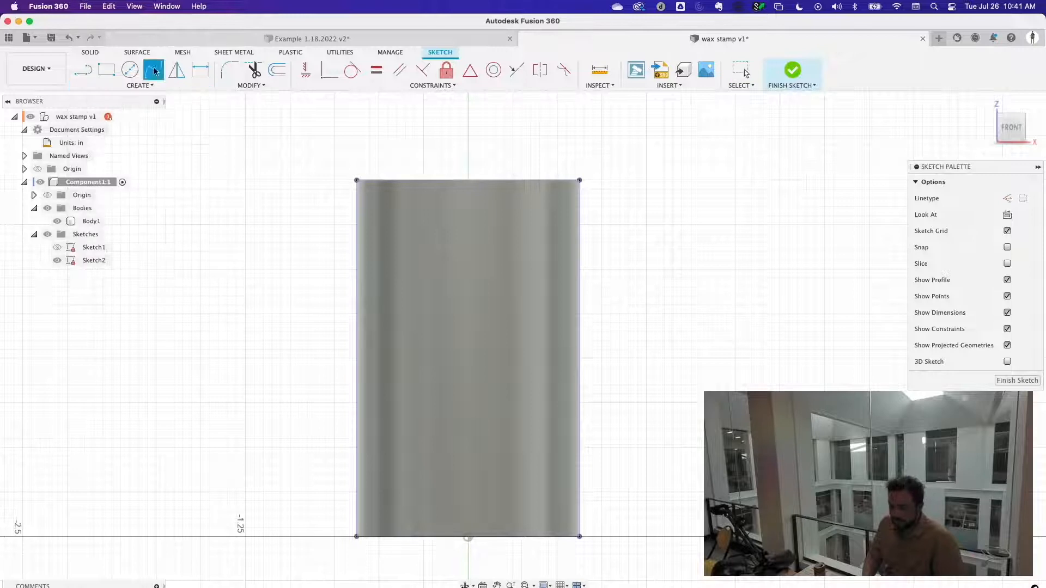
pyautogui.click(555, 301)
pyautogui.click(513, 462)
pyautogui.click(570, 515)
pyautogui.press('Return')
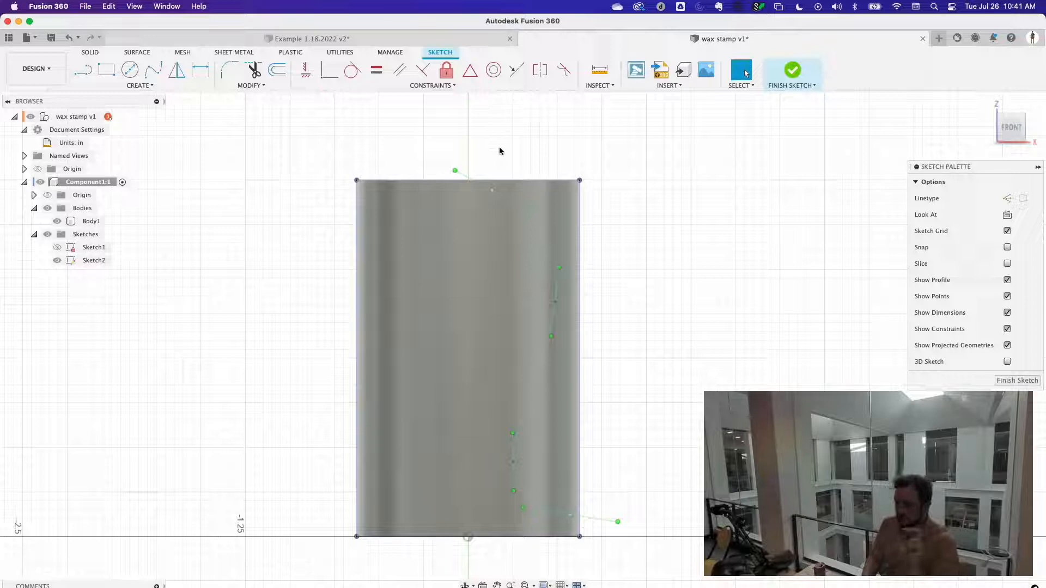
# - Constrain the spline's upper end point coincident to the outline's top edge and its lower end point coincident to the right vertical edge
pyautogui.click(329, 74)
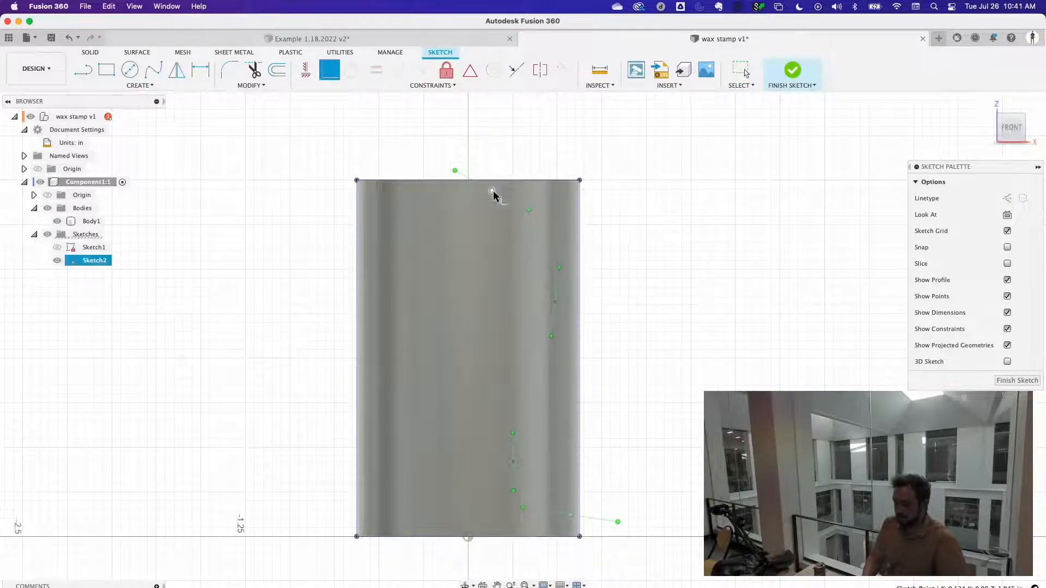
pyautogui.click(571, 515)
pyautogui.click(581, 480)
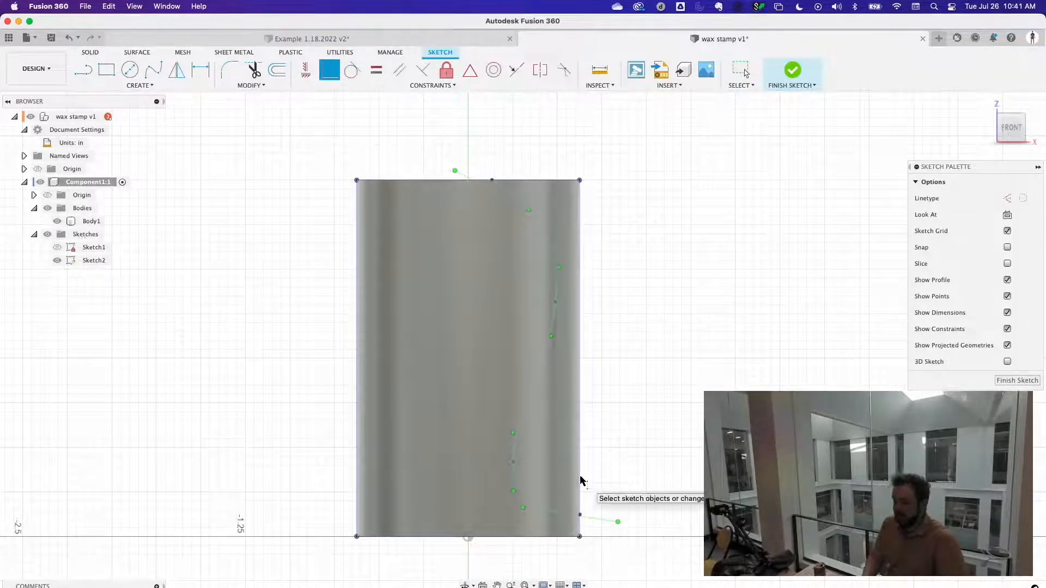
pyautogui.press('Escape')
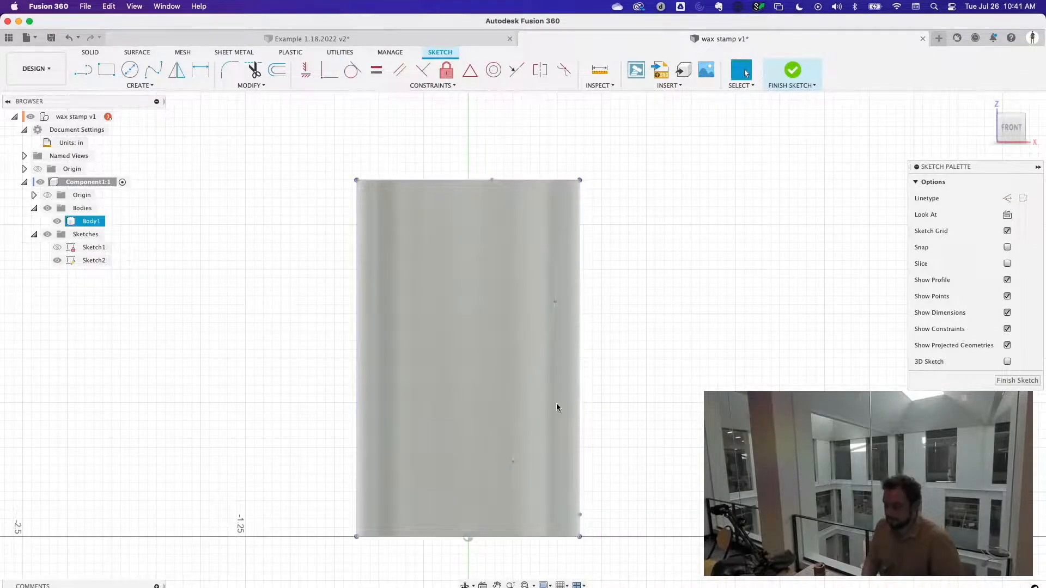
# - Hide Body1 and reshape the spline with a longer, horizontal tangent handle at its upper end and the lower fit point about 0.36 in from the center axis
pyautogui.click(57, 222)
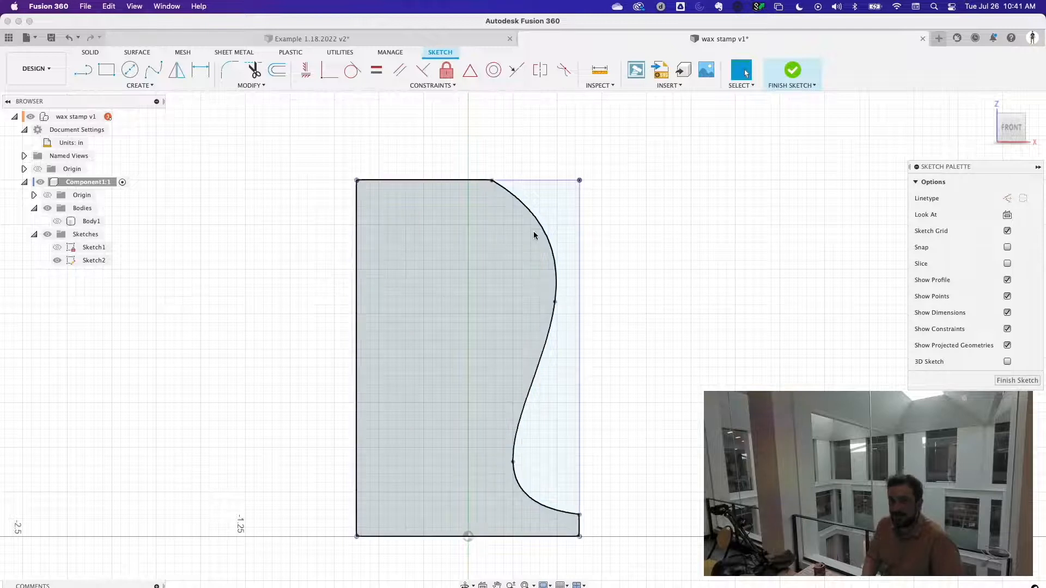
pyautogui.click(550, 211)
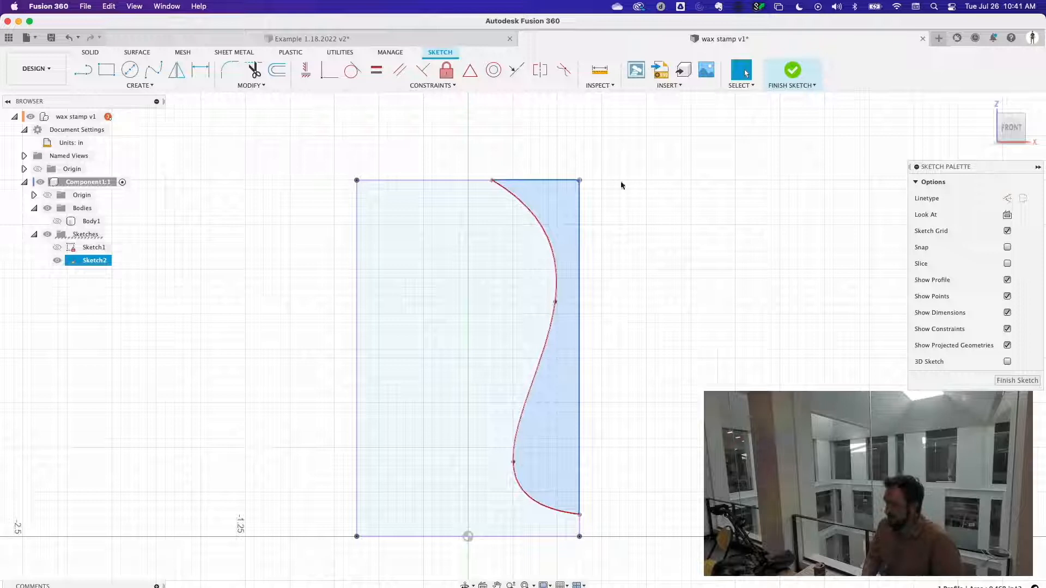
pyautogui.click(508, 188)
pyautogui.click(501, 188)
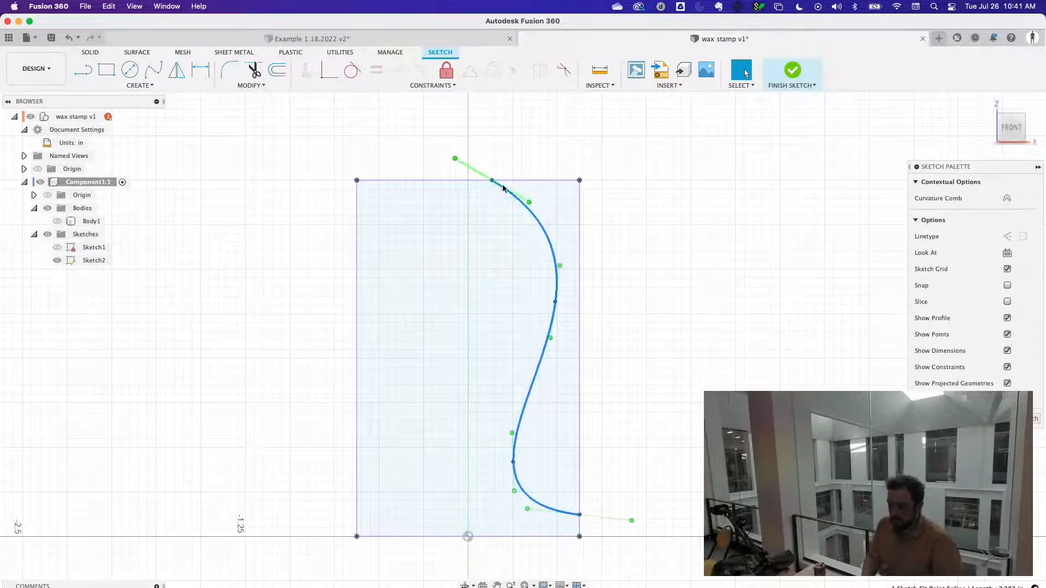
pyautogui.click(511, 180)
pyautogui.moveTo(511, 180)
pyautogui.mouseDown()
pyautogui.moveTo(459, 151)
pyautogui.moveTo(518, 180)
pyautogui.mouseUp()
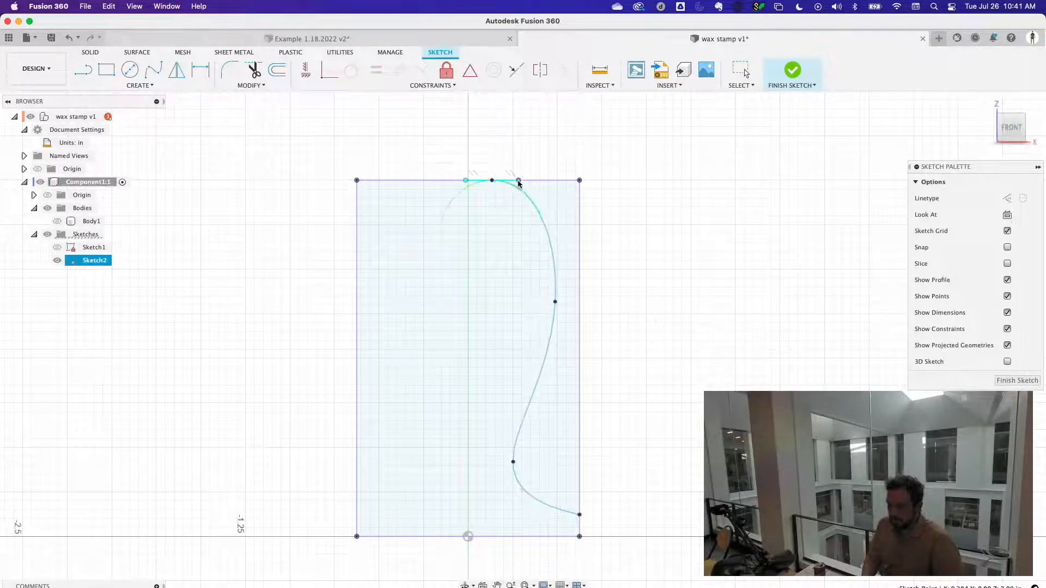
pyautogui.moveTo(511, 461); pyautogui.dragTo(532, 448)
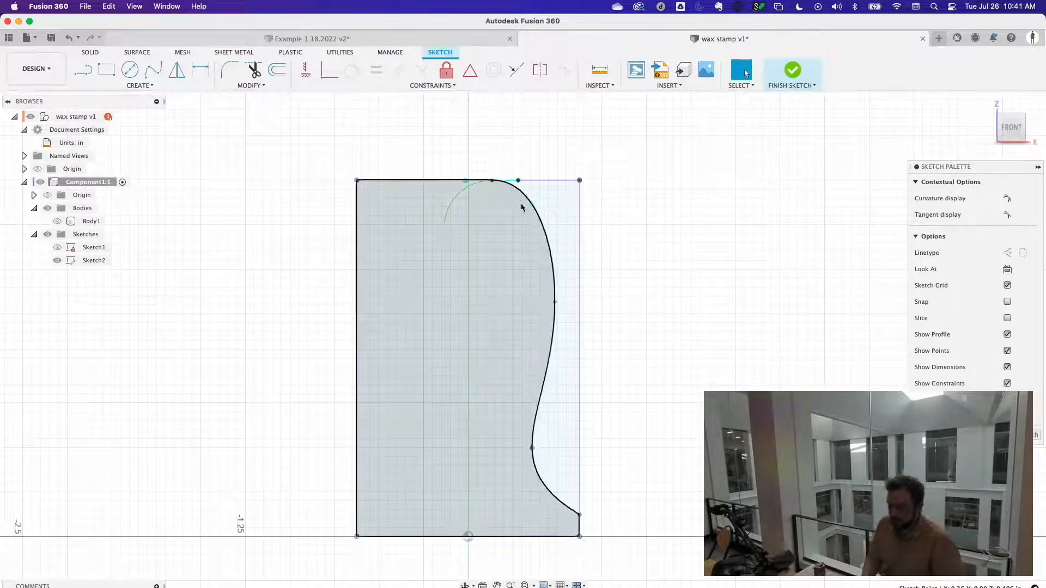
pyautogui.moveTo(519, 181); pyautogui.dragTo(534, 183)
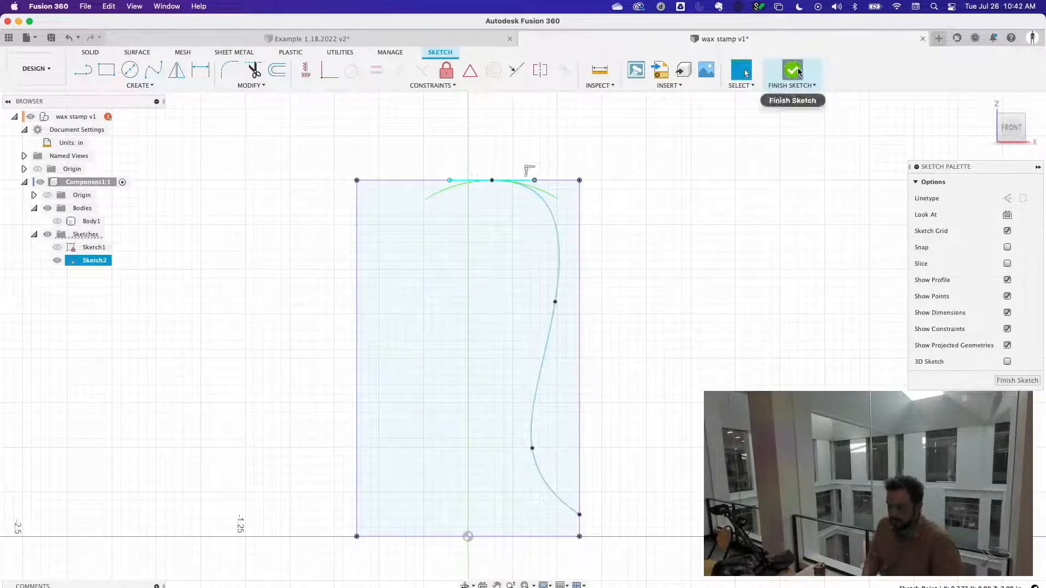
# - Finish the profile sketch and show Body1 again to examine the updated handle shape
pyautogui.click(812, 73)
pyautogui.click(57, 222)
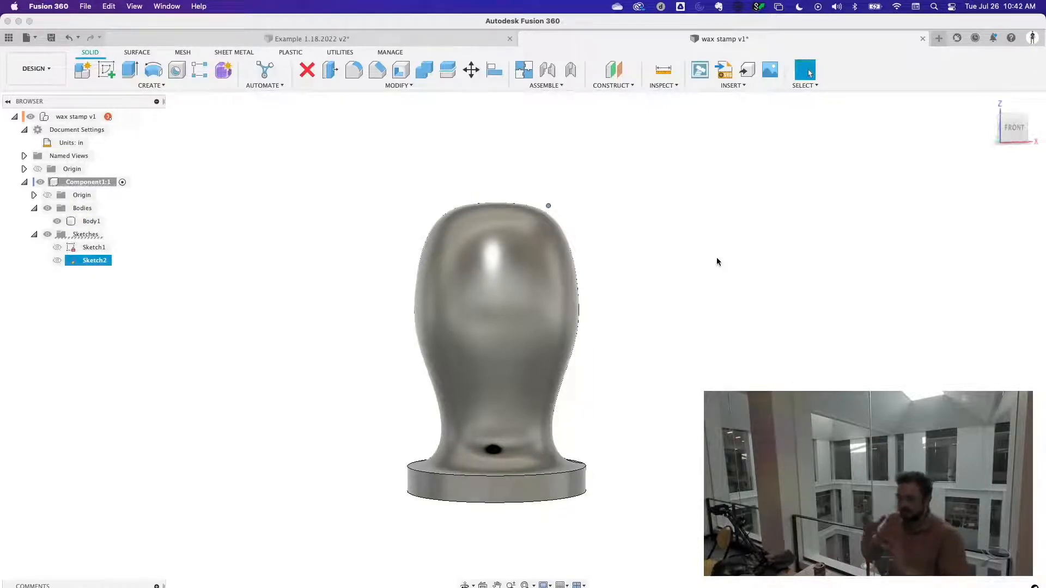
pyautogui.moveTo(646, 218)
pyautogui.keyDown('shift'); pyautogui.mouseDown(button='middle')
pyautogui.moveTo(658, 236)
pyautogui.moveTo(619, 196)
pyautogui.moveTo(656, 204)
pyautogui.moveTo(659, 221)
pyautogui.mouseUp(button='middle'); pyautogui.keyUp('shift')
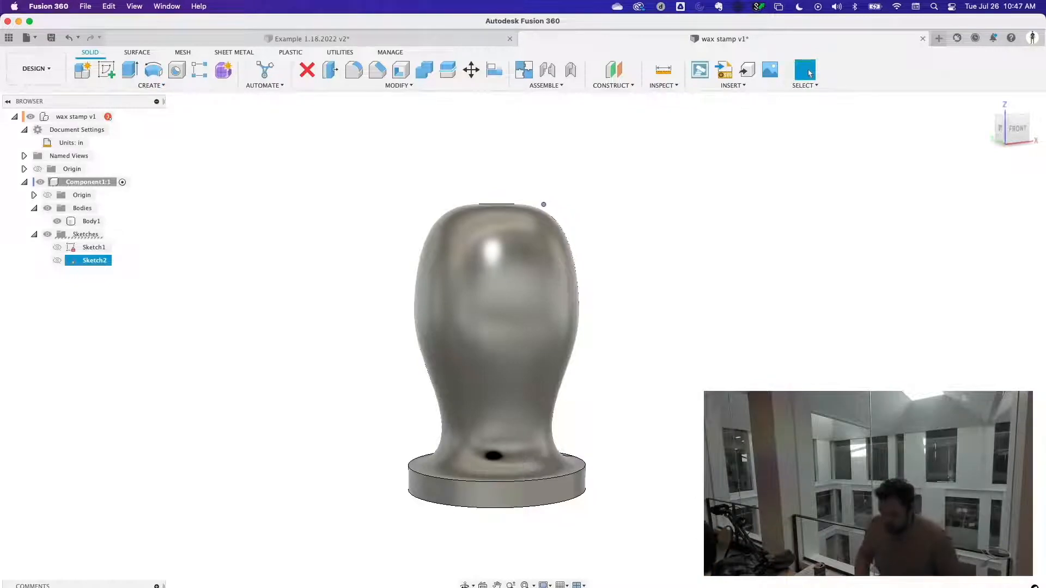
pyautogui.keyDown('shift'); pyautogui.moveTo(684, 301); pyautogui.dragTo(680, 271, button='middle'); pyautogui.keyUp('shift')
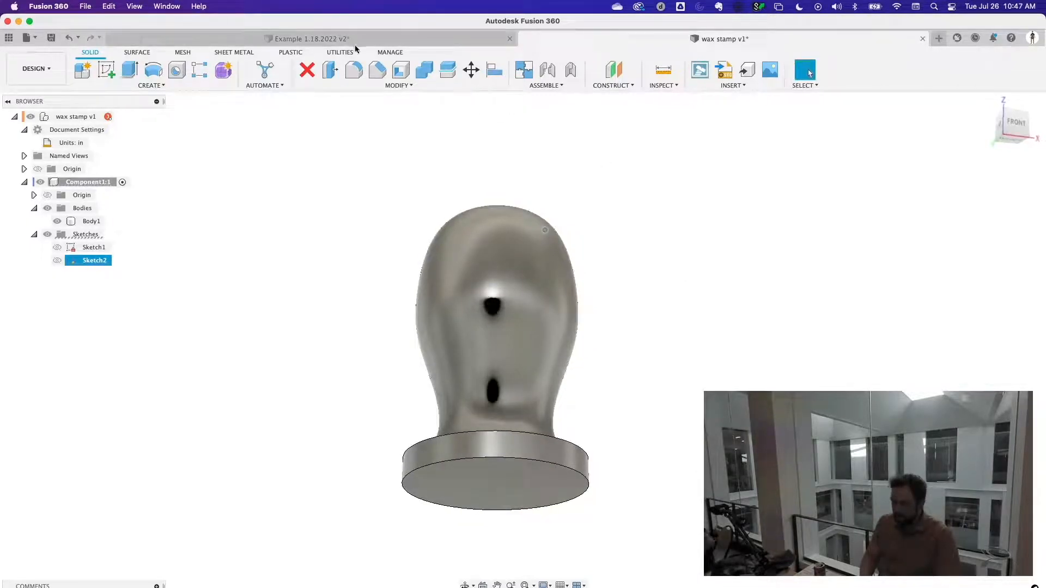
# - Switch to the Example 1.18.2022 design to examine its finished stamp, and return to the wax stamp design
pyautogui.click(387, 46)
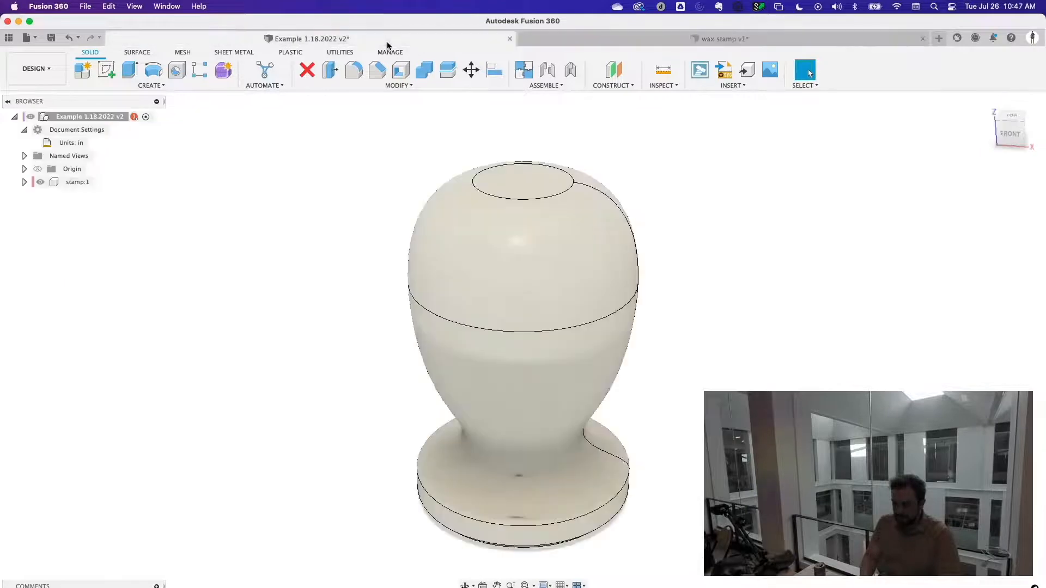
pyautogui.click(619, 40)
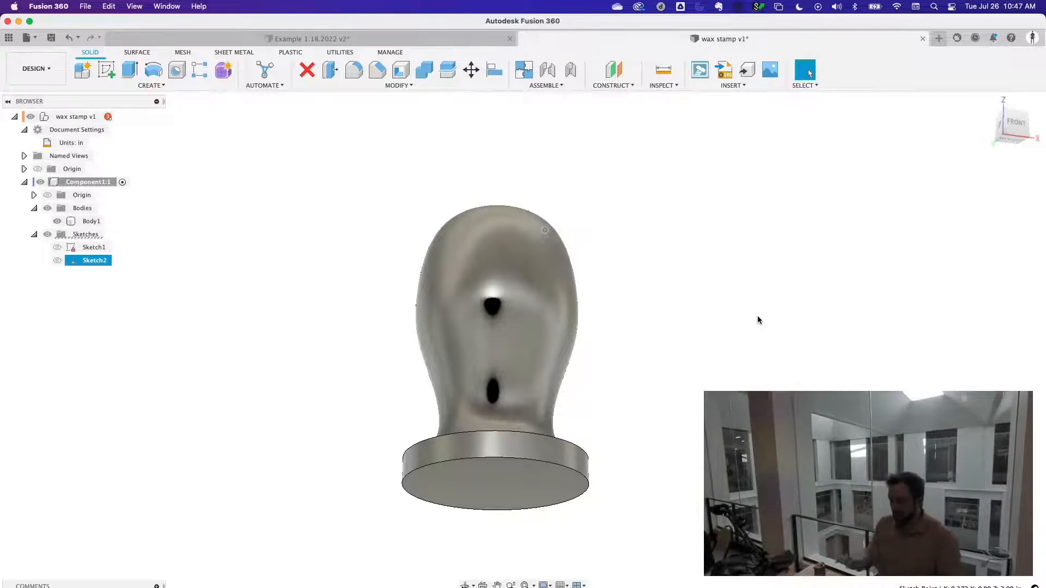
pyautogui.keyDown('shift'); pyautogui.moveTo(714, 283); pyautogui.dragTo(717, 270, button='middle'); pyautogui.keyUp('shift')
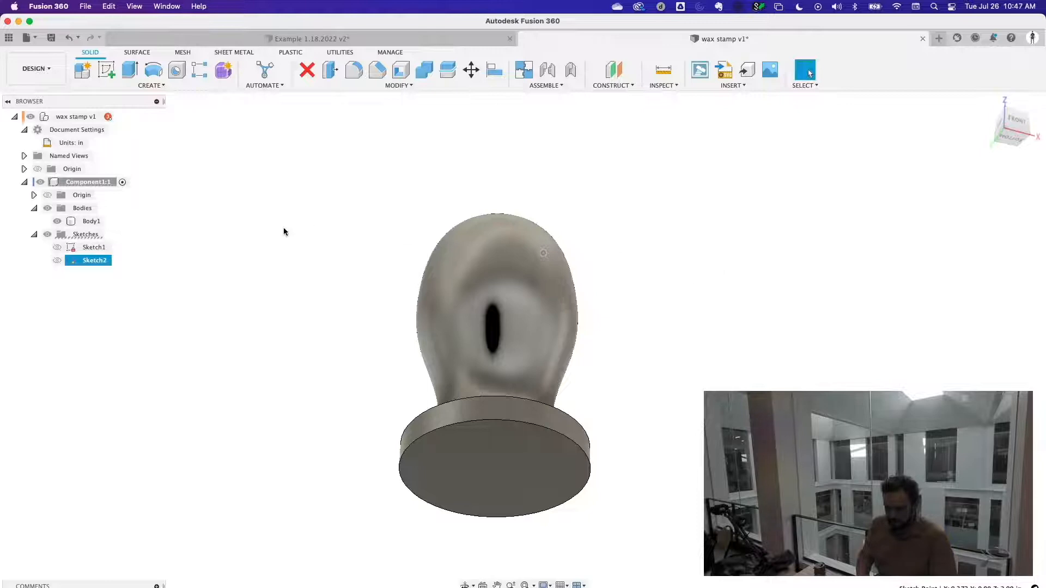
pyautogui.keyDown('shift'); pyautogui.moveTo(602, 204); pyautogui.dragTo(589, 240, button='middle'); pyautogui.keyUp('shift')
pyautogui.keyDown('shift'); pyautogui.moveTo(698, 234); pyautogui.dragTo(687, 155, button='middle'); pyautogui.keyUp('shift')
pyautogui.click(564, 494)
pyautogui.press('Escape')
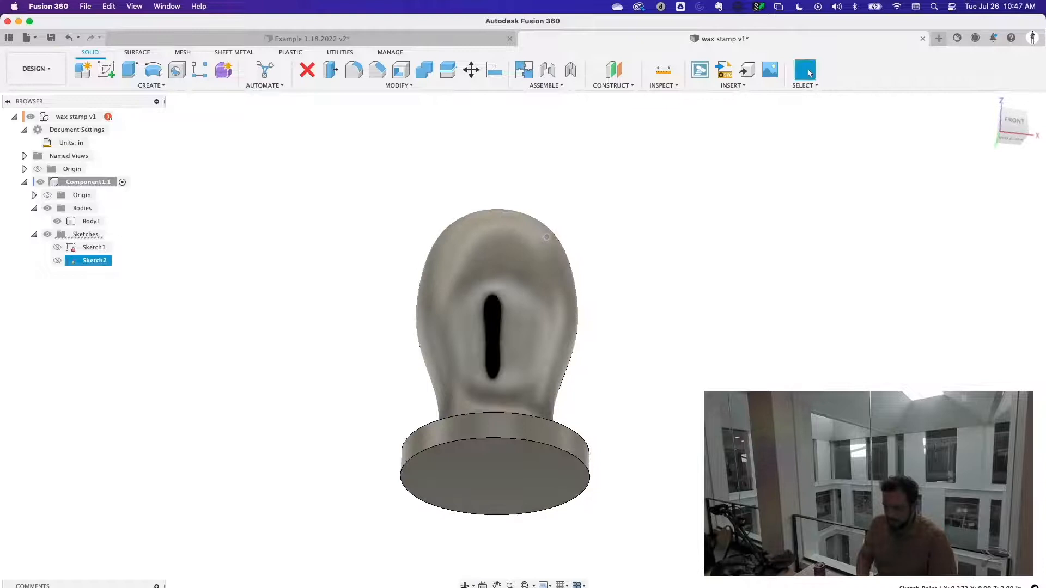
pyautogui.keyDown('shift'); pyautogui.moveTo(803, 329); pyautogui.dragTo(777, 326, button='middle'); pyautogui.keyUp('shift')
pyautogui.click(410, 479)
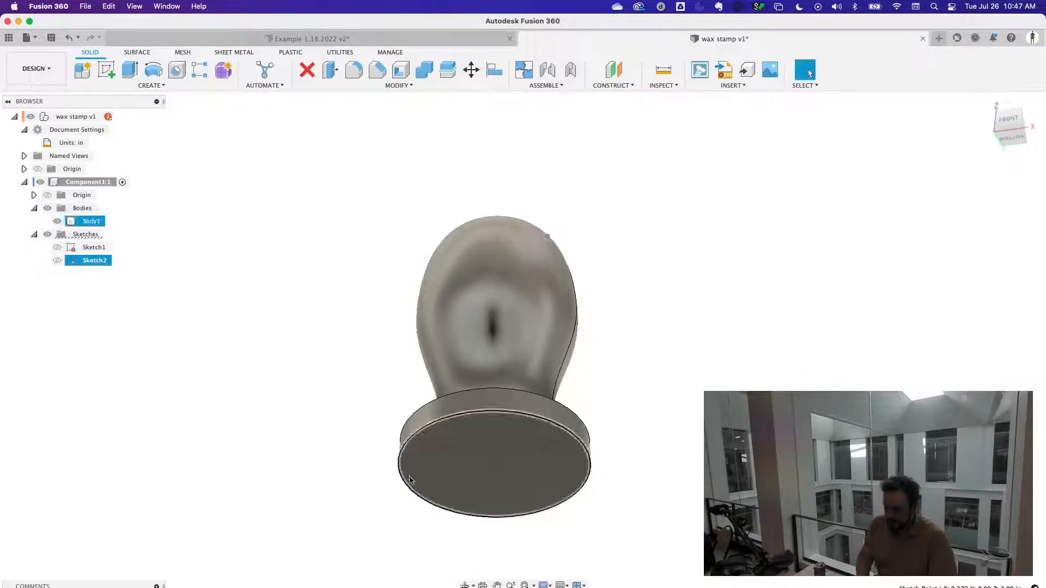
pyautogui.click(491, 486)
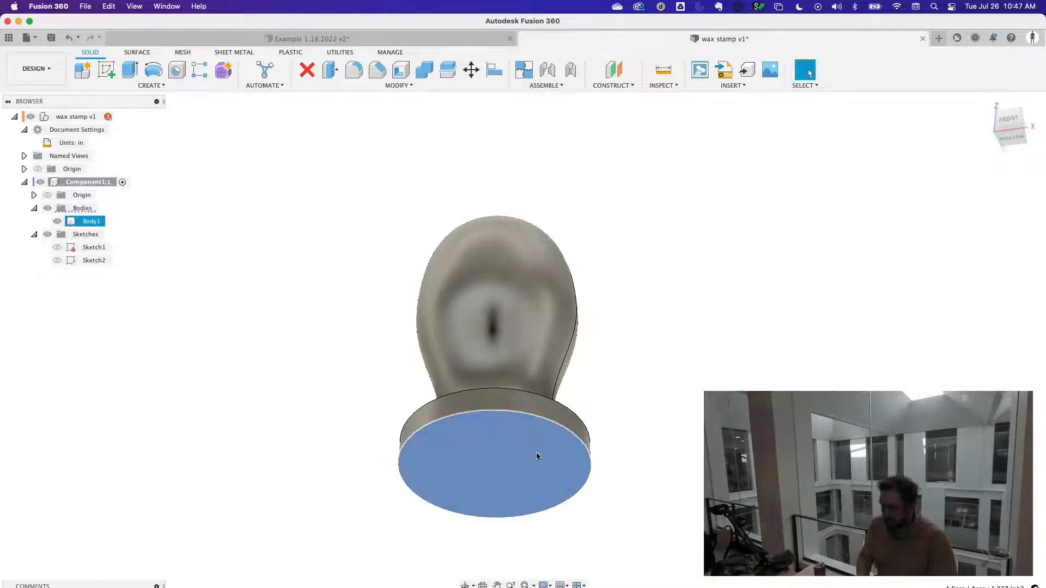
pyautogui.click(110, 72)
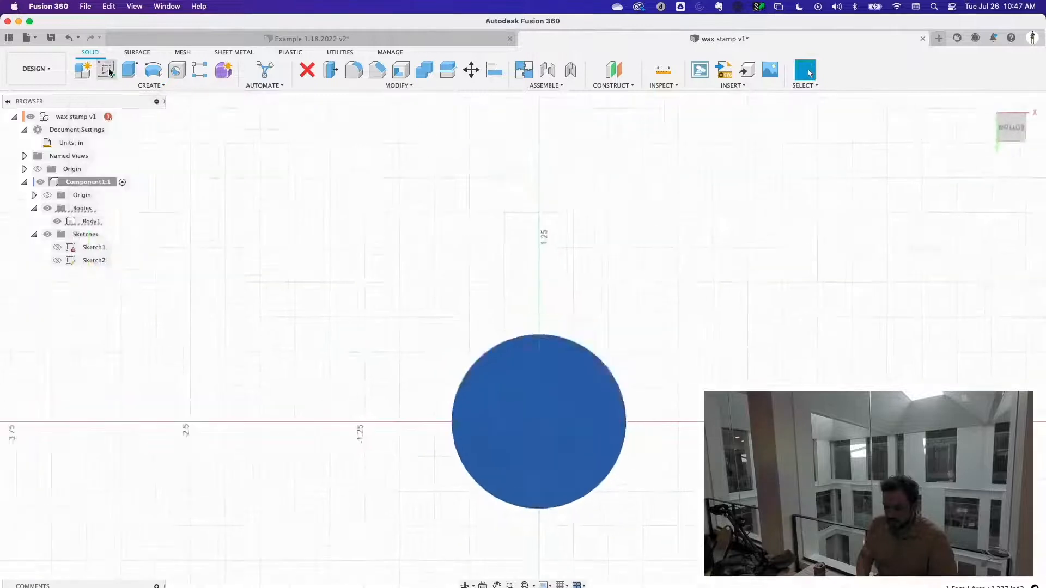
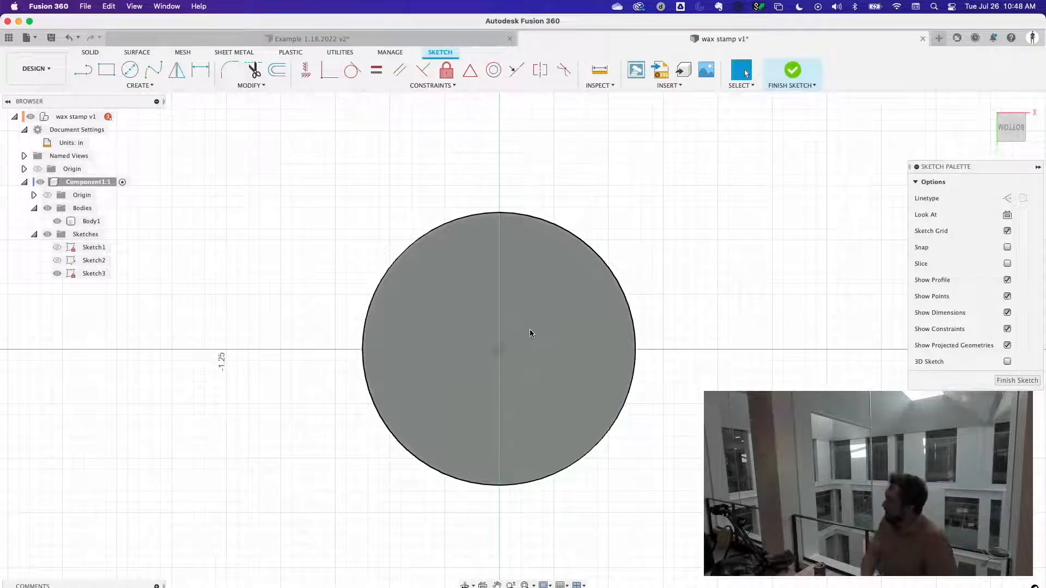
pyautogui.keyDown('shift'); pyautogui.moveTo(658, 216); pyautogui.dragTo(661, 273, button='middle'); pyautogui.keyUp('shift')
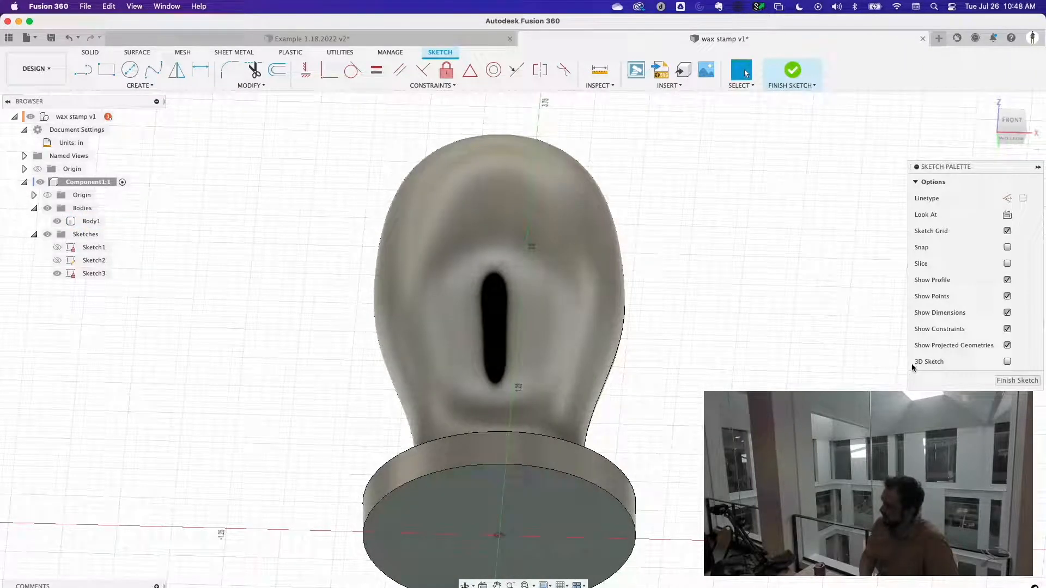
pyautogui.press('super+z')
# - Create a new sketch on the flat circular bottom face of the stamp
pyautogui.keyDown('shift'); pyautogui.moveTo(714, 238); pyautogui.dragTo(724, 219, button='middle'); pyautogui.keyUp('shift')
pyautogui.click(483, 399)
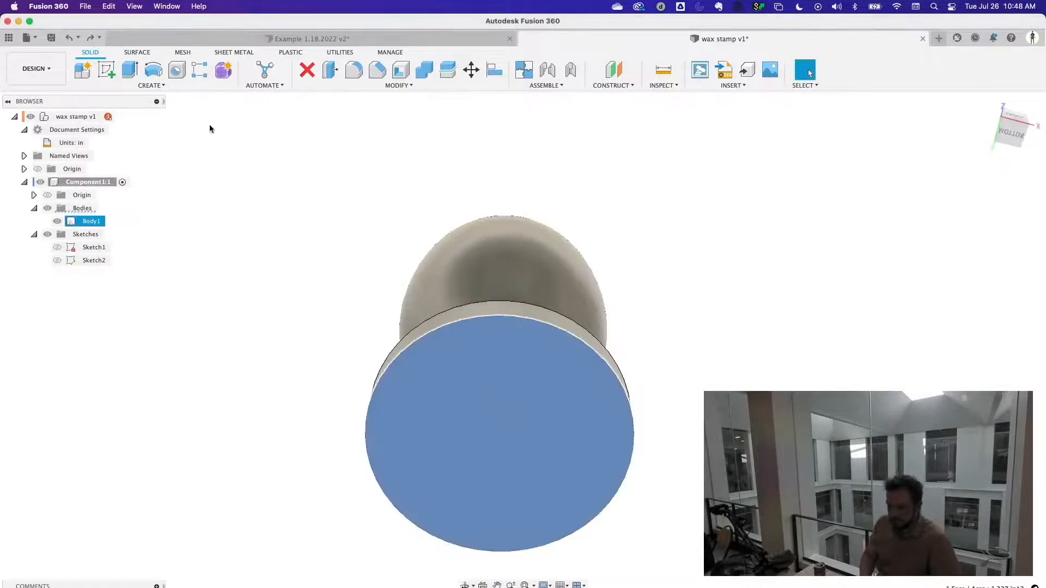
pyautogui.click(107, 71)
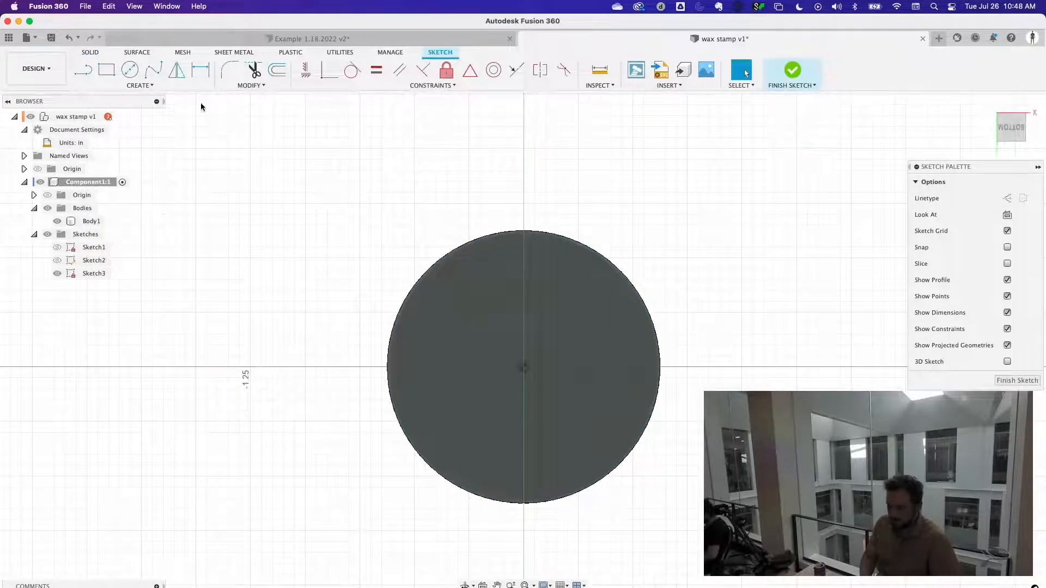
# - Place a rectangular frame for regular sketch text across the middle of the circular stamp face
pyautogui.click(154, 87)
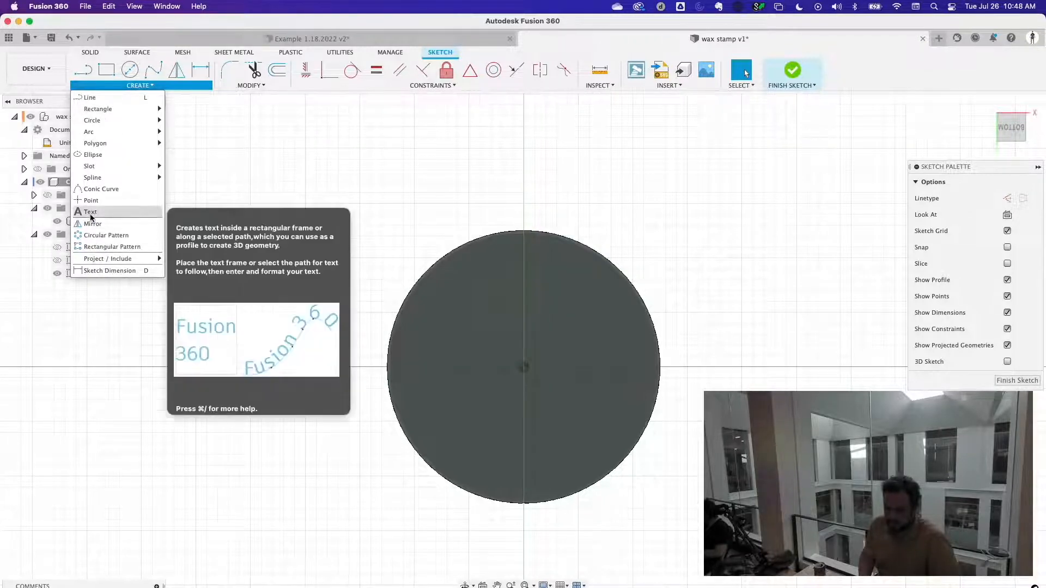
pyautogui.click(90, 214)
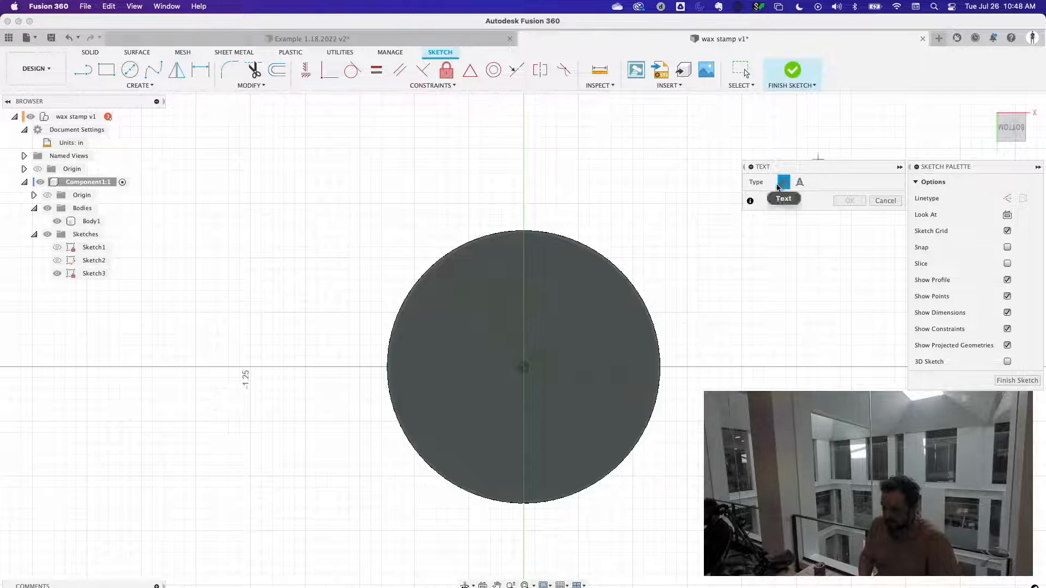
pyautogui.click(463, 434)
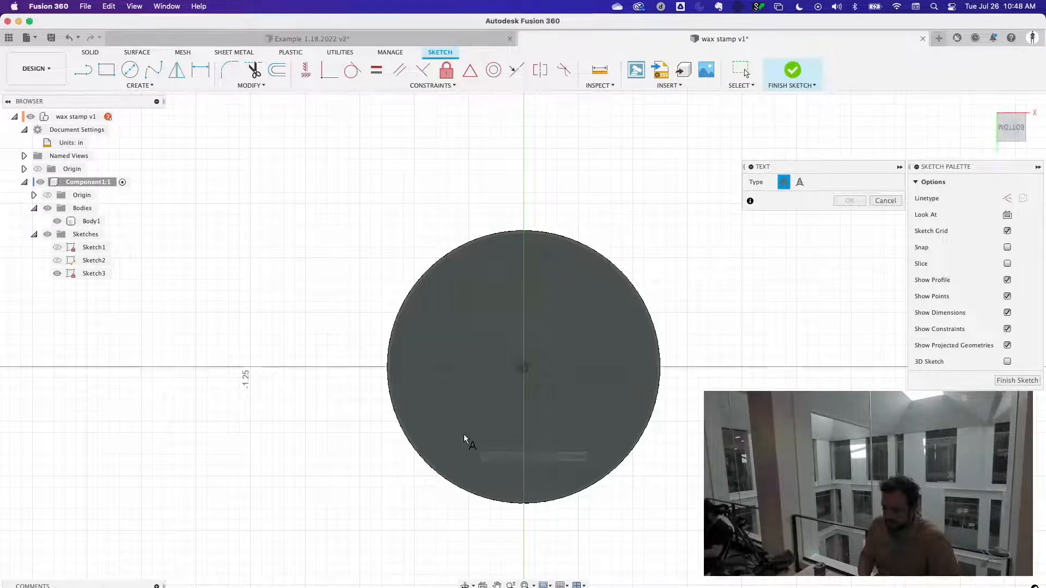
pyautogui.click(580, 282)
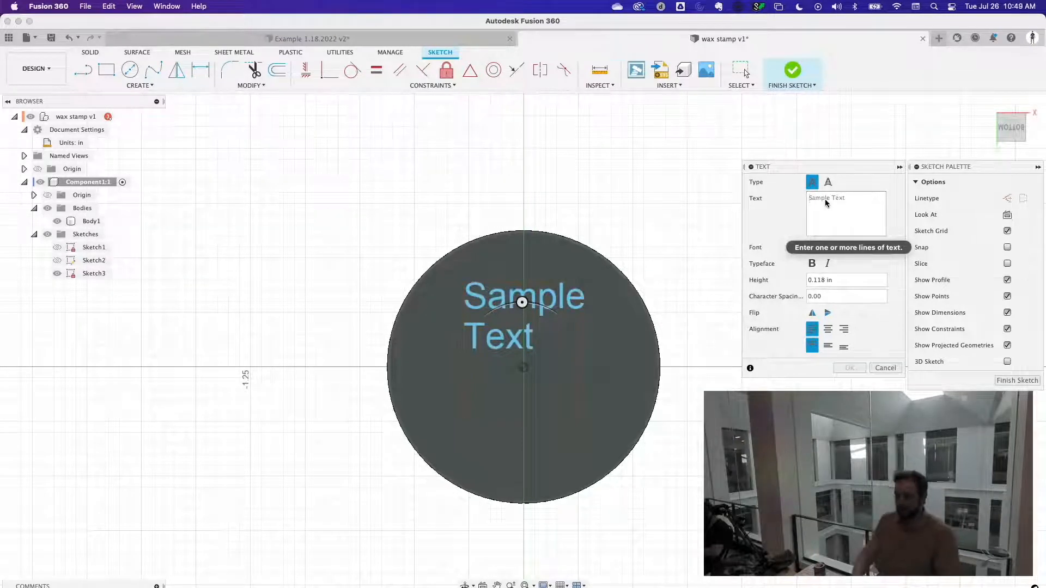
# - Enter the letter J as bold Arial text with a height of 0.75 in and accept it
pyautogui.write('J')
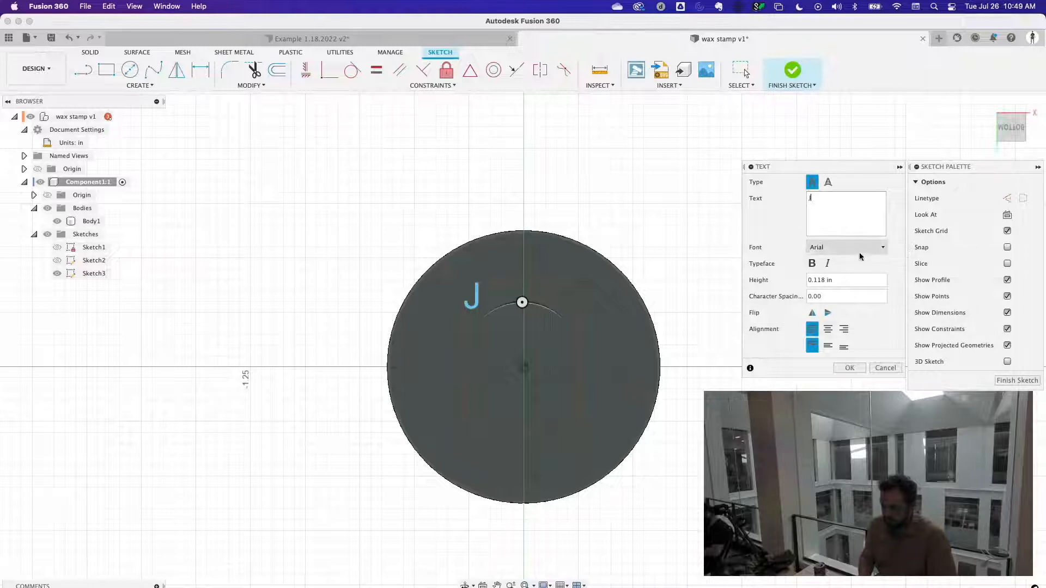
pyautogui.click(813, 263)
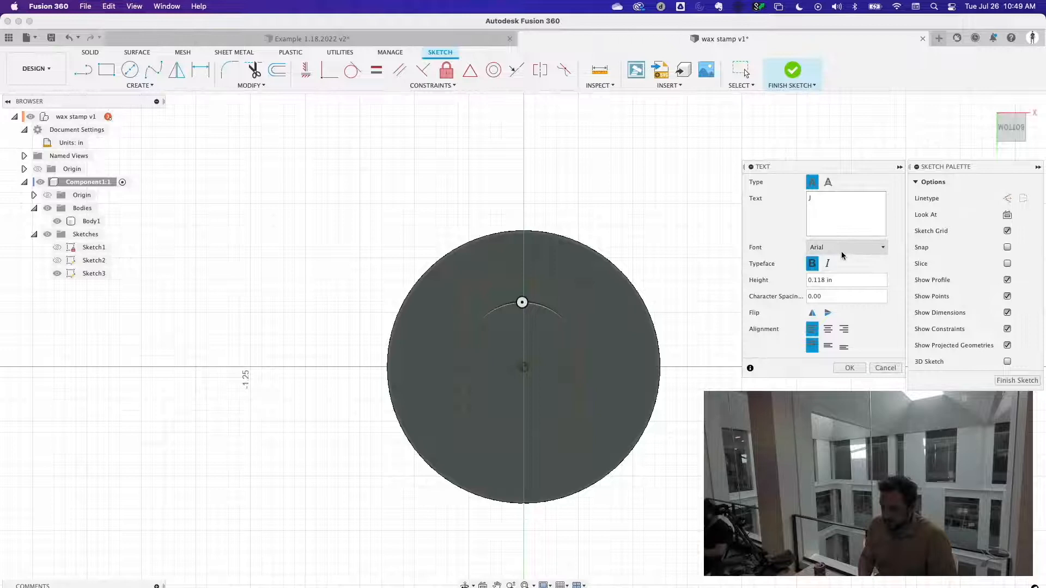
pyautogui.click(840, 278)
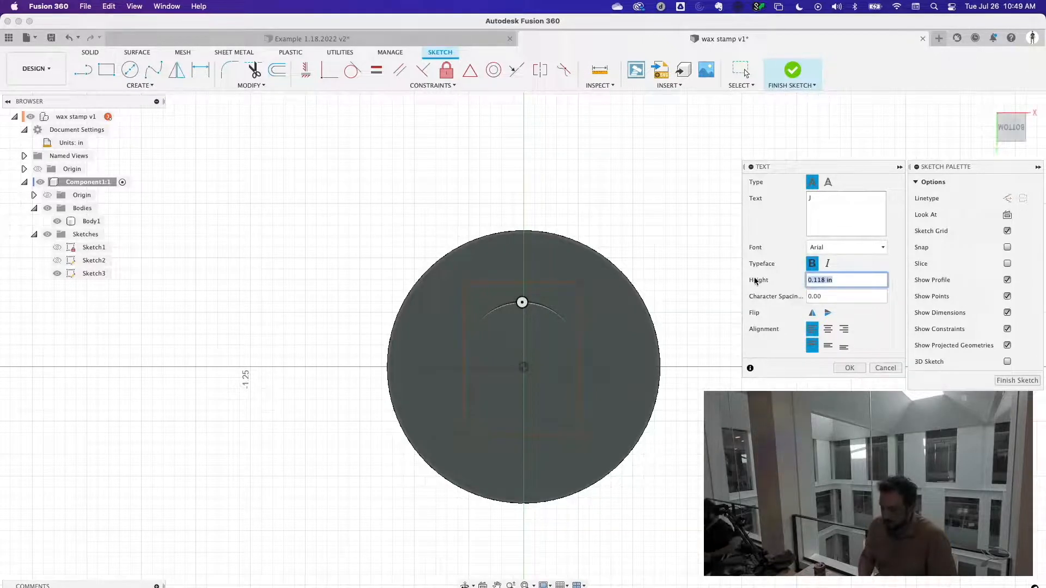
pyautogui.write('.5')
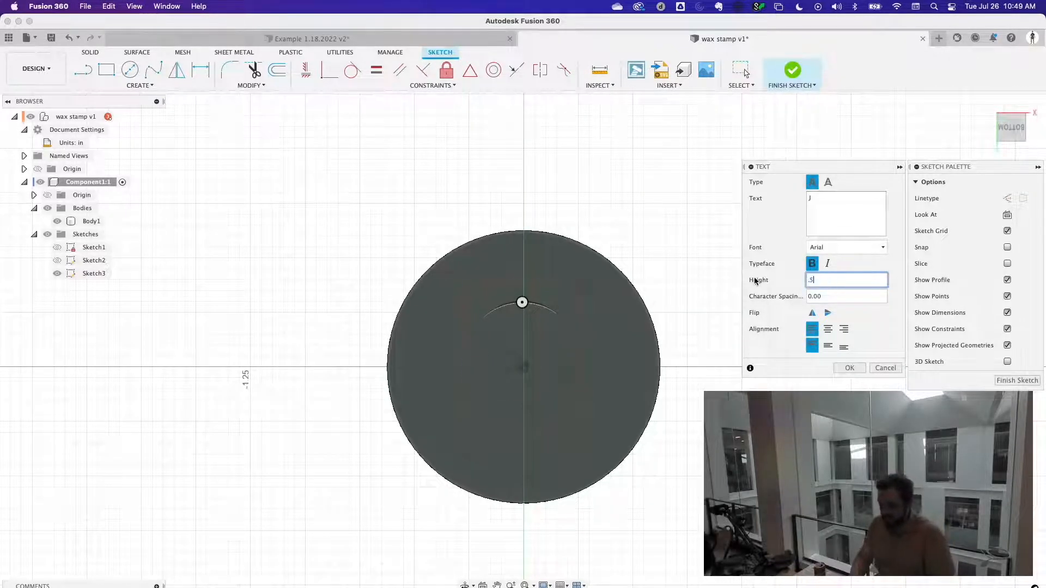
pyautogui.press('BackSpace')
pyautogui.write('75')
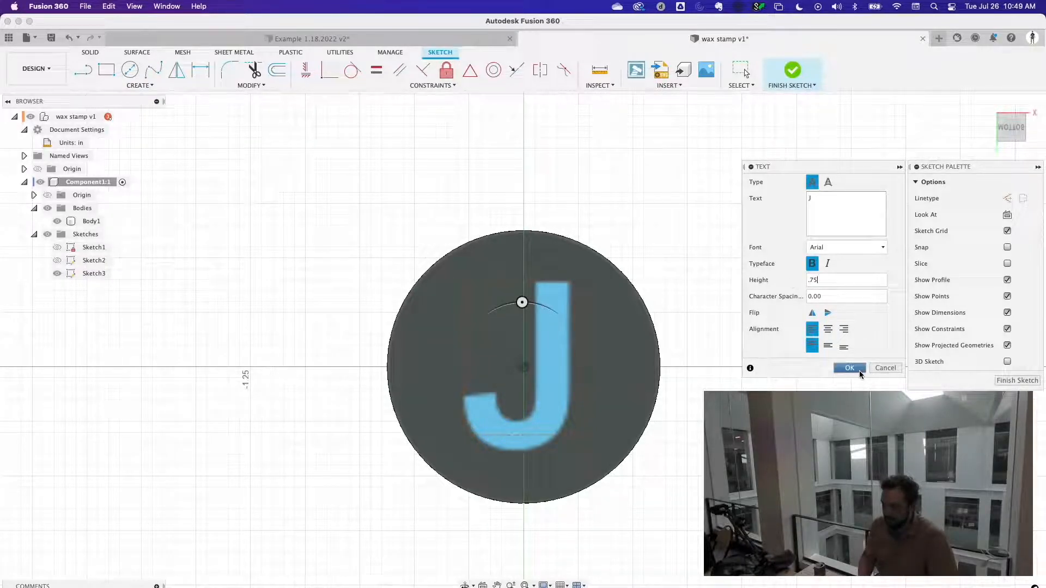
pyautogui.click(842, 375)
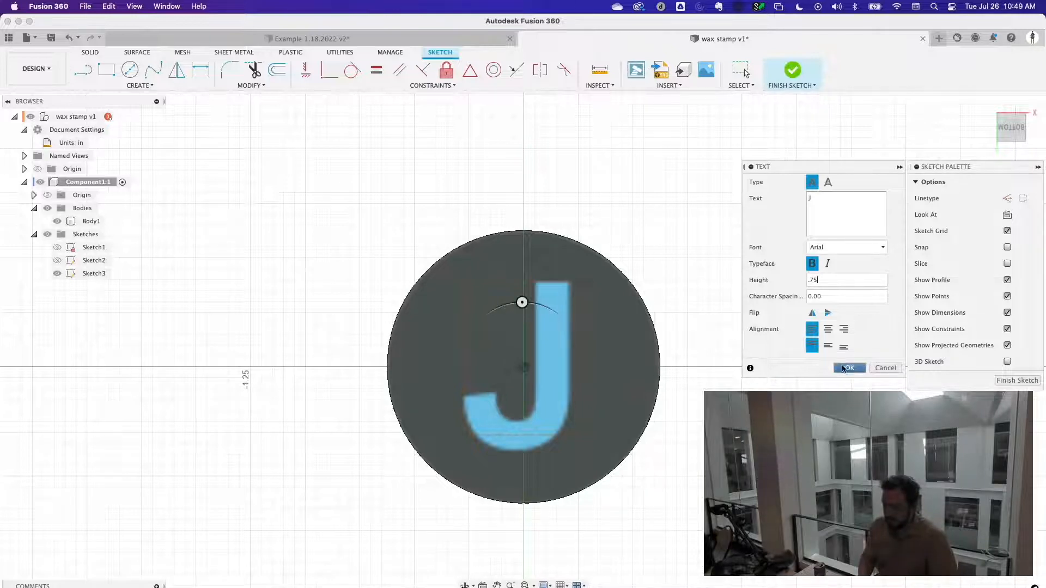
# - Try repositioning the letter J on the circular stamp face and reopen its text settings
pyautogui.click(559, 388)
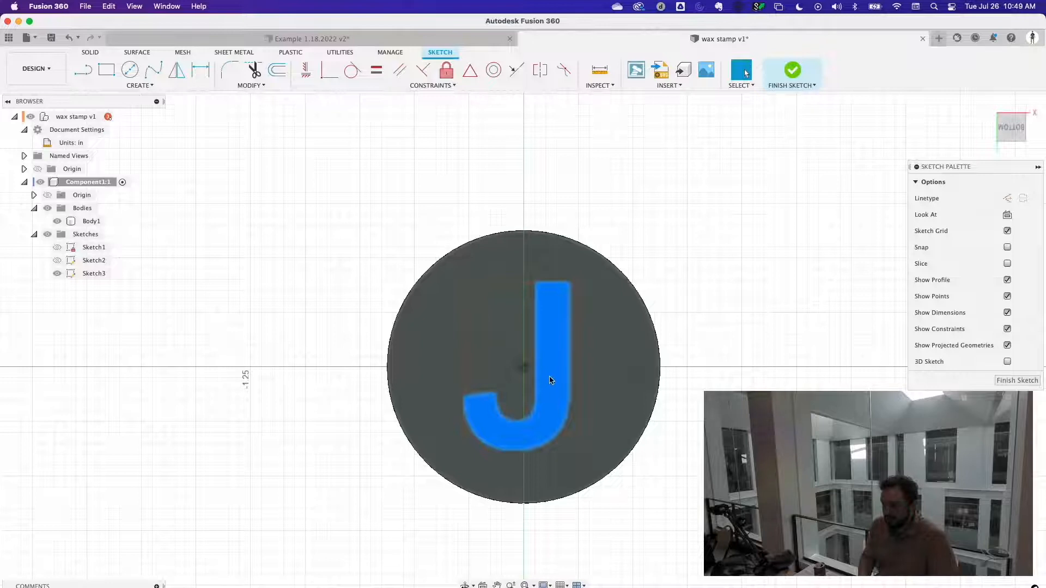
pyautogui.moveTo(549, 383)
pyautogui.mouseDown()
pyautogui.moveTo(550, 414)
pyautogui.moveTo(556, 380)
pyautogui.mouseUp()
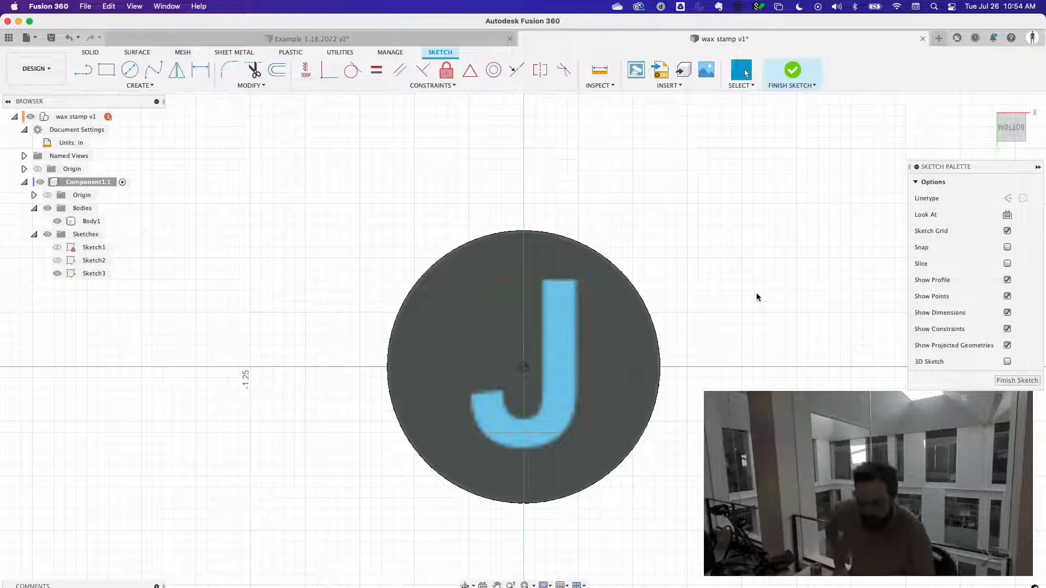
pyautogui.click(557, 303)
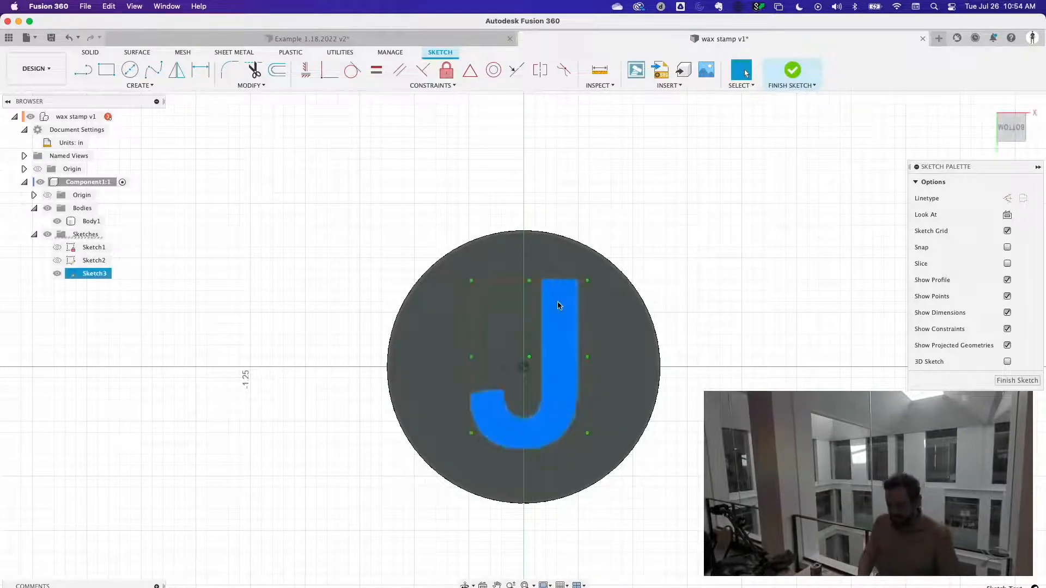
pyautogui.doubleClick(559, 304)
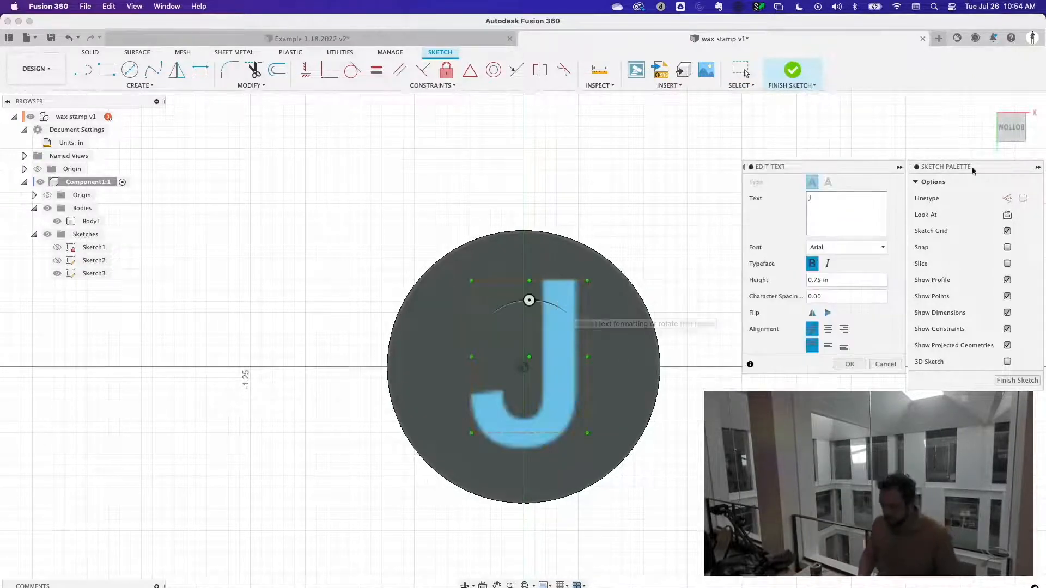
pyautogui.click(844, 280)
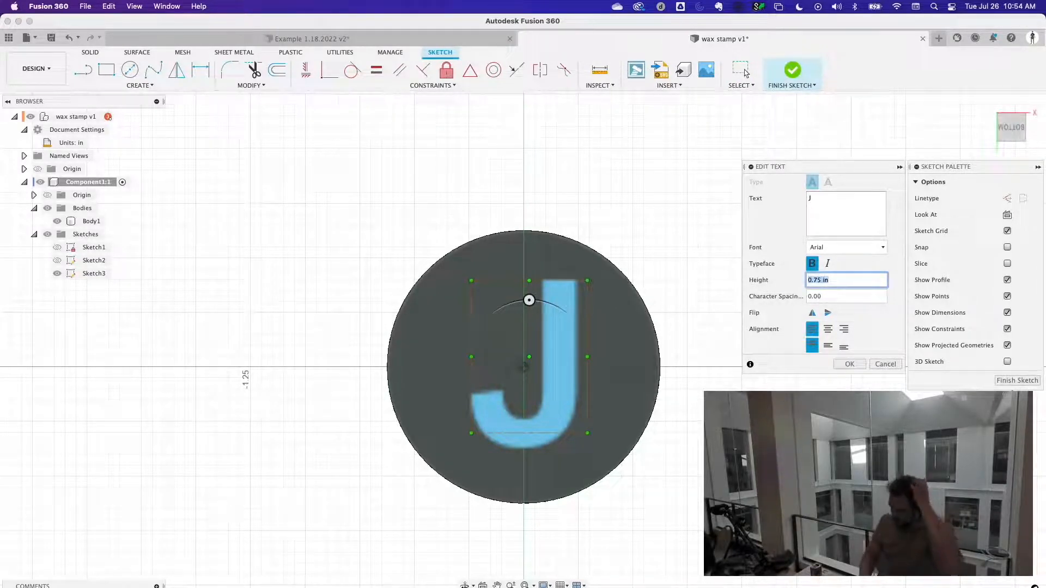
pyautogui.press('Escape')
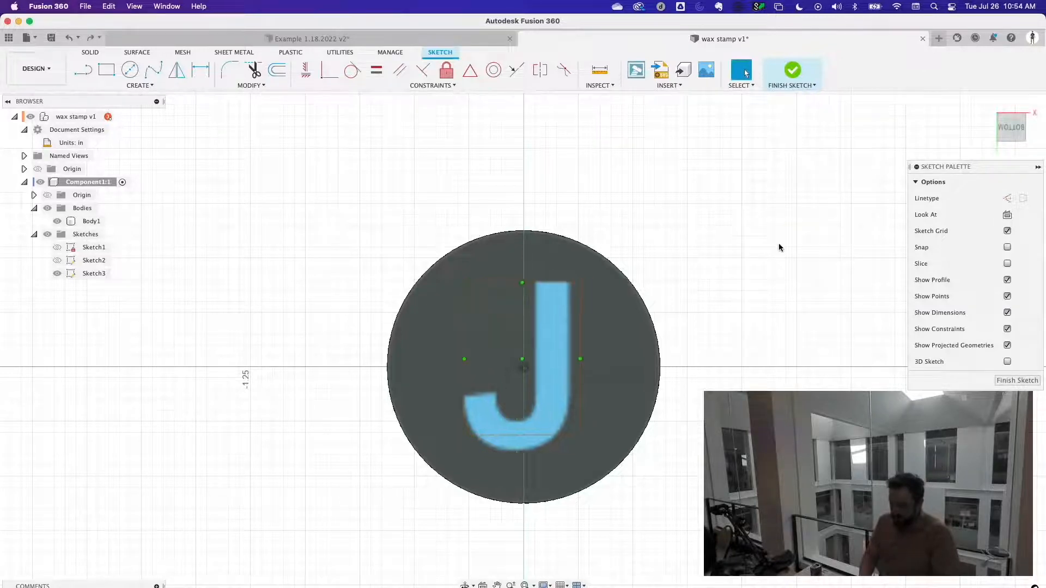
# - Undo the letter J text and its sketch on the stamp face
pyautogui.keyDown('shift'); pyautogui.moveTo(779, 247); pyautogui.dragTo(669, 235, button='middle'); pyautogui.keyUp('shift')
pyautogui.press('super+z')
pyautogui.moveTo(695, 402)
pyautogui.keyDown('shift'); pyautogui.mouseDown(button='middle')
pyautogui.moveTo(674, 303)
pyautogui.moveTo(693, 101)
pyautogui.mouseUp(button='middle'); pyautogui.keyUp('shift')
pyautogui.moveTo(752, 210)
pyautogui.keyDown('shift'); pyautogui.mouseDown(button='middle')
pyautogui.moveTo(751, 293)
pyautogui.moveTo(747, 210)
pyautogui.mouseUp(button='middle'); pyautogui.keyUp('shift')
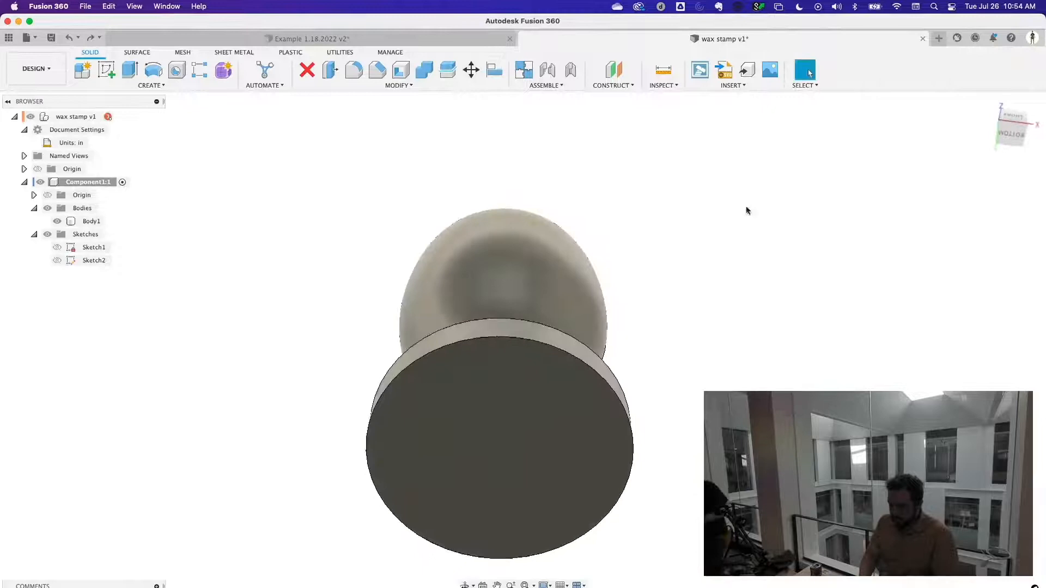
# - Create a fresh sketch on the flat circular bottom face of the stamp, viewed straight on
pyautogui.click(1012, 136)
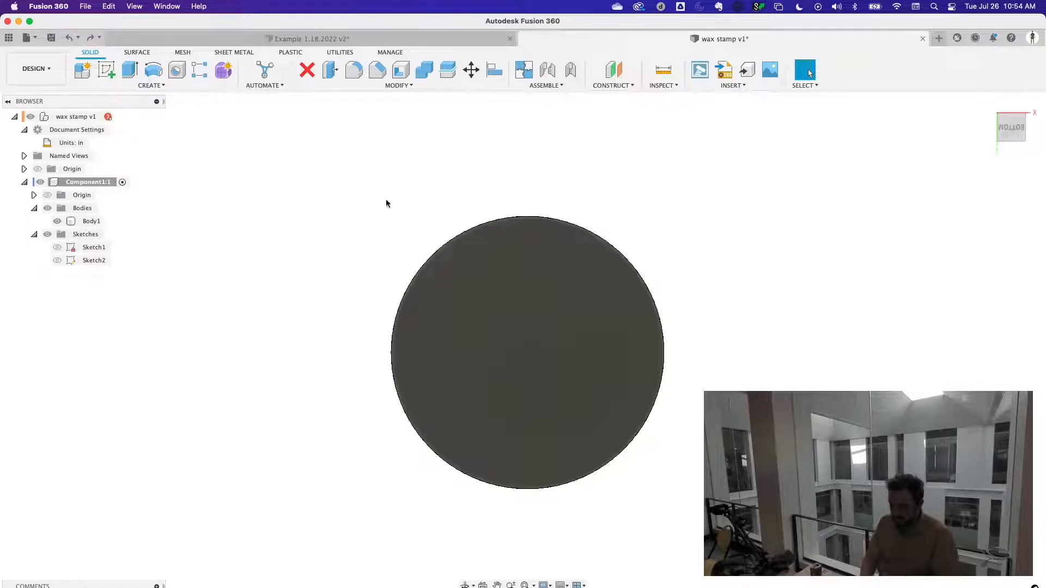
pyautogui.click(509, 309)
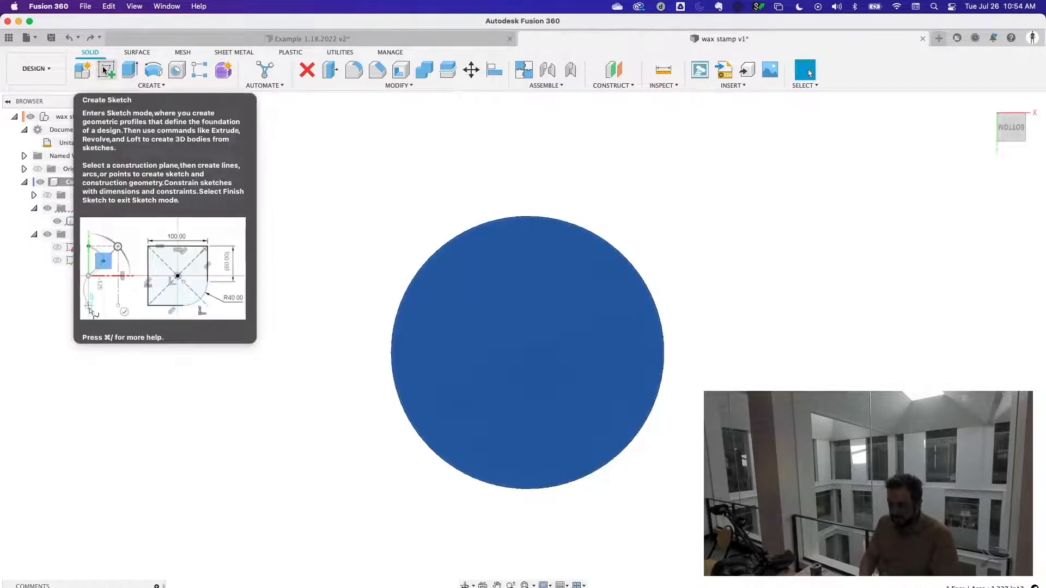
pyautogui.click(104, 69)
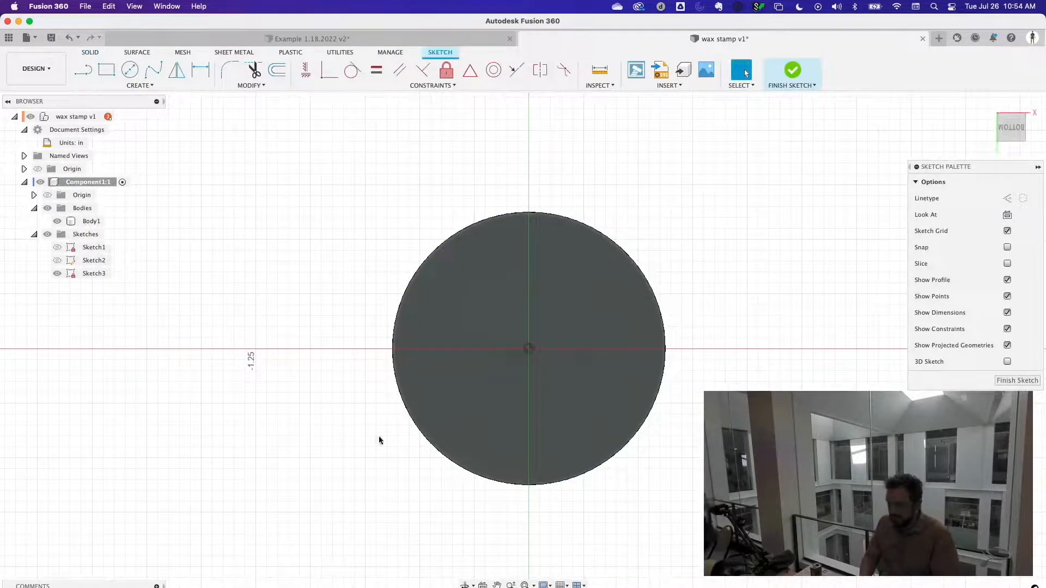
# - Place a rectangular sketch text frame around the centre of the circular stamp face
pyautogui.click(124, 85)
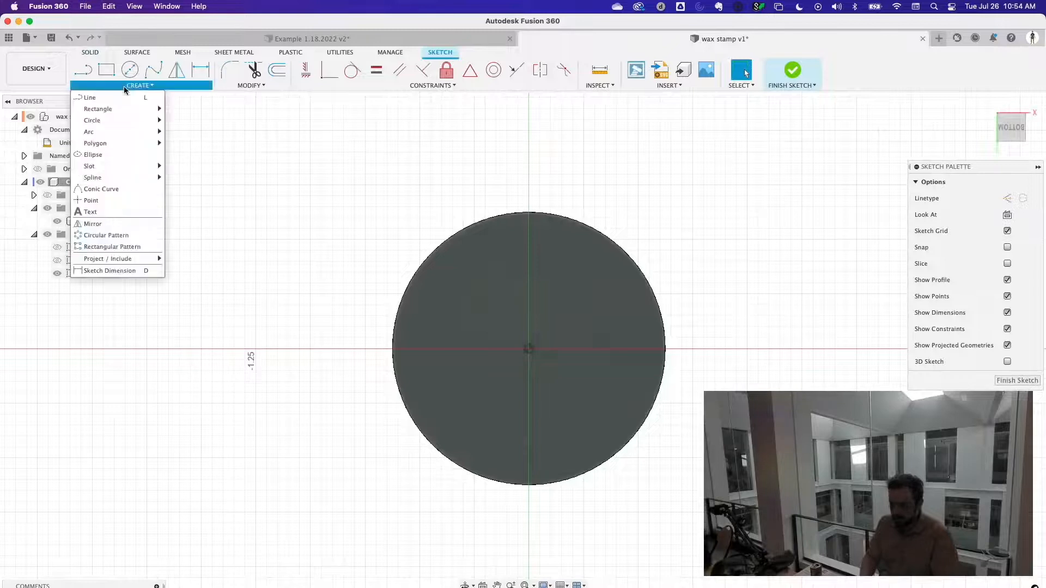
pyautogui.click(104, 212)
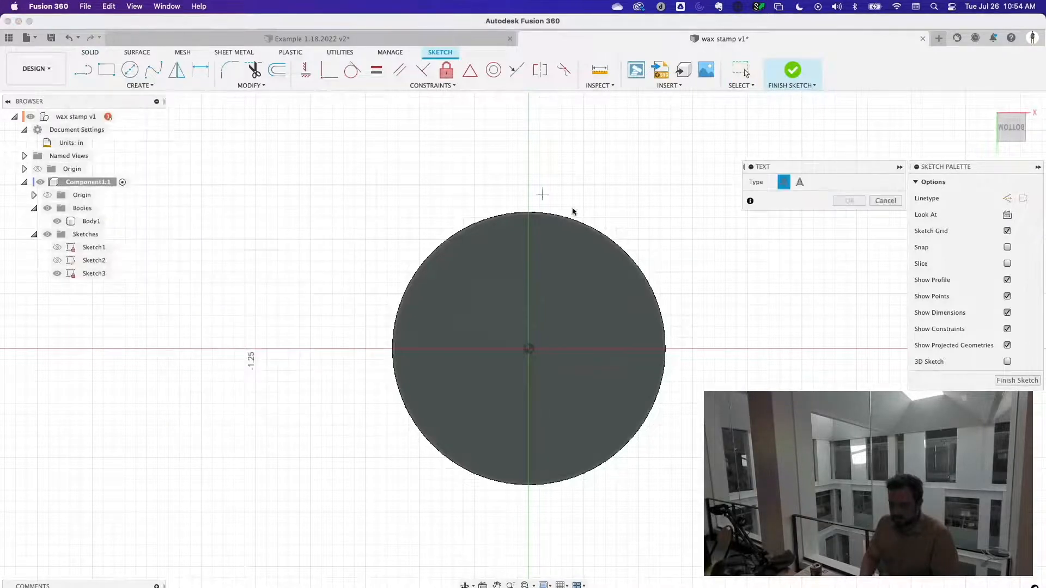
pyautogui.click(474, 414)
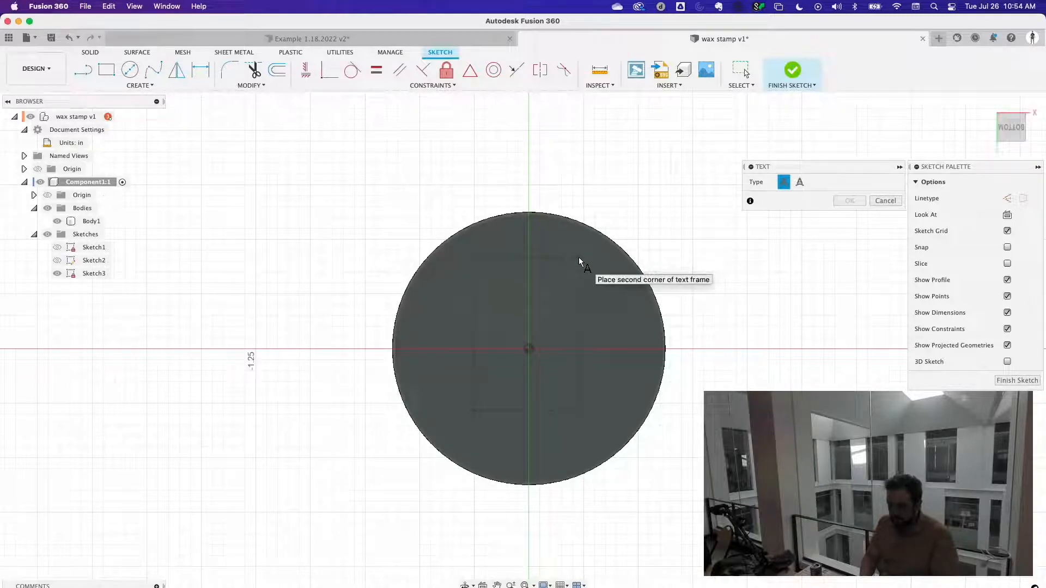
pyautogui.click(579, 257)
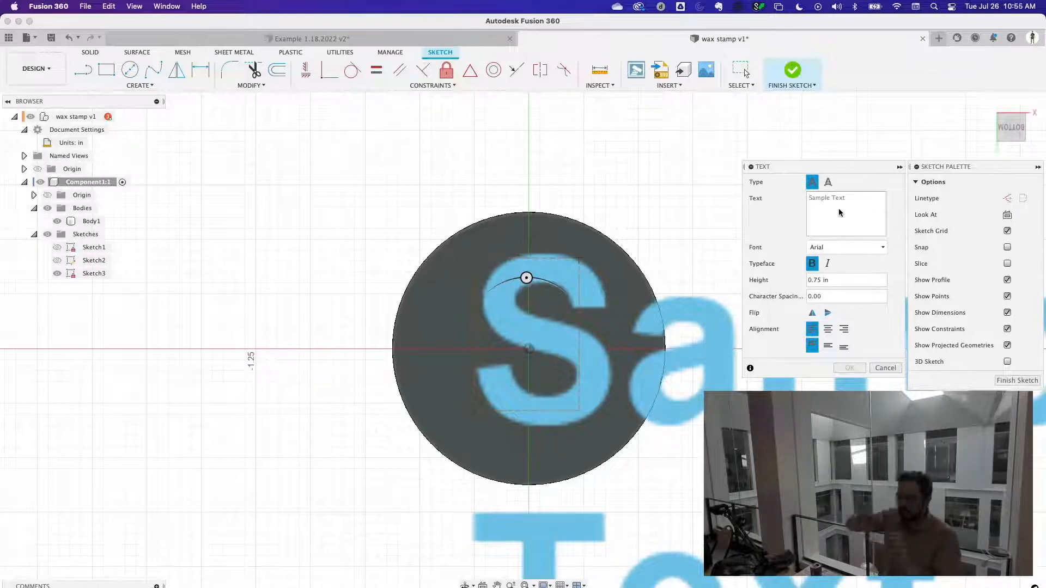
# - Enter the letter J in bold Arial, 0.75 in high, and move it closer to the centre of the stamp face
pyautogui.write('J')
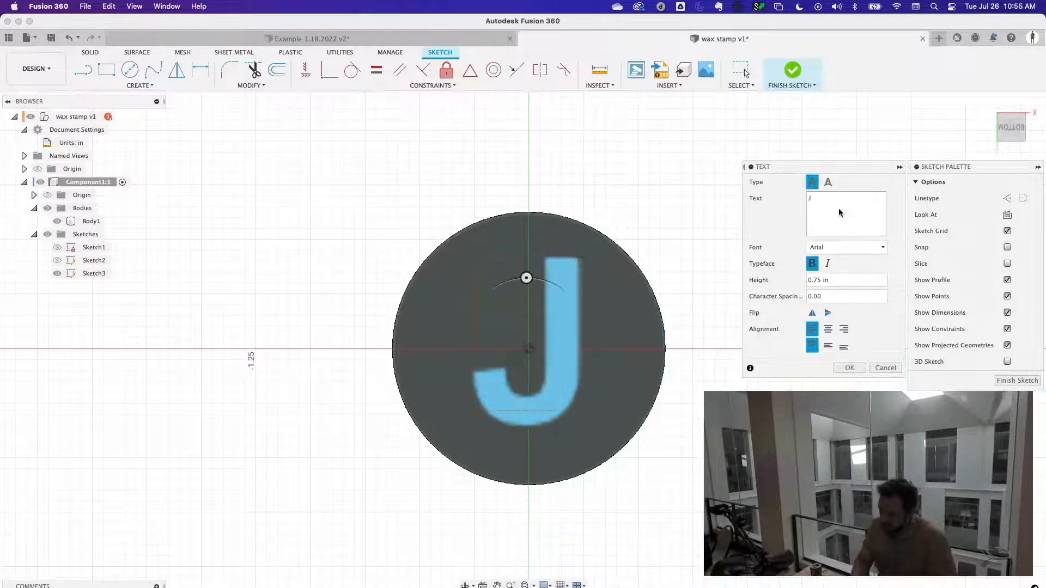
pyautogui.click(814, 279)
pyautogui.moveTo(820, 279); pyautogui.dragTo(720, 302)
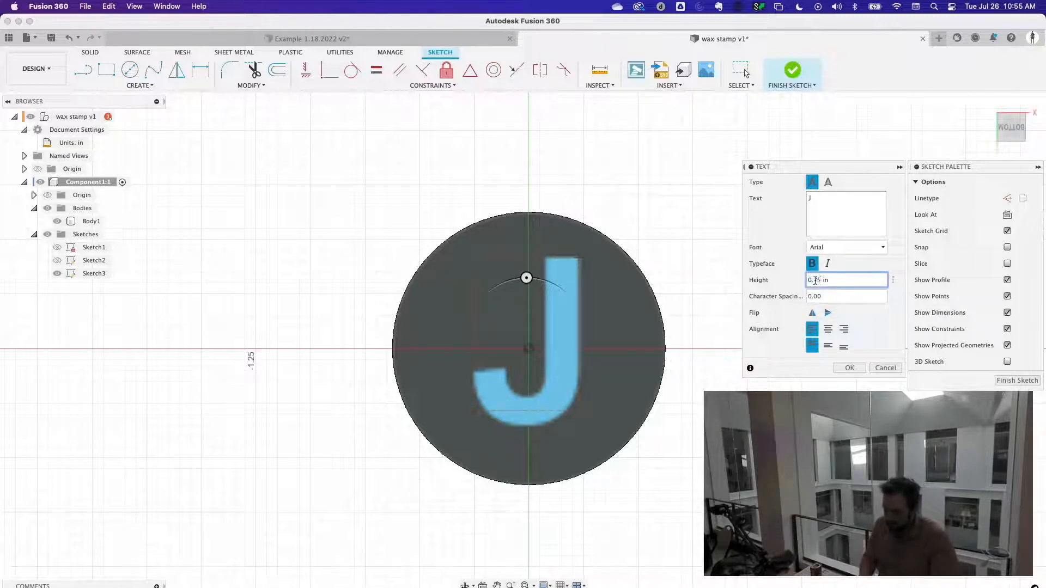
pyautogui.click(863, 371)
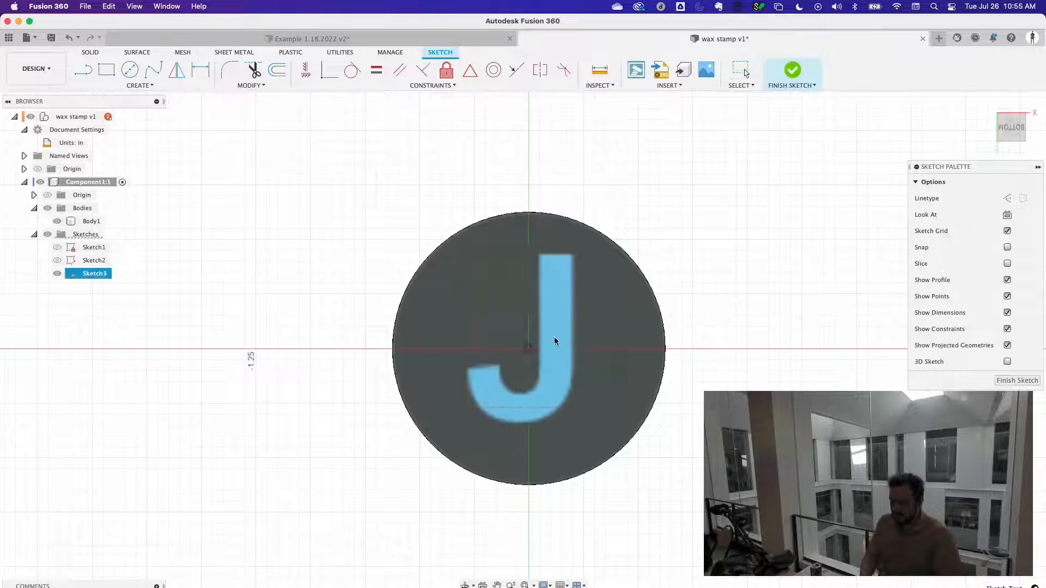
pyautogui.moveTo(564, 344); pyautogui.dragTo(569, 306)
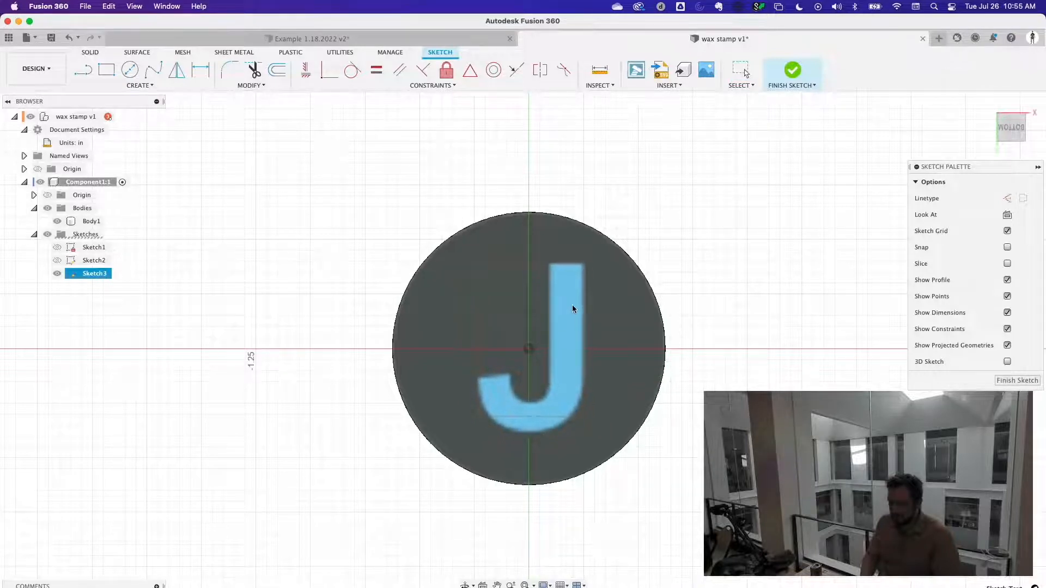
pyautogui.click(730, 246)
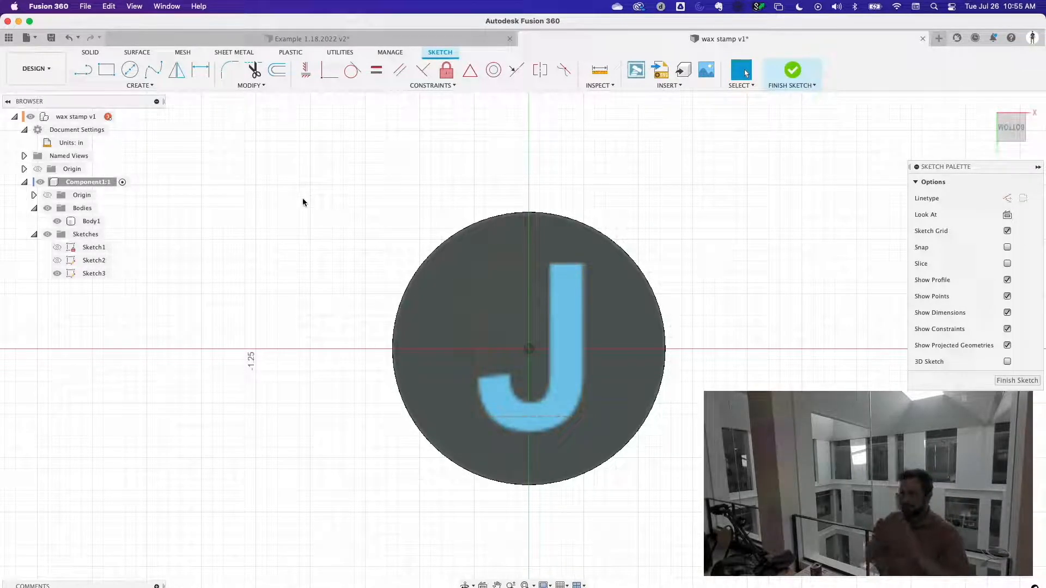
pyautogui.click(95, 54)
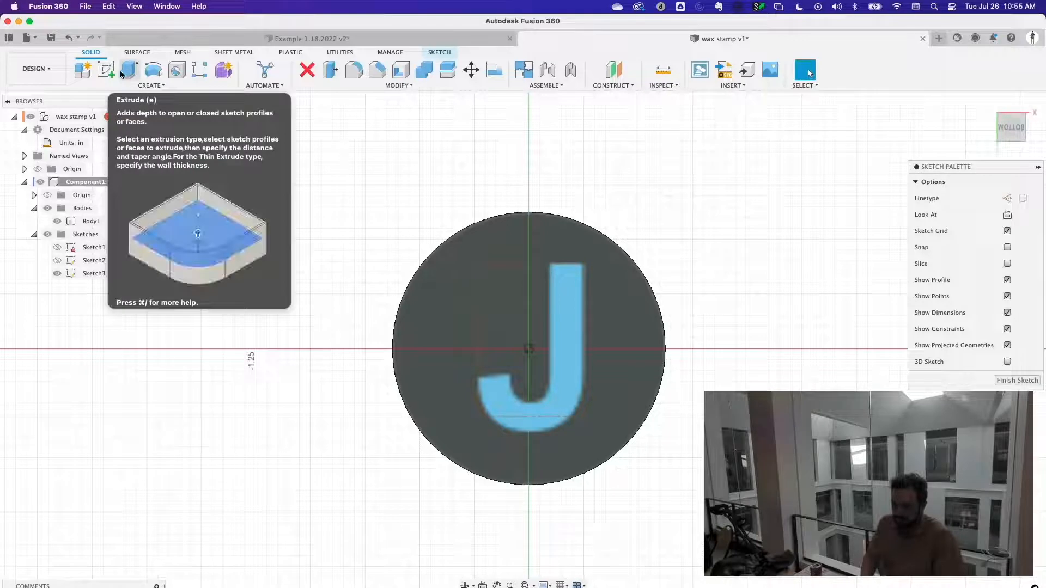
pyautogui.click(146, 85)
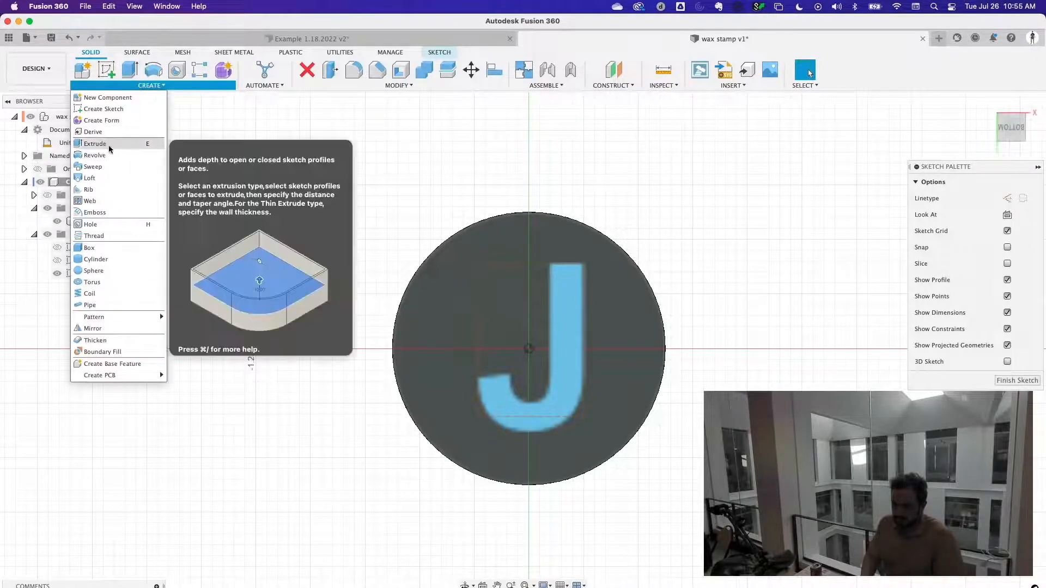
pyautogui.click(130, 69)
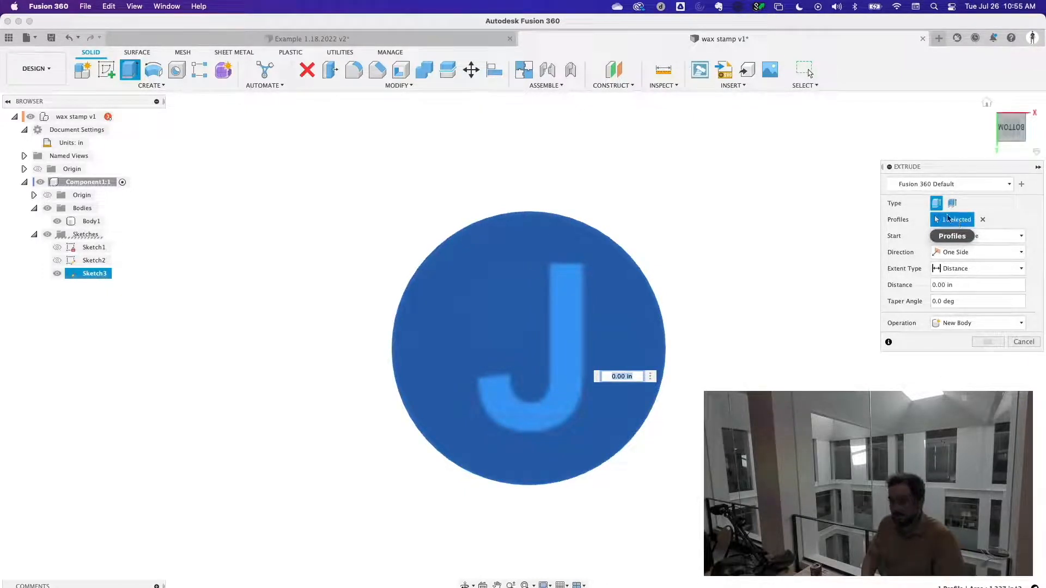
pyautogui.click(984, 220)
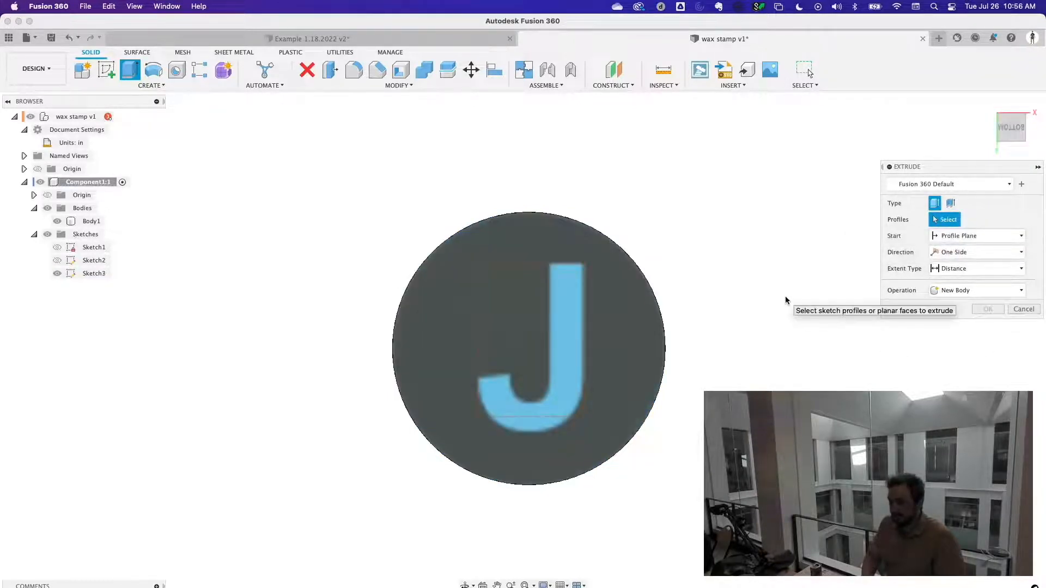
pyautogui.click(1024, 309)
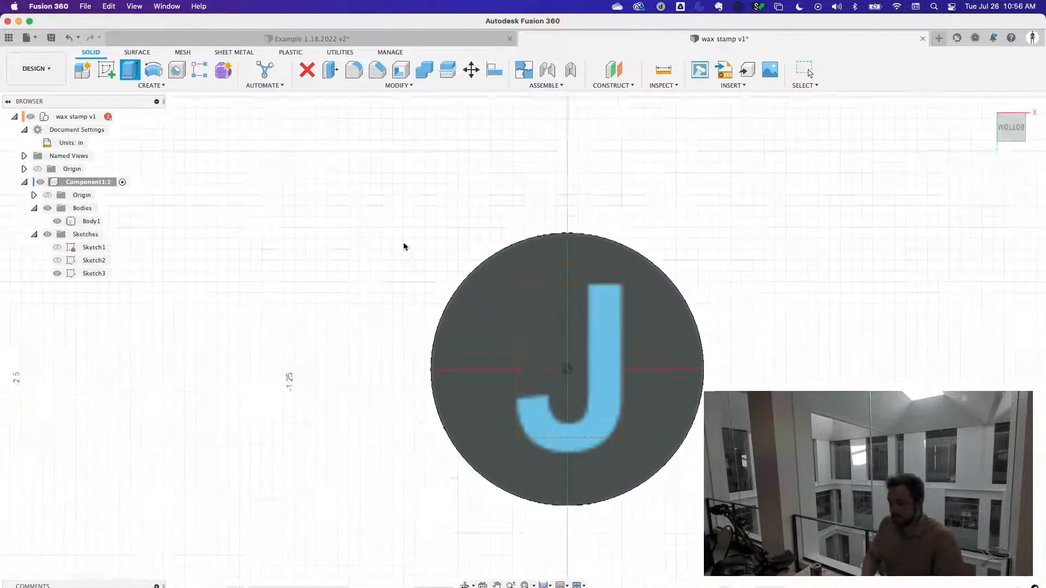
# - Set up an extrusion of only the letter J, 0.05 in outward from the stamp face, with the Join operation
pyautogui.click(91, 54)
pyautogui.click(130, 69)
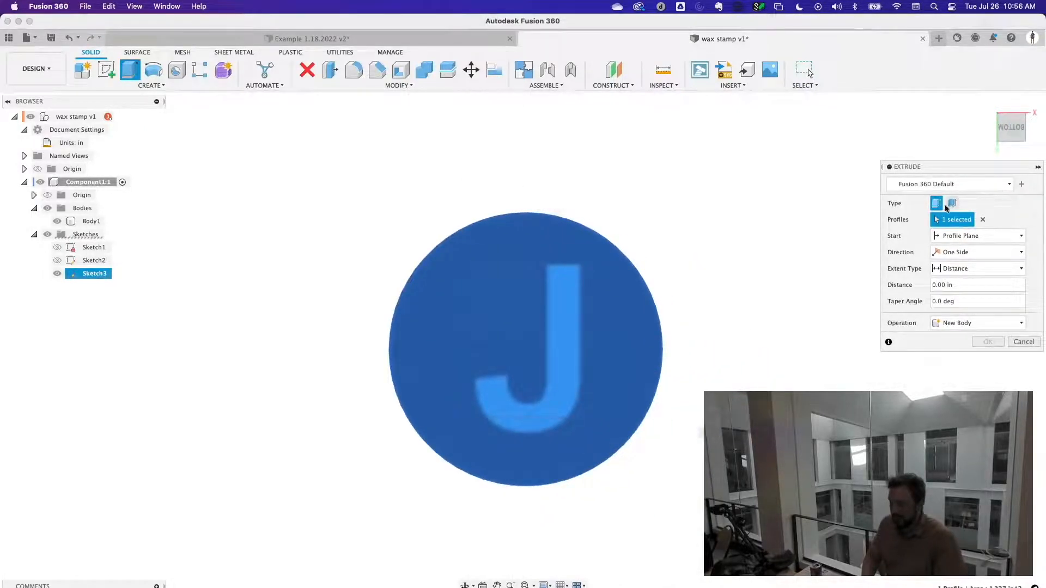
pyautogui.click(982, 220)
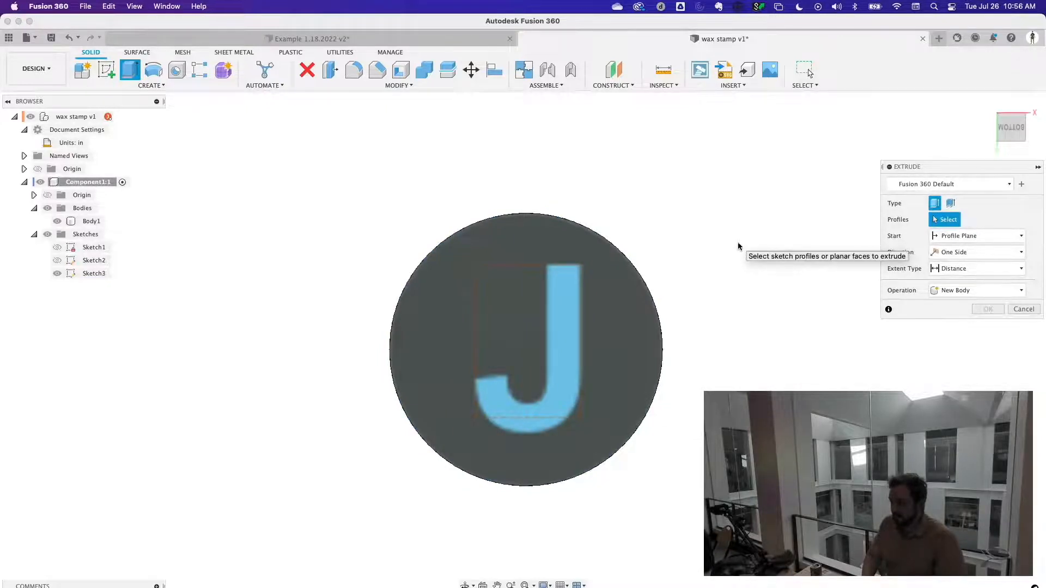
pyautogui.click(571, 303)
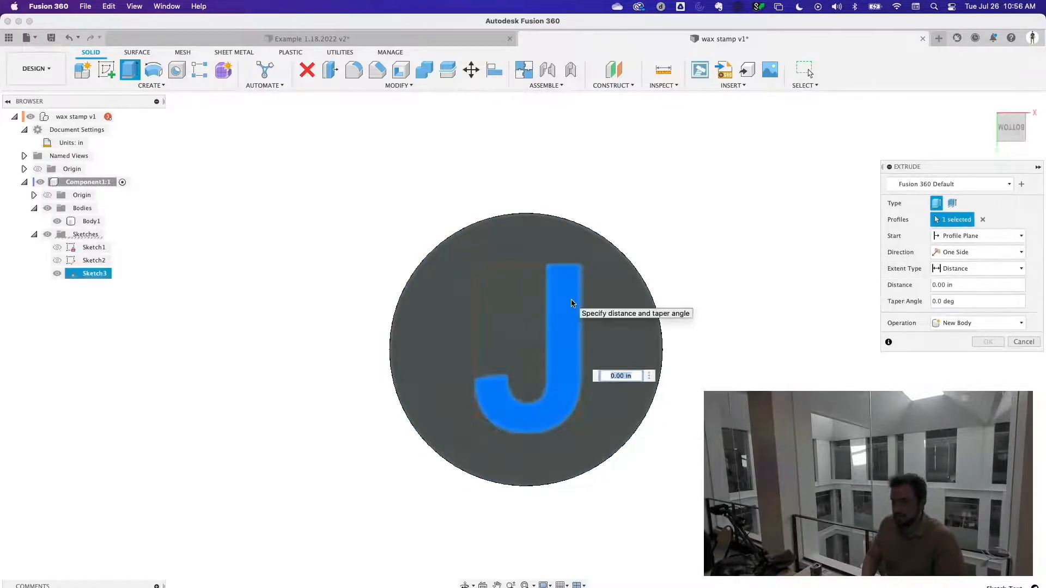
pyautogui.keyDown('shift'); pyautogui.moveTo(684, 234); pyautogui.dragTo(718, 285, button='middle'); pyautogui.keyUp('shift')
pyautogui.moveTo(1015, 123); pyautogui.dragTo(939, 152)
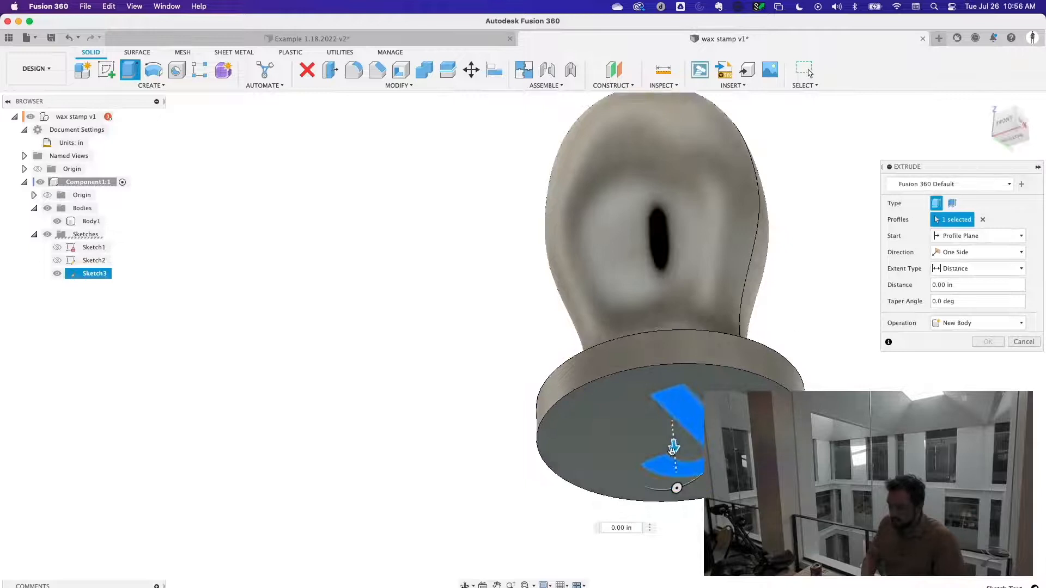
pyautogui.moveTo(674, 446); pyautogui.dragTo(675, 459)
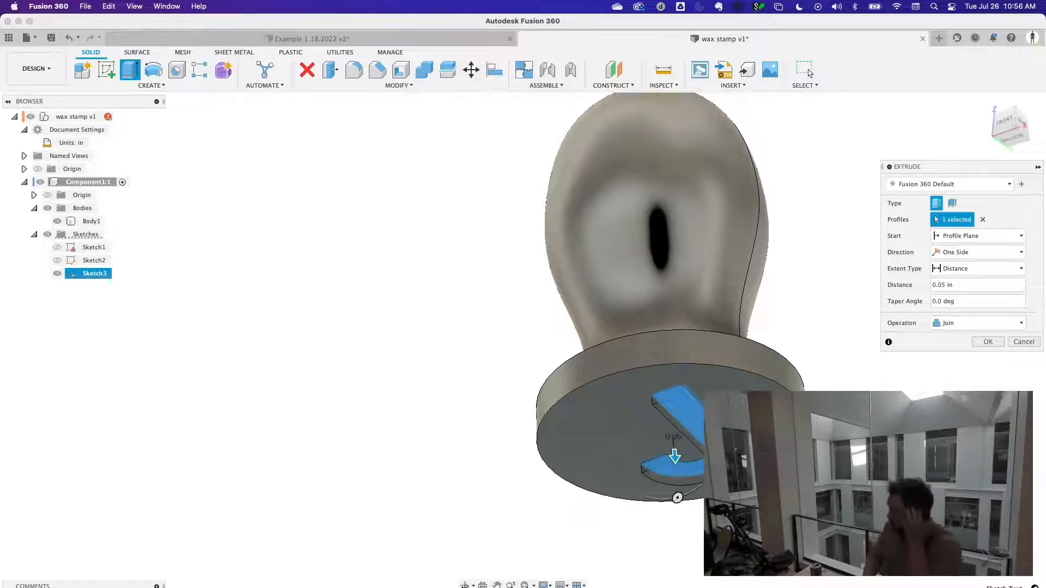
pyautogui.click(676, 462)
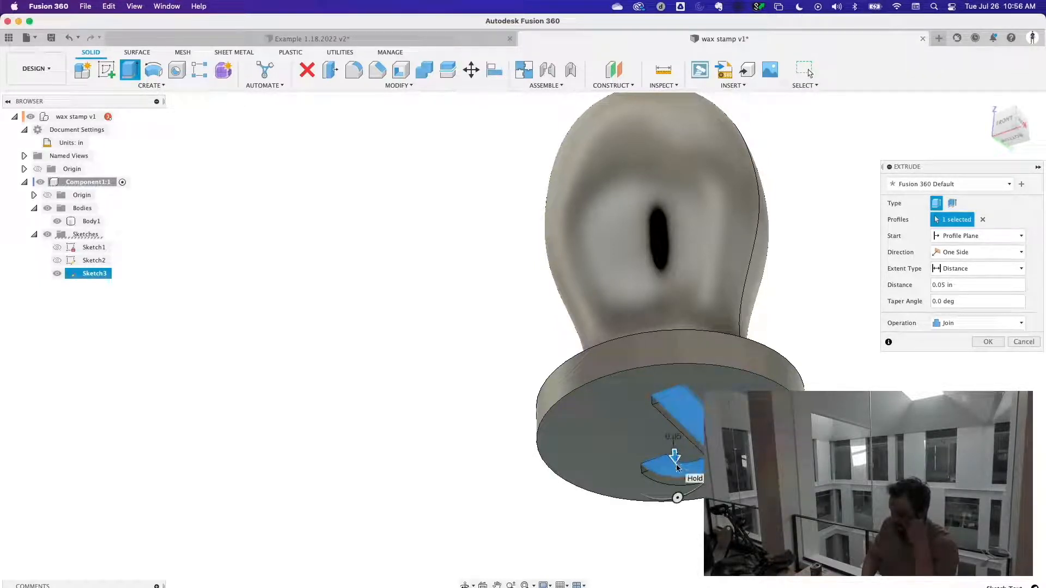
pyautogui.moveTo(674, 460)
pyautogui.mouseDown()
pyautogui.moveTo(676, 470)
pyautogui.moveTo(675, 459)
pyautogui.mouseUp()
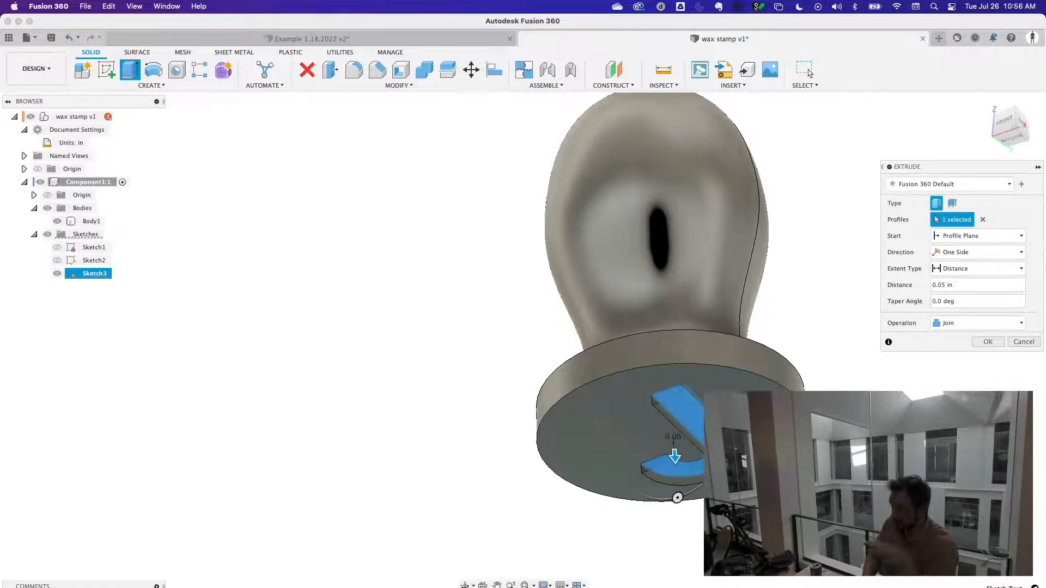
pyautogui.click(989, 341)
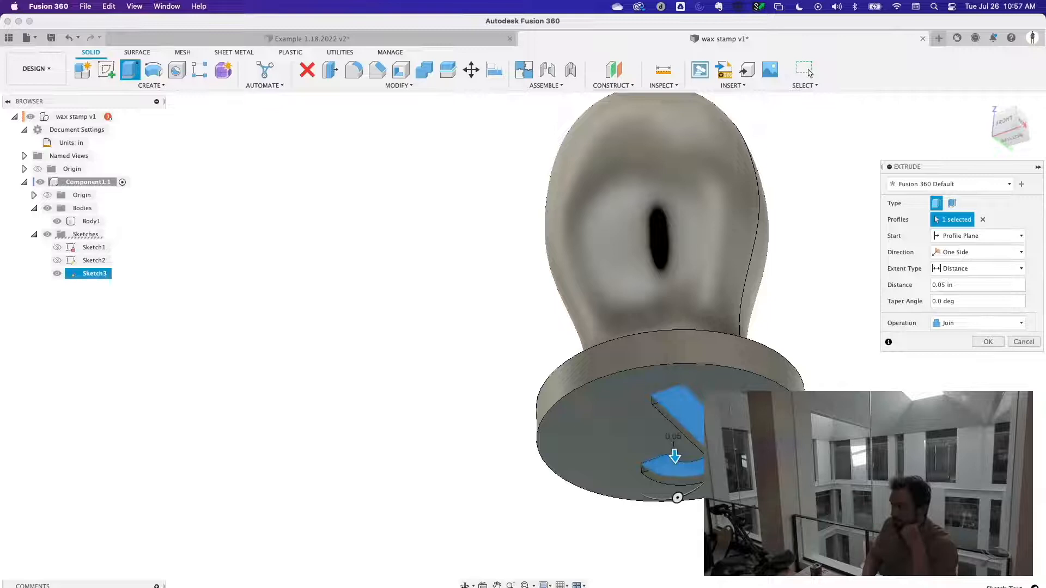
# - Preview the letter J as a cut at -0.05 in, restore the outward 0.05 in Join extrusion, and accept it
pyautogui.moveTo(674, 457); pyautogui.dragTo(676, 433)
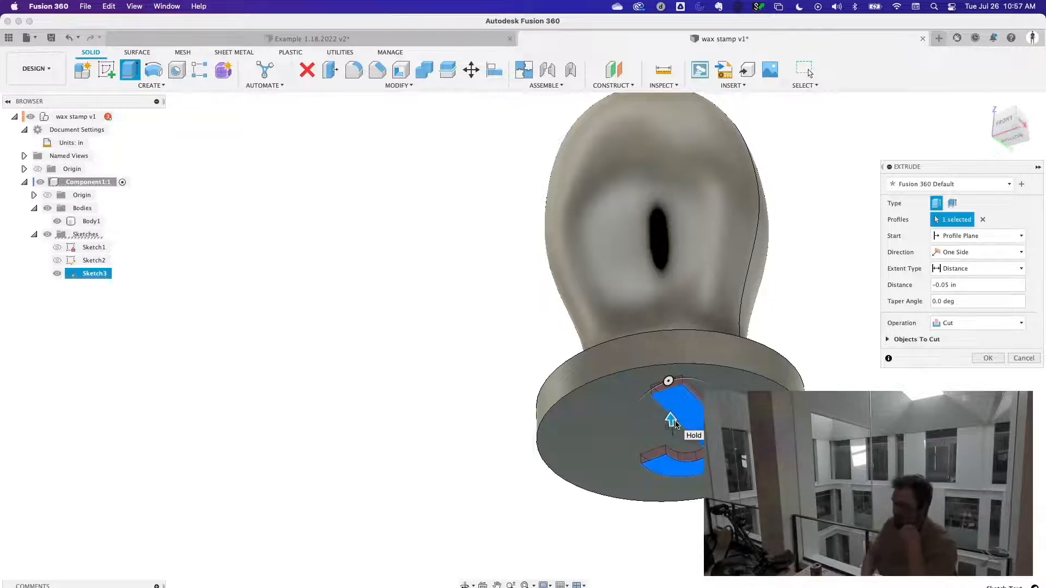
pyautogui.moveTo(670, 421); pyautogui.dragTo(675, 457)
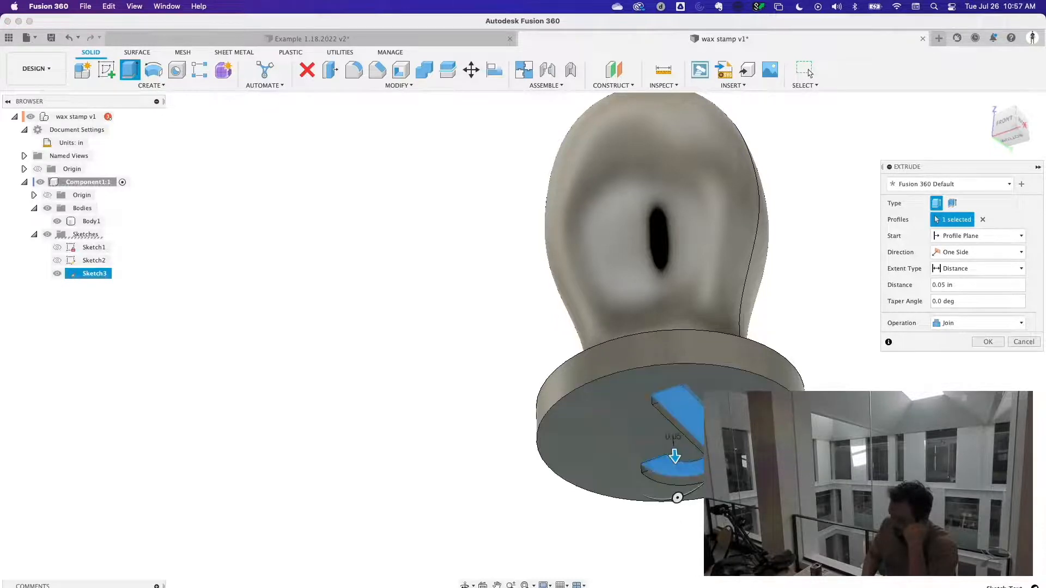
pyautogui.click(989, 341)
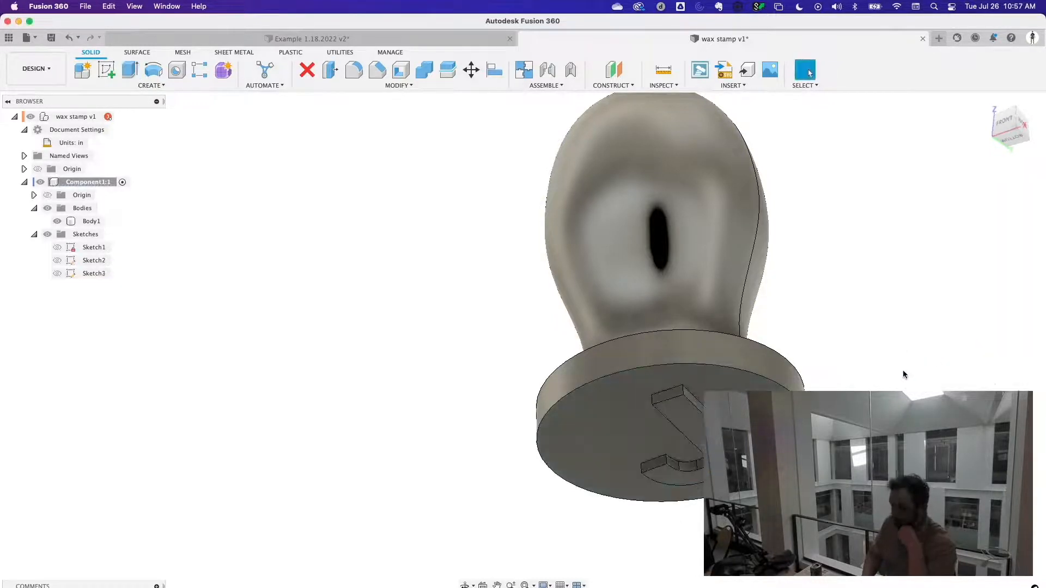
# - In a new sketch on the stamp face, draw an ellipse centred on the face around the letter J, about 1.05 in tall
pyautogui.keyDown('shift'); pyautogui.moveTo(903, 370); pyautogui.dragTo(934, 338, button='middle'); pyautogui.keyUp('shift')
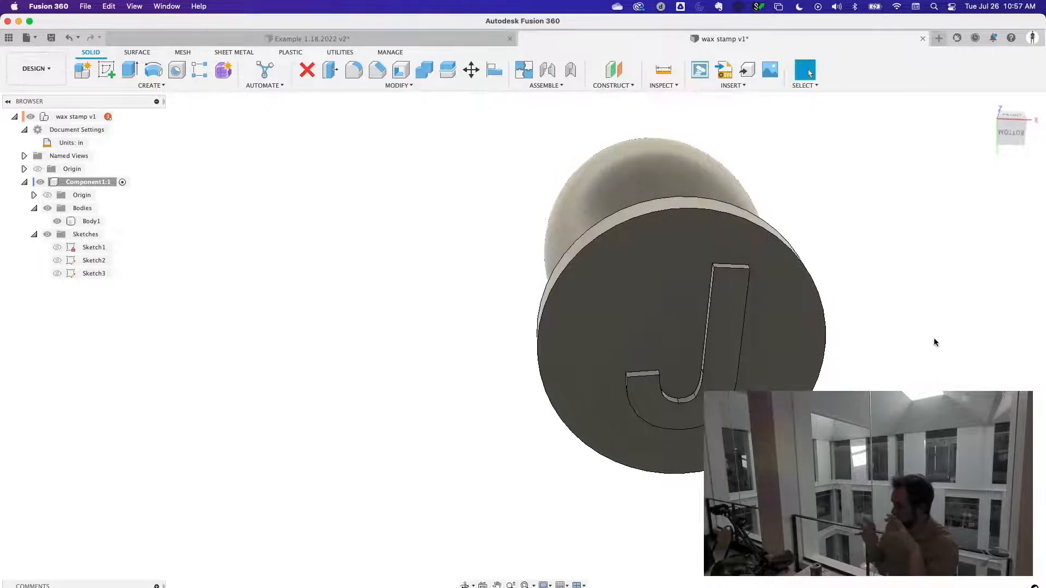
pyautogui.click(65, 225)
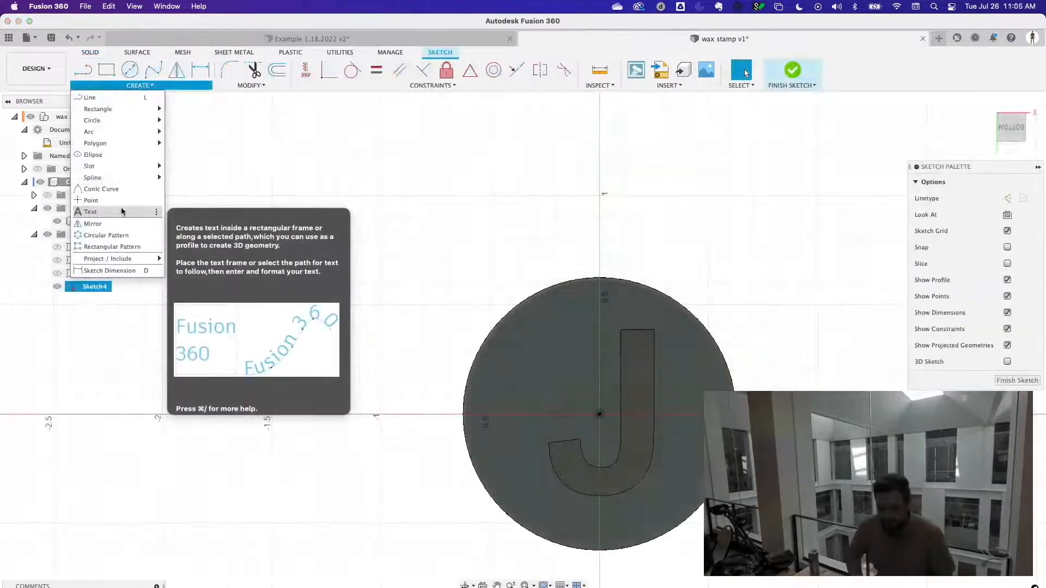
pyautogui.moveTo(120, 143)
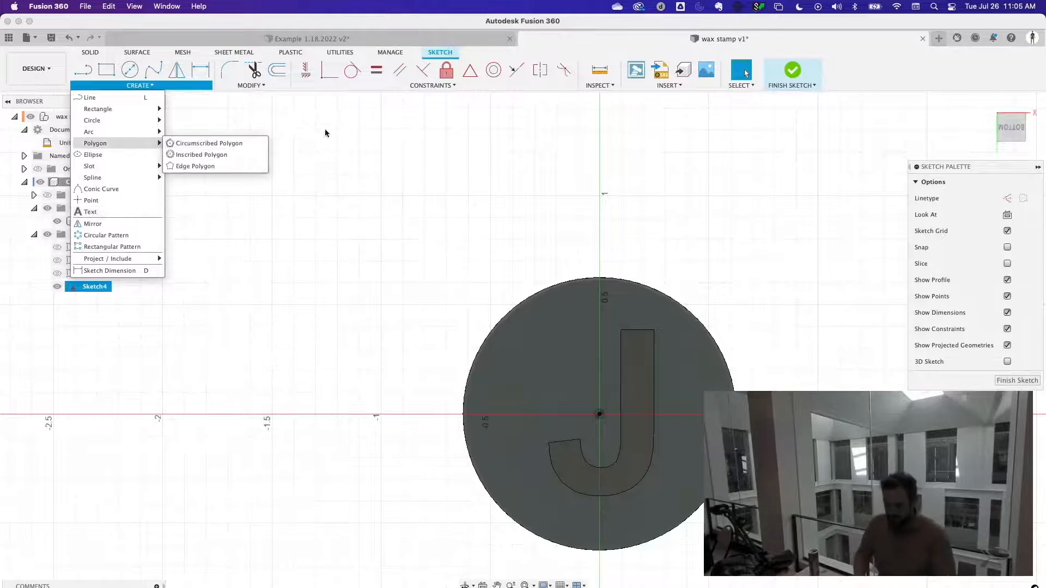
pyautogui.click(325, 155)
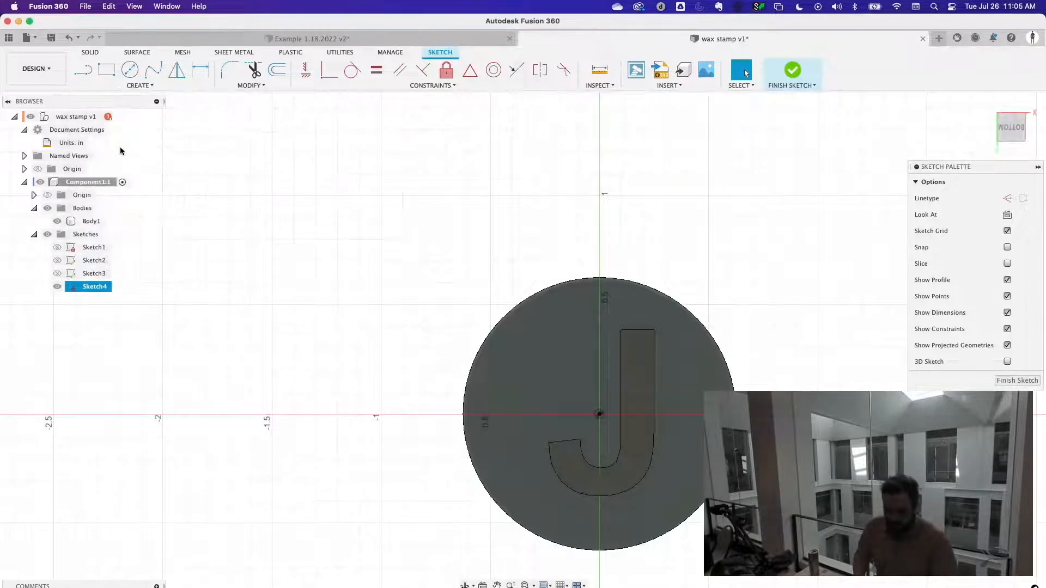
pyautogui.click(139, 86)
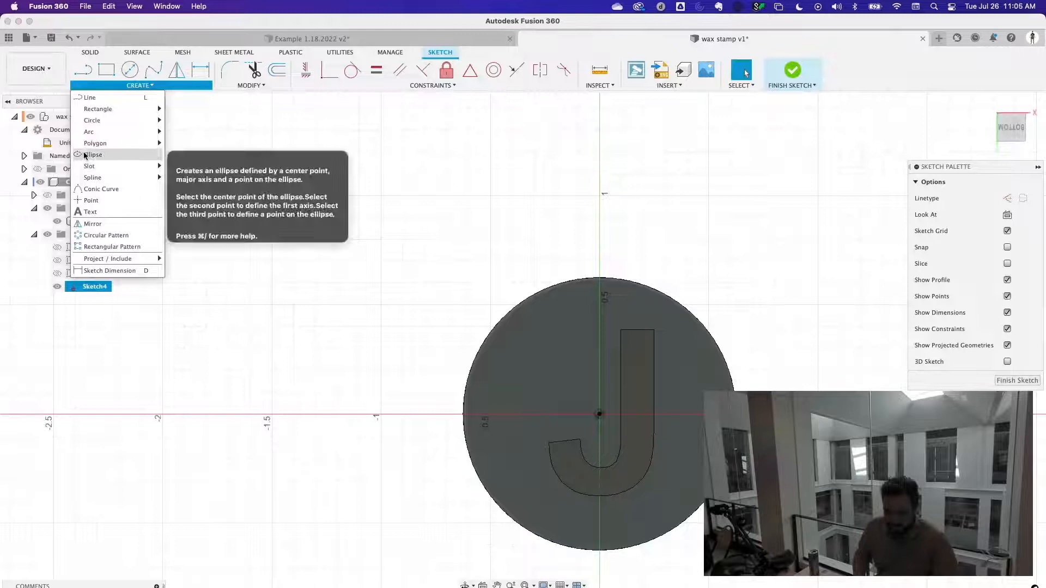
pyautogui.click(98, 157)
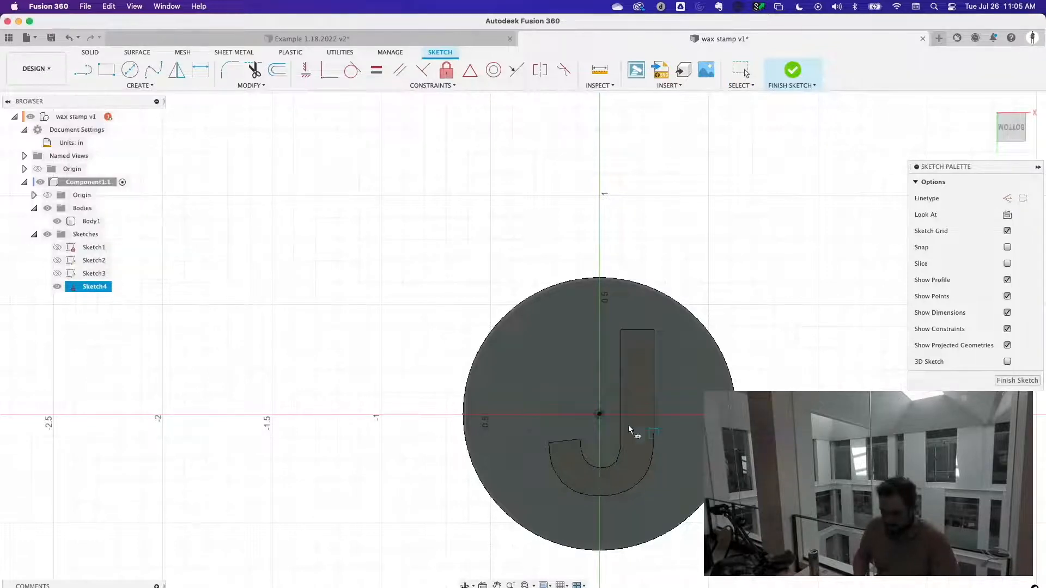
pyautogui.click(599, 413)
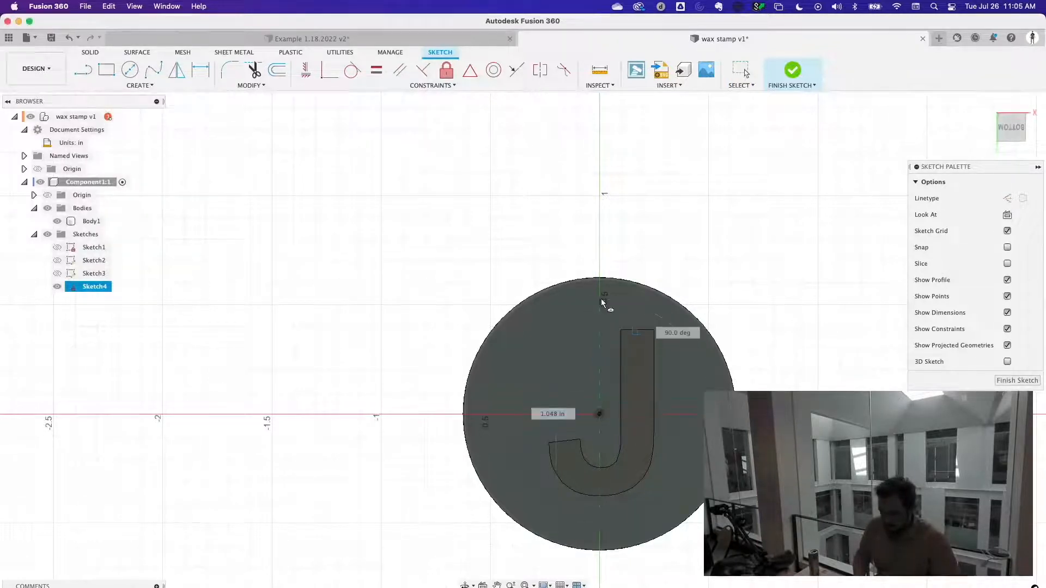
pyautogui.click(601, 301)
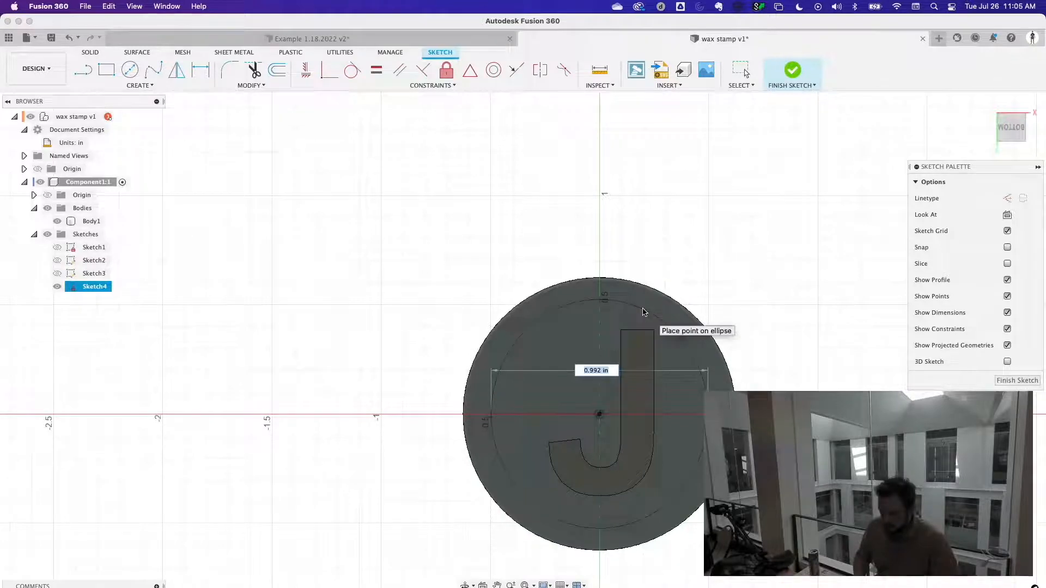
pyautogui.click(642, 312)
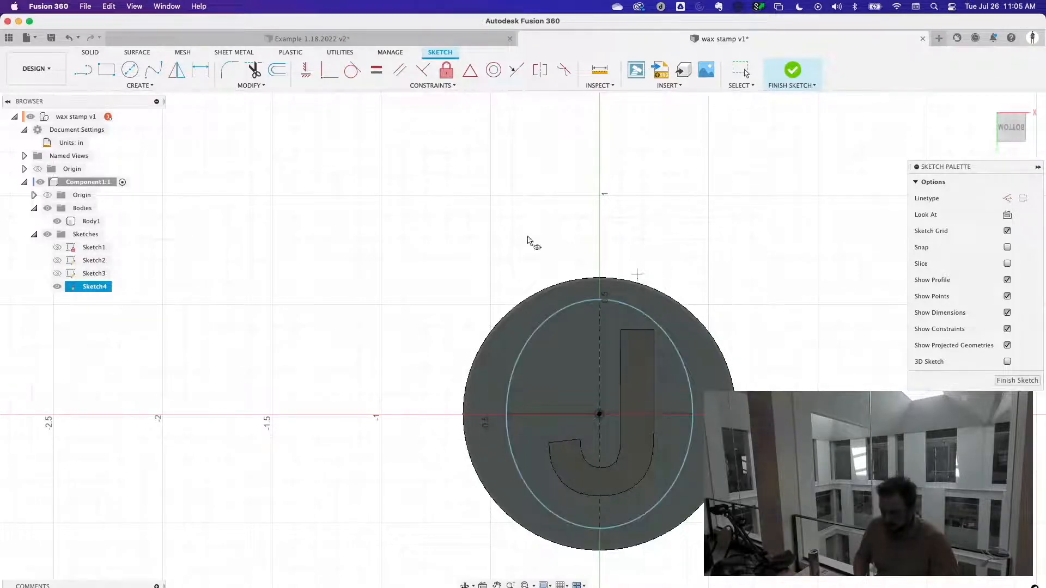
# - Extrude the ring between the ellipse and the stamp's outer edge 0.05 in outward as part of the body
pyautogui.click(91, 53)
pyautogui.click(130, 69)
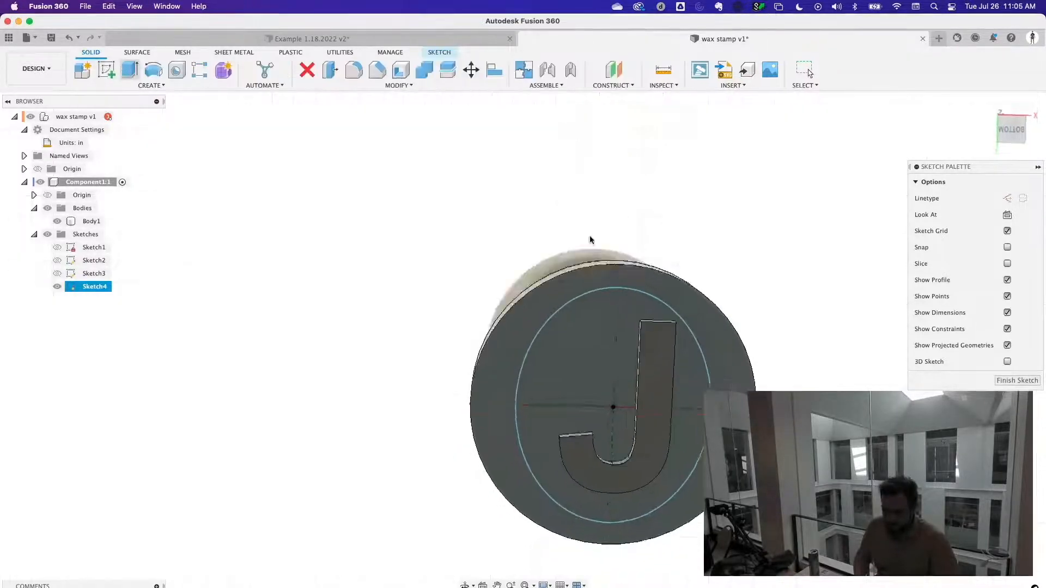
pyautogui.click(724, 356)
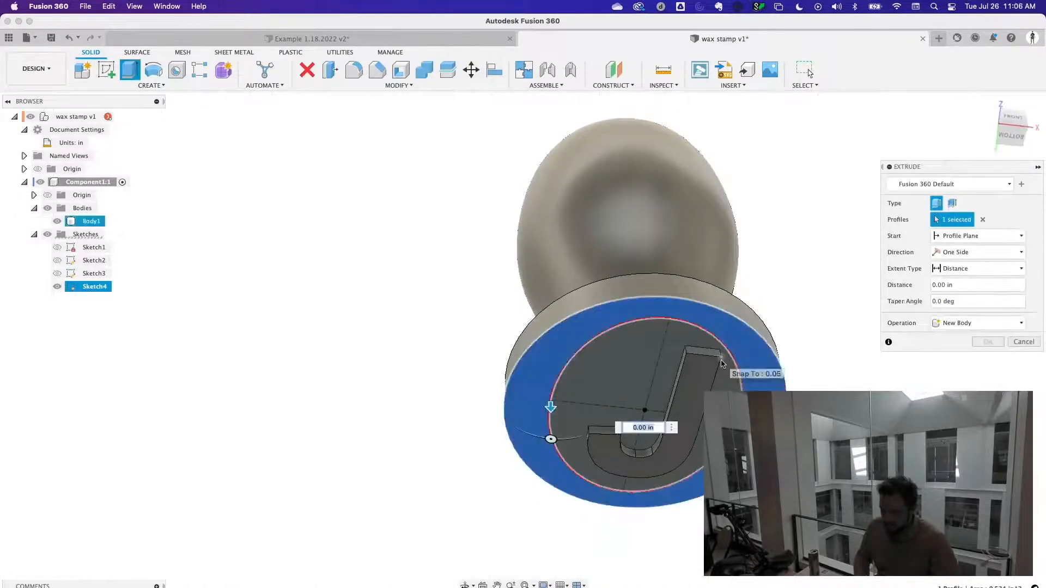
pyautogui.press('Escape')
pyautogui.keyDown('shift'); pyautogui.moveTo(839, 358); pyautogui.dragTo(899, 357, button='middle'); pyautogui.keyUp('shift')
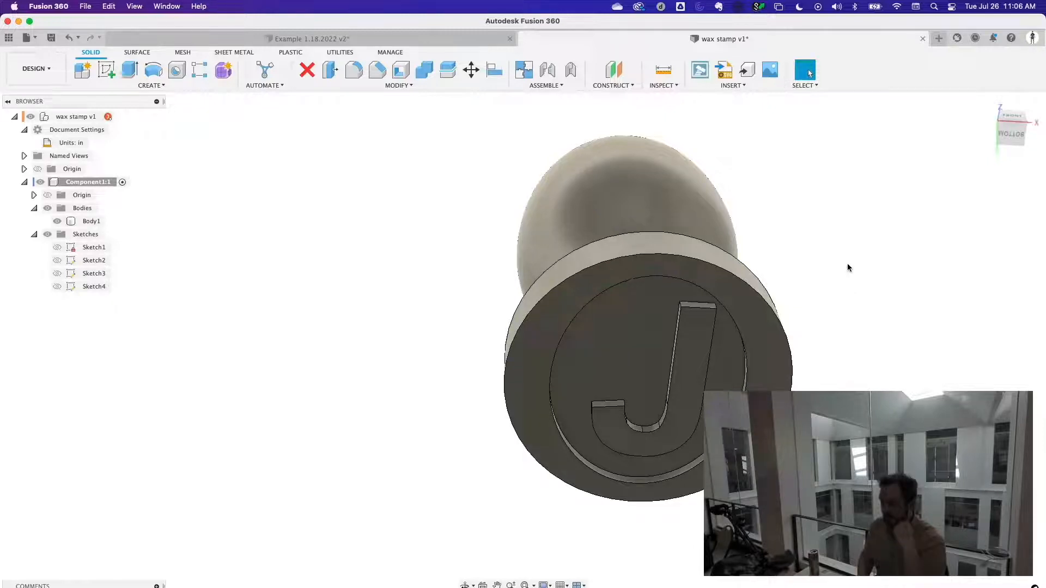
# - Draft the inner wall of the raised border by 50 degrees, using the recessed stamp face as the pull direction
pyautogui.click(375, 86)
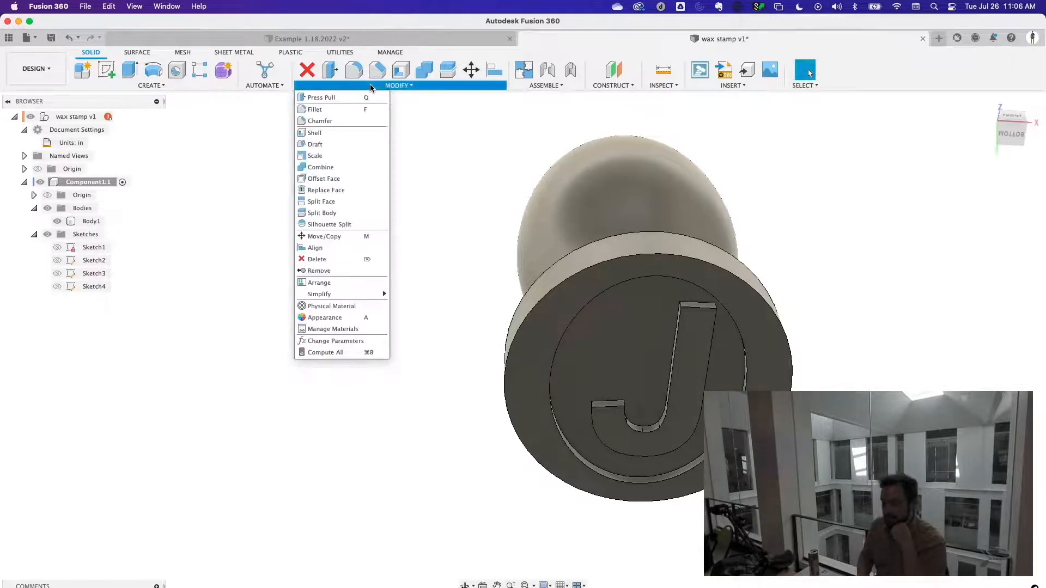
pyautogui.click(323, 145)
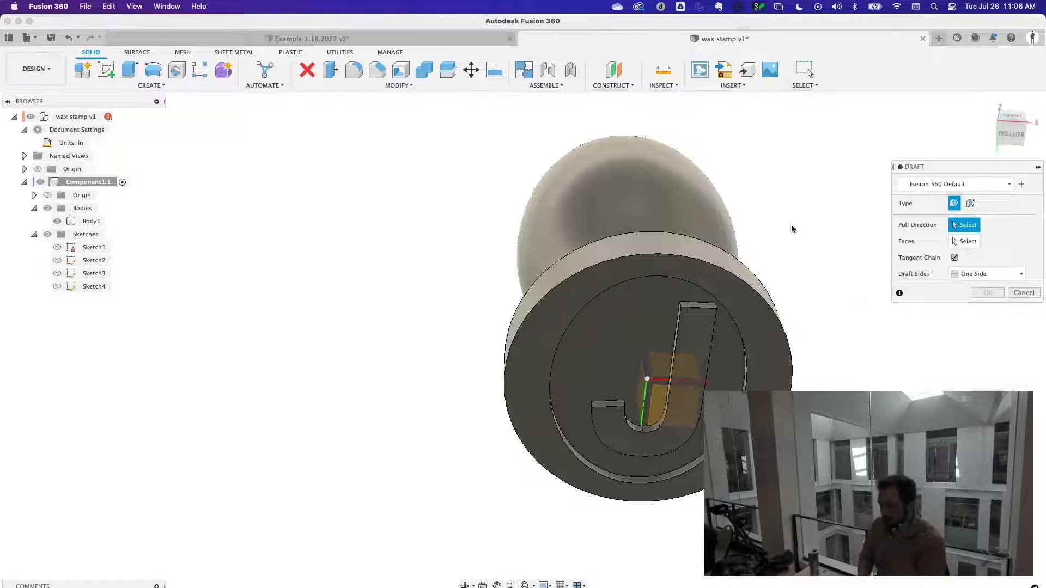
pyautogui.scroll(5, 792, 227)
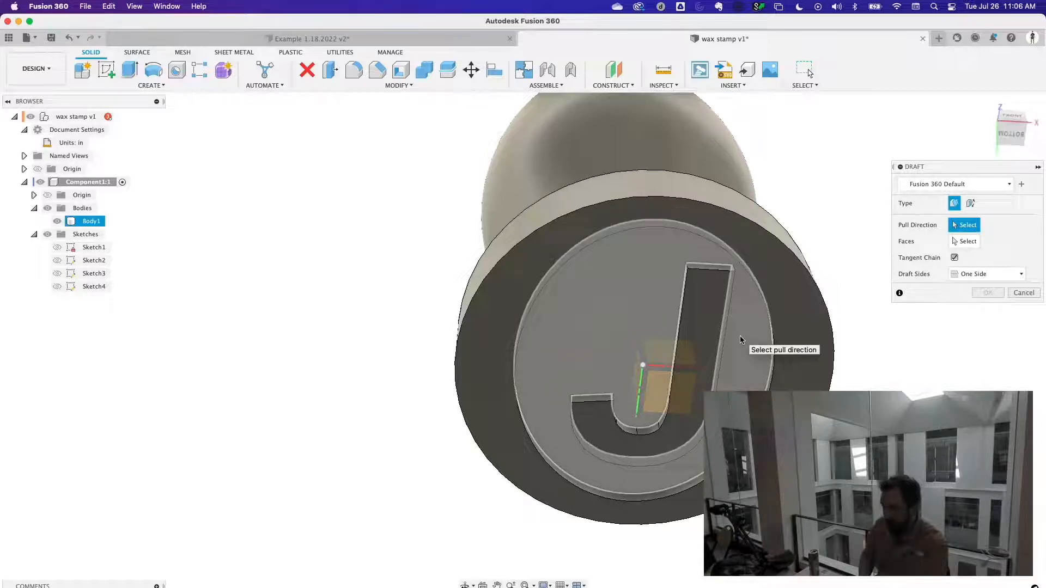
pyautogui.click(741, 339)
pyautogui.keyDown('shift'); pyautogui.moveTo(817, 279); pyautogui.dragTo(868, 243, button='middle'); pyautogui.keyUp('shift')
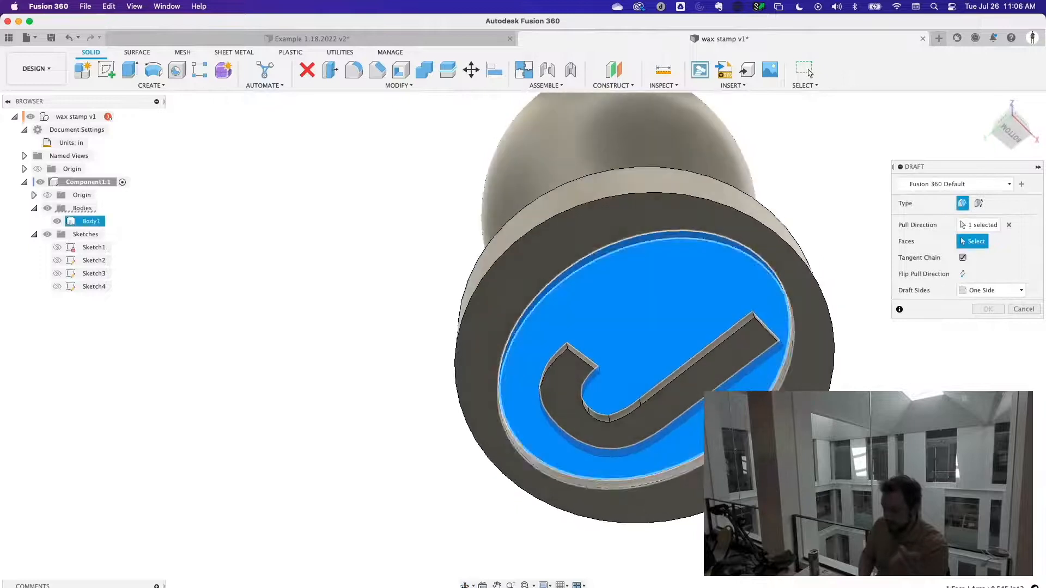
pyautogui.click(742, 435)
pyautogui.keyDown('shift'); pyautogui.moveTo(744, 474); pyautogui.dragTo(742, 389, button='middle'); pyautogui.keyUp('shift')
pyautogui.write('40')
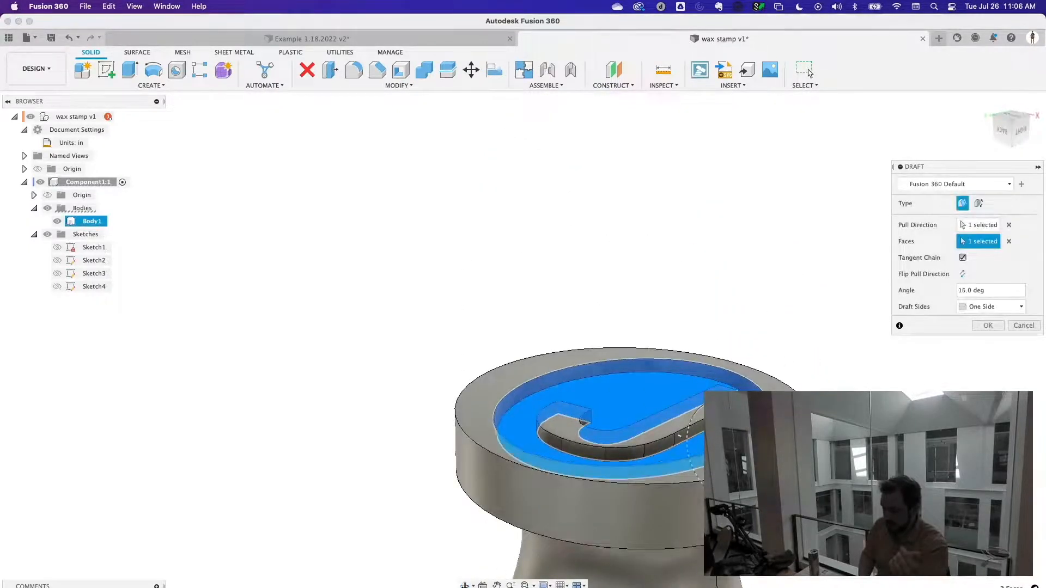
pyautogui.moveTo(768, 407); pyautogui.dragTo(774, 413)
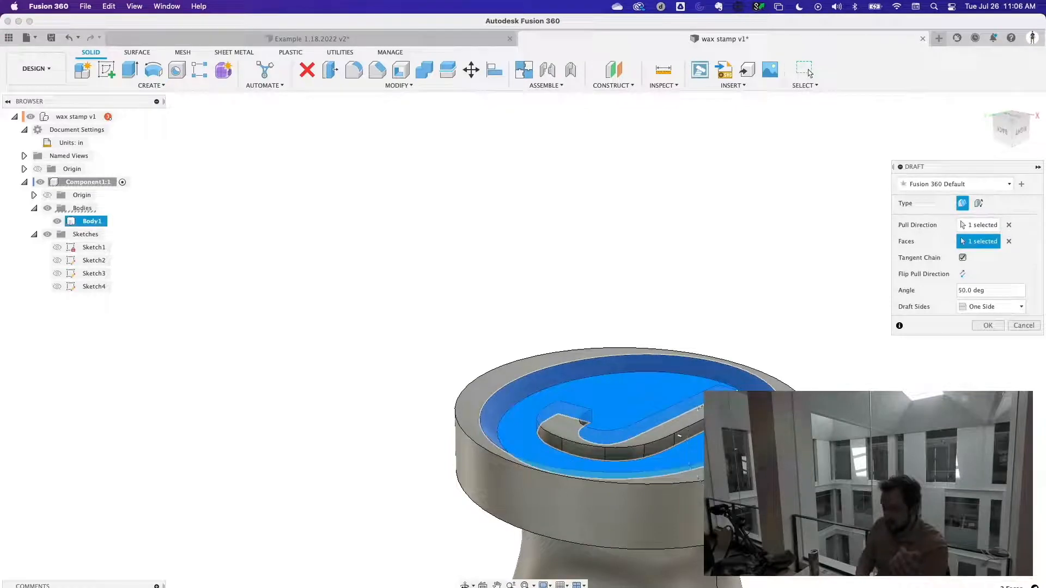
pyautogui.press('Return')
# - Examine the sloped border, the raised letter and the handle of the stamp from several sides
pyautogui.keyDown('shift'); pyautogui.moveTo(789, 315); pyautogui.dragTo(807, 343, button='middle'); pyautogui.keyUp('shift')
pyautogui.scroll(-5, 806, 372)
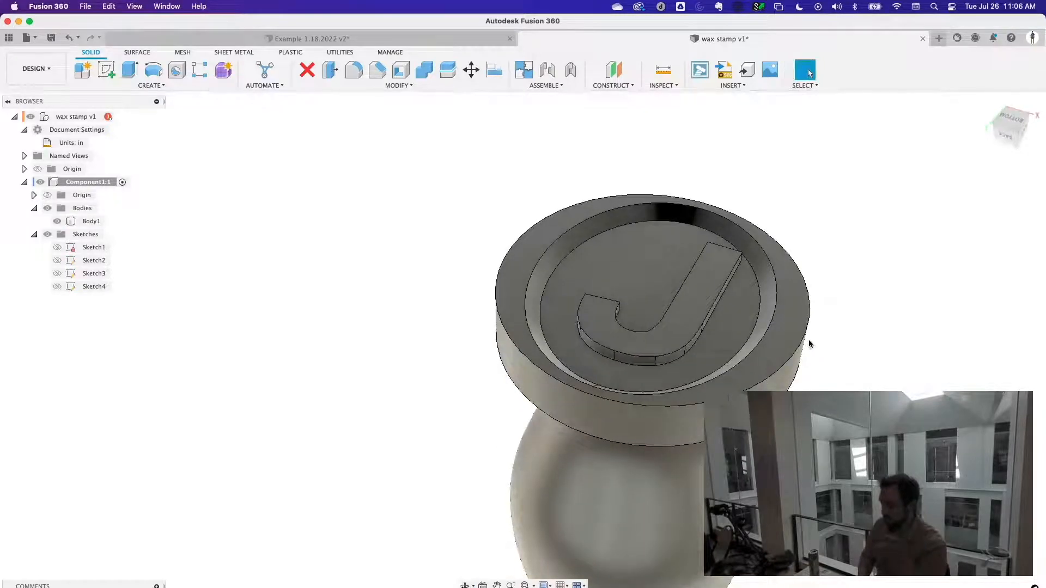
pyautogui.moveTo(852, 343)
pyautogui.keyDown('shift'); pyautogui.mouseDown(button='middle')
pyautogui.moveTo(857, 271)
pyautogui.moveTo(857, 331)
pyautogui.mouseUp(button='middle'); pyautogui.keyUp('shift')
pyautogui.keyDown('shift'); pyautogui.moveTo(857, 331); pyautogui.dragTo(858, 414); pyautogui.keyUp('shift')
pyautogui.scroll(-3, 857, 435)
pyautogui.keyDown('shift'); pyautogui.moveTo(858, 413); pyautogui.dragTo(847, 483, button='middle'); pyautogui.keyUp('shift')
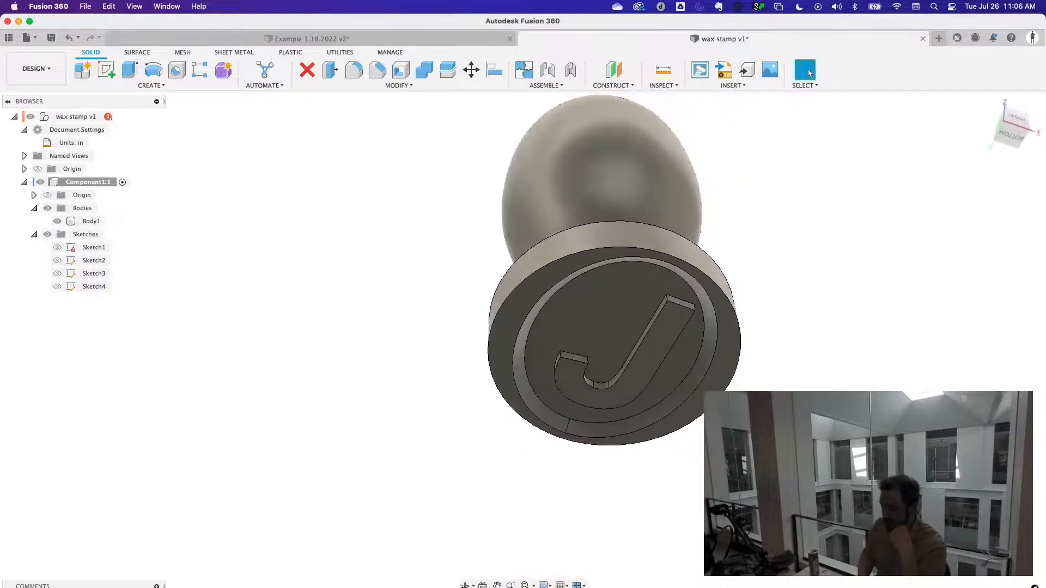
pyautogui.scroll(-3, 847, 483)
pyautogui.keyDown('shift'); pyautogui.moveTo(818, 349); pyautogui.dragTo(818, 523, button='middle'); pyautogui.keyUp('shift')
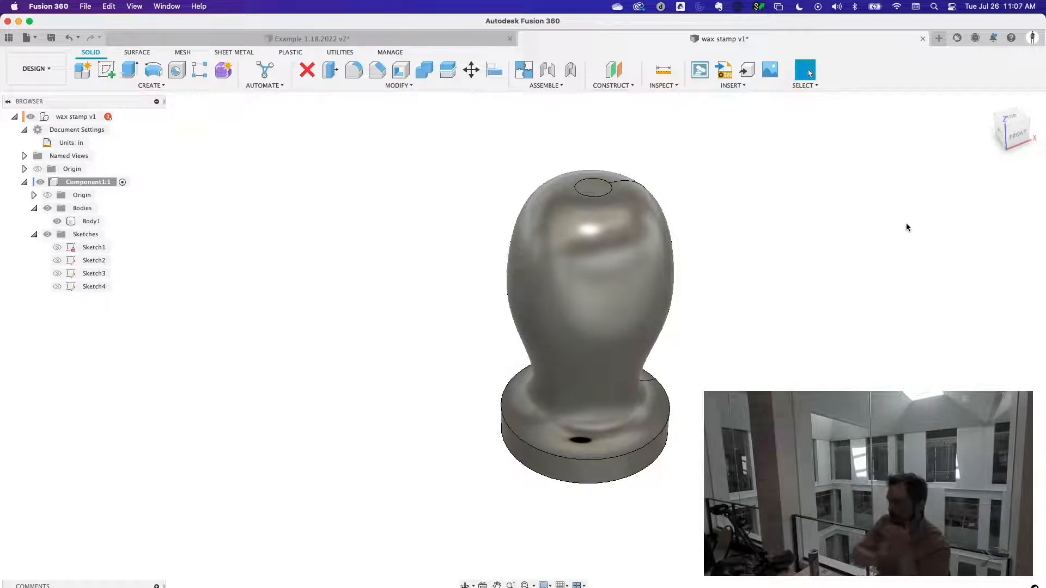
# - Open the model parameters and expand the Component1 entries for its sketches, extrusions, revolve and draft
pyautogui.click(388, 87)
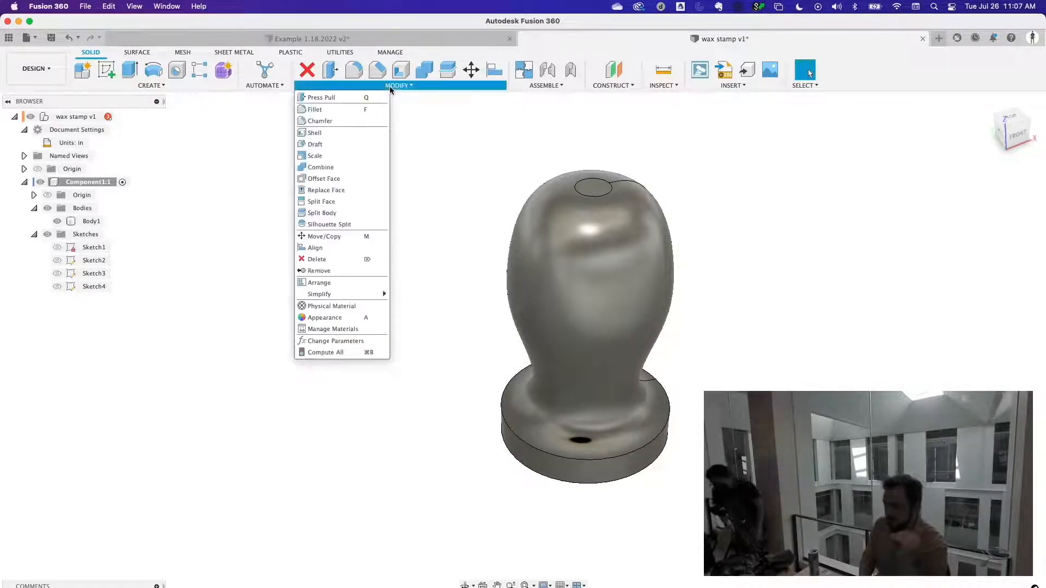
pyautogui.click(335, 341)
pyautogui.click(290, 225)
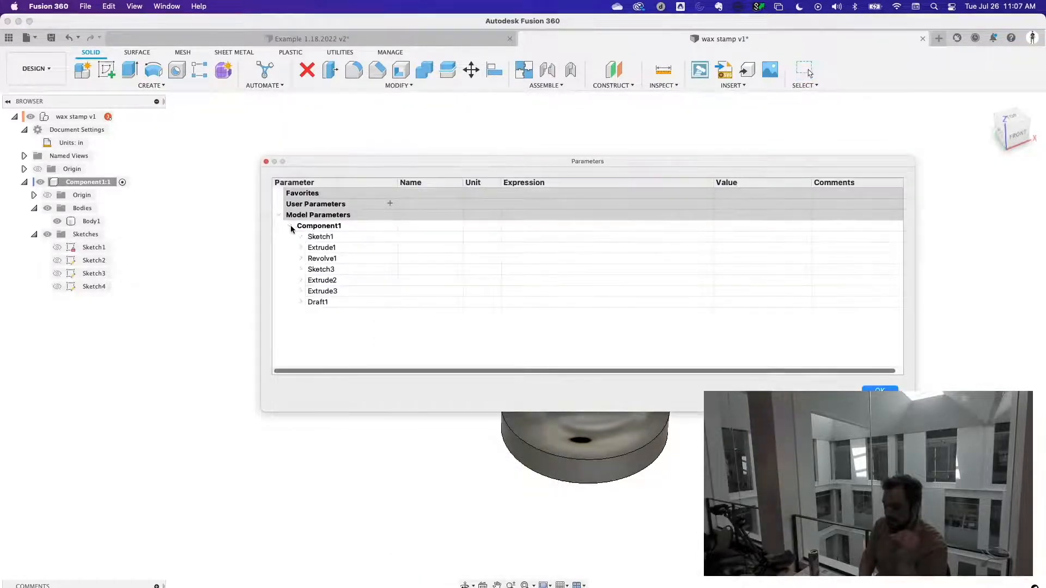
pyautogui.moveTo(368, 162); pyautogui.dragTo(300, 106)
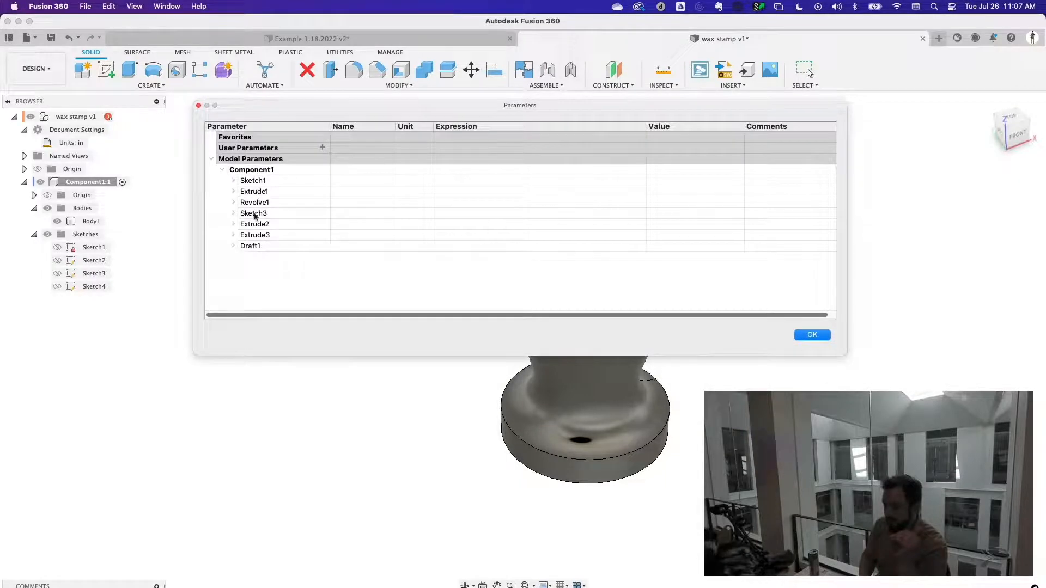
pyautogui.click(234, 182)
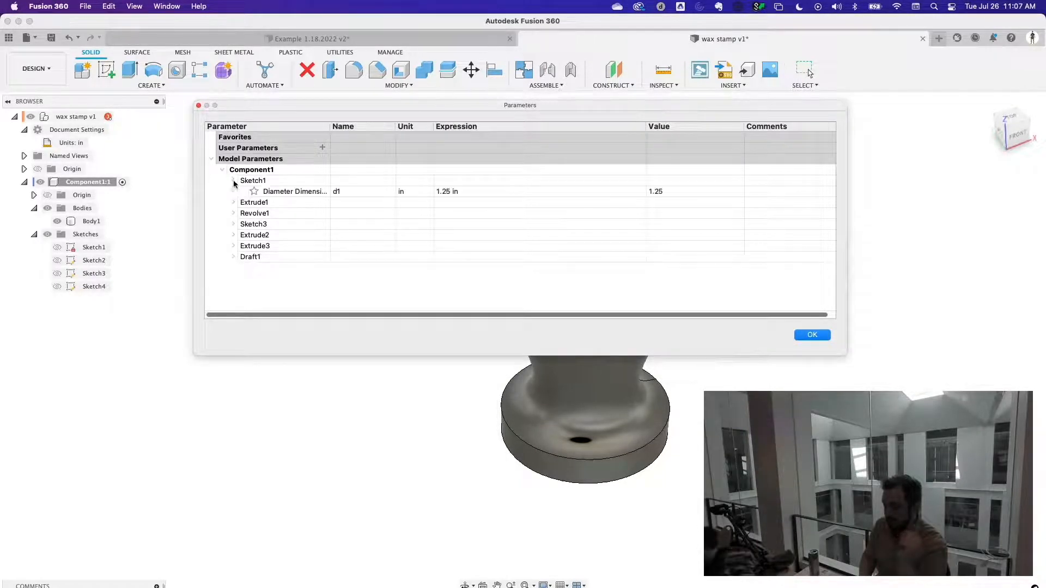
pyautogui.click(234, 203)
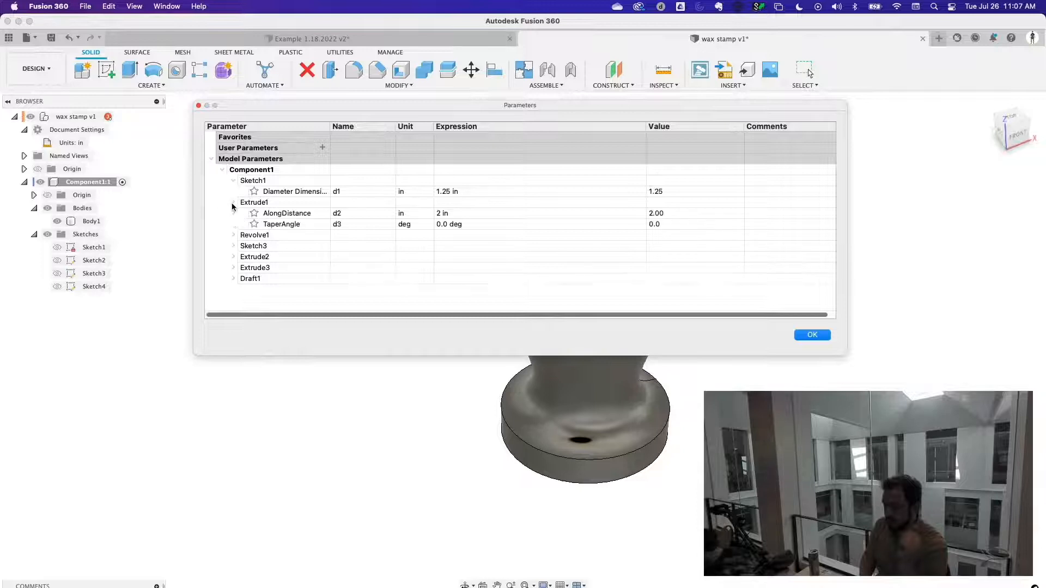
pyautogui.click(233, 236)
pyautogui.click(233, 257)
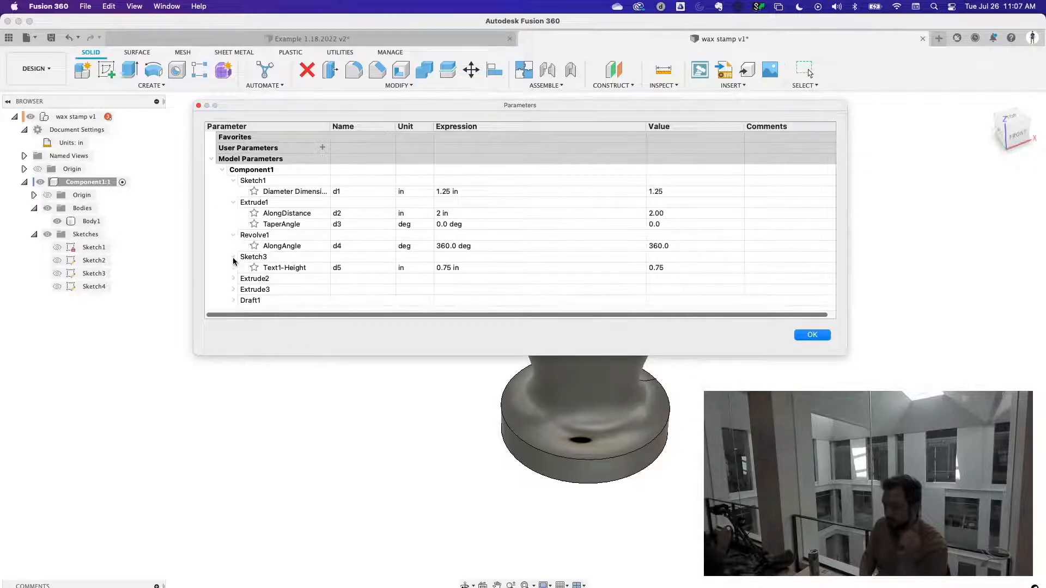
pyautogui.click(234, 279)
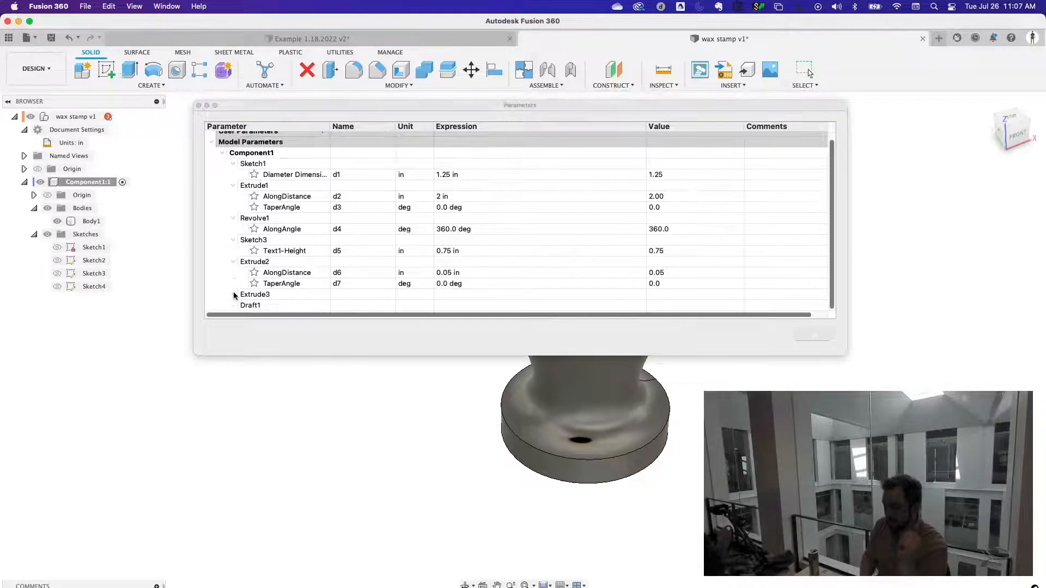
pyautogui.click(233, 295)
pyautogui.click(233, 306)
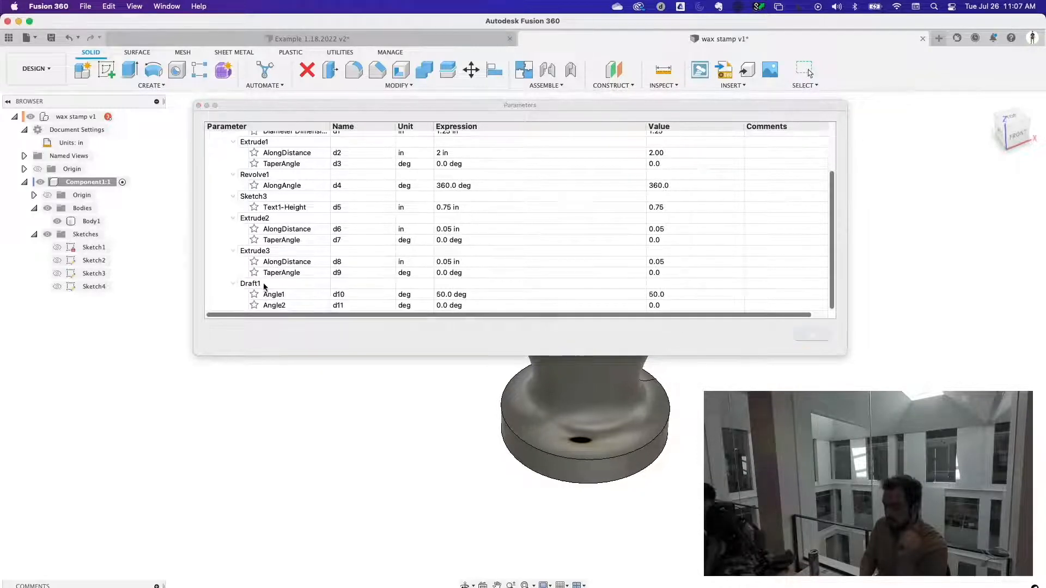
# - Move and narrow the Parameters dialog clear of the model, and set Sketch1's diameter dimension to 1.5 in
pyautogui.moveTo(613, 105); pyautogui.dragTo(400, 293)
pyautogui.moveTo(564, 328); pyautogui.dragTo(452, 328)
pyautogui.moveTo(325, 293); pyautogui.dragTo(324, 268)
pyautogui.scroll(3, 283, 343)
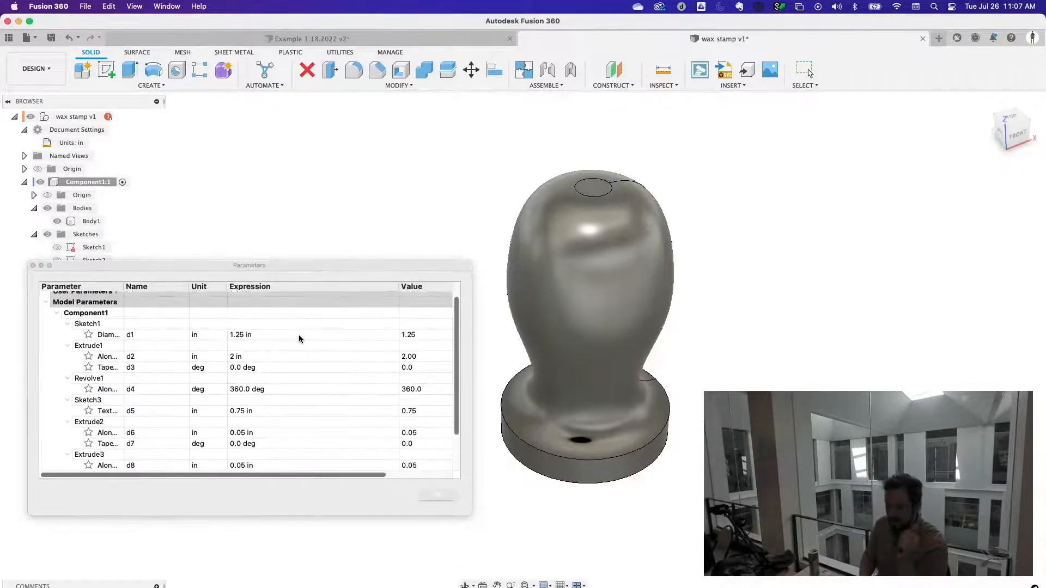
pyautogui.click(250, 337)
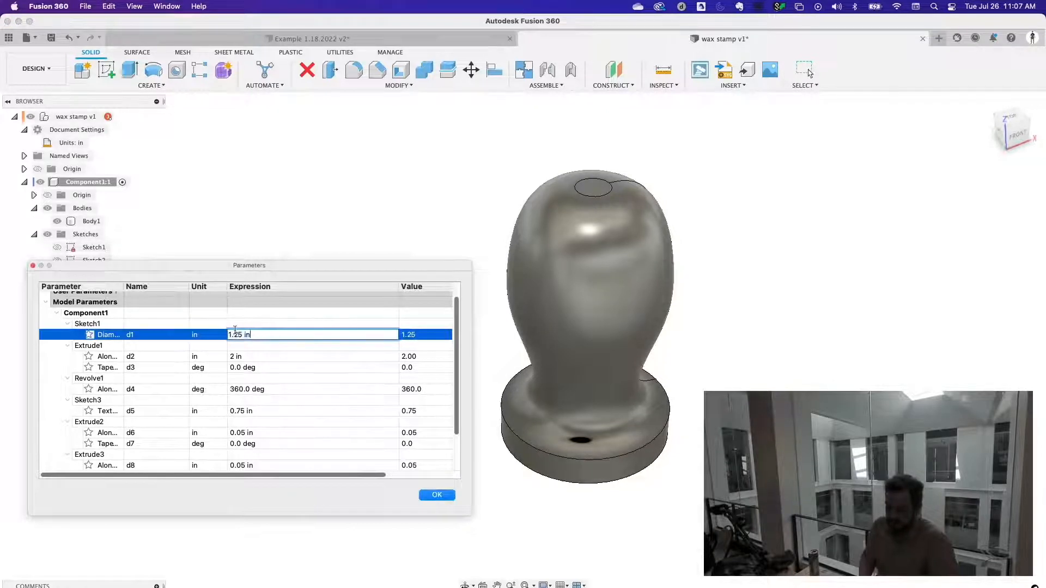
pyautogui.press('BackSpace')
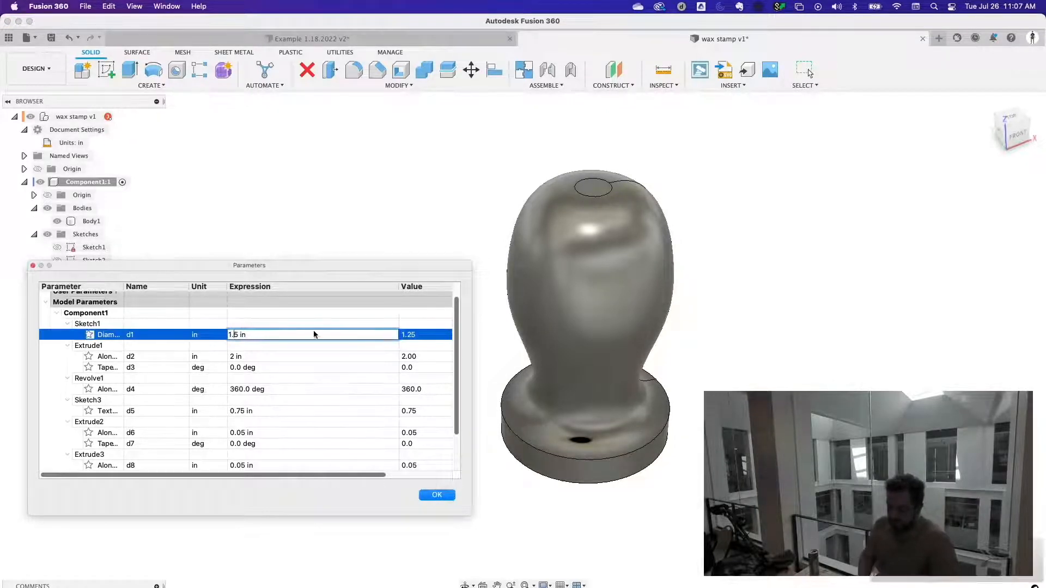
pyautogui.press('Return')
pyautogui.moveTo(791, 366)
pyautogui.keyDown('shift'); pyautogui.mouseDown(button='middle')
pyautogui.moveTo(787, 436)
pyautogui.moveTo(776, 320)
pyautogui.moveTo(783, 381)
pyautogui.moveTo(789, 249)
pyautogui.moveTo(787, 365)
pyautogui.mouseUp(button='middle'); pyautogui.keyUp('shift')
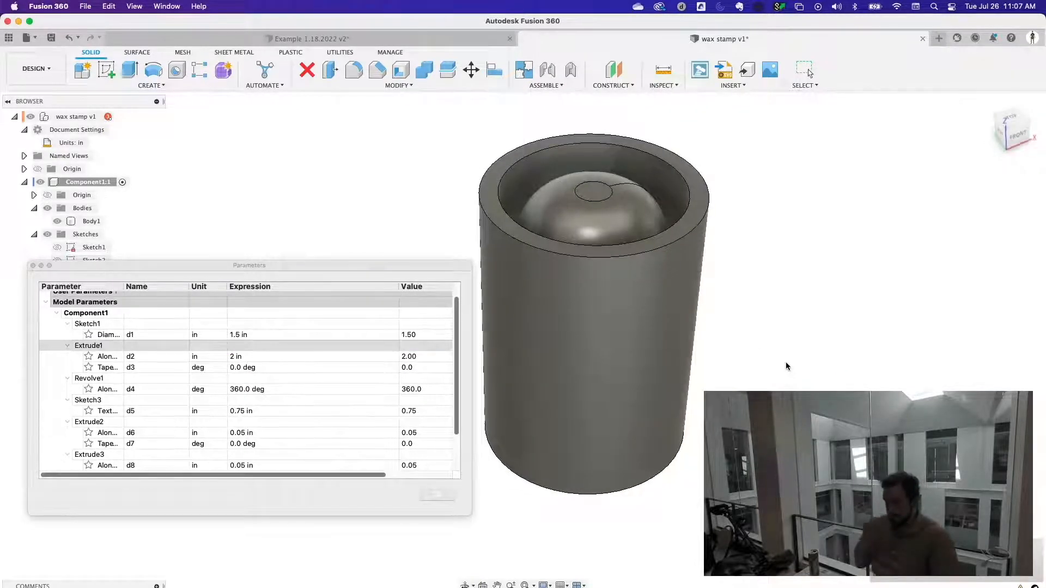
# - Close the parameters list, undo the last model change, and open the handle's spline profile sketch, Sketch2, for editing
pyautogui.press('Escape')
pyautogui.press('super+z')
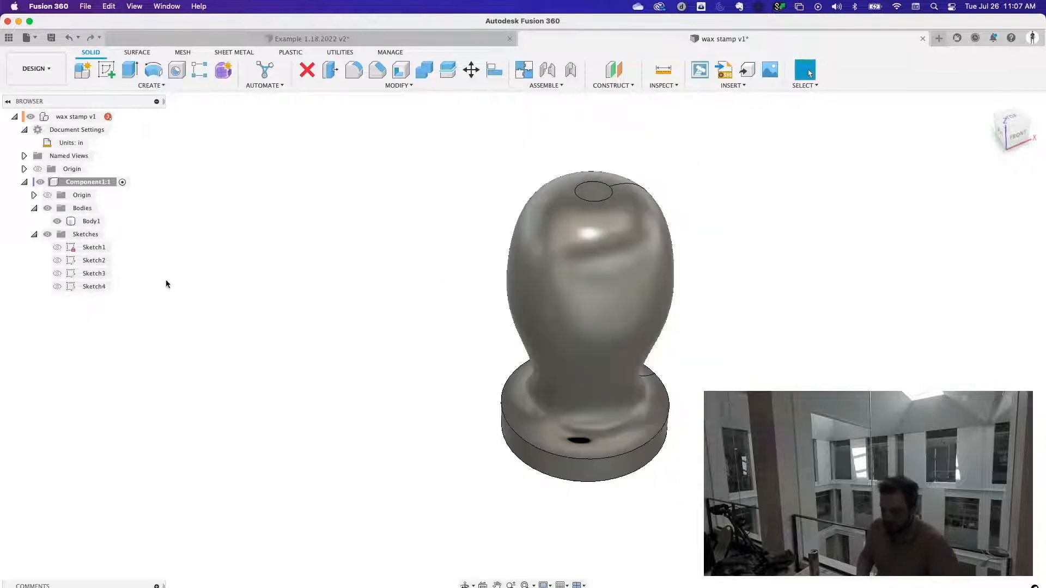
pyautogui.click(94, 286)
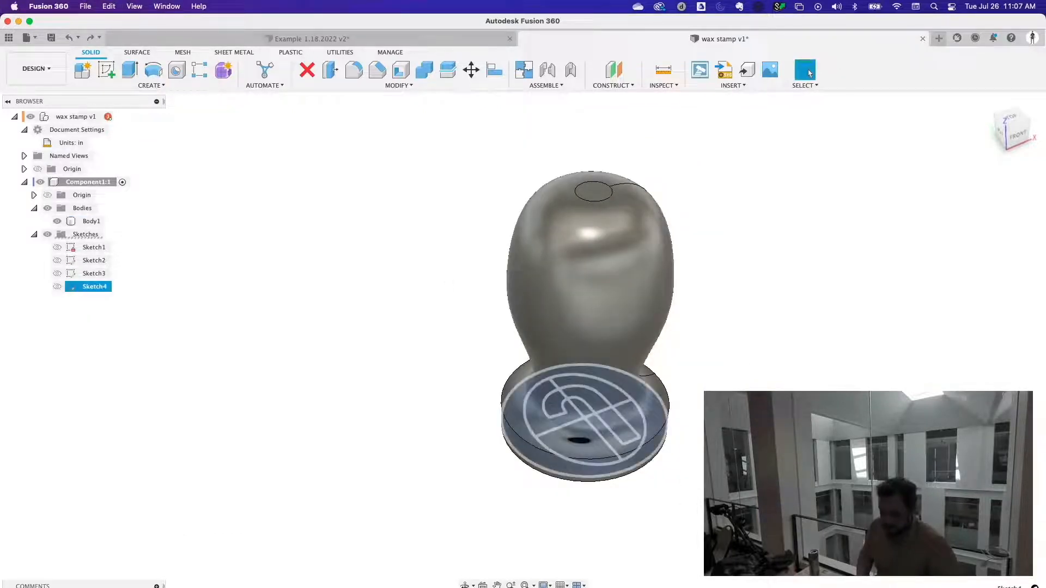
pyautogui.click(94, 273)
pyautogui.click(112, 587)
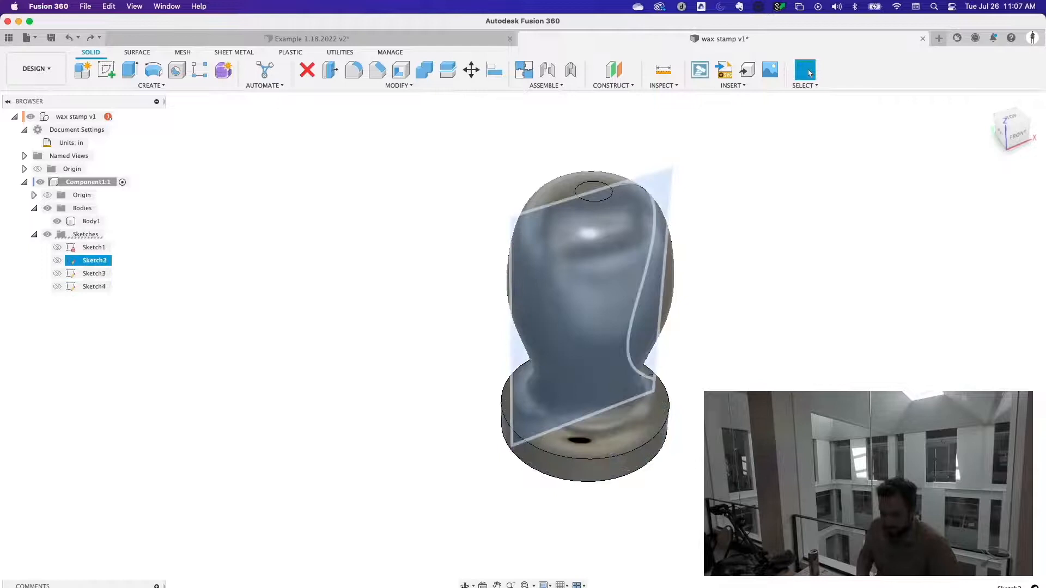
pyautogui.rightClick(112, 587)
pyautogui.click(164, 502)
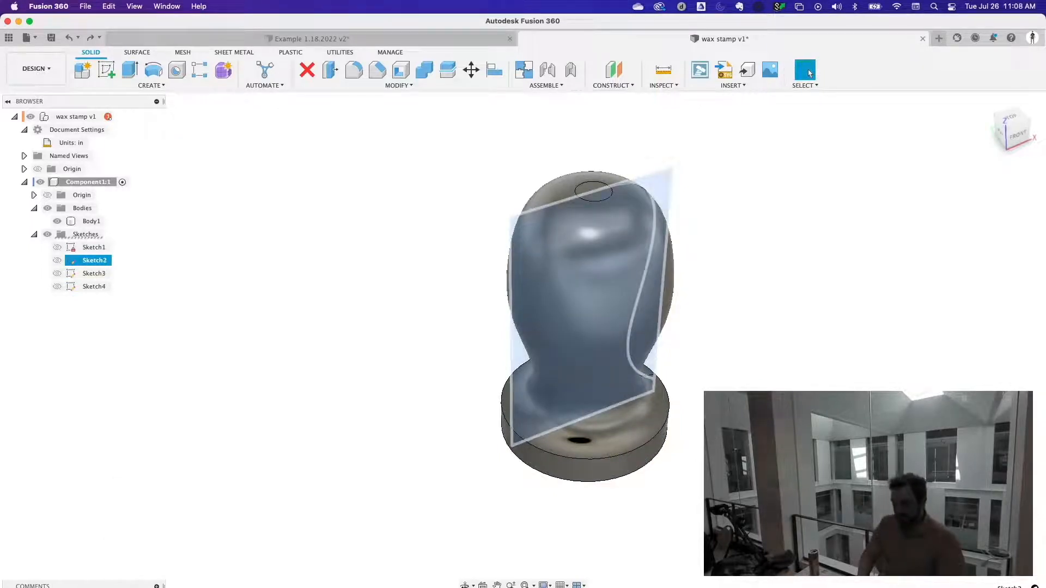
pyautogui.rightClick(112, 587)
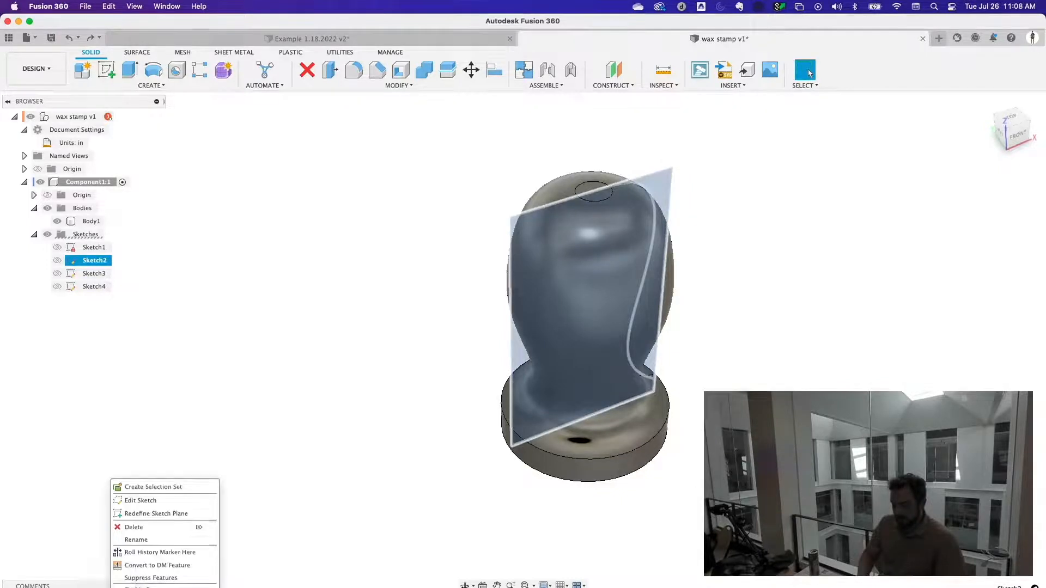
pyautogui.click(145, 500)
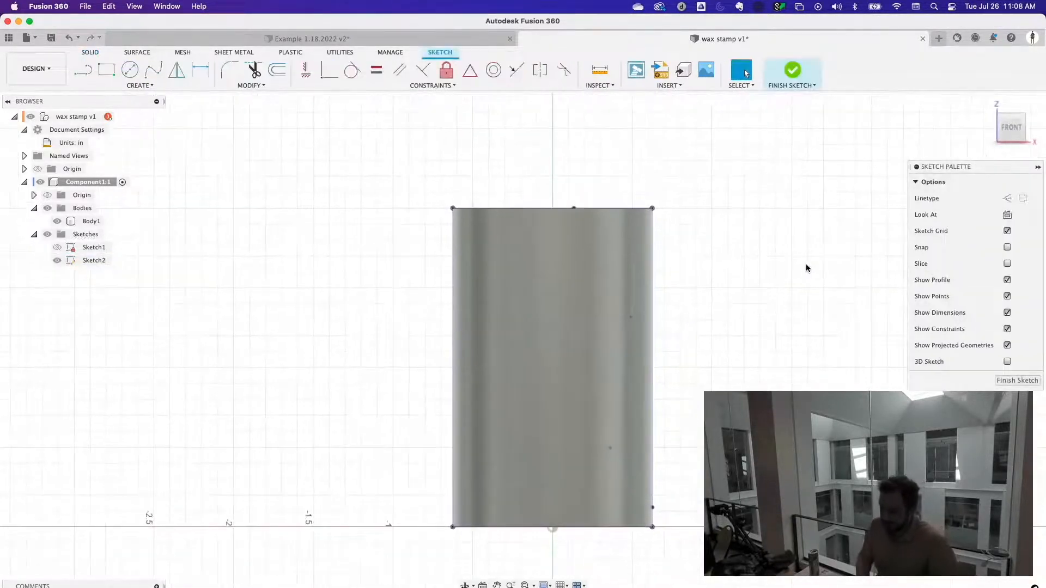
# - Dimension the spline's top point 0.4 in horizontally from the profile's upper right corner
pyautogui.press('d')
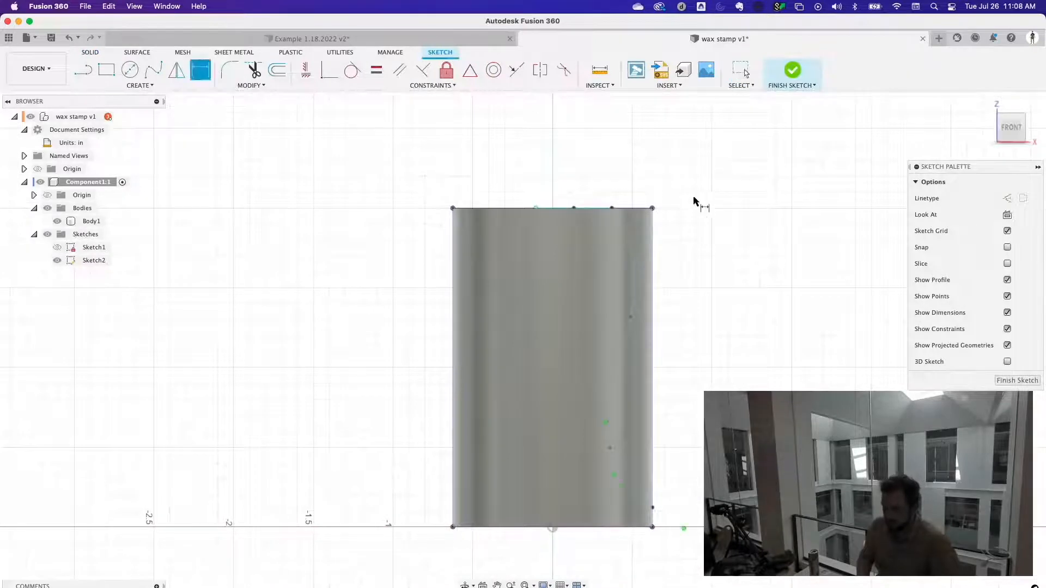
pyautogui.click(653, 209)
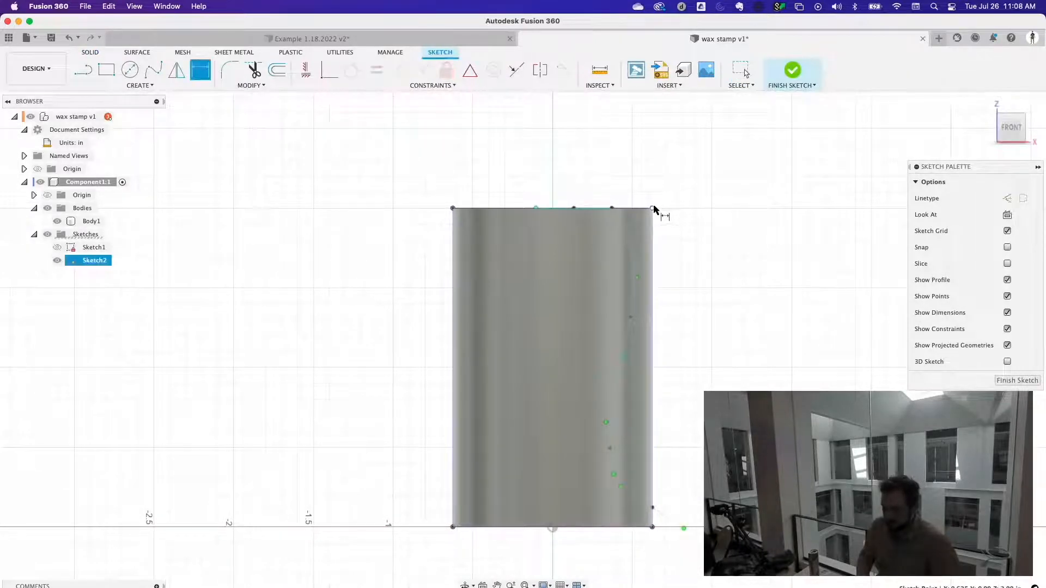
pyautogui.click(574, 210)
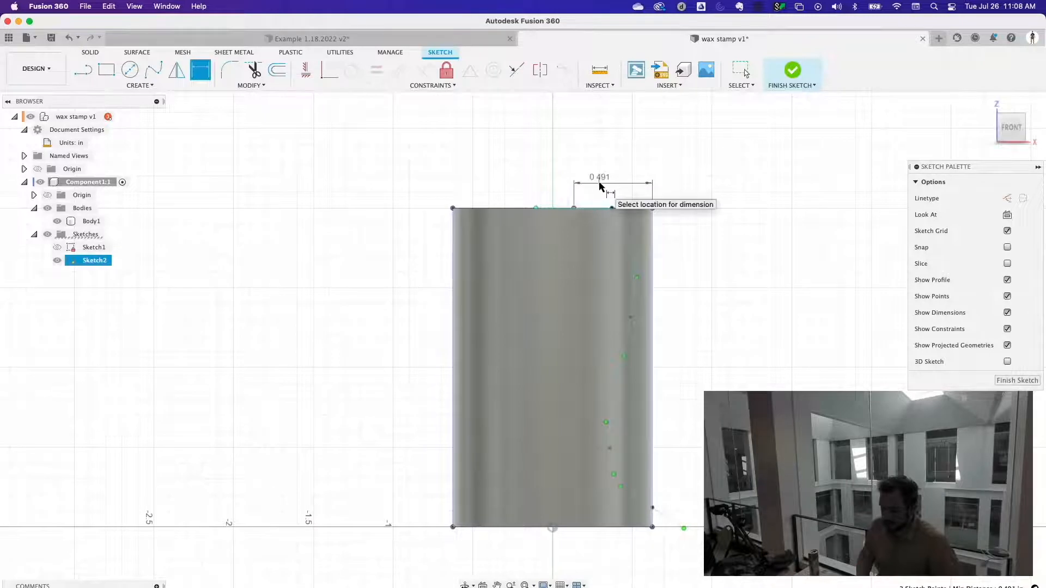
pyautogui.click(599, 185)
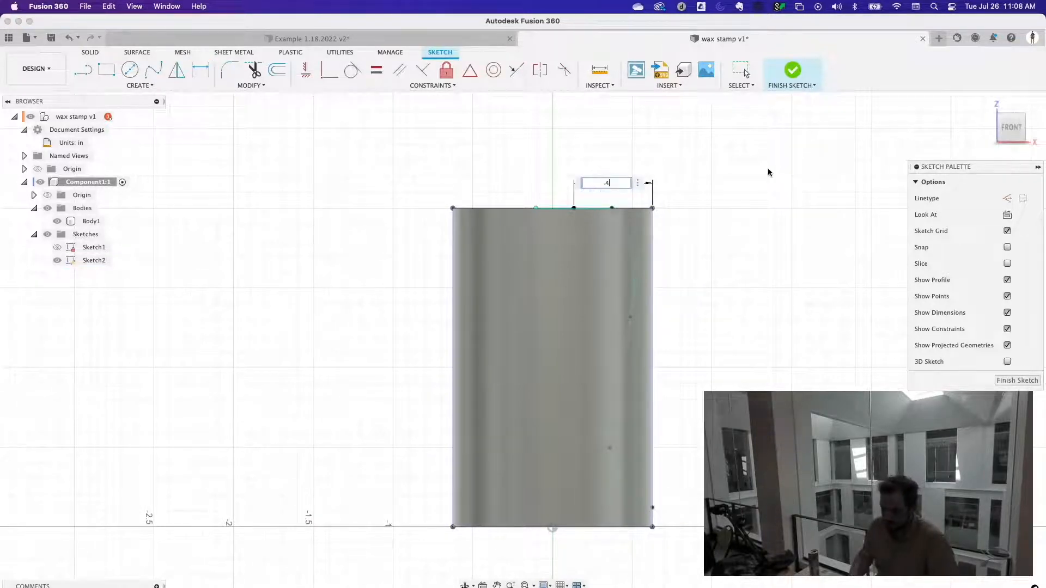
pyautogui.press('Return')
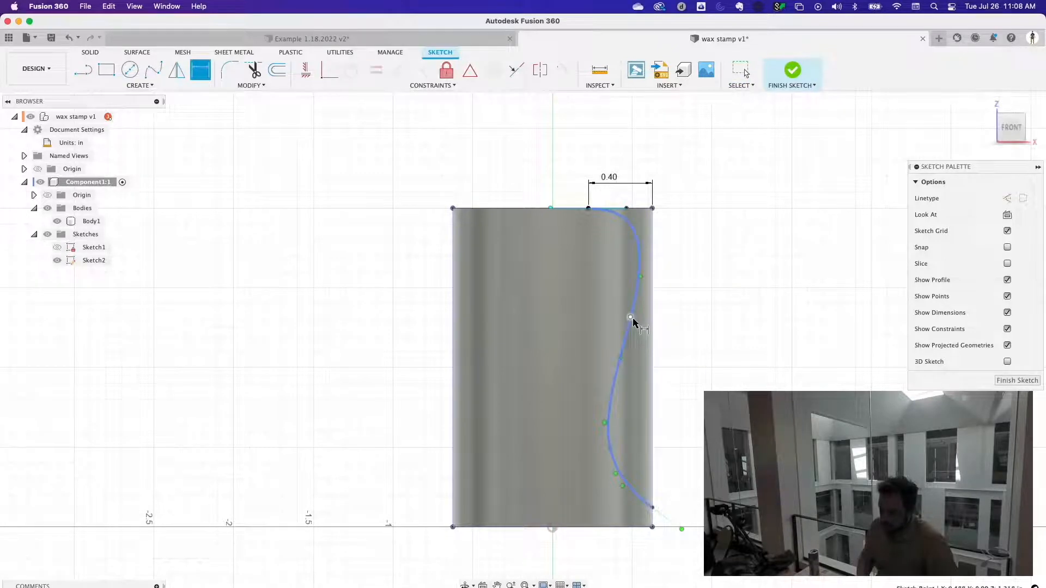
# - Dimension the spline's upper middle point 0.125 in from the profile's right edge and vertically from the upper right corner at its current distance
pyautogui.click(630, 317)
pyautogui.click(652, 326)
pyautogui.click(675, 321)
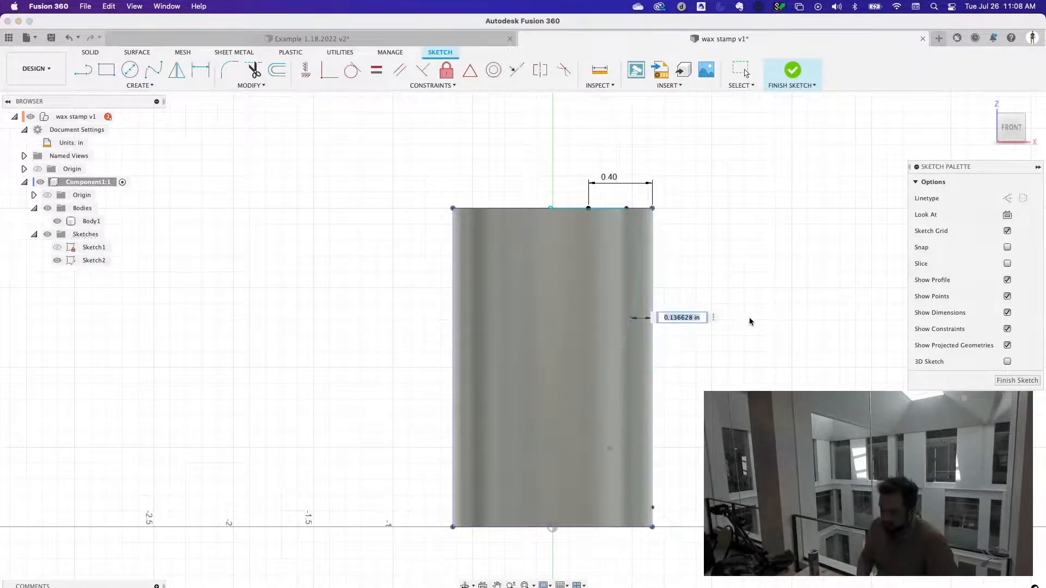
pyautogui.write('.125')
pyautogui.press('Return')
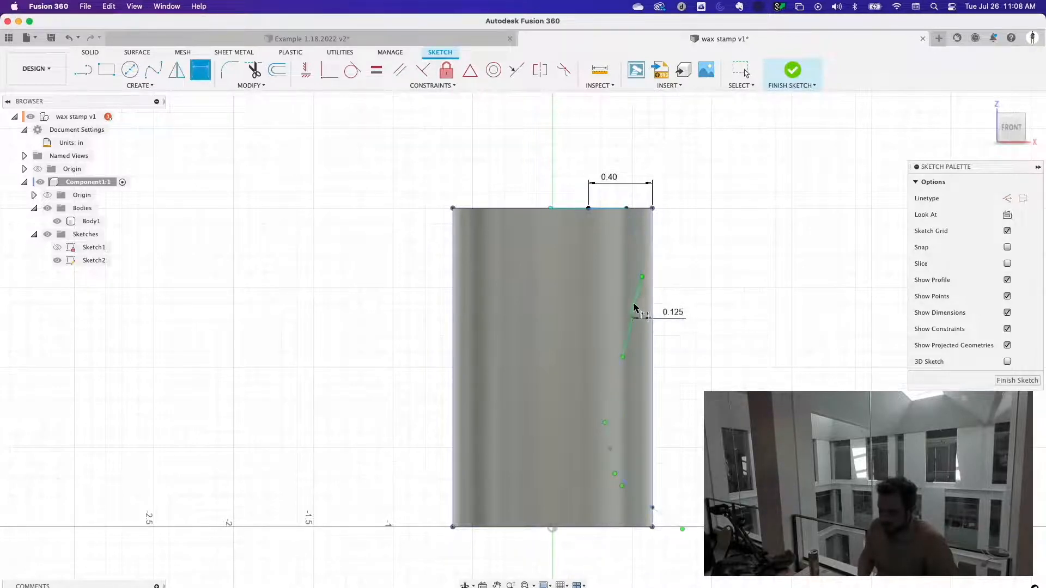
pyautogui.click(632, 317)
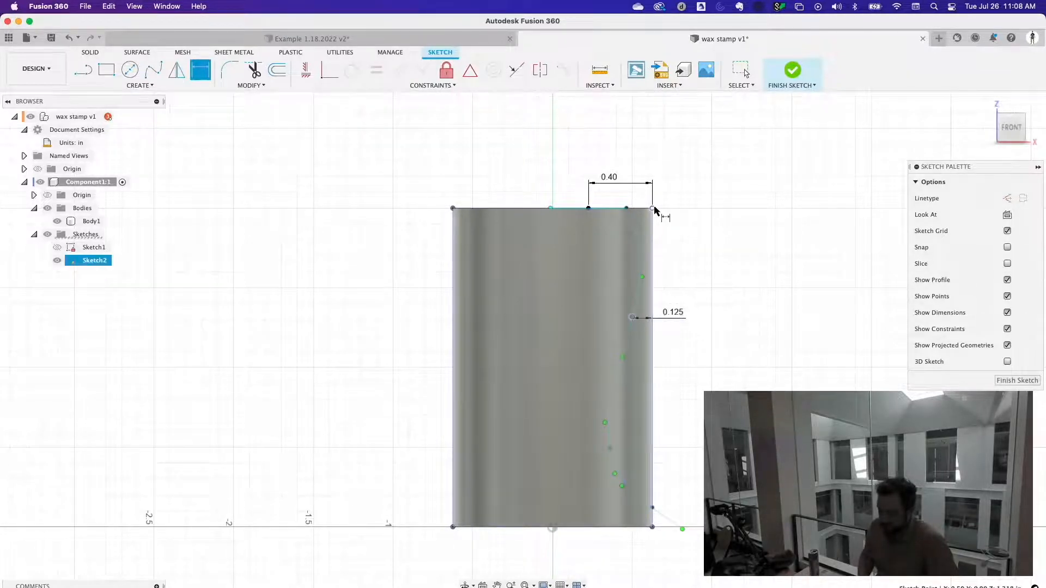
pyautogui.click(676, 226)
pyautogui.press('Return')
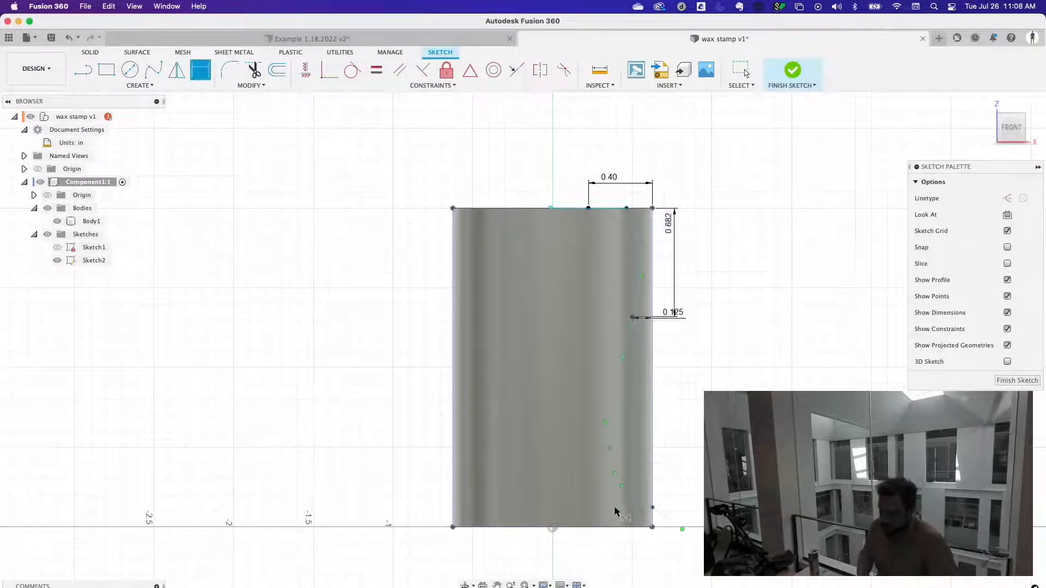
# - Dimension the spline's lower middle point vertically and horizontally from the profile's lower right corner, keeping its current position
pyautogui.click(611, 448)
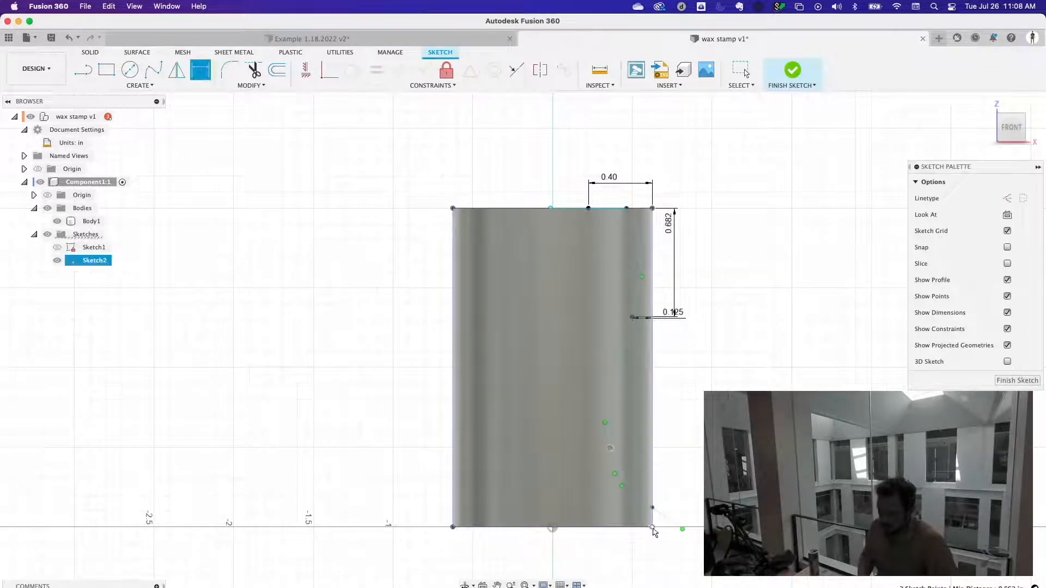
pyautogui.click(714, 483)
pyautogui.press('Return')
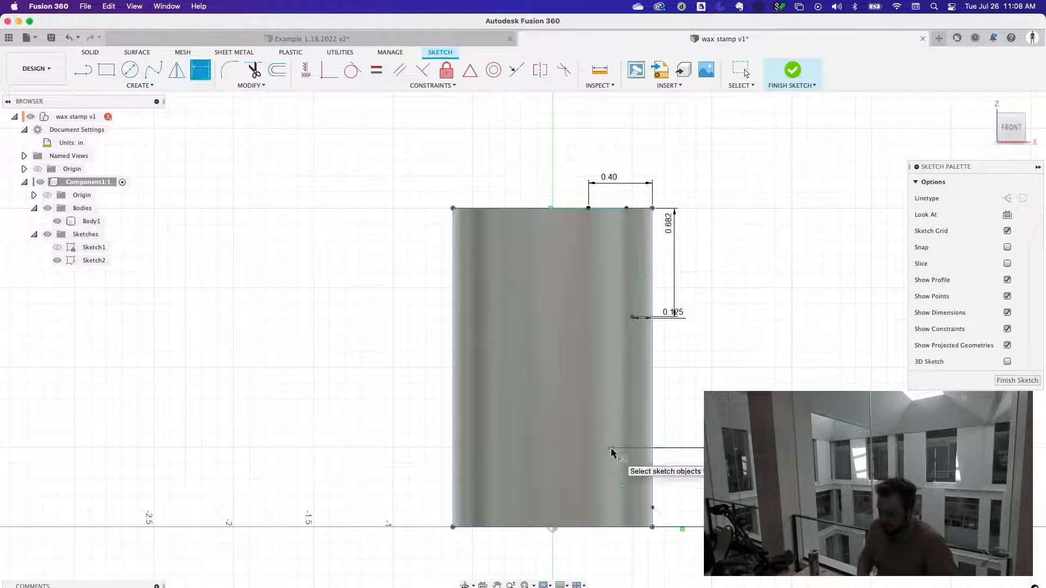
pyautogui.click(611, 448)
pyautogui.click(651, 527)
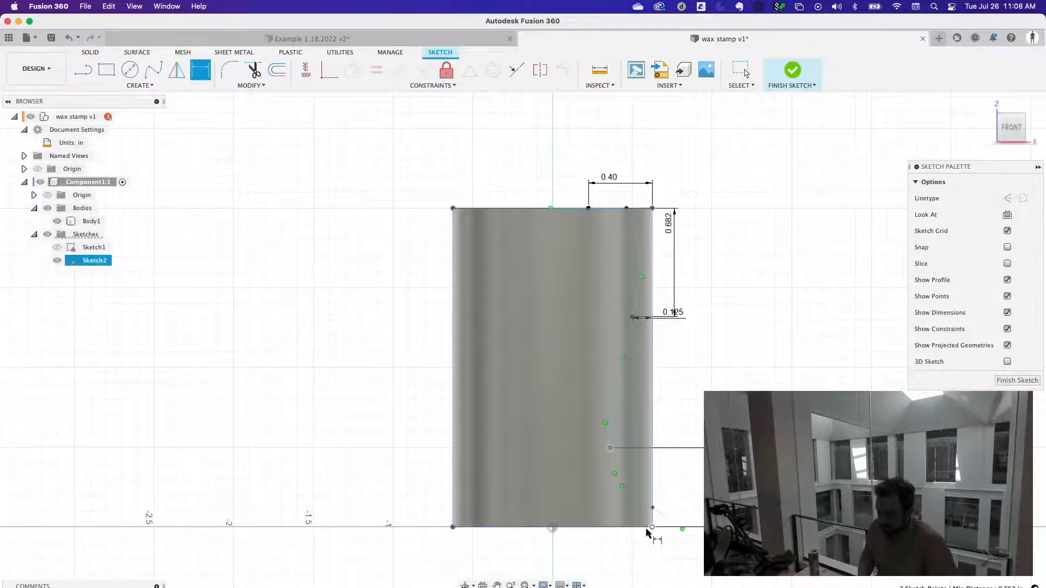
pyautogui.click(628, 554)
pyautogui.press('Return')
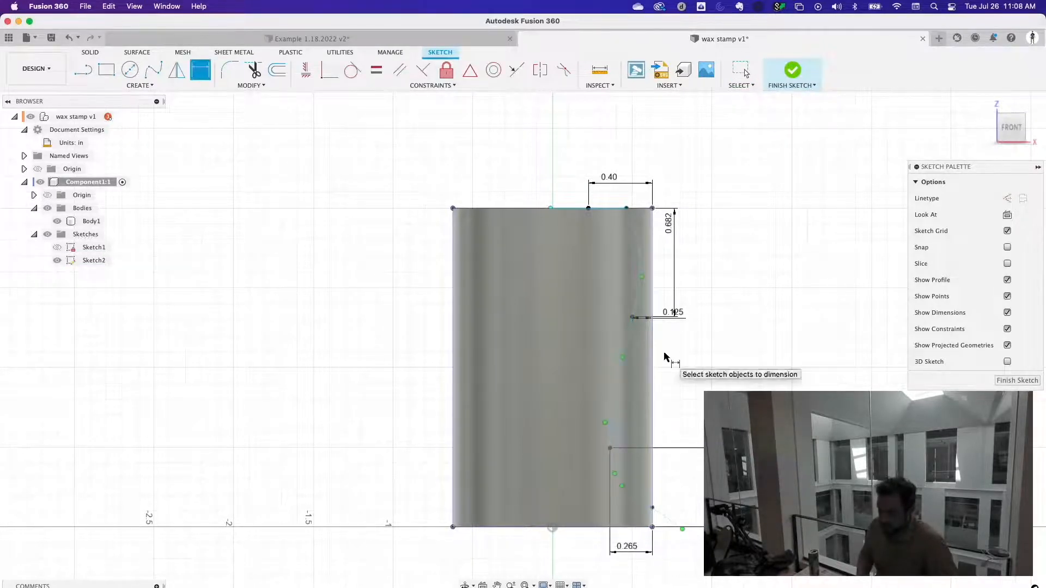
pyautogui.click(817, 292)
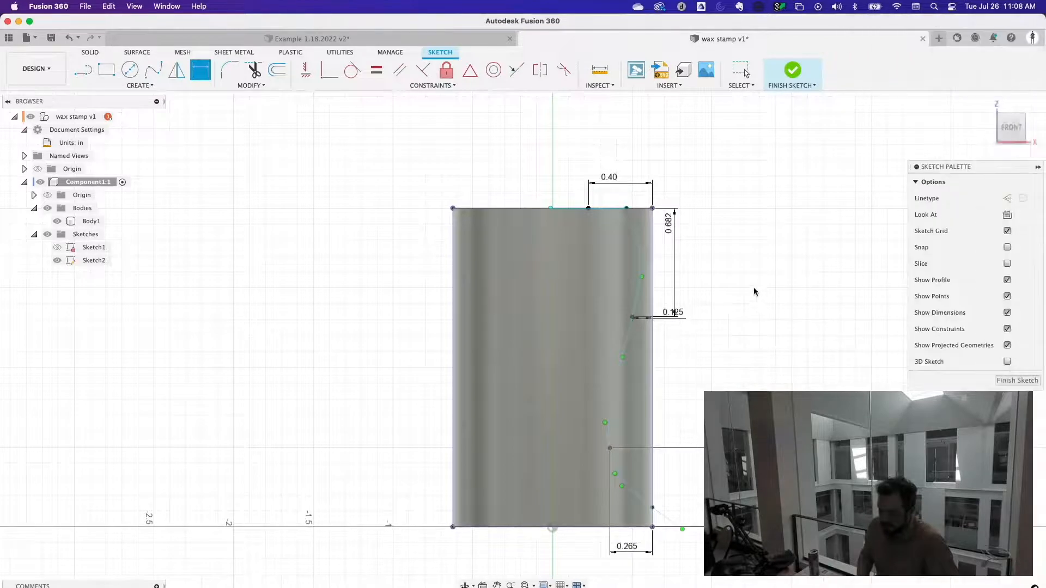
# - Constrain the tangent handles of the spline's two middle points parallel to the profile's right edge
pyautogui.click(400, 69)
pyautogui.click(641, 298)
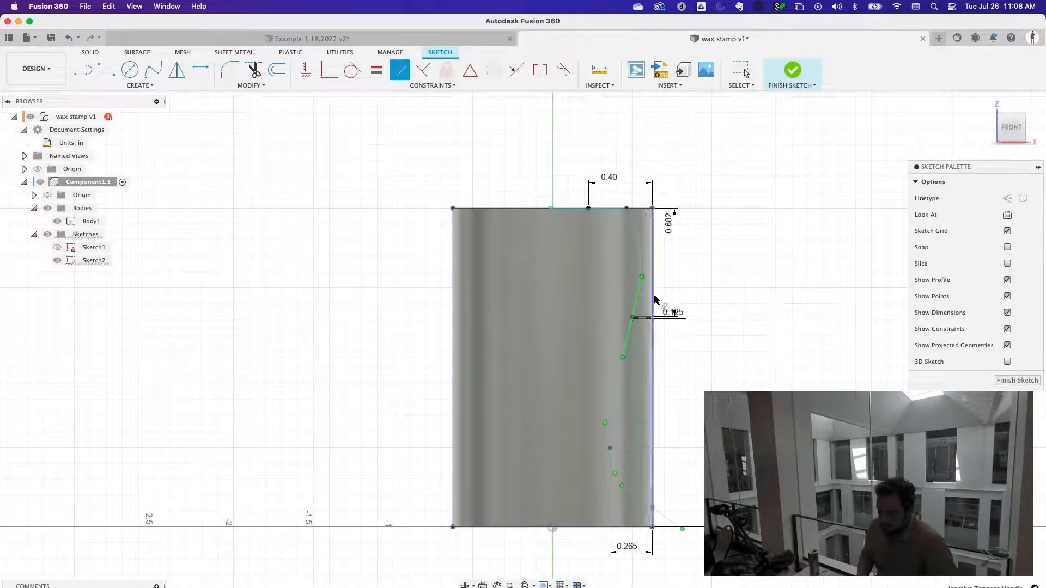
pyautogui.click(652, 299)
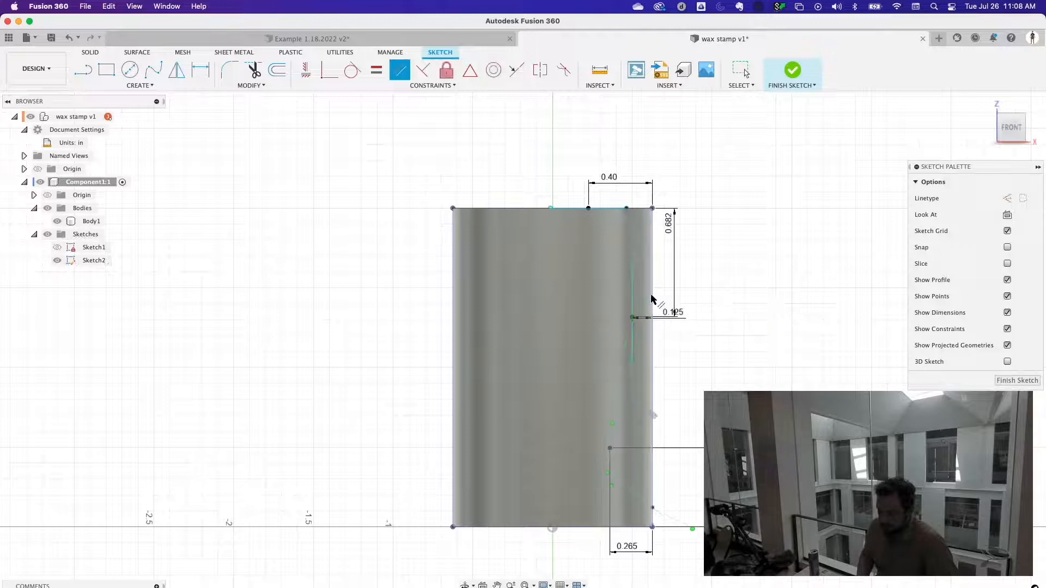
pyautogui.click(612, 434)
pyautogui.click(652, 433)
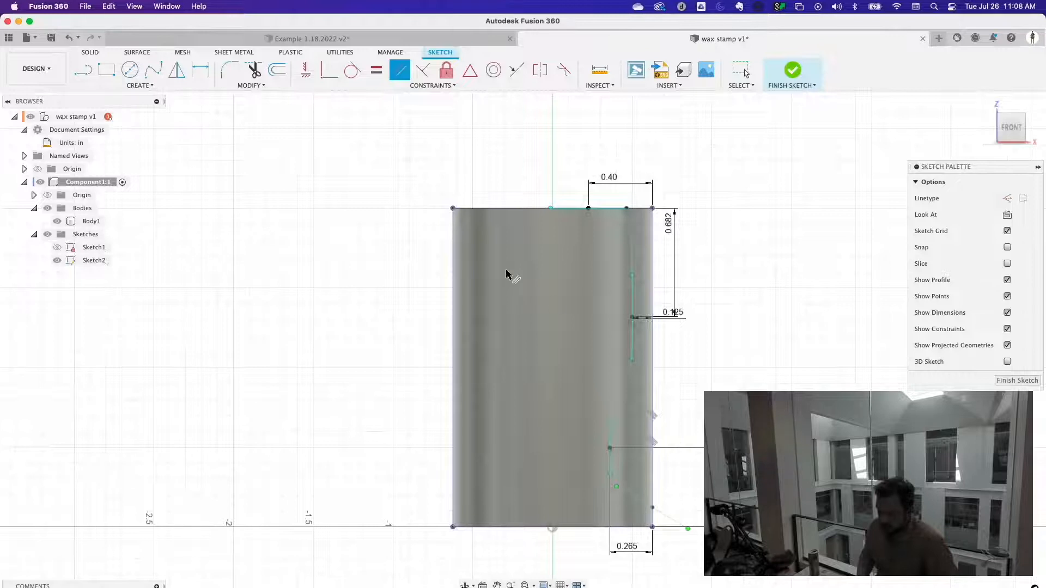
# - Add an angle dimension between the spline's bottom tangent handle and the profile's right edge
pyautogui.press('d')
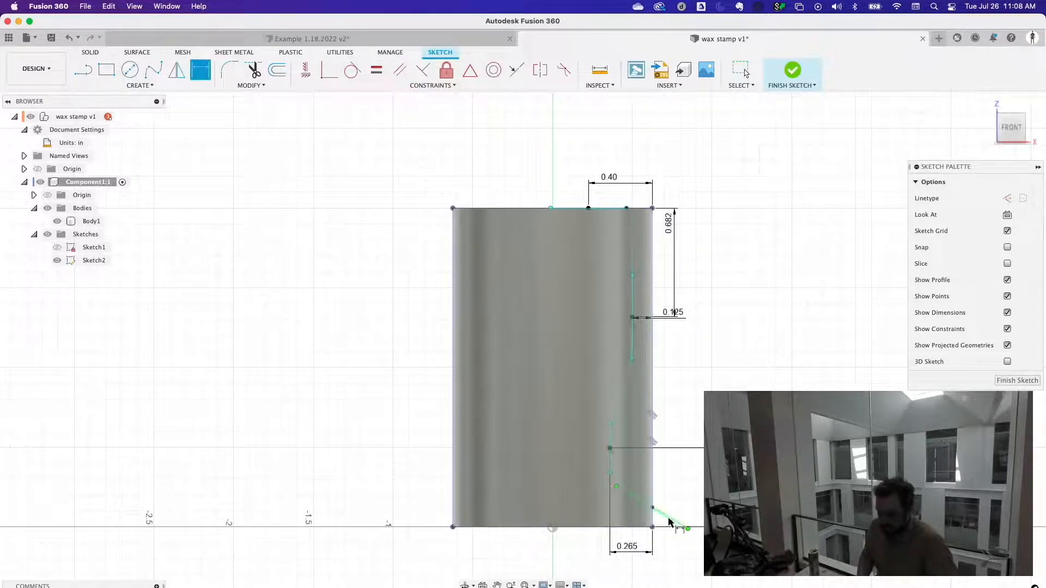
pyautogui.click(651, 515)
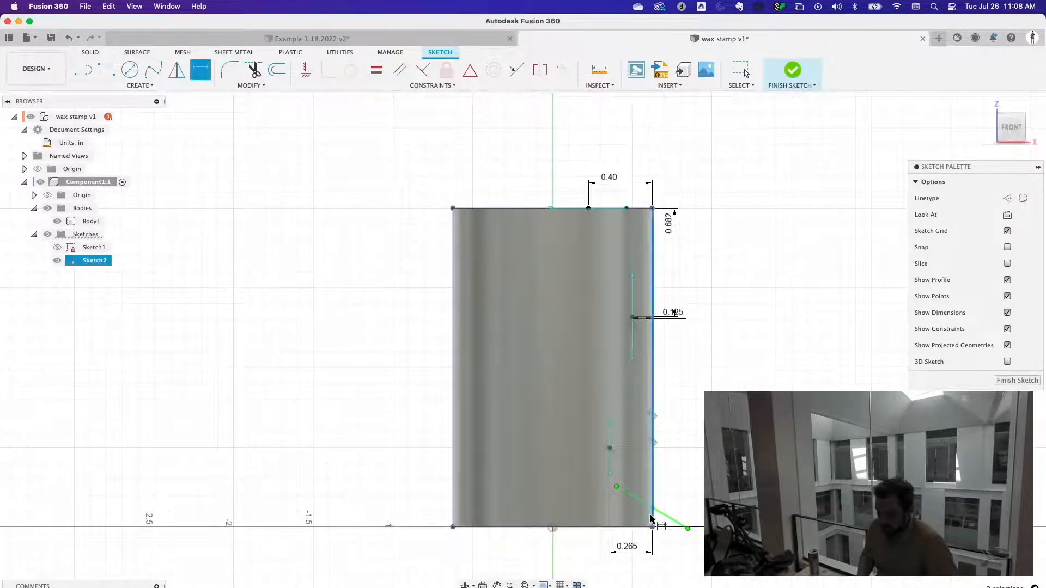
pyautogui.click(632, 514)
pyautogui.press('Return')
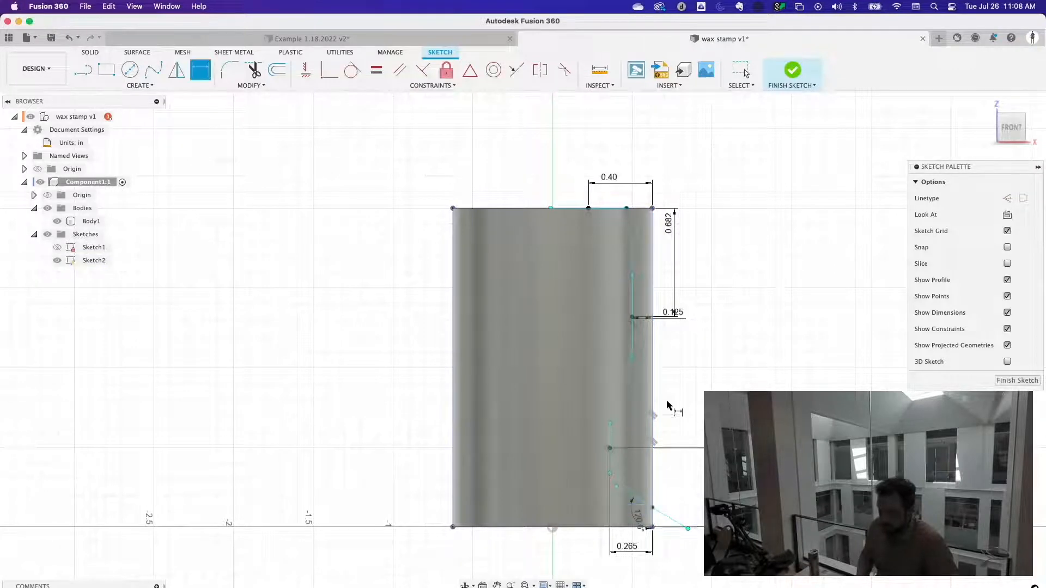
pyautogui.moveTo(714, 512); pyautogui.dragTo(704, 505, button='middle')
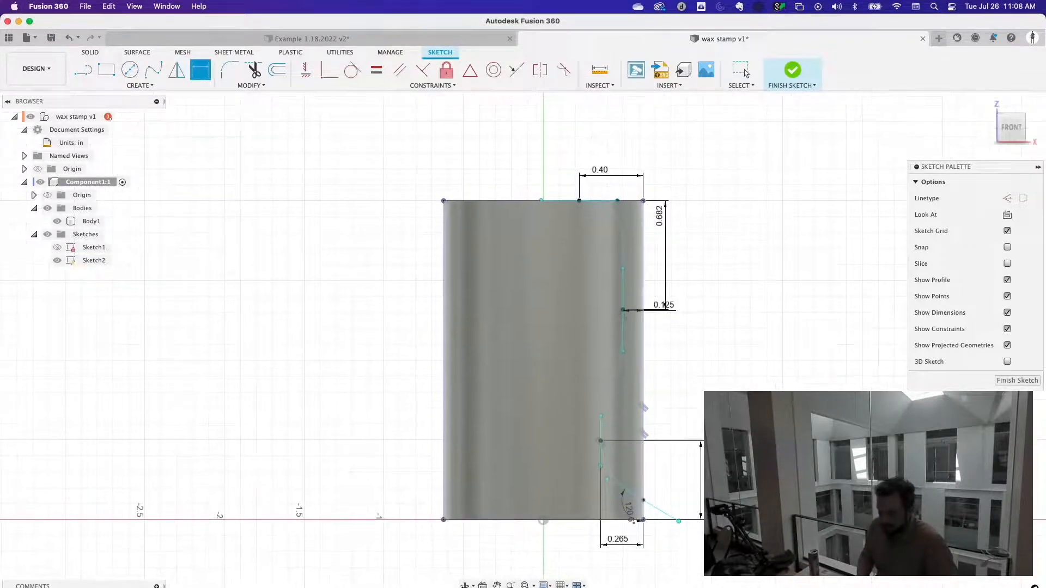
pyautogui.click(680, 523)
pyautogui.click(659, 510)
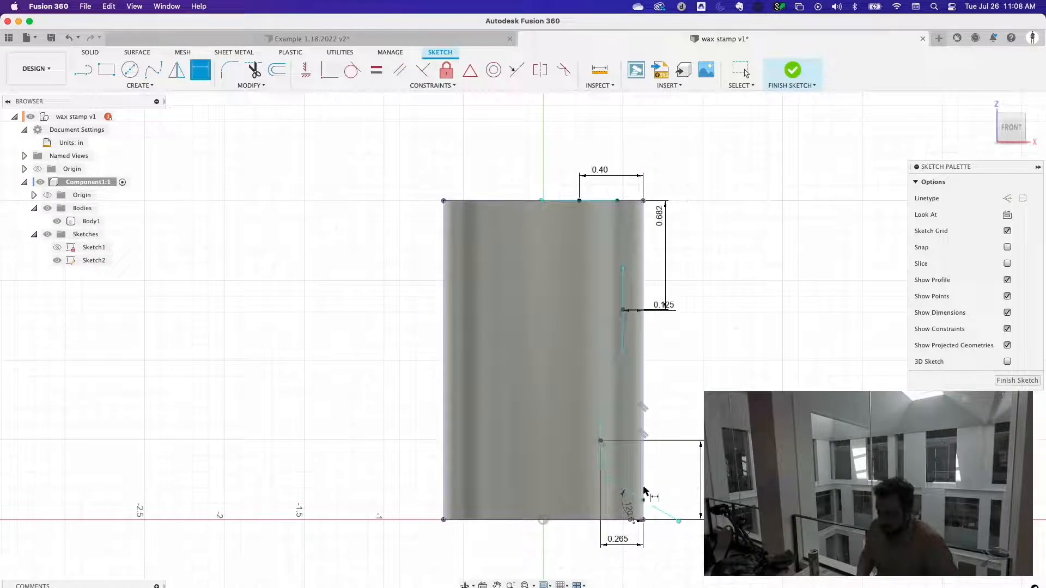
pyautogui.press('Escape')
# - Dimension the inner end of the spline's bottom tangent handle vertically from the base line and horizontally from the profile's right edge
pyautogui.press('d')
pyautogui.click(608, 481)
pyautogui.click(610, 520)
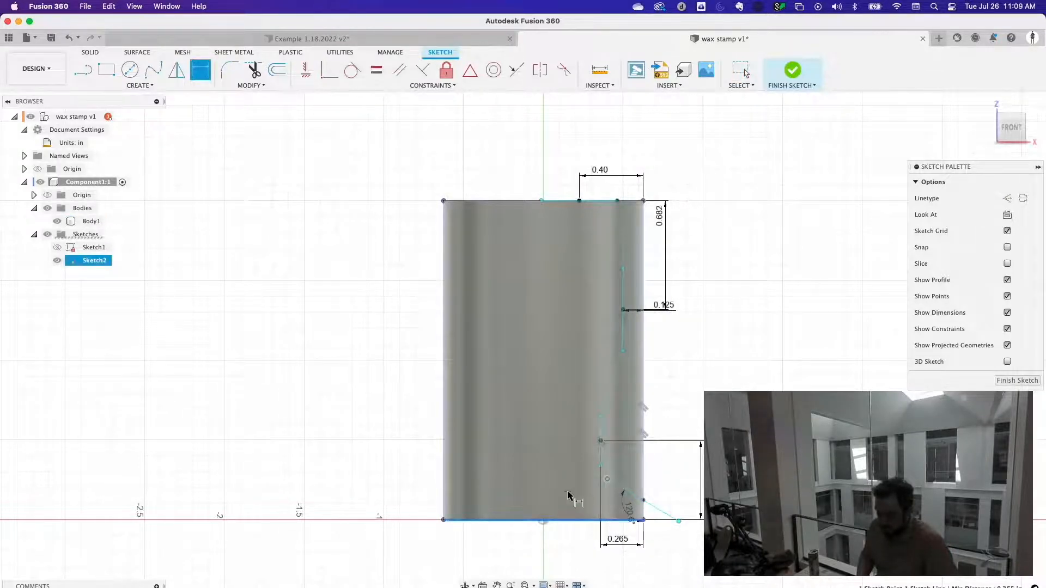
pyautogui.click(568, 490)
pyautogui.press('Return')
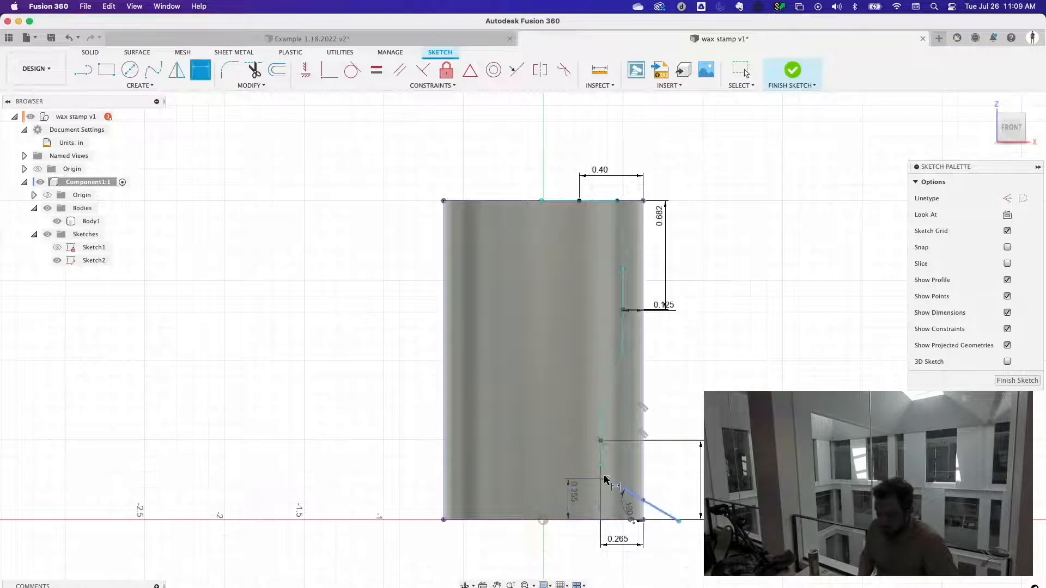
pyautogui.click(608, 479)
pyautogui.click(634, 469)
pyautogui.click(632, 464)
pyautogui.press('Return')
pyautogui.click(601, 467)
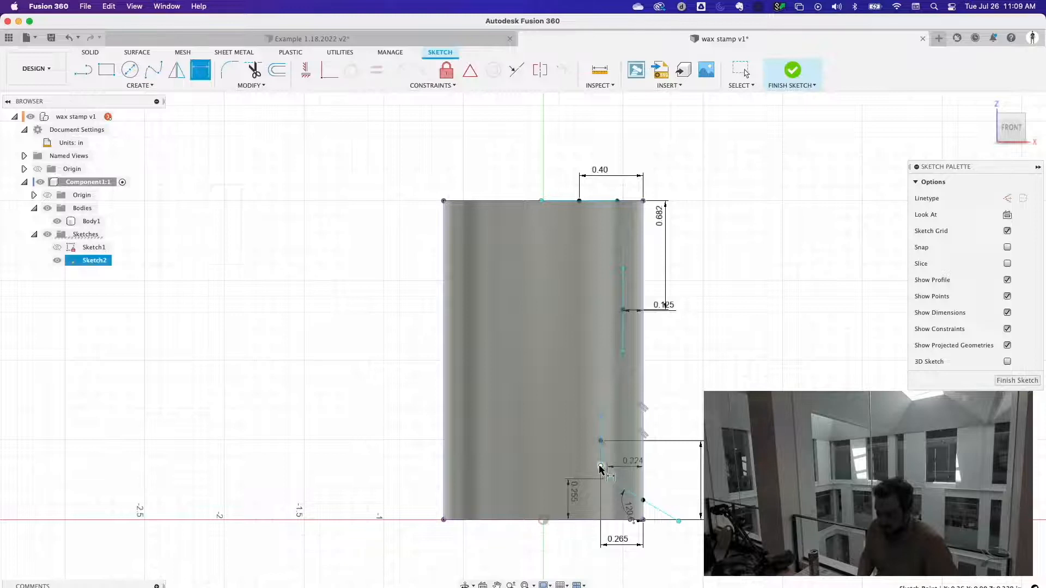
pyautogui.click(642, 480)
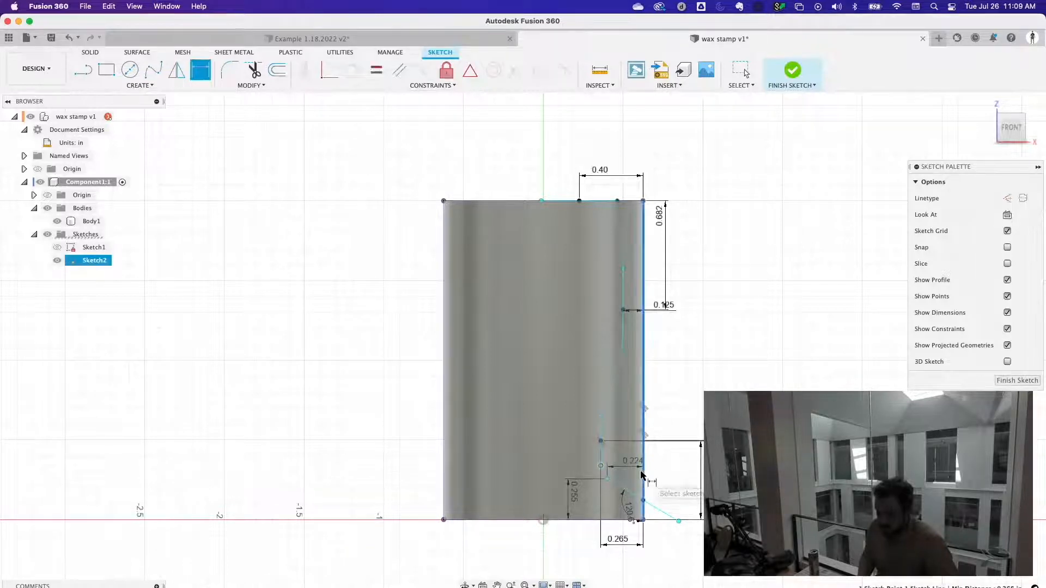
pyautogui.click(566, 477)
pyautogui.click(623, 357)
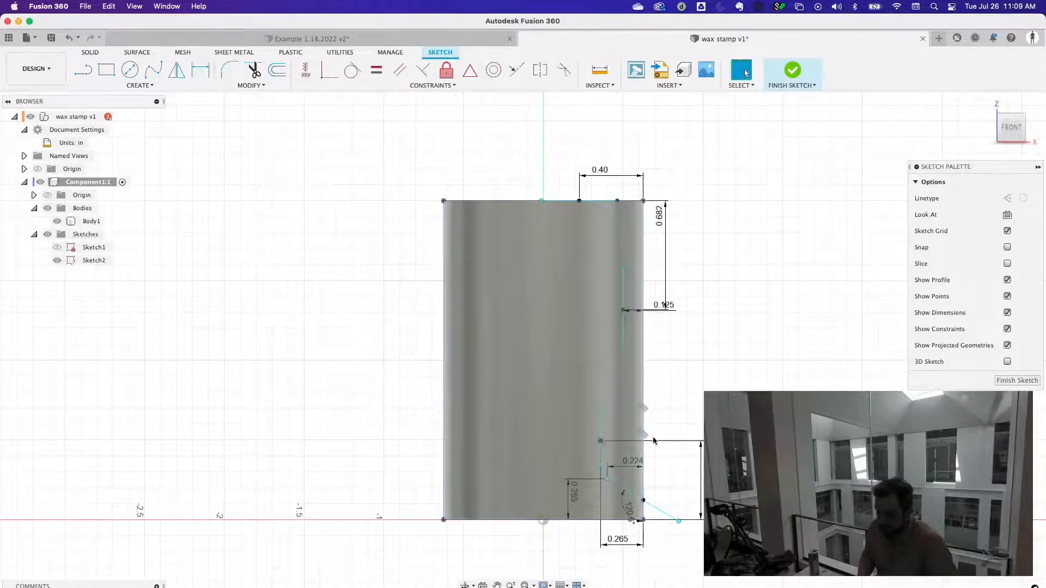
pyautogui.press('d')
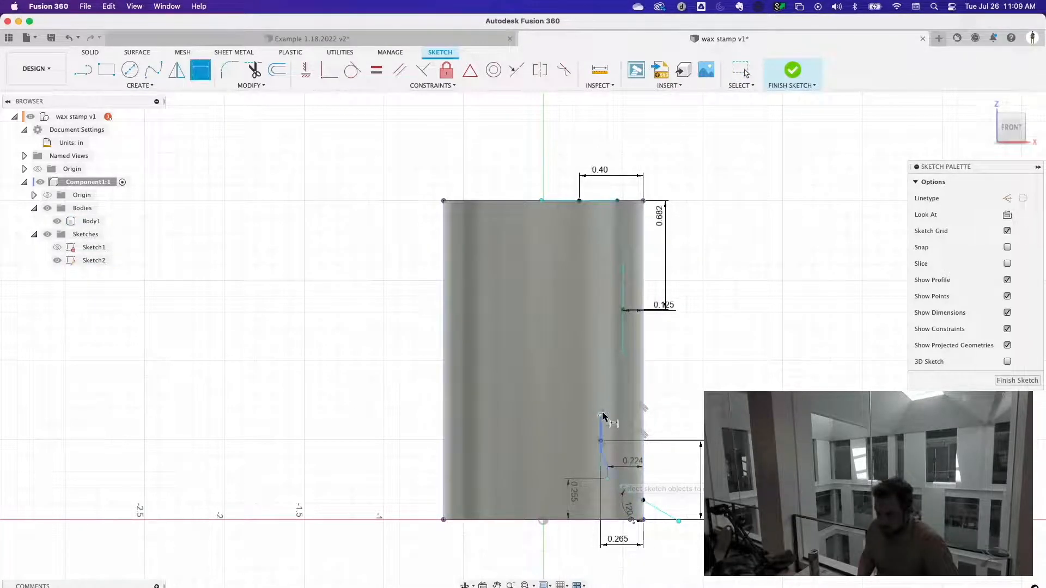
pyautogui.press('Escape')
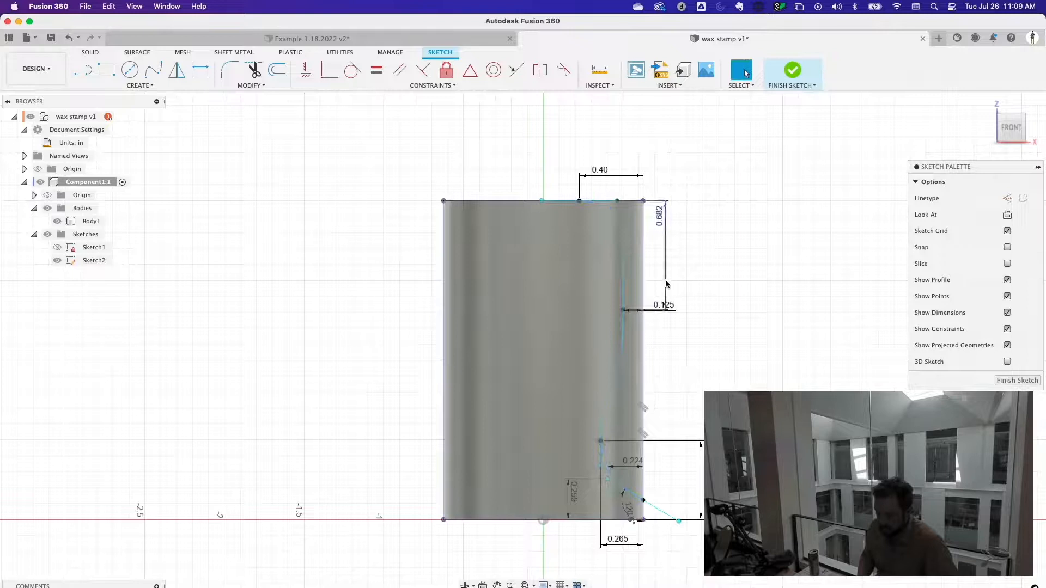
# - Dimension the upper end of the upper middle spline point's tangent handle vertically from the profile's top edge
pyautogui.press('d')
pyautogui.click(623, 269)
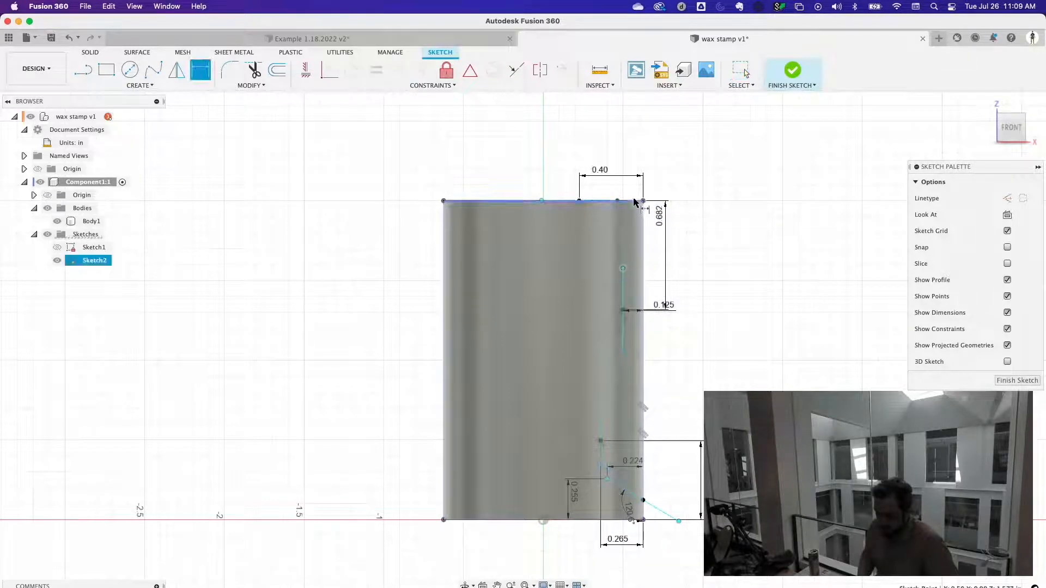
pyautogui.click(603, 228)
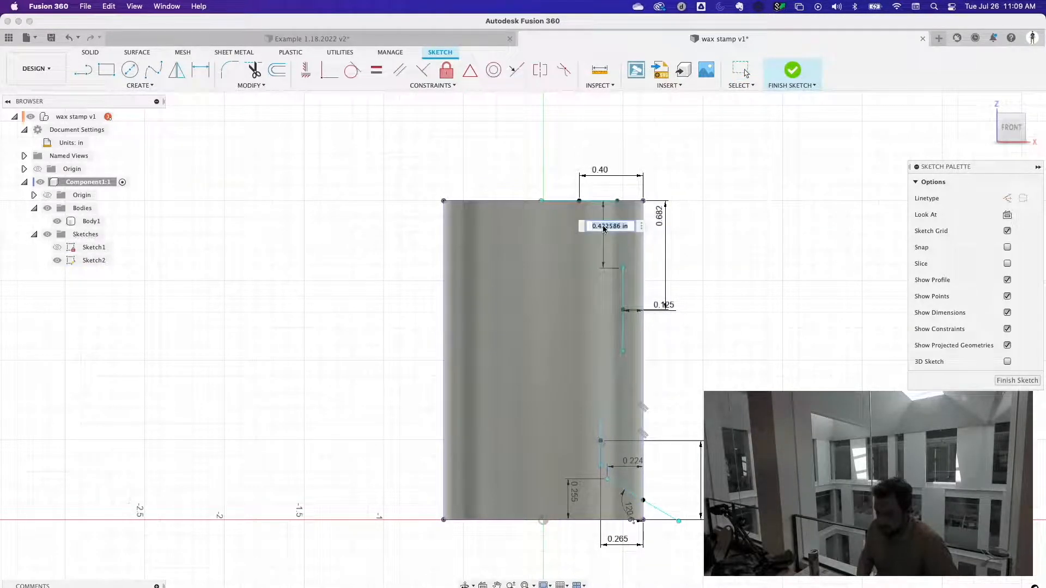
pyautogui.press('Return')
pyautogui.scroll(2, 704, 233)
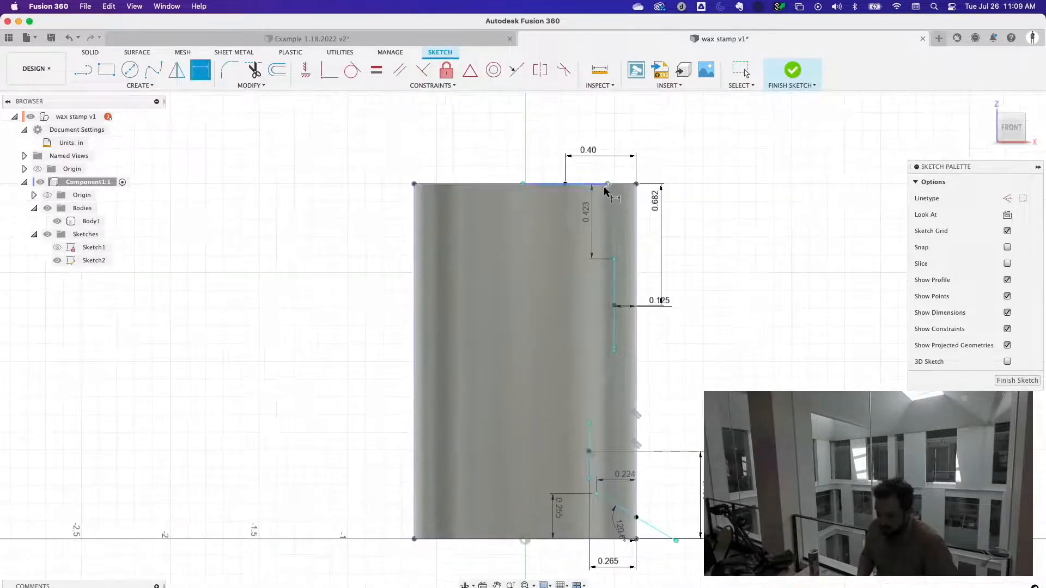
pyautogui.press('Escape')
# - Dimension the inner end of the spline's top tangent handle horizontally from the profile's upper left corner and finish the sketch
pyautogui.press('d')
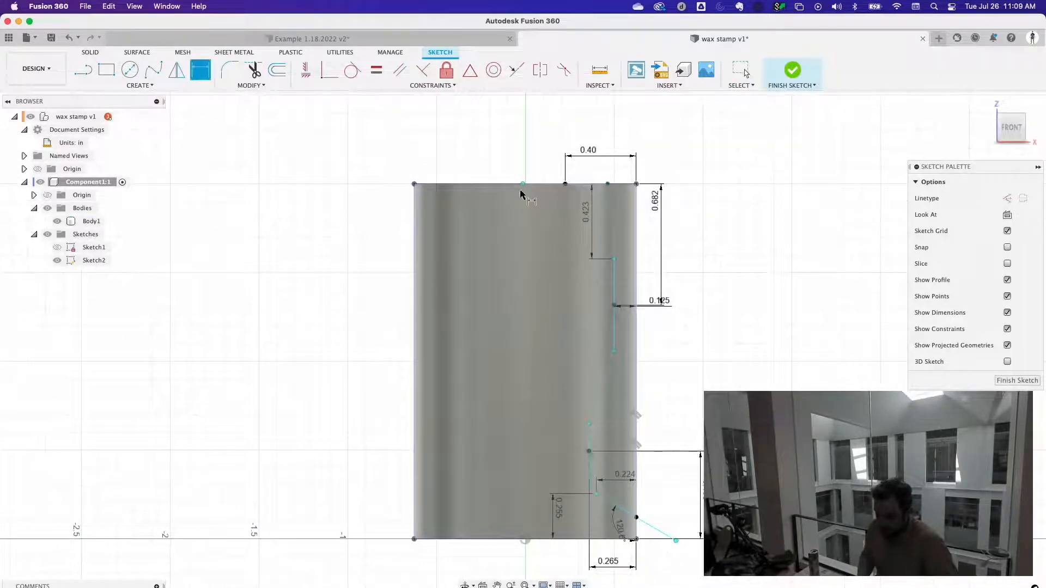
pyautogui.click(414, 185)
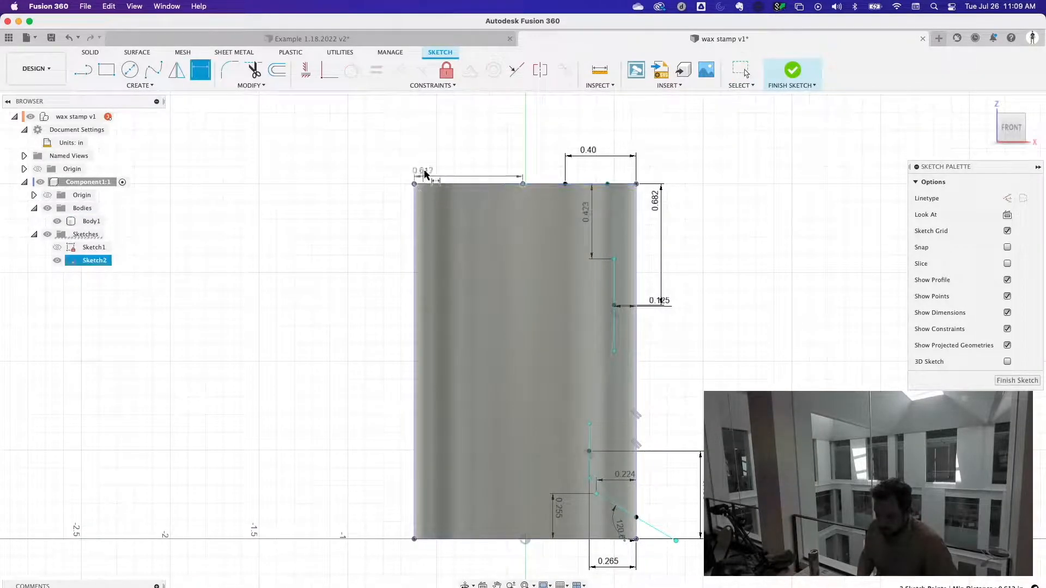
pyautogui.click(523, 184)
pyautogui.click(466, 162)
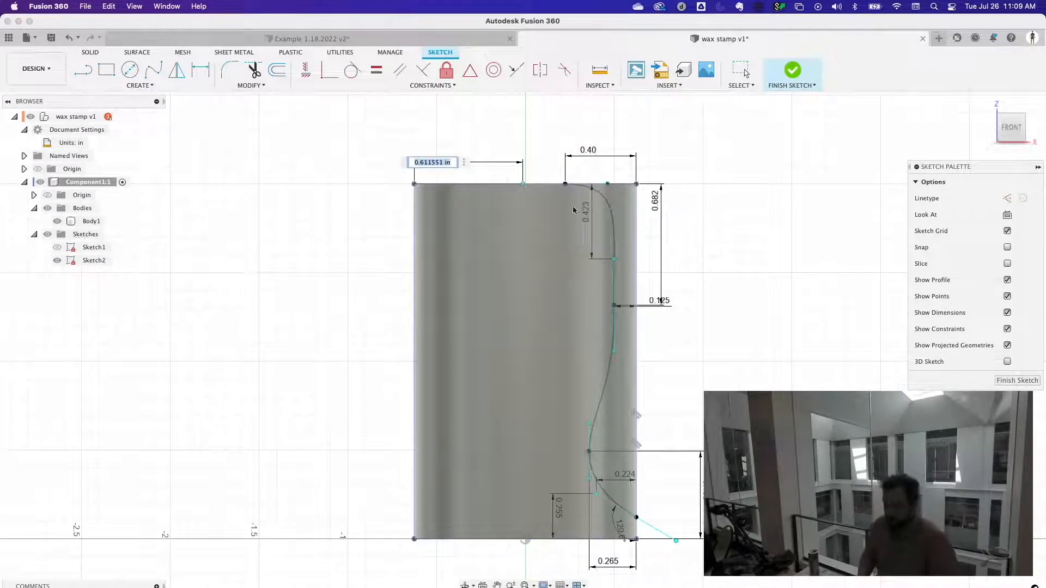
pyautogui.press('Return')
pyautogui.press('Escape')
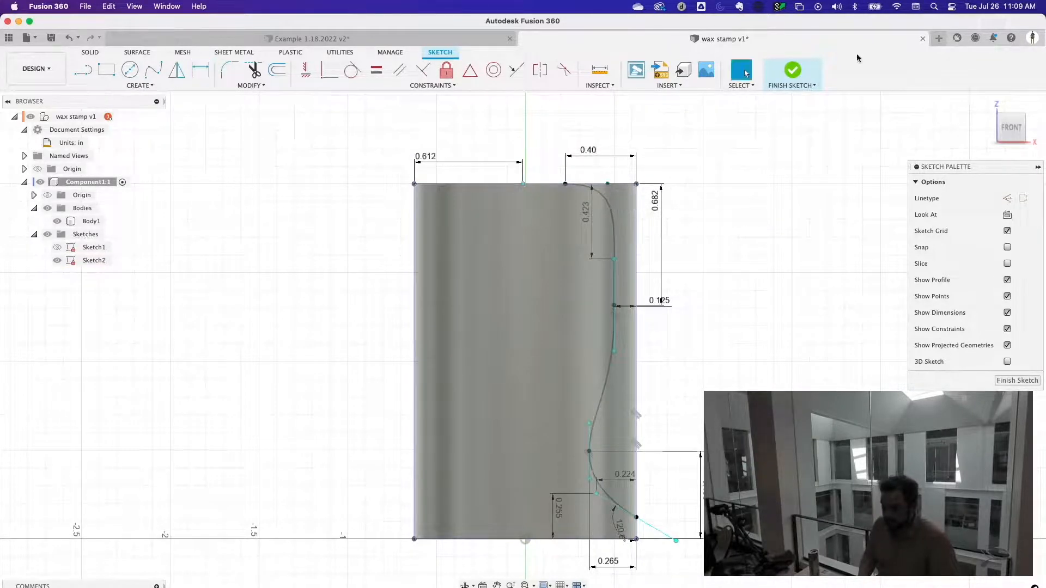
pyautogui.click(789, 75)
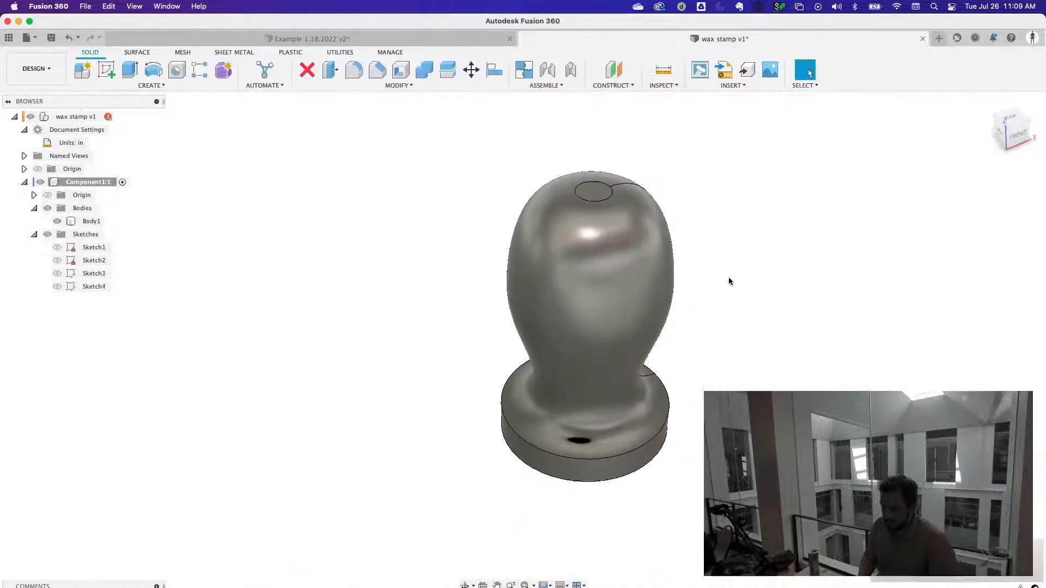
# - Try a value of 1.5 in for Sketch1's diameter parameter
pyautogui.click(387, 87)
pyautogui.click(344, 342)
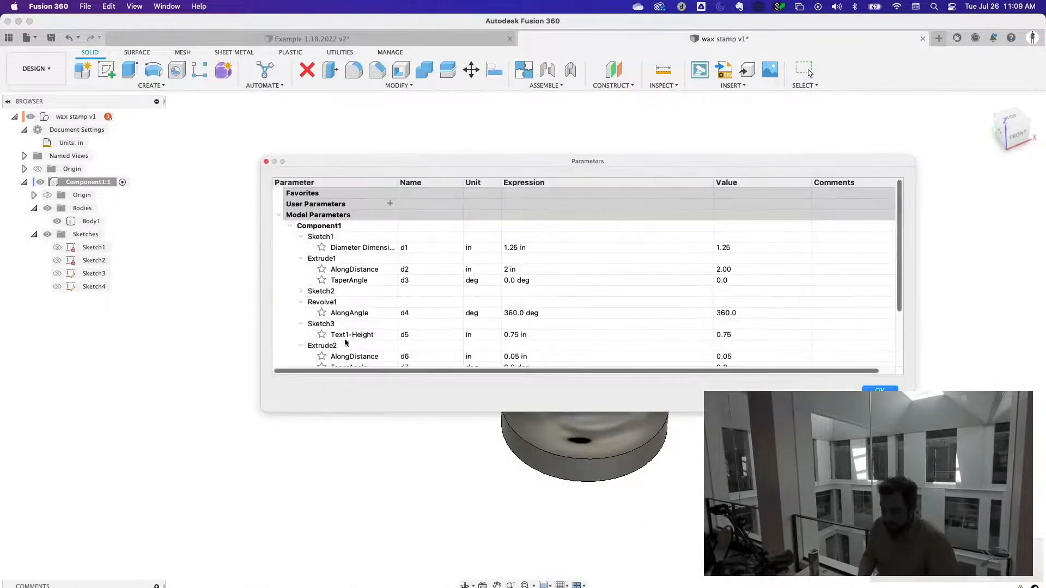
pyautogui.moveTo(557, 162); pyautogui.dragTo(274, 4)
pyautogui.click(237, 105)
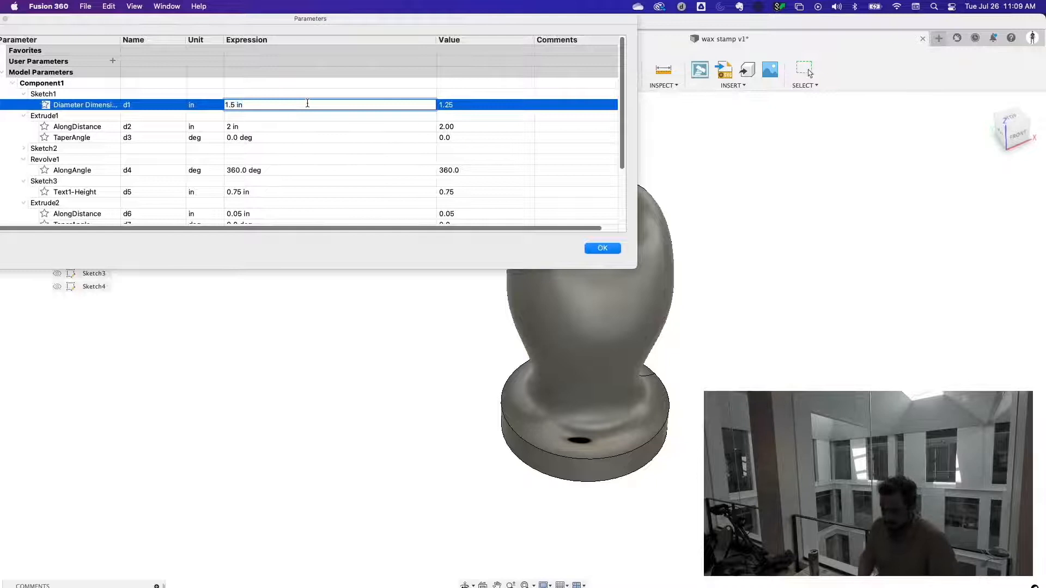
pyautogui.press('Return')
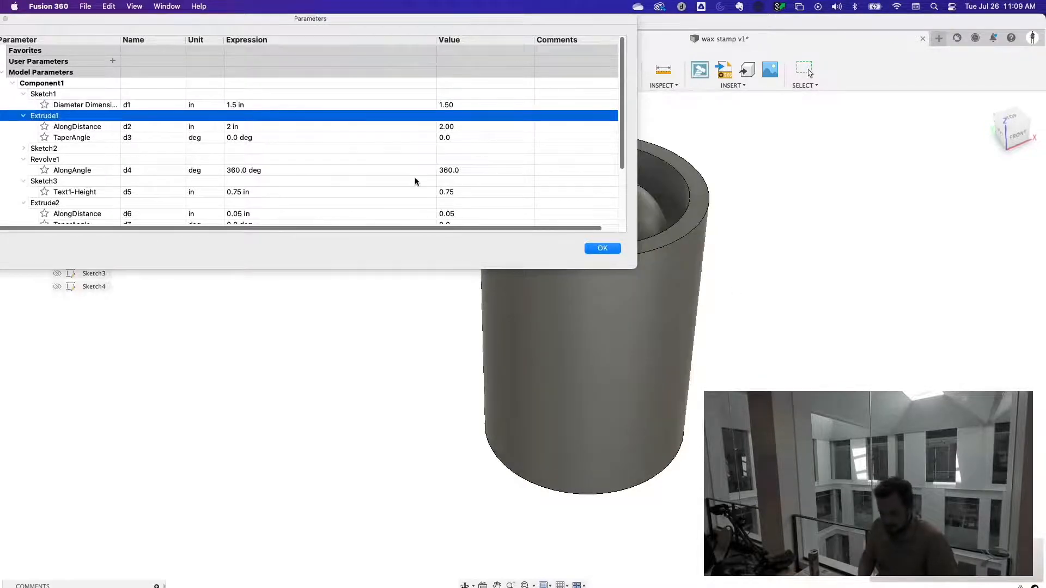
pyautogui.press('Return')
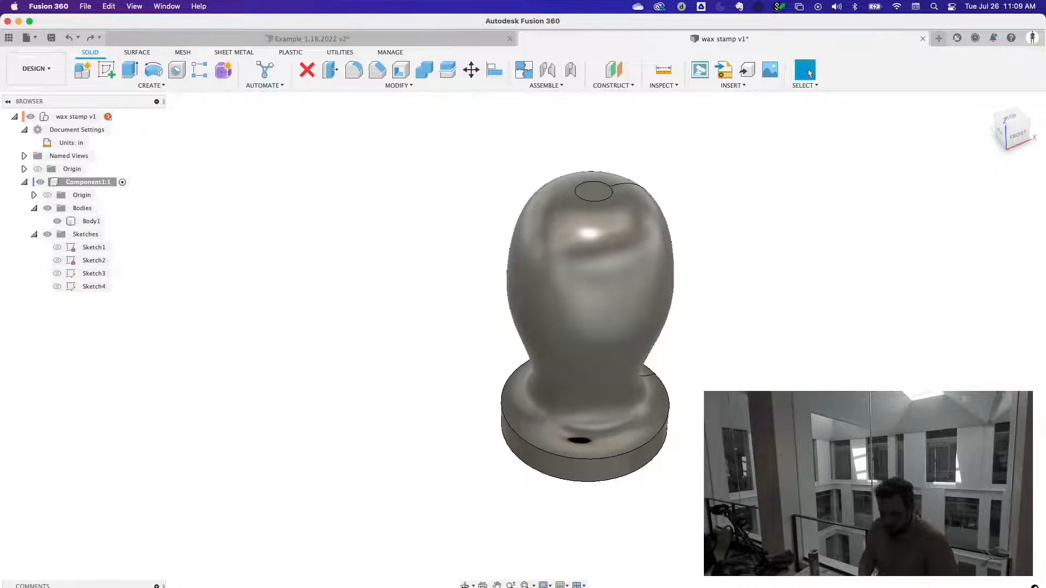
pyautogui.rightClick(120, 587)
pyautogui.click(171, 491)
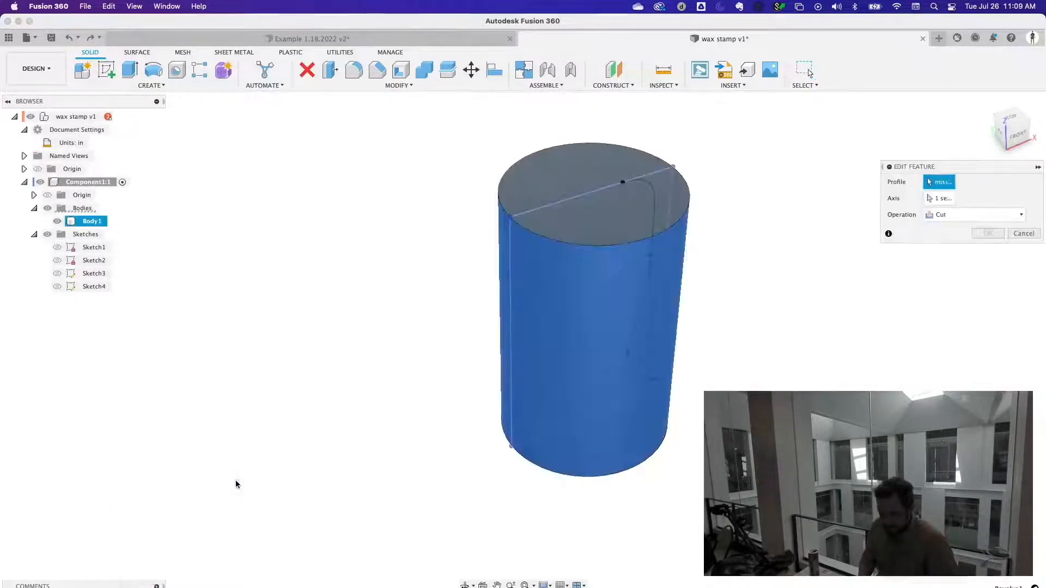
pyautogui.keyDown('shift'); pyautogui.moveTo(774, 468); pyautogui.dragTo(732, 428, button='middle'); pyautogui.keyUp('shift')
pyautogui.press('Escape')
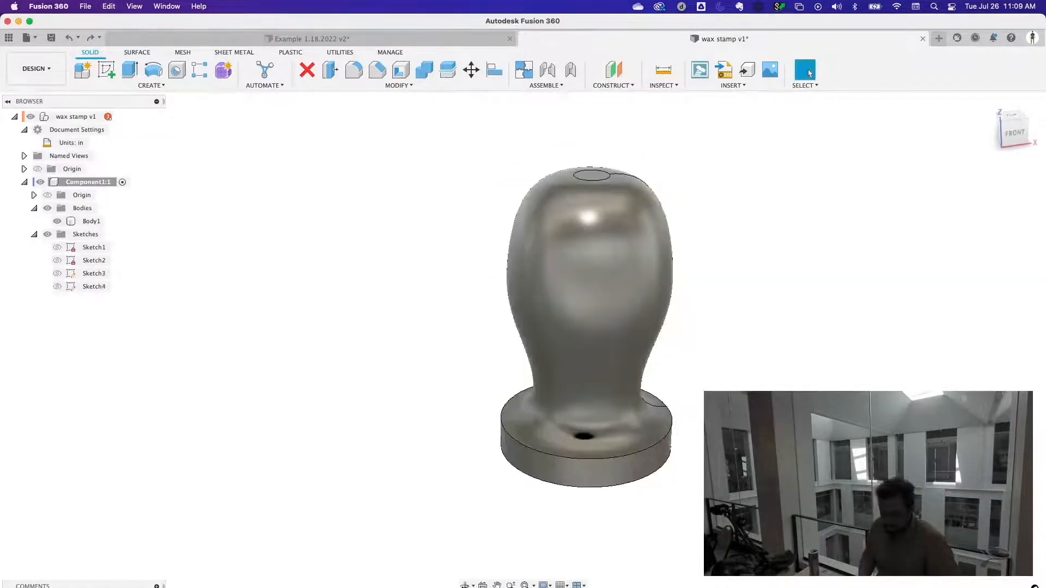
# - Try a distance of 3 in for Extrude1 in the model parameters
pyautogui.keyDown('shift'); pyautogui.moveTo(344, 500); pyautogui.dragTo(348, 432, button='middle'); pyautogui.keyUp('shift')
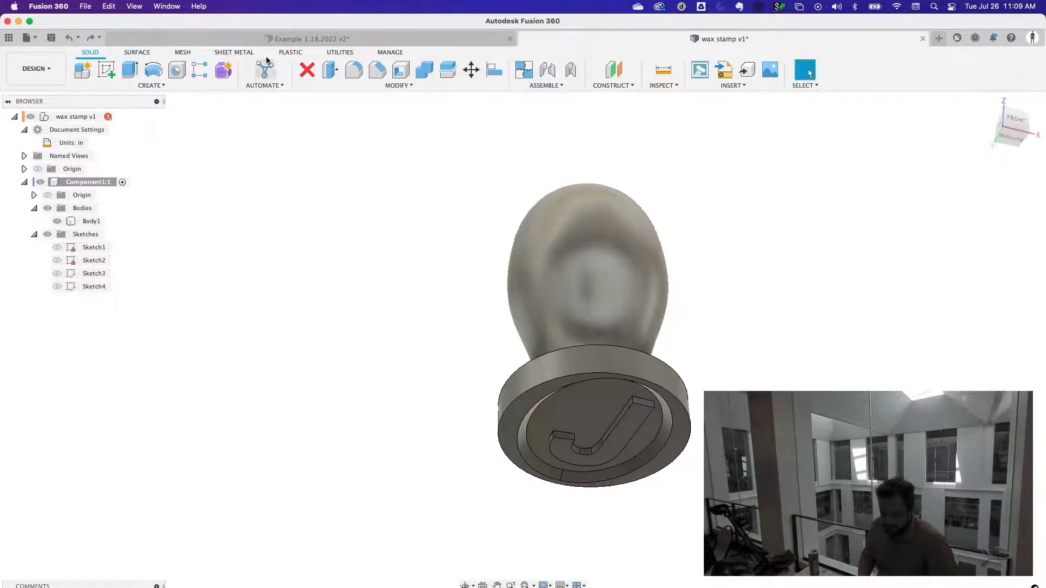
pyautogui.click(399, 85)
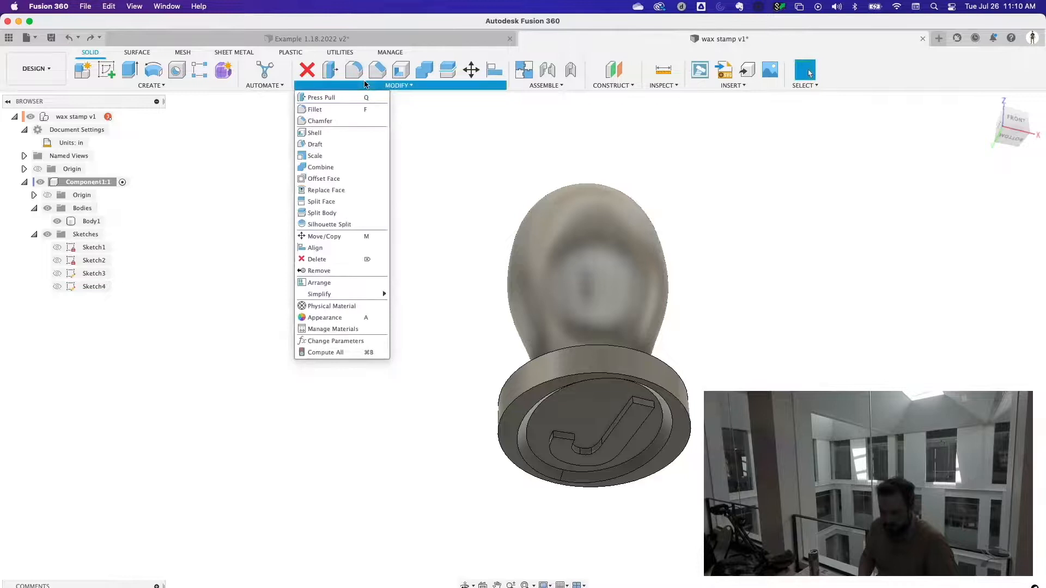
pyautogui.click(343, 342)
pyautogui.moveTo(576, 158); pyautogui.dragTo(385, 7)
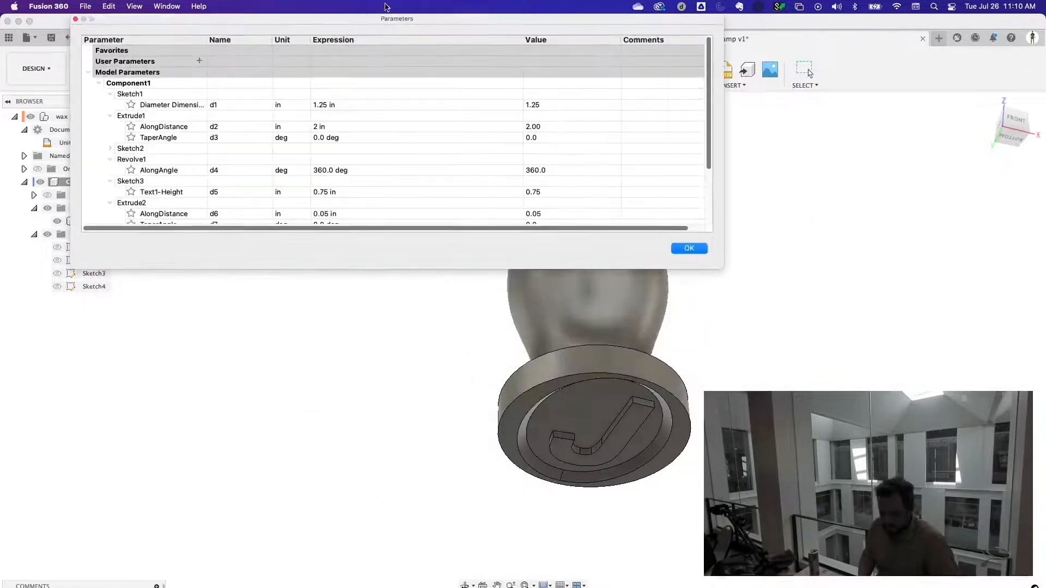
pyautogui.doubleClick(337, 124)
pyautogui.write('3 in')
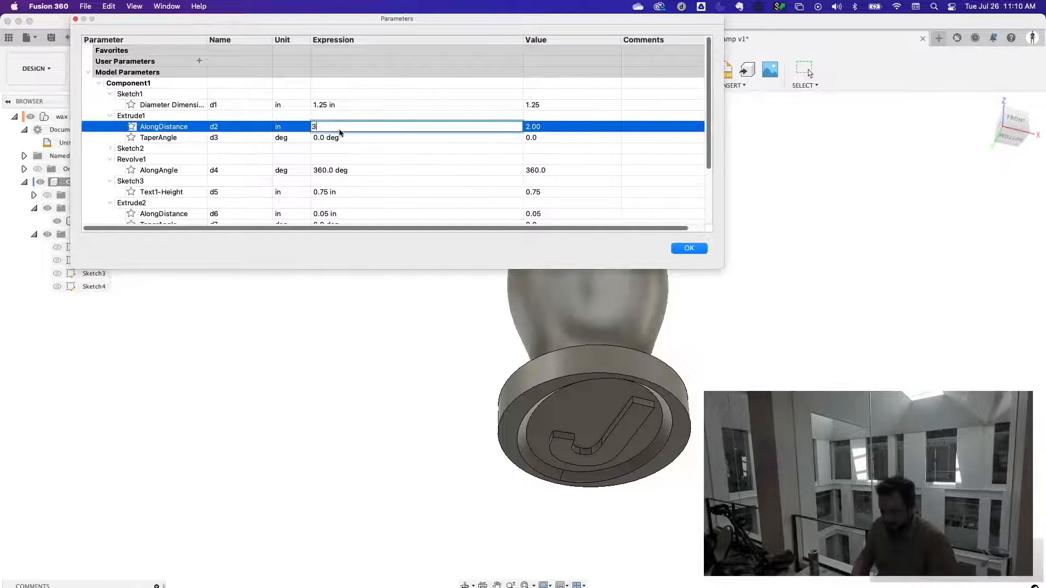
pyautogui.press('Return')
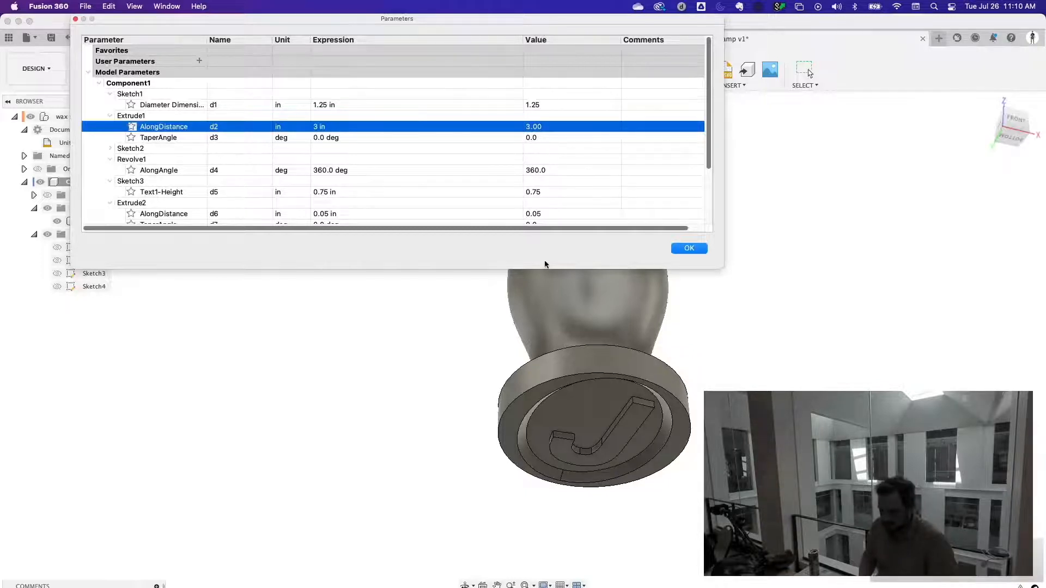
pyautogui.moveTo(571, 21); pyautogui.dragTo(647, 396)
pyautogui.press('Escape')
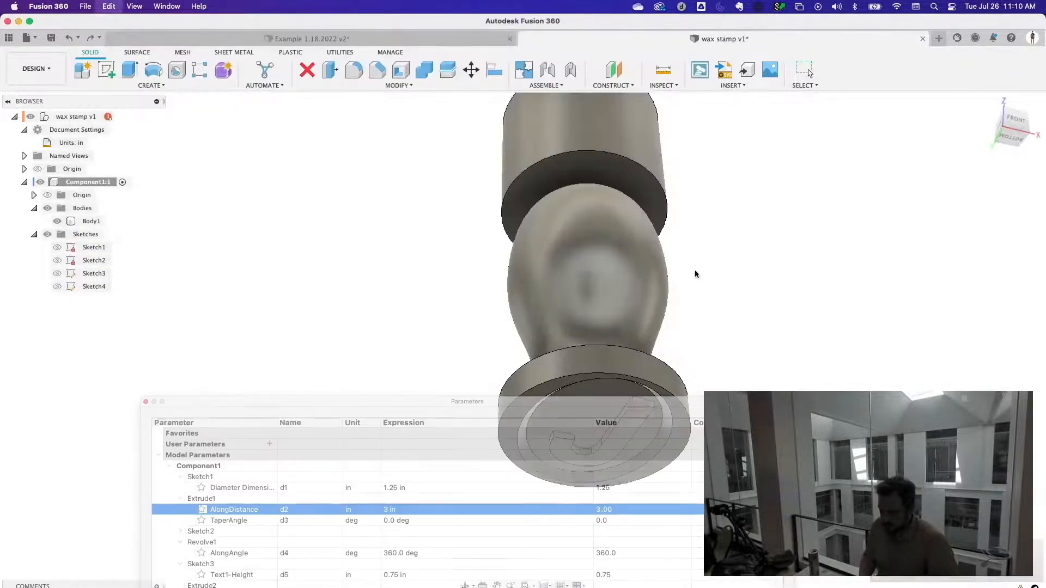
# - Browse the project list and the contents of the HARDWARE project
pyautogui.click(397, 38)
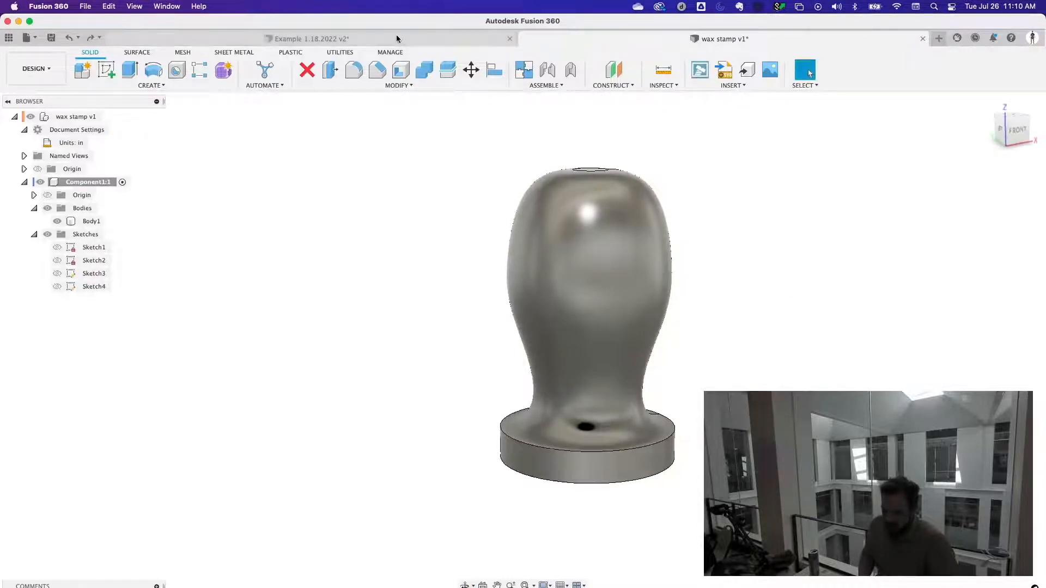
pyautogui.click(646, 36)
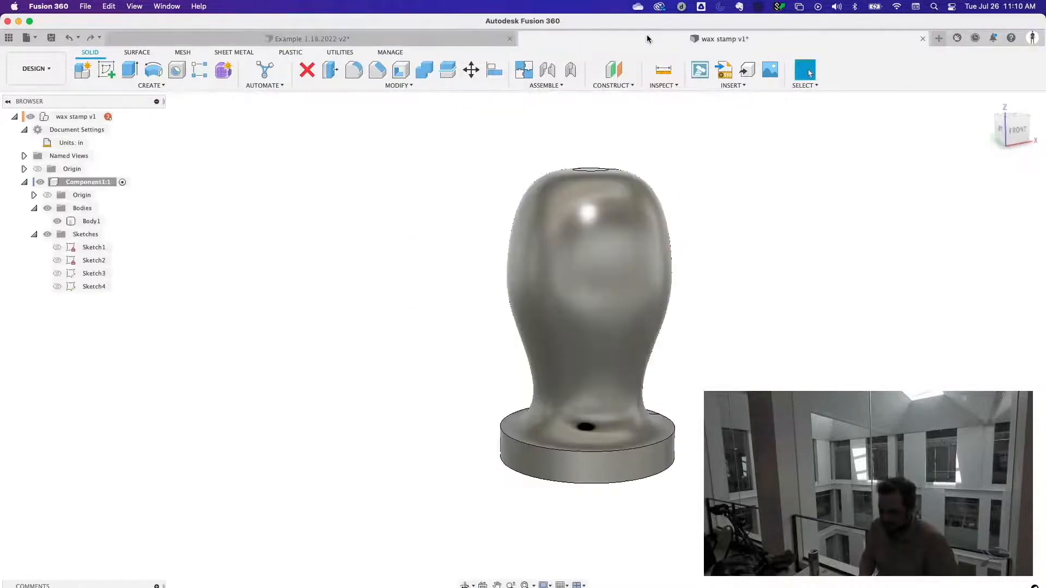
pyautogui.click(10, 38)
pyautogui.scroll(10, 92, 165)
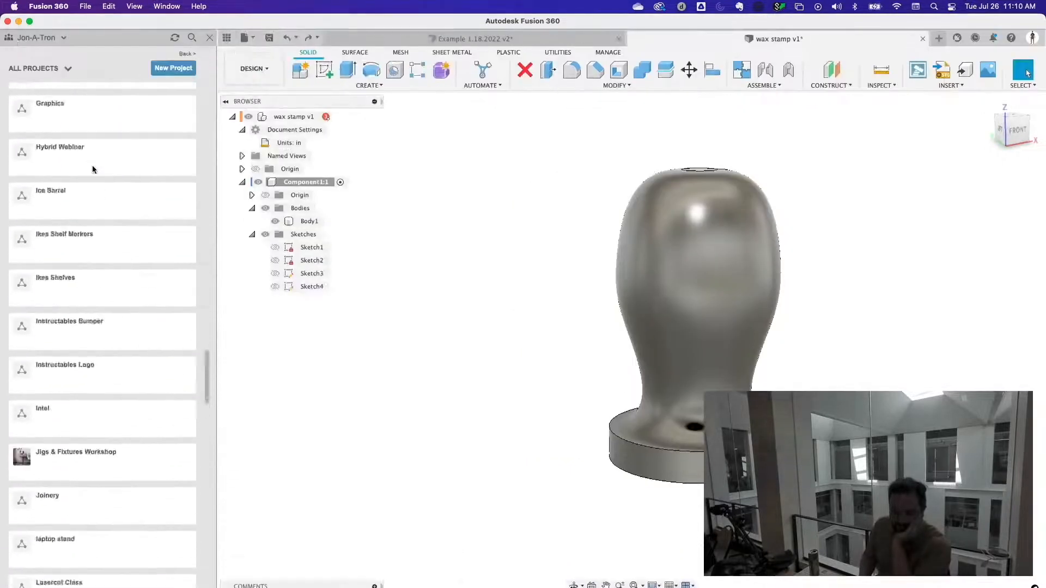
pyautogui.scroll(5, 93, 165)
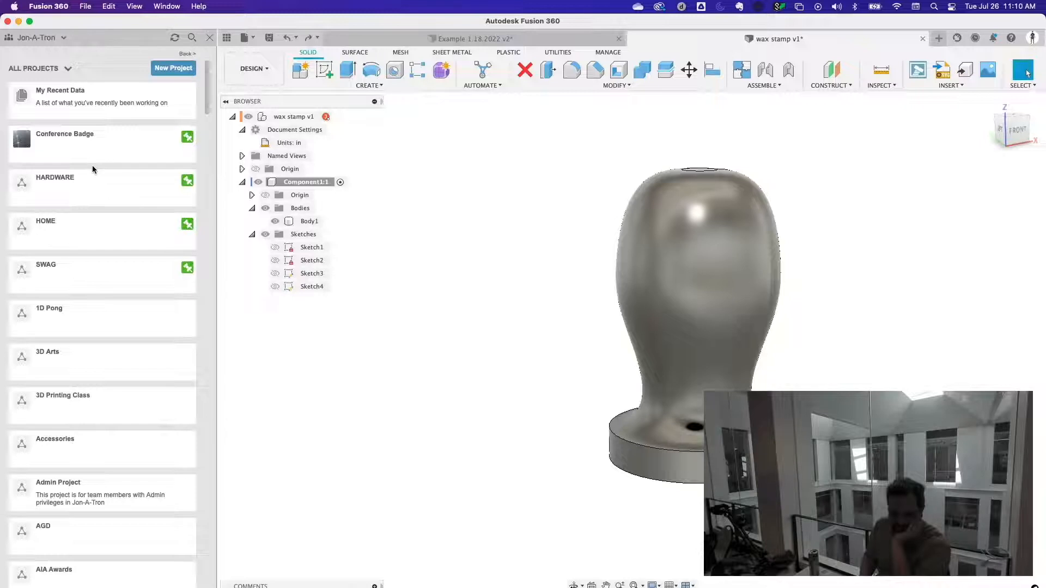
pyautogui.click(97, 188)
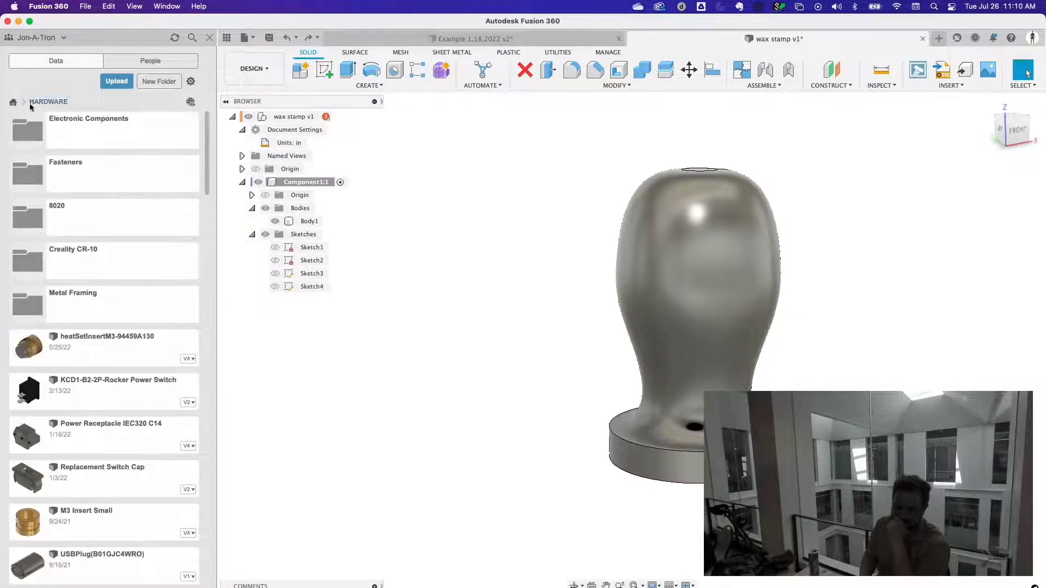
pyautogui.click(13, 102)
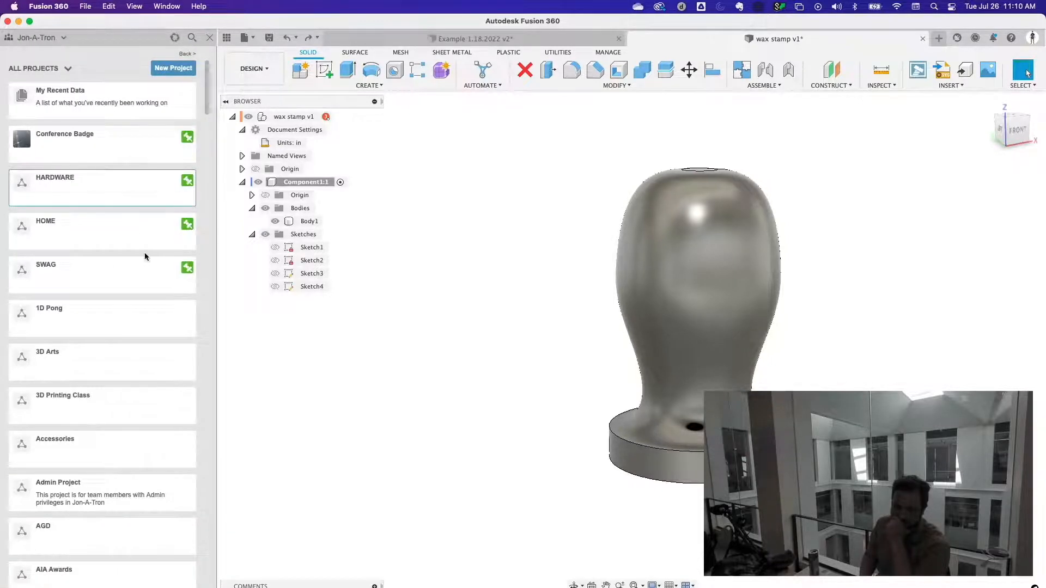
pyautogui.scroll(-5, 125, 283)
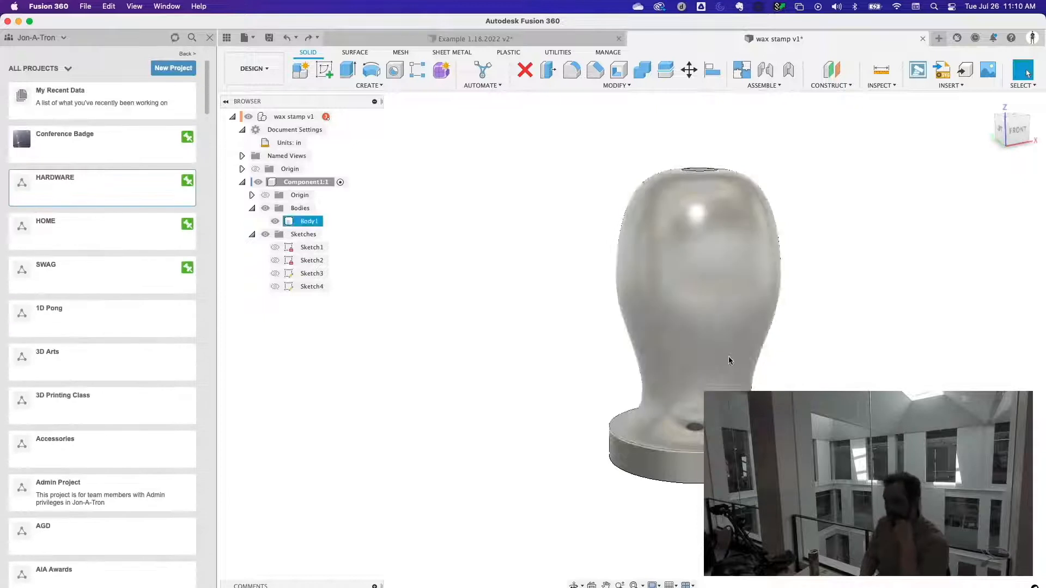
pyautogui.keyDown('shift'); pyautogui.moveTo(795, 240); pyautogui.dragTo(795, 179, button='middle'); pyautogui.keyUp('shift')
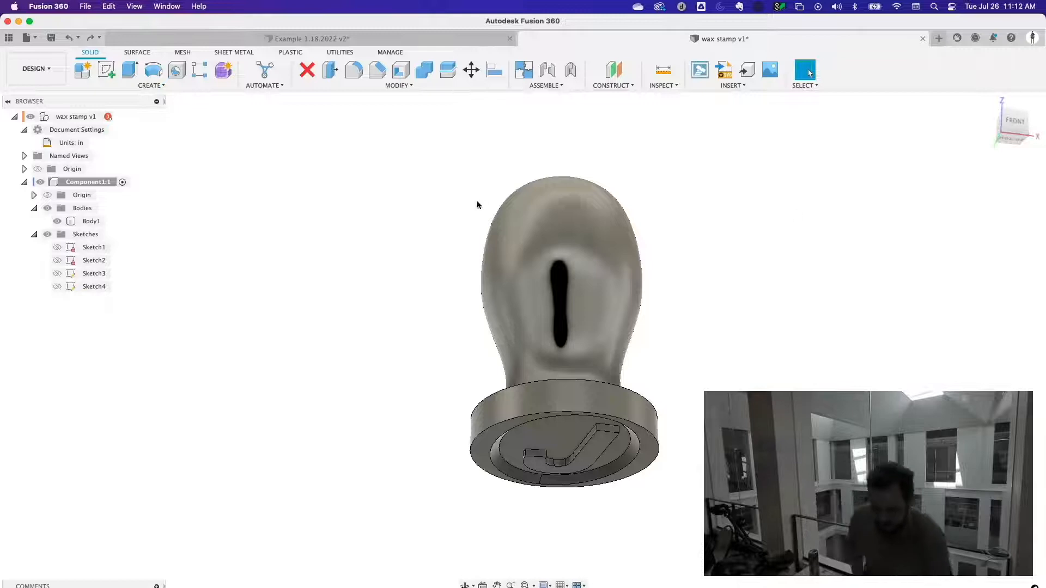
pyautogui.rightClick(67, 117)
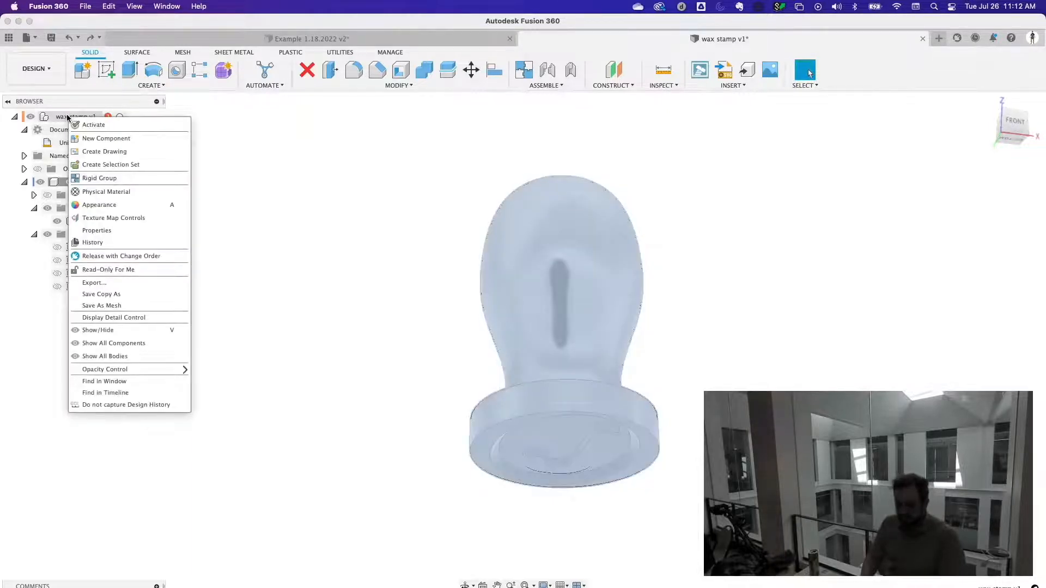
pyautogui.click(135, 304)
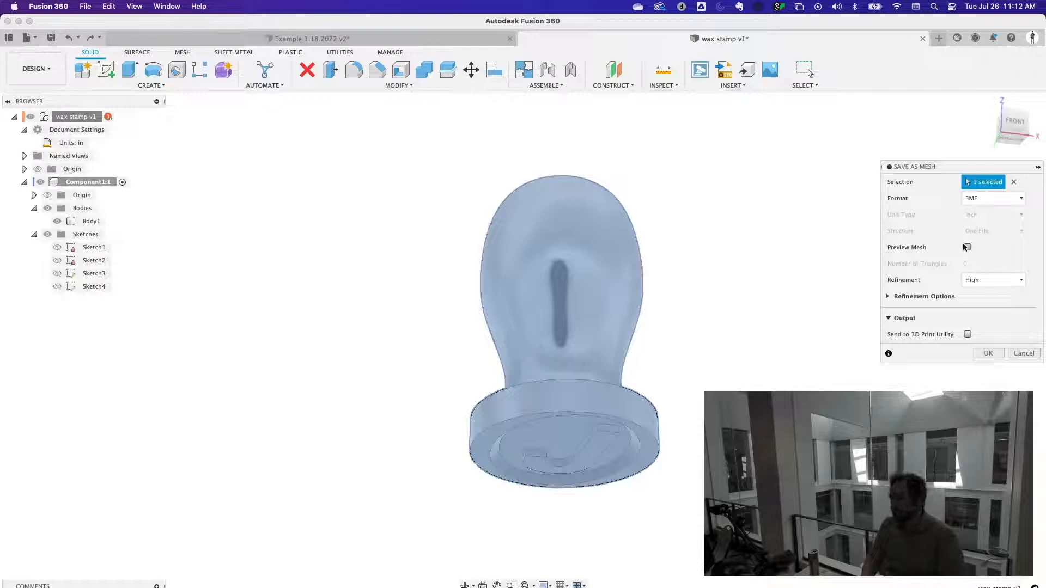
pyautogui.click(987, 282)
pyautogui.click(990, 295)
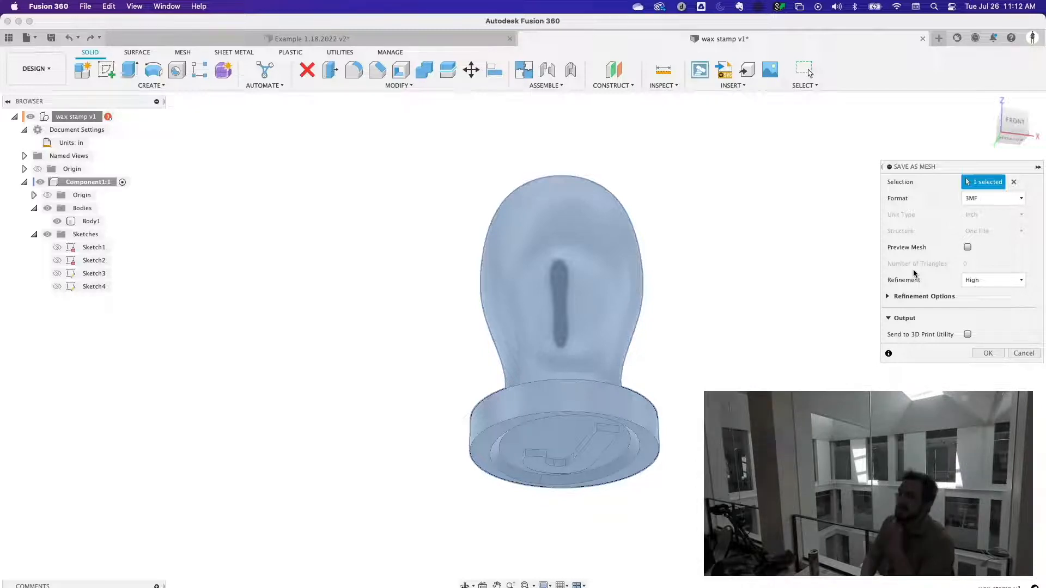
pyautogui.click(1024, 353)
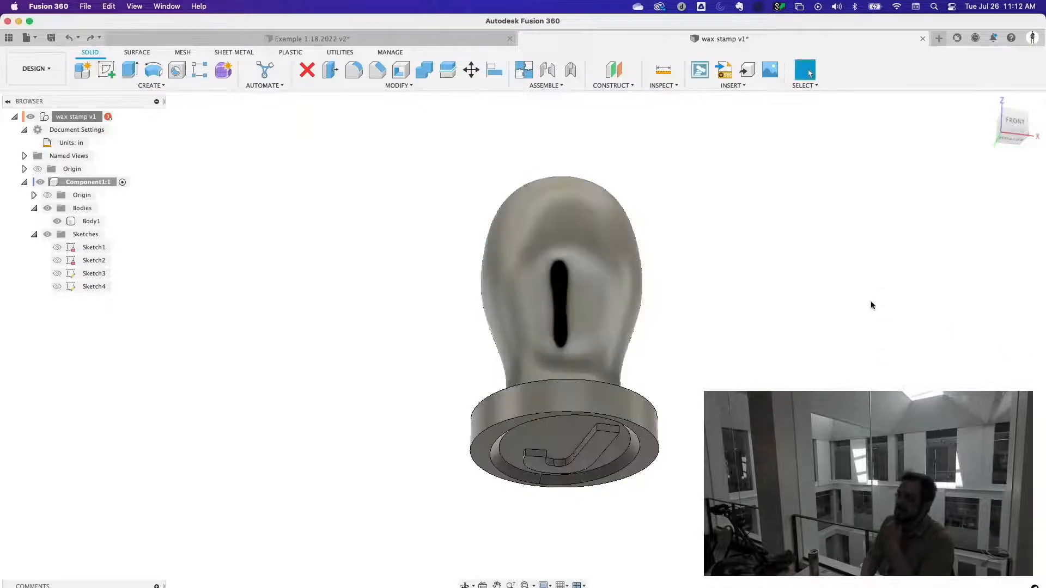
# - Save the whole wax stamp design as a 3MF mesh with High refinement, named wax stamp v1, to the Desktop
pyautogui.rightClick(72, 118)
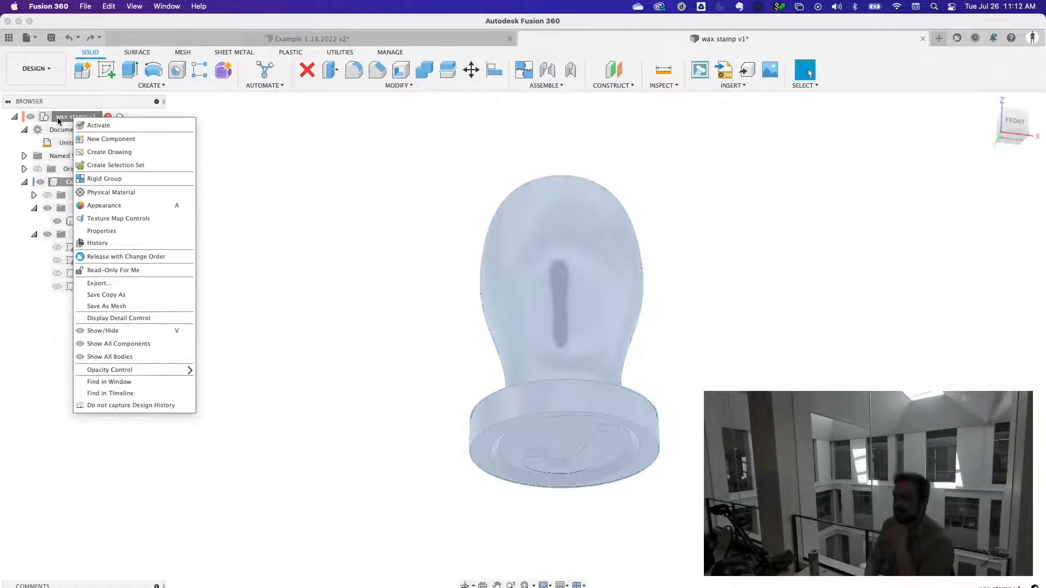
pyautogui.click(139, 306)
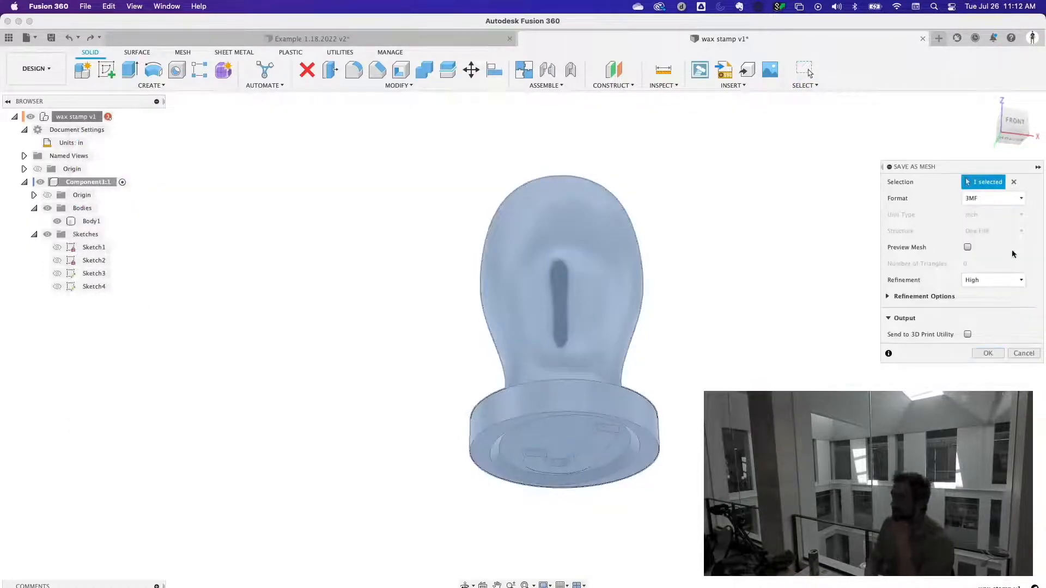
pyautogui.click(1009, 198)
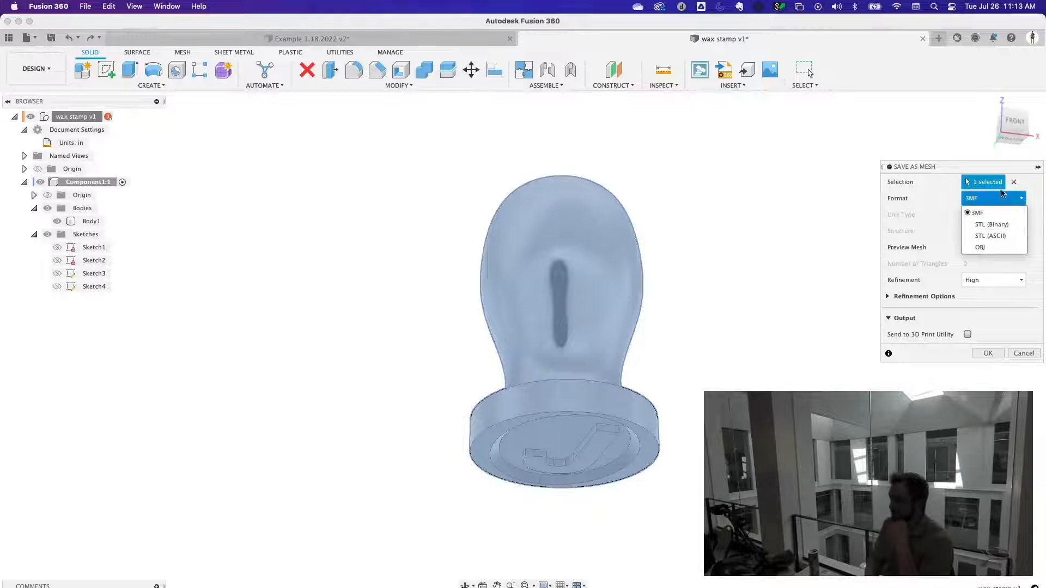
pyautogui.click(994, 198)
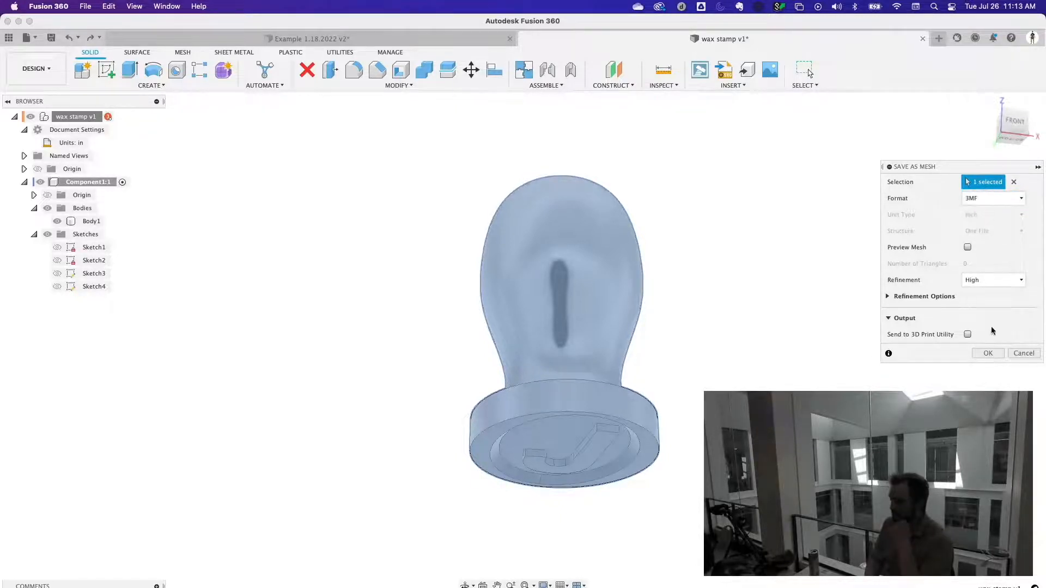
pyautogui.click(988, 353)
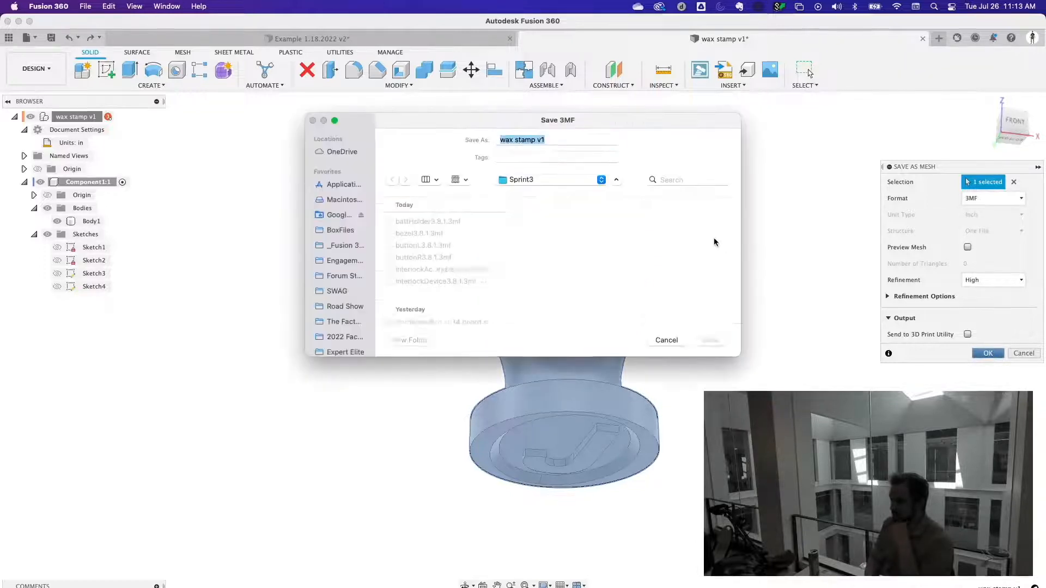
pyautogui.scroll(-5, 346, 305)
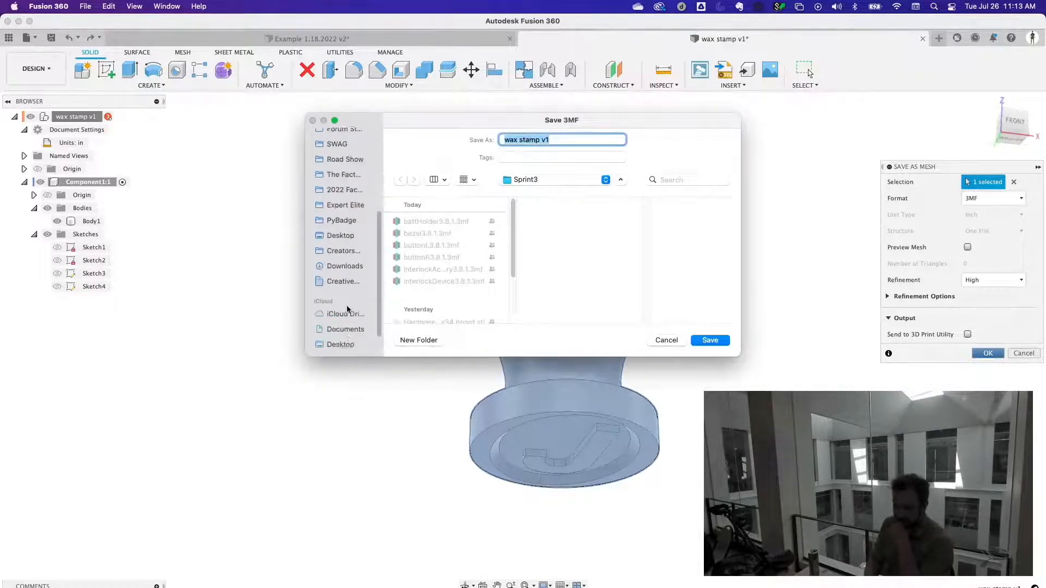
pyautogui.click(342, 203)
pyautogui.click(710, 341)
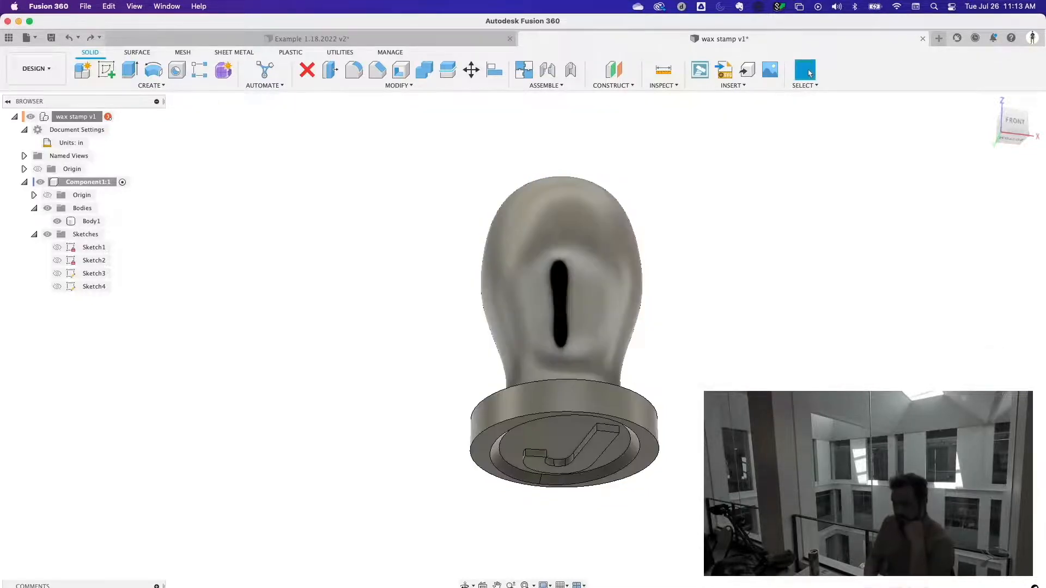
# - Open wax stamp v1.3mf from the Desktop folder in Simplify3D and scale the part to millimetre format
pyautogui.click(239, 586)
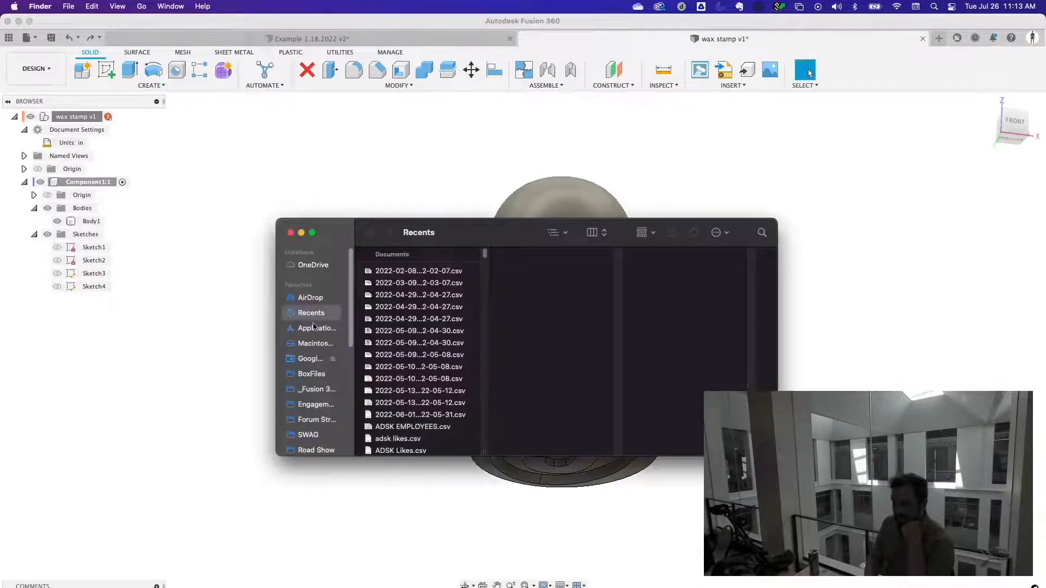
pyautogui.scroll(-5, 313, 344)
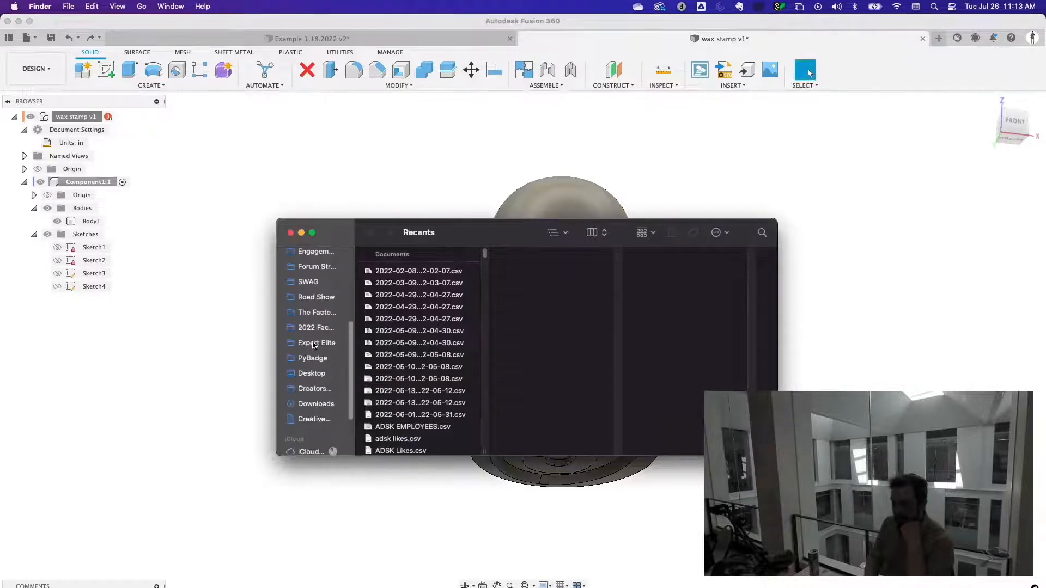
pyautogui.click(312, 373)
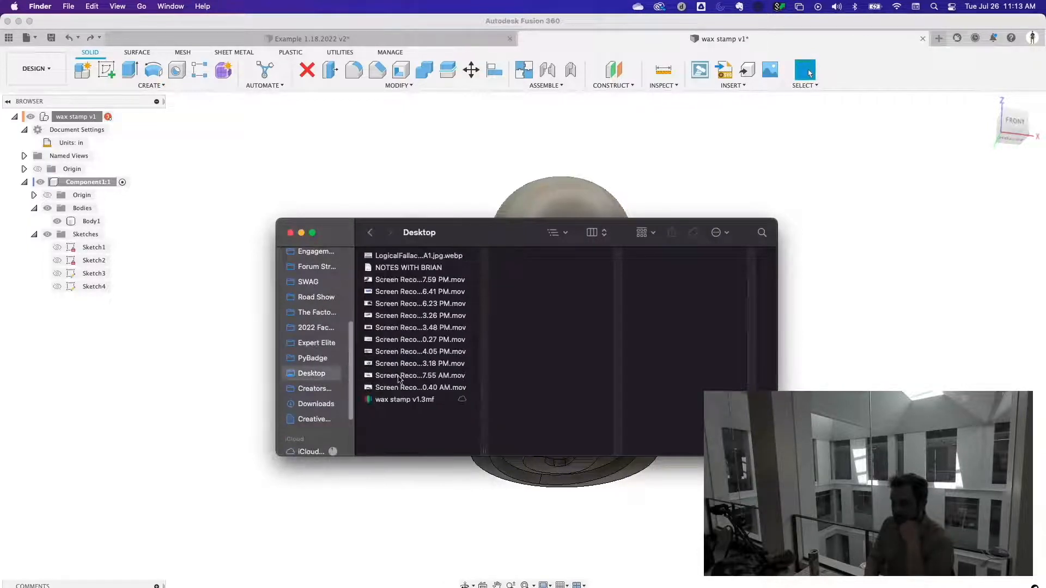
pyautogui.click(426, 403)
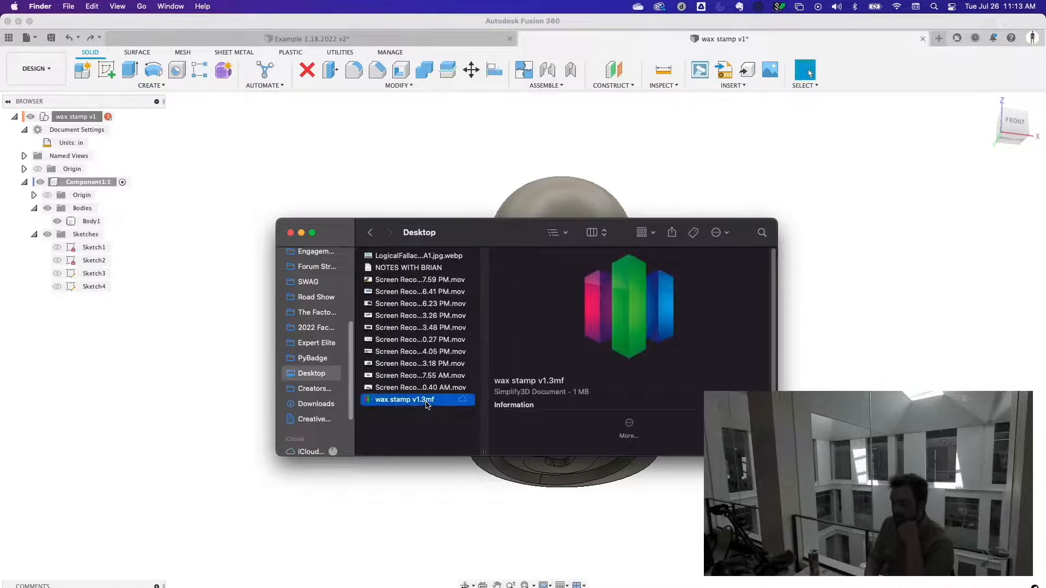
pyautogui.doubleClick(427, 403)
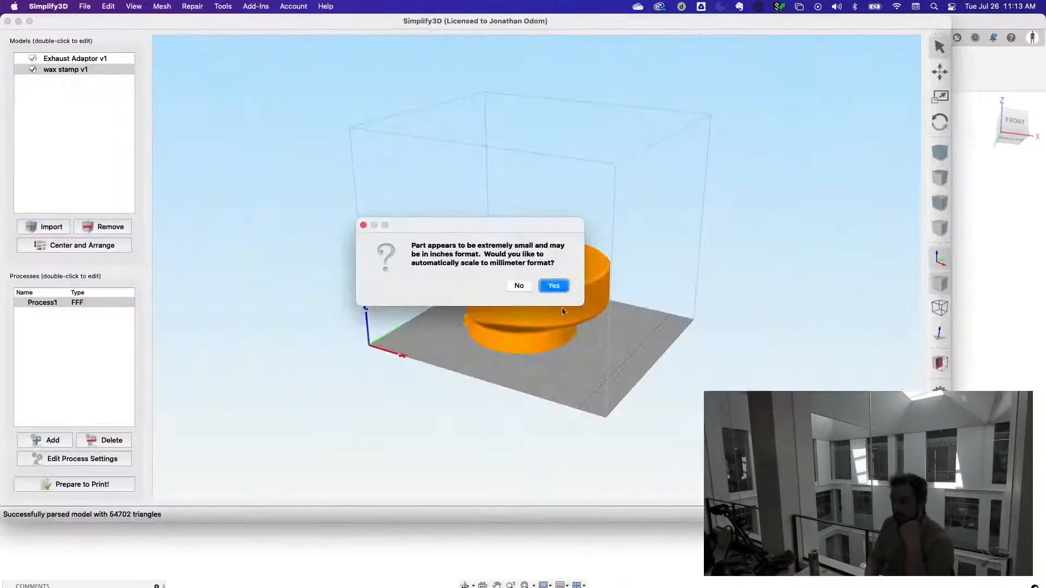
pyautogui.click(554, 286)
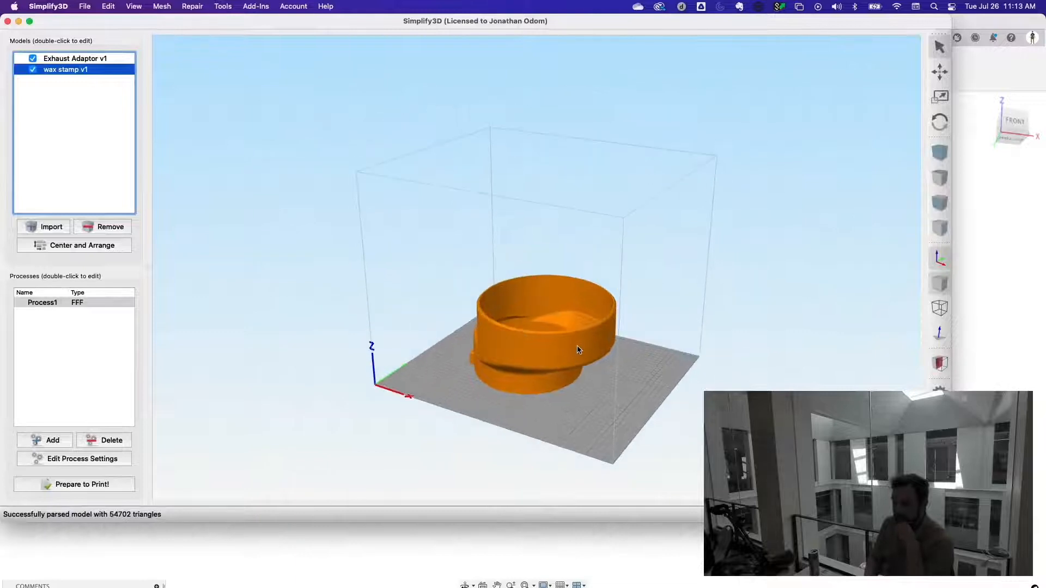
# - Delete the Exhaust Adaptor v1 model from the build plate and switch back to Fusion 360
pyautogui.click(573, 302)
pyautogui.moveTo(573, 301); pyautogui.dragTo(574, 328)
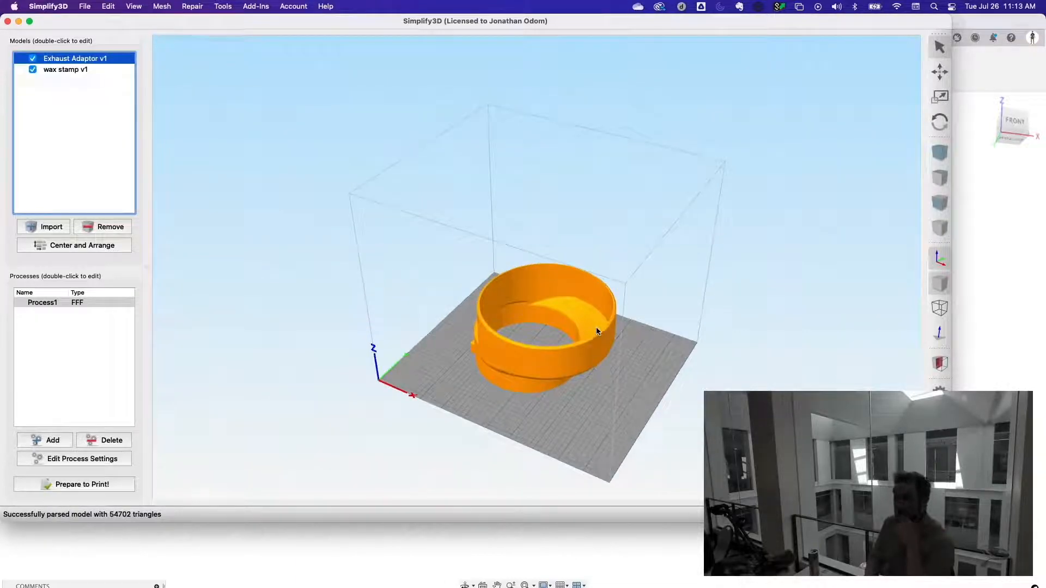
pyautogui.press('Delete')
pyautogui.moveTo(596, 335); pyautogui.dragTo(545, 351)
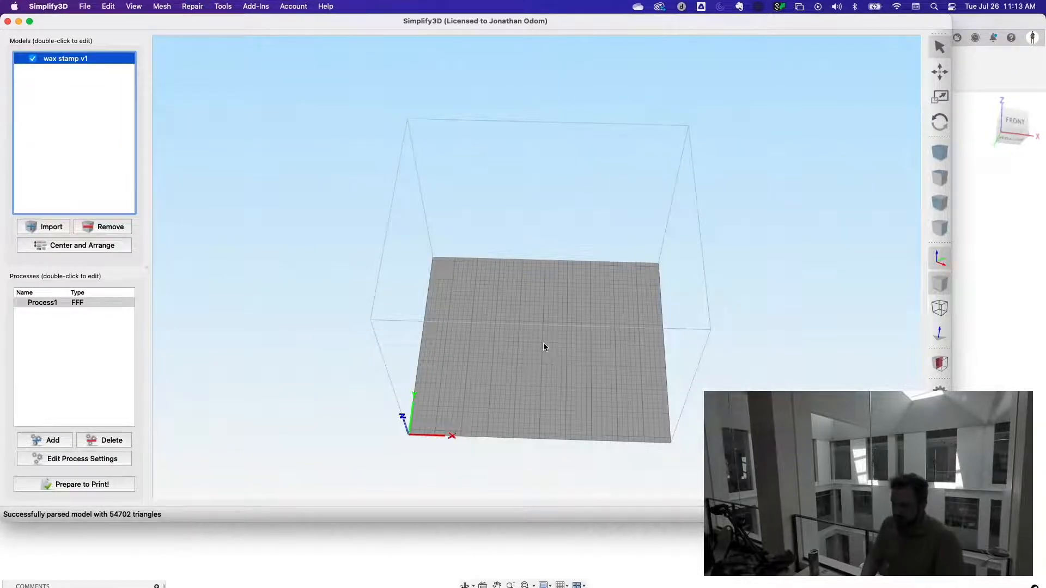
pyautogui.click(505, 238)
pyautogui.click(990, 339)
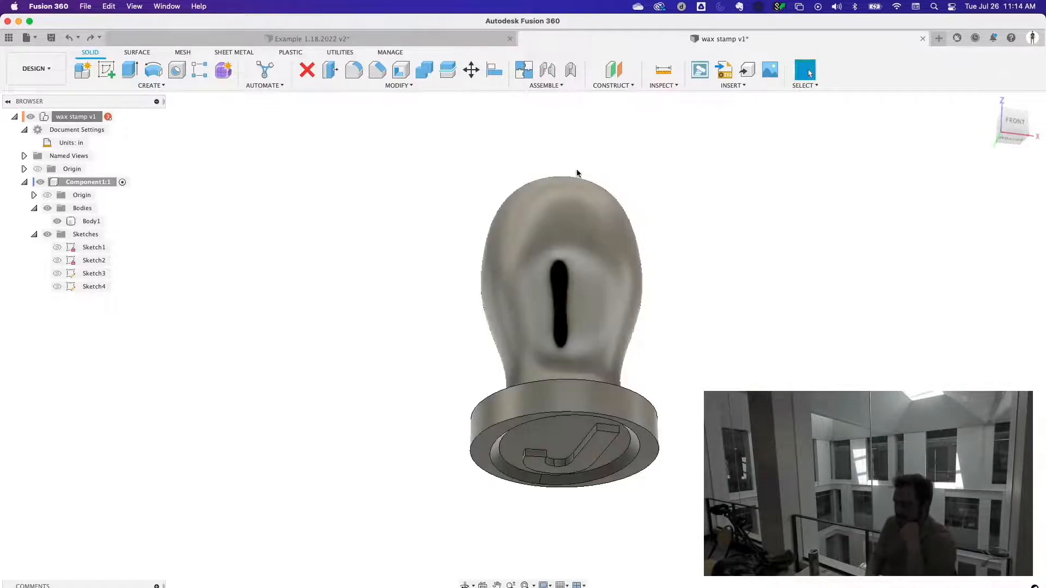
# - Try importing wax stamp v1.3mf into Simplify3D without scaling it to millimetres, and delete the imported model
pyautogui.rightClick(69, 117)
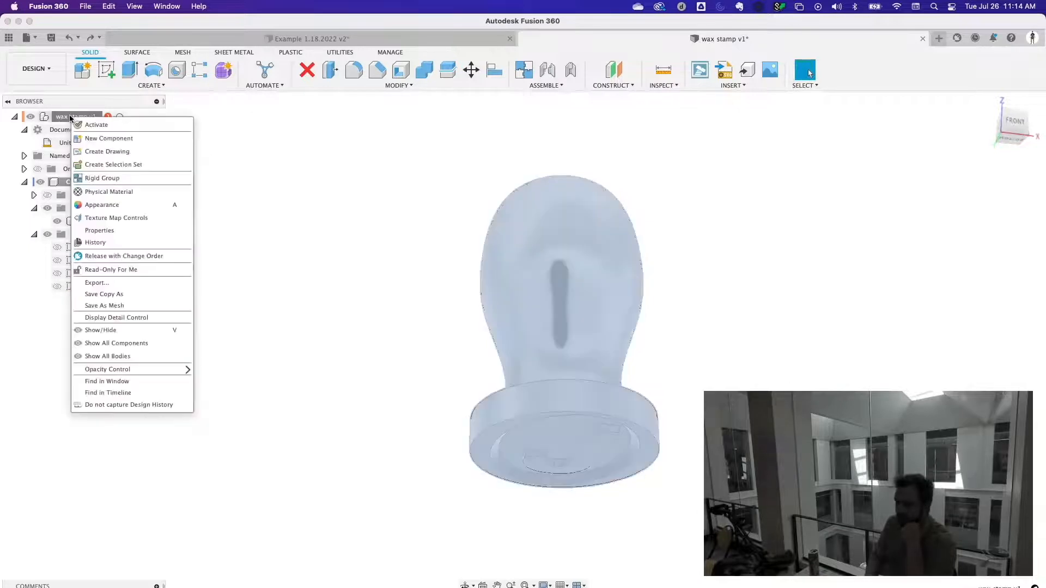
pyautogui.click(345, 206)
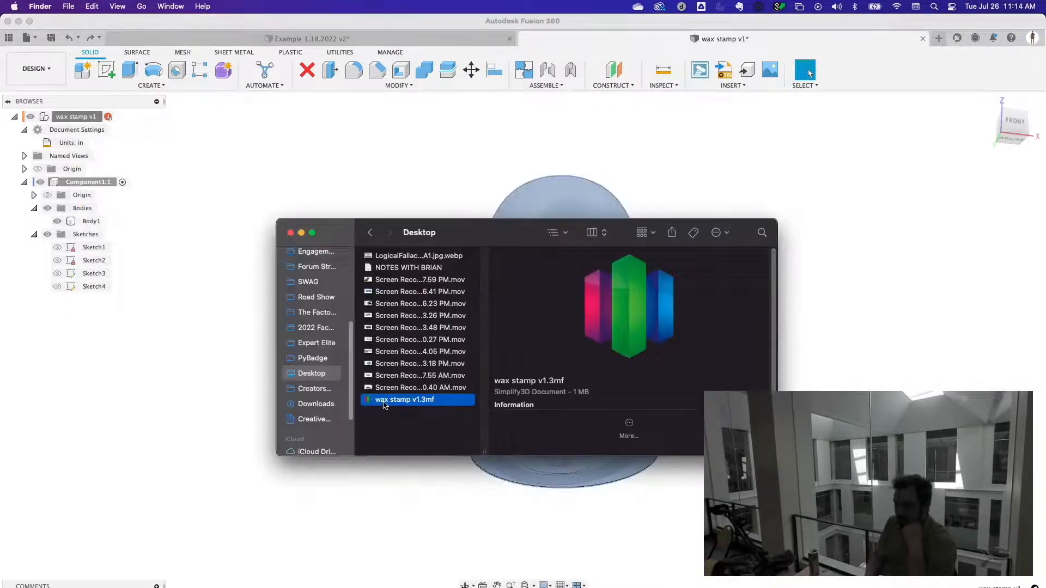
pyautogui.doubleClick(384, 402)
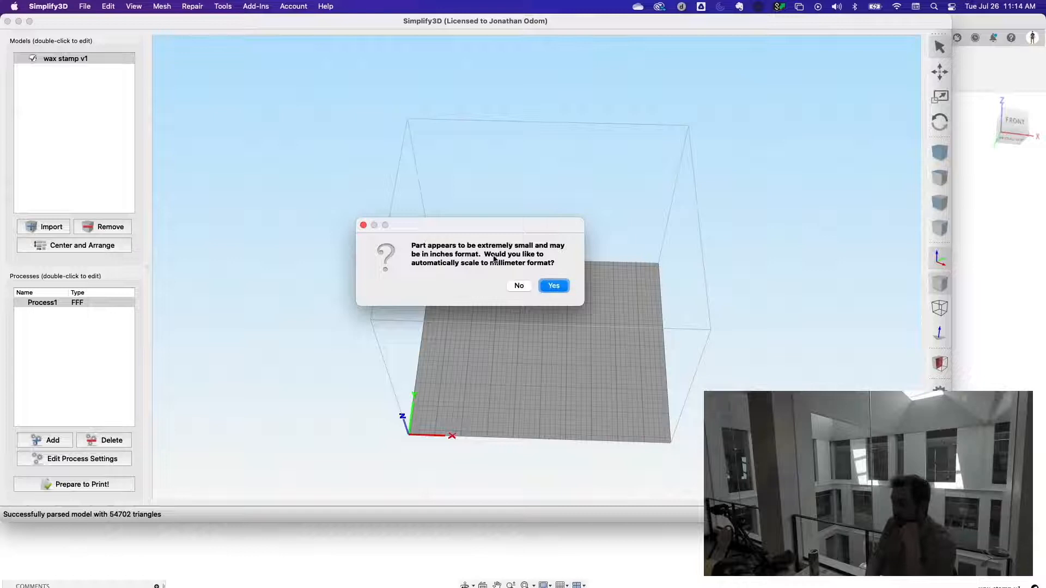
pyautogui.click(519, 287)
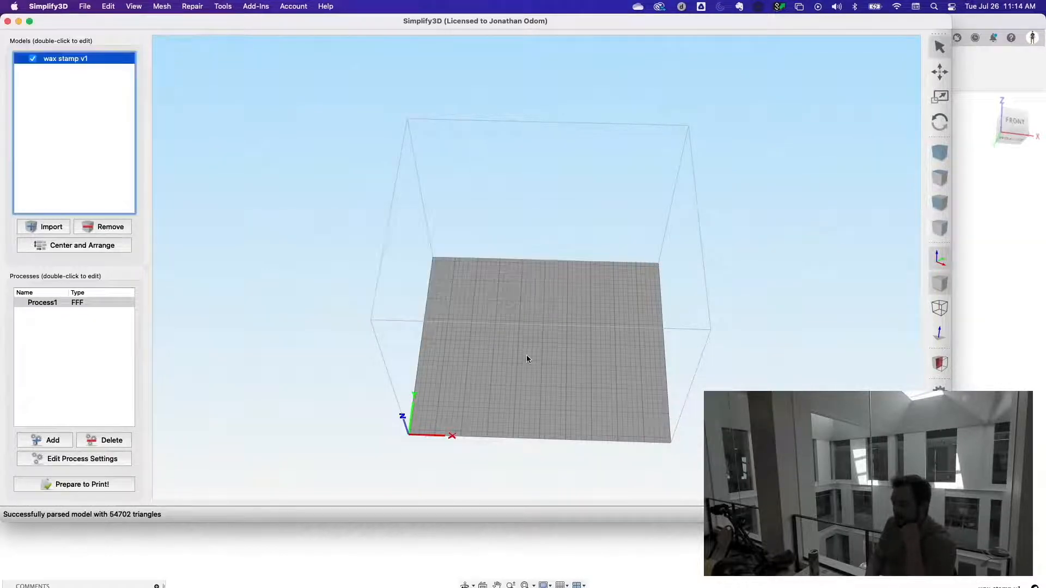
pyautogui.scroll(6, 528, 358)
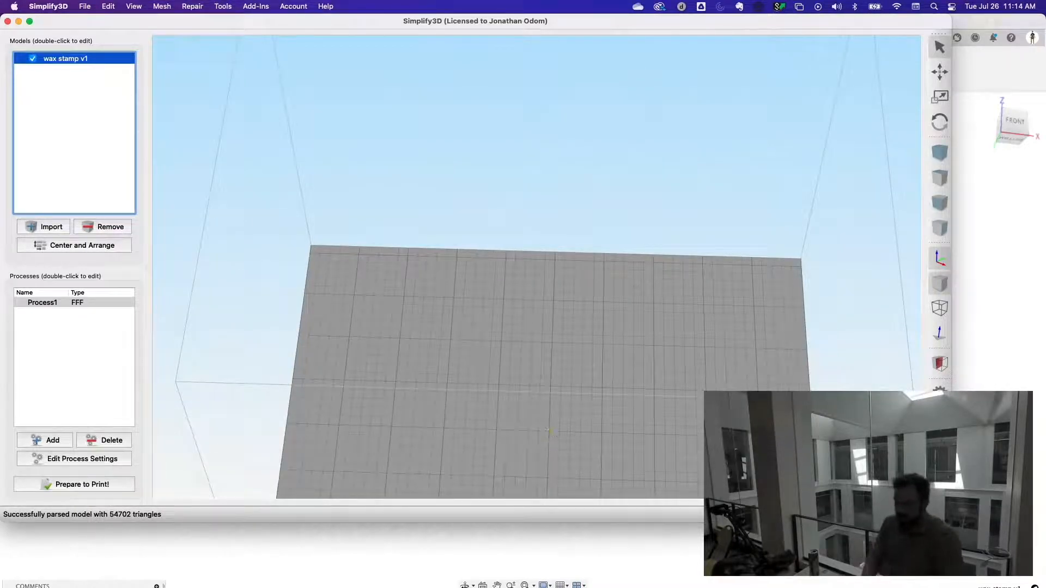
pyautogui.press('Delete')
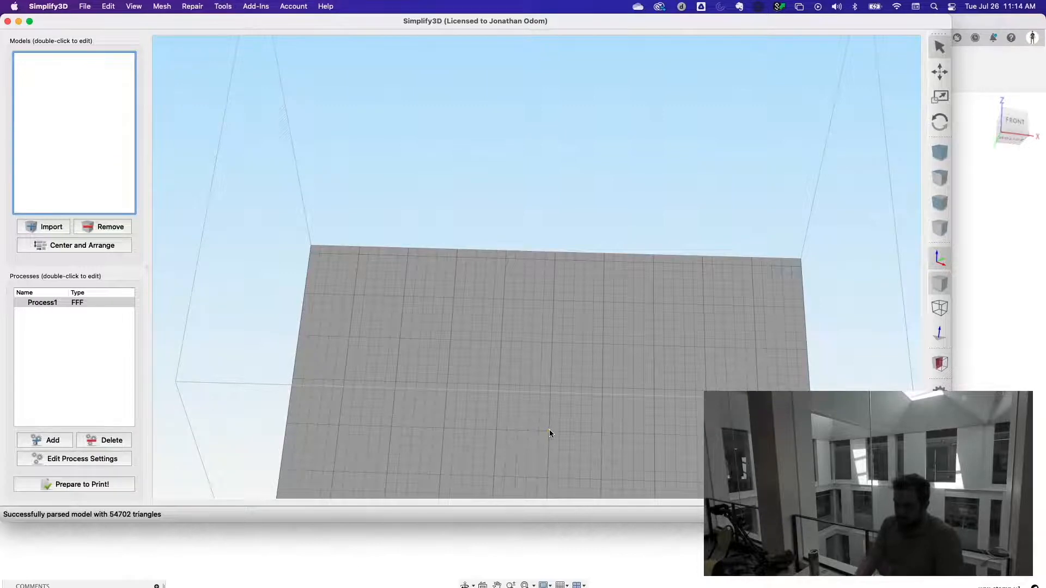
# - Reopen wax stamp v1.3mf in Simplify3D and accept the automatic scaling to millimetre format
pyautogui.press('super+Tab')
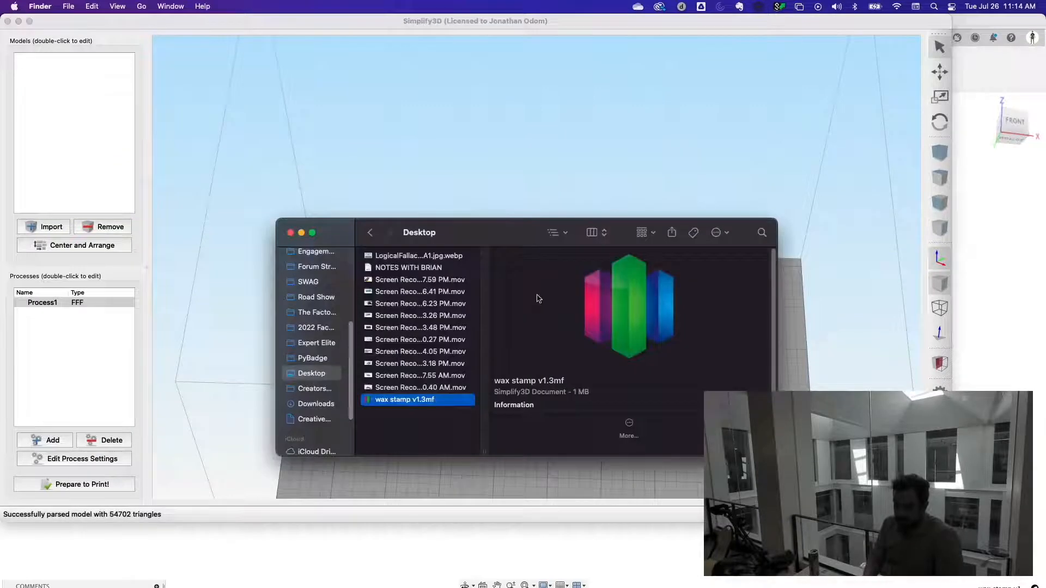
pyautogui.doubleClick(393, 399)
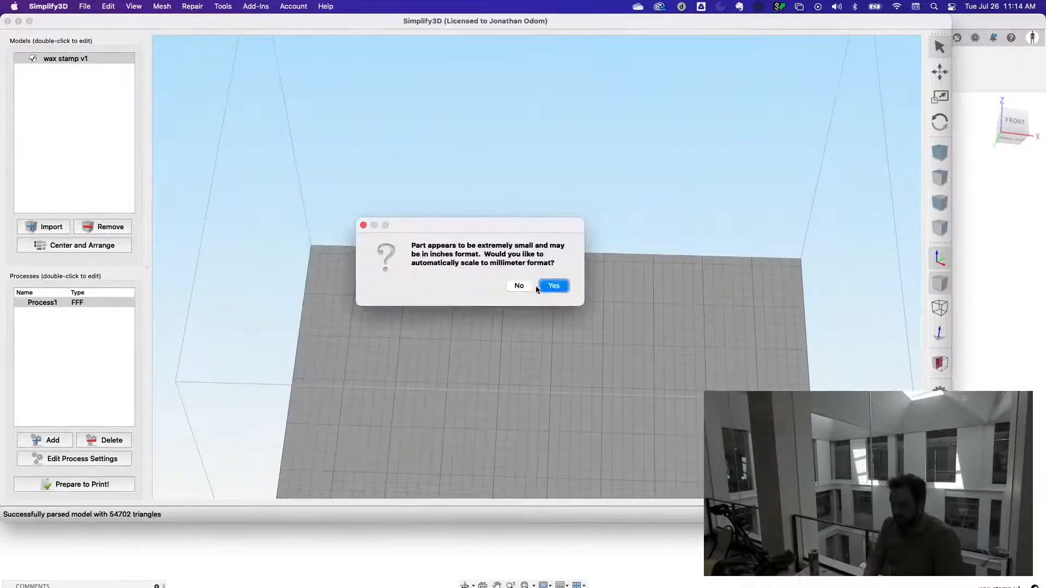
pyautogui.click(552, 286)
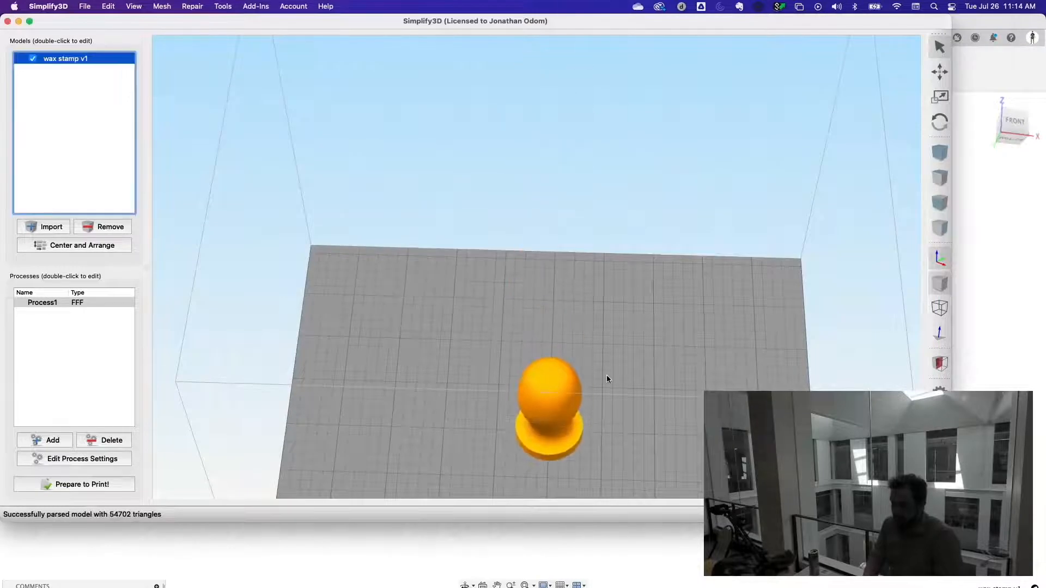
pyautogui.moveTo(612, 299); pyautogui.dragTo(619, 242, button='right')
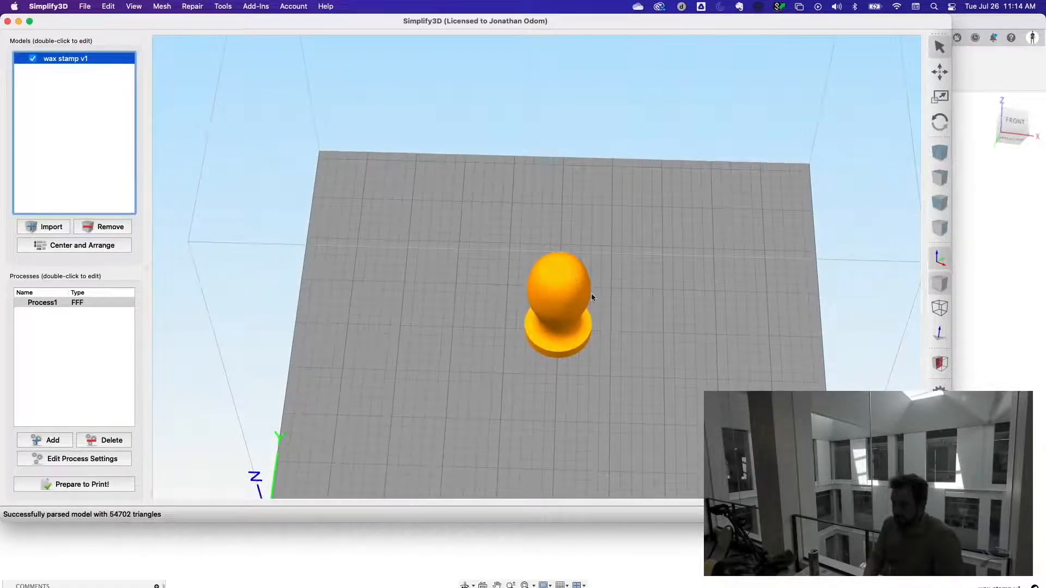
# - Switch back to Fusion 360 and examine the letter engraved on the underside of the wax stamp
pyautogui.click(1012, 220)
pyautogui.keyDown('shift'); pyautogui.moveTo(736, 307); pyautogui.dragTo(739, 256, button='middle'); pyautogui.keyUp('shift')
pyautogui.scroll(2, 738, 256)
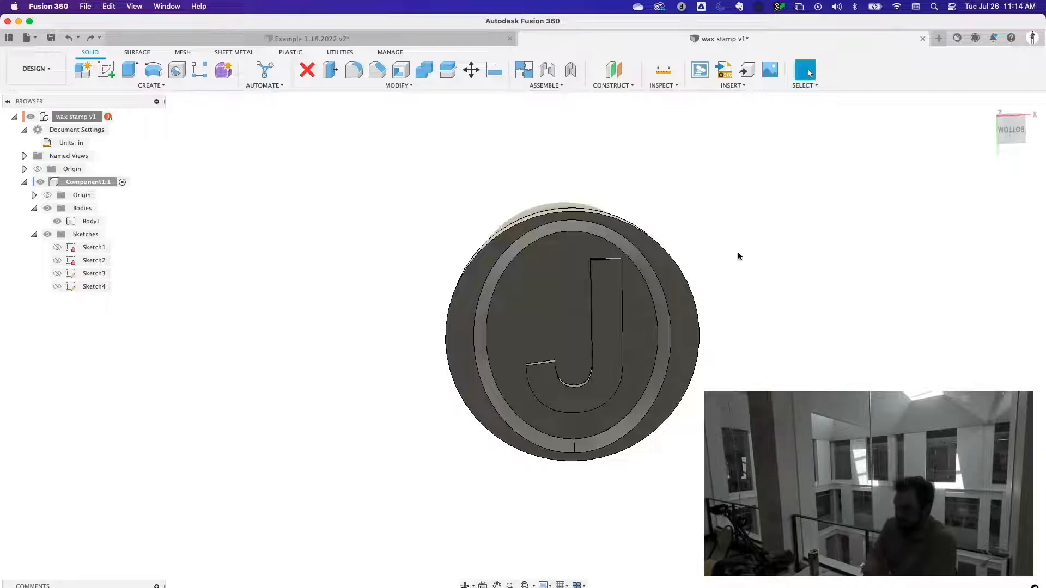
pyautogui.keyDown('shift'); pyautogui.moveTo(710, 218); pyautogui.dragTo(705, 271, button='middle'); pyautogui.keyUp('shift')
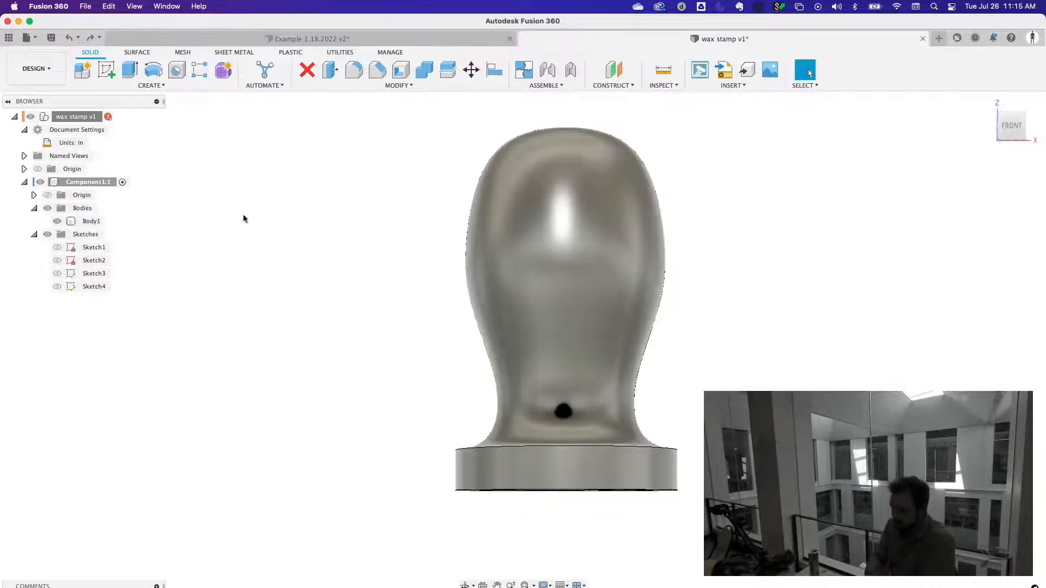
# - Try mirroring the stamp body across a vertical origin plane with the New Body operation, and undo the mirror
pyautogui.click(152, 86)
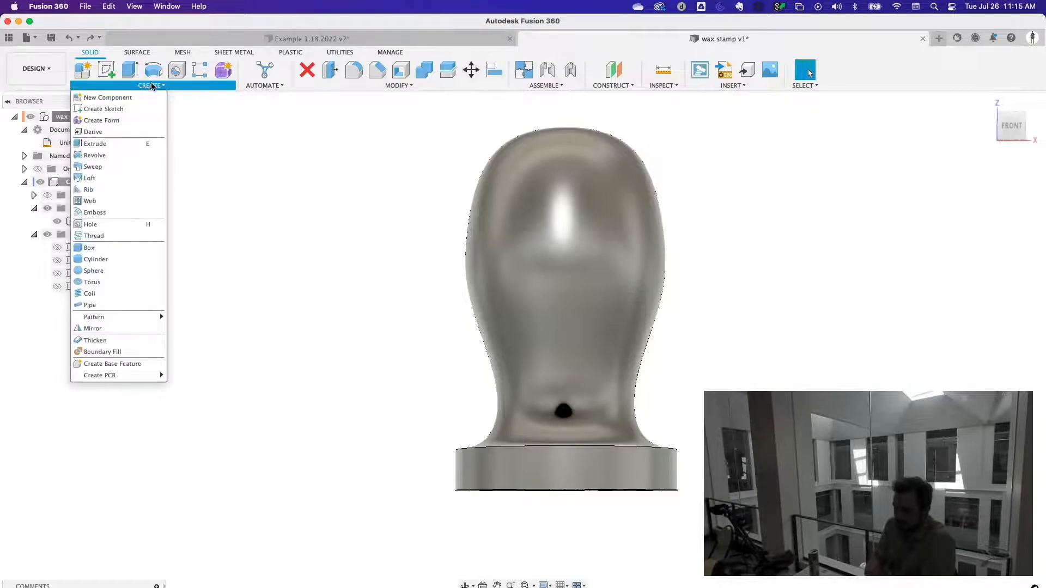
pyautogui.click(105, 330)
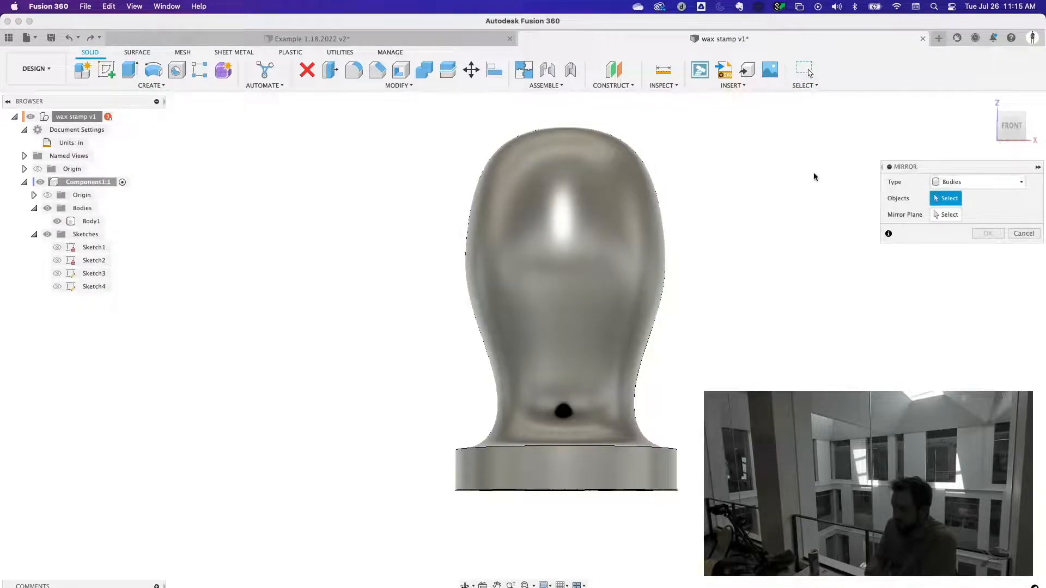
pyautogui.click(602, 217)
pyautogui.keyDown('shift'); pyautogui.moveTo(794, 315); pyautogui.dragTo(791, 279, button='middle'); pyautogui.keyUp('shift')
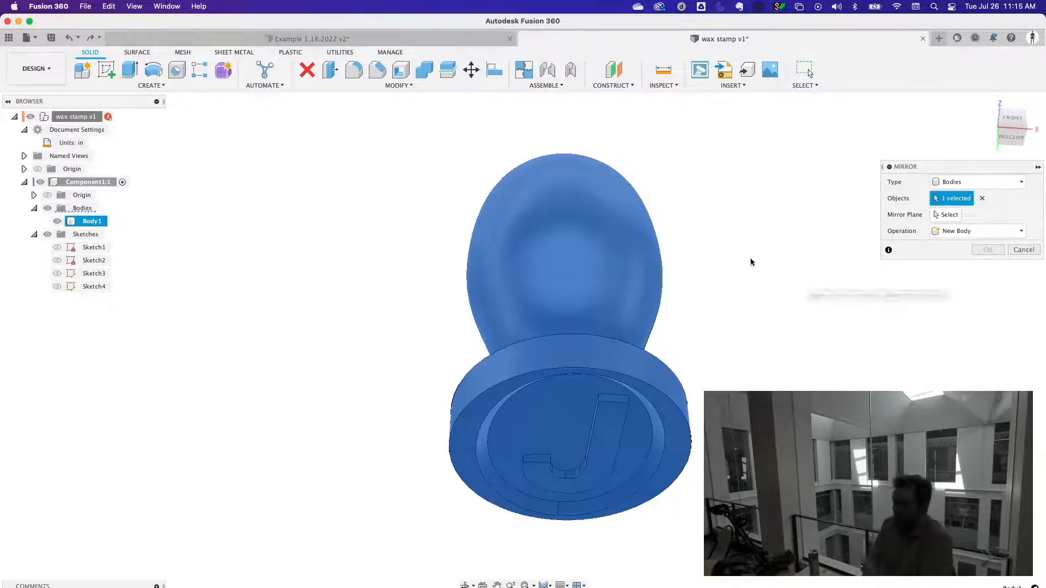
pyautogui.click(947, 216)
pyautogui.keyDown('shift'); pyautogui.moveTo(735, 236); pyautogui.dragTo(779, 260, button='middle'); pyautogui.keyUp('shift')
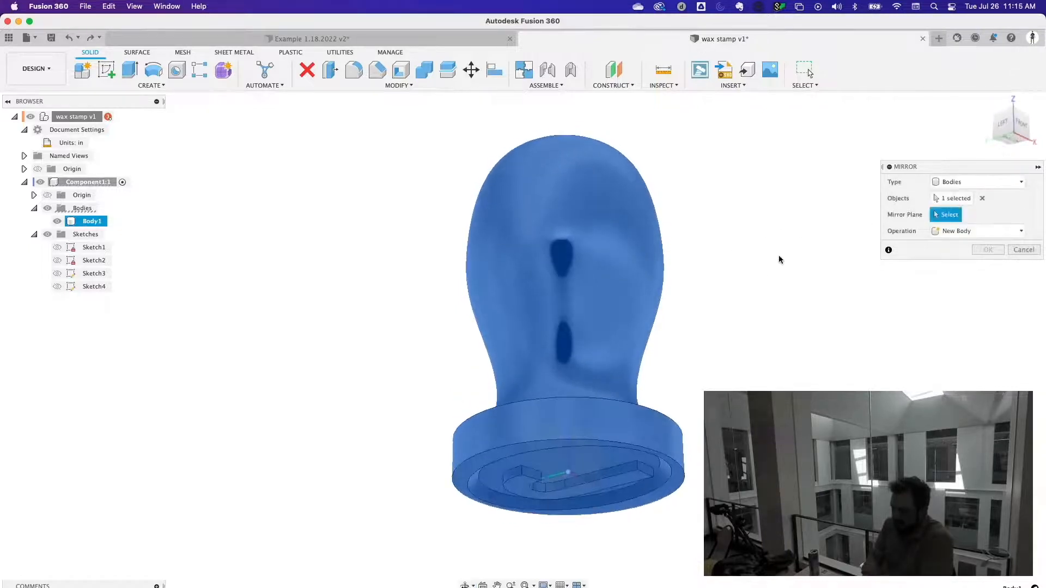
pyautogui.click(545, 428)
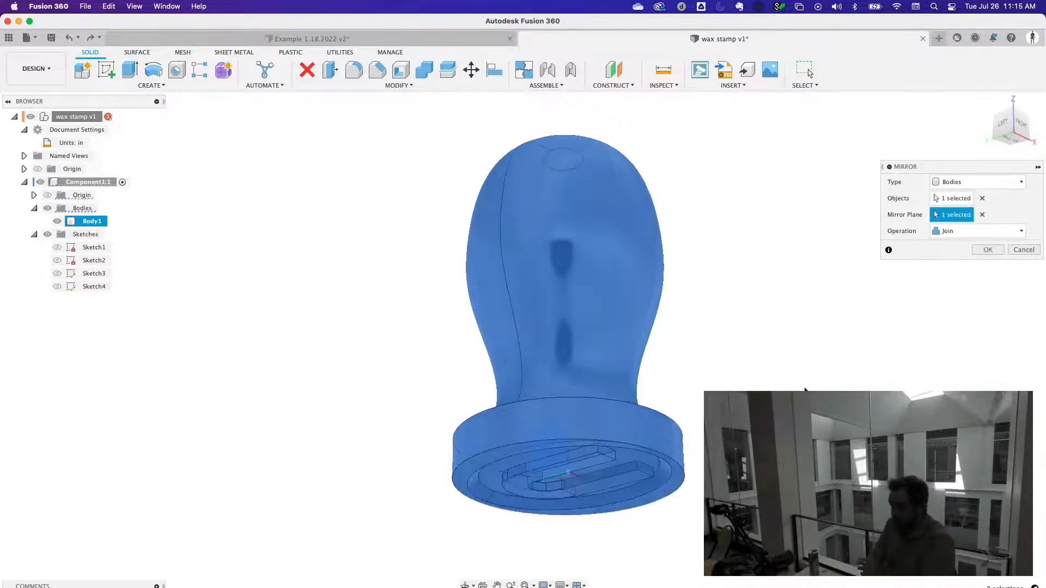
pyautogui.click(1000, 235)
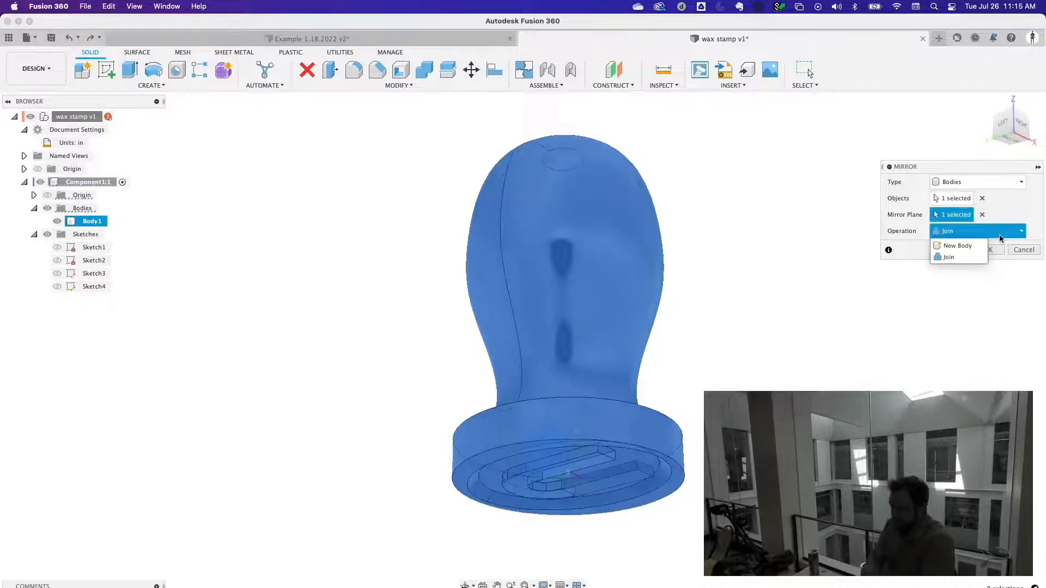
pyautogui.click(974, 247)
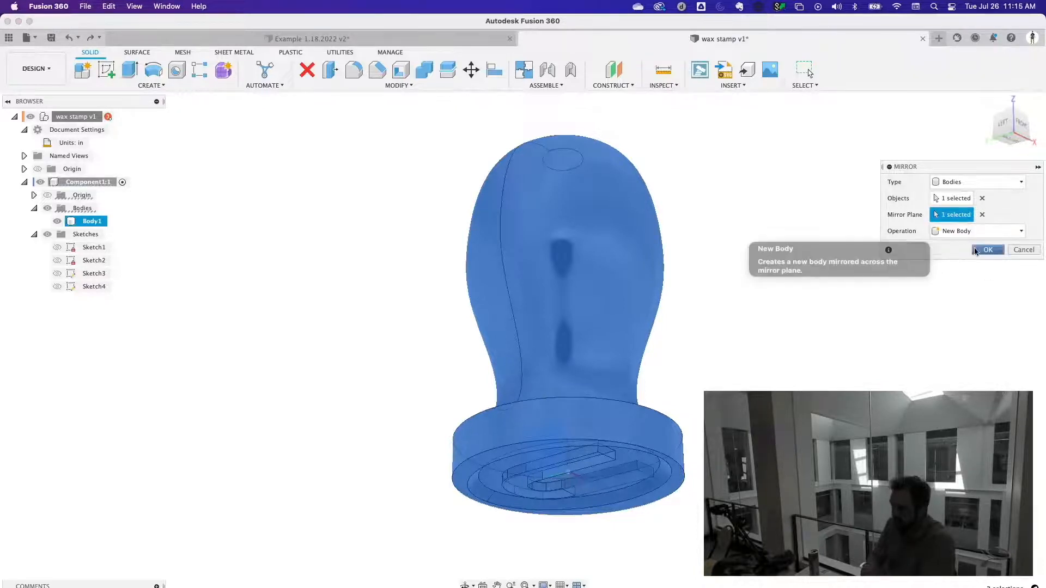
pyautogui.click(987, 250)
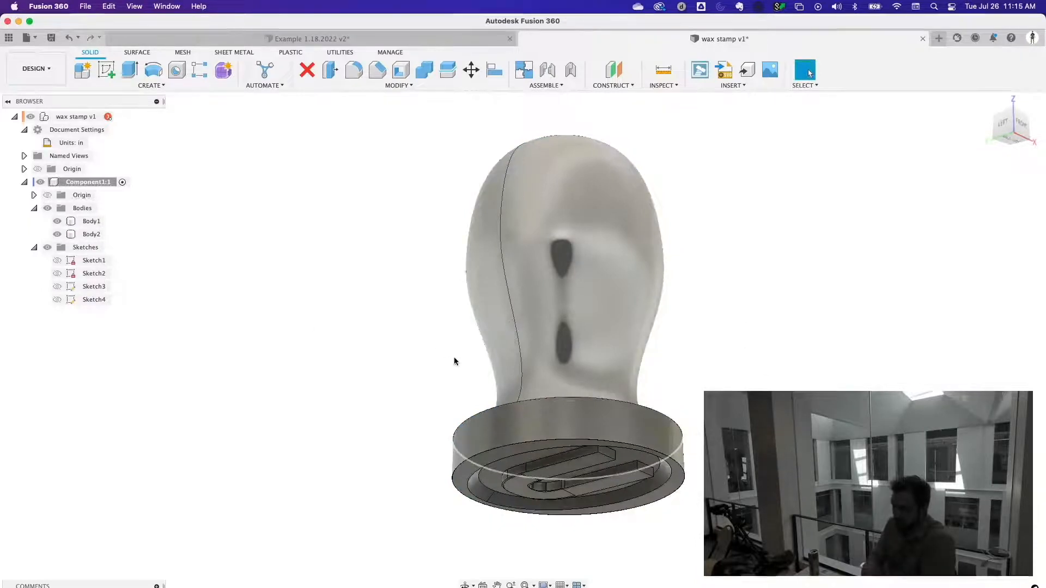
pyautogui.press('super+z')
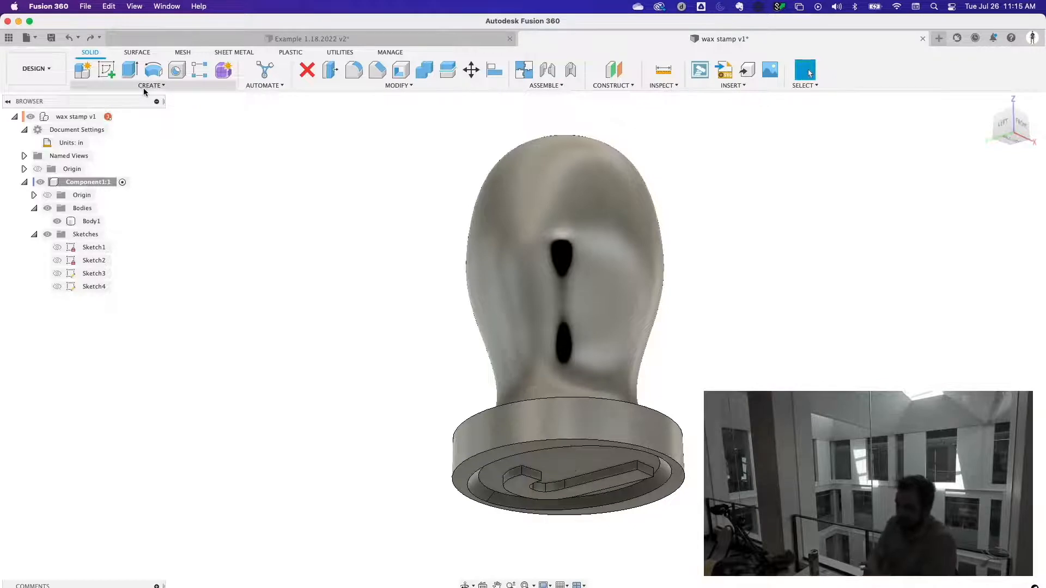
# - Mirror the stamp body across a vertical origin plane through its base, creating a new body
pyautogui.click(143, 87)
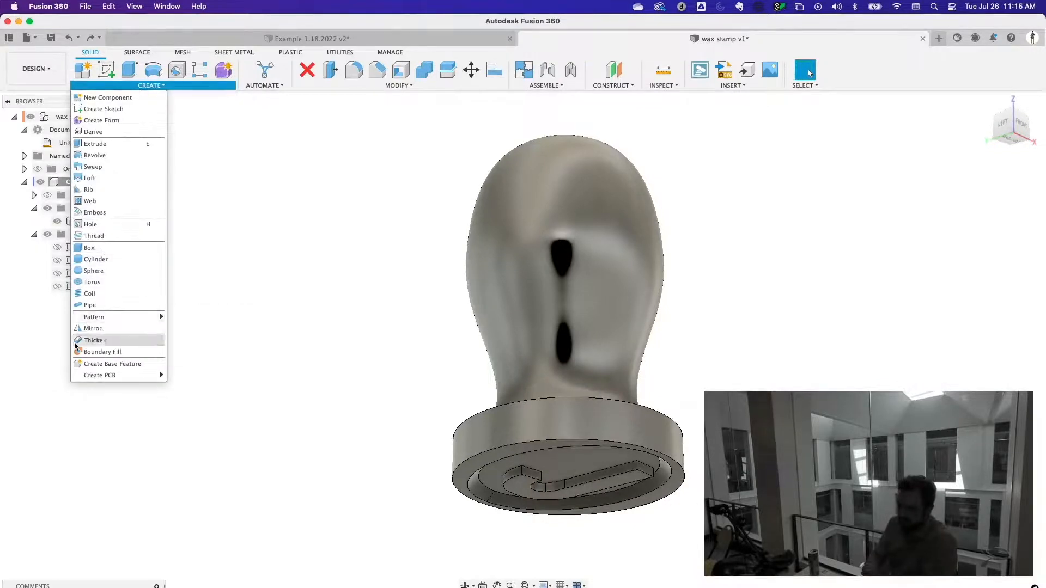
pyautogui.click(97, 330)
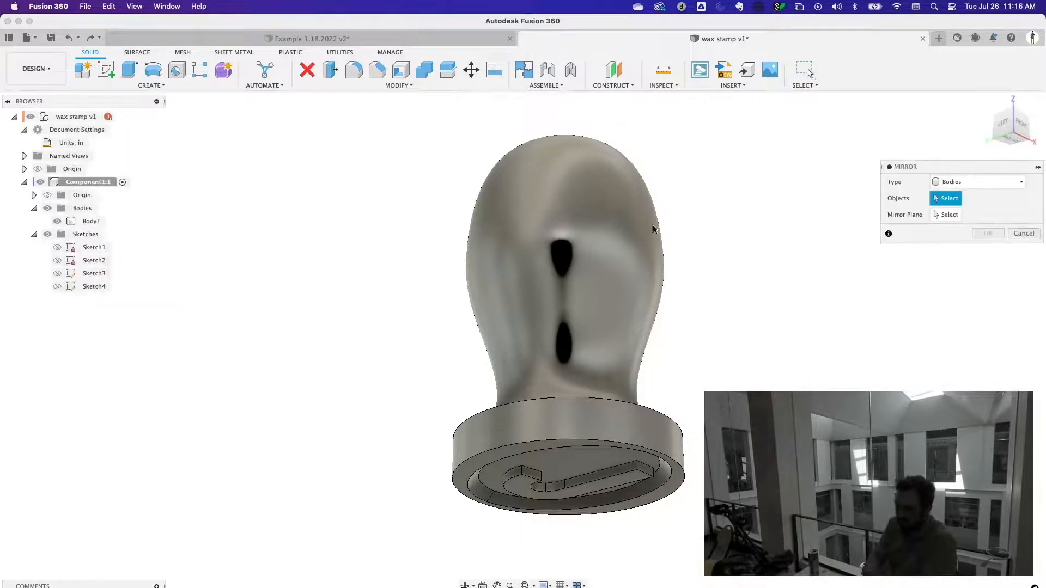
pyautogui.click(593, 231)
pyautogui.keyDown('shift'); pyautogui.moveTo(687, 281); pyautogui.dragTo(689, 299, button='middle'); pyautogui.keyUp('shift')
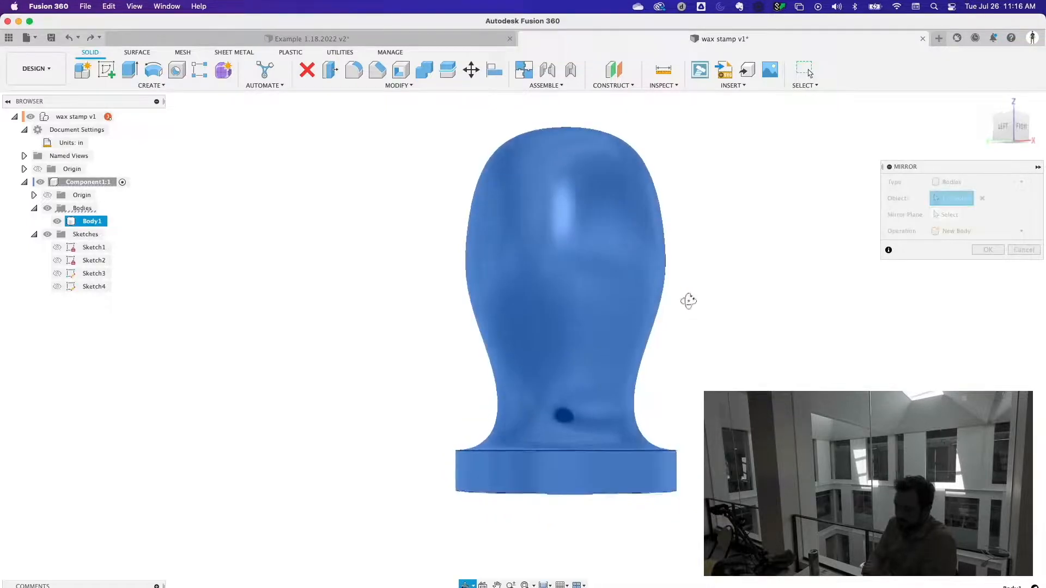
pyautogui.click(950, 218)
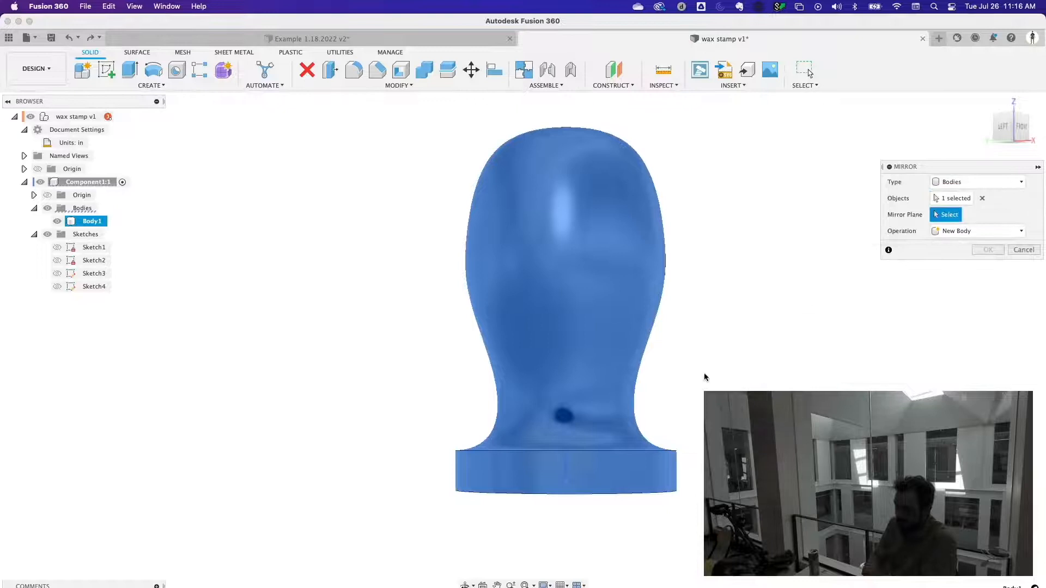
pyautogui.keyDown('shift'); pyautogui.moveTo(704, 377); pyautogui.dragTo(724, 263, button='middle'); pyautogui.keyUp('shift')
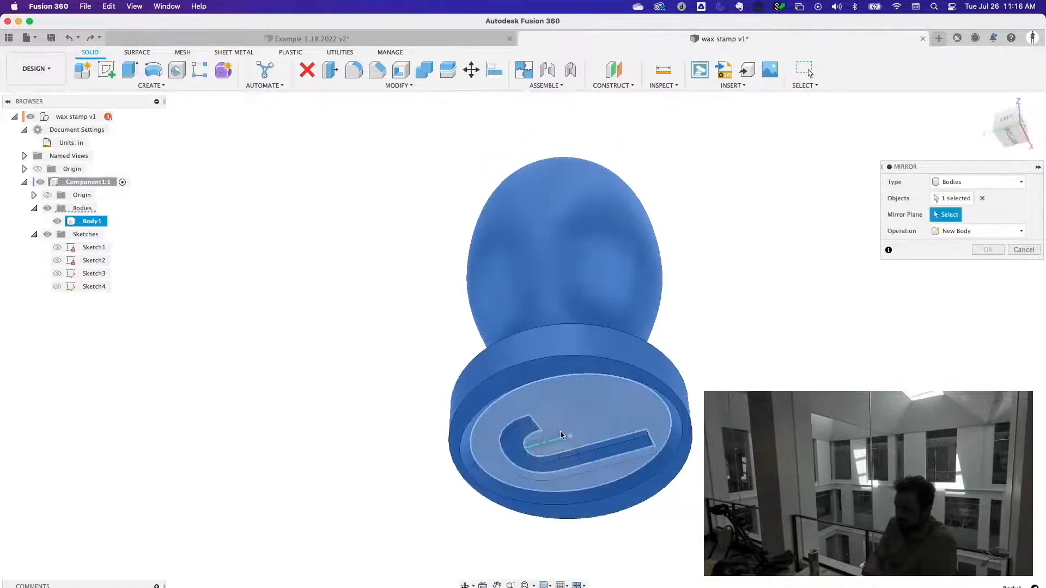
pyautogui.keyDown('shift'); pyautogui.moveTo(730, 240); pyautogui.dragTo(497, 403, button='middle'); pyautogui.keyUp('shift')
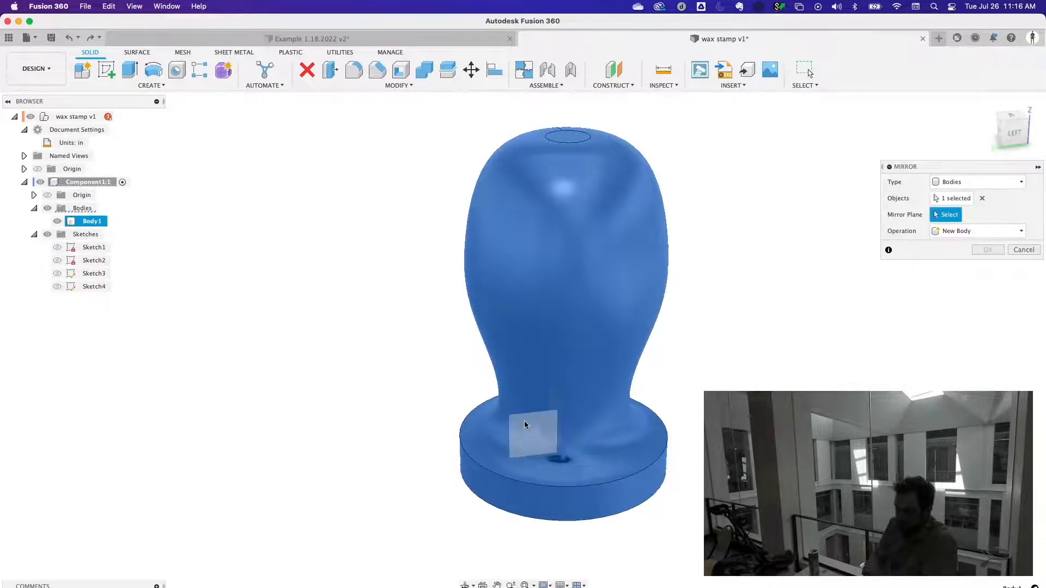
pyautogui.keyDown('shift'); pyautogui.moveTo(745, 297); pyautogui.dragTo(507, 475, button='middle'); pyautogui.keyUp('shift')
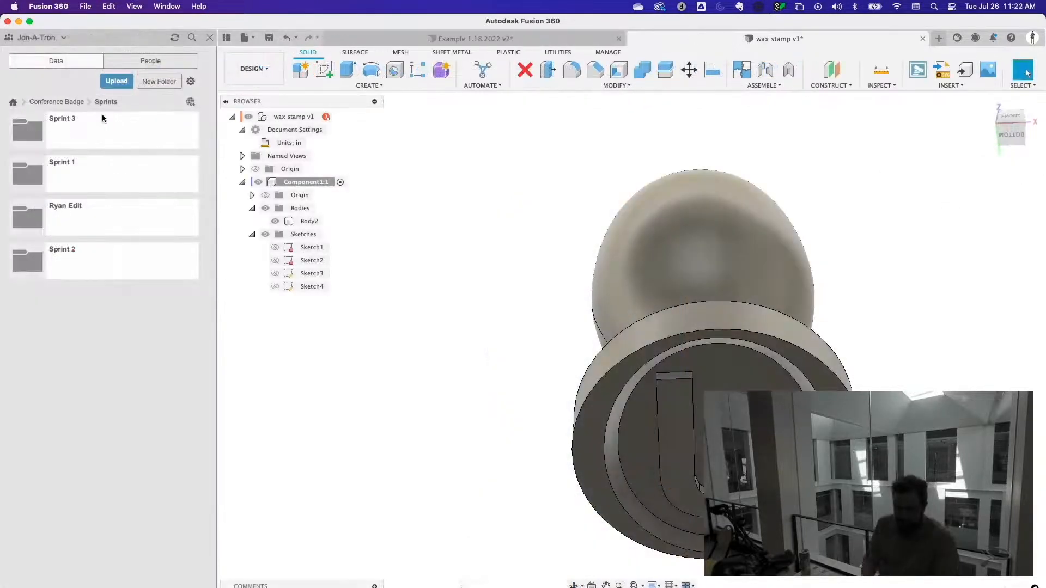
# - Open the newest Sprint3.9_PS design from the first colleague folder inside Sprint 3, examine the badge assembly, and close it
pyautogui.click(102, 114)
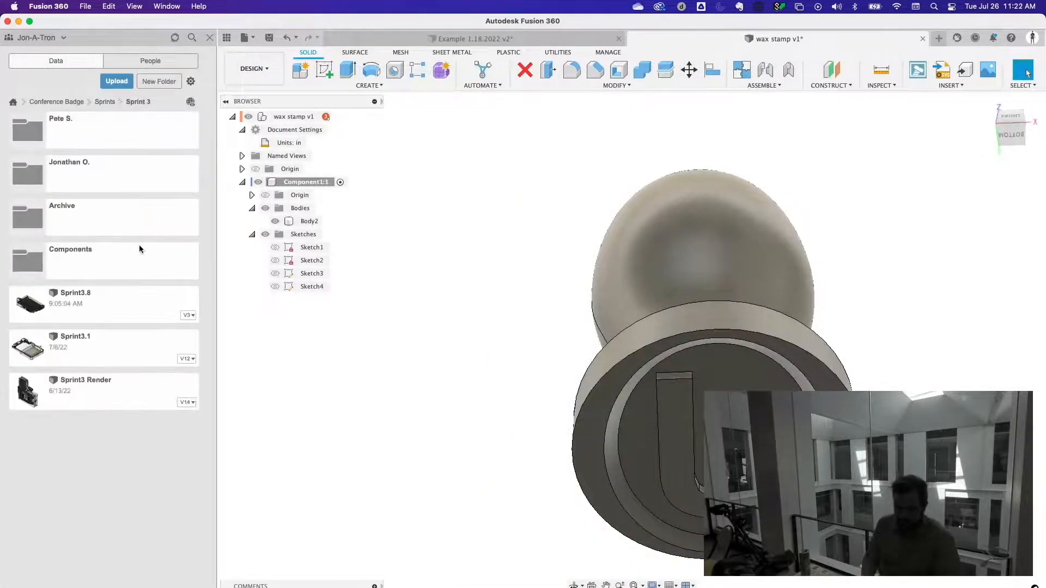
pyautogui.click(97, 123)
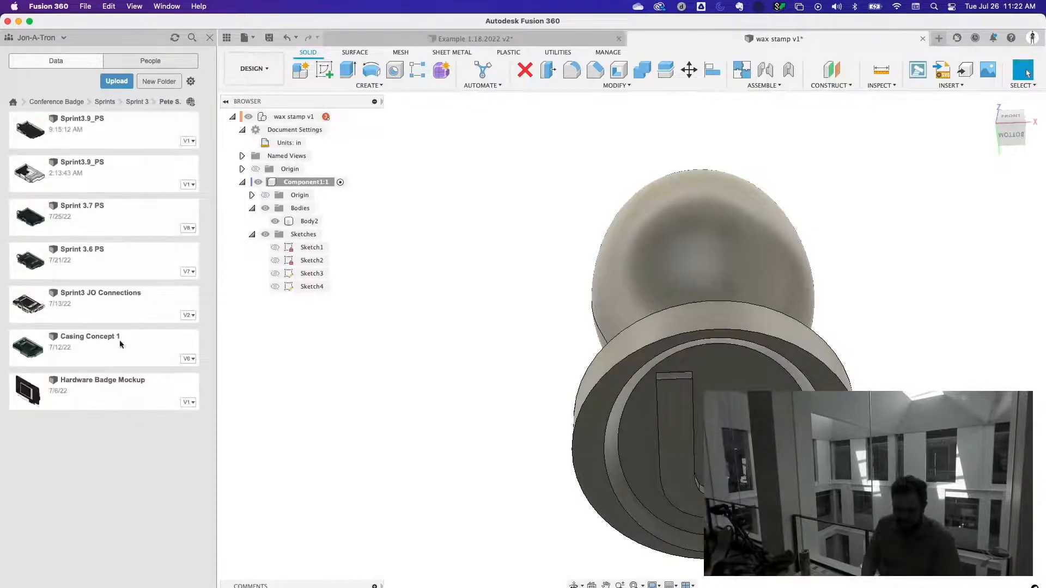
pyautogui.doubleClick(98, 126)
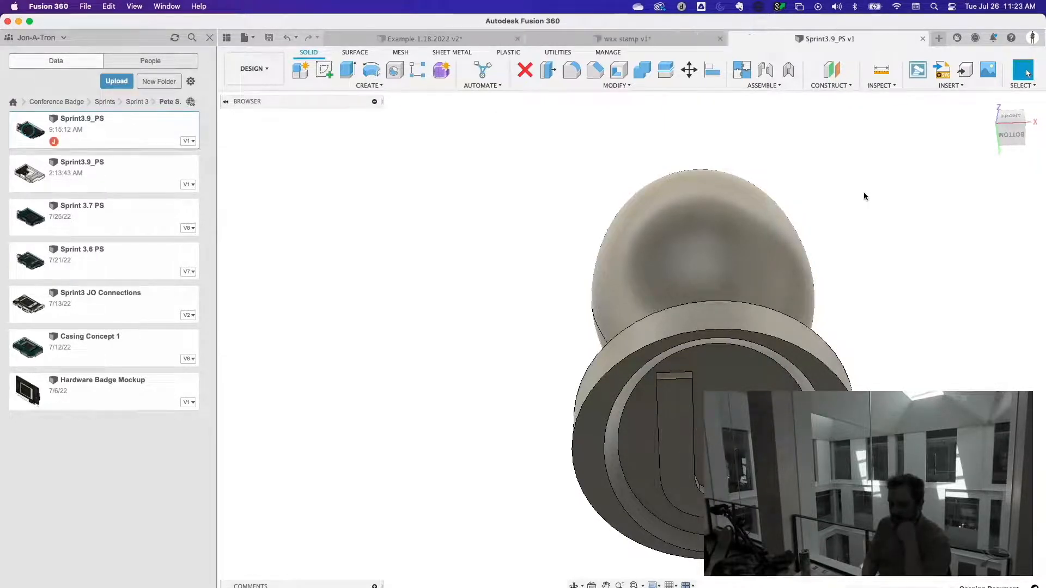
pyautogui.keyDown('shift'); pyautogui.moveTo(720, 170); pyautogui.dragTo(737, 217, button='middle'); pyautogui.keyUp('shift')
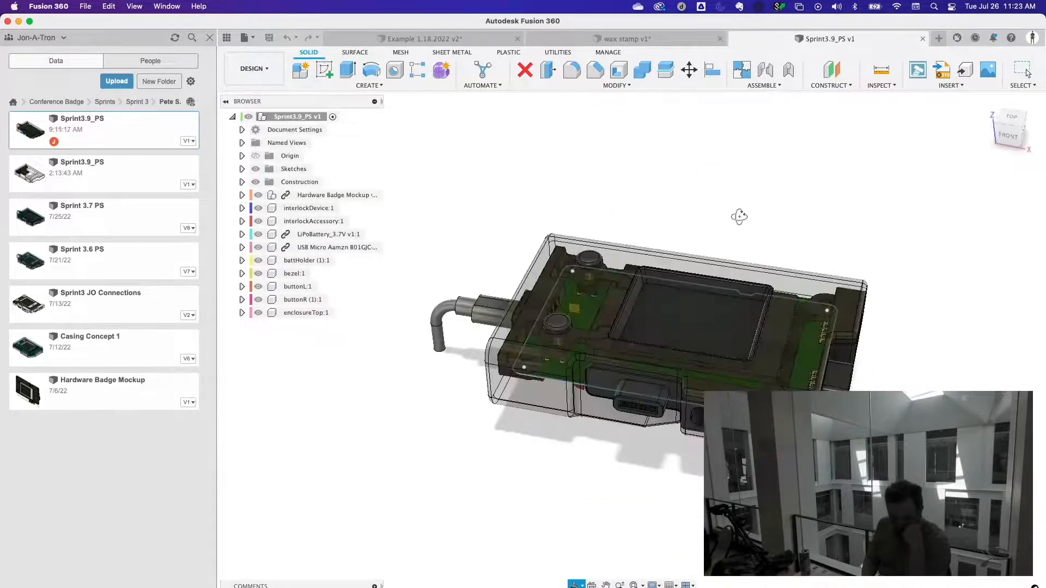
pyautogui.click(922, 39)
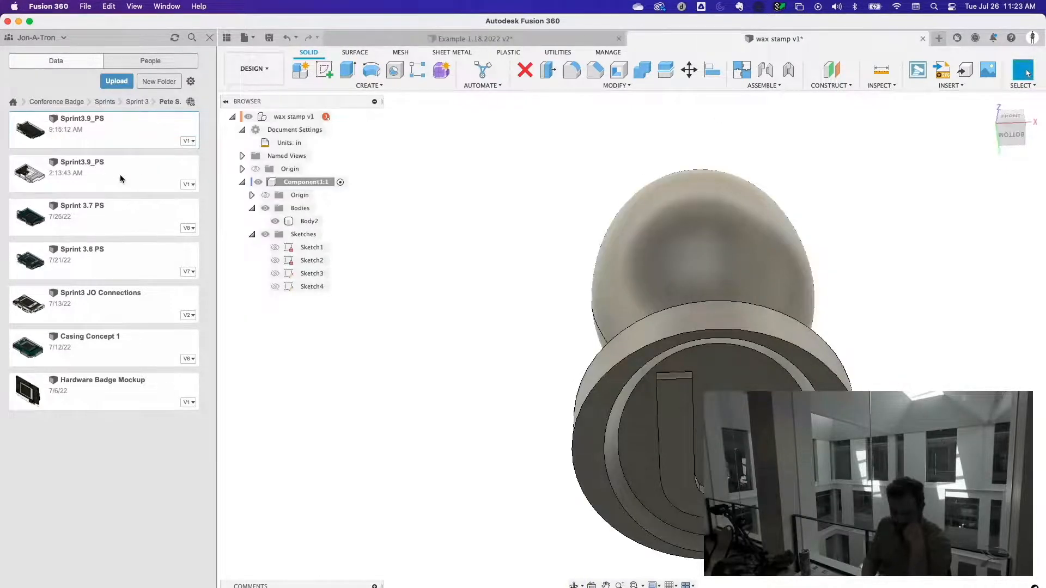
# - Open the Sprint 3.7 PS design and show its hidden bezel_3.3.1 component in the badge assembly
pyautogui.doubleClick(115, 213)
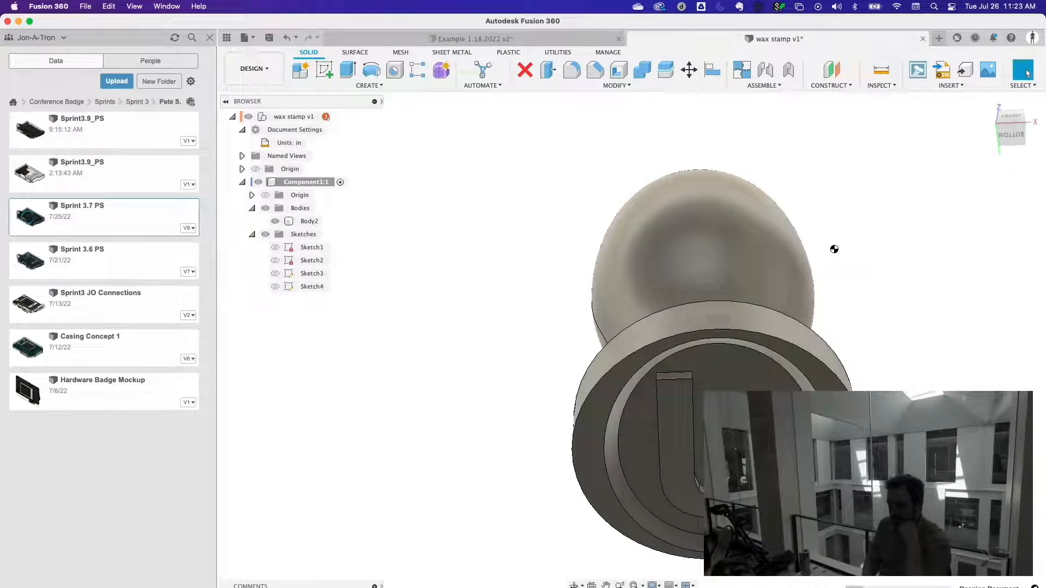
pyautogui.keyDown('shift'); pyautogui.moveTo(771, 217); pyautogui.dragTo(859, 238, button='middle'); pyautogui.keyUp('shift')
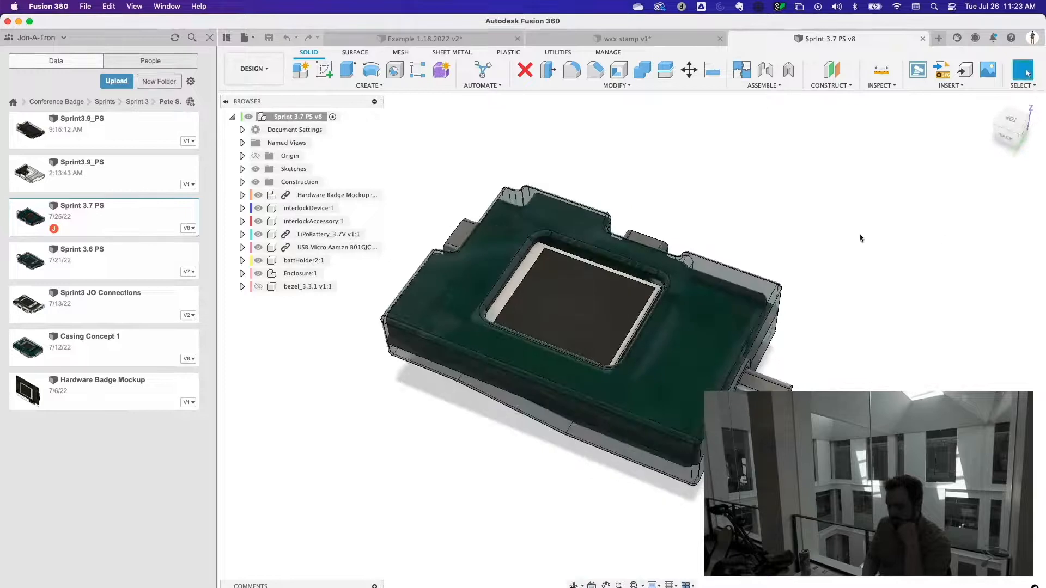
pyautogui.moveTo(752, 245)
pyautogui.keyDown('shift'); pyautogui.mouseDown(button='middle')
pyautogui.moveTo(754, 214)
pyautogui.moveTo(753, 242)
pyautogui.mouseUp(button='middle'); pyautogui.keyUp('shift')
pyautogui.click(258, 286)
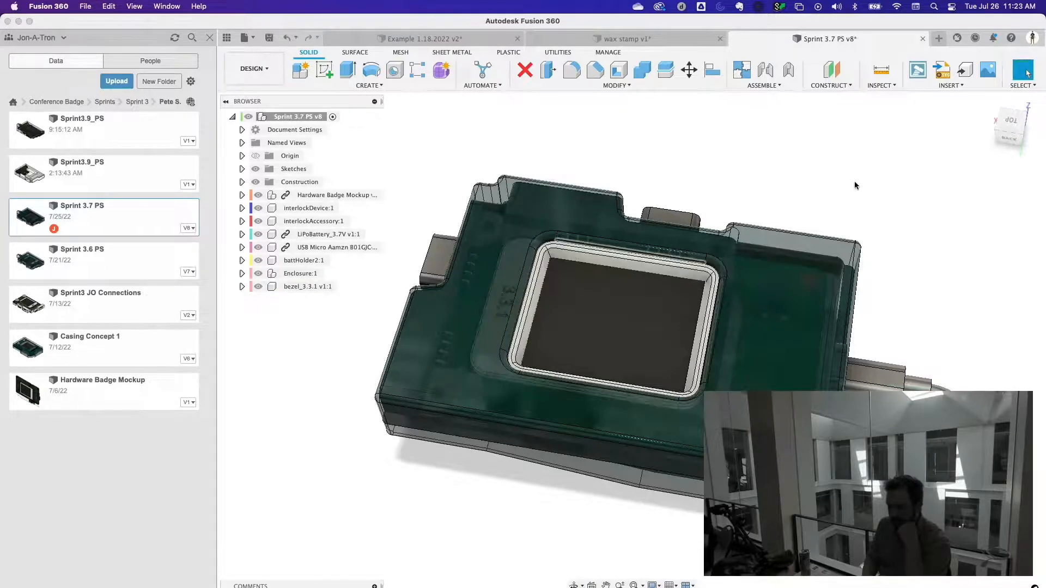
pyautogui.keyDown('shift'); pyautogui.moveTo(796, 178); pyautogui.dragTo(844, 157, button='middle'); pyautogui.keyUp('shift')
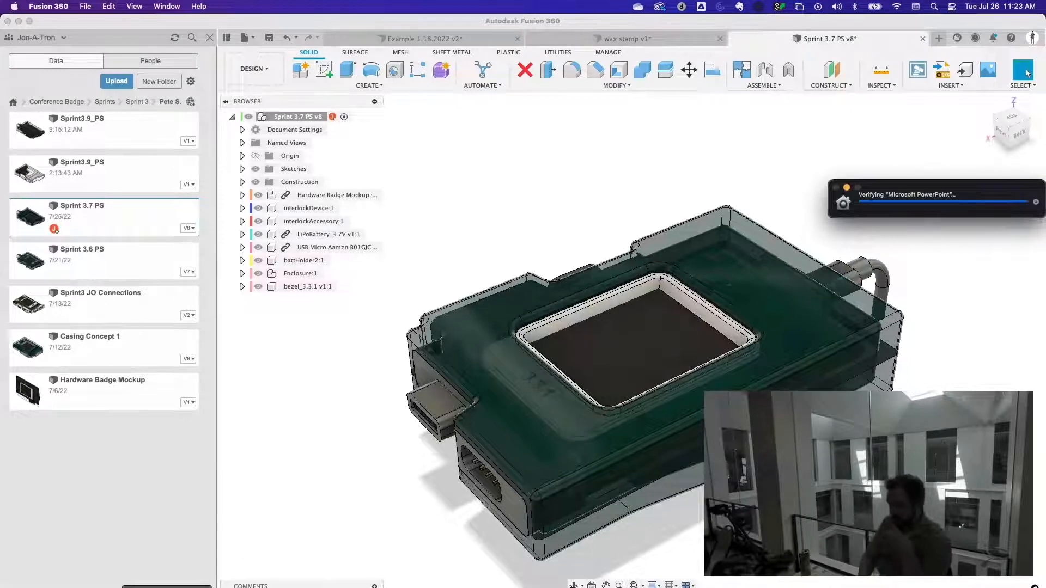
# - Isolate the Hardware Badge Mockup component to examine the circuit board, and undo the isolation
pyautogui.rightClick(343, 195)
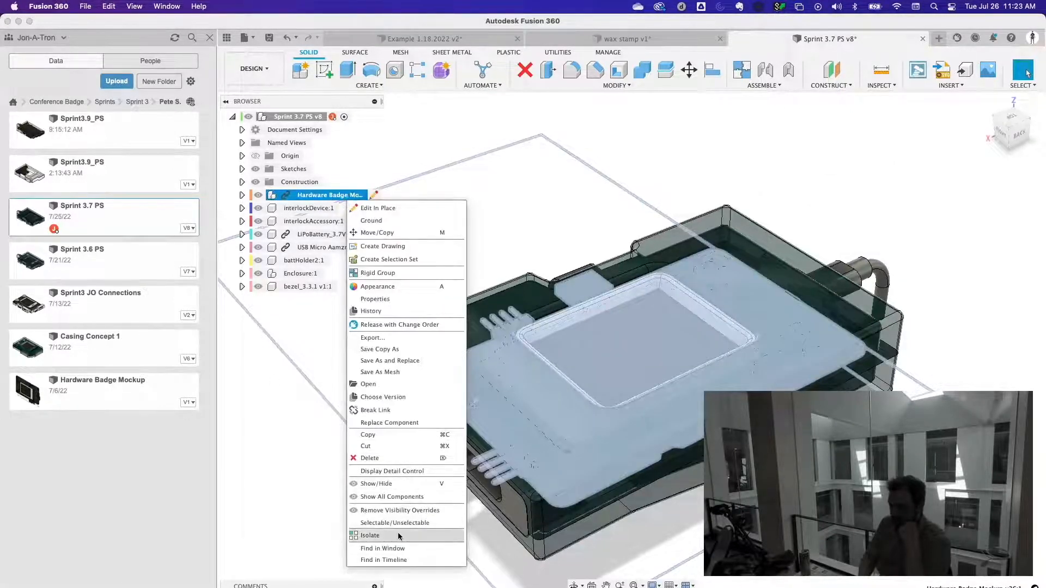
pyautogui.click(397, 536)
pyautogui.keyDown('shift'); pyautogui.moveTo(875, 377); pyautogui.dragTo(910, 324, button='middle'); pyautogui.keyUp('shift')
pyautogui.click(913, 252)
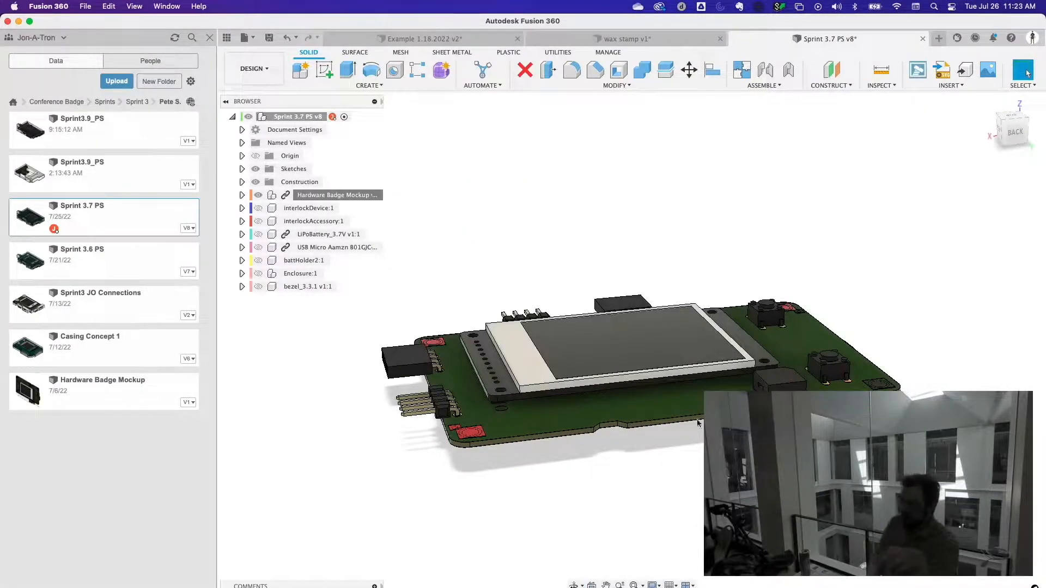
pyautogui.keyDown('shift'); pyautogui.moveTo(870, 272); pyautogui.dragTo(809, 317, button='middle'); pyautogui.keyUp('shift')
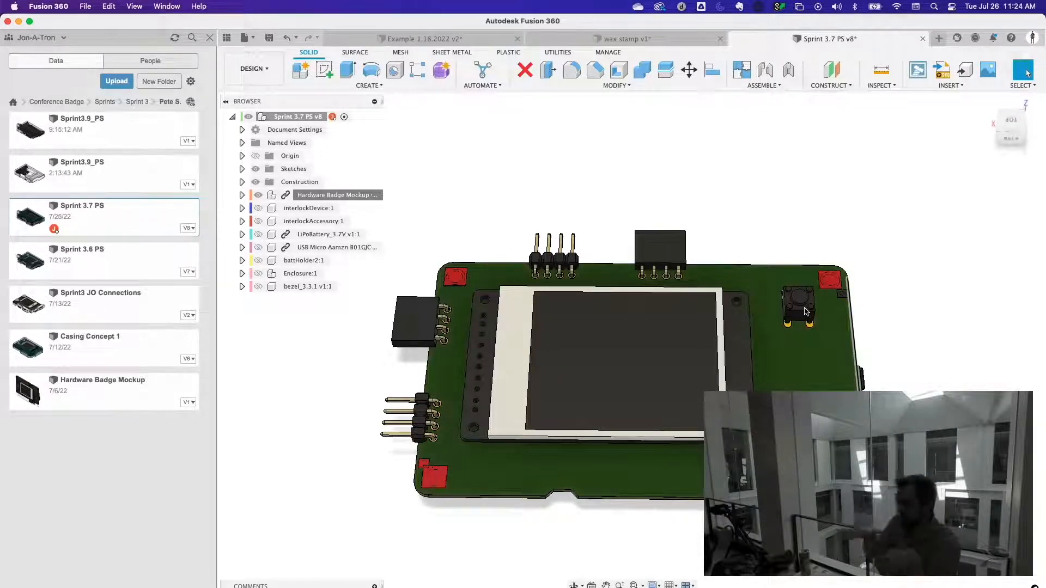
pyautogui.press('super+z')
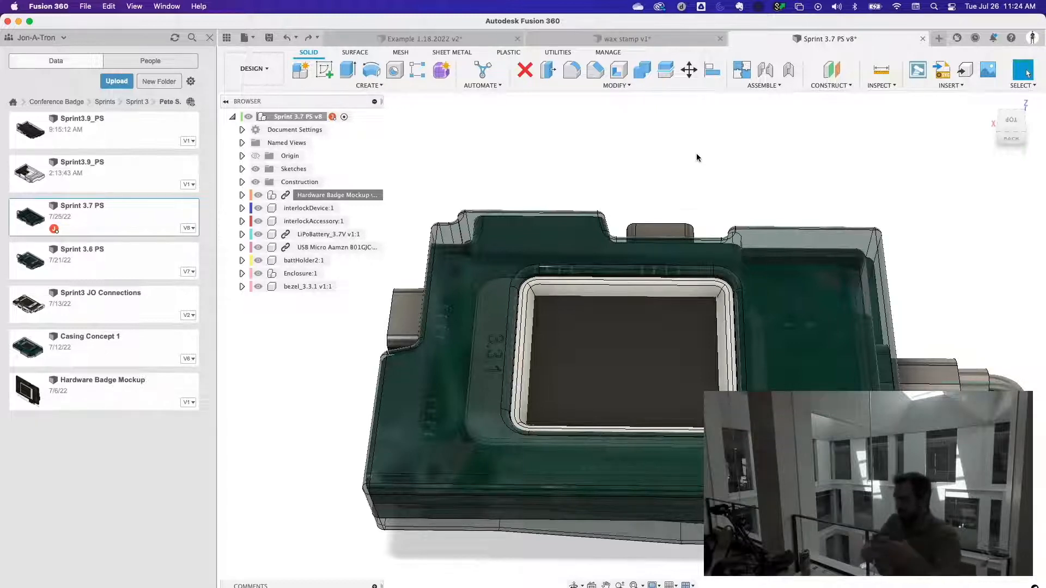
# - Open the Sprint3.4_JO design from the second colleague folder inside Sprint 3
pyautogui.keyDown('shift'); pyautogui.moveTo(695, 177); pyautogui.dragTo(719, 158, button='middle'); pyautogui.keyUp('shift')
pyautogui.scroll(-4, 725, 163)
pyautogui.scroll(2, 725, 165)
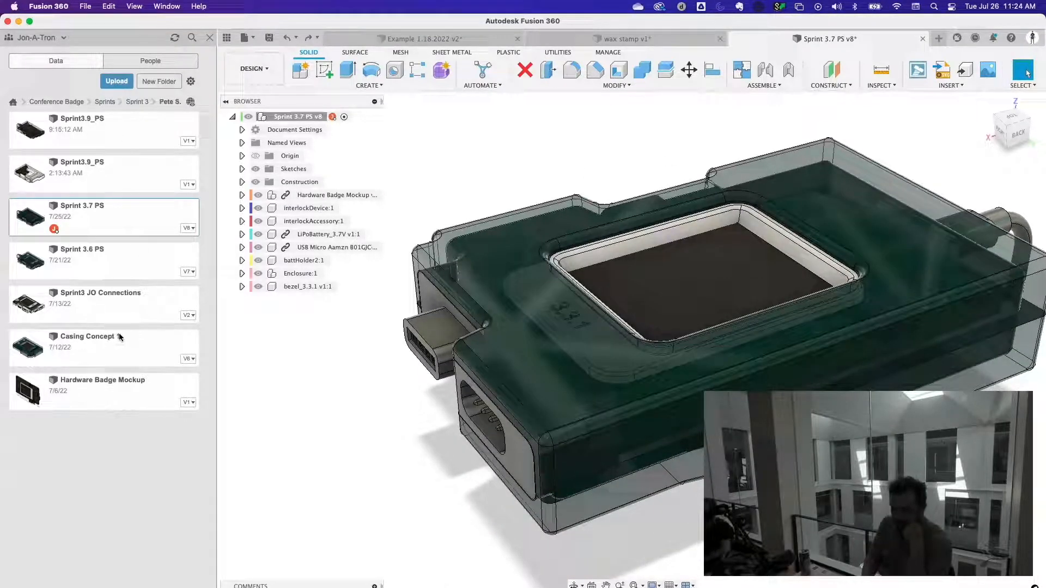
pyautogui.click(137, 101)
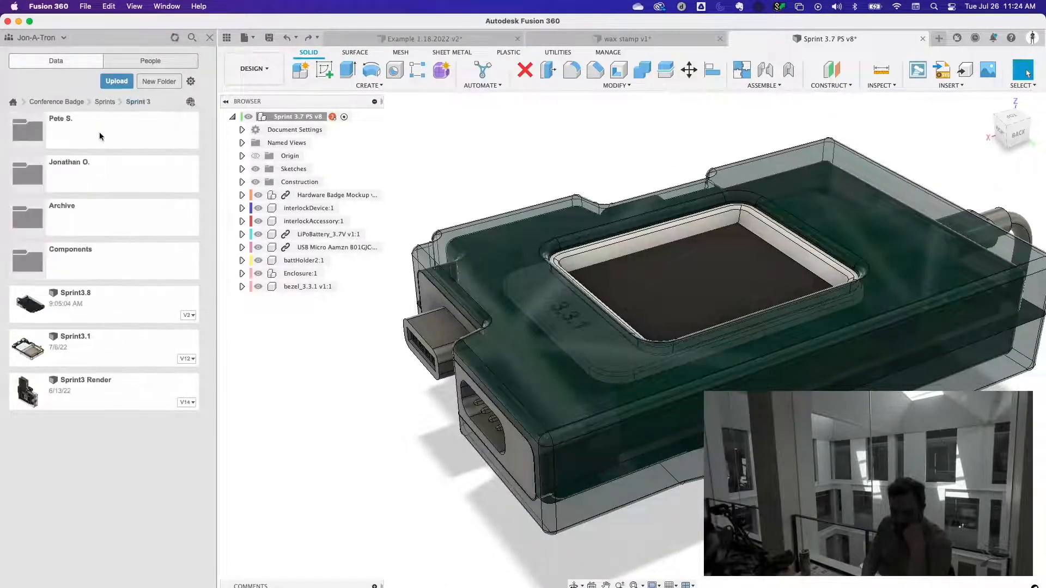
pyautogui.click(93, 185)
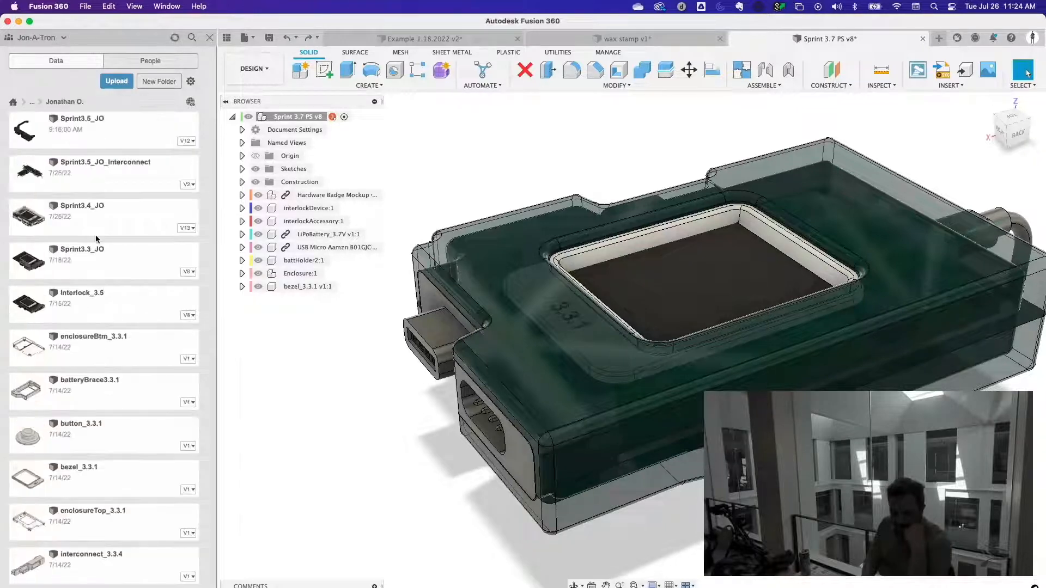
pyautogui.doubleClick(92, 219)
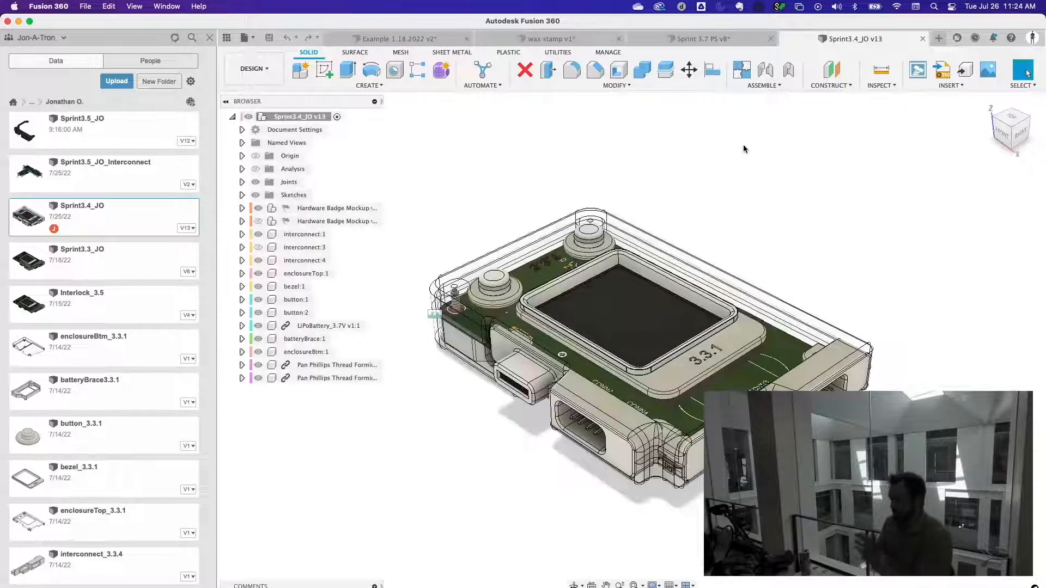
# - Examine the Sprint3.4_JO badge assembly from above and from its underside
pyautogui.scroll(3, 807, 172)
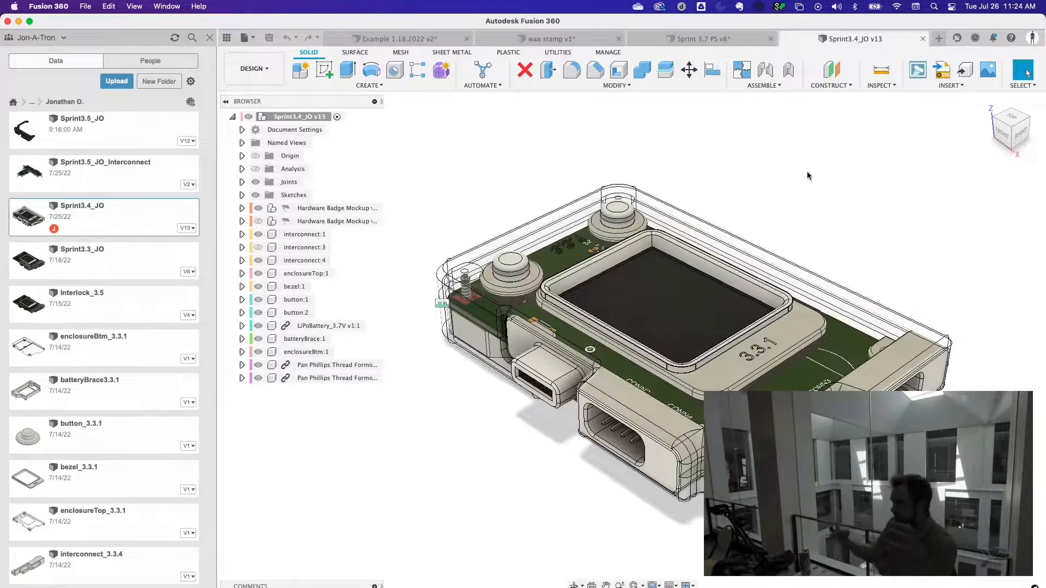
pyautogui.scroll(3, 825, 217)
pyautogui.keyDown('shift'); pyautogui.moveTo(842, 212); pyautogui.dragTo(941, 205, button='middle'); pyautogui.keyUp('shift')
pyautogui.keyDown('shift'); pyautogui.moveTo(630, 448); pyautogui.dragTo(768, 226, button='middle'); pyautogui.keyUp('shift')
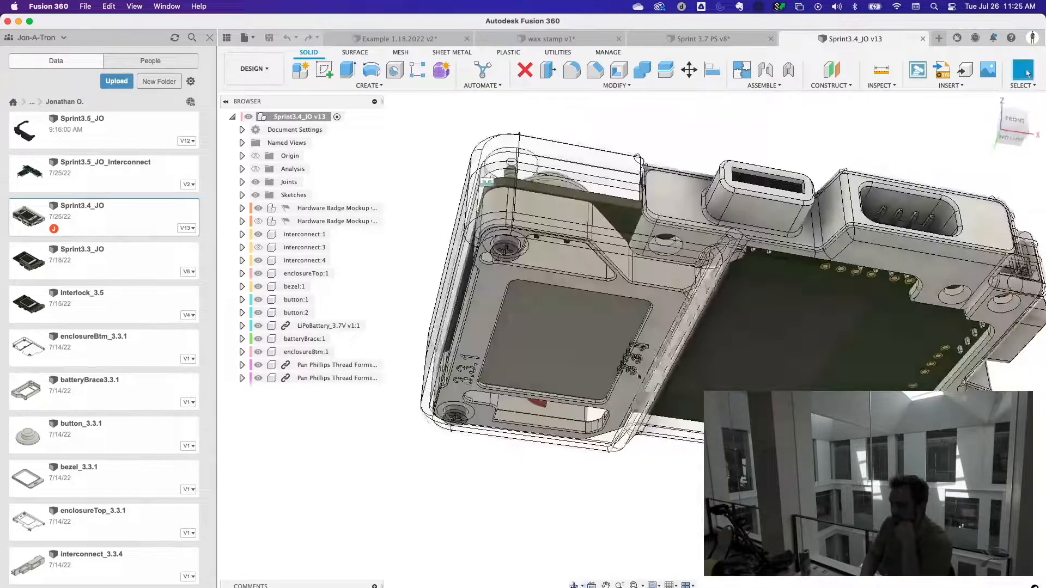
pyautogui.click(557, 197)
pyautogui.keyDown('shift'); pyautogui.moveTo(556, 197); pyautogui.dragTo(545, 256, button='middle'); pyautogui.keyUp('shift')
# - Isolate the enclosureTop component to examine its inner side and clips, and undo the isolation
pyautogui.click(586, 177)
pyautogui.click(569, 237)
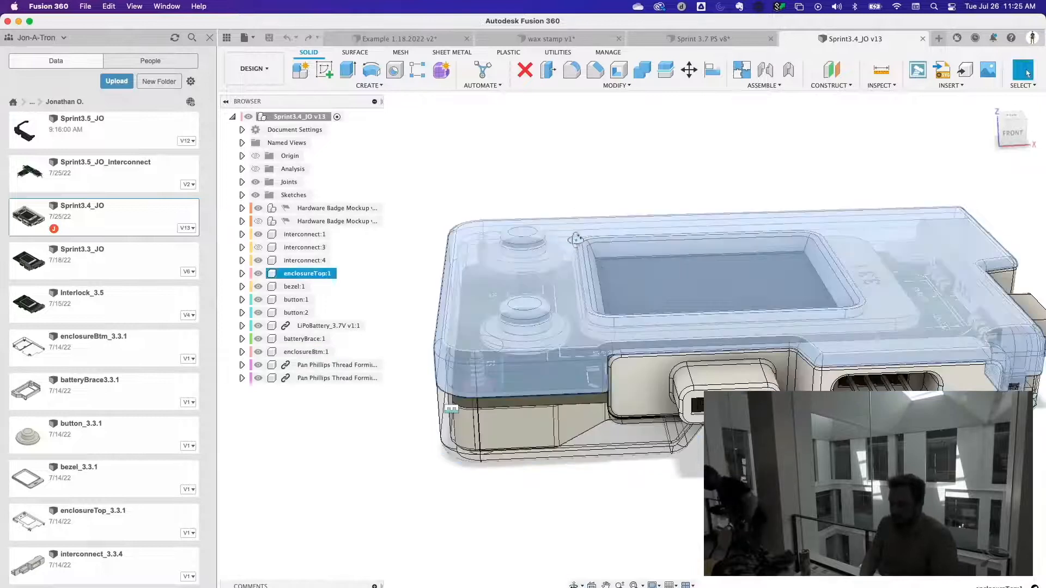
pyautogui.rightClick(570, 238)
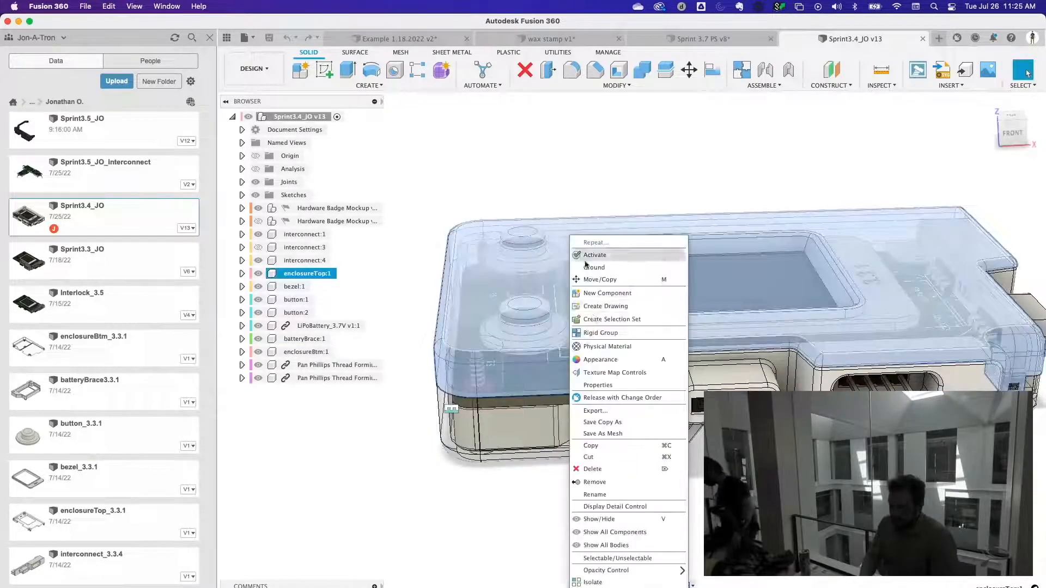
pyautogui.click(597, 582)
pyautogui.keyDown('shift'); pyautogui.moveTo(642, 535); pyautogui.dragTo(716, 503, button='middle'); pyautogui.keyUp('shift')
pyautogui.scroll(2, 685, 492)
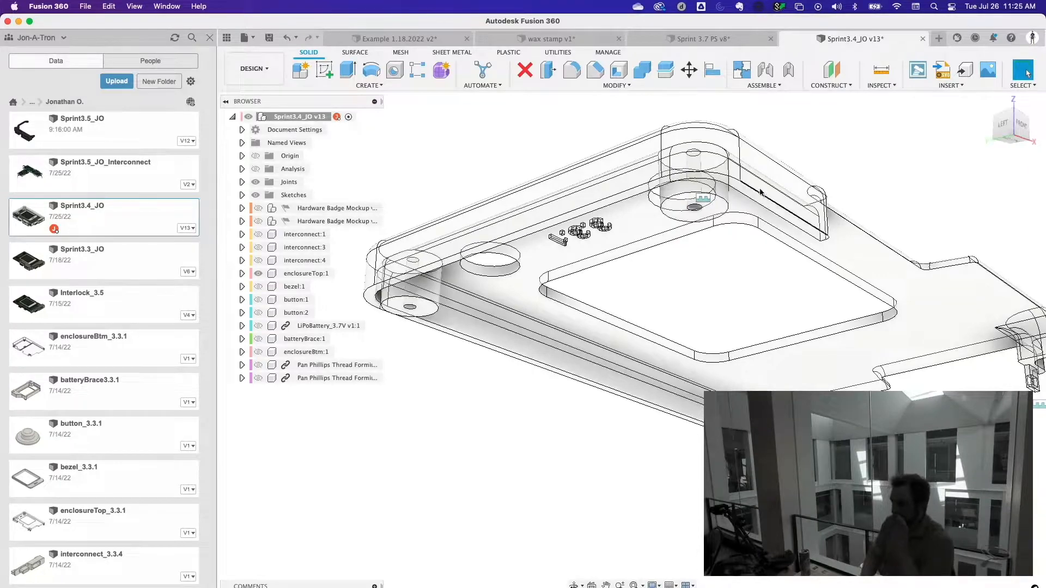
pyautogui.keyDown('shift'); pyautogui.moveTo(705, 206); pyautogui.dragTo(629, 224, button='middle'); pyautogui.keyUp('shift')
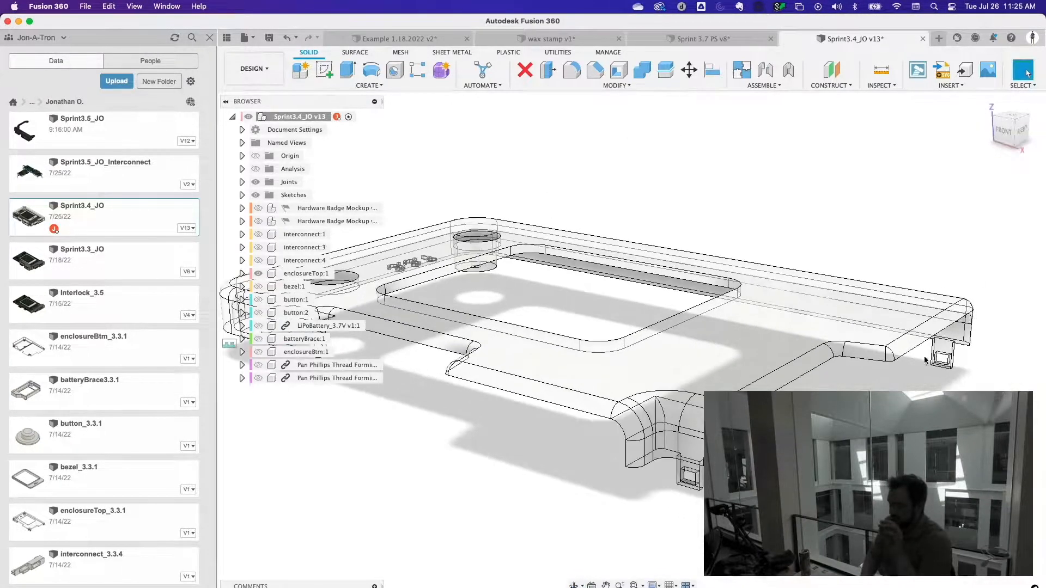
pyautogui.press('super+z')
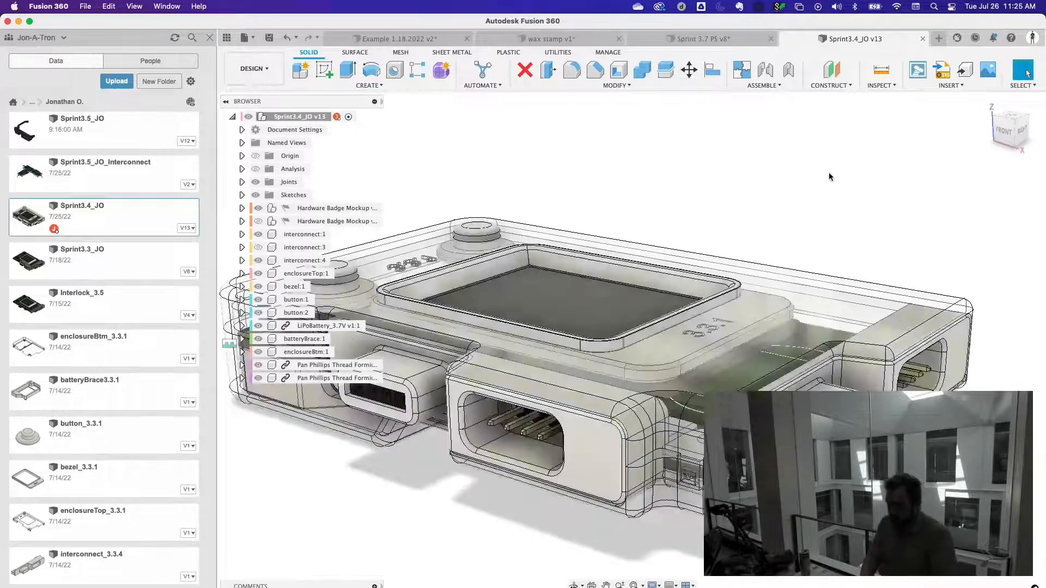
# - Highlight the interconnect:4 component and the bezel component in turn to identify them in the badge assembly
pyautogui.scroll(-3, 829, 172)
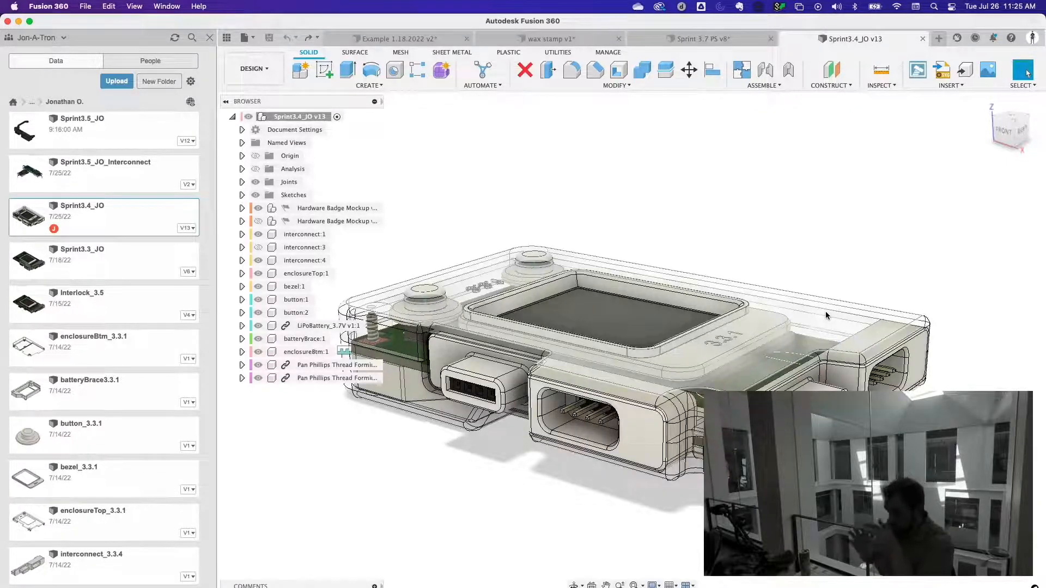
pyautogui.keyDown('shift'); pyautogui.moveTo(825, 311); pyautogui.dragTo(840, 228, button='middle'); pyautogui.keyUp('shift')
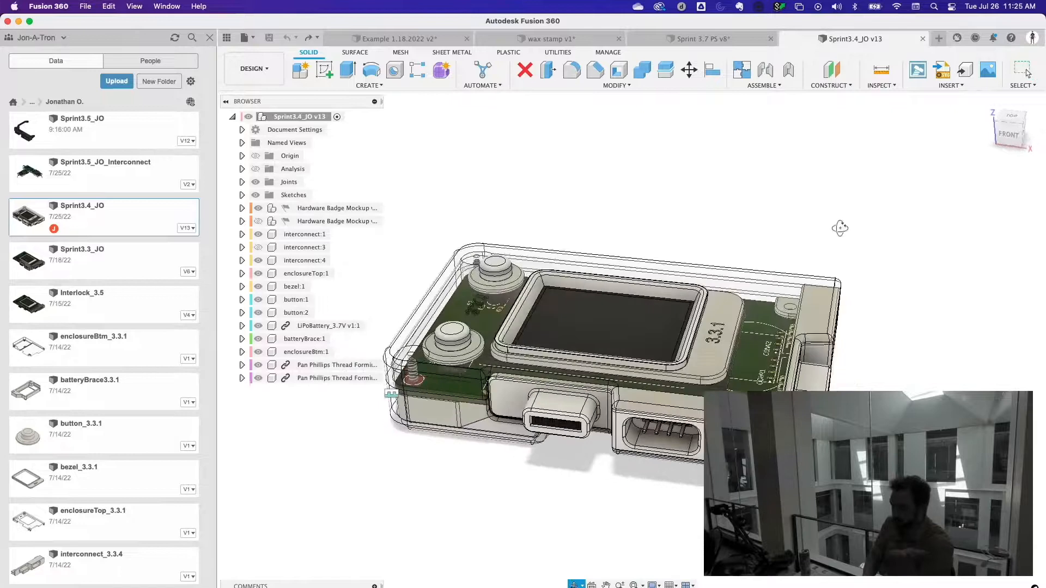
pyautogui.hscroll(-4, 840, 229)
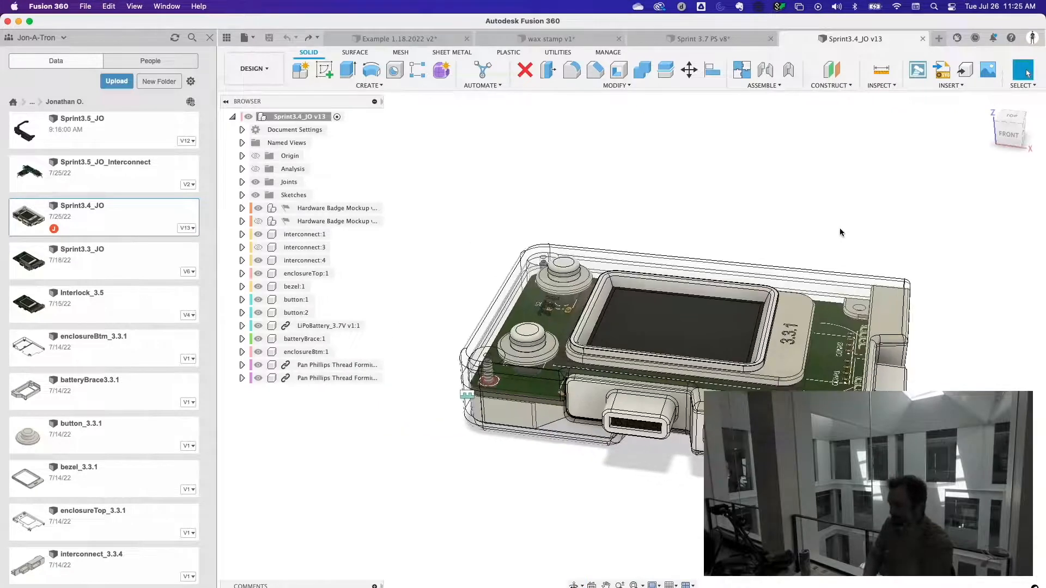
pyautogui.scroll(2, 654, 343)
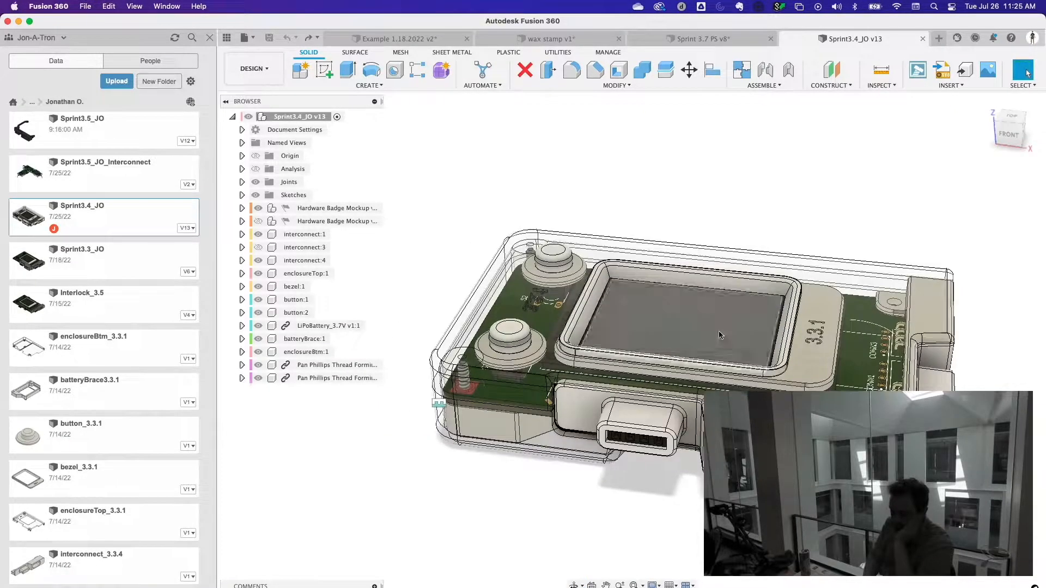
pyautogui.click(305, 260)
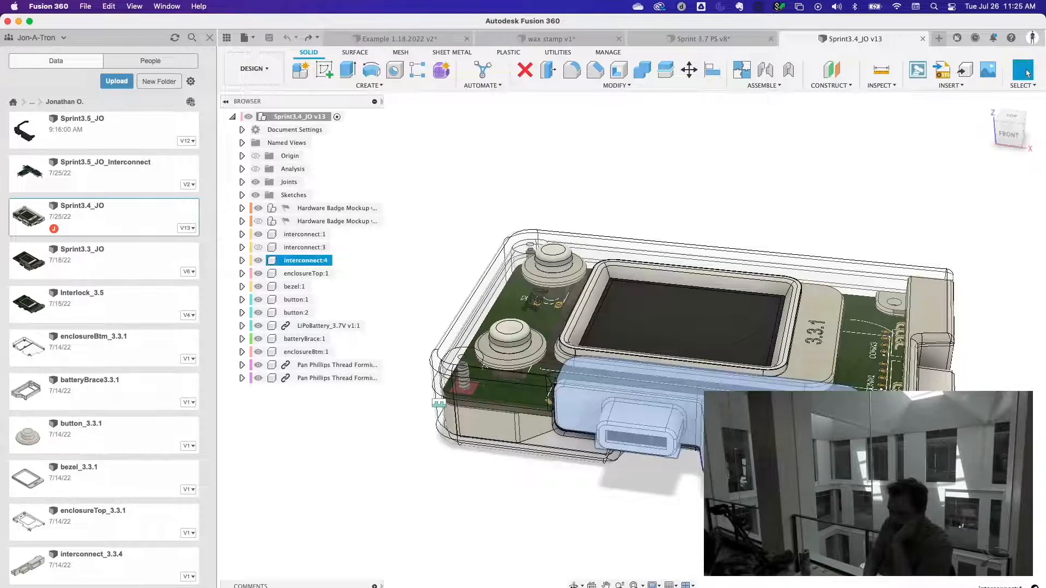
pyautogui.click(786, 285)
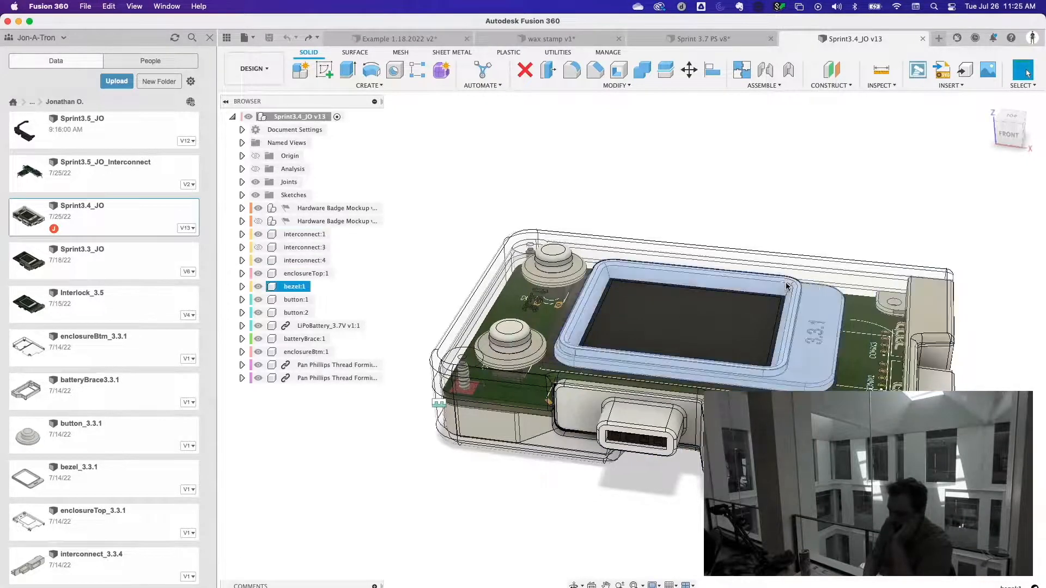
# - Examine the bezel, the whole badge and its side connectors from several angles, and clear the bezel selection
pyautogui.keyDown('shift'); pyautogui.moveTo(903, 249); pyautogui.dragTo(853, 261, button='middle'); pyautogui.keyUp('shift')
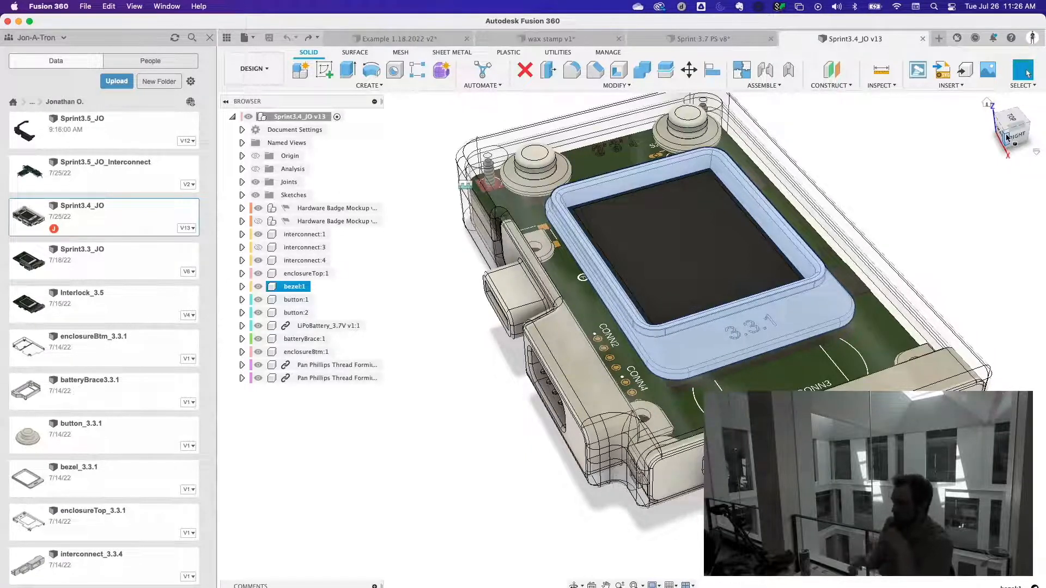
pyautogui.scroll(10, 871, 106)
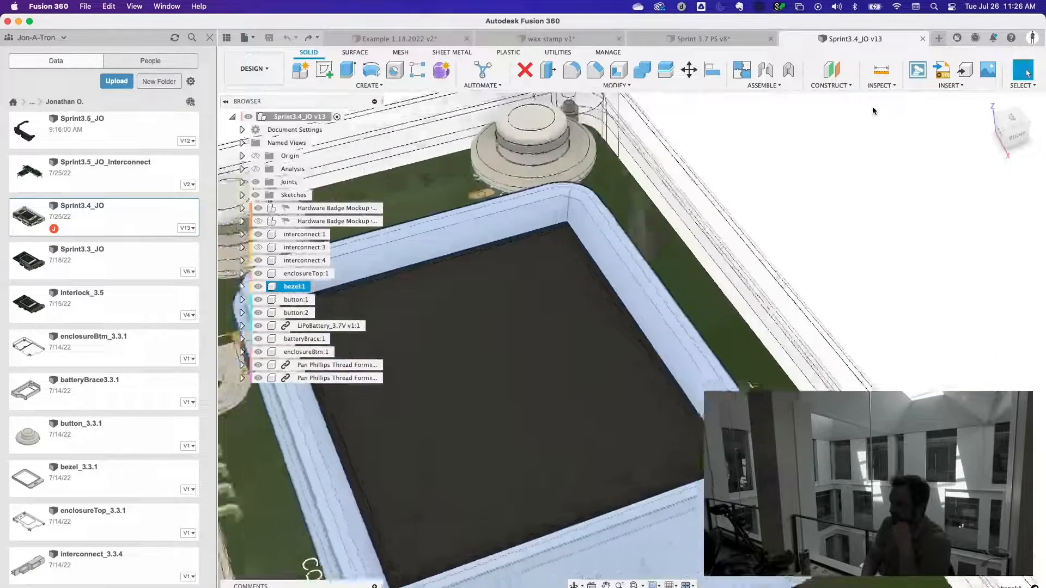
pyautogui.press('F6')
pyautogui.keyDown('shift'); pyautogui.moveTo(707, 238); pyautogui.dragTo(715, 206, button='middle'); pyautogui.keyUp('shift')
pyautogui.scroll(3, 716, 206)
pyautogui.scroll(2, 715, 210)
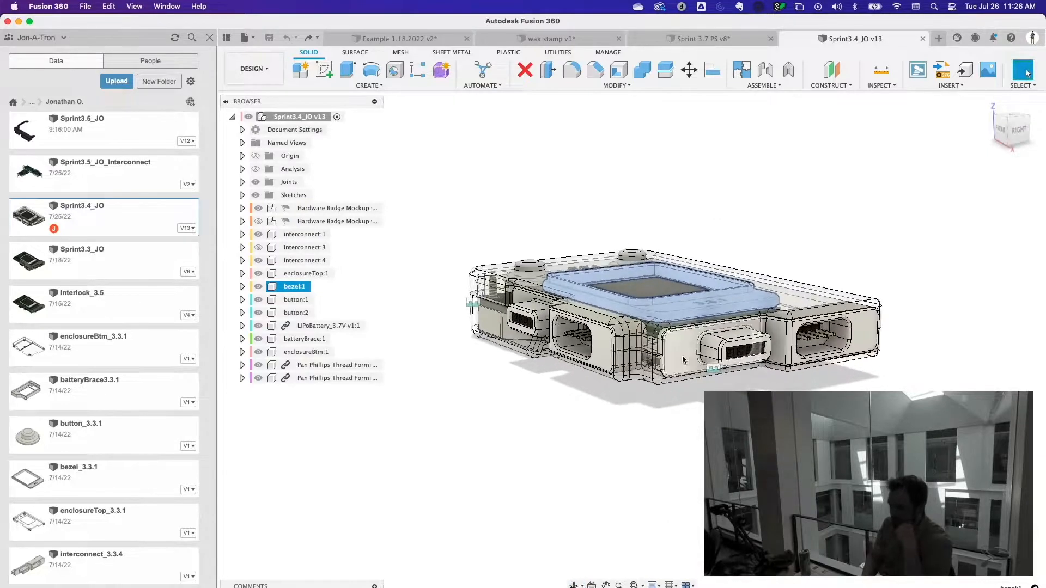
pyautogui.click(905, 246)
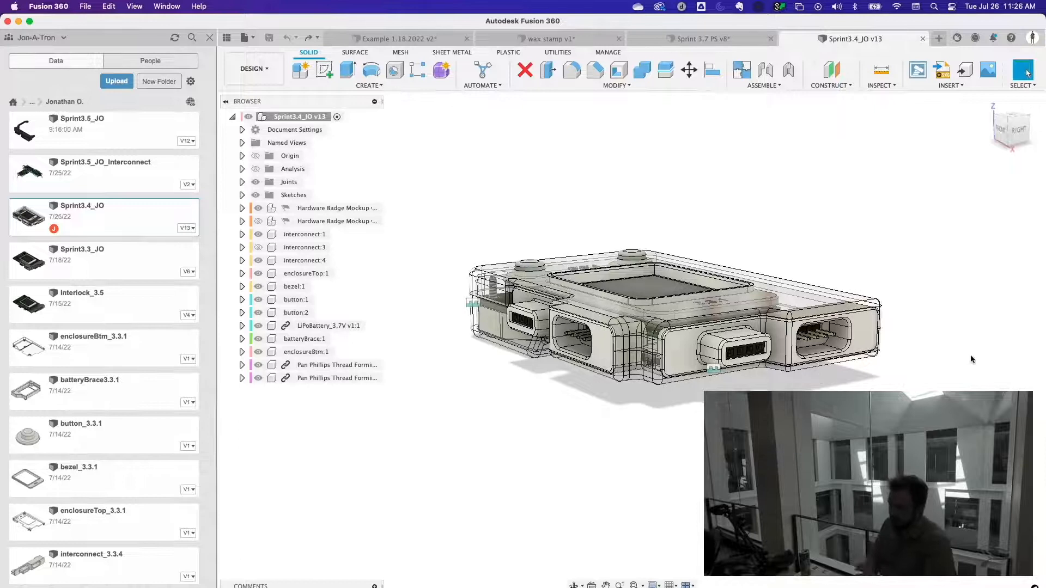
pyautogui.keyDown('shift'); pyautogui.moveTo(1012, 247); pyautogui.dragTo(1005, 272, button='middle'); pyautogui.keyUp('shift')
pyautogui.scroll(3, 1012, 279)
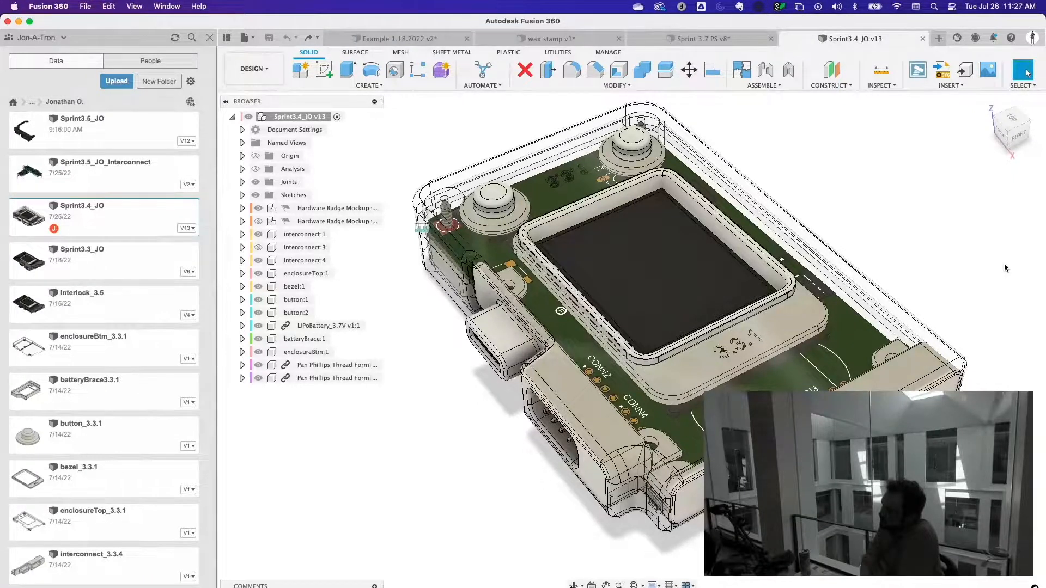
# - Open the pyBadgeSprint1 design from the Sprint 1 folder of the Conference Badge sprints
pyautogui.click(36, 103)
pyautogui.click(56, 130)
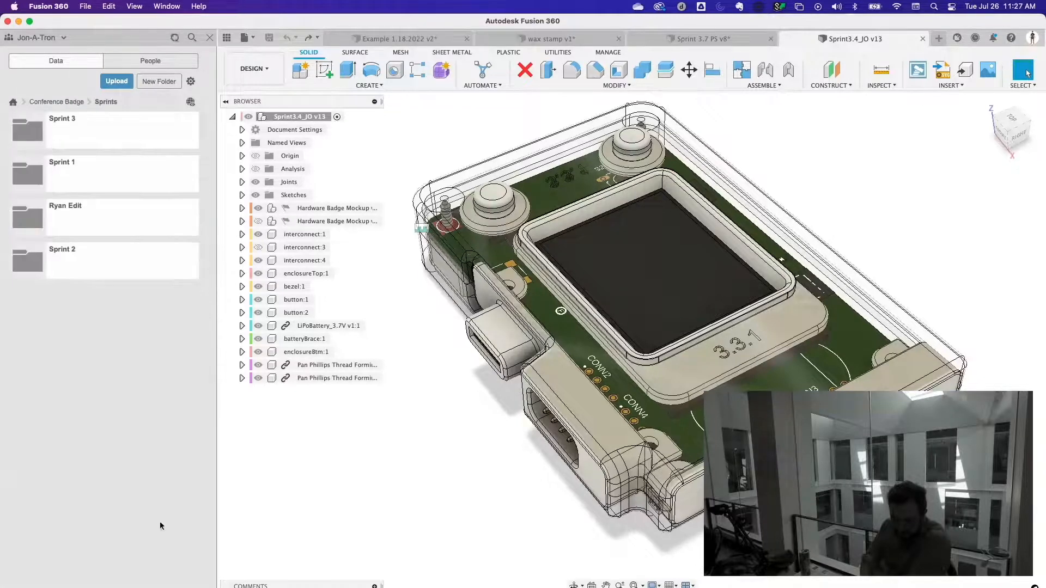
pyautogui.click(120, 173)
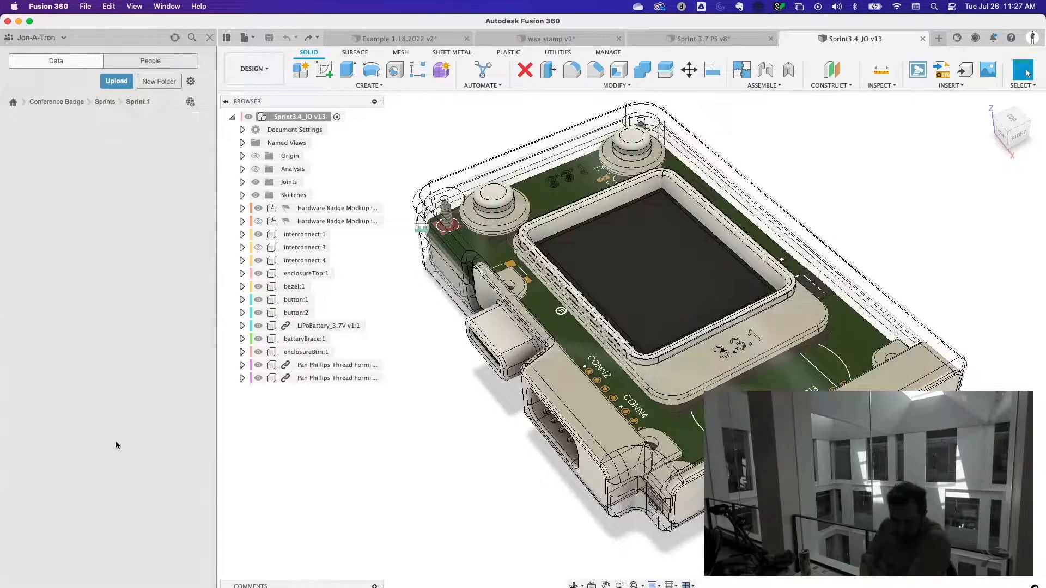
pyautogui.doubleClick(109, 138)
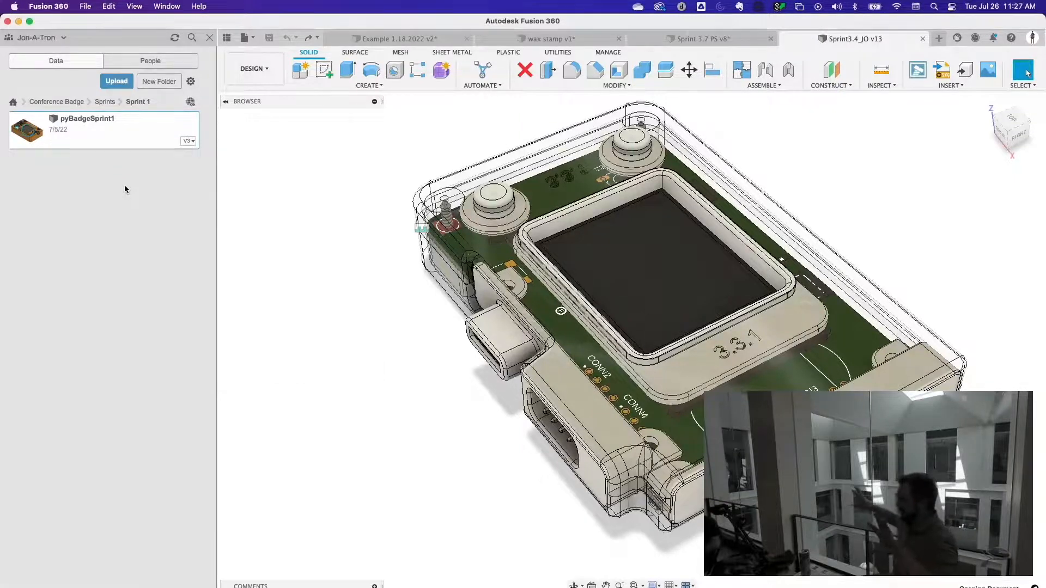
pyautogui.keyDown('shift'); pyautogui.moveTo(658, 195); pyautogui.dragTo(713, 191, button='middle'); pyautogui.keyUp('shift')
pyautogui.scroll(3, 713, 191)
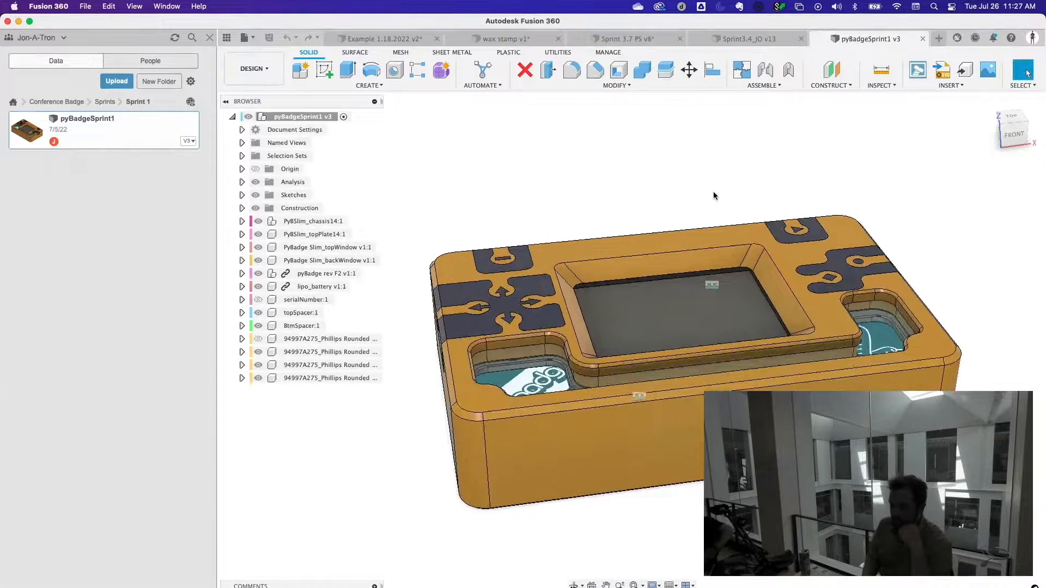
# - Pull the top housing up and the bottom plate down off the pyBadge assembly to expose its inner parts
pyautogui.keyDown('shift'); pyautogui.moveTo(612, 169); pyautogui.dragTo(695, 230, button='middle'); pyautogui.keyUp('shift')
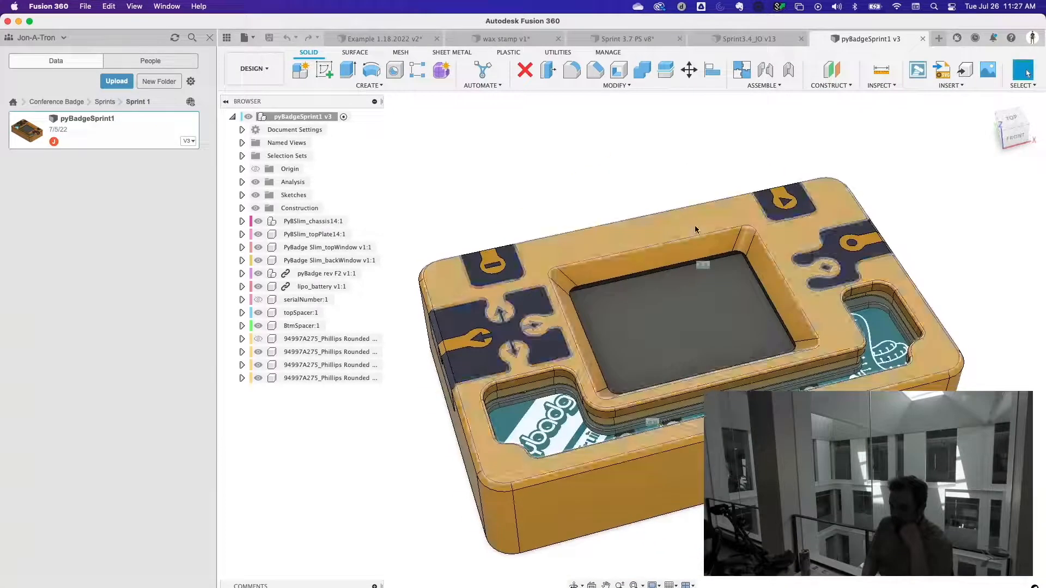
pyautogui.click(695, 230)
pyautogui.keyDown('shift'); pyautogui.moveTo(542, 183); pyautogui.dragTo(660, 158, button='middle'); pyautogui.keyUp('shift')
pyautogui.scroll(-4, 659, 157)
pyautogui.moveTo(734, 364); pyautogui.dragTo(760, 183)
pyautogui.keyDown('shift'); pyautogui.moveTo(839, 330); pyautogui.dragTo(811, 333, button='middle'); pyautogui.keyUp('shift')
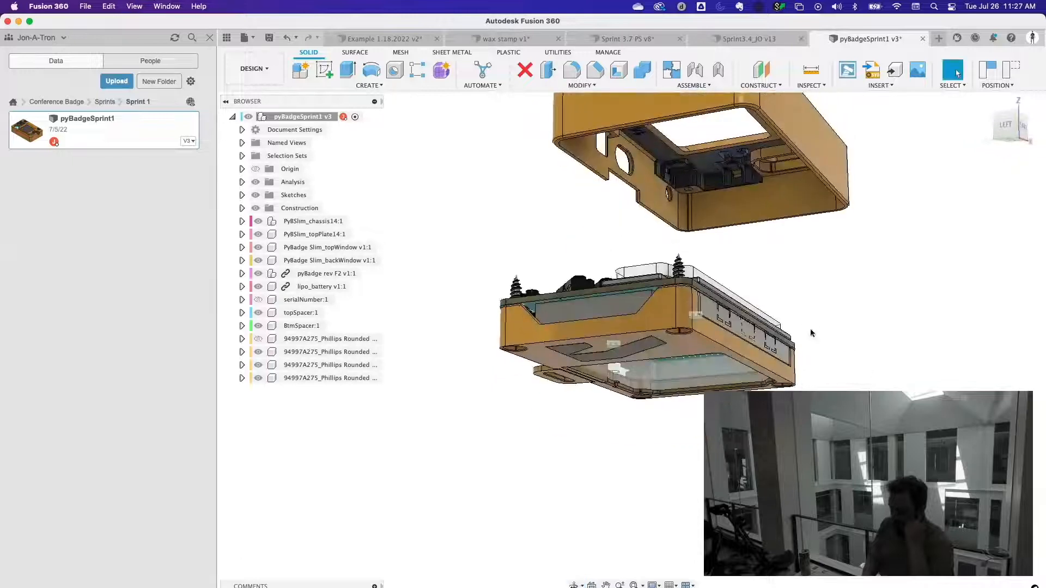
pyautogui.moveTo(661, 325); pyautogui.dragTo(656, 476)
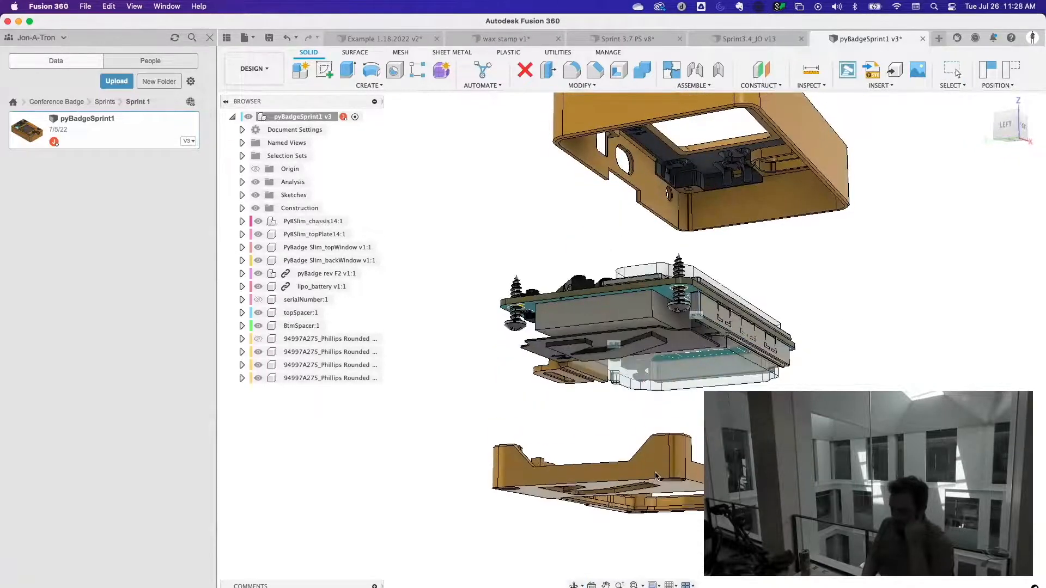
pyautogui.keyDown('shift'); pyautogui.moveTo(688, 404); pyautogui.dragTo(835, 384, button='middle'); pyautogui.keyUp('shift')
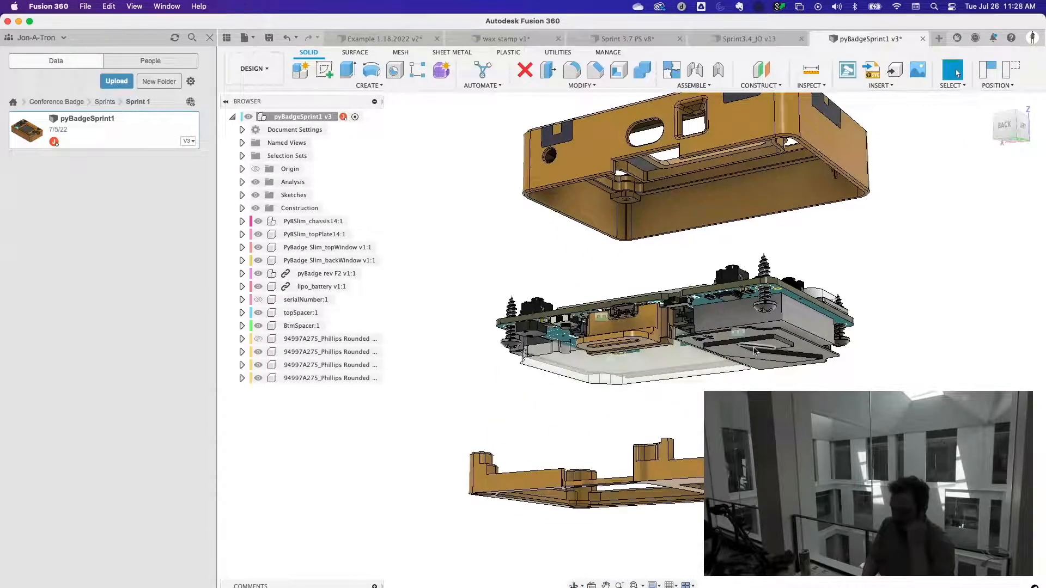
# - Try moving the circuit board and neighbouring inner parts down out of the stack, and undo those moves
pyautogui.moveTo(655, 357); pyautogui.dragTo(606, 420)
pyautogui.moveTo(688, 350); pyautogui.dragTo(684, 394)
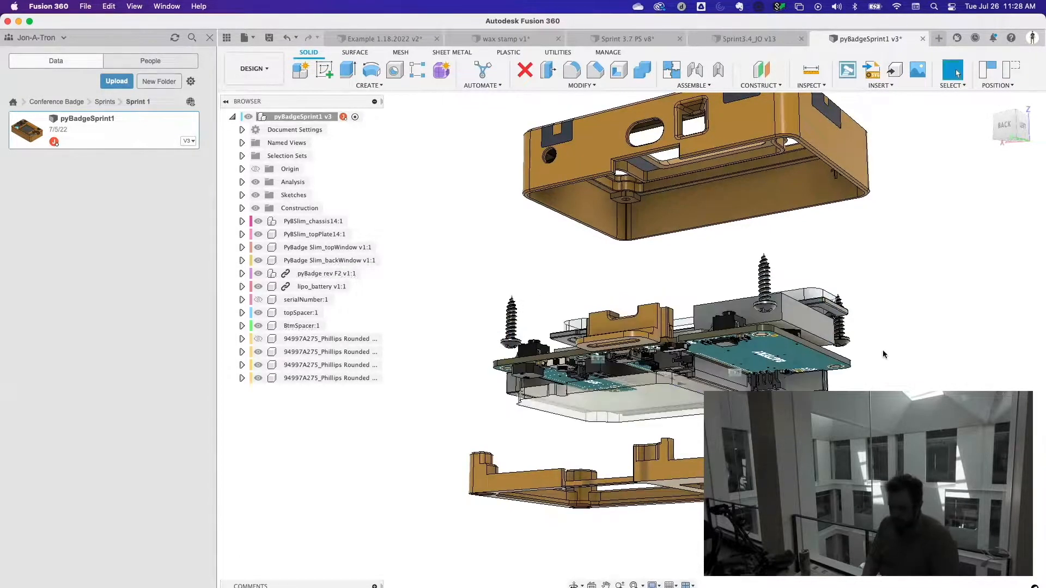
pyautogui.press('super+z')
pyautogui.moveTo(662, 358); pyautogui.dragTo(649, 424)
pyautogui.click(633, 397)
pyautogui.moveTo(632, 364); pyautogui.dragTo(614, 397)
pyautogui.click(614, 399)
pyautogui.click(593, 370)
pyautogui.press('super+z')
# - Examine the exposed circuit board with its display and buttons, and undo the remaining move of the top housing
pyautogui.keyDown('shift'); pyautogui.moveTo(862, 349); pyautogui.dragTo(828, 366, button='middle'); pyautogui.keyUp('shift')
pyautogui.keyDown('shift'); pyautogui.moveTo(835, 372); pyautogui.dragTo(947, 418, button='middle'); pyautogui.keyUp('shift')
pyautogui.scroll(5, 637, 338)
pyautogui.scroll(-3, 946, 375)
pyautogui.scroll(4, 946, 376)
pyautogui.scroll(-3, 946, 377)
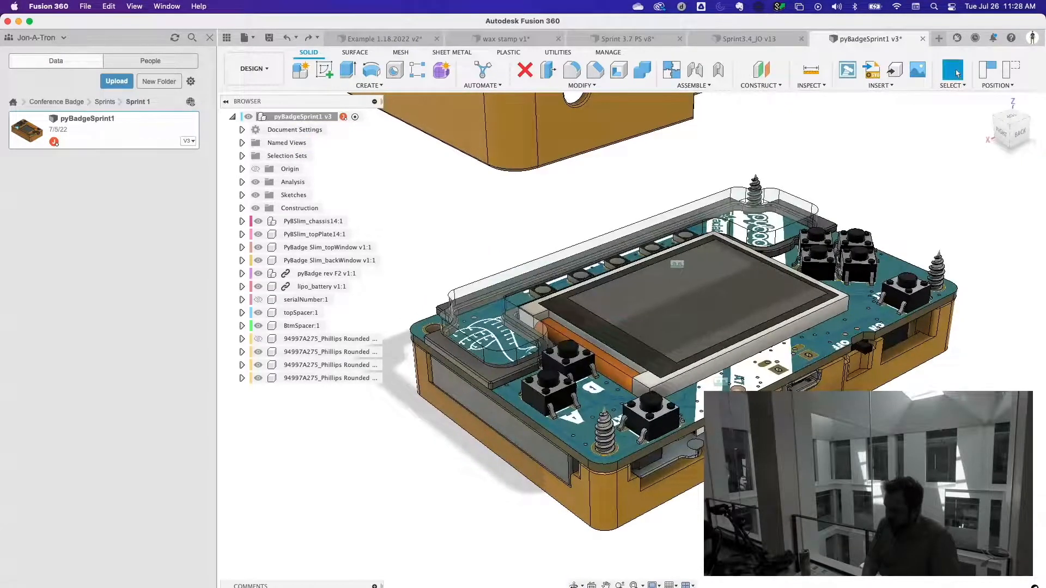
pyautogui.scroll(-5, 946, 418)
pyautogui.press('super+z')
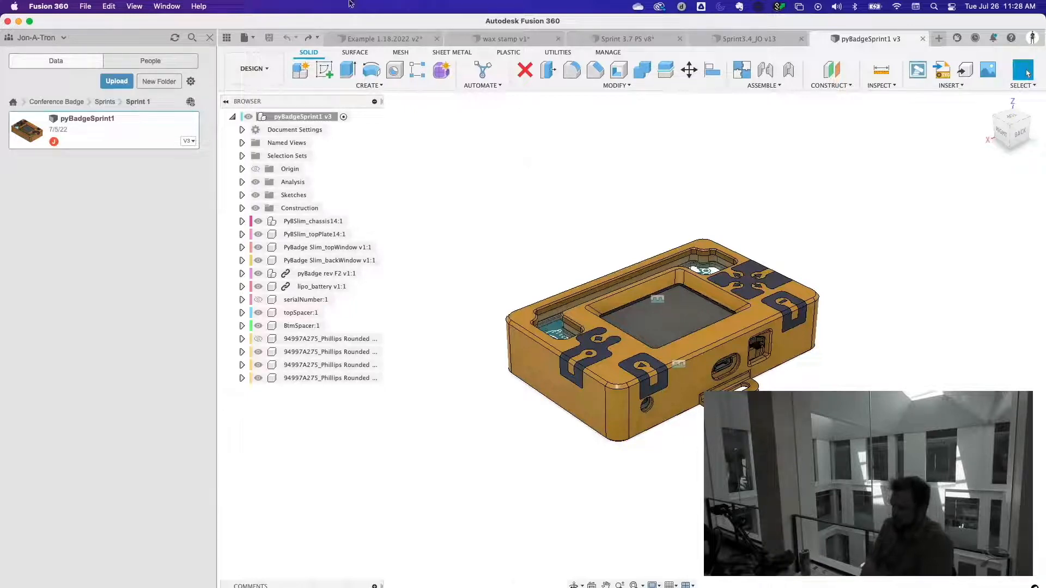
# - Switch pyBadgeSprint1 to the Animation workspace and explode all its components into a vertical stack
pyautogui.click(261, 76)
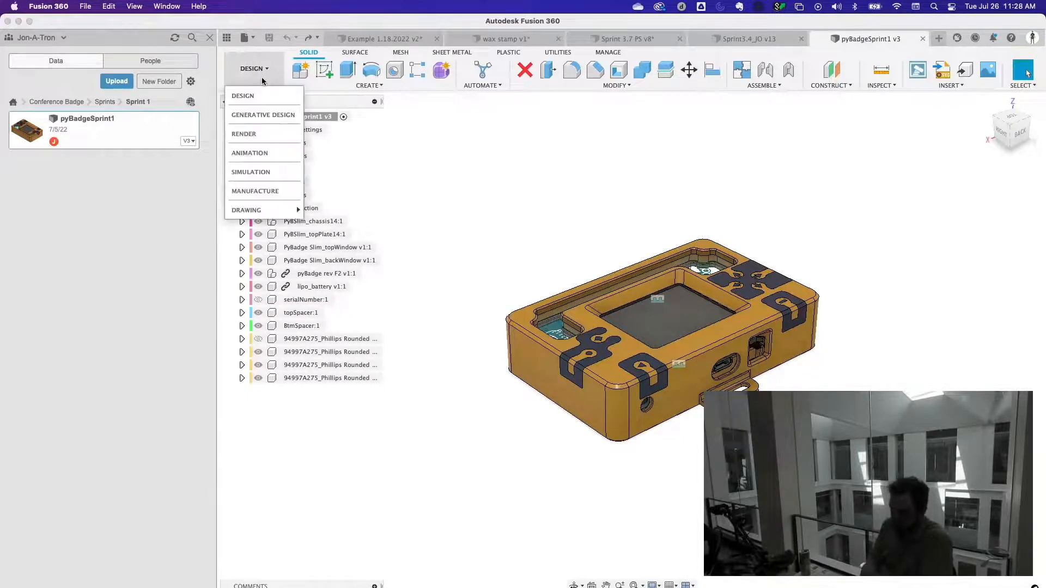
pyautogui.click(256, 153)
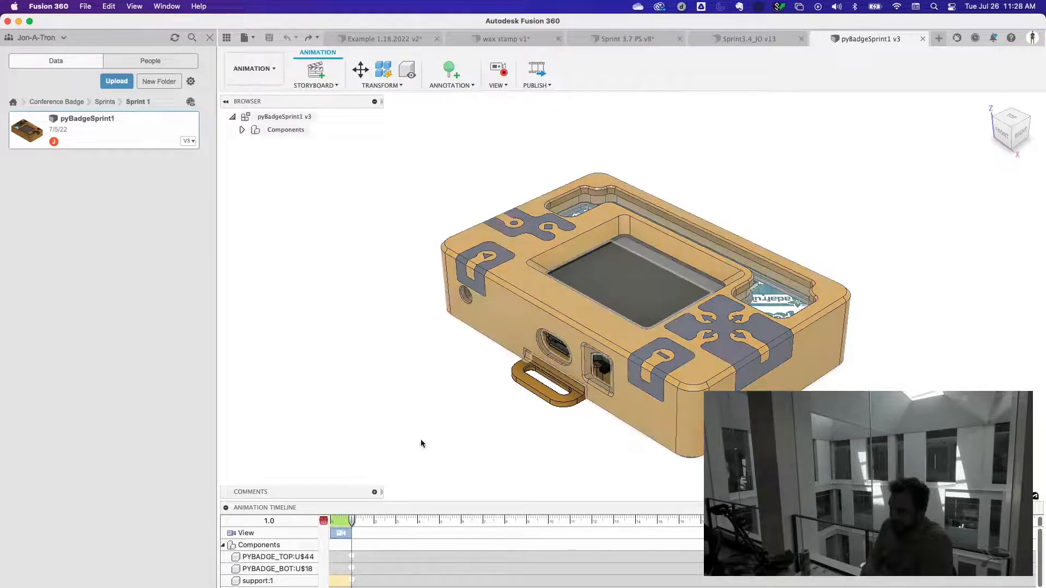
pyautogui.scroll(-5, 603, 350)
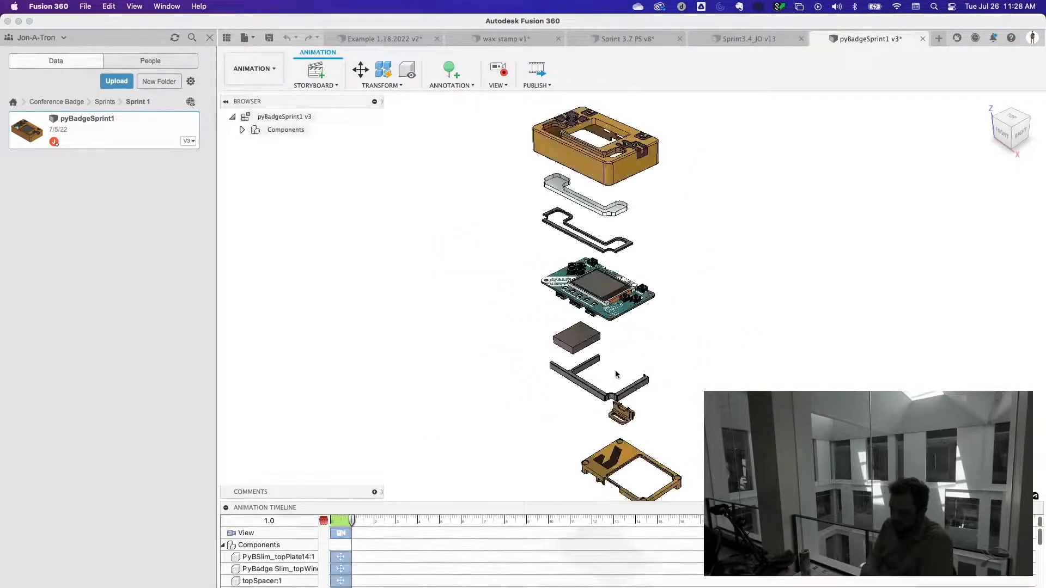
pyautogui.scroll(-3, 616, 374)
pyautogui.scroll(-2, 678, 321)
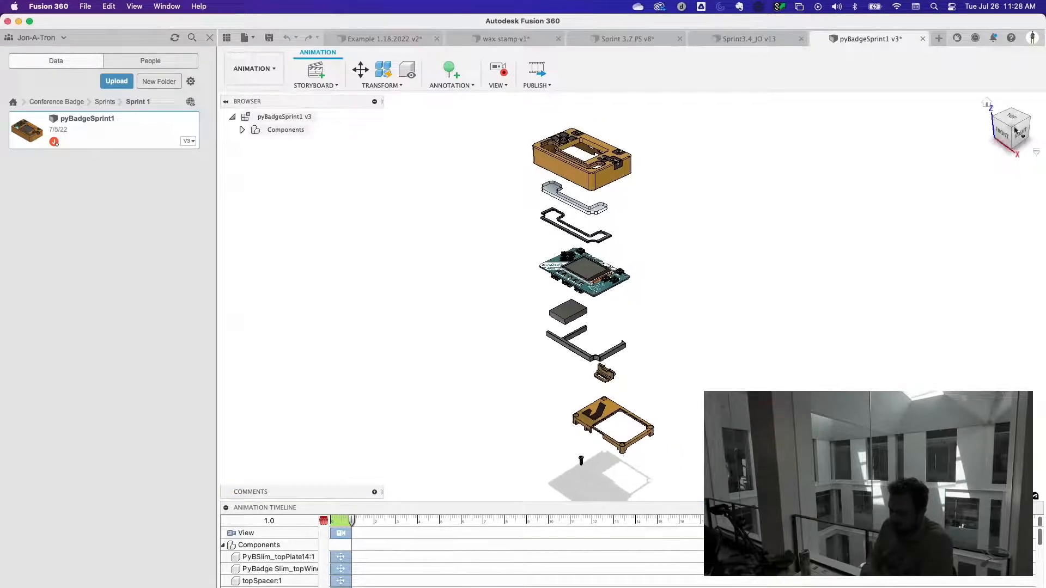
pyautogui.click(1036, 153)
pyautogui.click(980, 165)
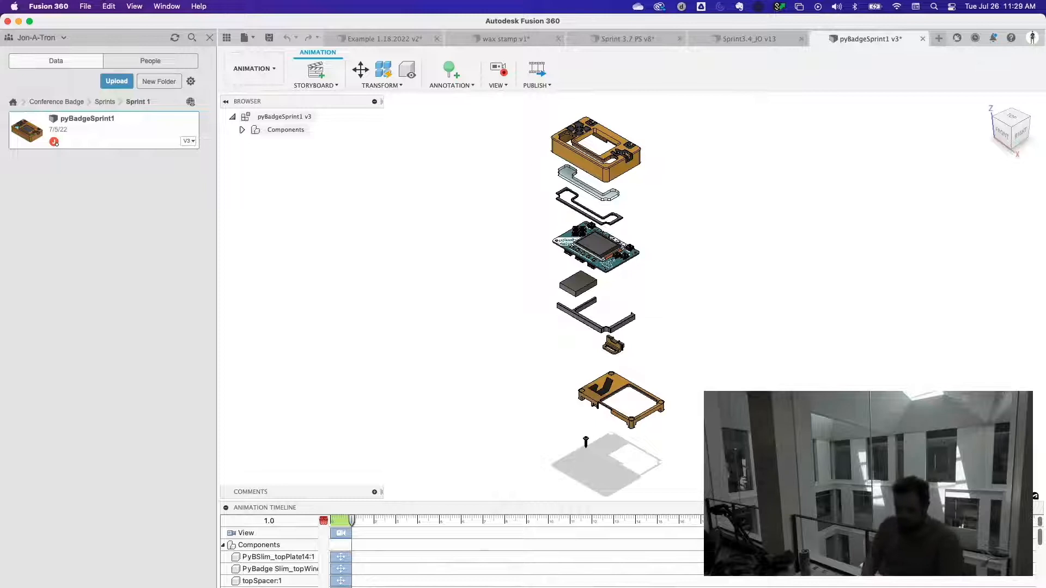
# - Switch to PowerPoint, open the presentation "F360 Factory Experience 2022 - Pitch" and go to slide 2
pyautogui.press('super+Tab')
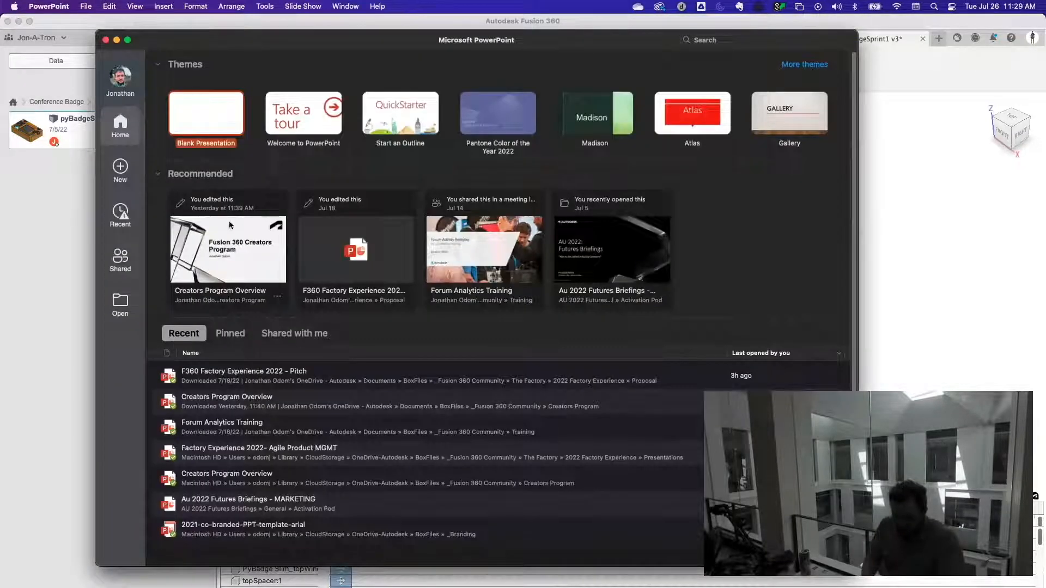
pyautogui.click(247, 369)
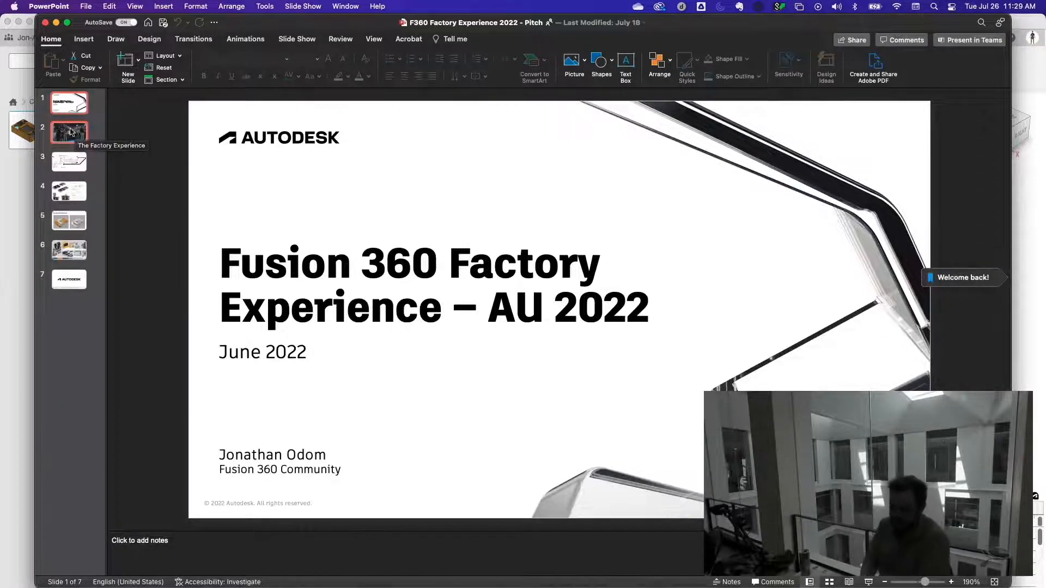
pyautogui.click(75, 139)
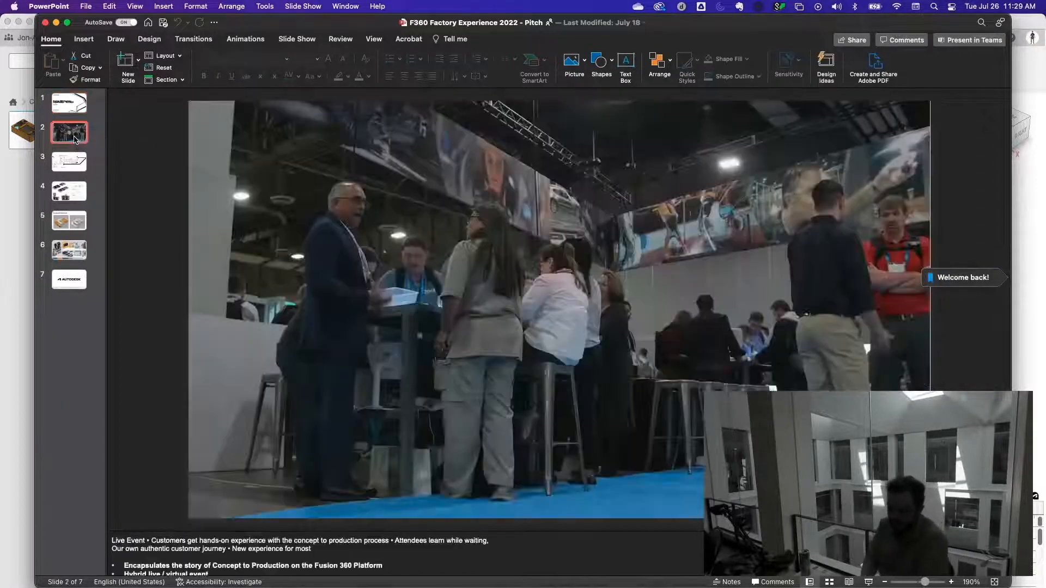
# - Present the slide show from slide 2, play its event video, and advance to slide 4 with the badge concepts
pyautogui.click(870, 582)
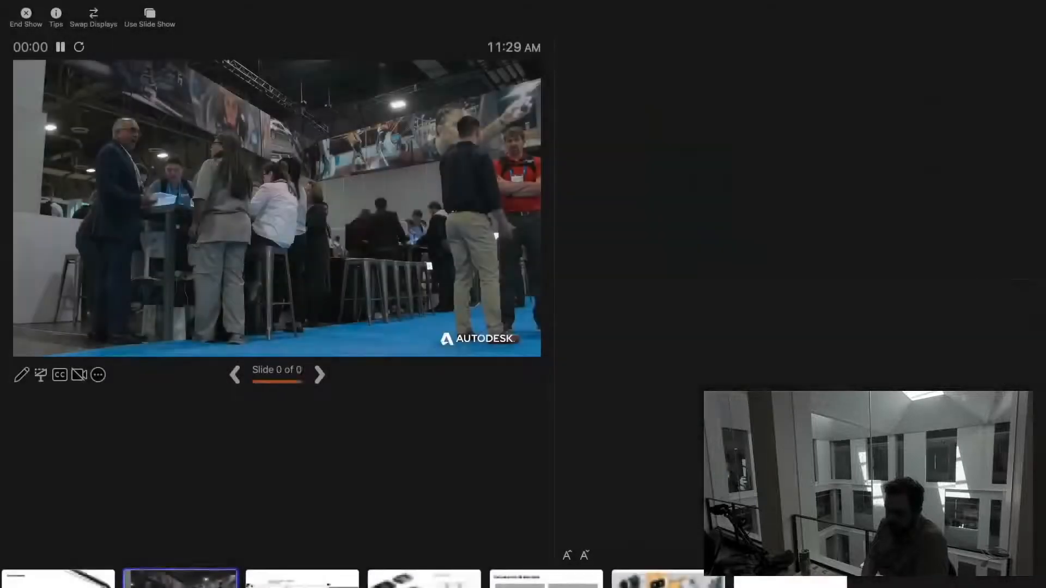
pyautogui.click(80, 348)
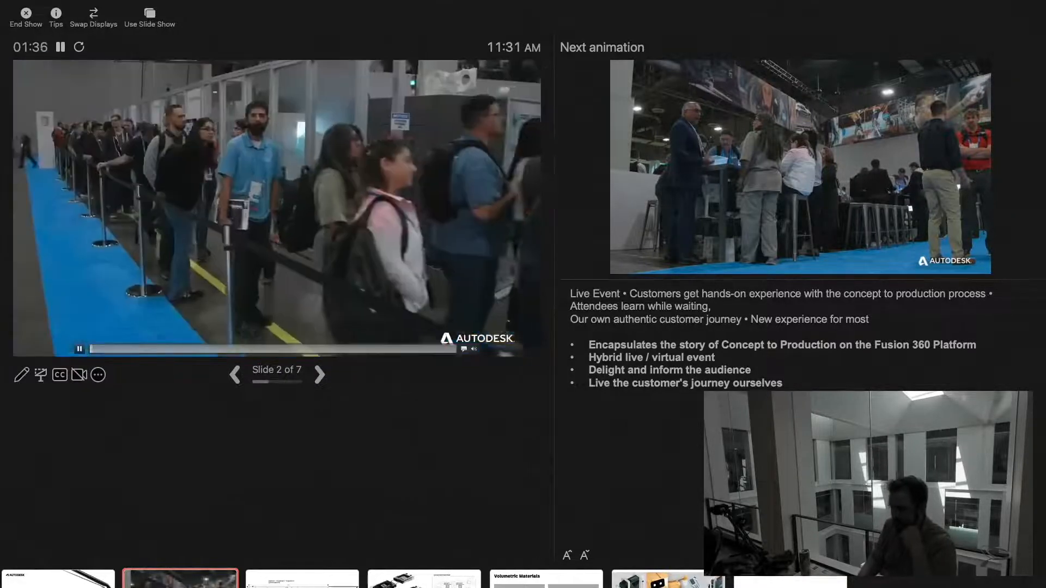
pyautogui.press('Right')
pyautogui.press('Right')
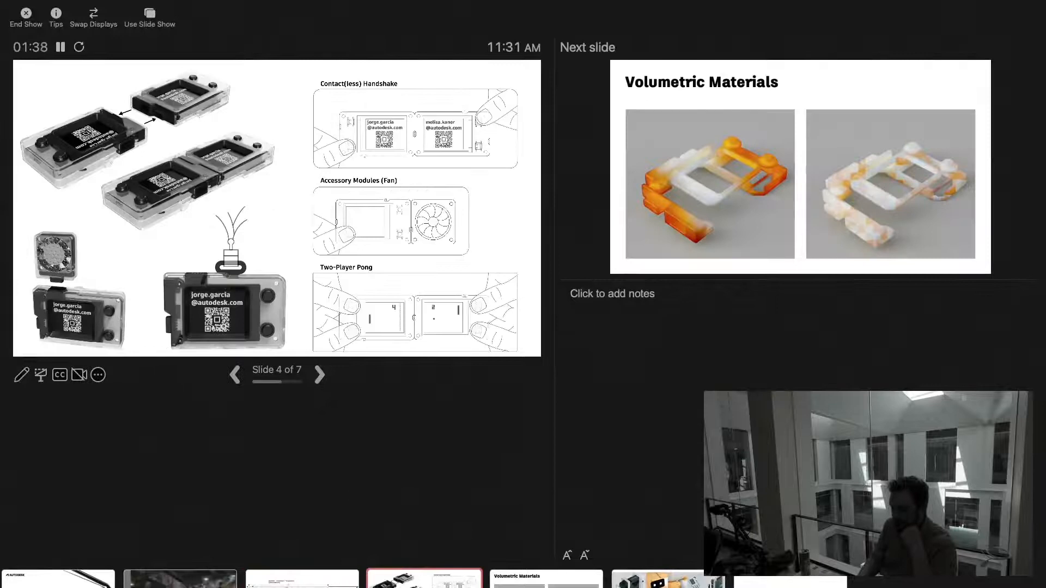
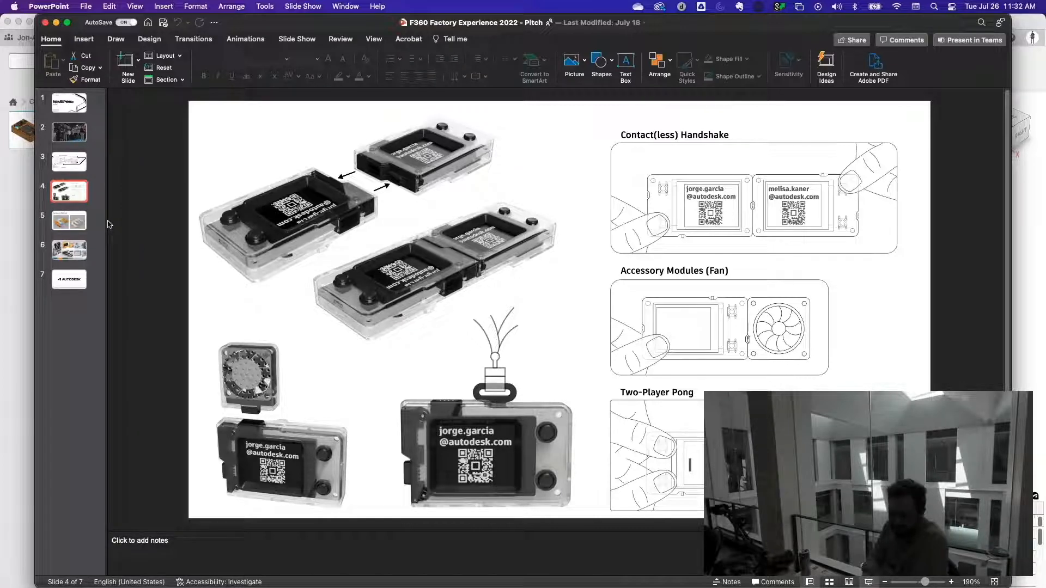
# - Switch back to Fusion 360, bring up the wax stamp design and view its Save As Mesh settings without exporting
pyautogui.click(2, 313)
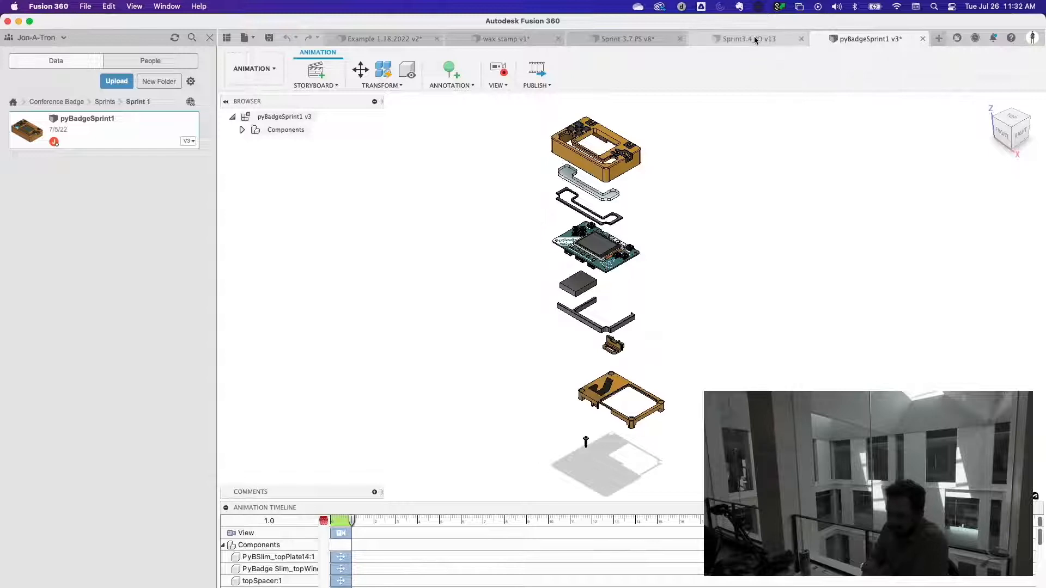
pyautogui.click(541, 36)
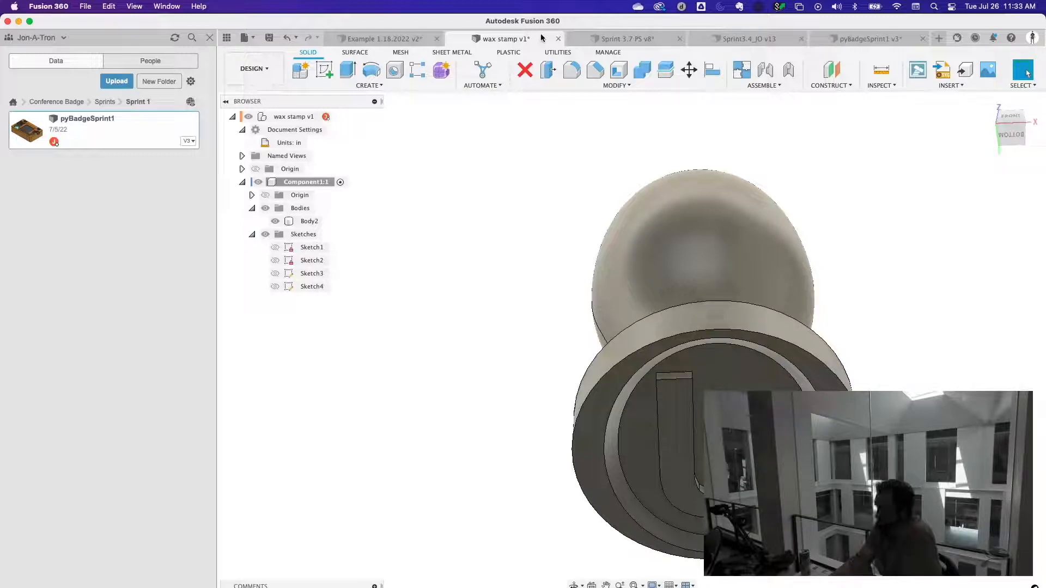
pyautogui.rightClick(300, 125)
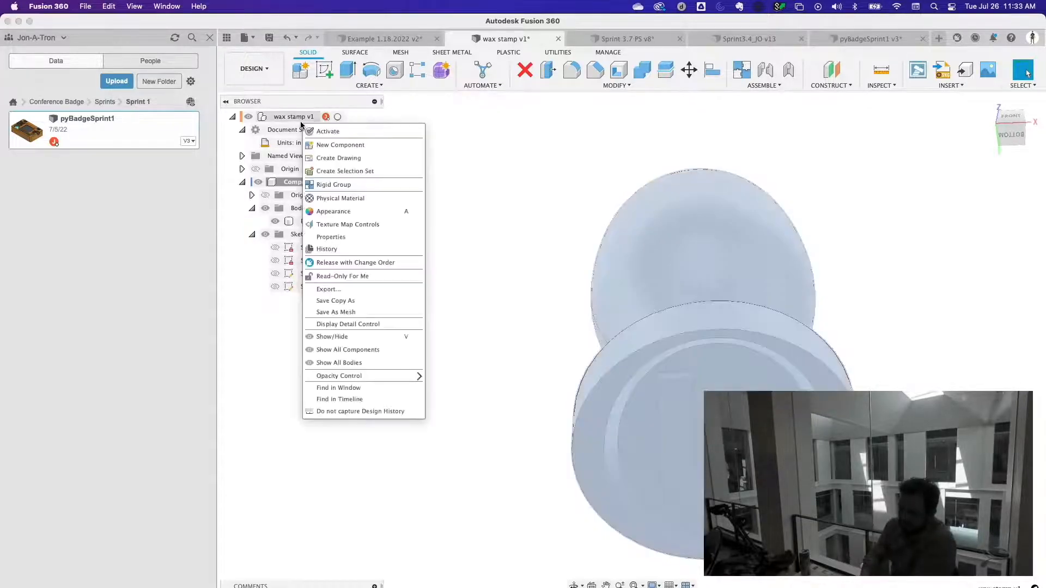
pyautogui.click(364, 313)
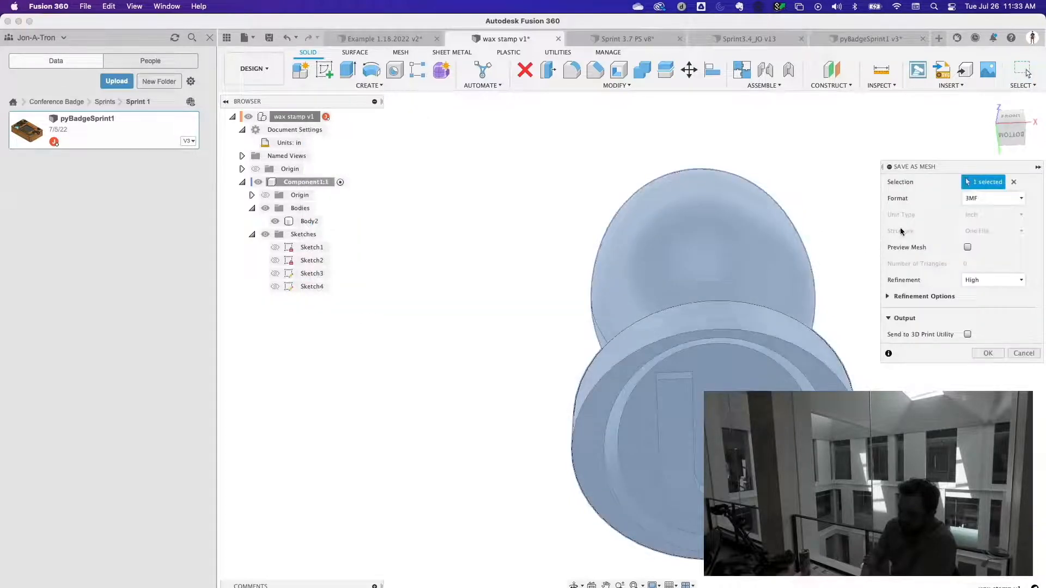
pyautogui.click(1024, 353)
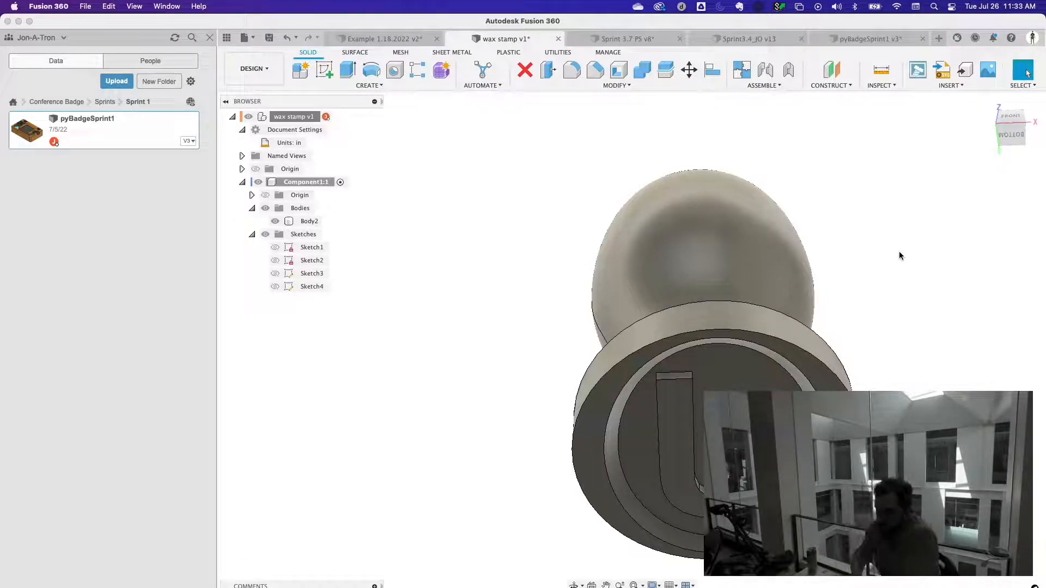
# - Switch the wax stamp to the Manufacture workspace, start a new additive setup and open the machine library for it
pyautogui.click(254, 69)
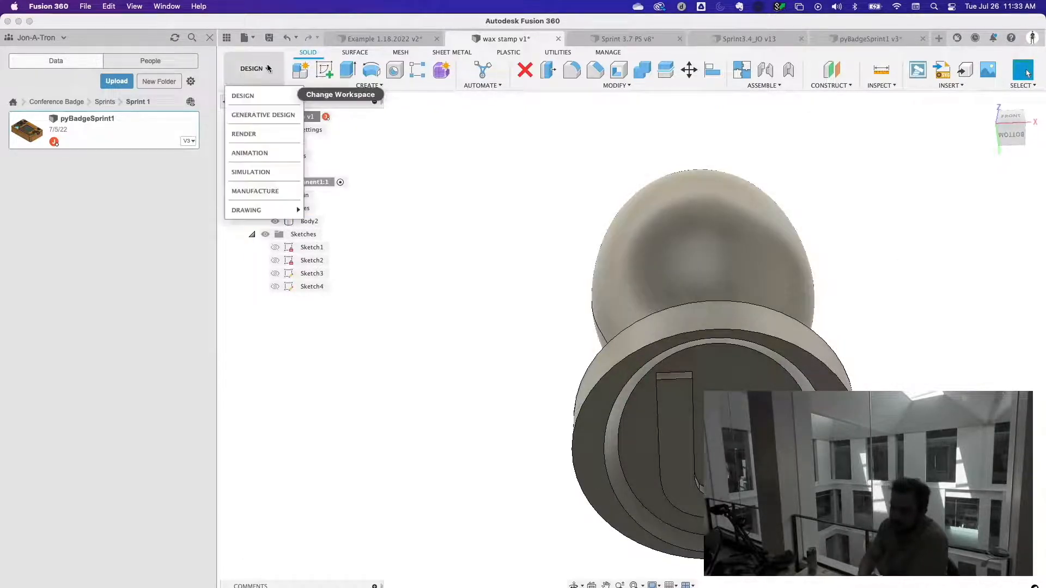
pyautogui.click(280, 191)
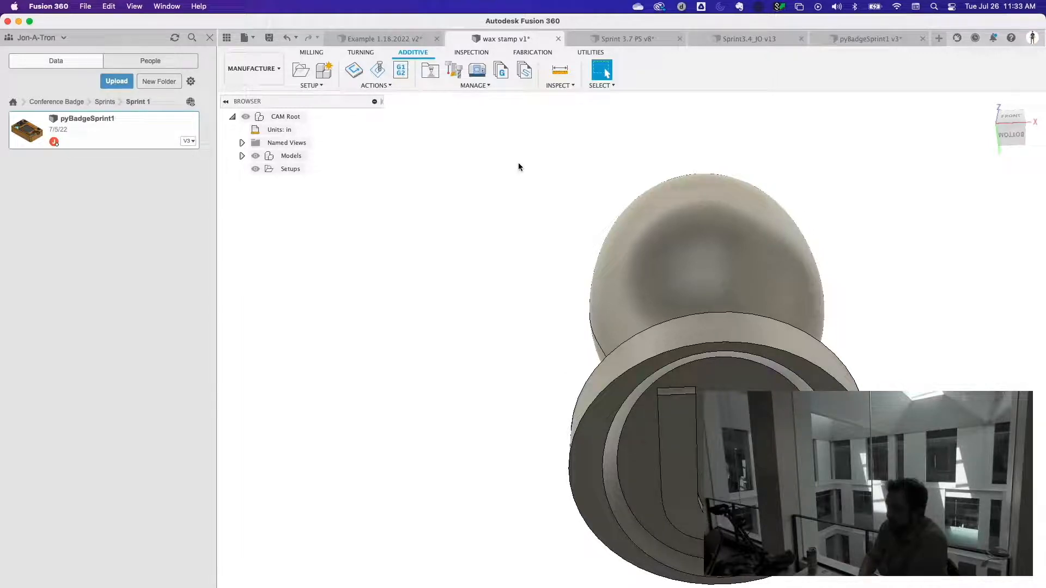
pyautogui.click(302, 71)
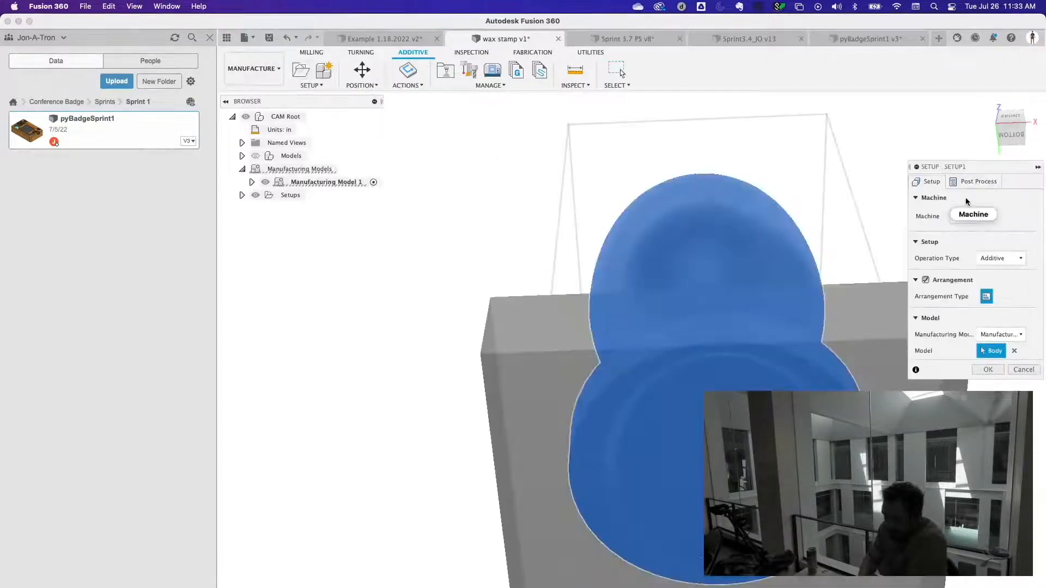
pyautogui.click(962, 216)
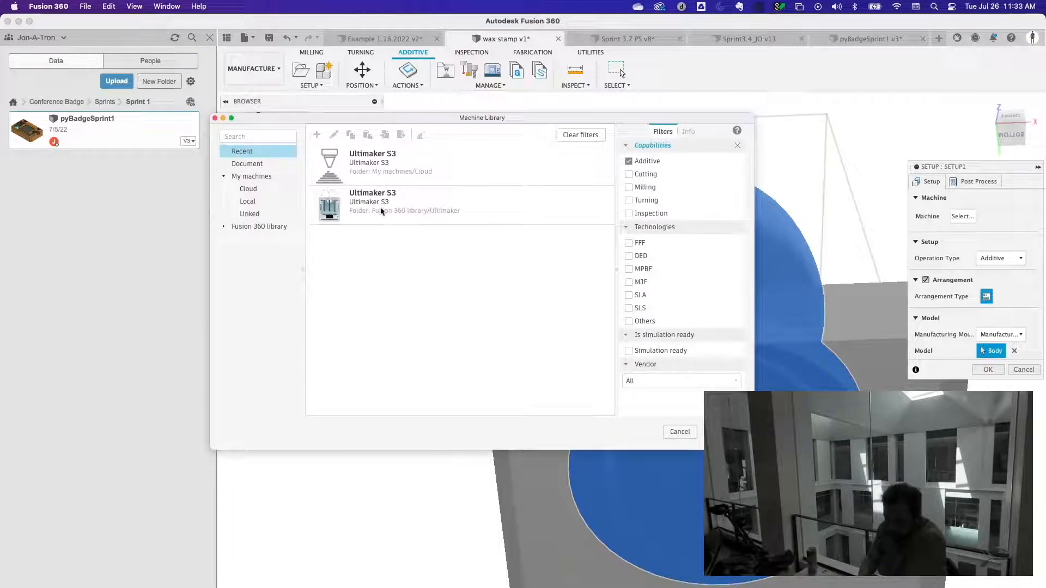
# - Browse the additive machines in the My machines cloud folder and the Fusion 360 library
pyautogui.click(245, 186)
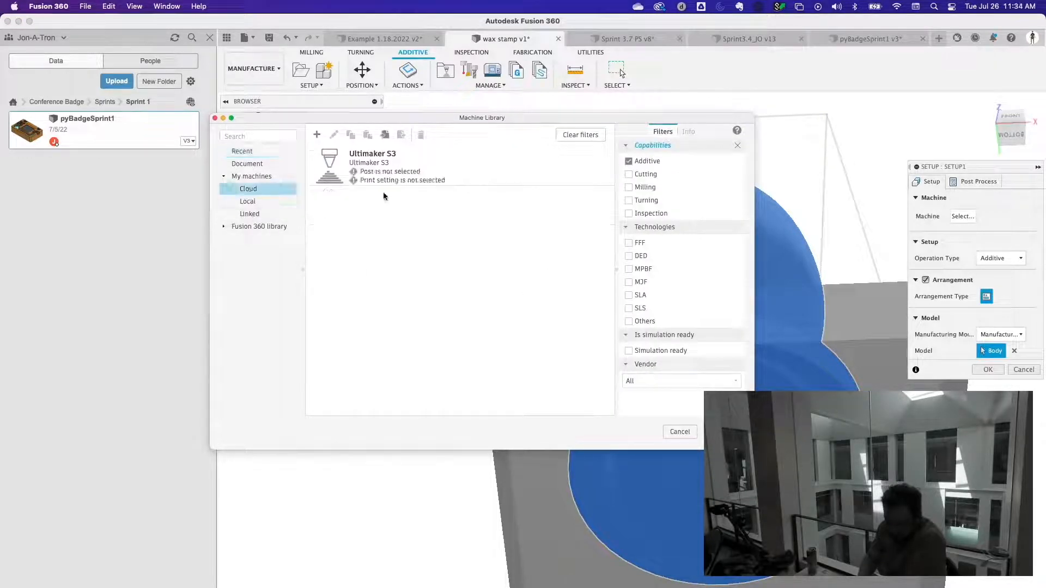
pyautogui.click(221, 227)
pyautogui.click(466, 240)
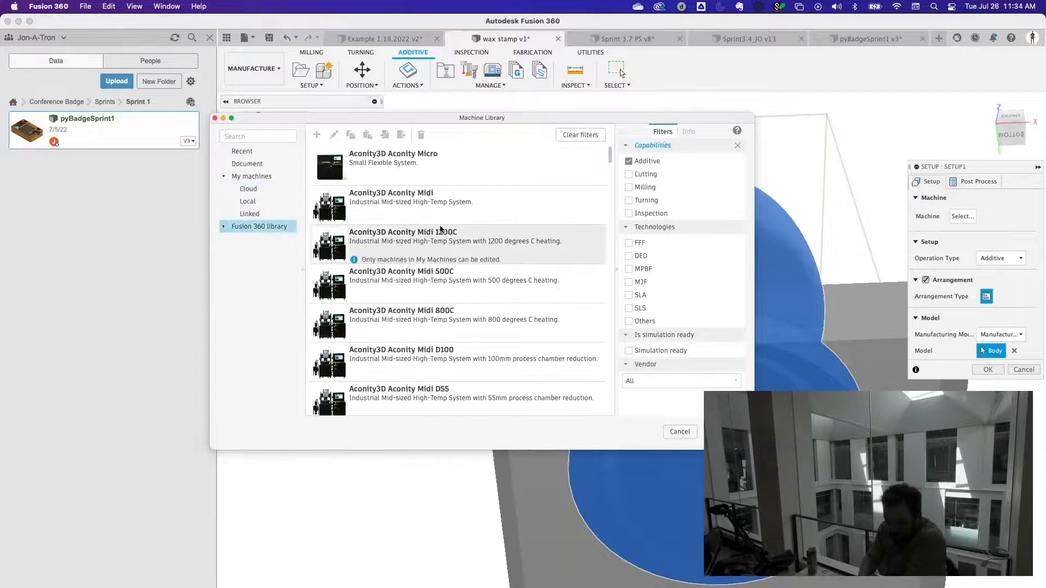
pyautogui.scroll(-1, 468, 218)
pyautogui.scroll(1, 477, 185)
pyautogui.click(477, 184)
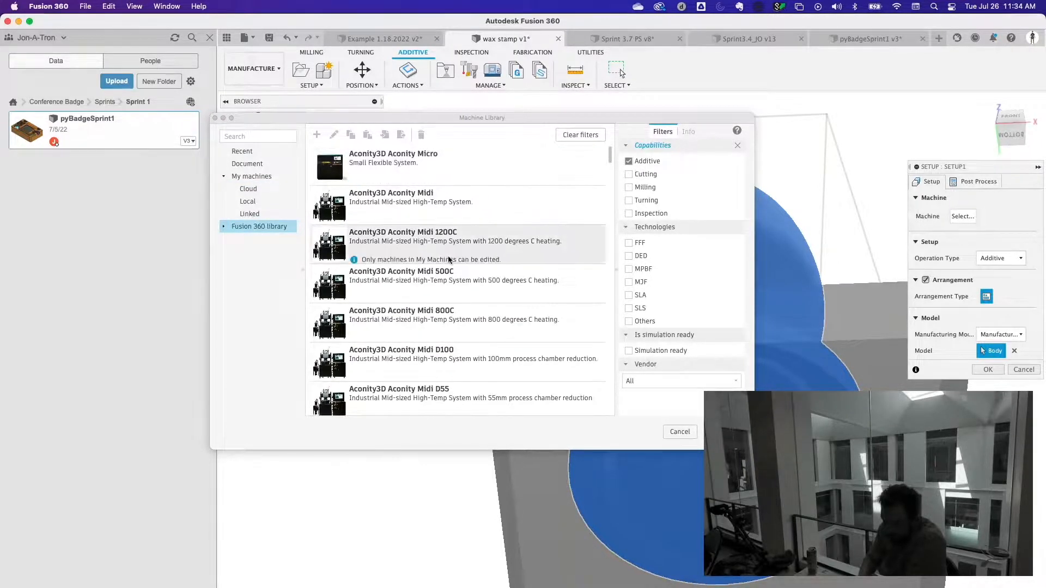
pyautogui.scroll(-15, 449, 260)
pyautogui.scroll(-5, 450, 260)
pyautogui.scroll(20, 450, 257)
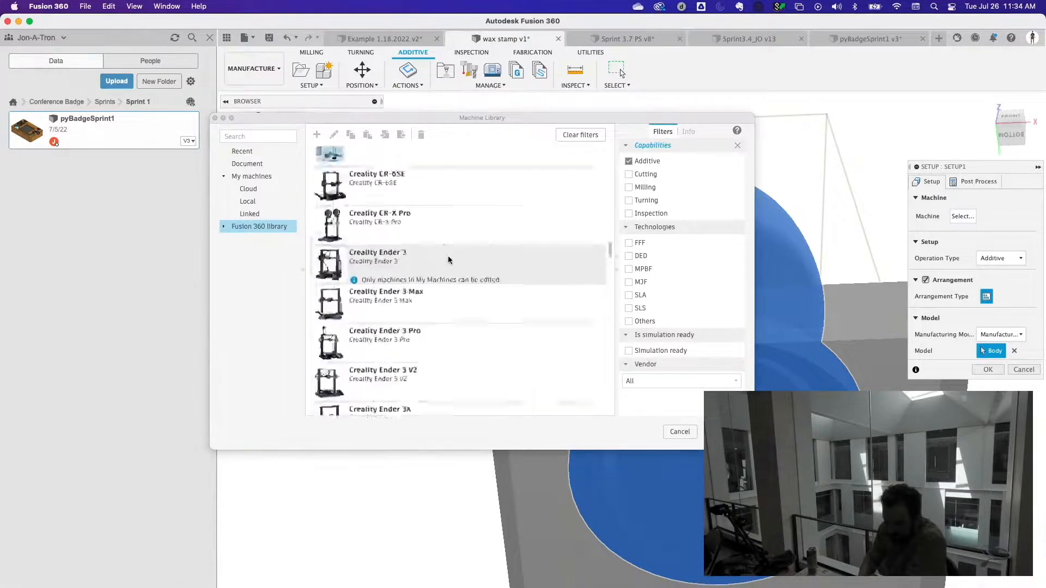
# - View the details of the Aconity Micro and Aconity Midi machines, and return to the library's filters
pyautogui.click(405, 169)
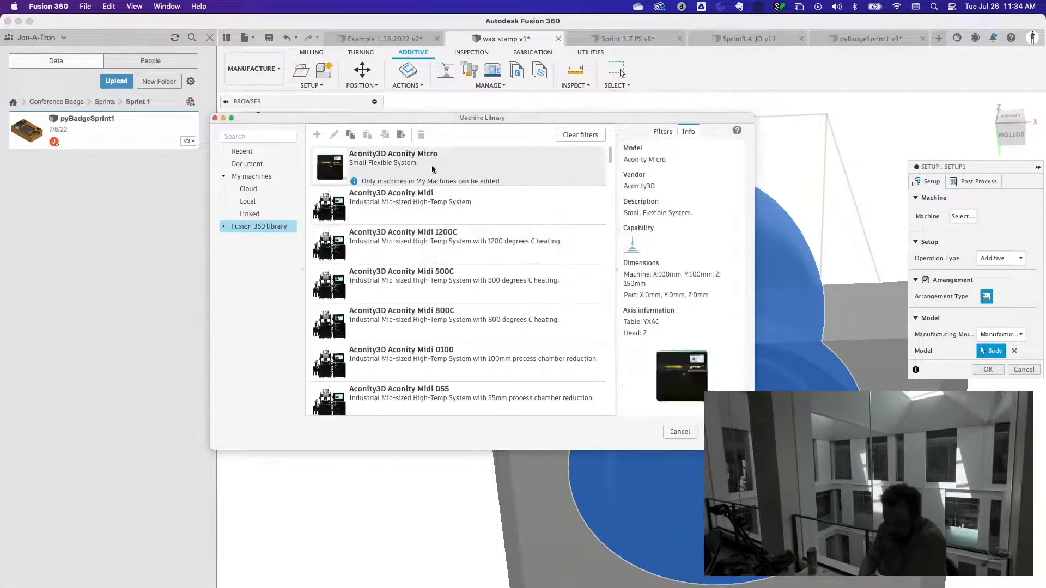
pyautogui.click(435, 203)
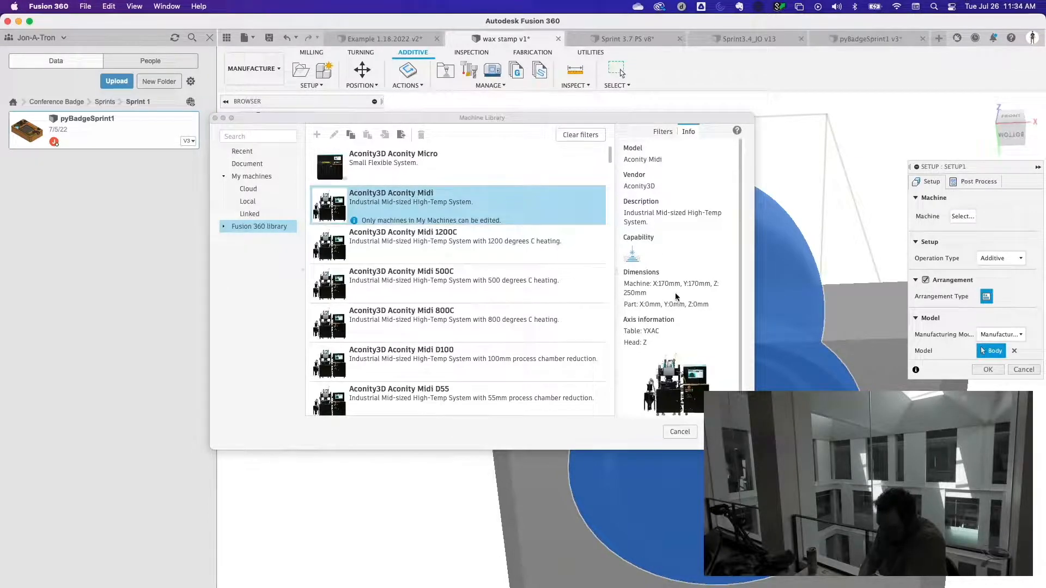
pyautogui.click(483, 267)
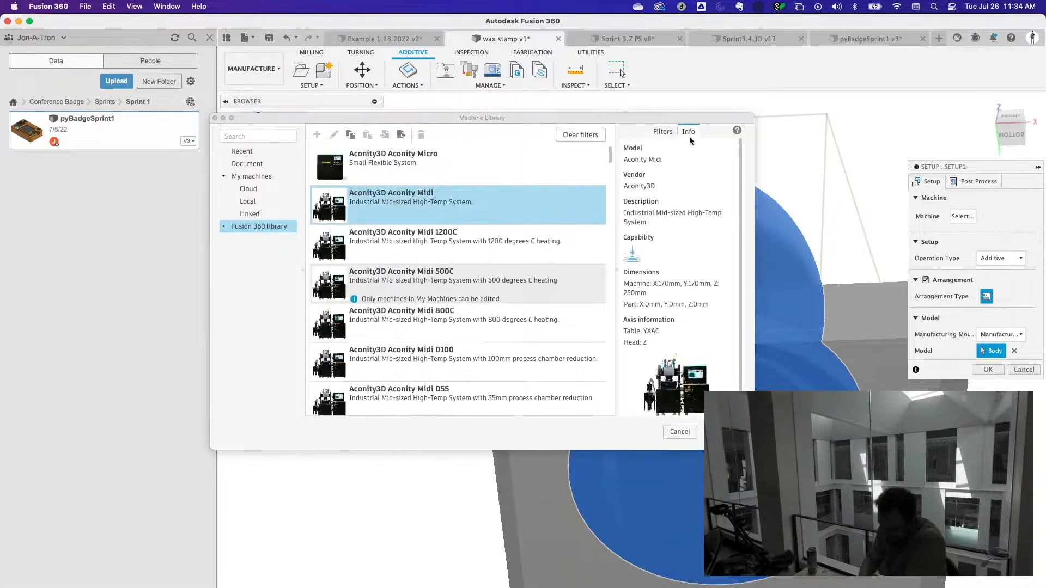
pyautogui.click(662, 132)
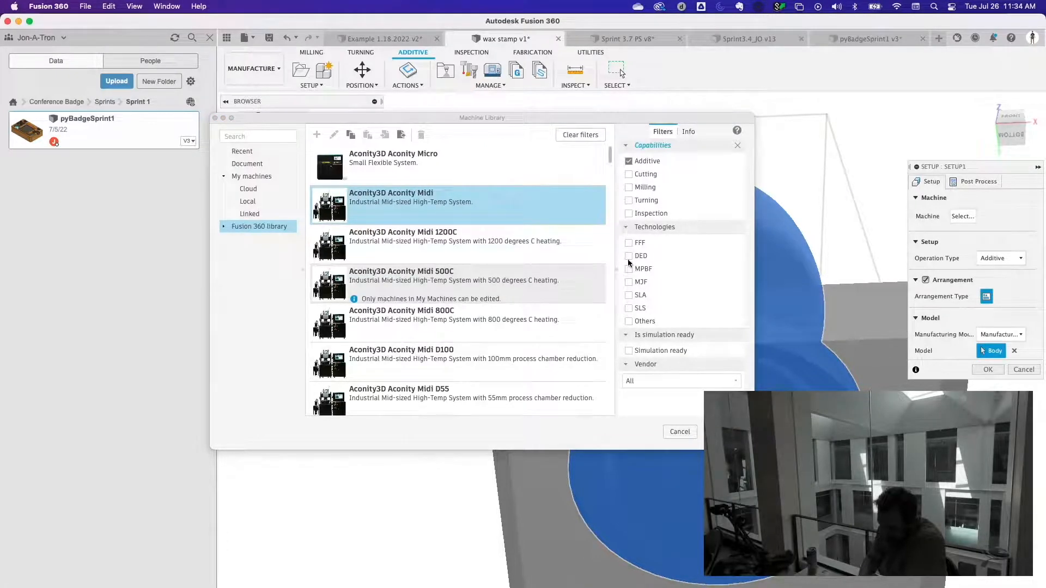
# - Filter the machine library to SLS technology and assign the Formlabs Fuse 1 to the wax stamp's additive setup
pyautogui.click(629, 308)
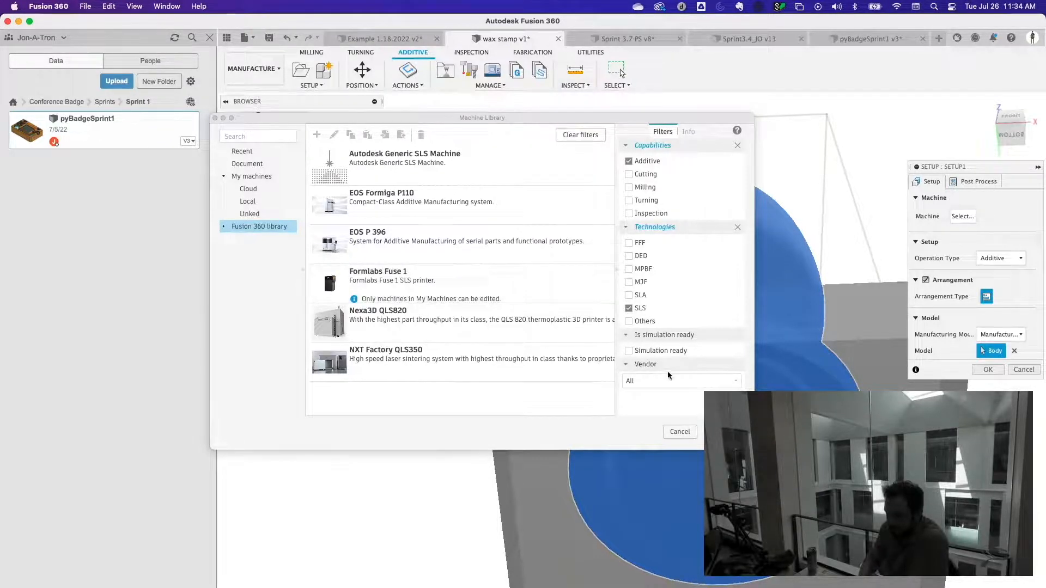
pyautogui.click(480, 281)
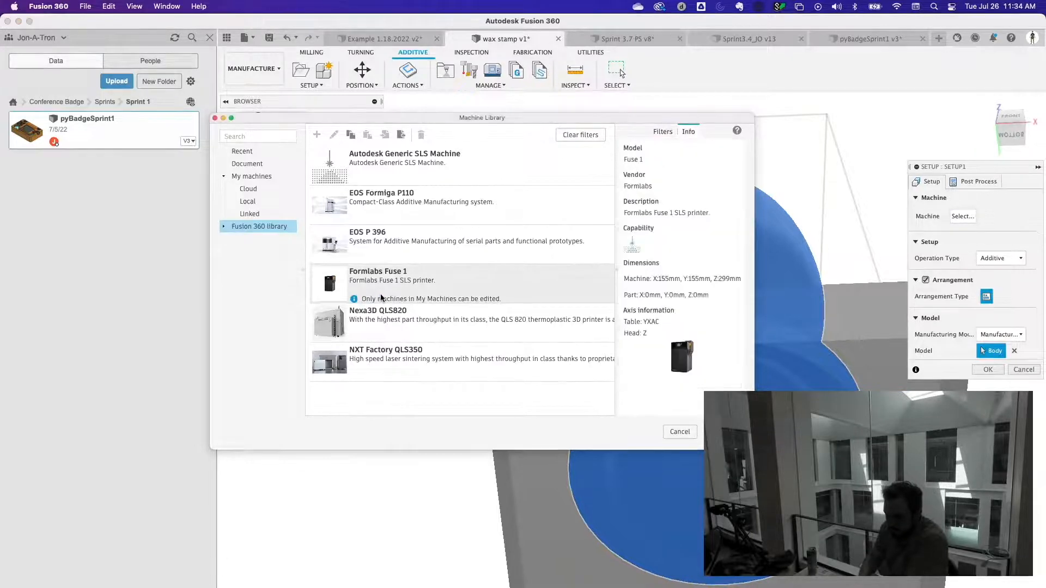
pyautogui.click(727, 432)
pyautogui.keyDown('shift'); pyautogui.moveTo(868, 248); pyautogui.dragTo(815, 333, button='middle'); pyautogui.keyUp('shift')
pyautogui.scroll(-6, 835, 320)
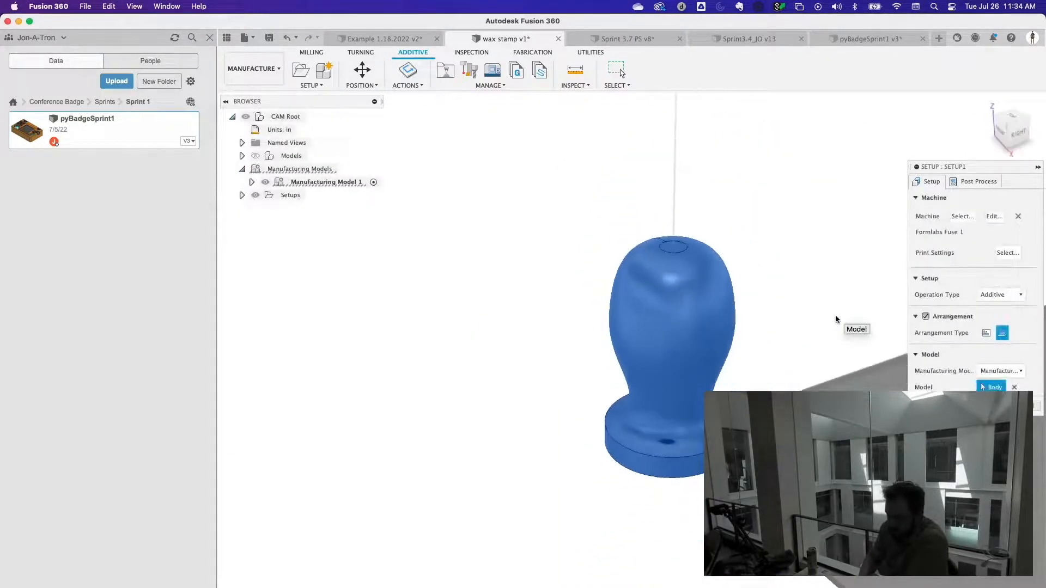
pyautogui.hscroll(5, 836, 319)
pyautogui.scroll(-2, 836, 319)
pyautogui.scroll(-8, 836, 319)
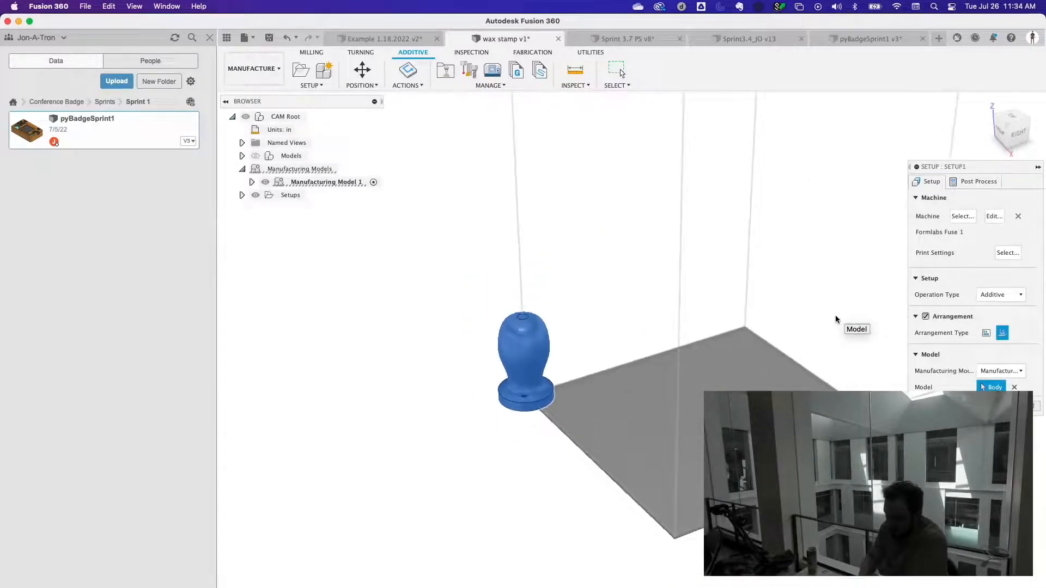
pyautogui.scroll(2, 835, 320)
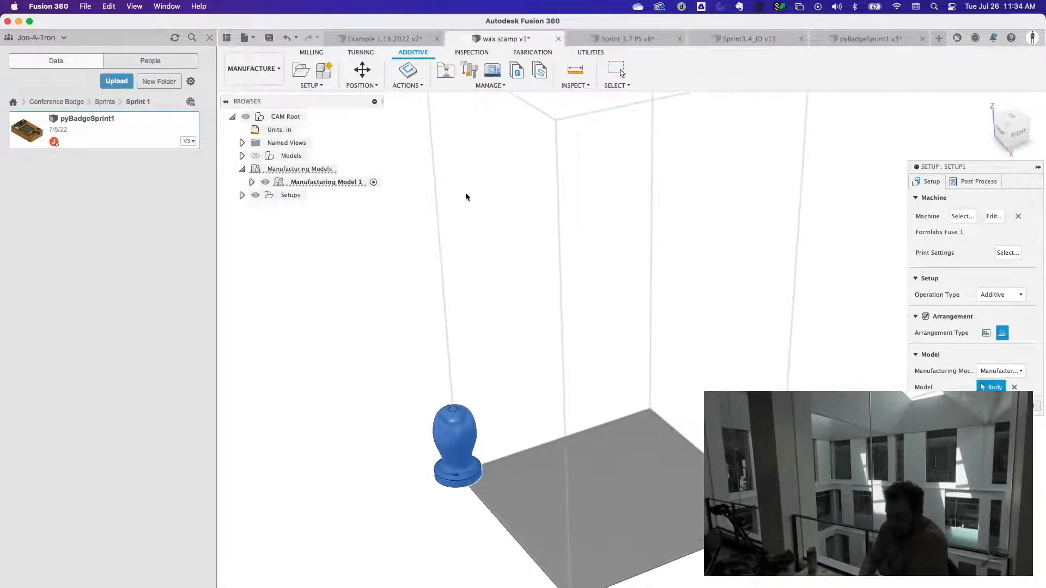
# - Leave the open additive setup and try to generate a toolpath for the wax stamp's manufacturing model
pyautogui.click(359, 75)
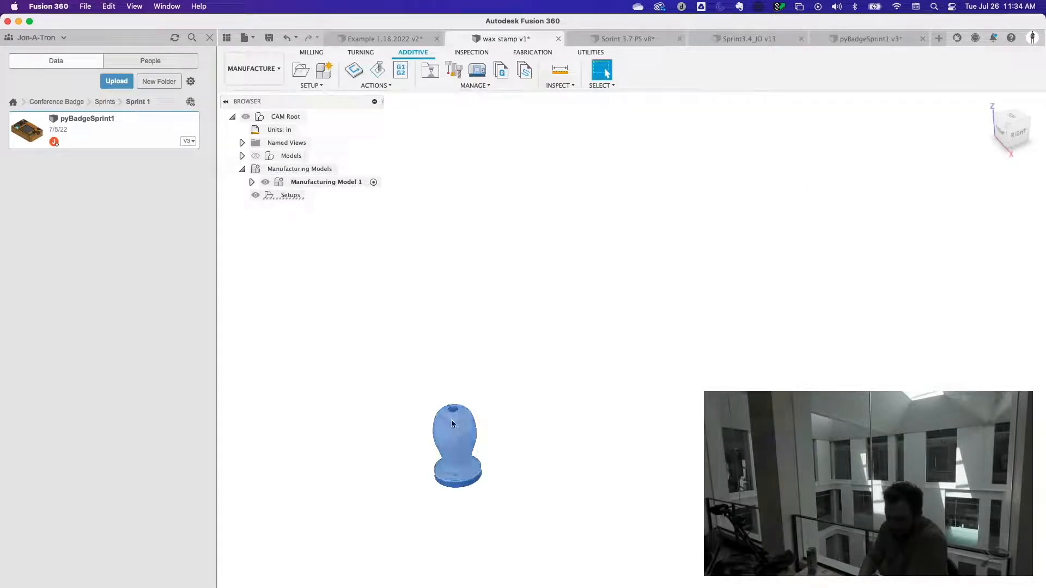
pyautogui.click(354, 69)
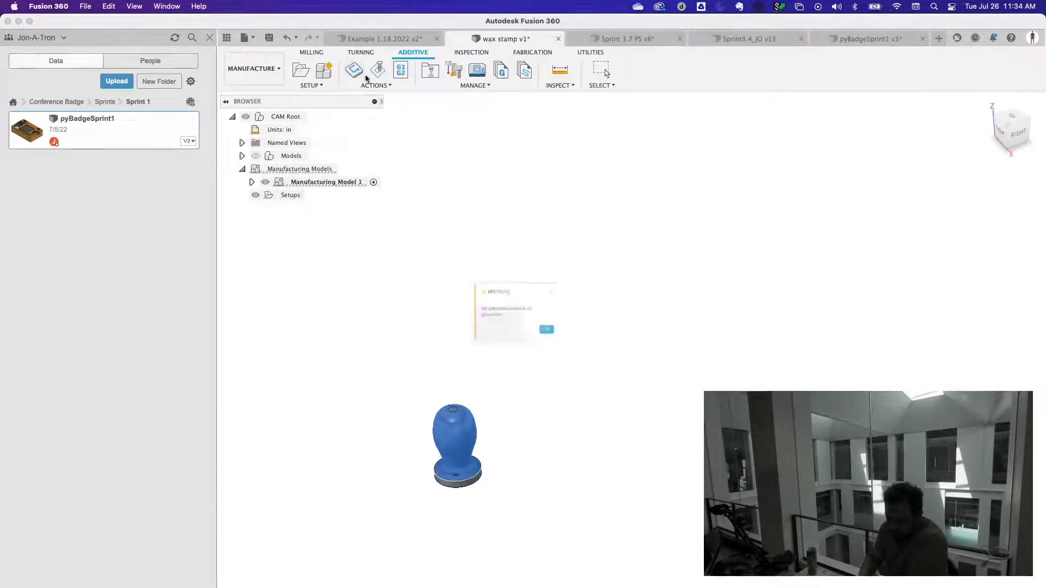
pyautogui.click(561, 340)
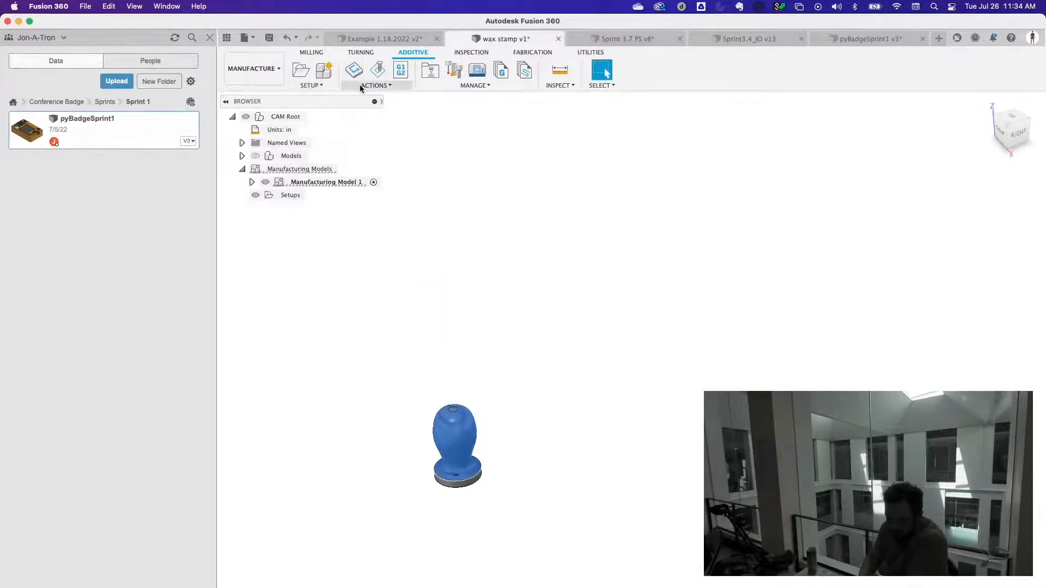
pyautogui.click(324, 86)
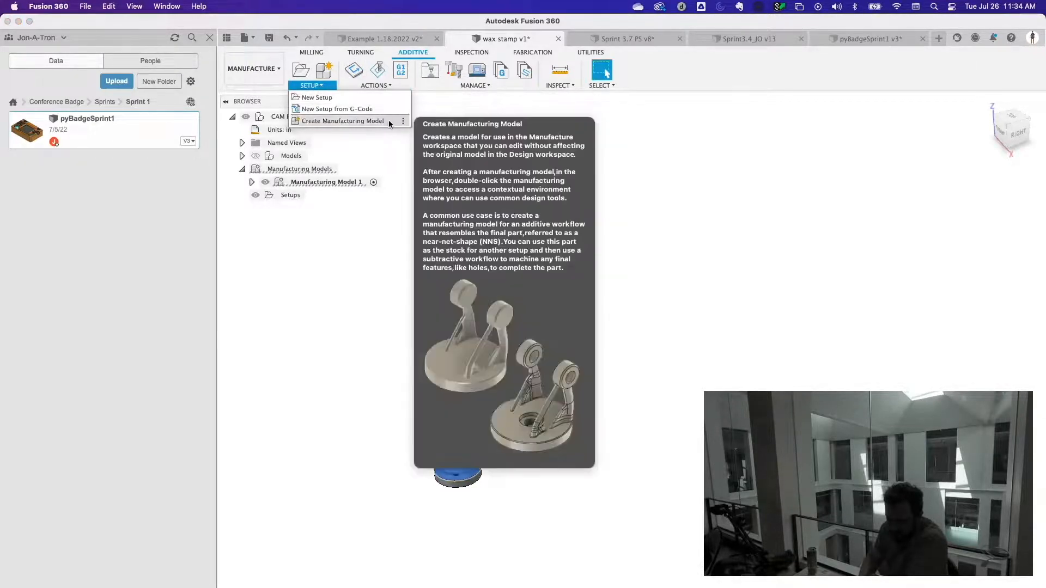
pyautogui.click(365, 86)
pyautogui.click(465, 86)
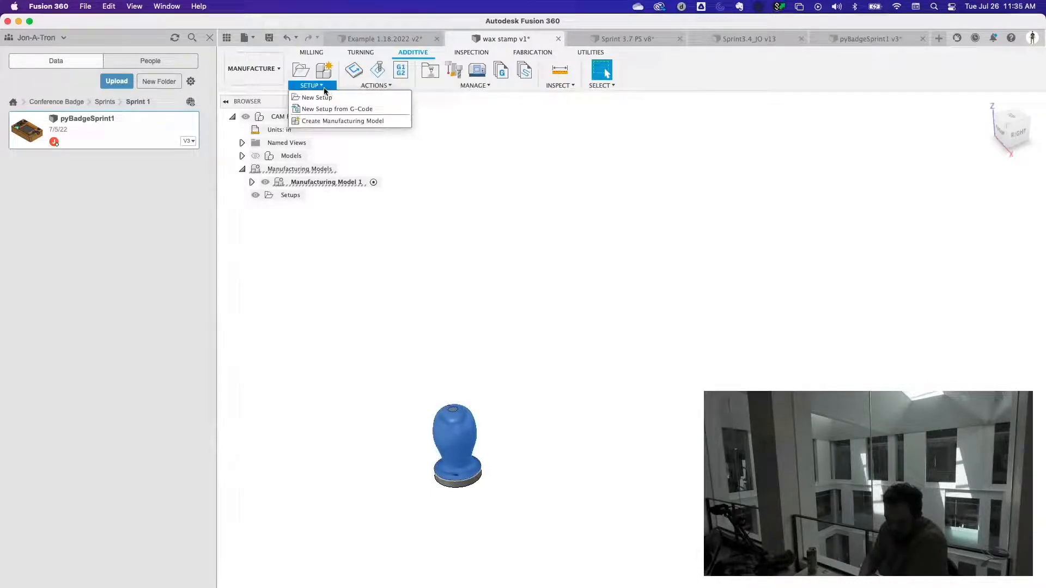
pyautogui.click(457, 226)
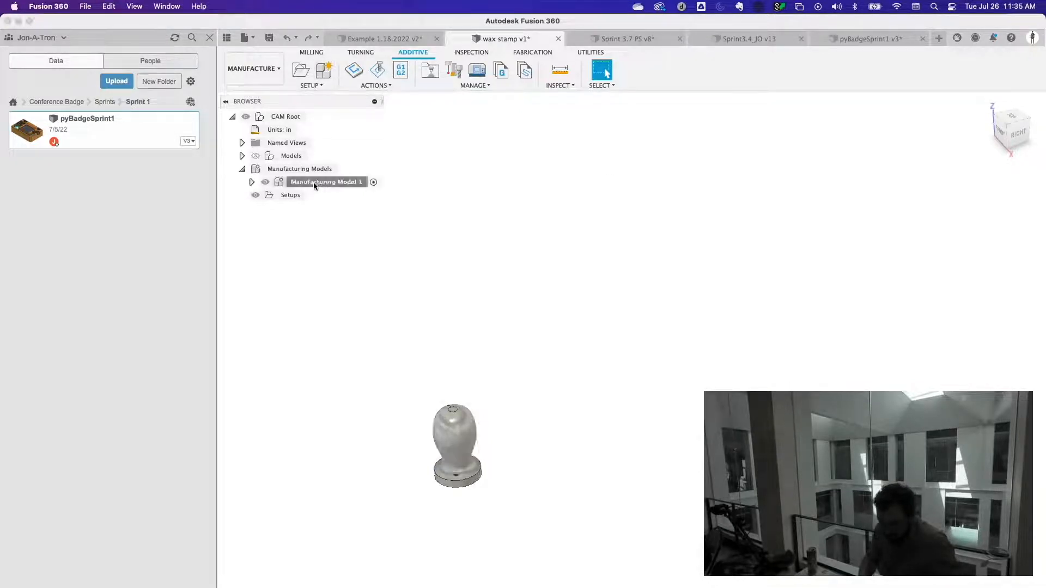
# - Open the wax stamp's manufacturing model for editing, and undo back to before the model was created
pyautogui.rightClick(313, 183)
pyautogui.click(362, 193)
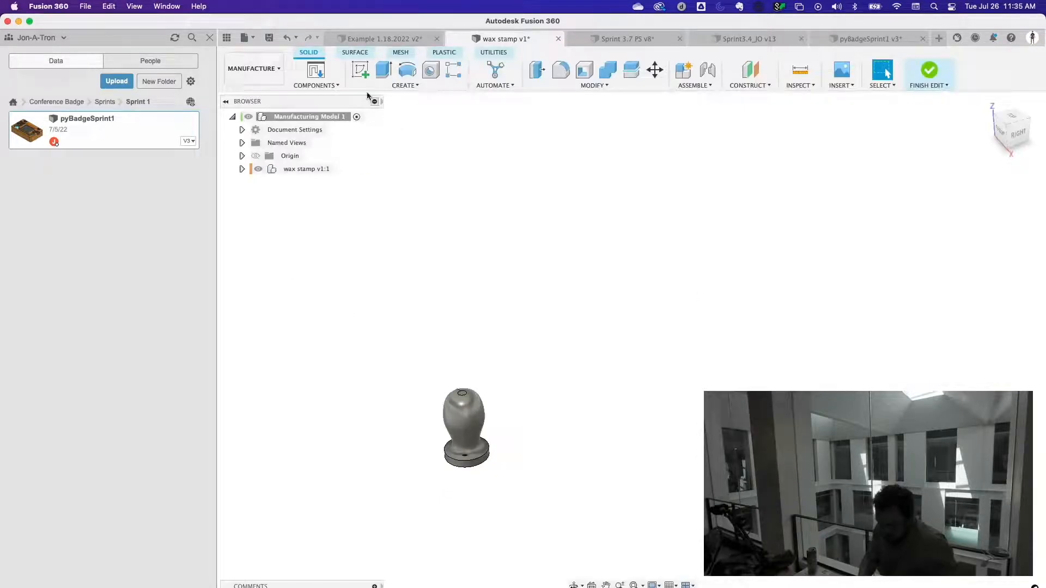
pyautogui.press('super+z')
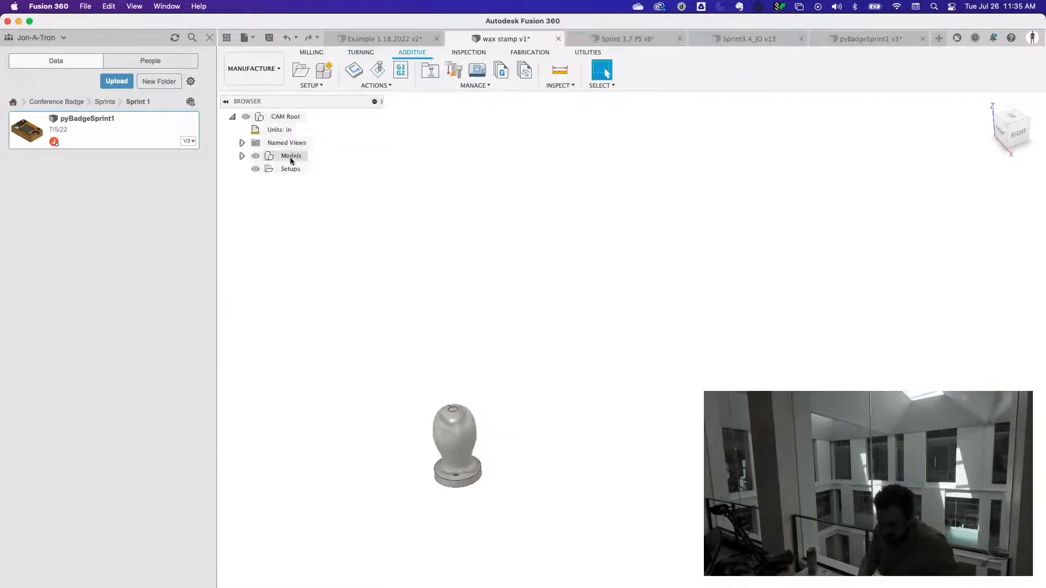
# - Create a manufacturing model of the wax stamp, and expand its contents to inspect the component it contains
pyautogui.click(324, 69)
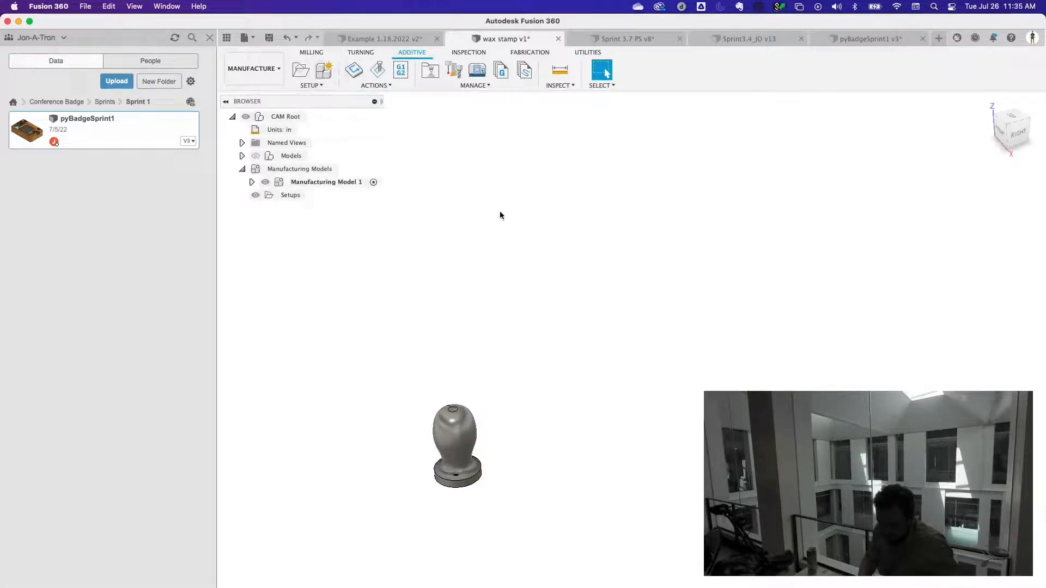
pyautogui.click(252, 181)
pyautogui.click(262, 195)
pyautogui.click(320, 221)
pyautogui.click(328, 182)
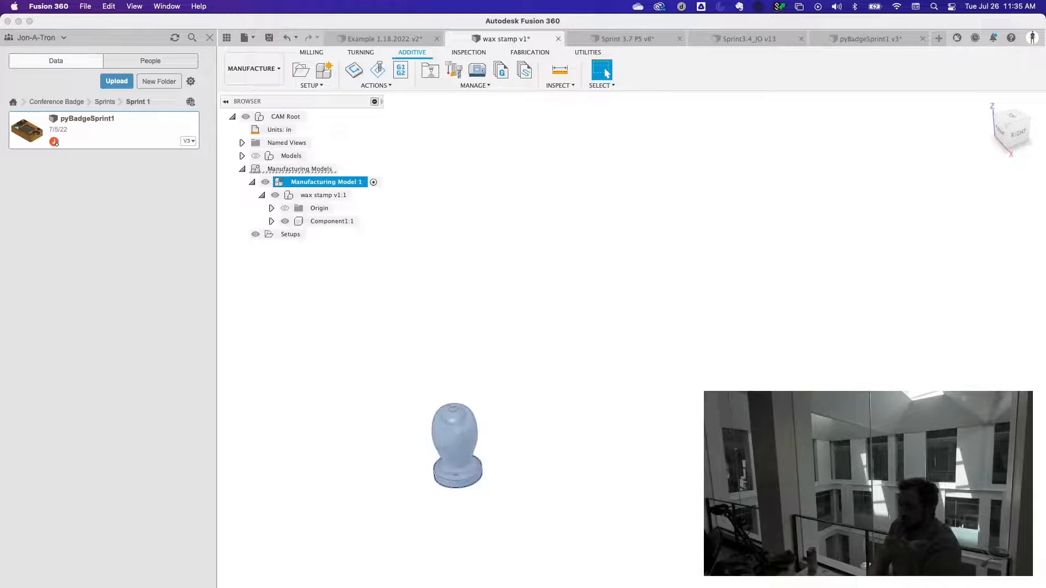
pyautogui.click(537, 292)
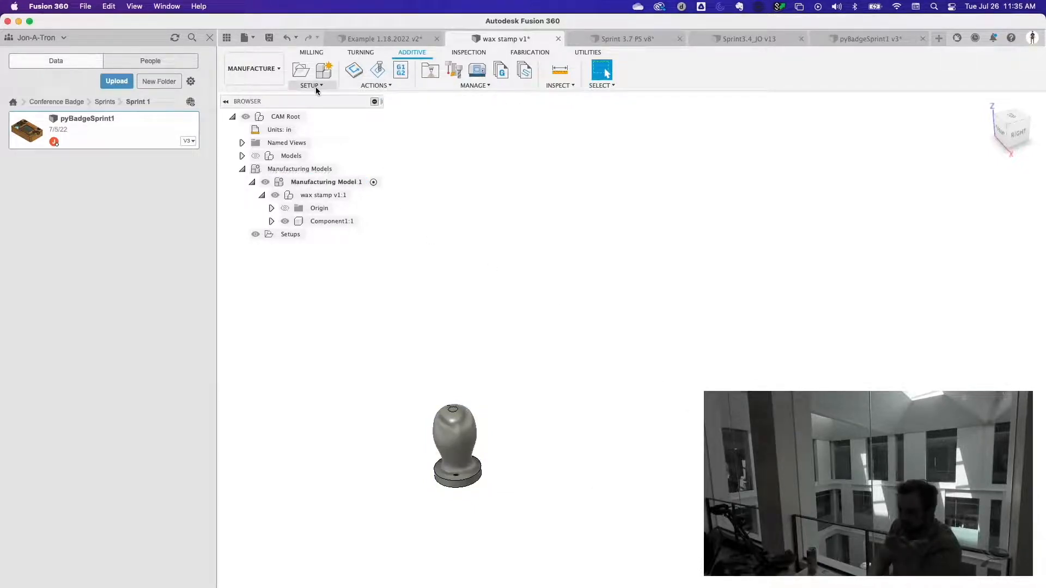
# - Create a second manufacturing model of the wax stamp and start an additive setup based on it
pyautogui.click(323, 70)
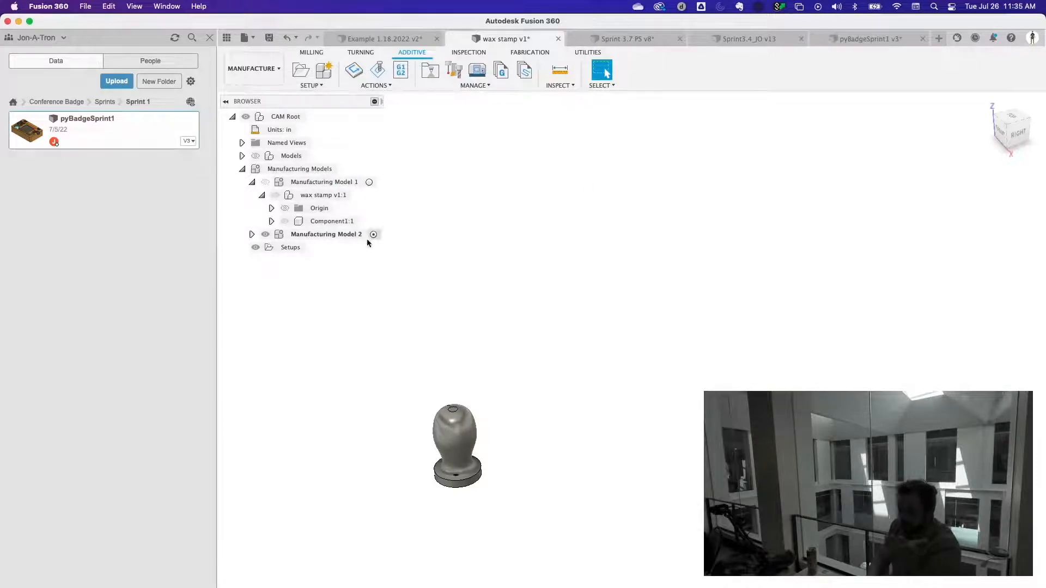
pyautogui.click(252, 234)
pyautogui.click(301, 69)
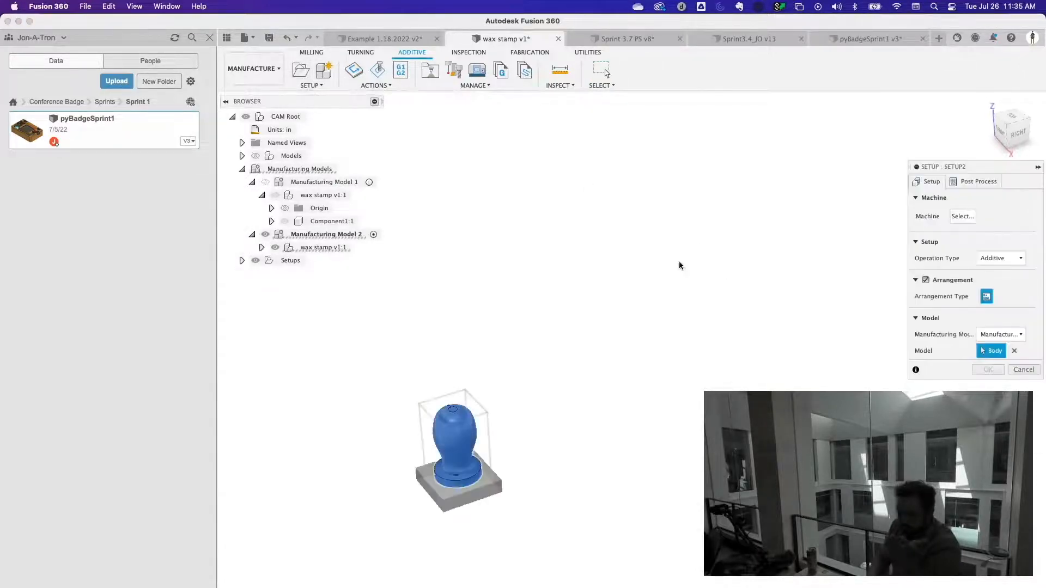
# - Assign the Fusion 360 library's Ultimaker S3 from the recent machines to the additive setup
pyautogui.click(955, 215)
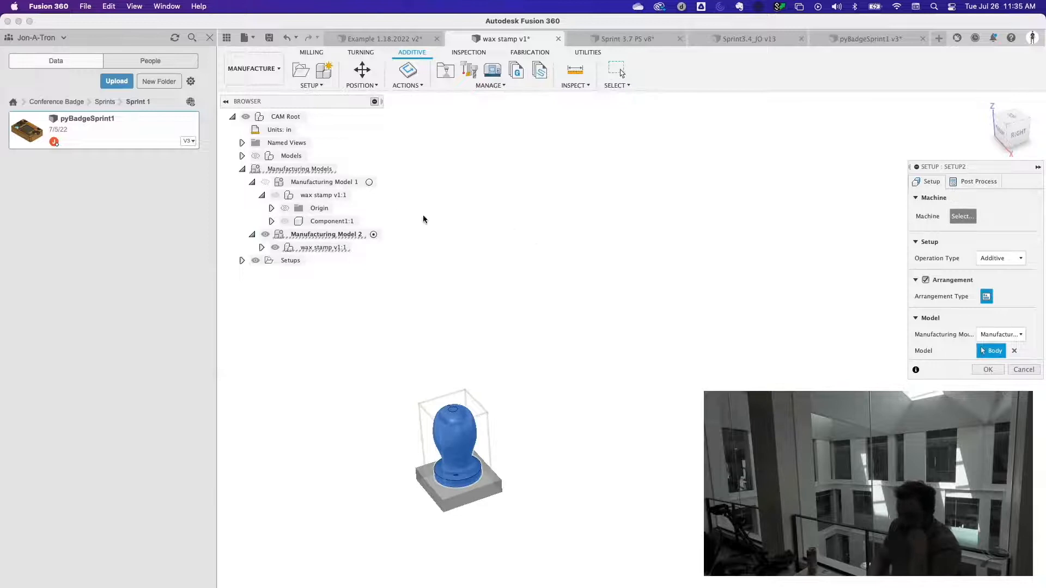
pyautogui.click(241, 151)
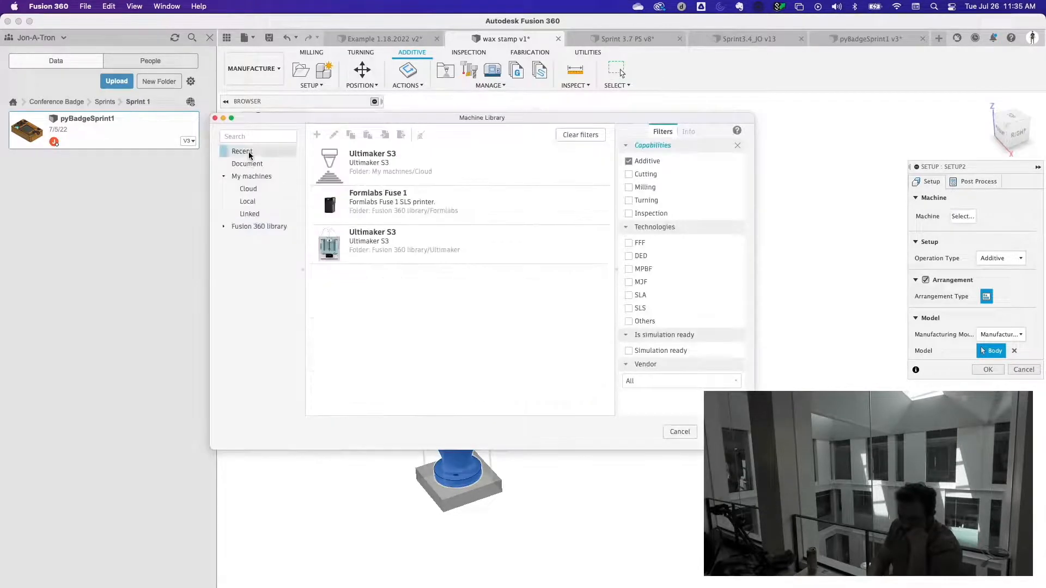
pyautogui.click(386, 245)
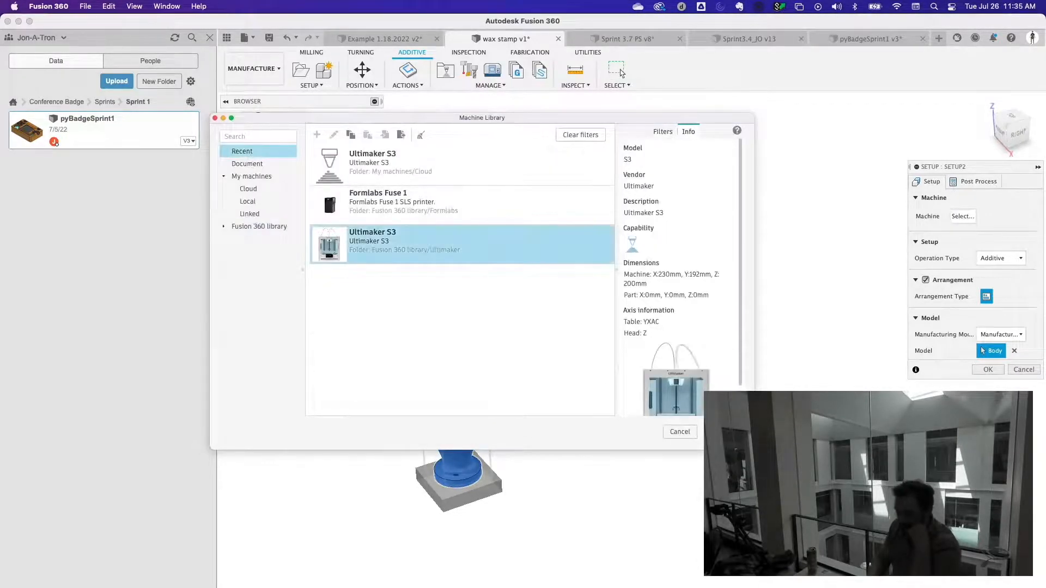
pyautogui.click(728, 431)
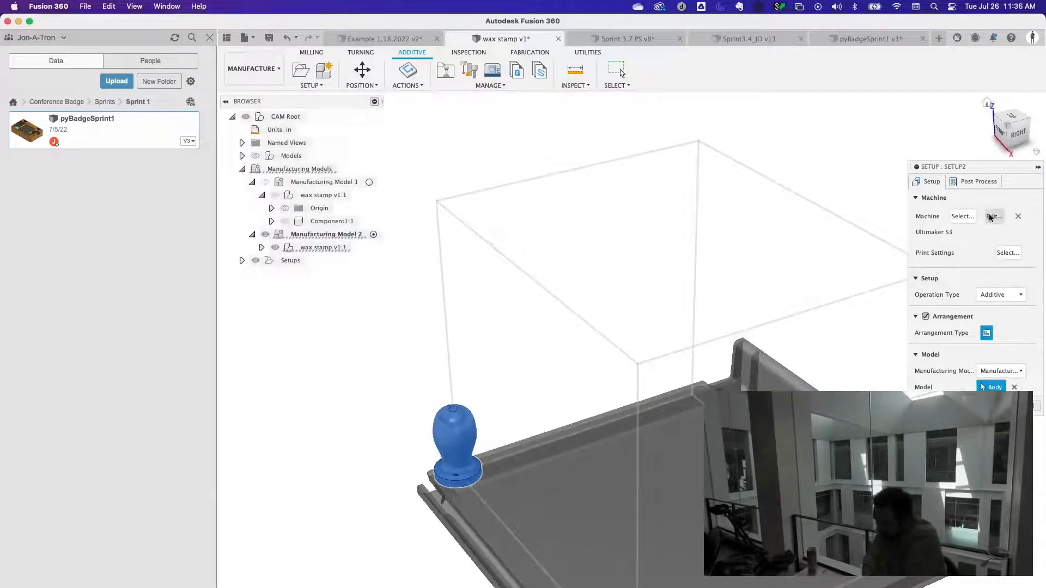
pyautogui.click(965, 221)
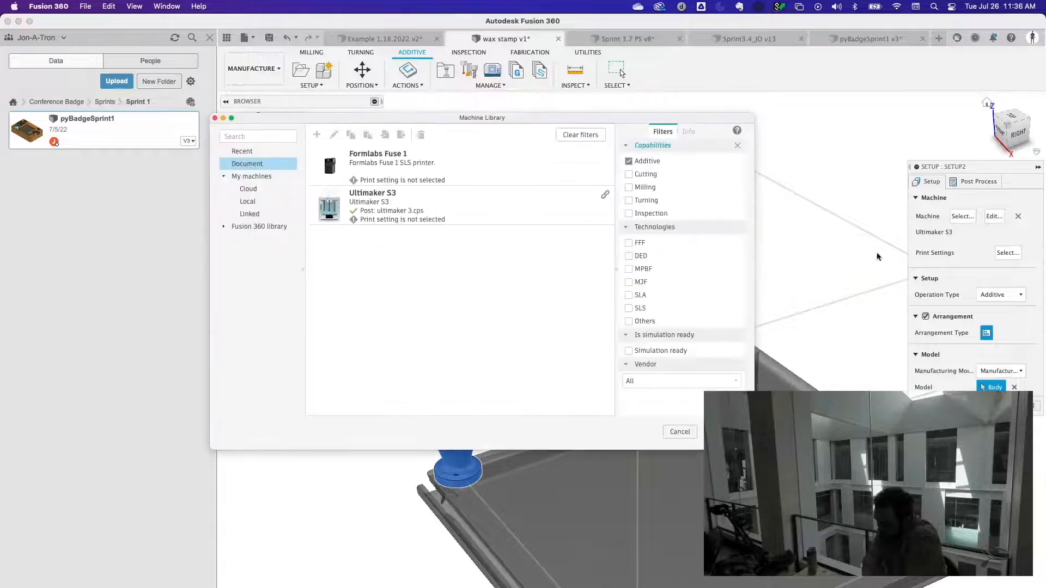
pyautogui.click(679, 432)
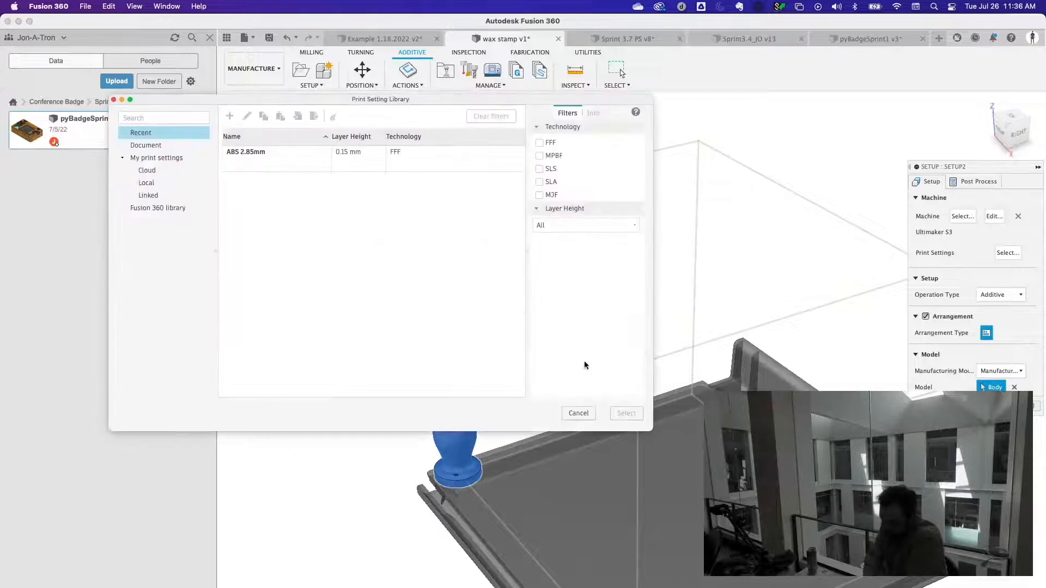
# - Use the recent ABS 2.85mm print setting for the Ultimaker S3 and complete the additive setup
pyautogui.click(263, 154)
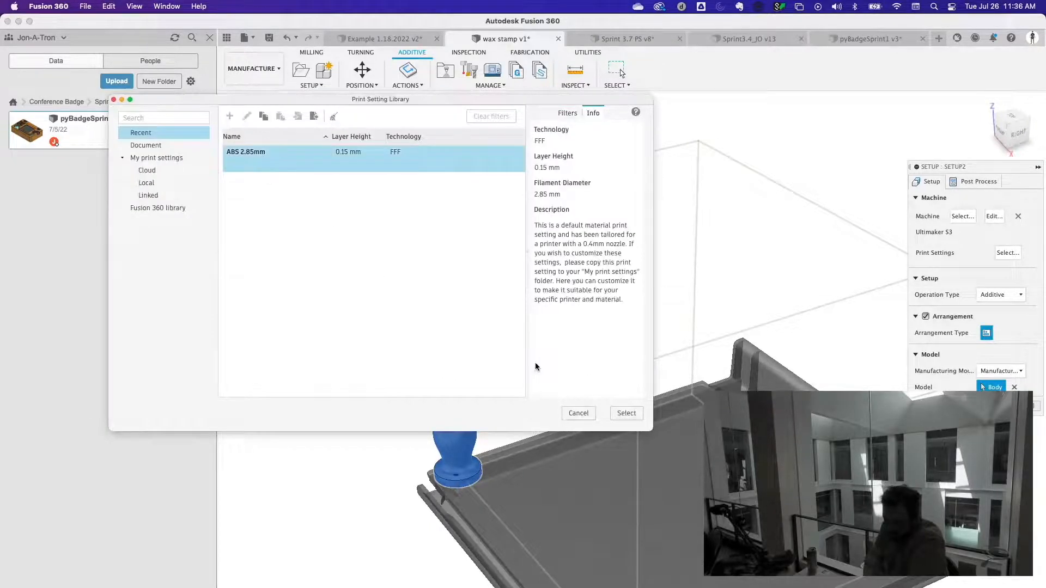
pyautogui.click(626, 413)
pyautogui.press('Return')
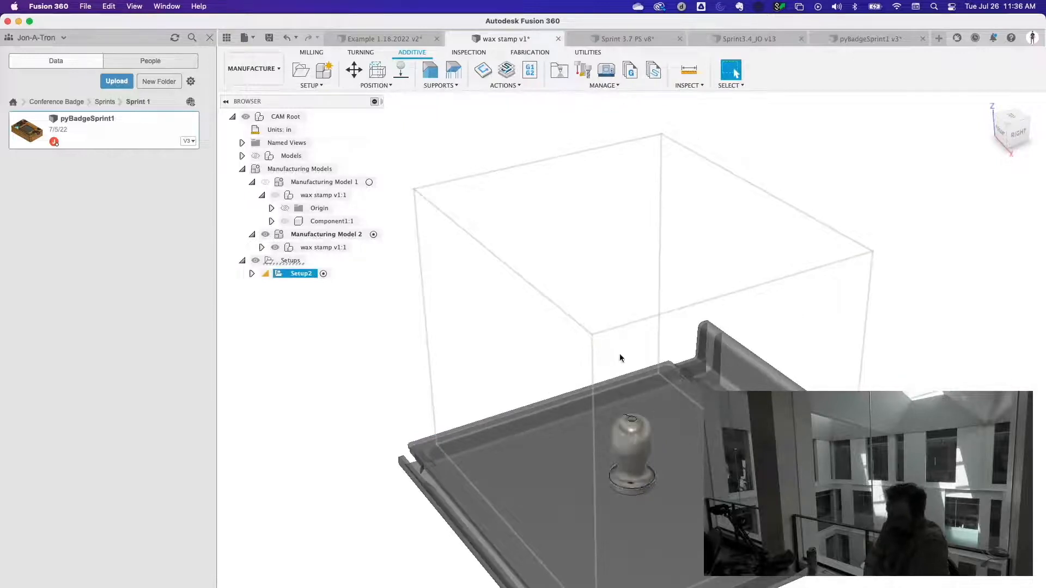
# - Turn the wax stamp upside down with Move Components, rotating it 180 degrees about the Y axis
pyautogui.click(381, 86)
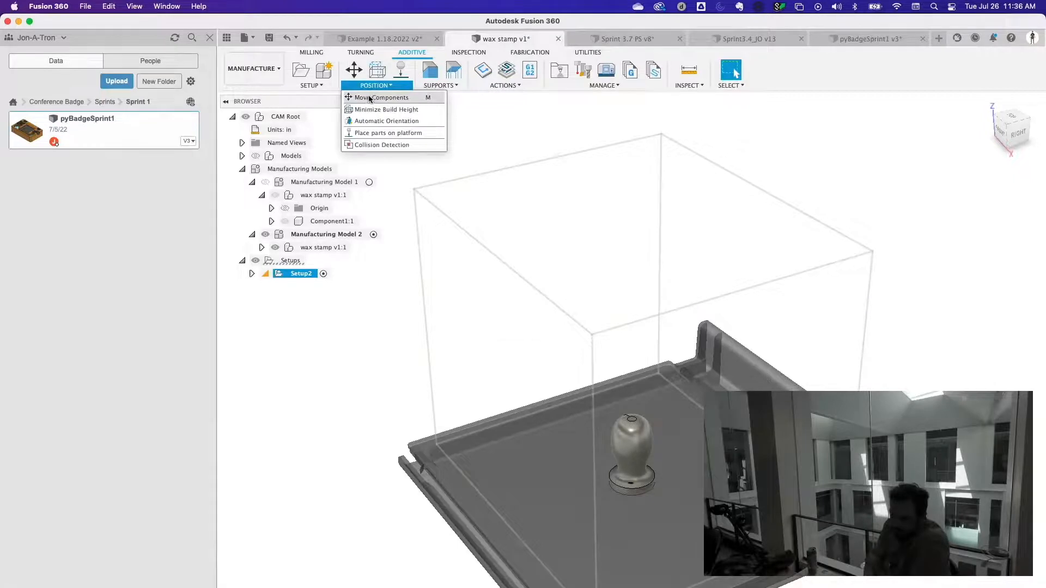
pyautogui.click(366, 99)
pyautogui.moveTo(662, 484); pyautogui.dragTo(603, 430)
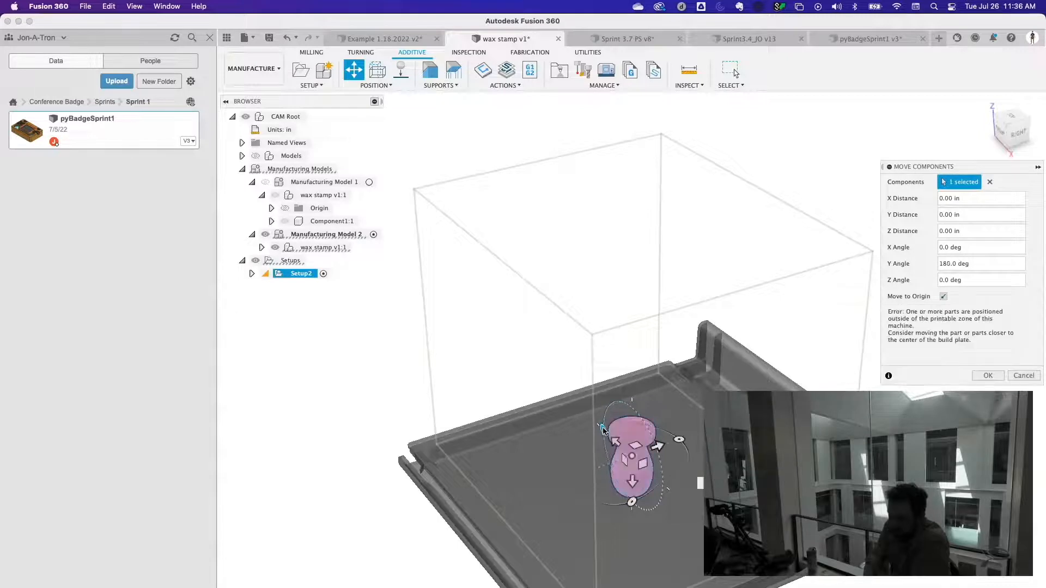
# - Offset the inverted stamp by -1.00 in along Z, and set its Z distance back to 0
pyautogui.moveTo(631, 481); pyautogui.dragTo(632, 457)
pyautogui.keyDown('shift'); pyautogui.moveTo(697, 337); pyautogui.dragTo(688, 312, button='middle'); pyautogui.keyUp('shift')
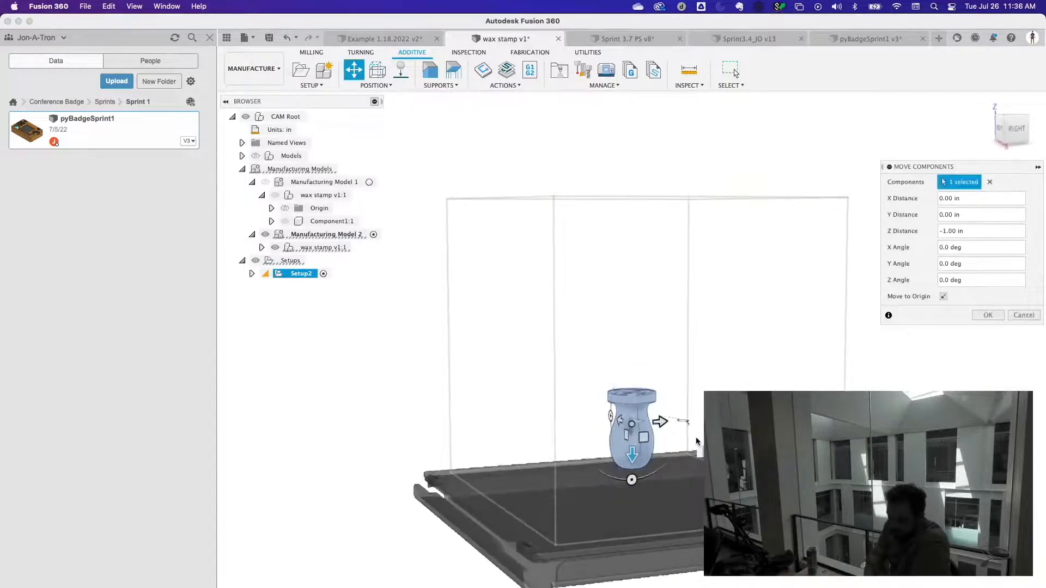
pyautogui.moveTo(696, 374)
pyautogui.keyDown('shift'); pyautogui.mouseDown(button='middle')
pyautogui.moveTo(700, 357)
pyautogui.moveTo(703, 374)
pyautogui.mouseUp(button='middle'); pyautogui.keyUp('shift')
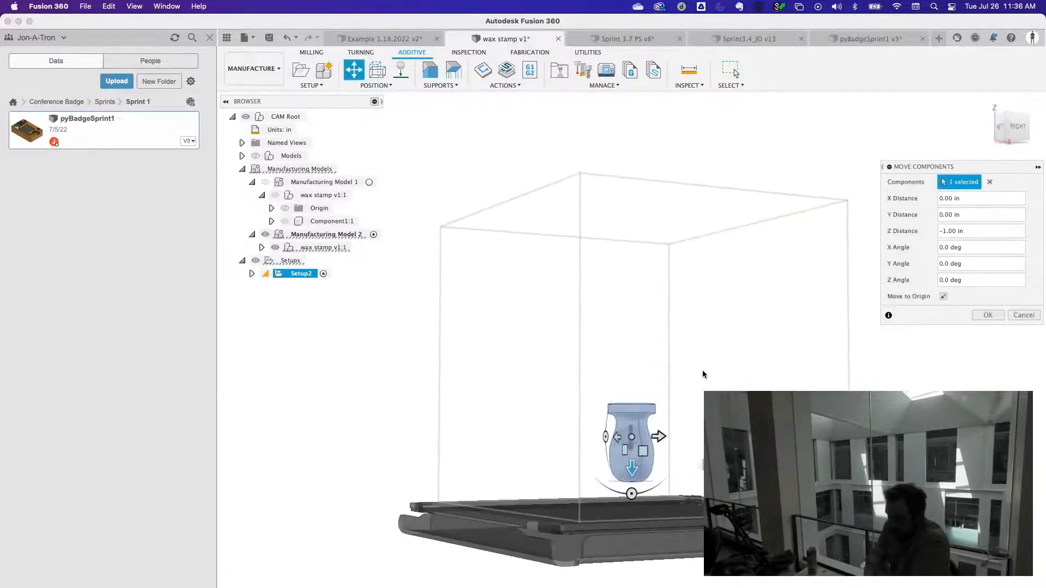
pyautogui.click(957, 232)
pyautogui.moveTo(956, 232); pyautogui.dragTo(901, 230)
pyautogui.write('0')
pyautogui.press('Tab')
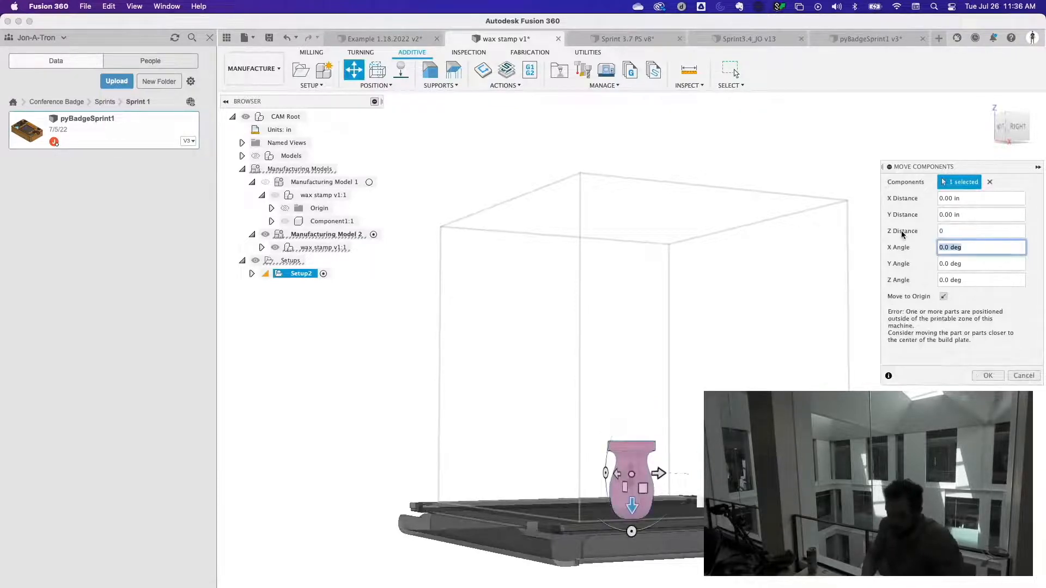
# - Move the inverted stamp by -0.50 in along Z, and place it on the platform with 0.00 in clearance
pyautogui.moveTo(630, 511)
pyautogui.mouseDown()
pyautogui.moveTo(631, 447)
pyautogui.moveTo(632, 490)
pyautogui.mouseUp()
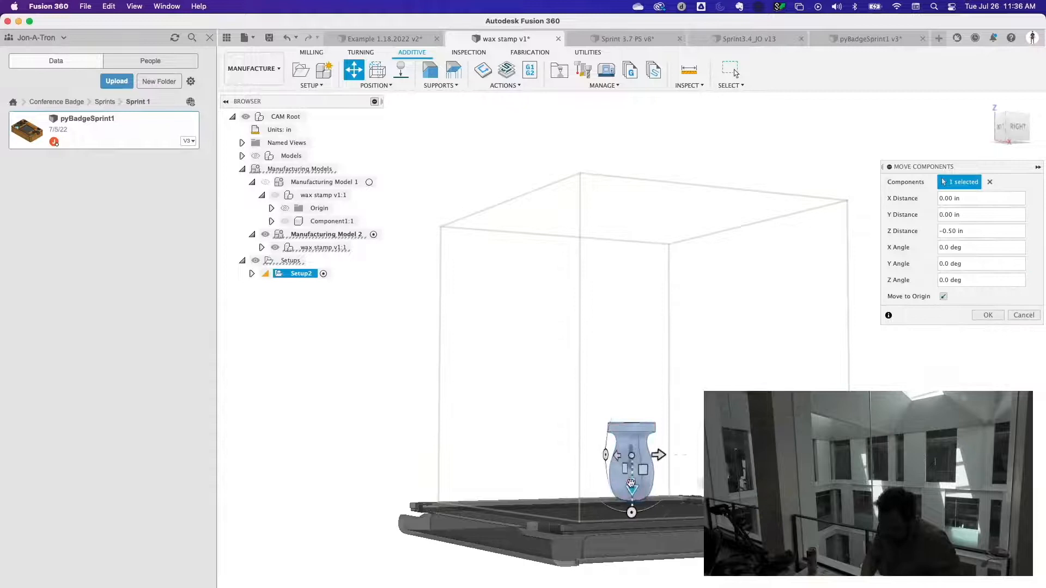
pyautogui.click(988, 316)
pyautogui.click(401, 70)
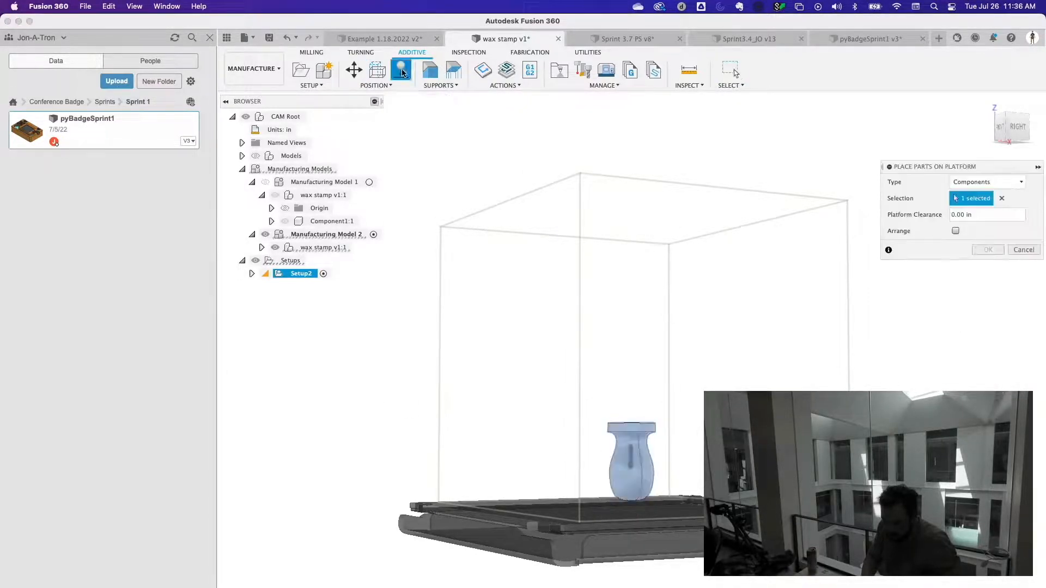
pyautogui.click(987, 249)
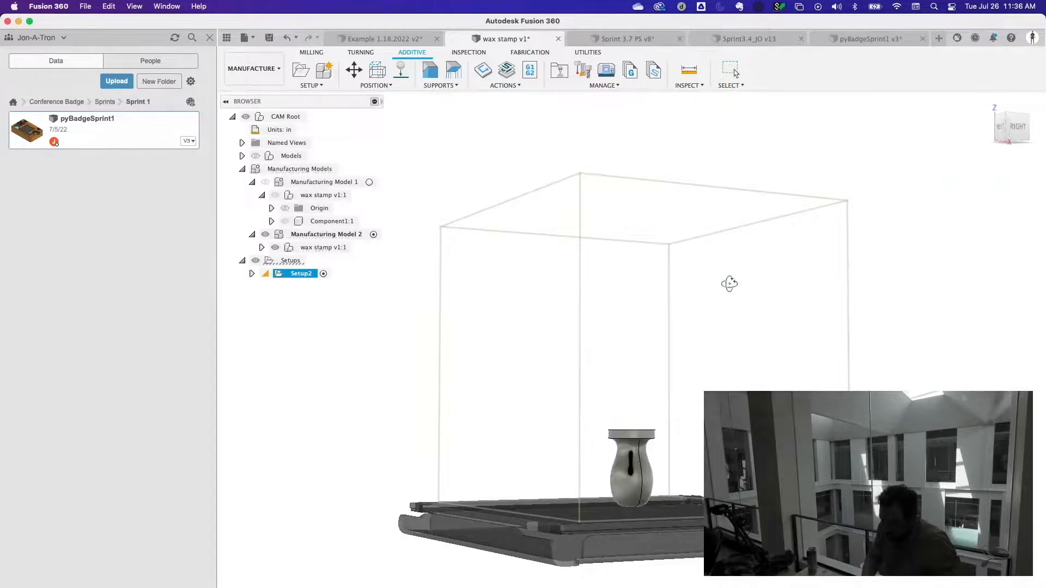
# - Add a solid volume support to the stamp's rounded handle face with a 40 degree support overhang angle
pyautogui.keyDown('shift'); pyautogui.moveTo(728, 282); pyautogui.dragTo(770, 316, button='middle'); pyautogui.keyUp('shift')
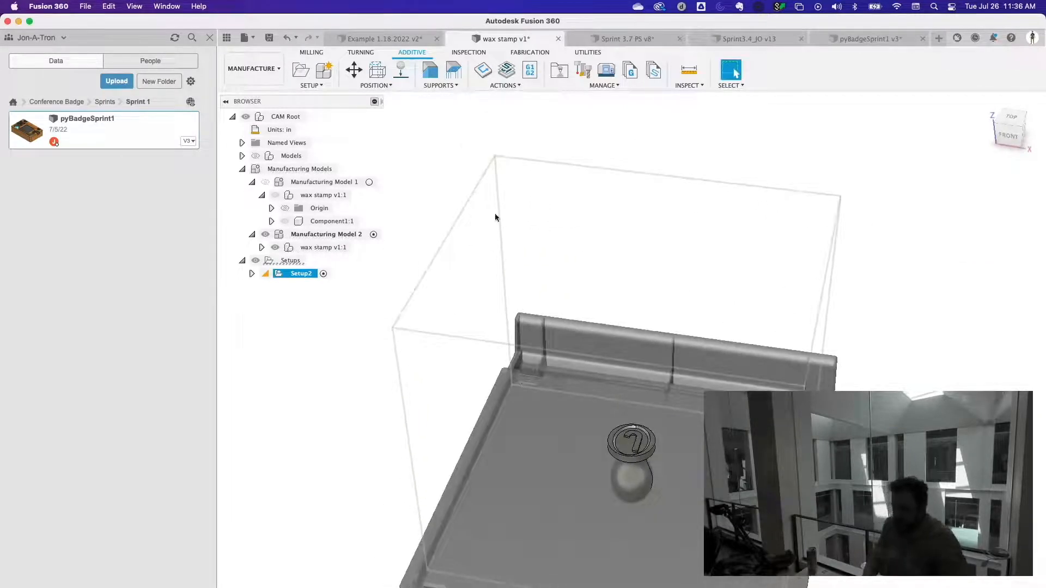
pyautogui.click(452, 87)
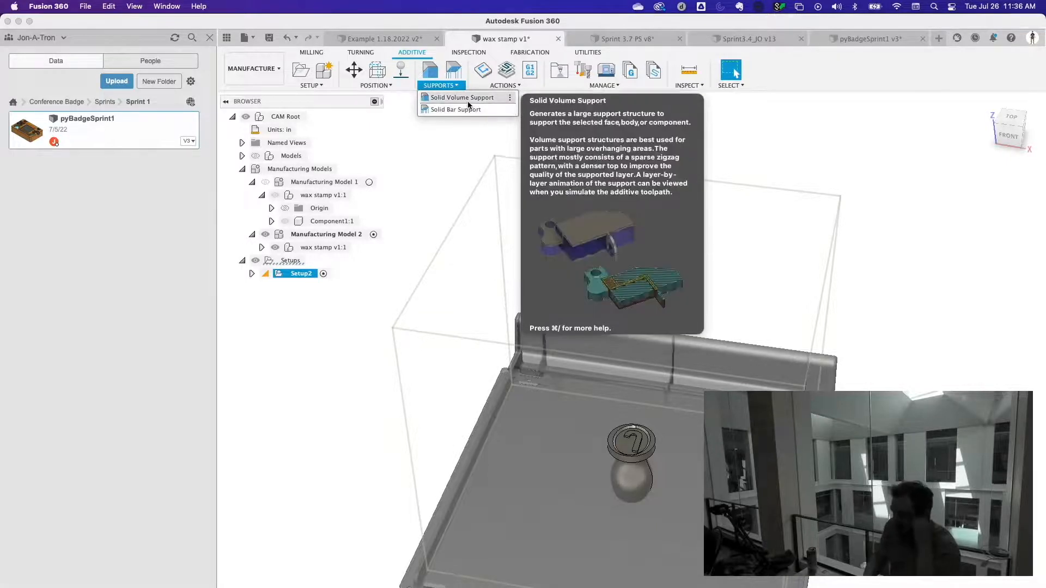
pyautogui.click(468, 105)
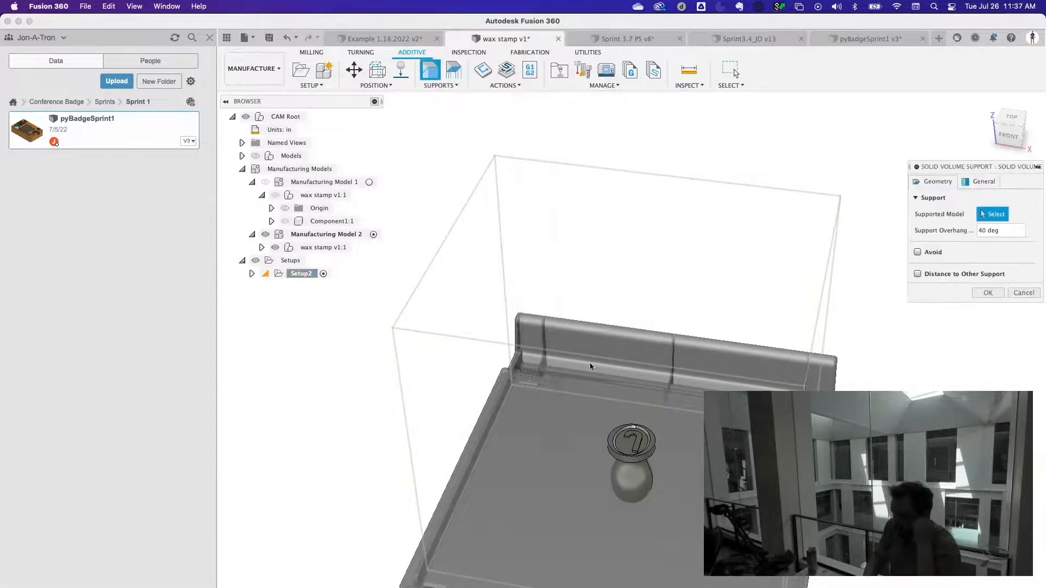
pyautogui.click(629, 475)
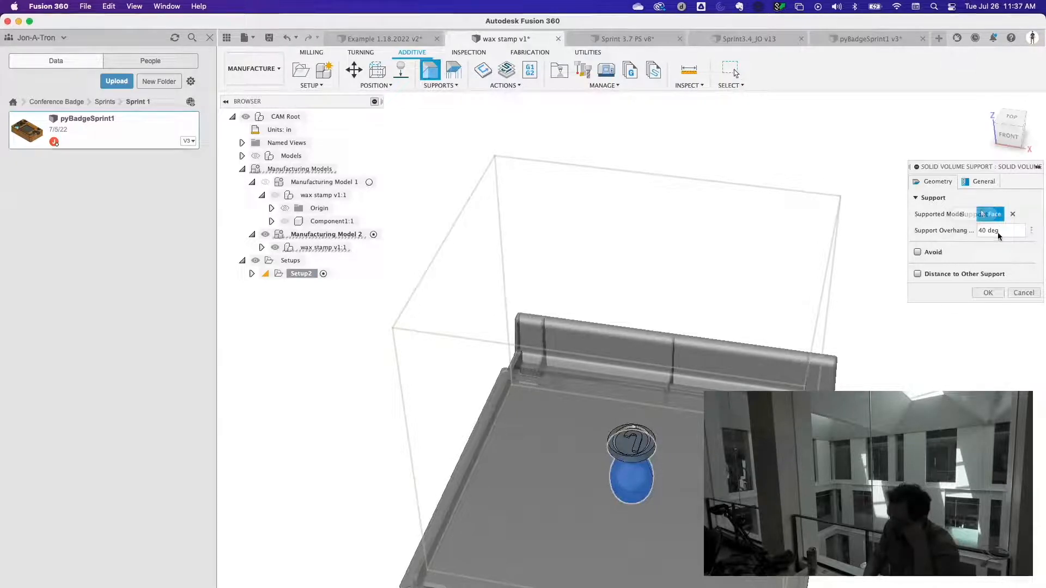
pyautogui.click(983, 182)
pyautogui.click(941, 181)
pyautogui.click(988, 293)
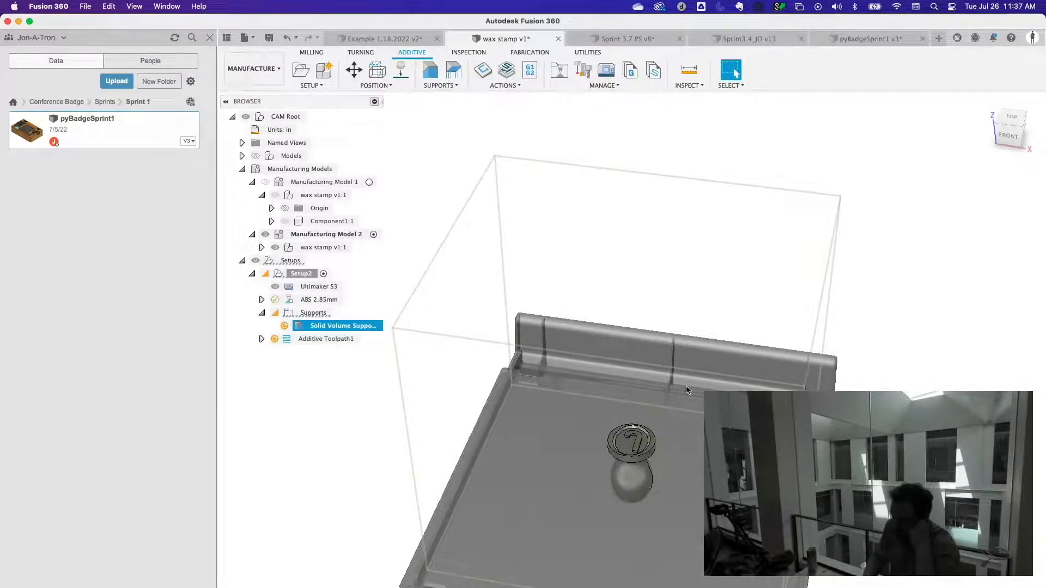
# - Try to simulate the additive toolpath with the solid volume support selected
pyautogui.keyDown('shift'); pyautogui.moveTo(686, 390); pyautogui.dragTo(635, 373, button='middle'); pyautogui.keyUp('shift')
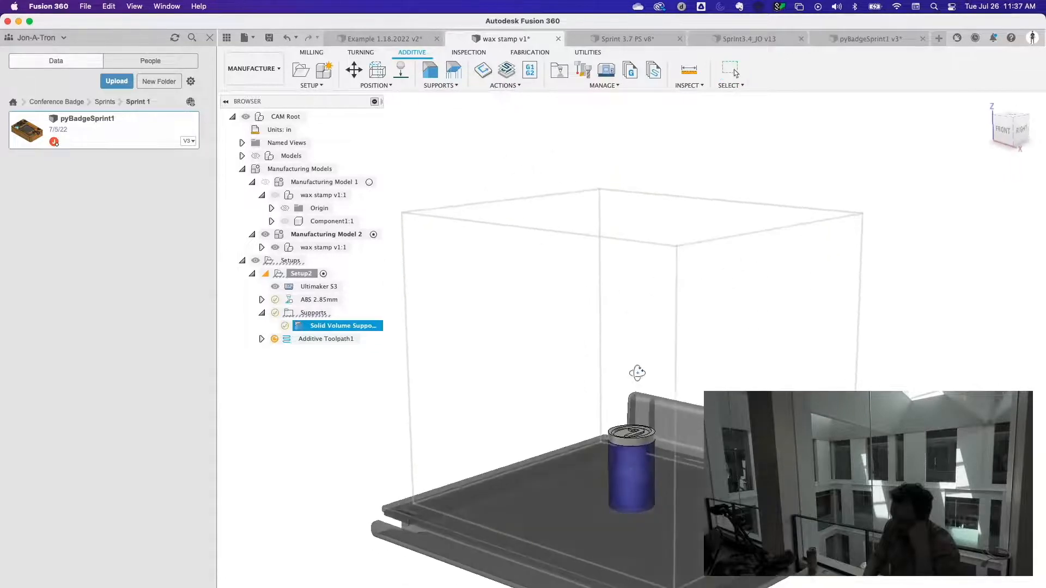
pyautogui.click(507, 69)
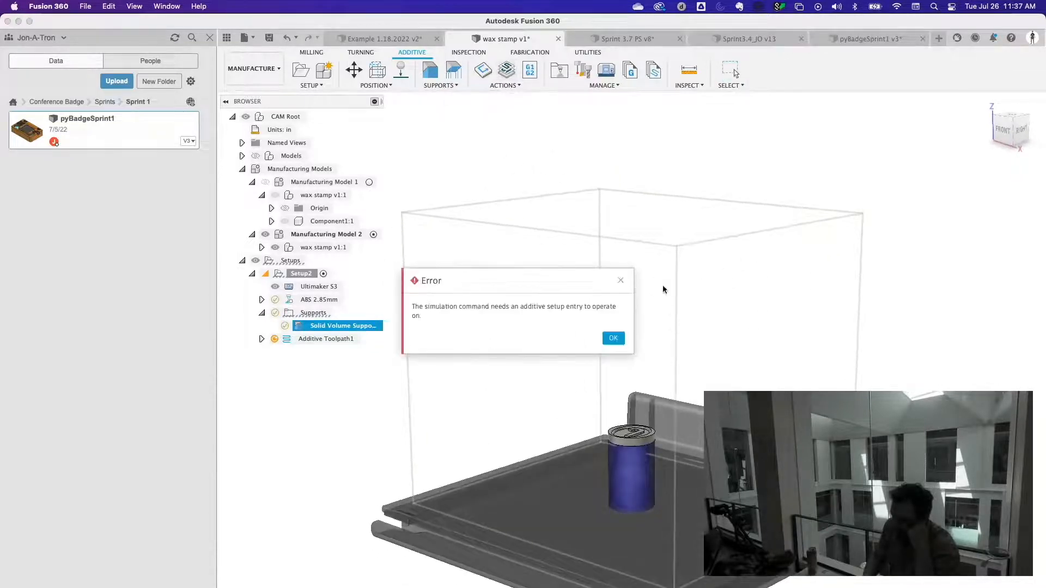
pyautogui.click(613, 338)
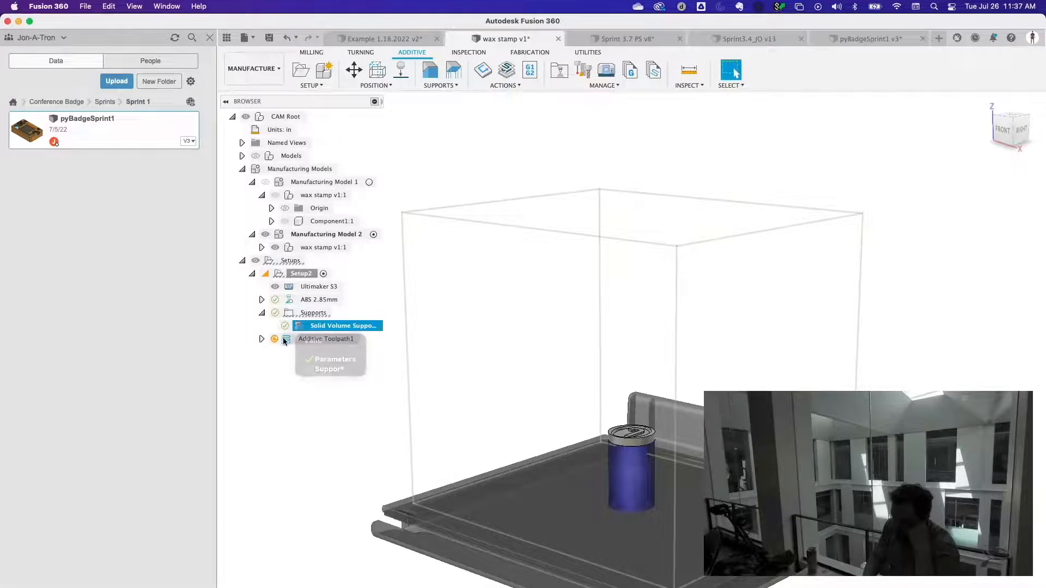
# - Expand Additive Toolpath1 in the setup and open the additive toolpath simulation for it
pyautogui.click(255, 343)
pyautogui.click(262, 339)
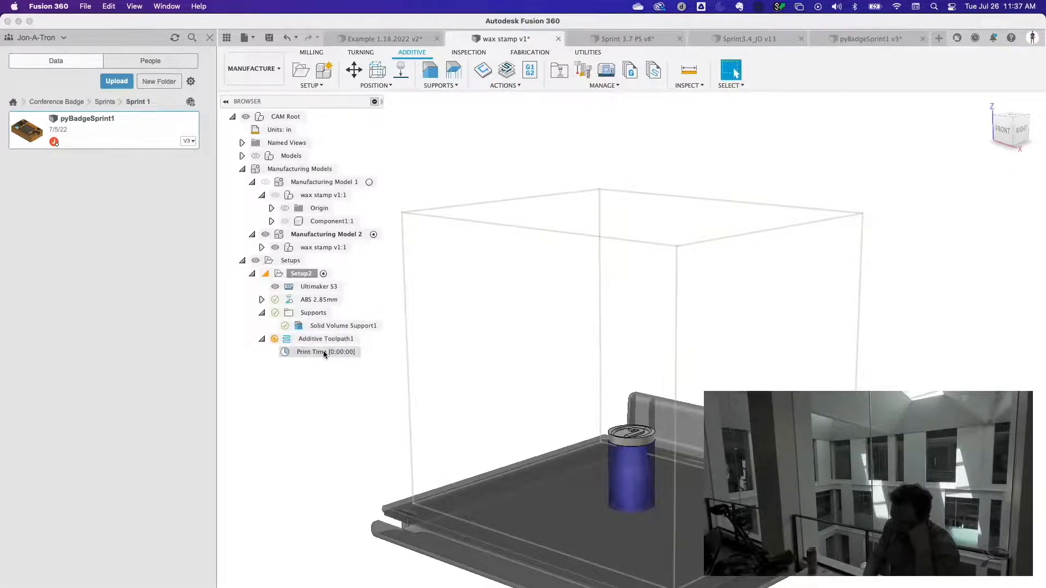
pyautogui.click(328, 339)
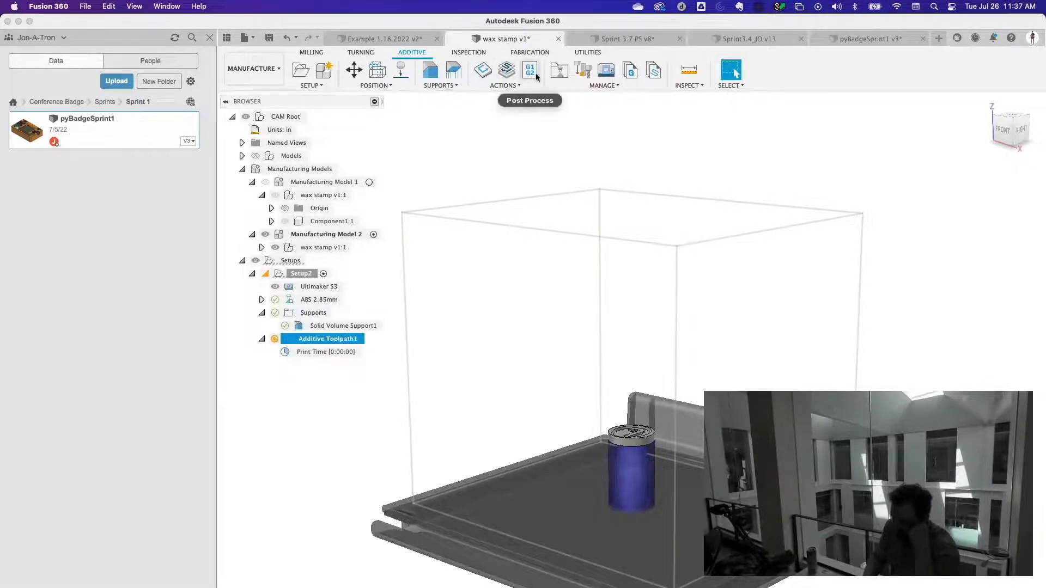
pyautogui.click(504, 86)
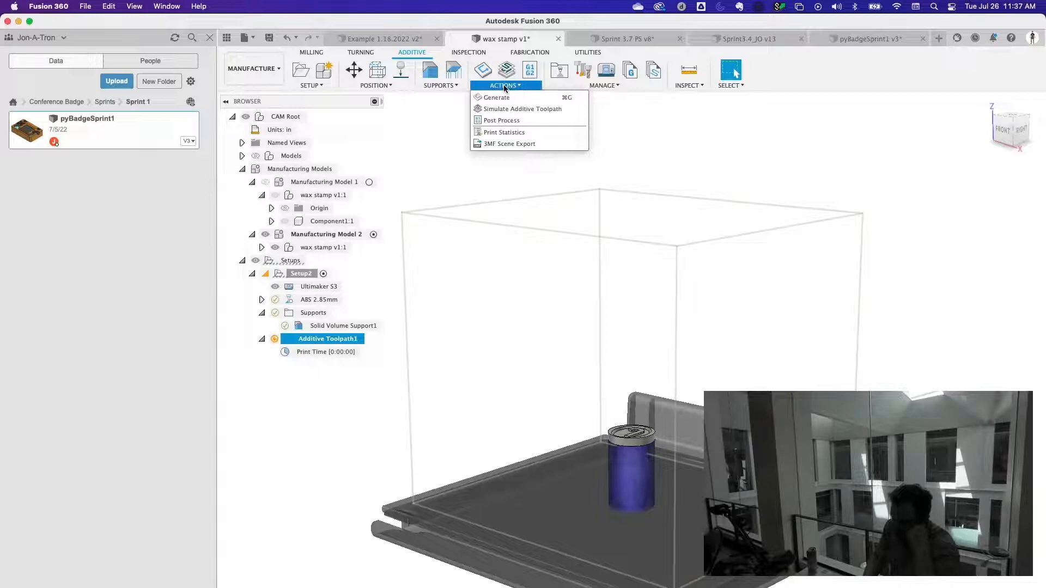
pyautogui.click(537, 109)
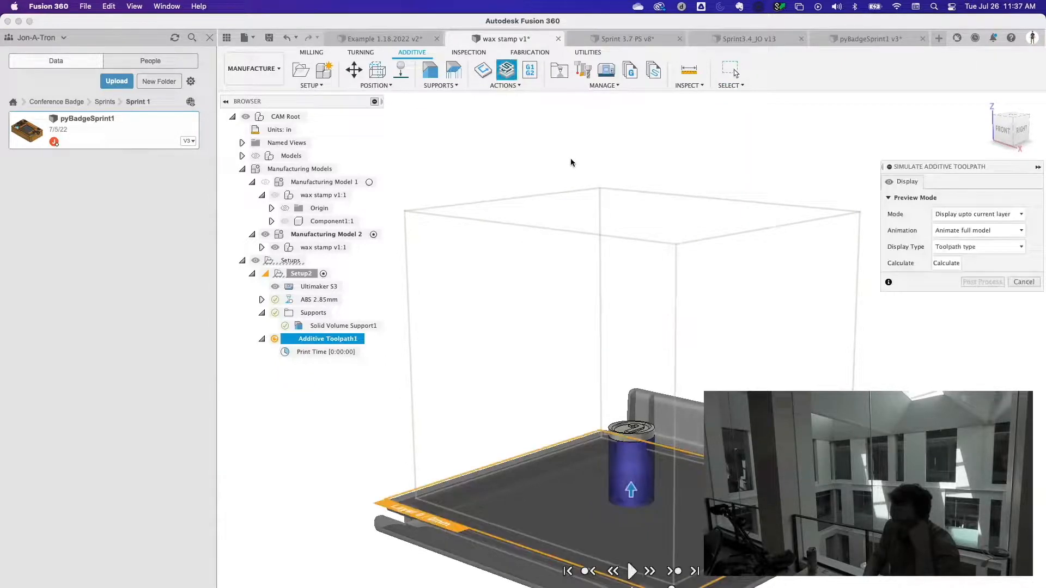
# - Try to play the layer simulation of Additive Toolpath1 without a calculated toolpath
pyautogui.click(631, 572)
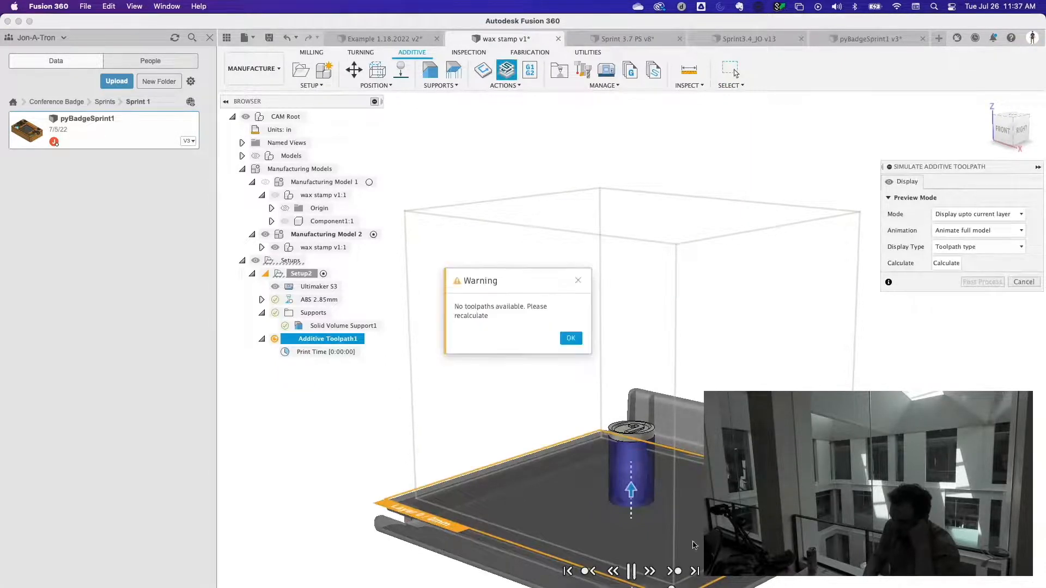
pyautogui.click(570, 338)
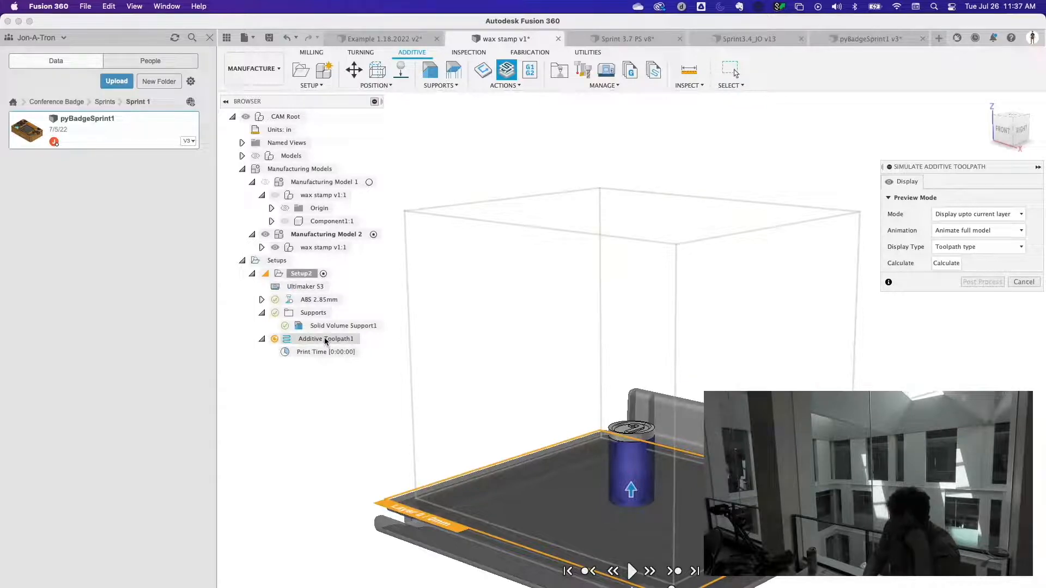
pyautogui.click(632, 571)
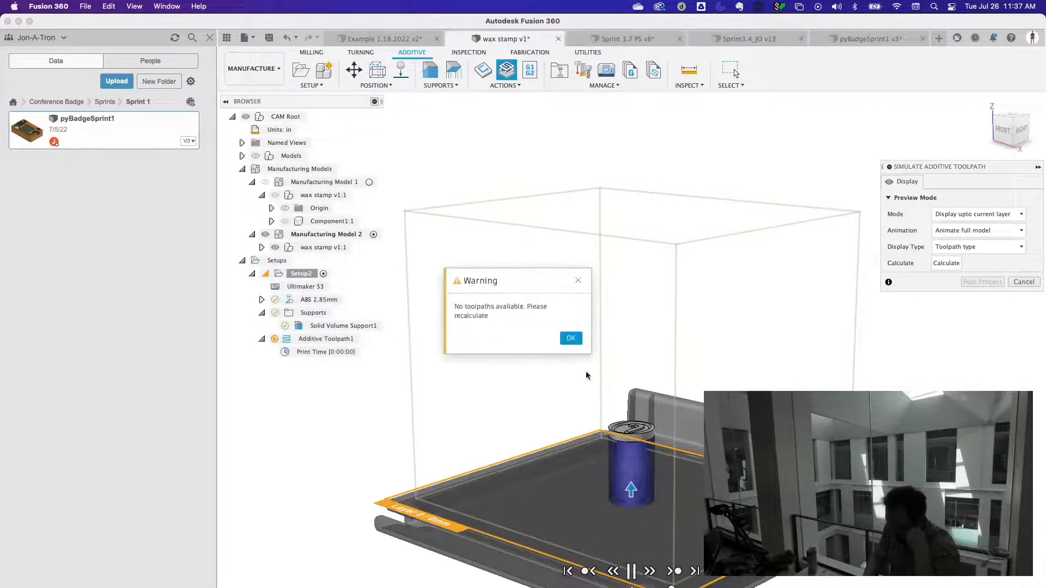
pyautogui.click(571, 338)
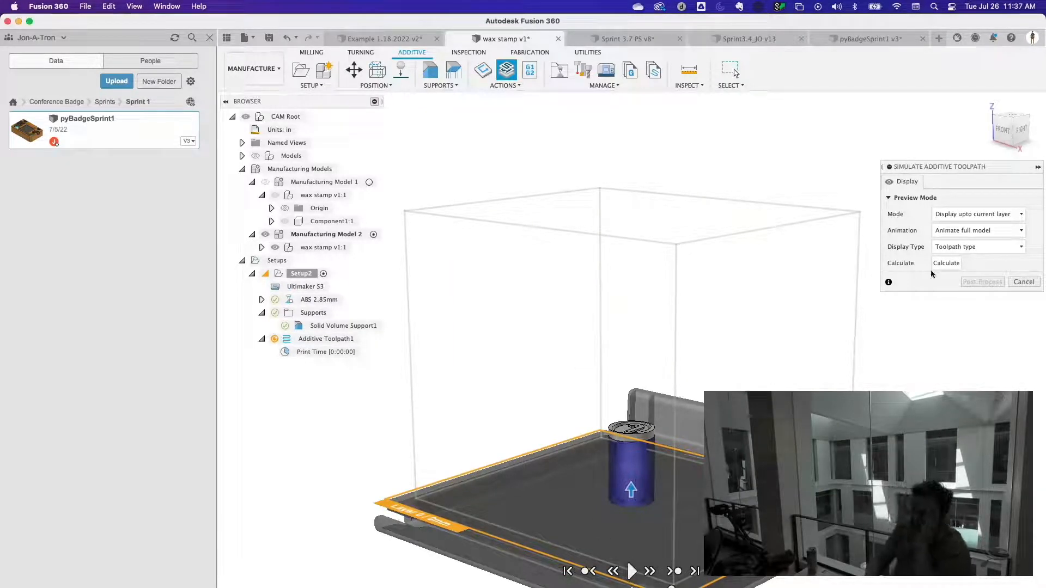
# - Calculate the additive toolpath for the stamp from within the toolpath simulation
pyautogui.click(947, 264)
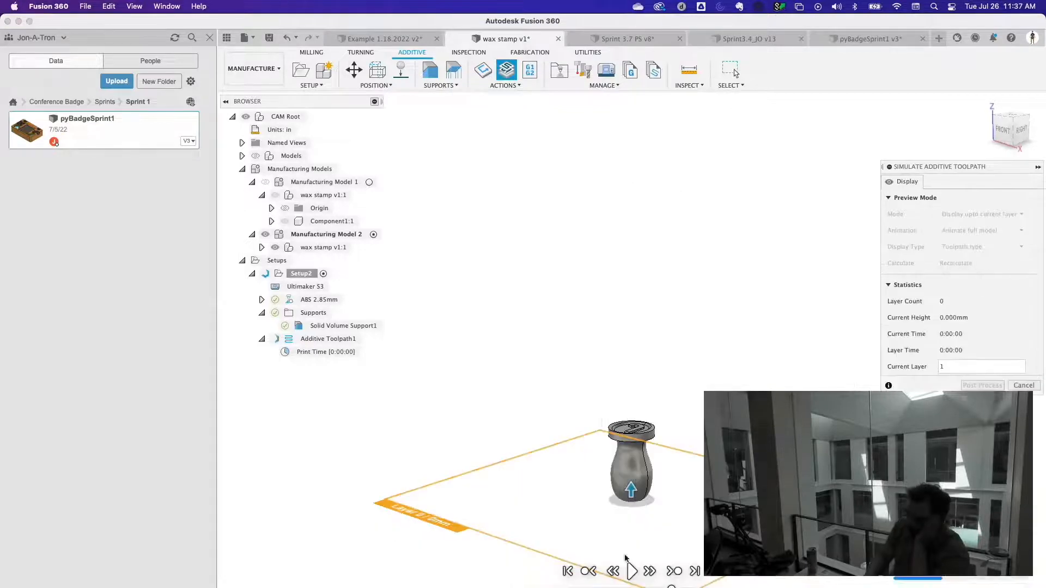
pyautogui.click(631, 570)
pyautogui.click(571, 342)
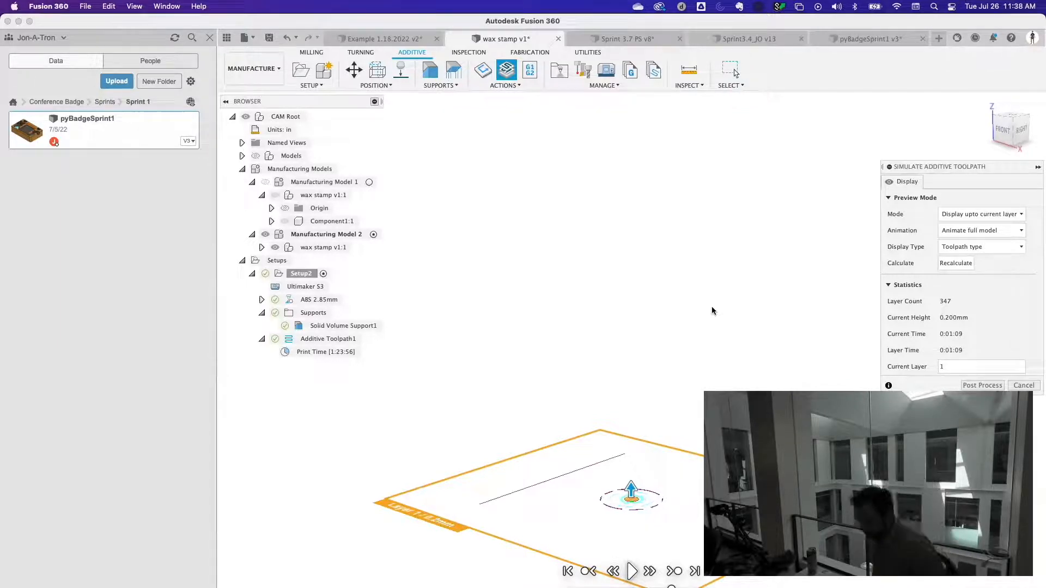
# - Play the full-model toolpath simulation, examine how the supports build around the stamp's rounded handle, and close the simulation
pyautogui.click(632, 572)
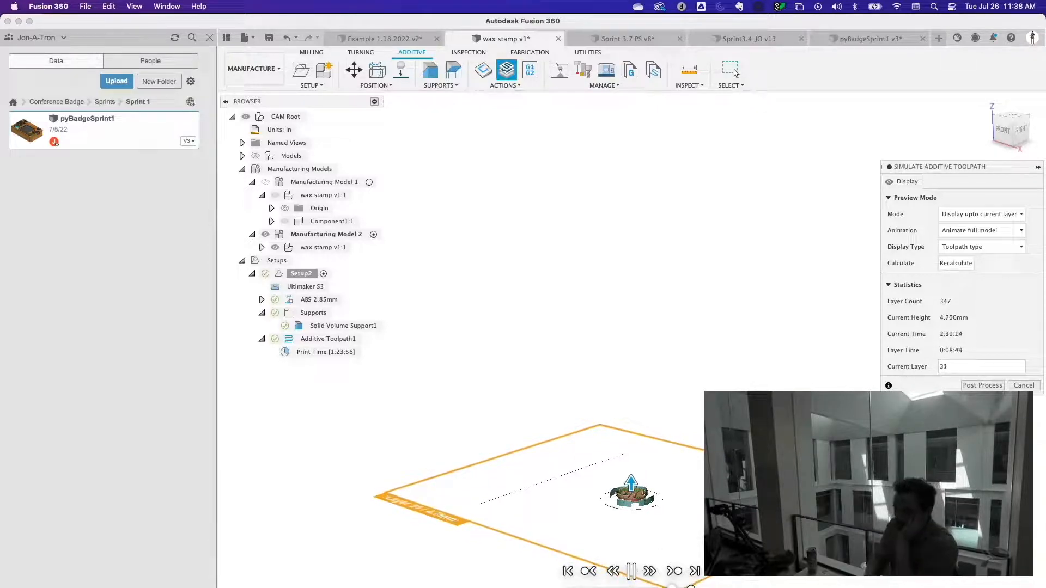
pyautogui.scroll(3, 673, 474)
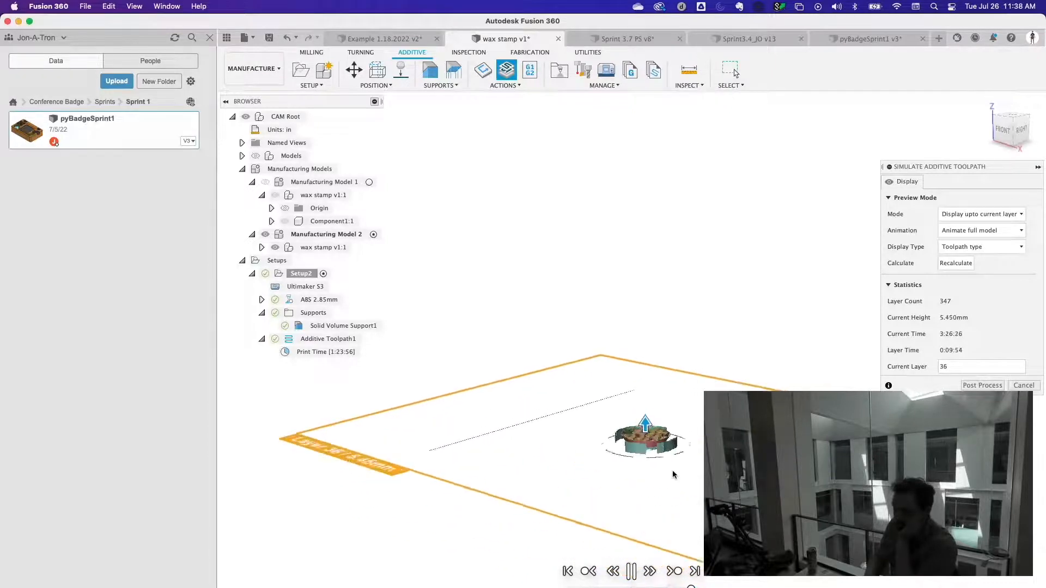
pyautogui.scroll(4, 672, 472)
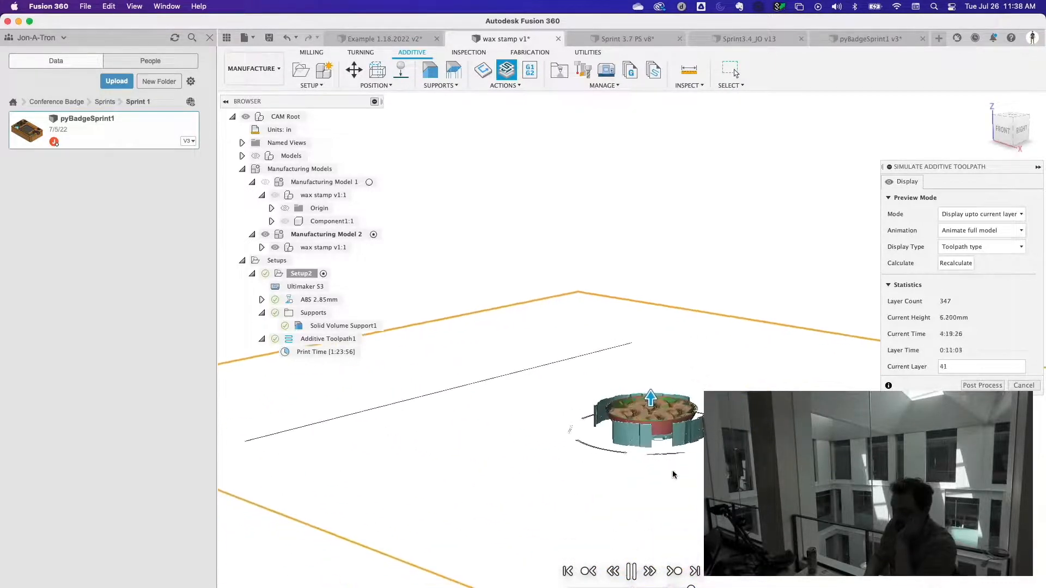
pyautogui.scroll(1, 673, 474)
pyautogui.keyDown('shift'); pyautogui.moveTo(654, 294); pyautogui.dragTo(750, 379, button='middle'); pyautogui.keyUp('shift')
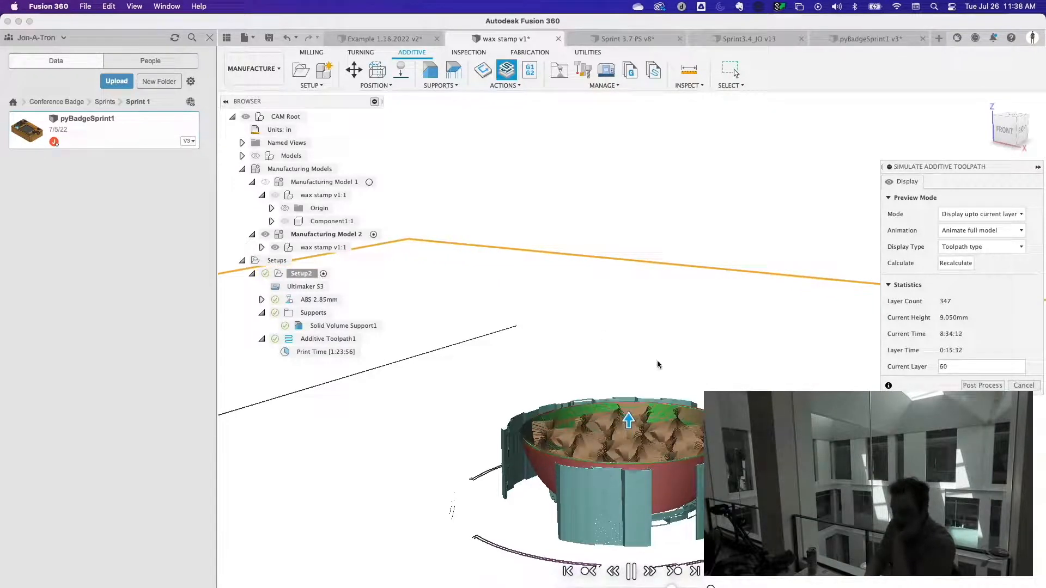
pyautogui.click(1023, 385)
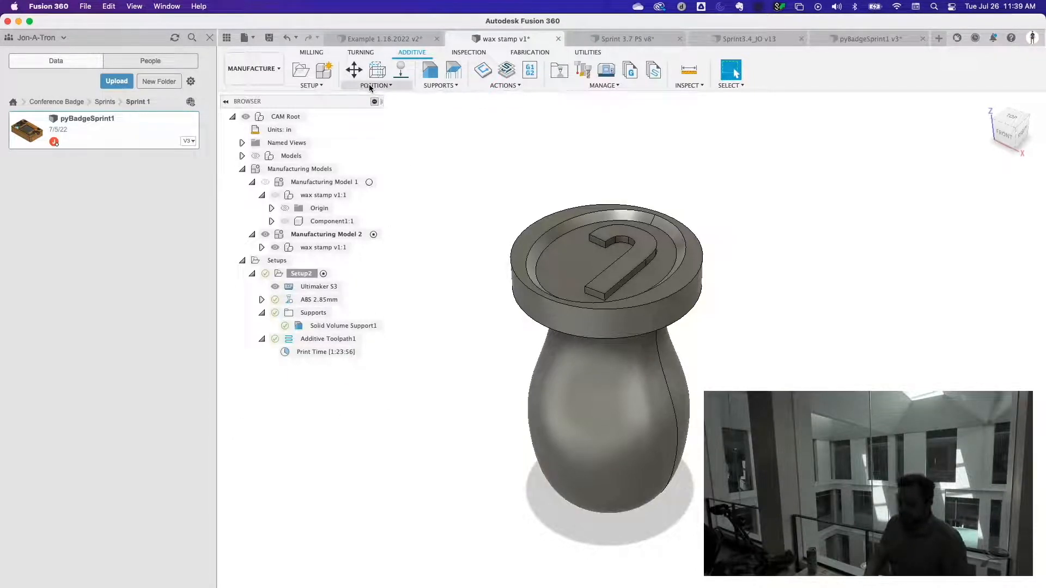
# - Switch to the Design workspace, show the stamp's lettered underside, and hide the data panel
pyautogui.click(254, 69)
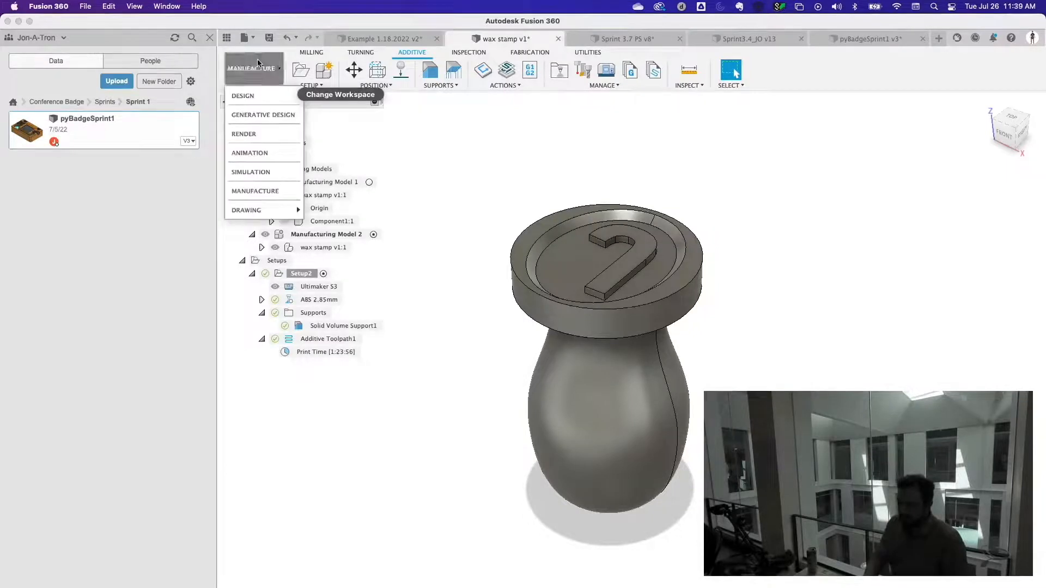
pyautogui.click(256, 92)
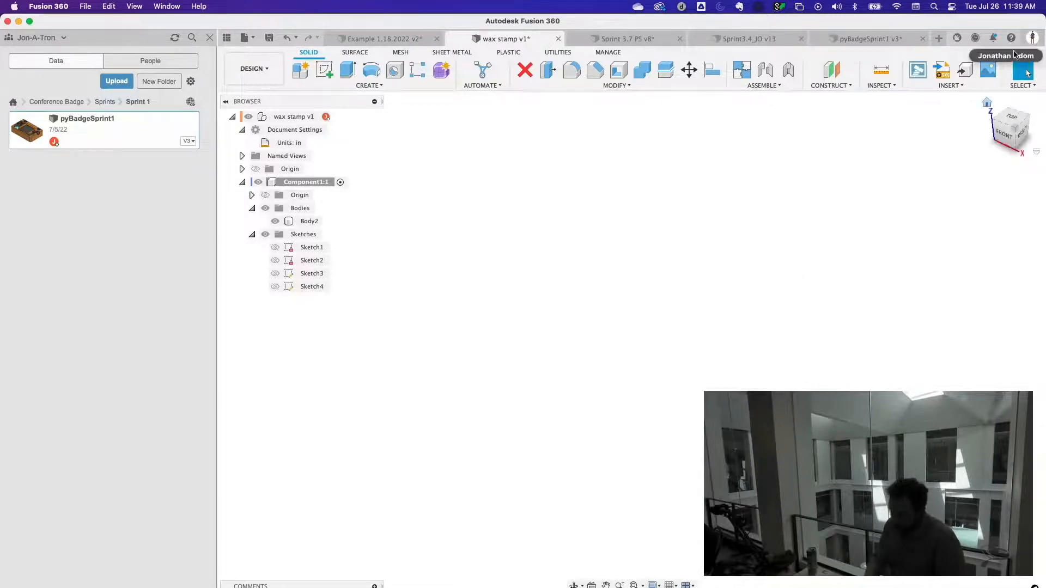
pyautogui.click(988, 103)
pyautogui.keyDown('shift'); pyautogui.moveTo(718, 251); pyautogui.dragTo(778, 140, button='middle'); pyautogui.keyUp('shift')
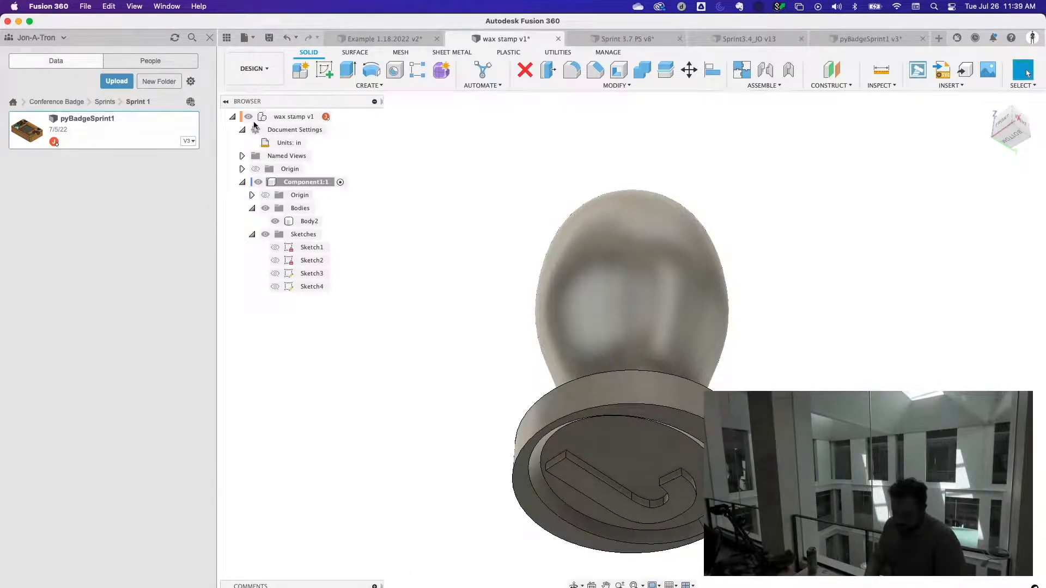
pyautogui.click(208, 38)
pyautogui.click(98, 286)
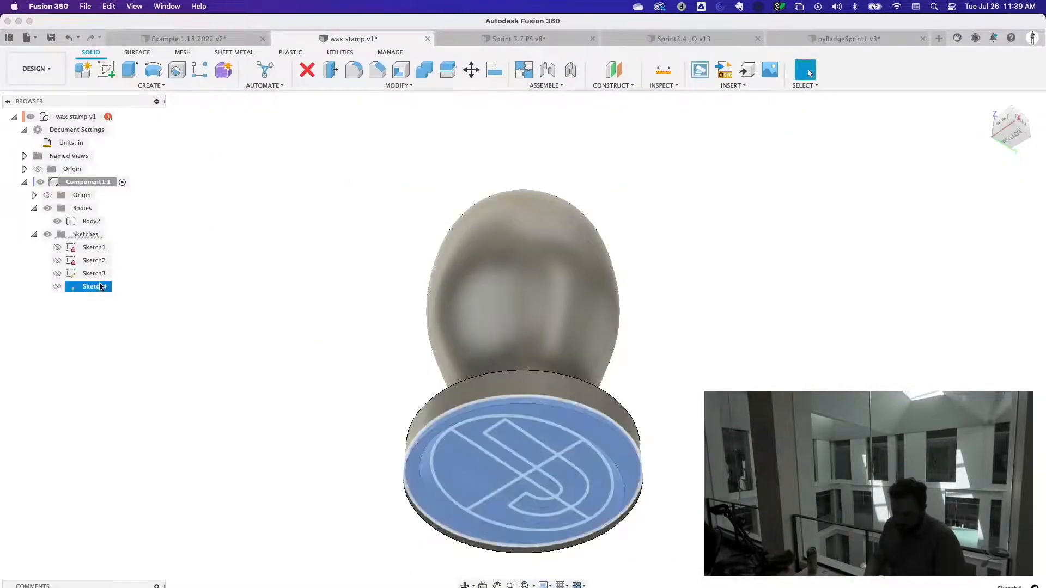
pyautogui.rightClick(100, 286)
pyautogui.click(150, 324)
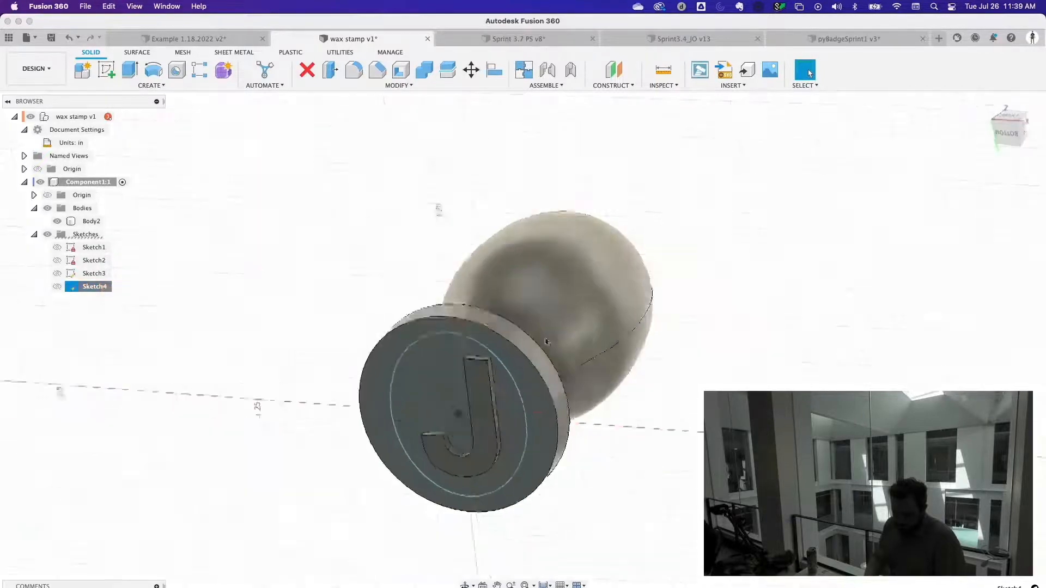
pyautogui.press('super+z')
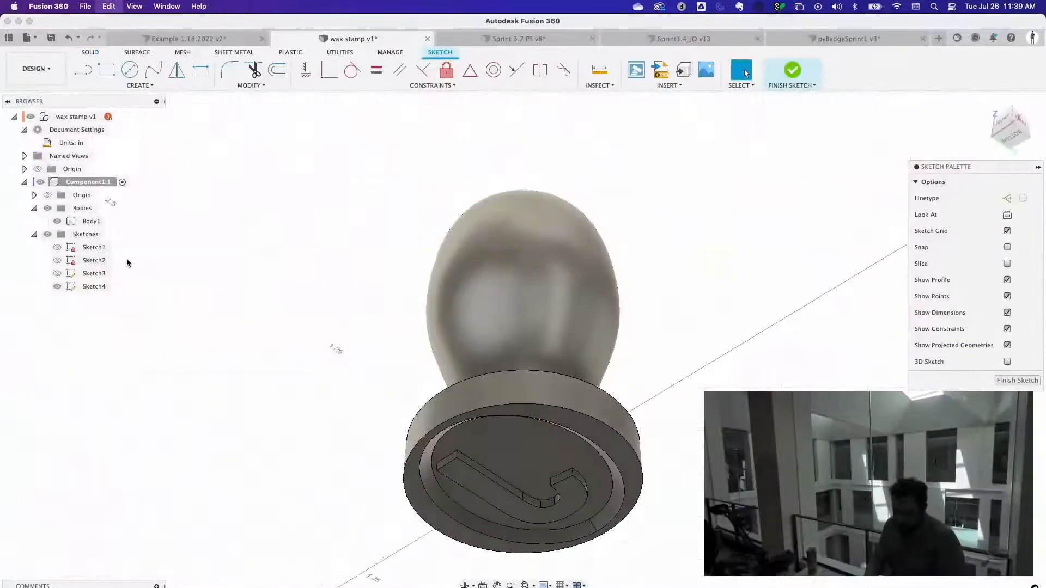
# - Edit Sketch3 to change the stamp's letter to S, centre it on the circular face, and finish the sketch
pyautogui.rightClick(96, 274)
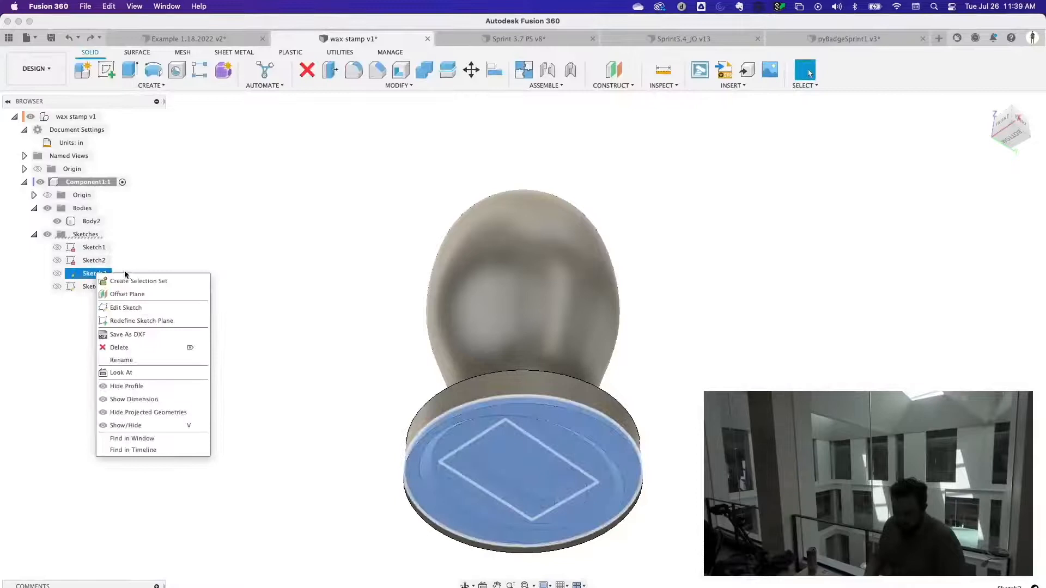
pyautogui.click(127, 307)
pyautogui.doubleClick(547, 335)
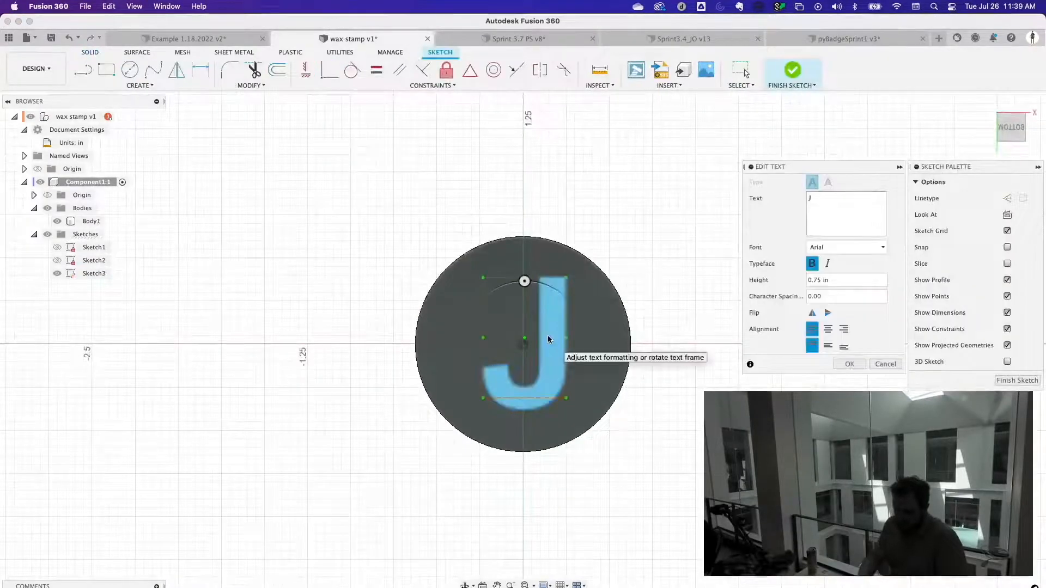
pyautogui.click(840, 212)
pyautogui.press('BackSpace')
pyautogui.write('S')
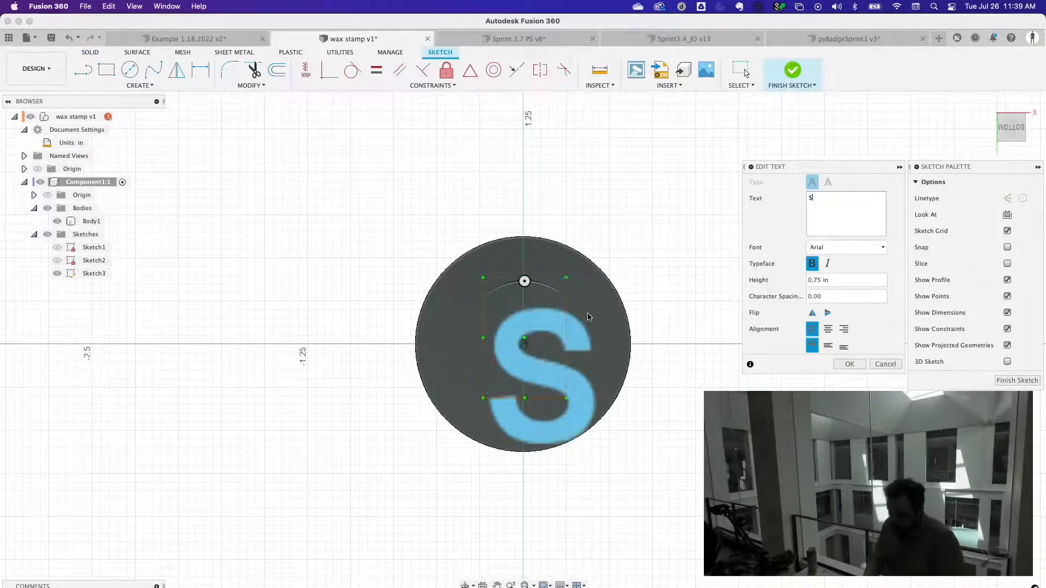
pyautogui.click(848, 364)
pyautogui.moveTo(532, 328); pyautogui.dragTo(512, 301)
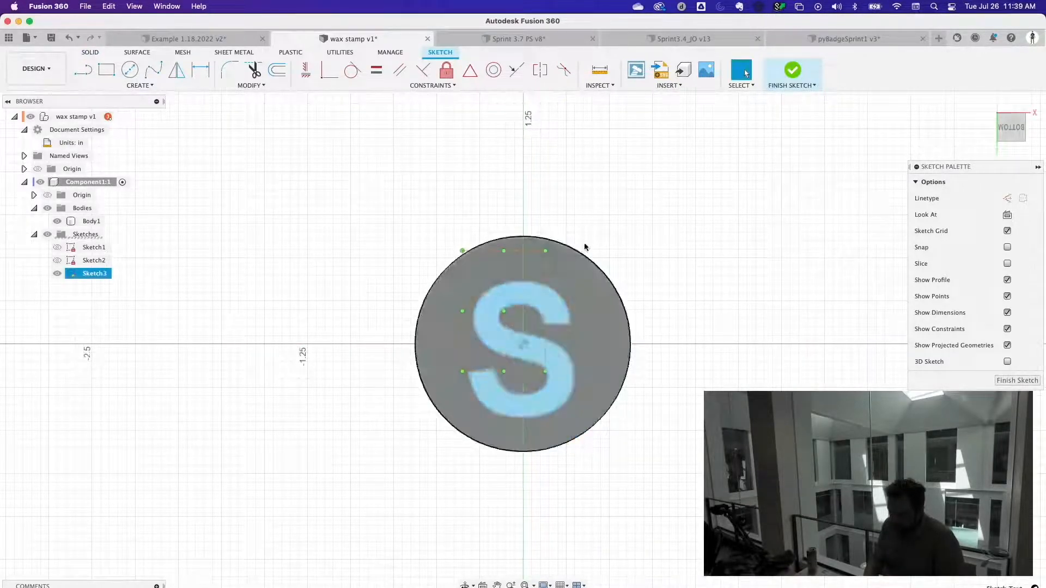
pyautogui.click(792, 73)
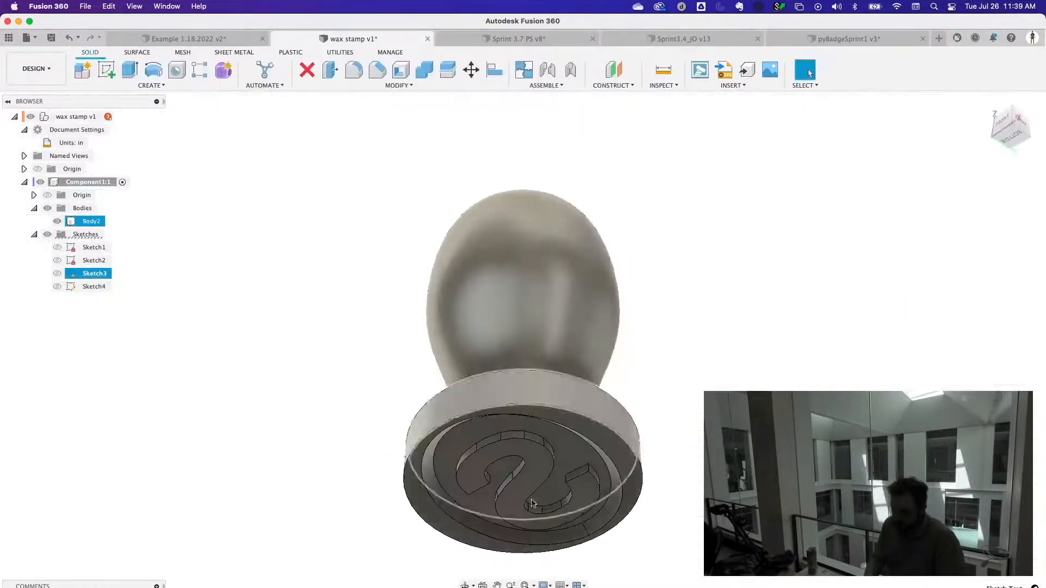
# - Switch to the Manufacture workspace and bring the updated S stamp on the printer platform into view
pyautogui.click(44, 70)
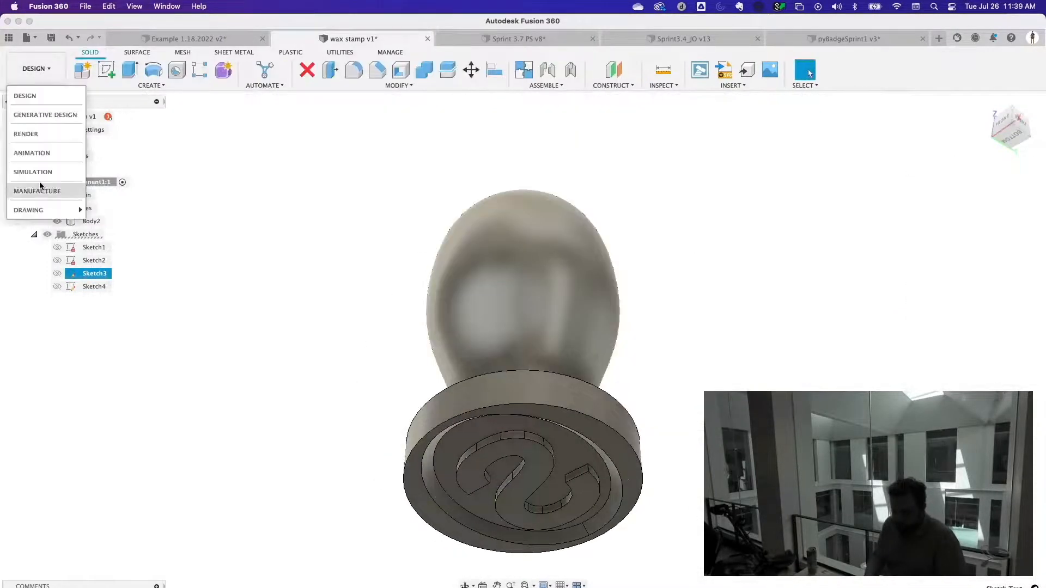
pyautogui.click(44, 190)
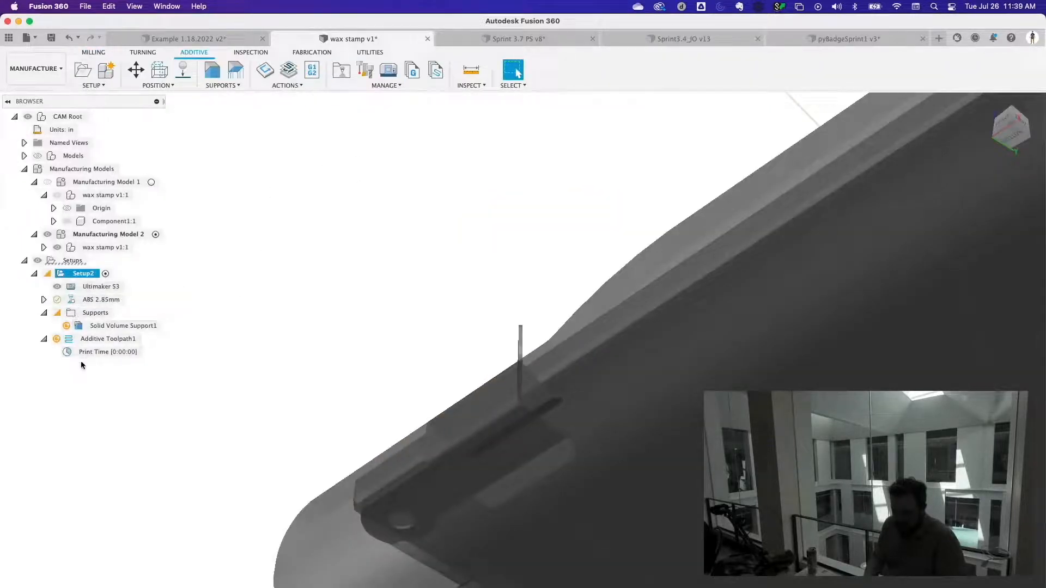
pyautogui.scroll(-3, 729, 254)
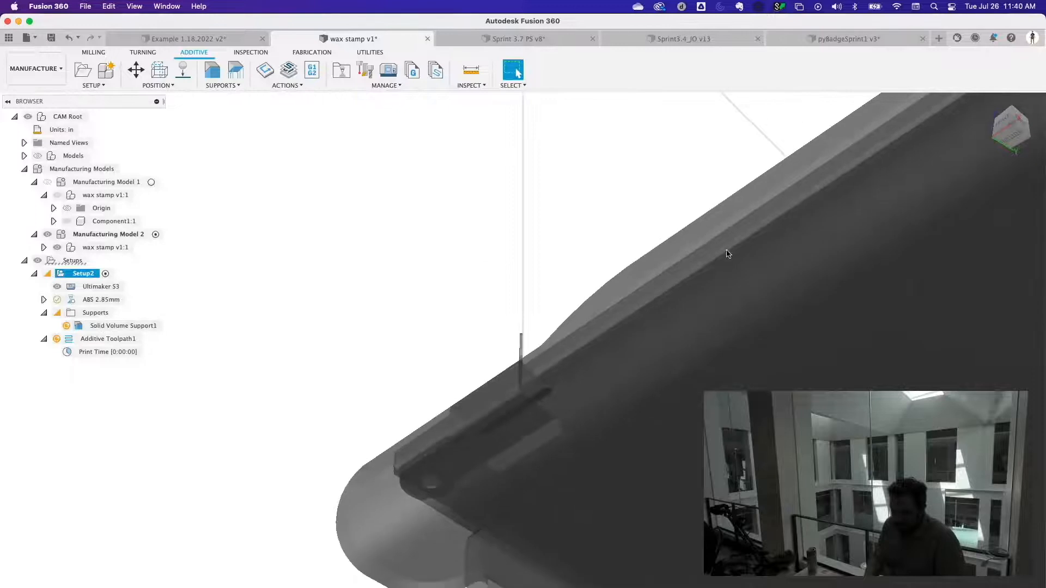
pyautogui.scroll(-2, 754, 250)
pyautogui.keyDown('shift'); pyautogui.moveTo(754, 250); pyautogui.dragTo(744, 359, button='middle'); pyautogui.keyUp('shift')
pyautogui.scroll(-3, 744, 359)
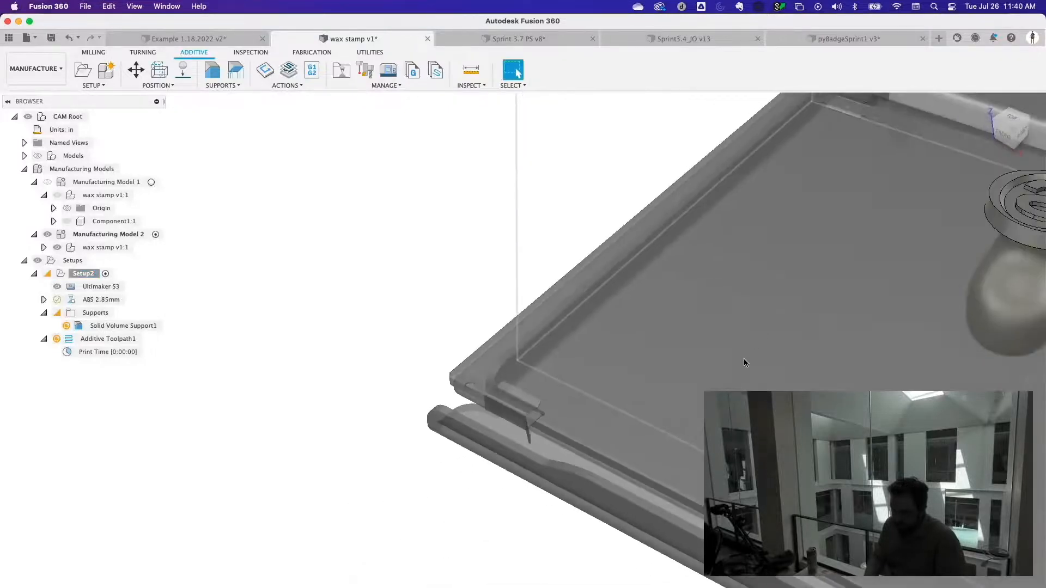
pyautogui.scroll(-3, 743, 358)
# - Regenerate Additive Toolpath1 in Setup2 for the stamp with the new letter
pyautogui.click(101, 326)
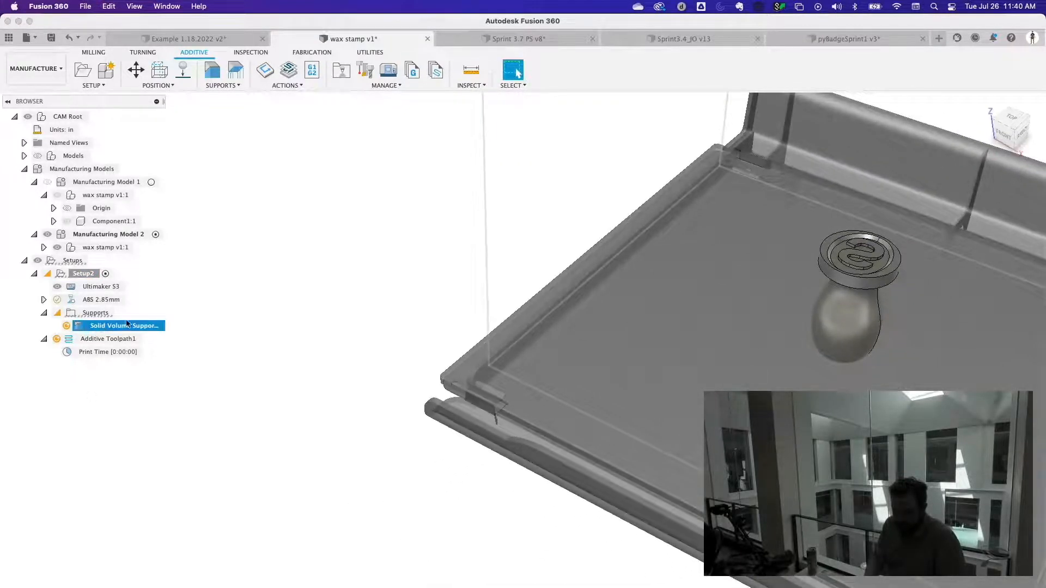
pyautogui.click(104, 339)
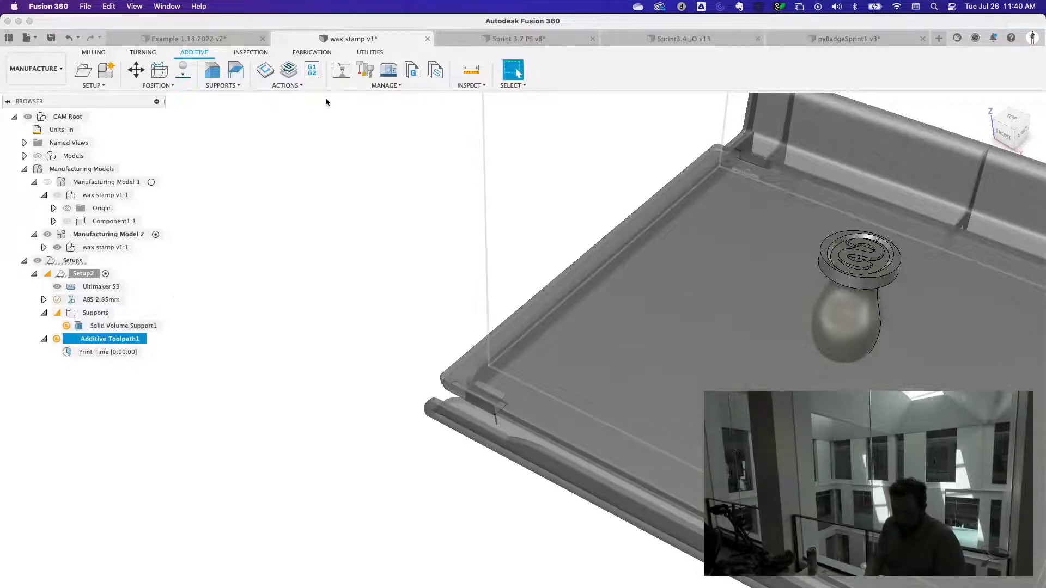
pyautogui.click(285, 85)
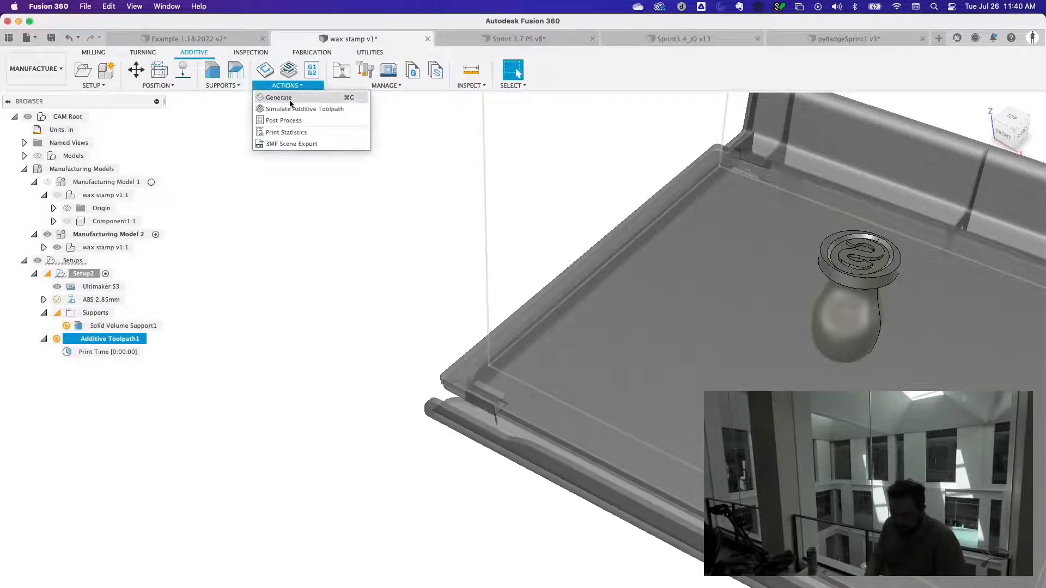
pyautogui.click(290, 100)
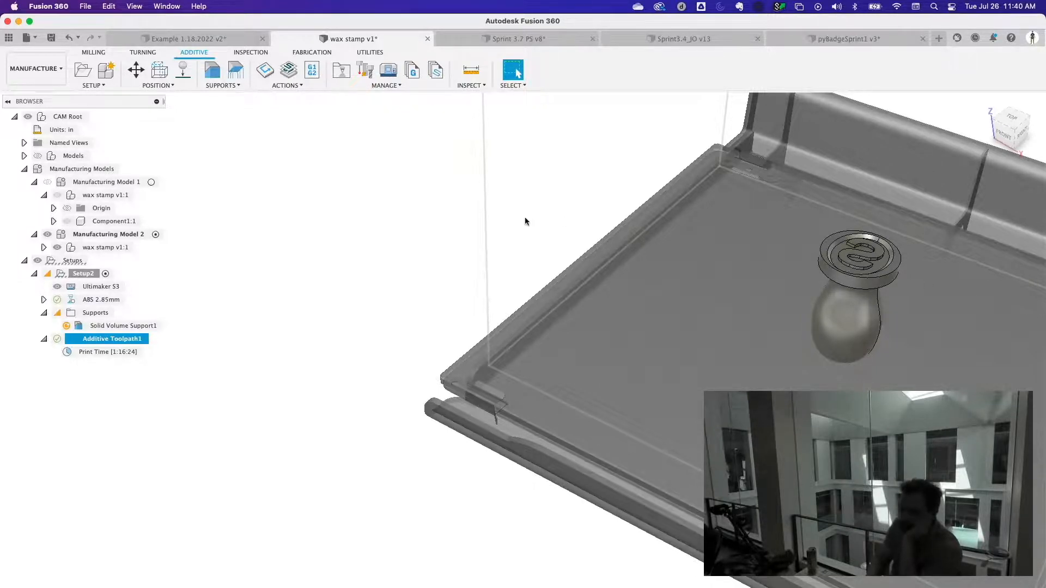
pyautogui.scroll(-5, 487, 331)
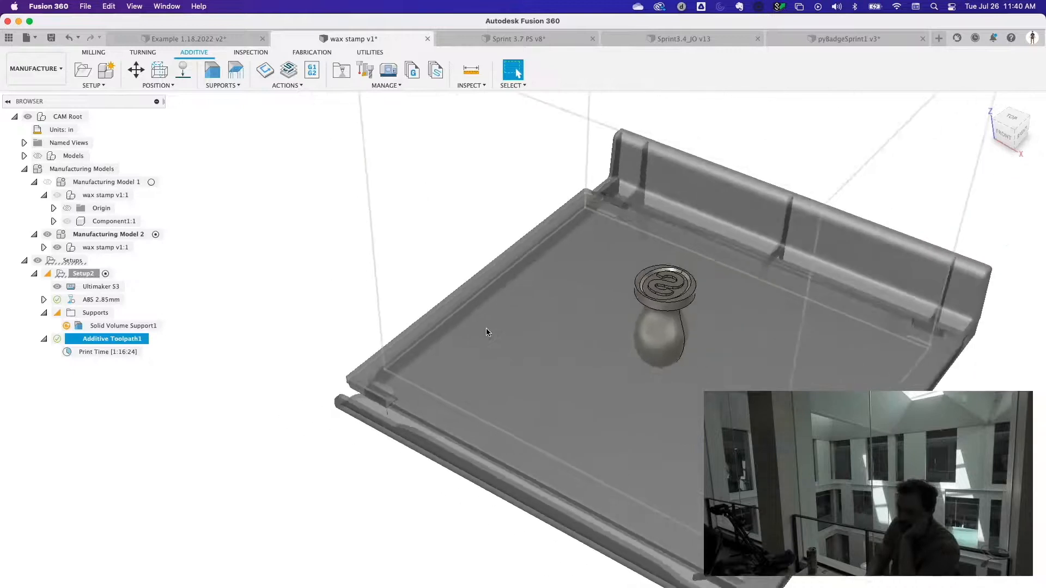
pyautogui.scroll(2, 487, 332)
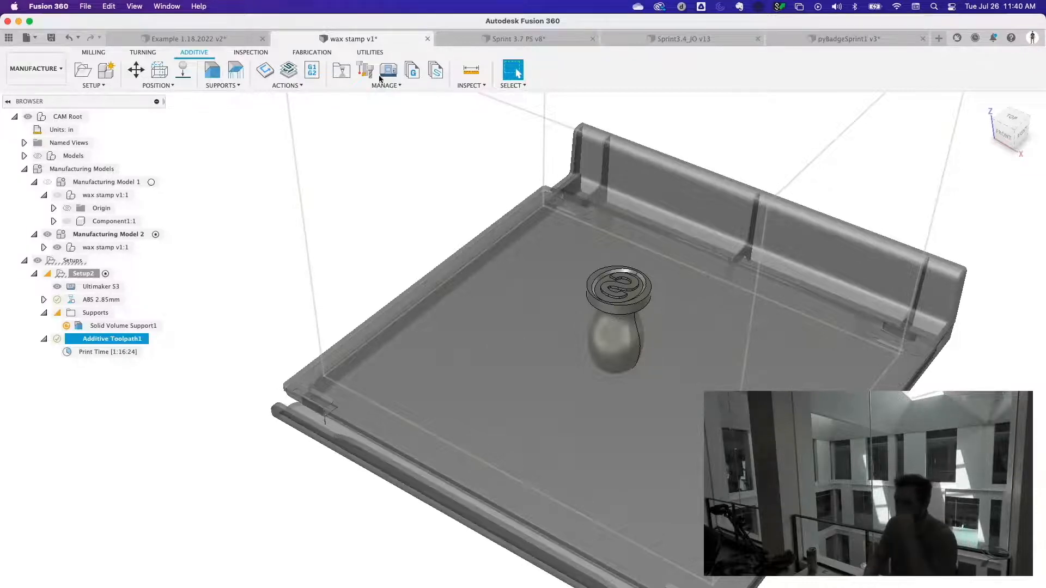
# - Switch back to the Design workspace and open the list of all projects in the data panel
pyautogui.click(40, 78)
pyautogui.click(39, 97)
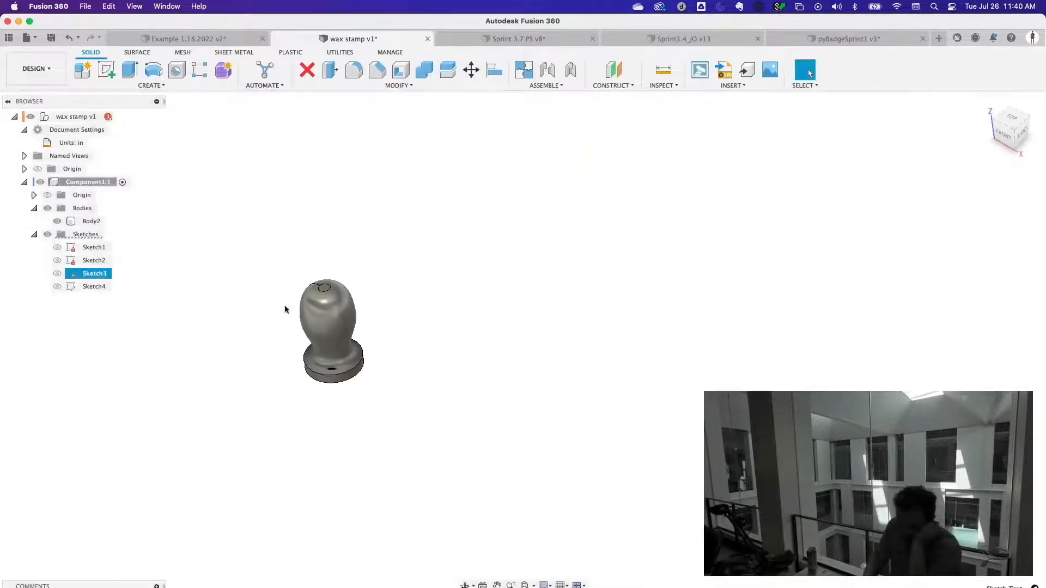
pyautogui.click(9, 37)
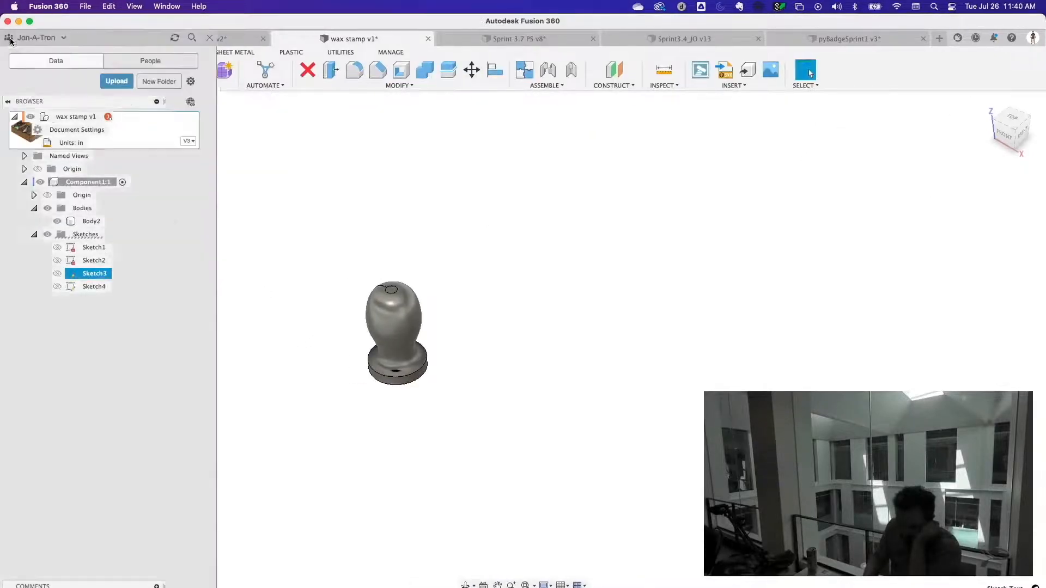
pyautogui.click(13, 102)
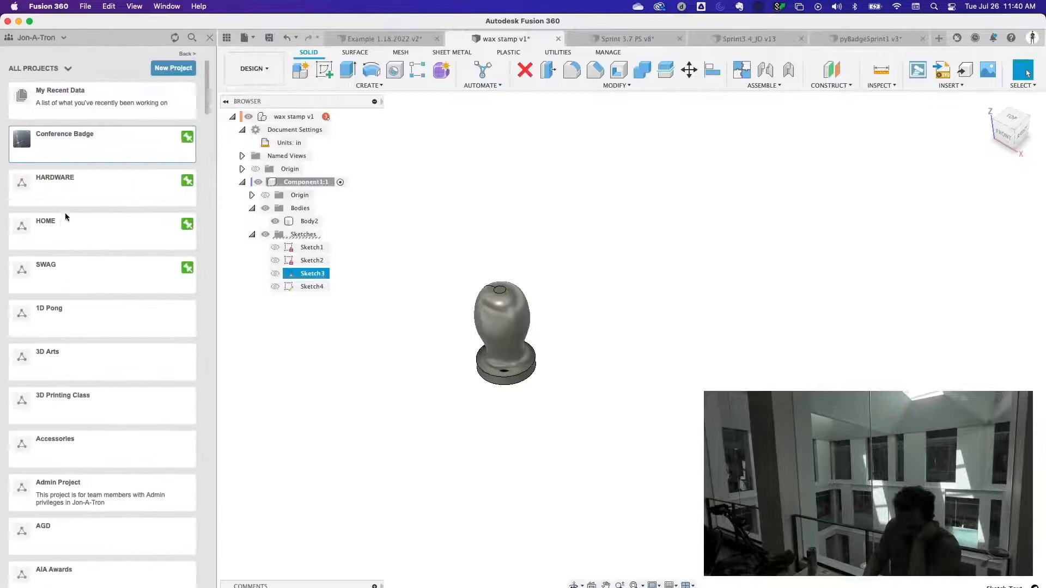
# - Open the Sprint 1 folder under Sprints in the Conference Badge project and show the version history of pyBadgeSprint1
pyautogui.click(179, 142)
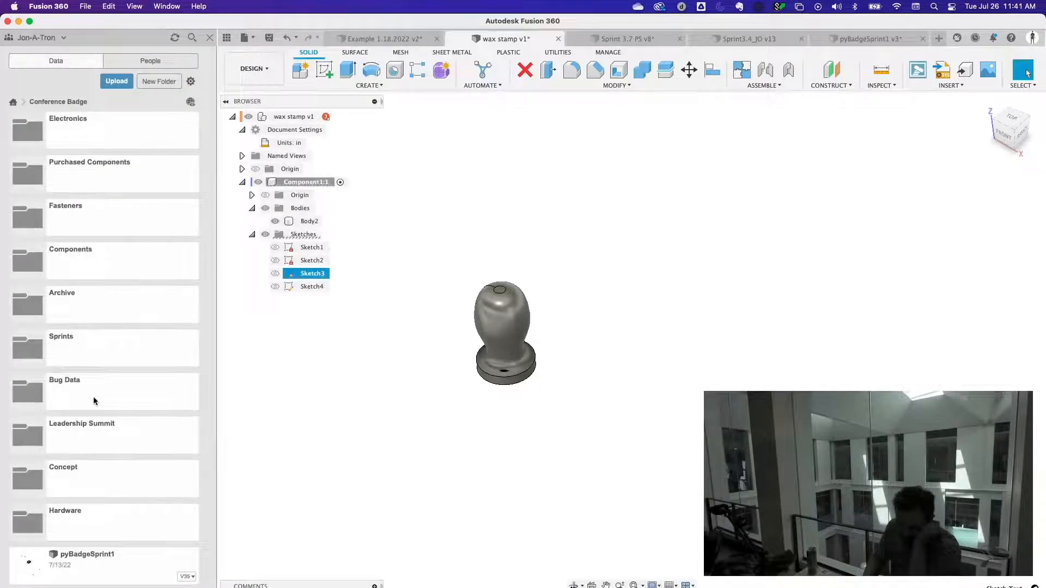
pyautogui.click(93, 348)
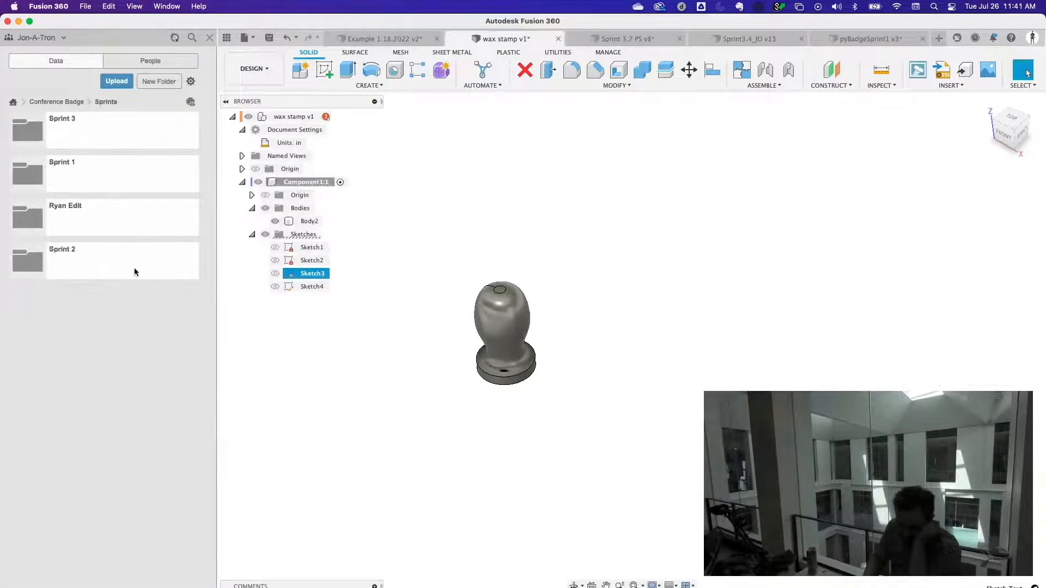
pyautogui.click(91, 174)
pyautogui.click(189, 142)
pyautogui.click(189, 143)
pyautogui.click(190, 142)
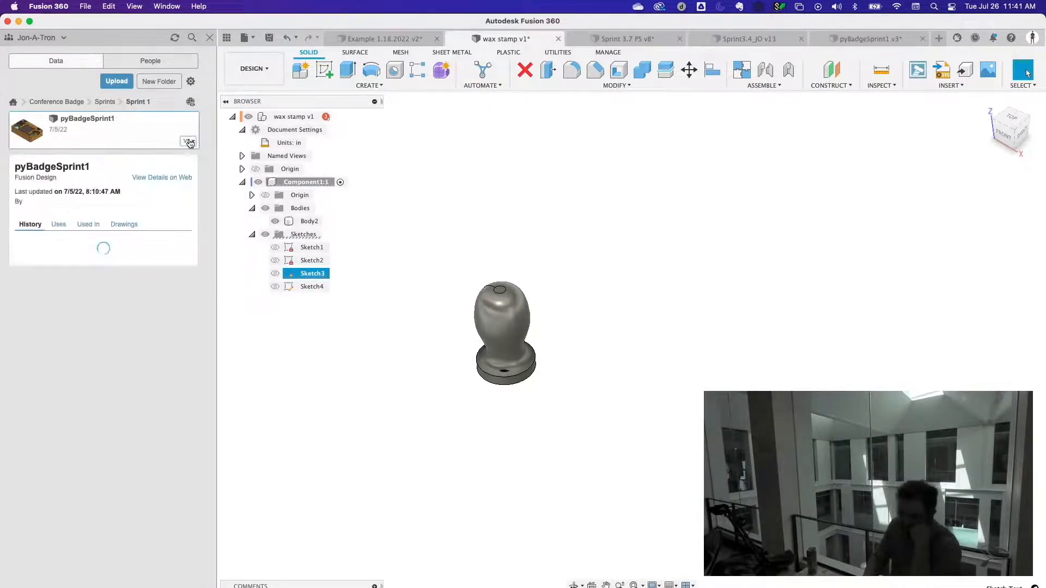
# - View the details of pyBadgeSprint1 on the web and look through its design references and related animations
pyautogui.click(162, 178)
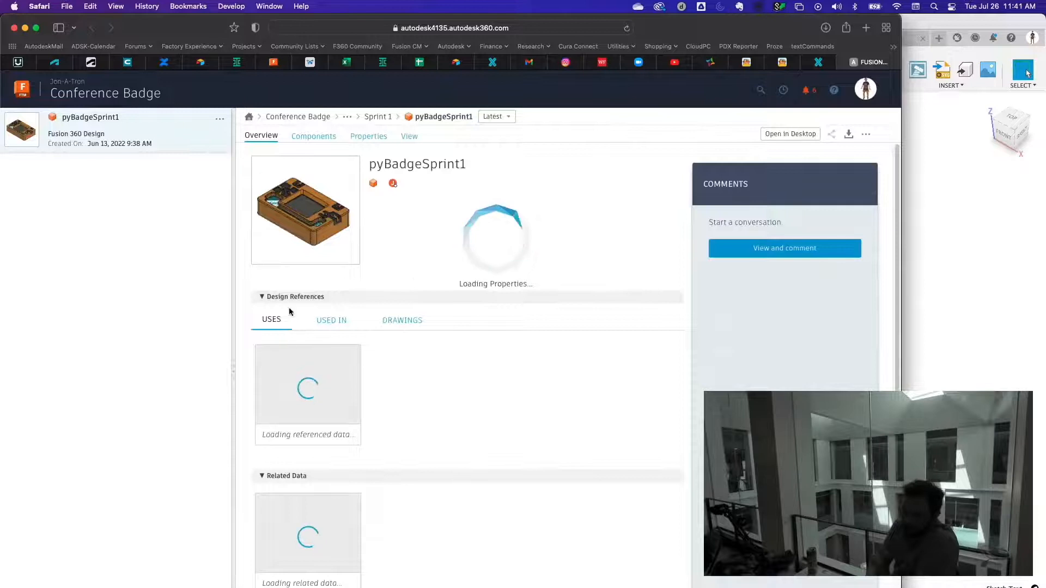
pyautogui.scroll(-1, 488, 327)
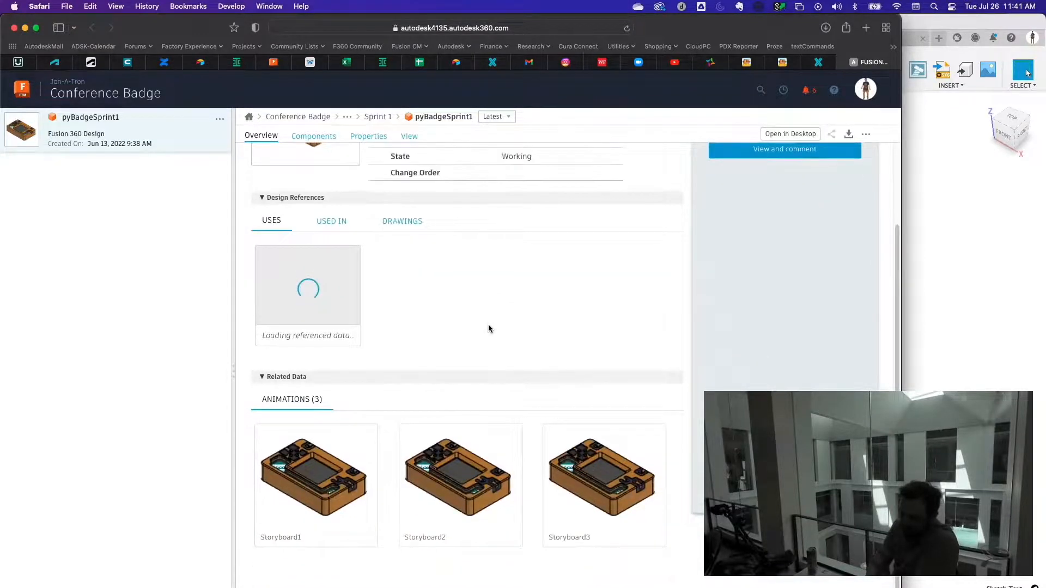
pyautogui.scroll(1, 488, 327)
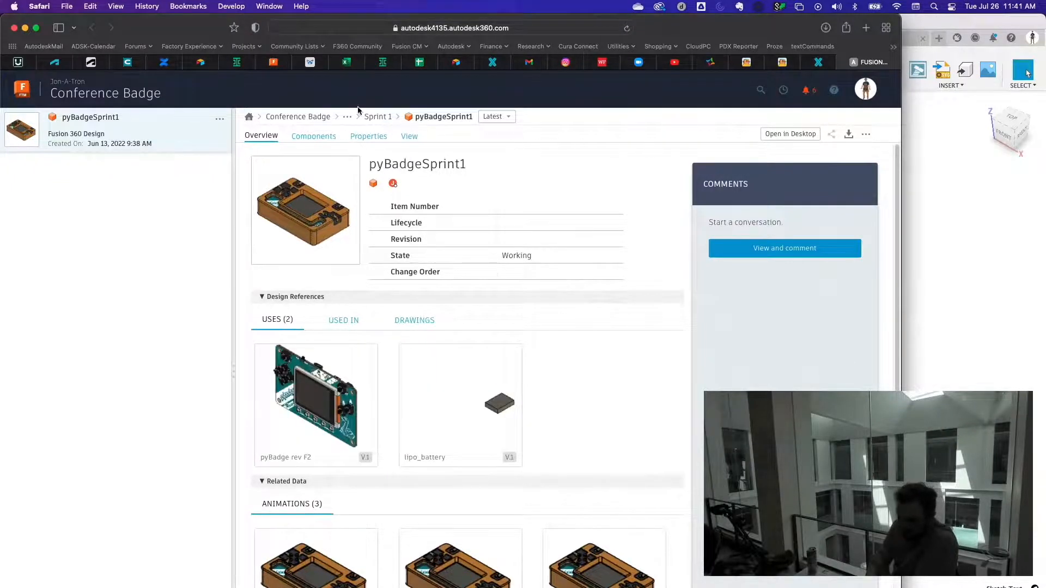
# - Open the folder permissions of the Conference Badge project and review the members and their roles
pyautogui.click(281, 118)
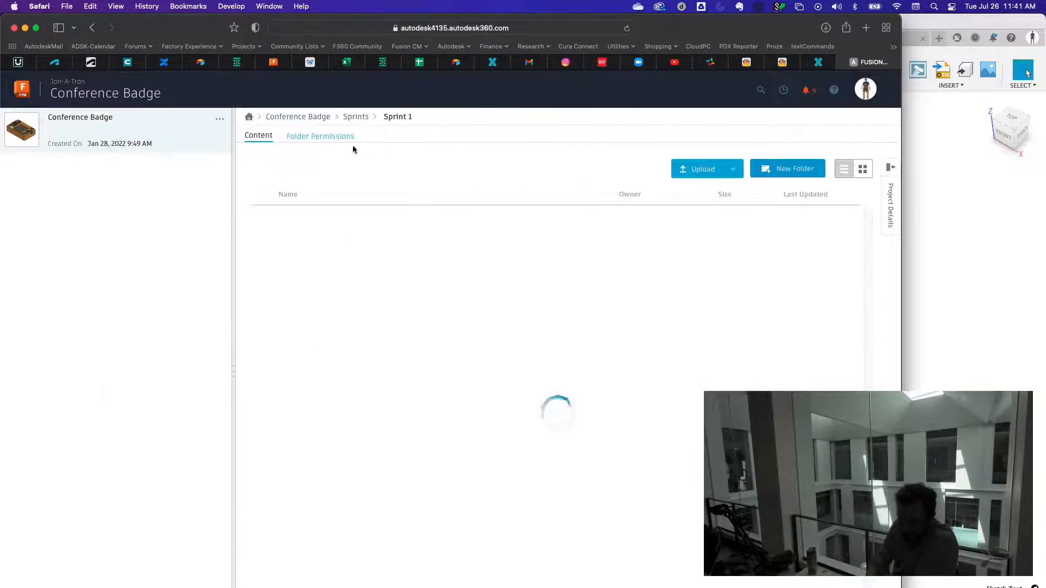
pyautogui.click(313, 137)
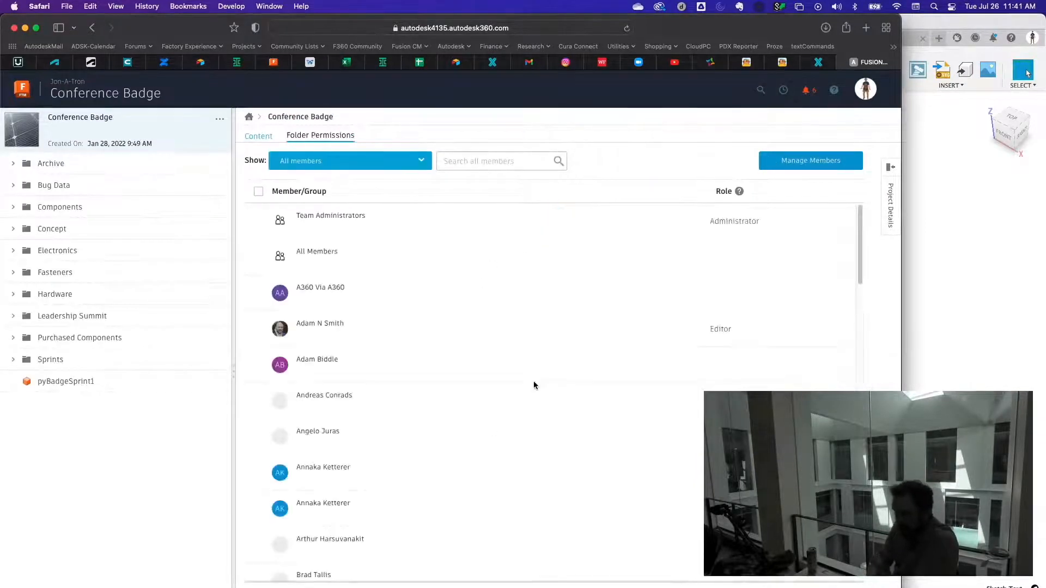
pyautogui.scroll(-13, 377, 460)
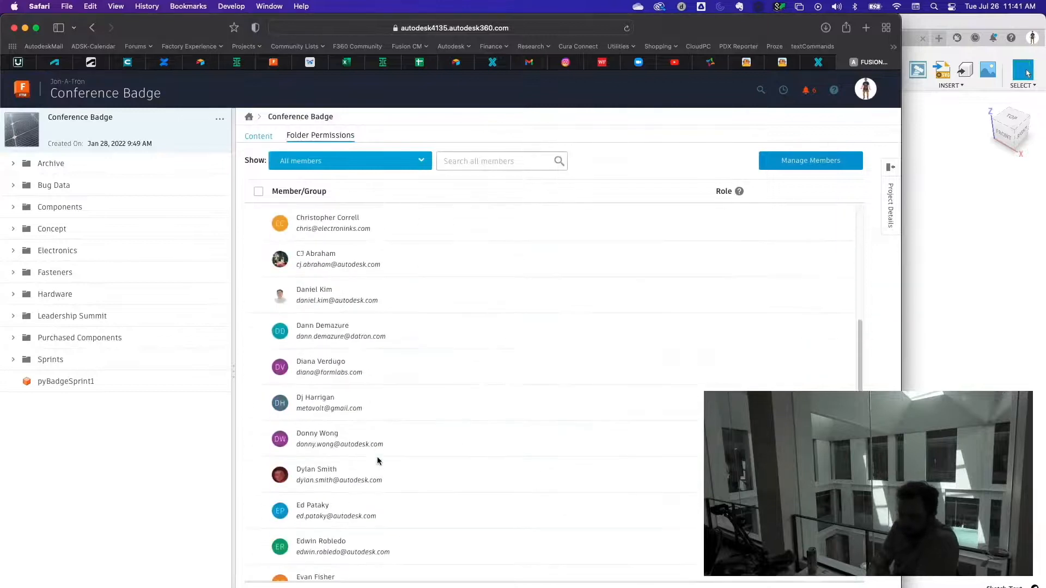
pyautogui.scroll(13, 377, 457)
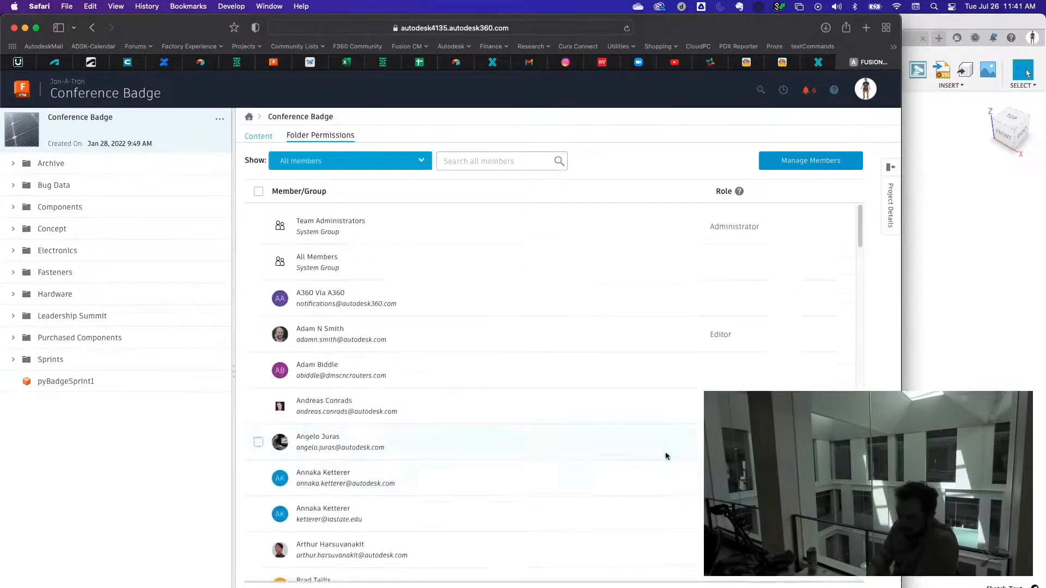
pyautogui.scroll(-12, 728, 346)
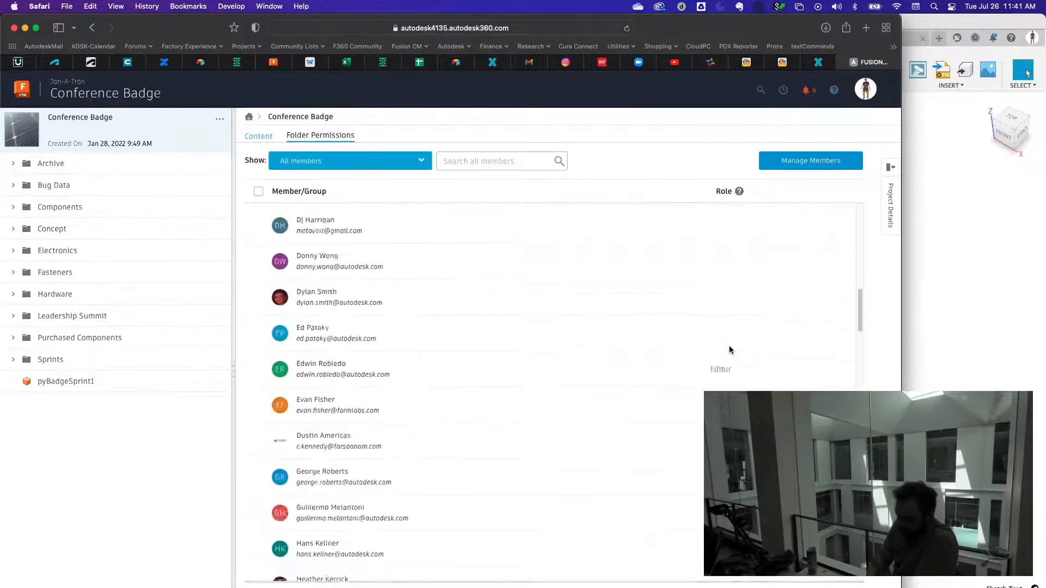
pyautogui.scroll(-7, 723, 274)
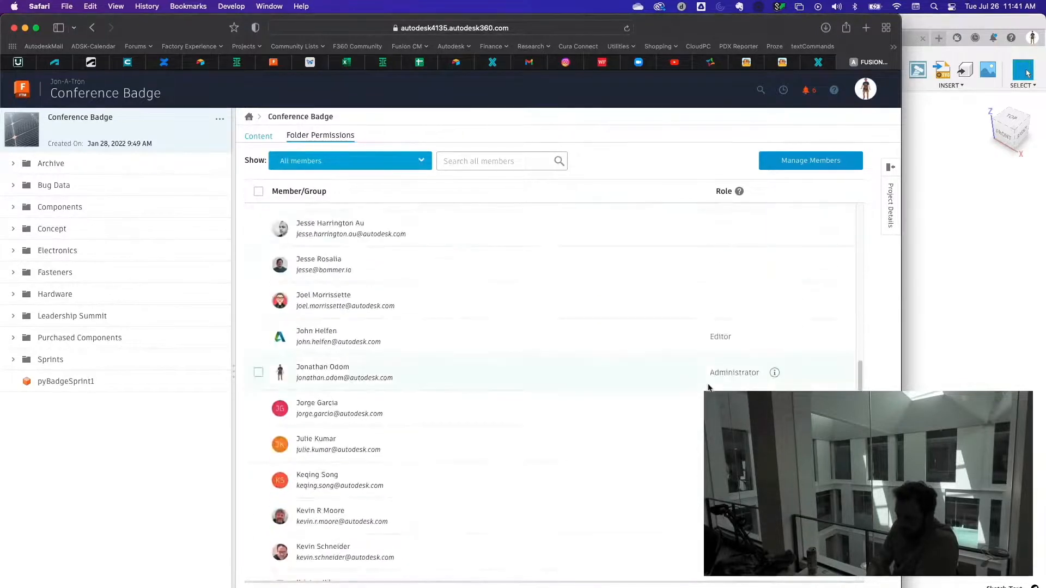
pyautogui.scroll(18, 681, 313)
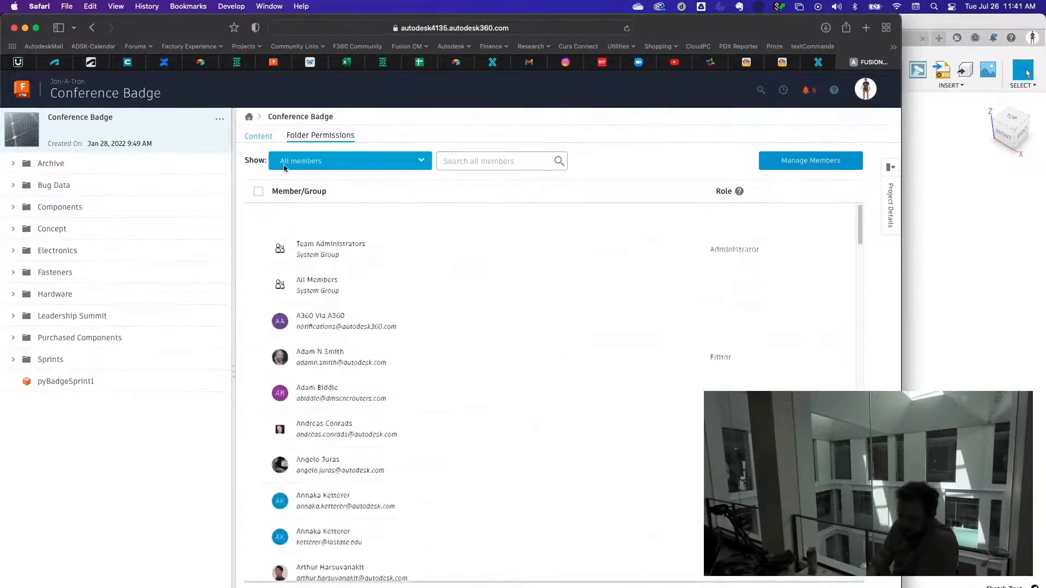
# - Go back to the pyBadgeSprint1 page, open the design in the web viewer and orbit around it
pyautogui.click(92, 28)
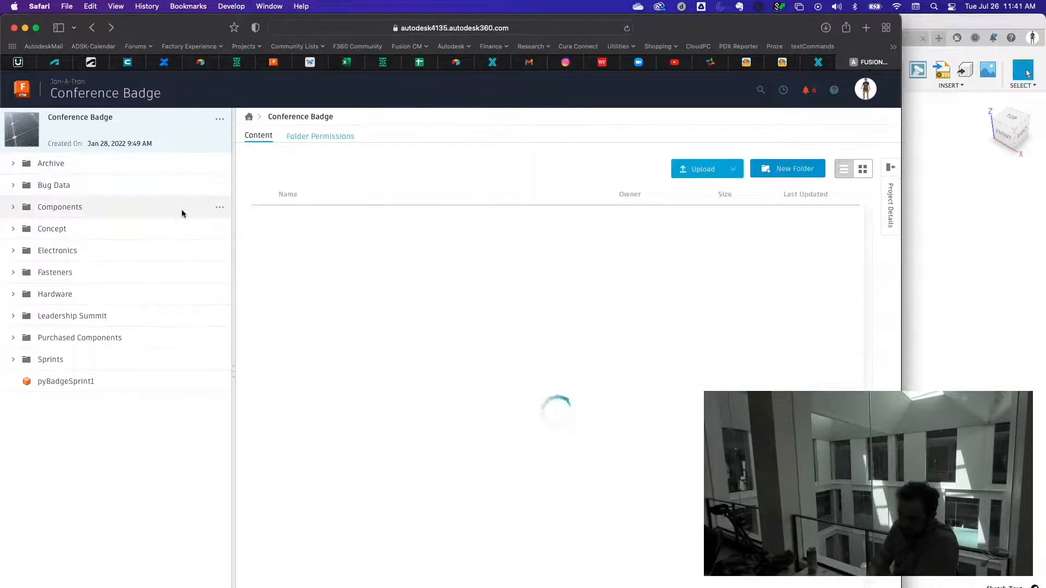
pyautogui.click(91, 28)
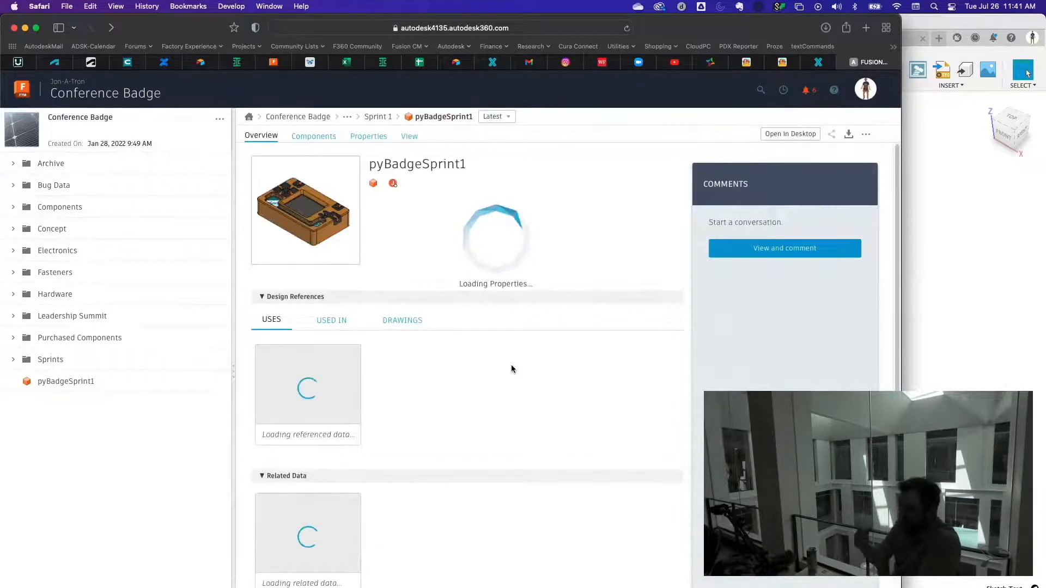
pyautogui.click(323, 213)
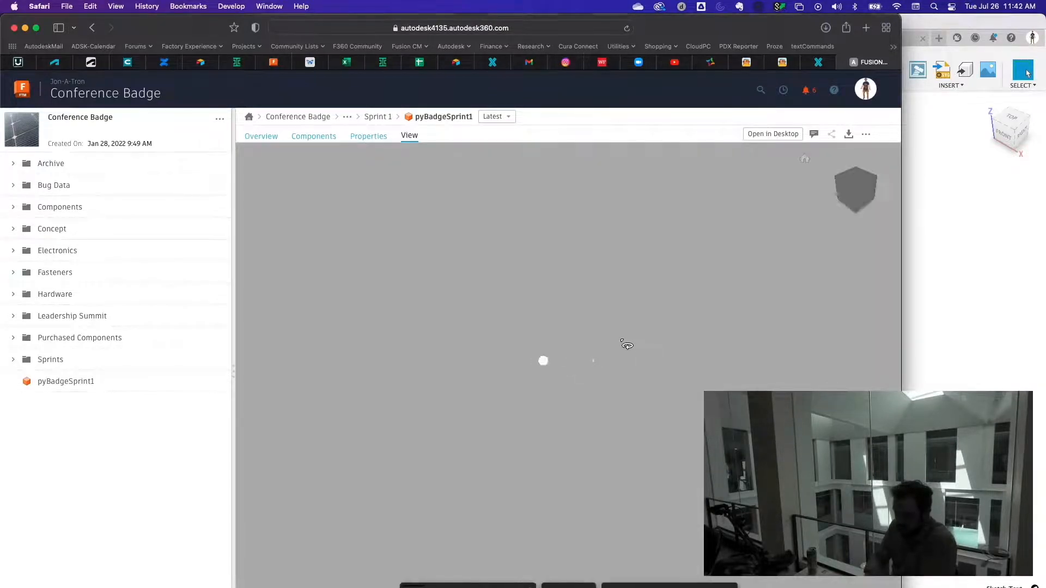
pyautogui.moveTo(572, 403); pyautogui.dragTo(771, 274)
# - Show the model's component list and hide PyBSlim_chassis14:1 and PyBSlim_topPlate14:1 to expose the badge electronics
pyautogui.click(254, 161)
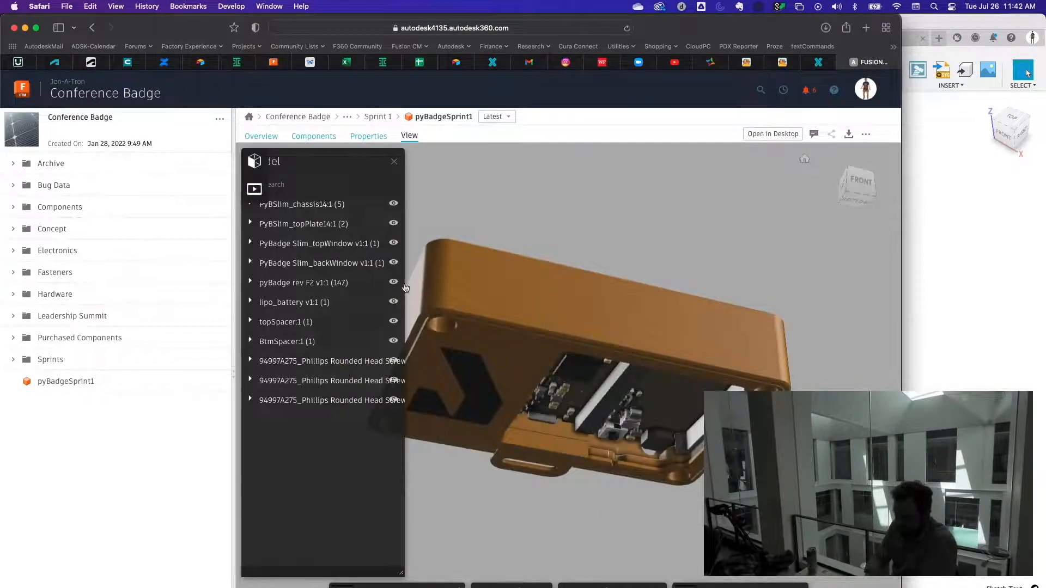
pyautogui.click(393, 203)
pyautogui.moveTo(614, 215); pyautogui.dragTo(772, 319)
pyautogui.click(393, 222)
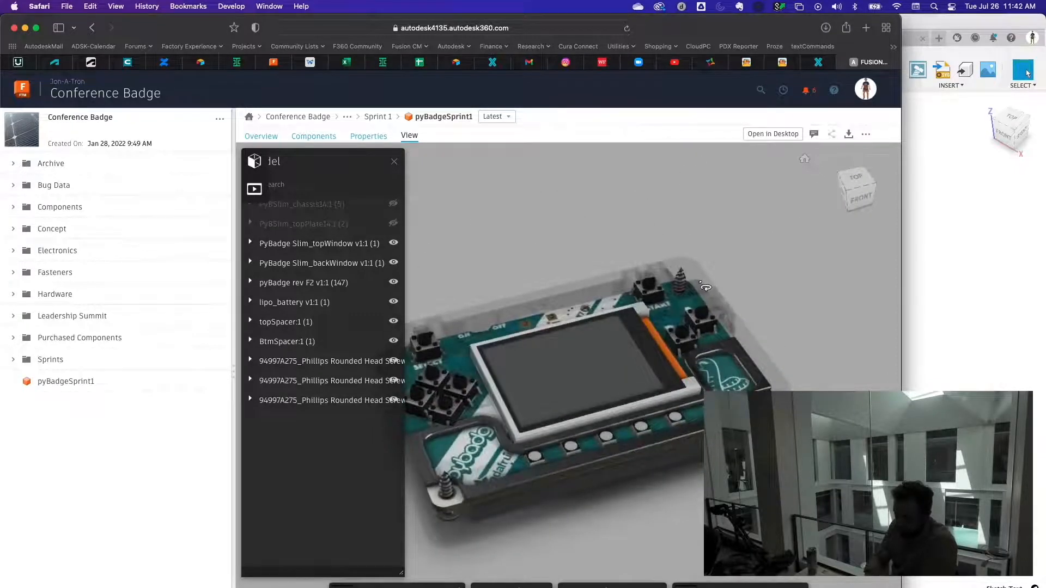
# - Switch to Fusion 360 and check the overall print statistics of the wax stamp's toolpath
pyautogui.click(954, 314)
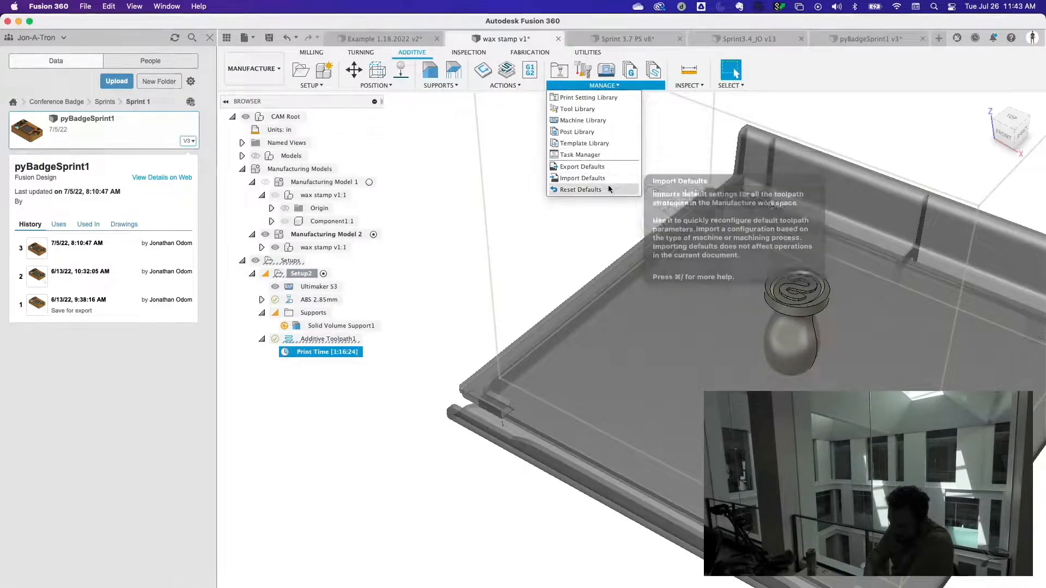
pyautogui.click(506, 87)
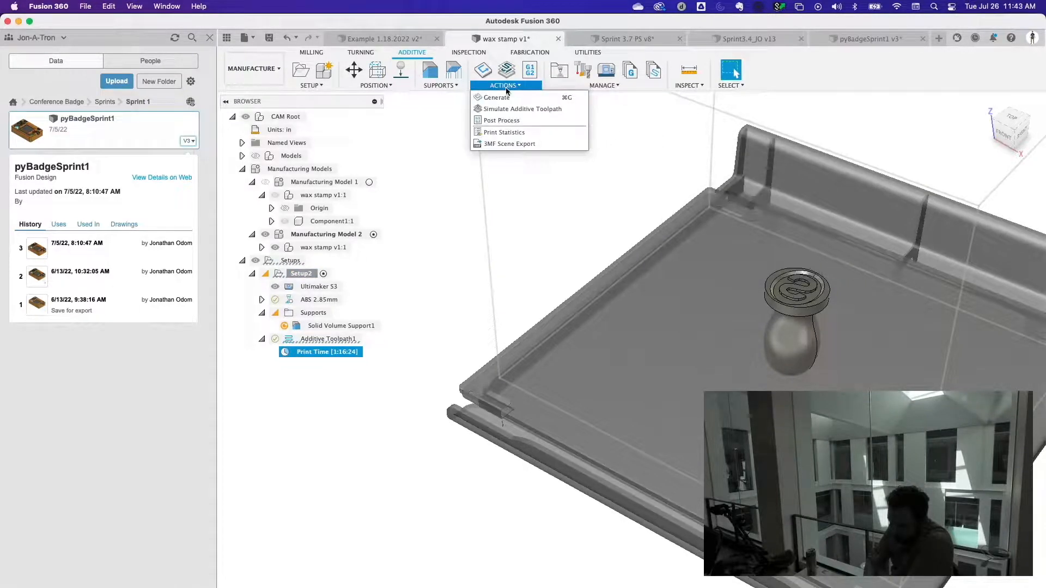
pyautogui.click(504, 132)
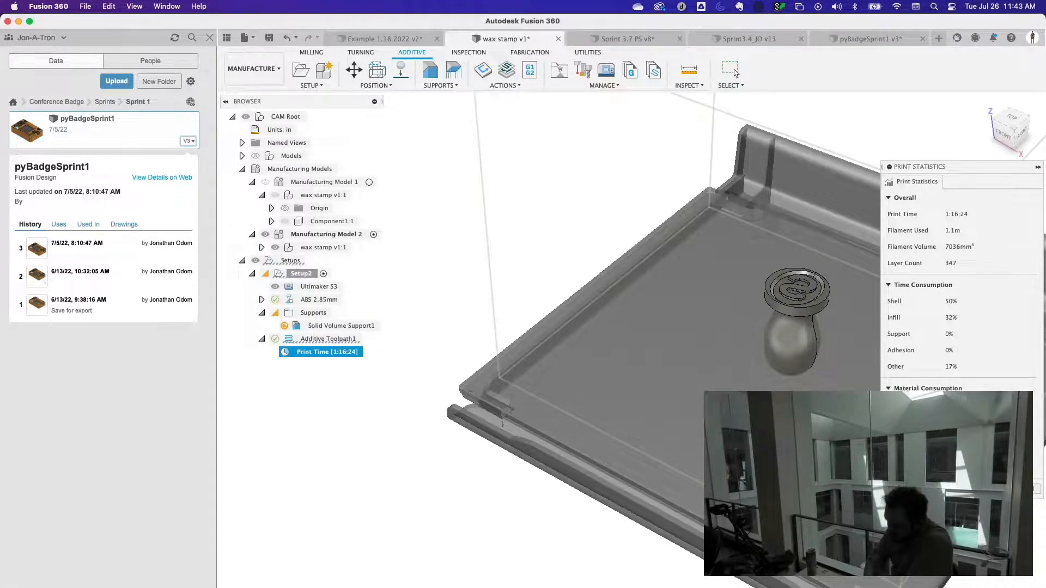
pyautogui.click(797, 212)
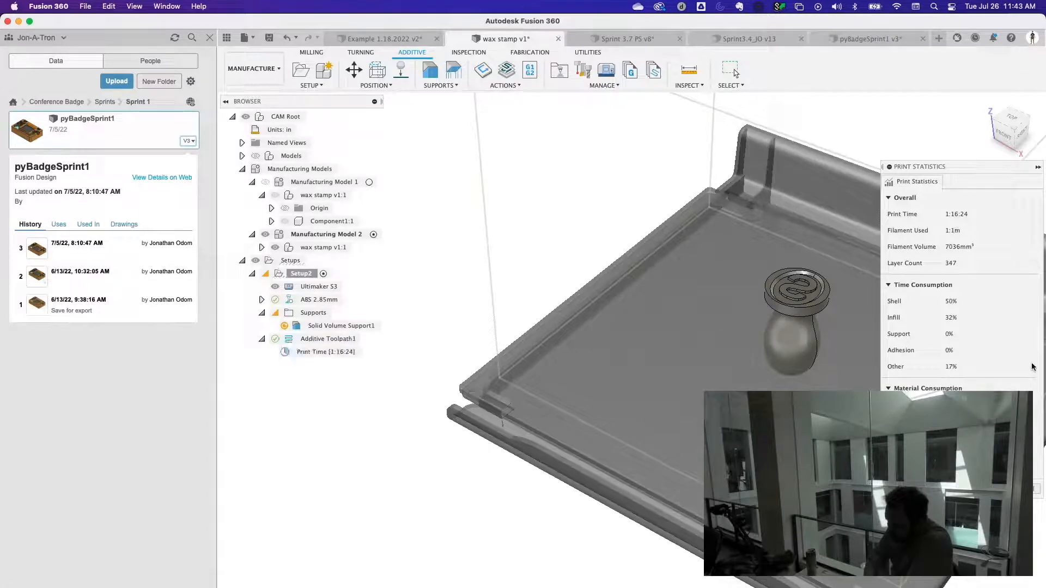
pyautogui.press('Escape')
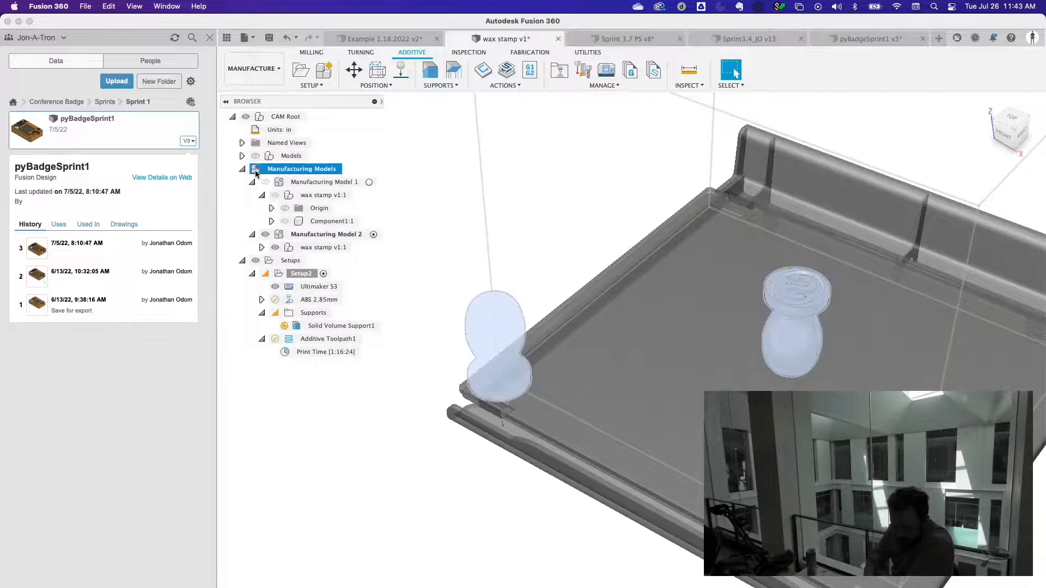
# - Open Manufacturing Model 1 for editing and undo the last Generate operation
pyautogui.doubleClick(299, 182)
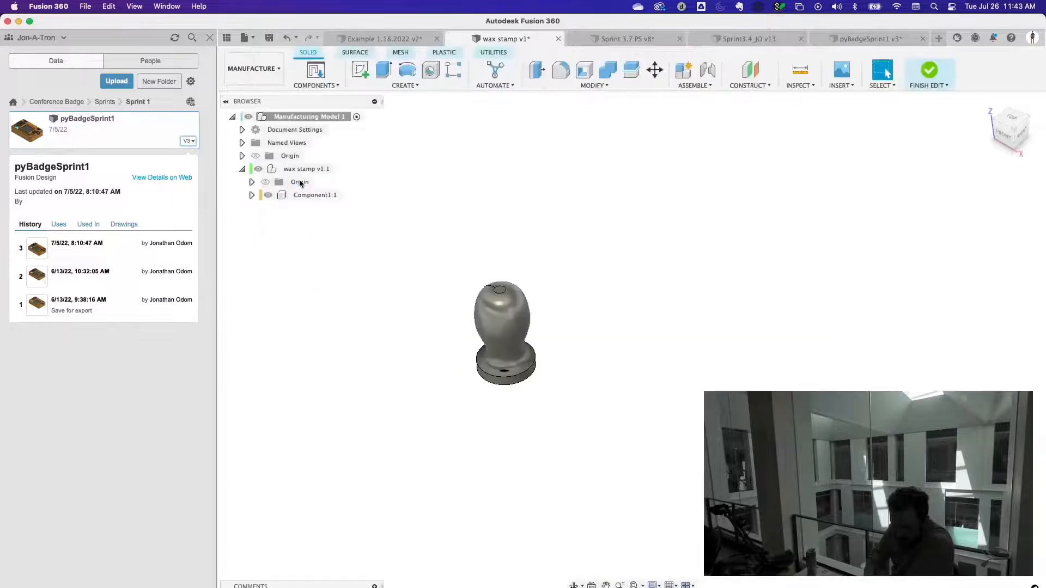
pyautogui.click(325, 88)
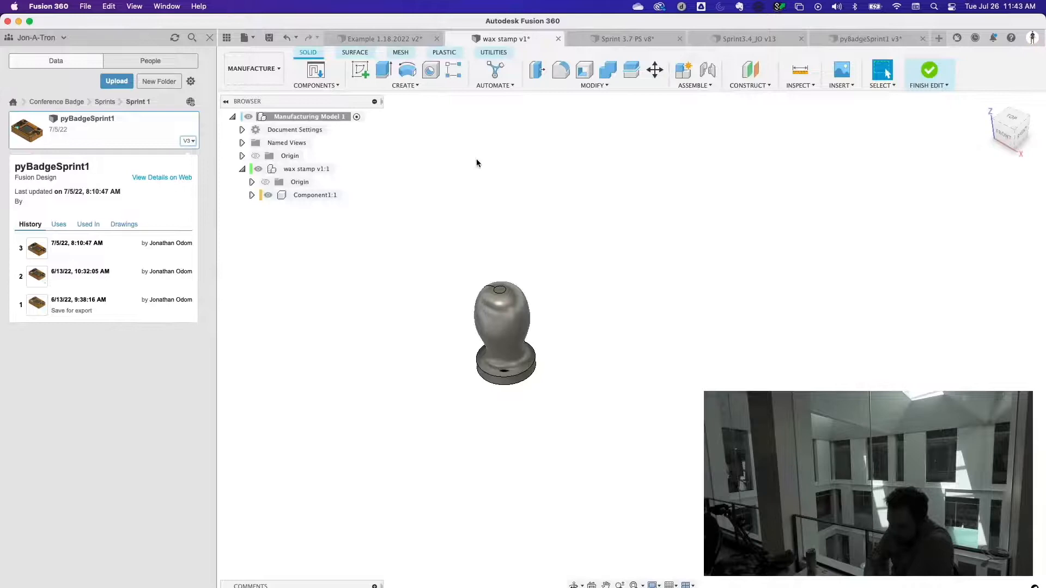
pyautogui.click(285, 38)
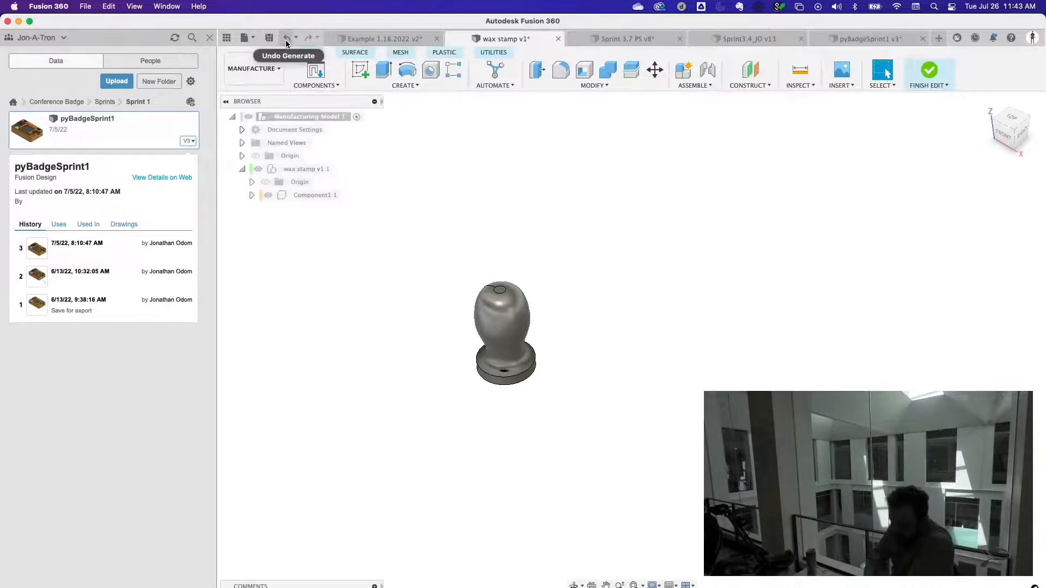
# - Switch to Simplify3D, prepare the wax stamp v1 model for printing, and read its build time and material cost
pyautogui.click(274, 288)
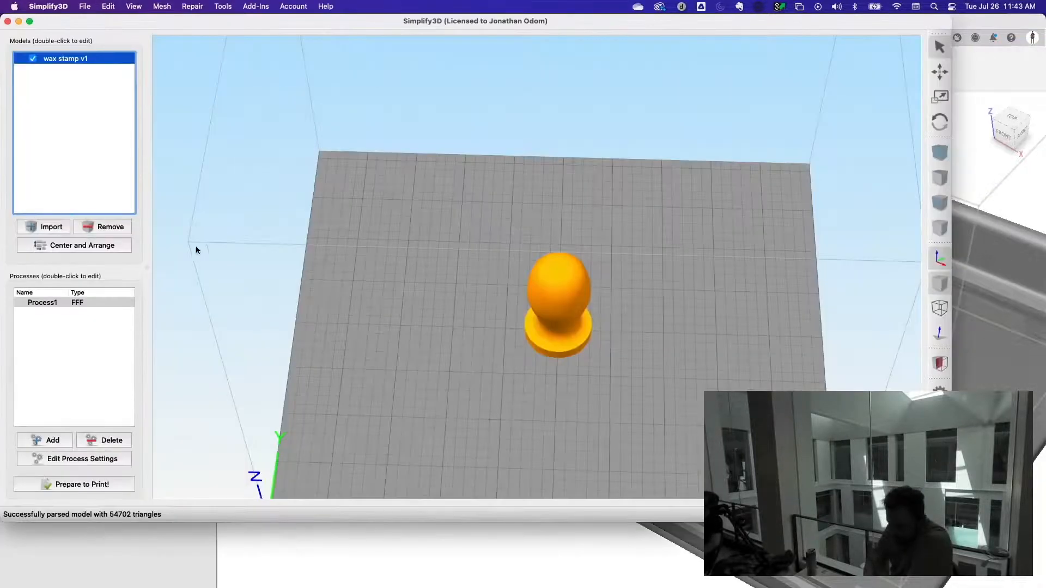
pyautogui.click(84, 484)
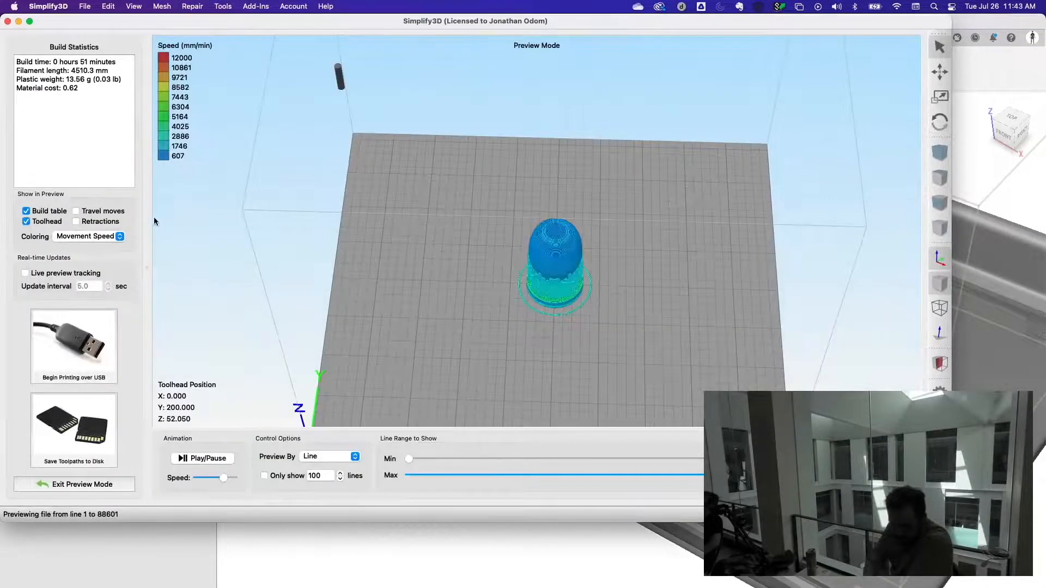
pyautogui.moveTo(17, 61); pyautogui.dragTo(62, 75)
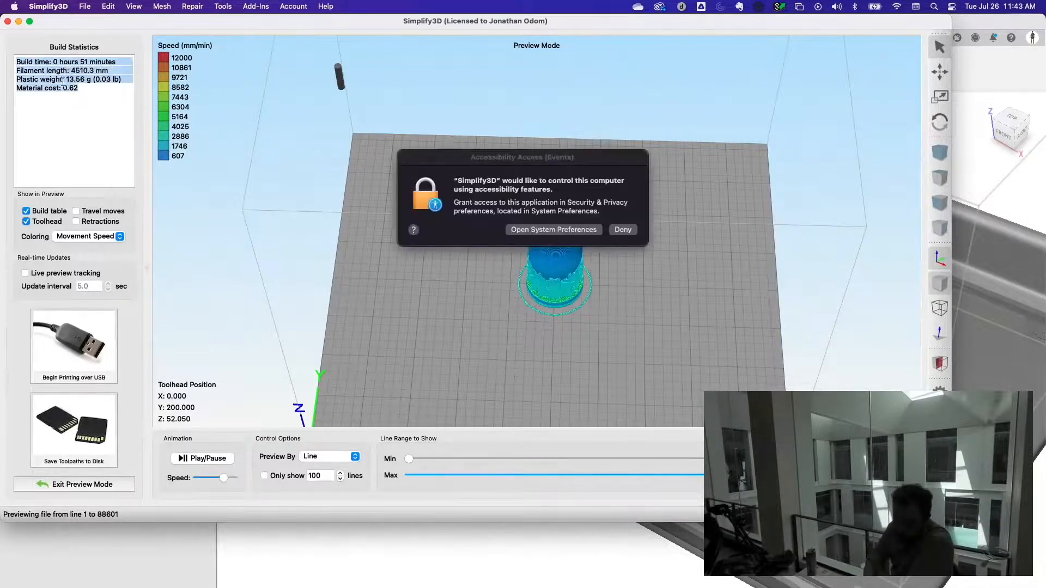
pyautogui.moveTo(98, 91); pyautogui.dragTo(11, 95)
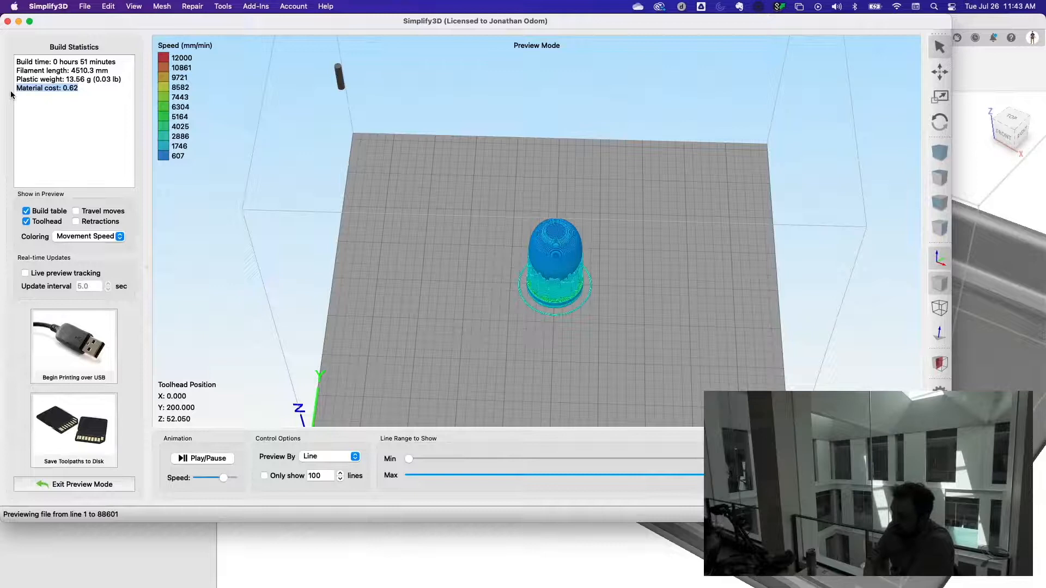
# - Switch back to Fusion 360 and examine the print statistics of Additive Toolpath1 for material consumption
pyautogui.click(387, 557)
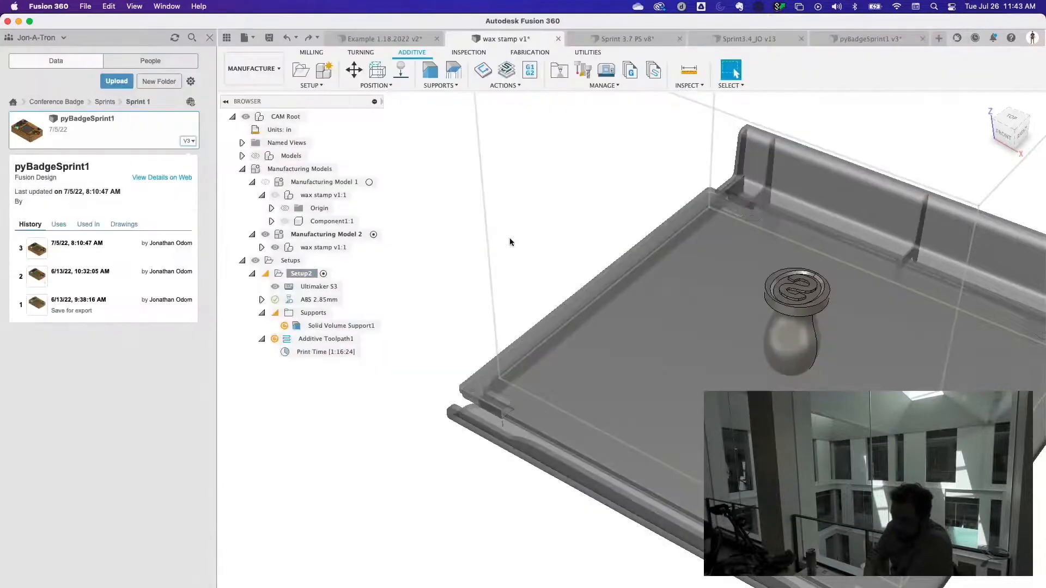
pyautogui.click(316, 286)
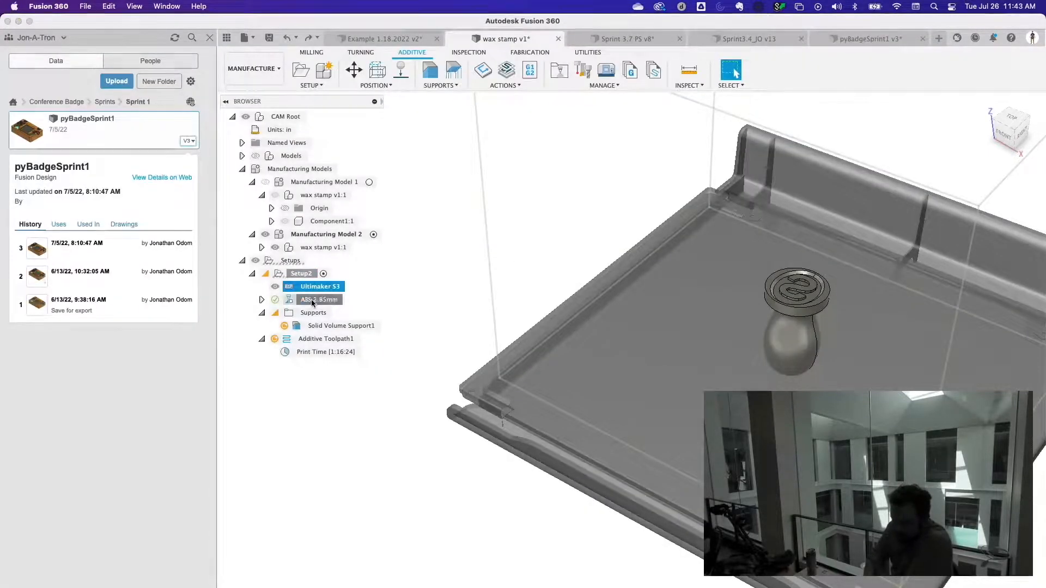
pyautogui.rightClick(325, 340)
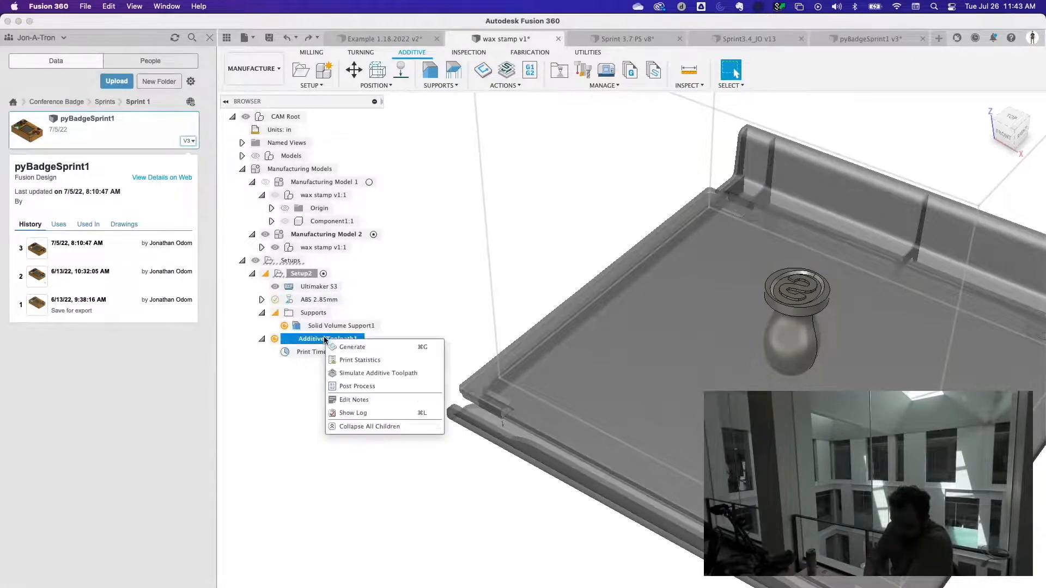
pyautogui.click(375, 361)
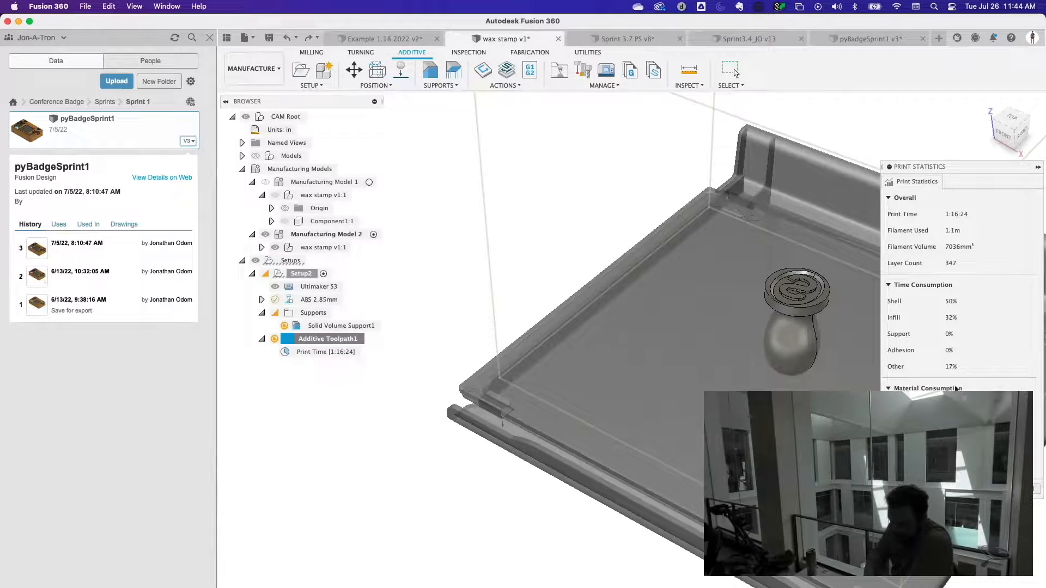
pyautogui.click(731, 71)
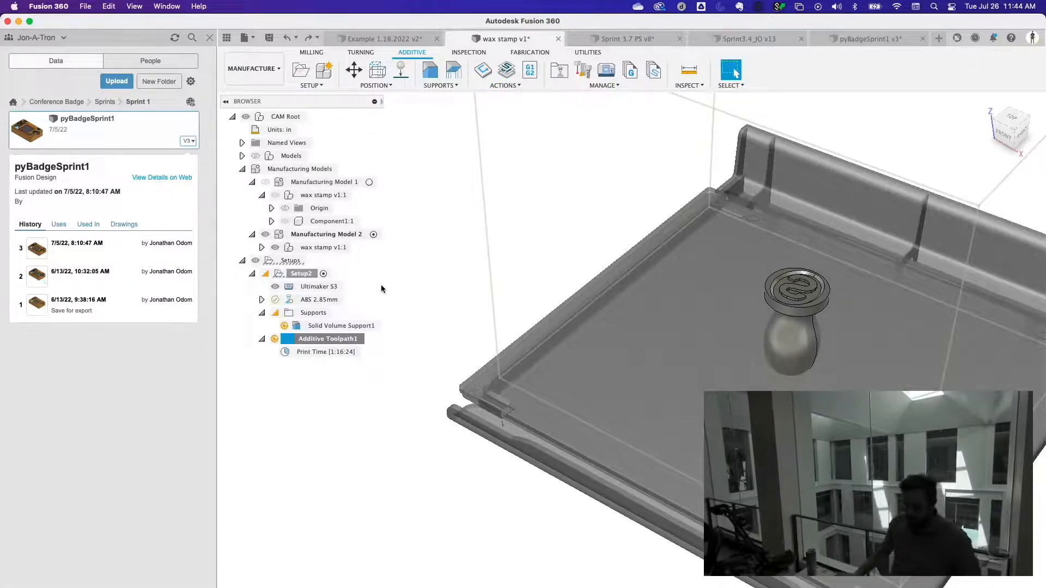
# - Switch to the browser, open Upchain, dismiss the session error, and sign in with the saved username and password
pyautogui.press('super+Tab')
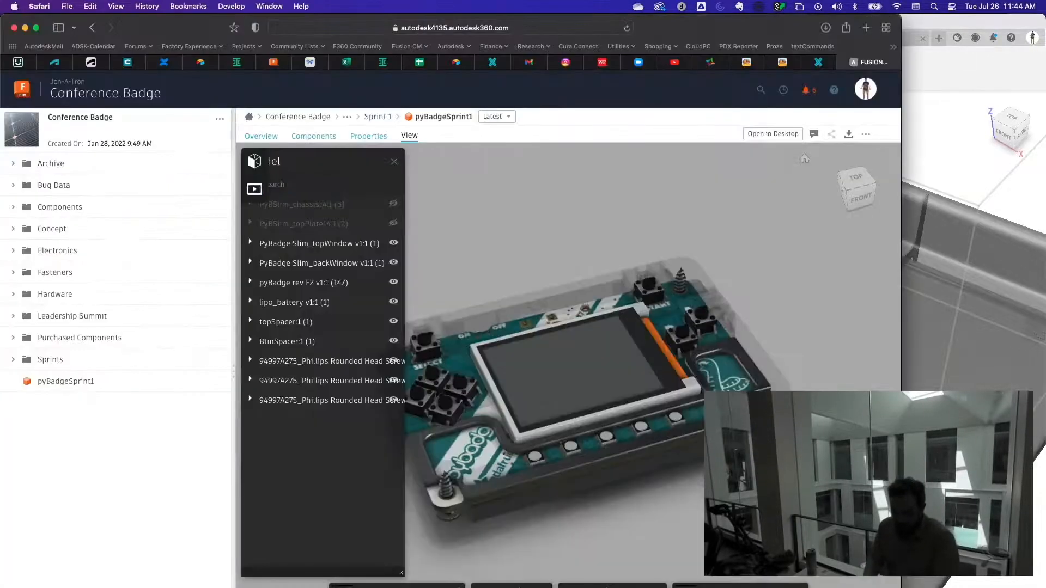
pyautogui.click(25, 64)
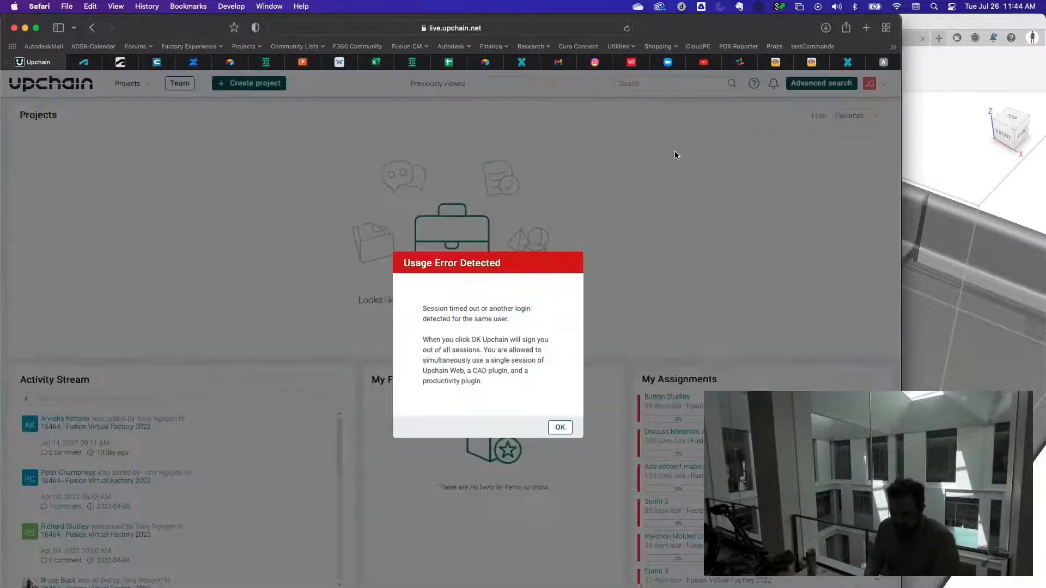
pyautogui.click(566, 427)
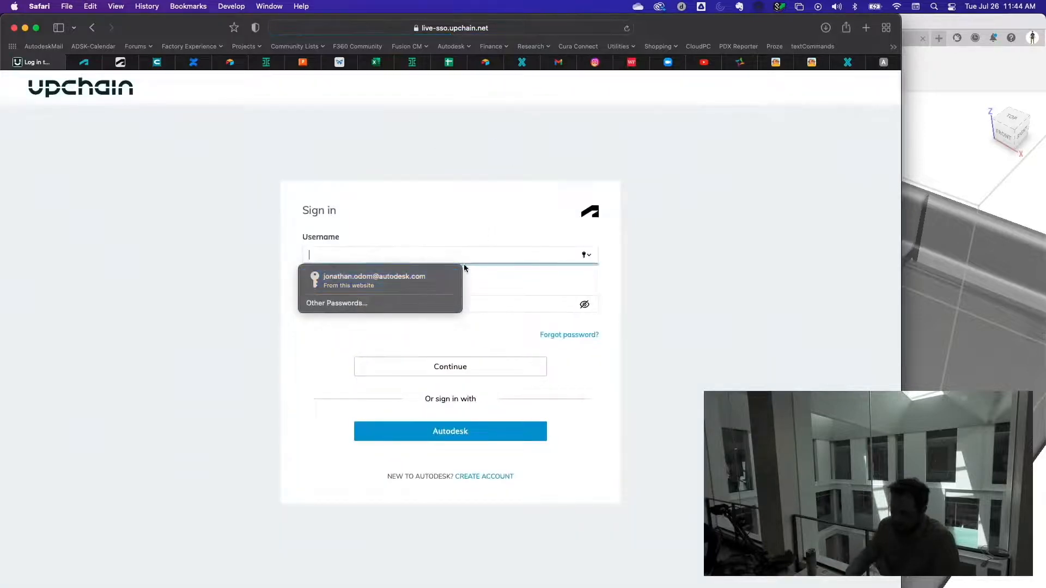
pyautogui.click(440, 279)
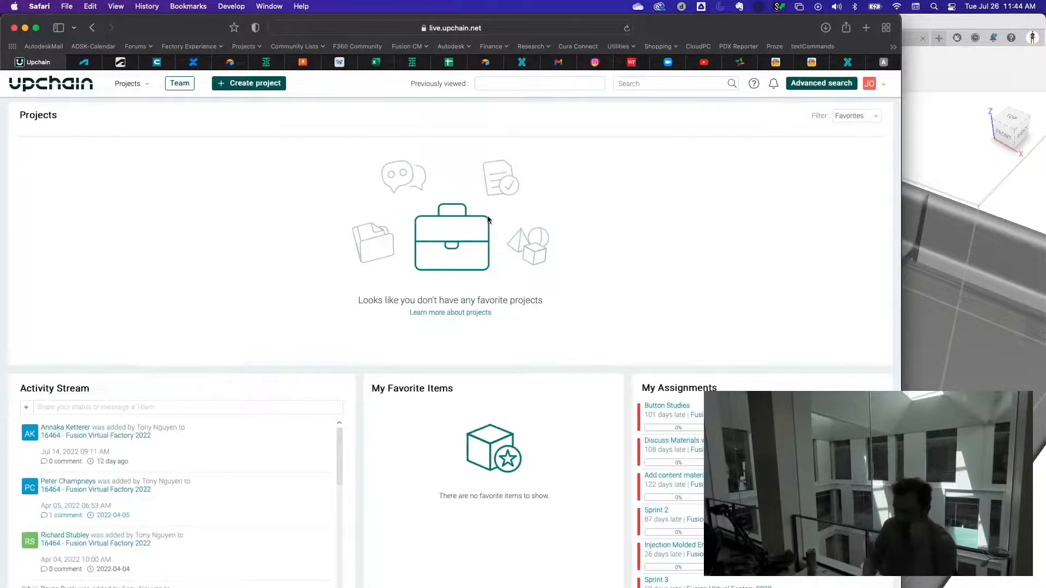
pyautogui.click(128, 85)
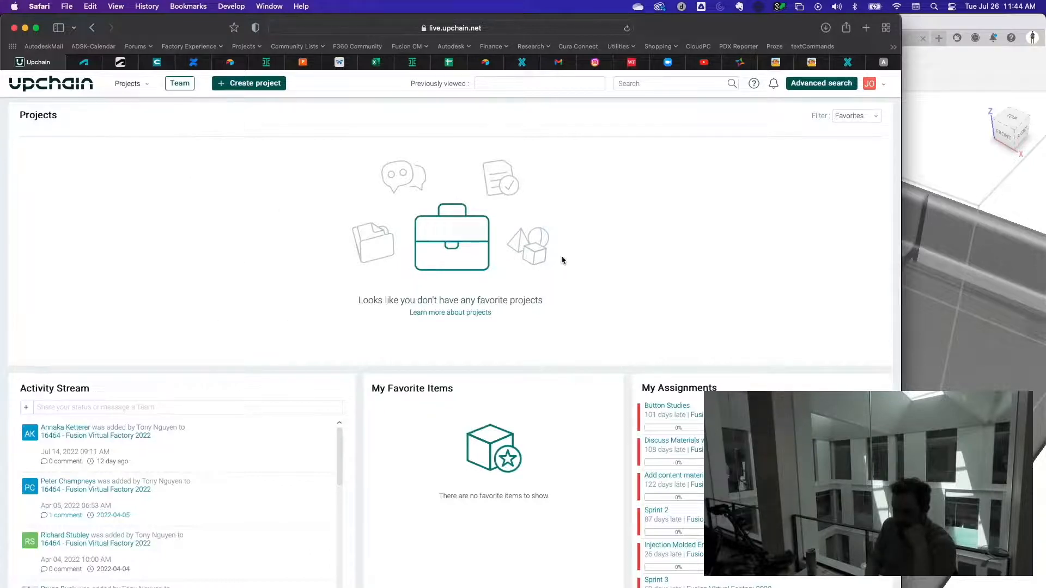
# - Switch back to Fusion 360 and create a new drawing from the wax stamp design
pyautogui.click(922, 148)
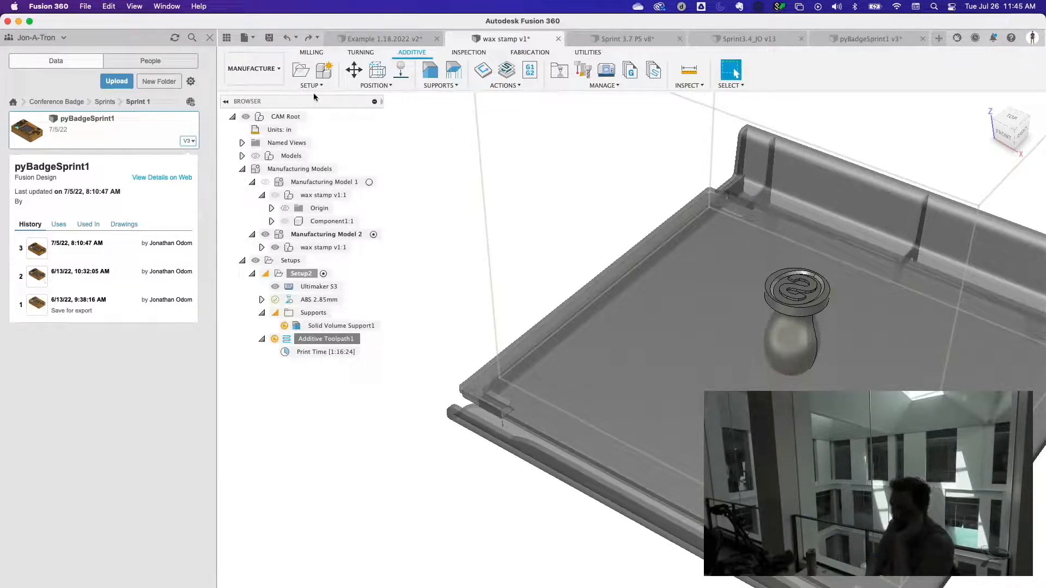
pyautogui.click(264, 75)
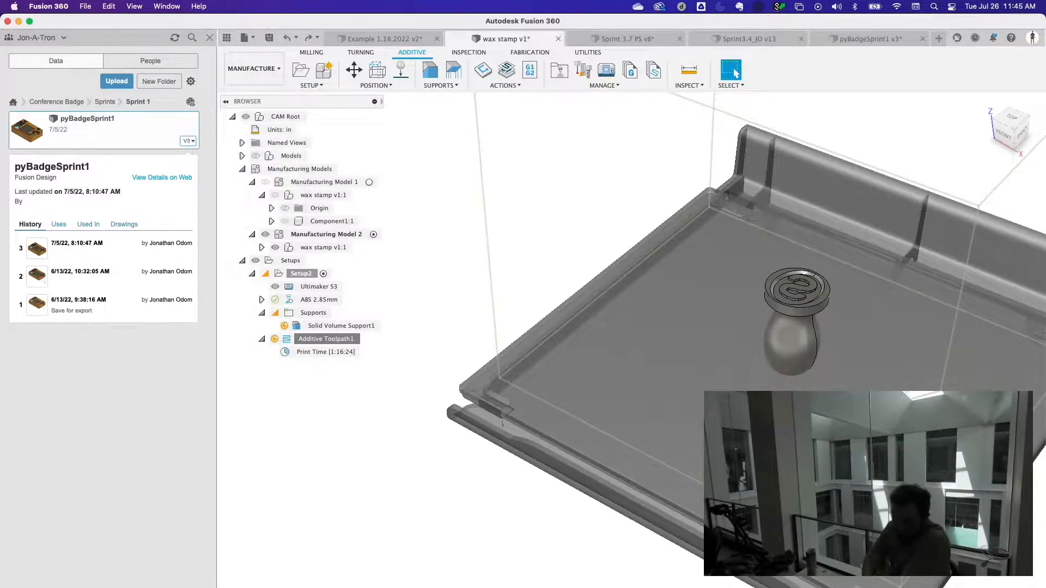
pyautogui.click(253, 69)
pyautogui.moveTo(265, 209)
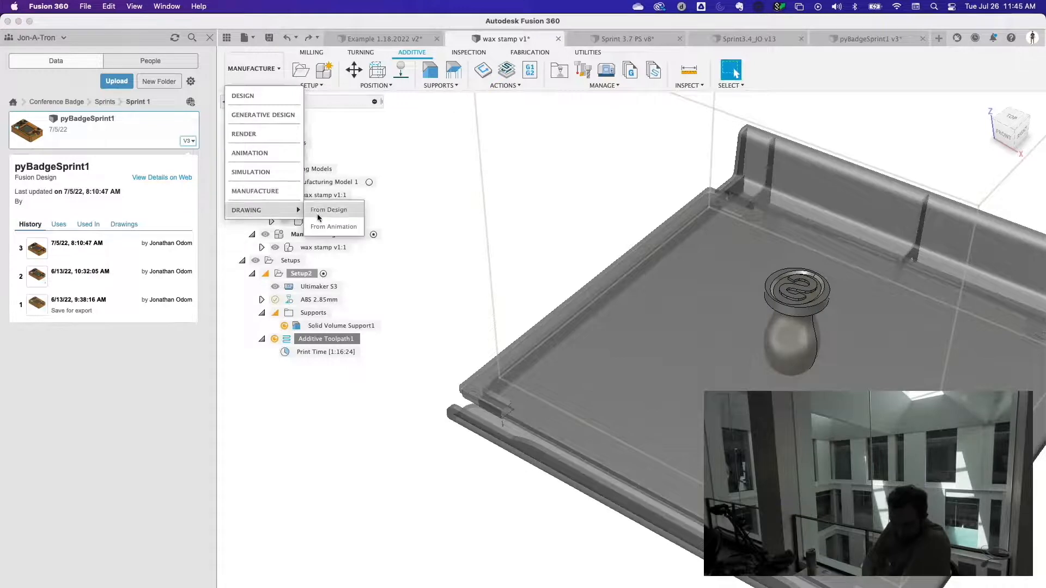
pyautogui.click(317, 213)
pyautogui.click(986, 317)
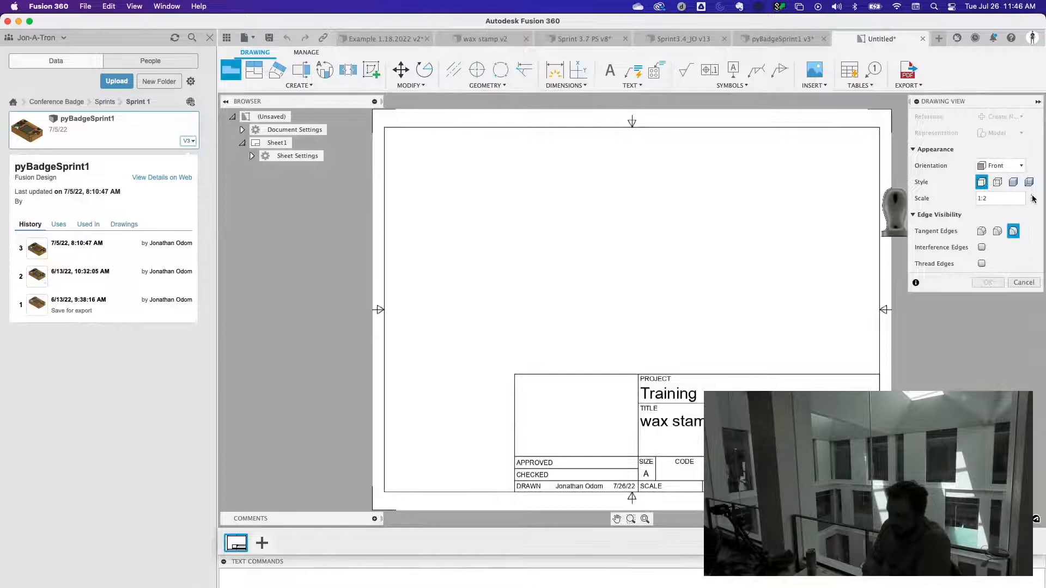
# - Set the base view's scale to 1:1 and place the stamp's front view in the upper middle of the sheet
pyautogui.click(1000, 198)
pyautogui.press('BackSpace')
pyautogui.write('1')
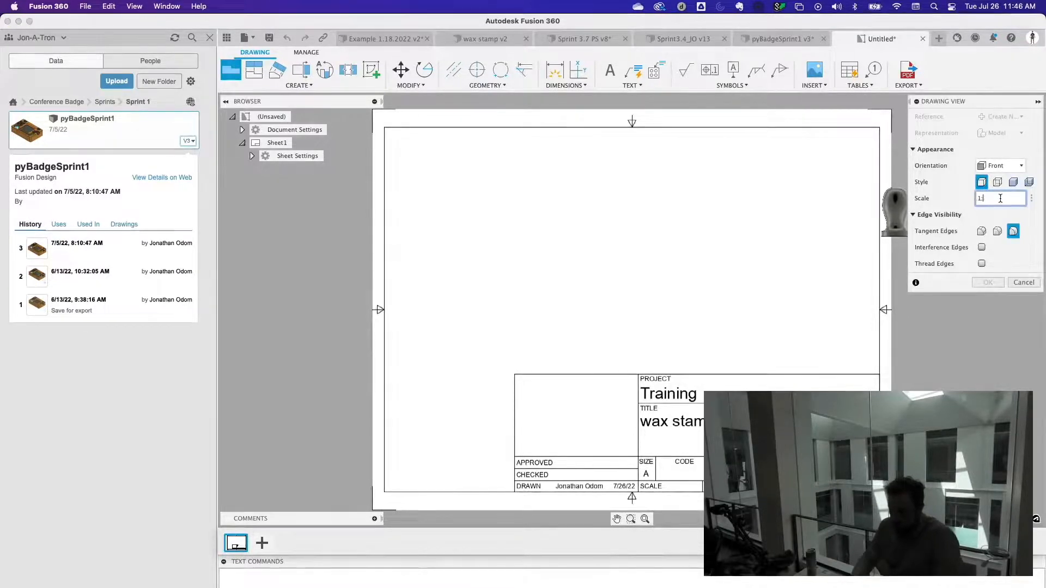
pyautogui.click(632, 235)
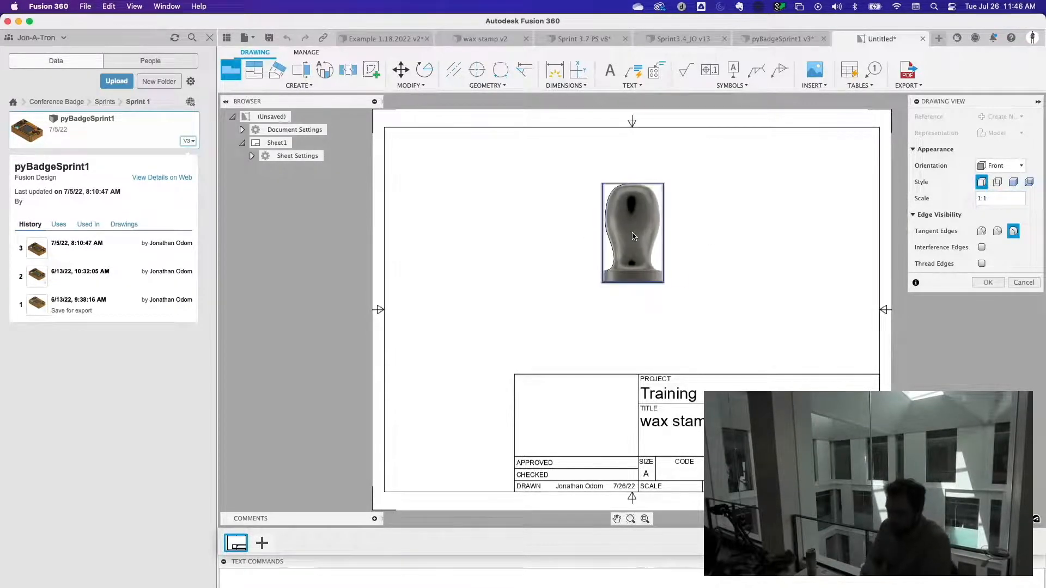
pyautogui.press('Return')
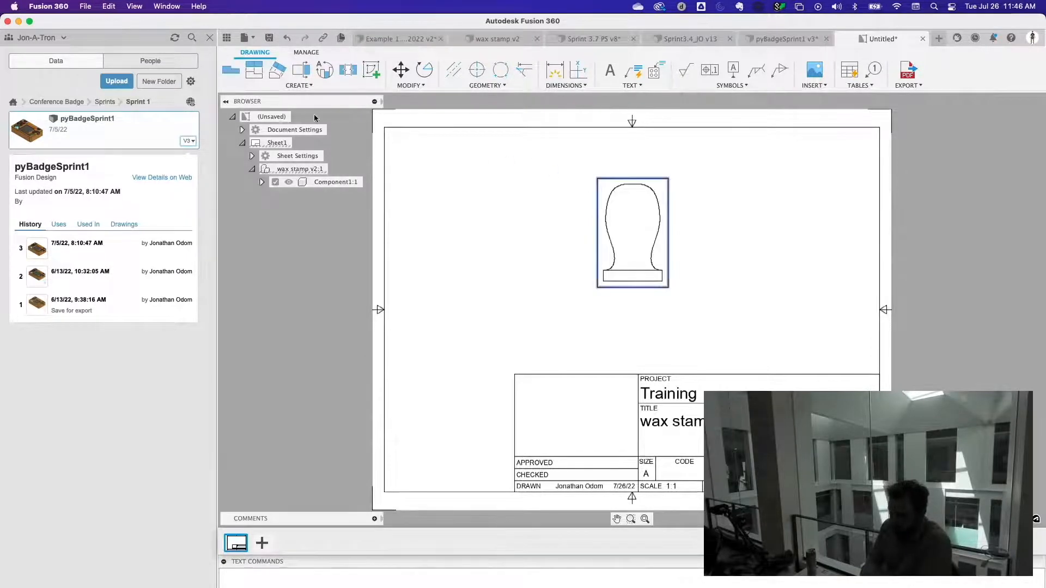
pyautogui.click(301, 69)
pyautogui.click(629, 171)
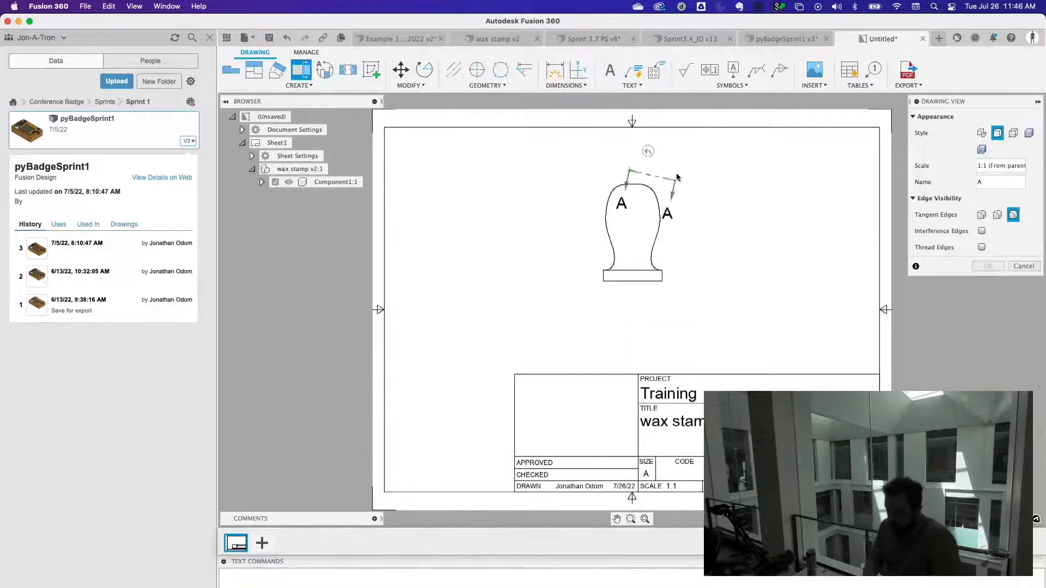
pyautogui.press('Escape')
# - Create projected views of the stamp below, to the right of, and above the front view
pyautogui.click(248, 76)
pyautogui.click(636, 228)
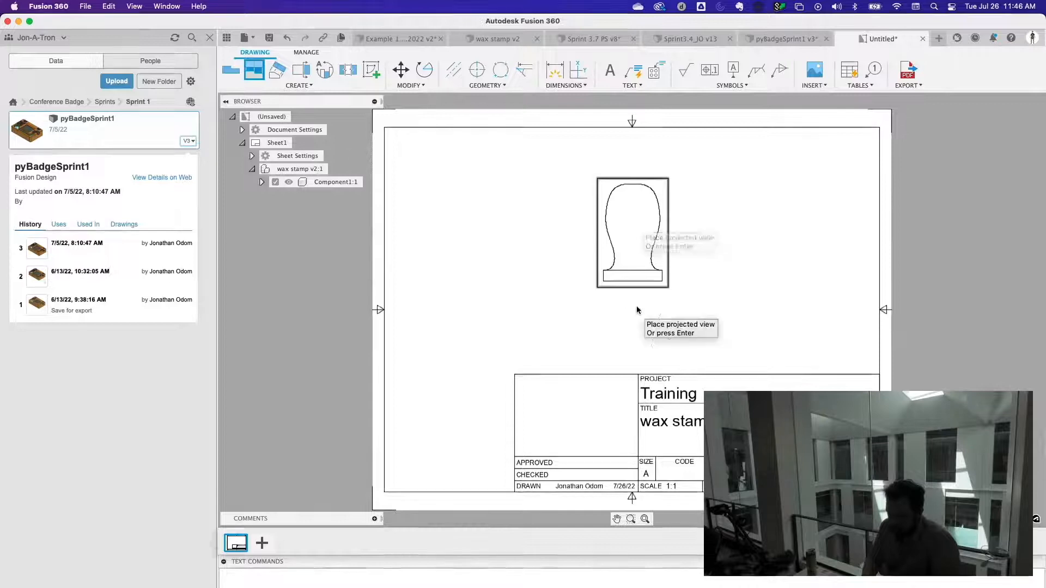
pyautogui.click(636, 336)
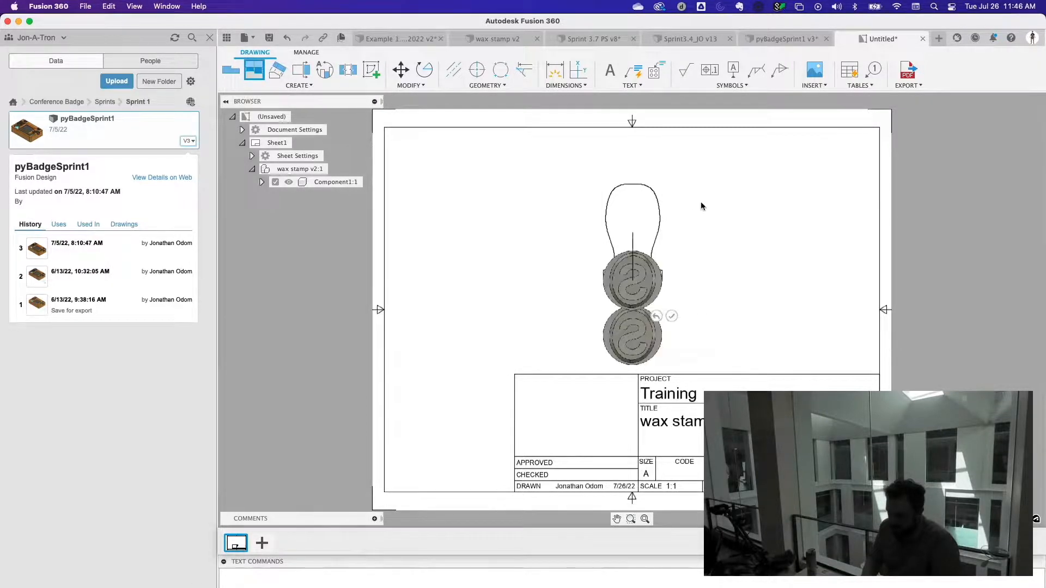
pyautogui.click(727, 210)
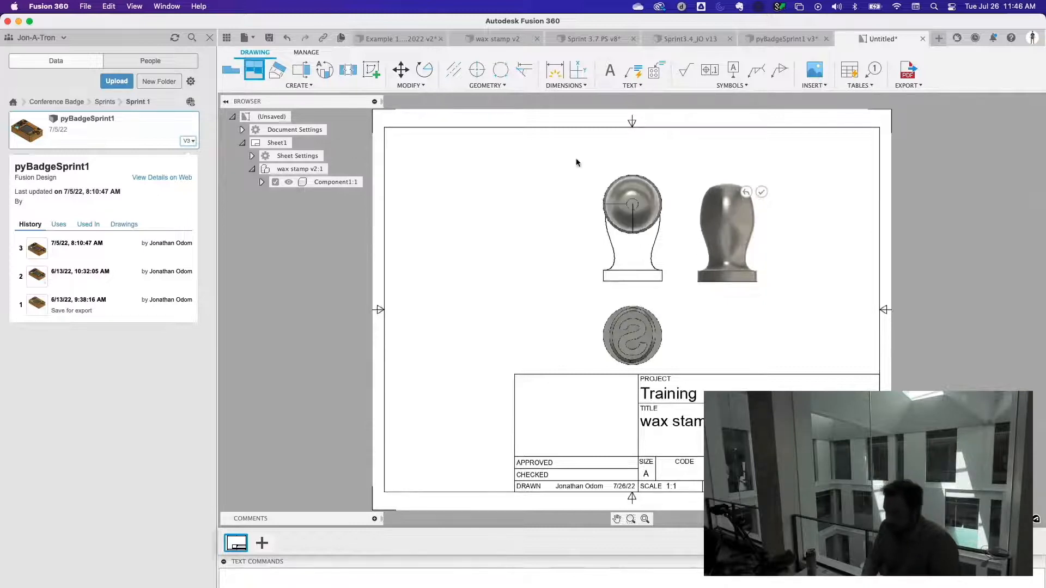
pyautogui.click(646, 153)
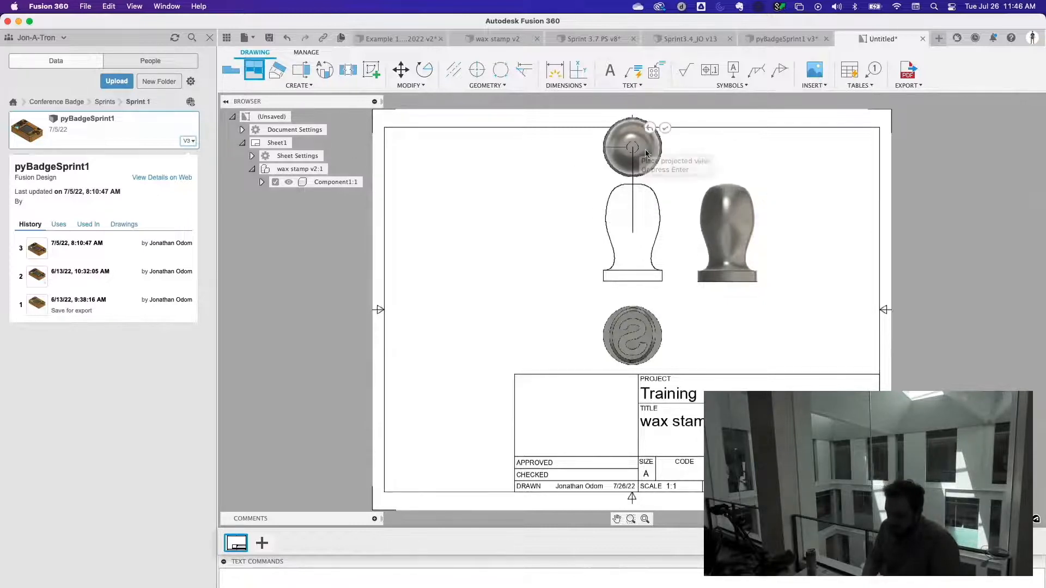
pyautogui.press('Return')
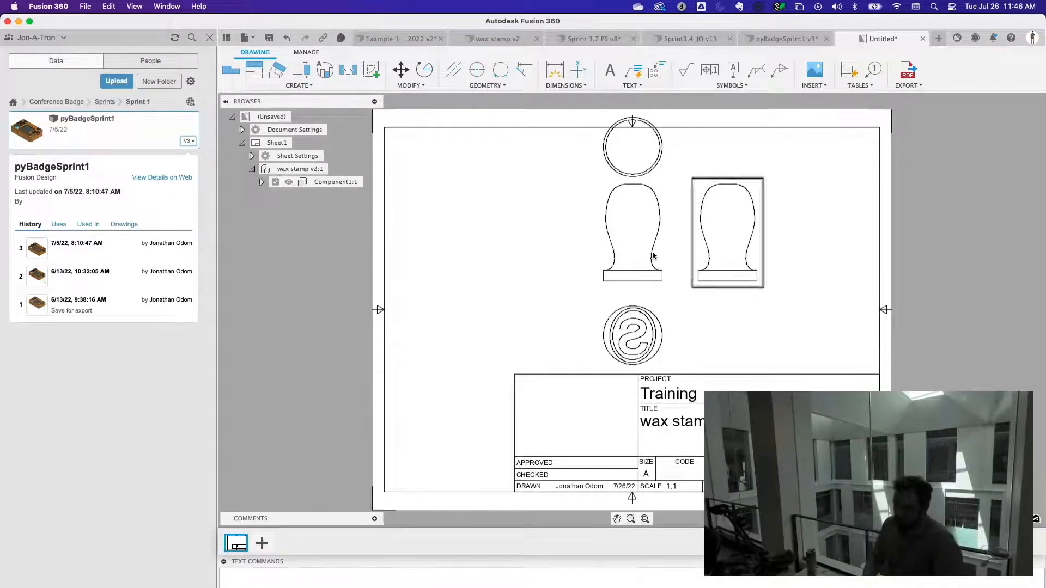
# - Add a leader note reading "Finish Type 2" to the upper right outline of the projected side view
pyautogui.click(634, 72)
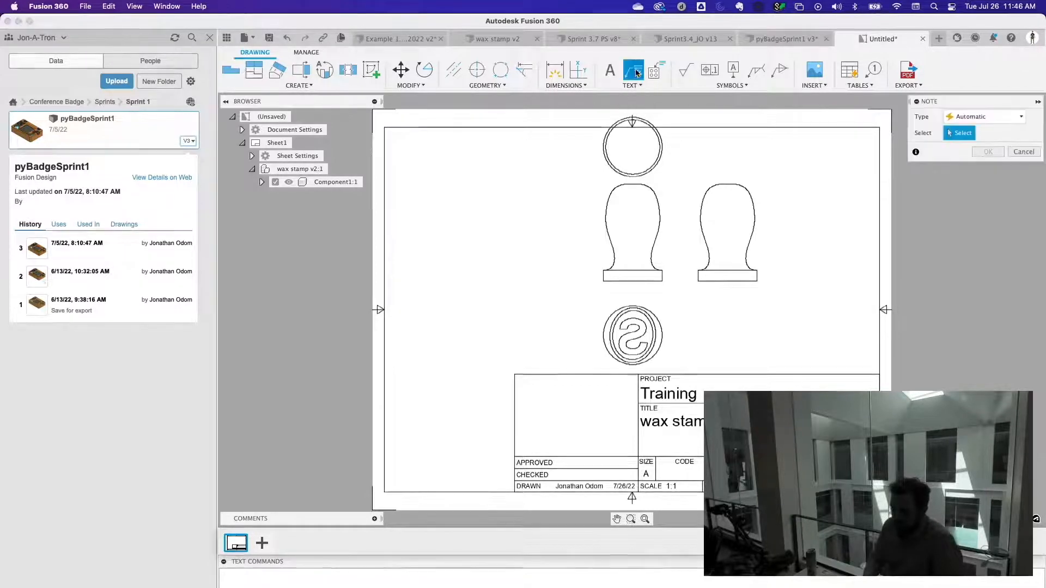
pyautogui.click(753, 194)
pyautogui.click(781, 180)
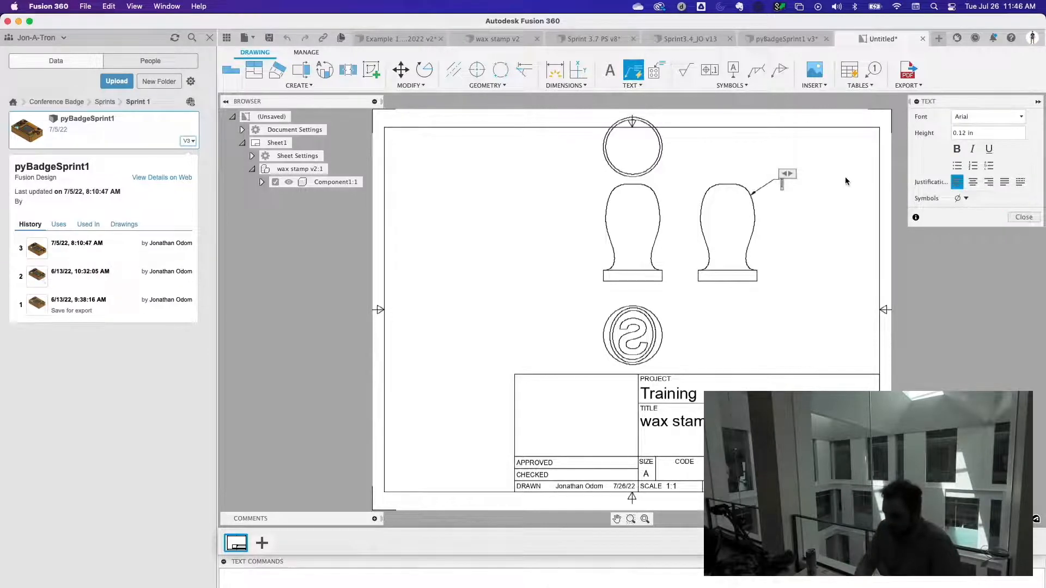
pyautogui.write('Finish Type 2')
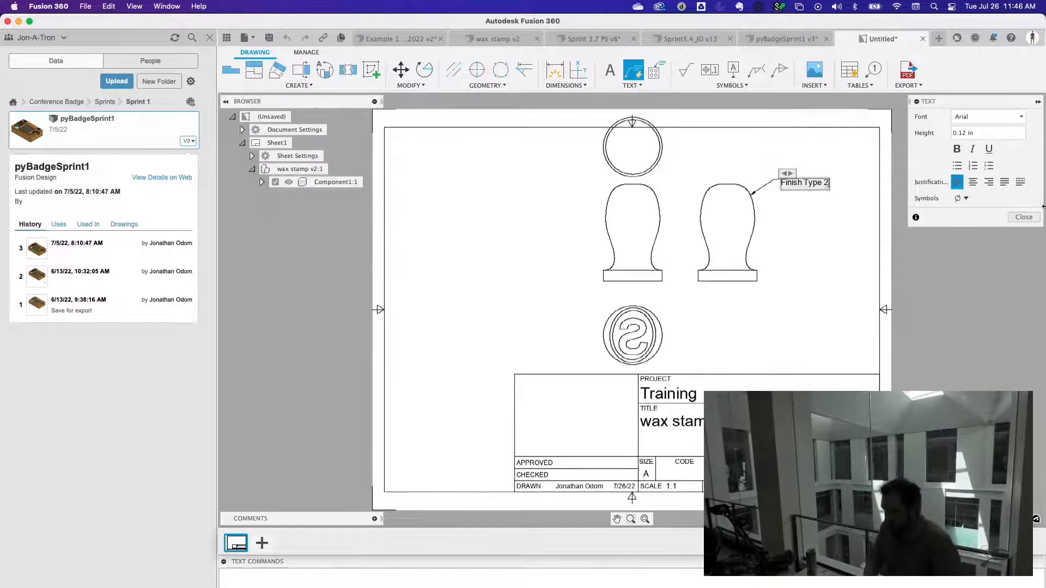
pyautogui.click(1023, 217)
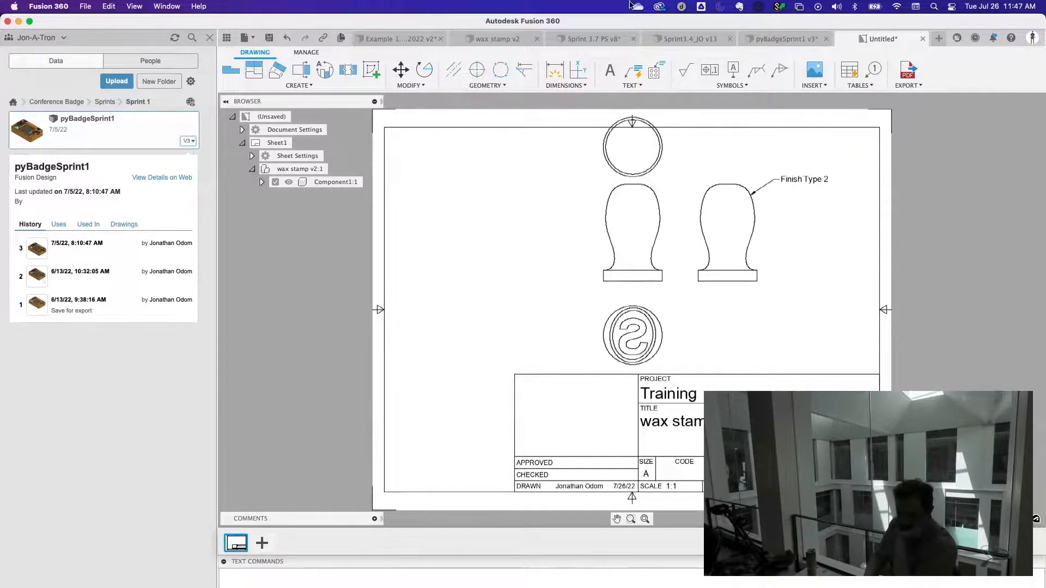
# - Switch to the pyBadgeSprint1 design, review the study types available in the Simulation workspace, and cancel the new study
pyautogui.click(792, 38)
pyautogui.click(255, 69)
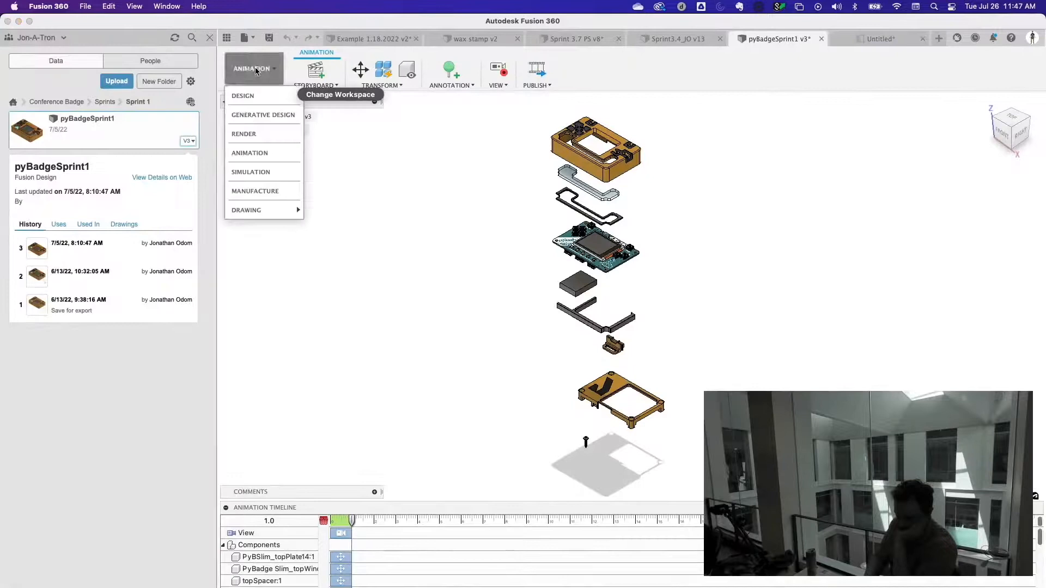
pyautogui.click(278, 176)
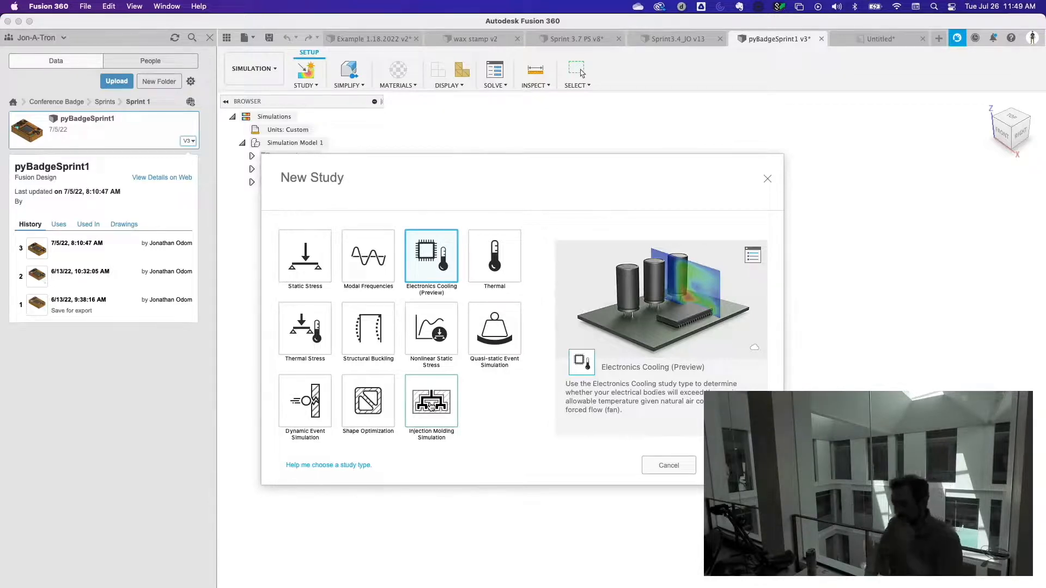
pyautogui.click(672, 465)
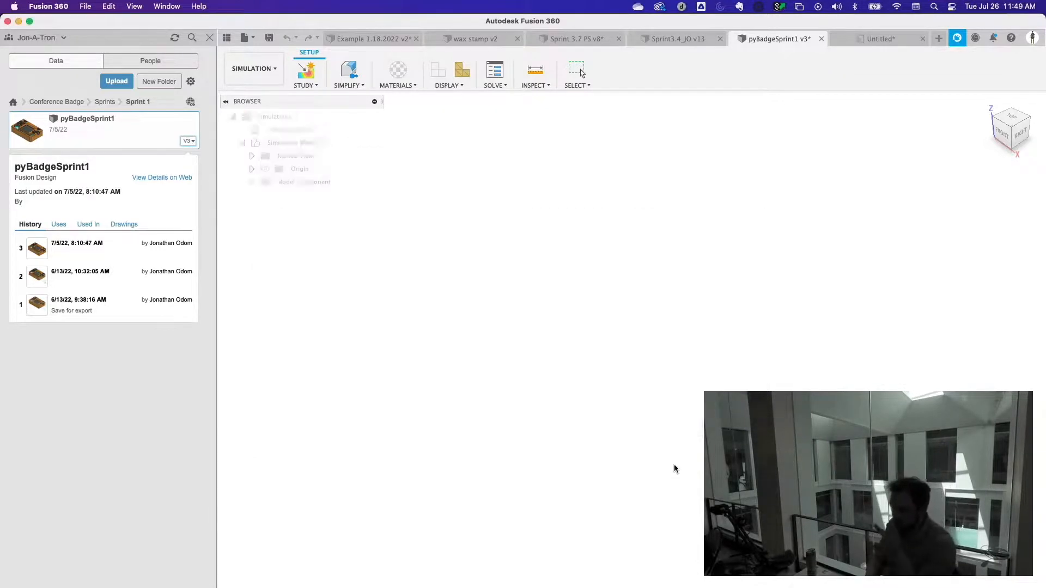
pyautogui.click(265, 70)
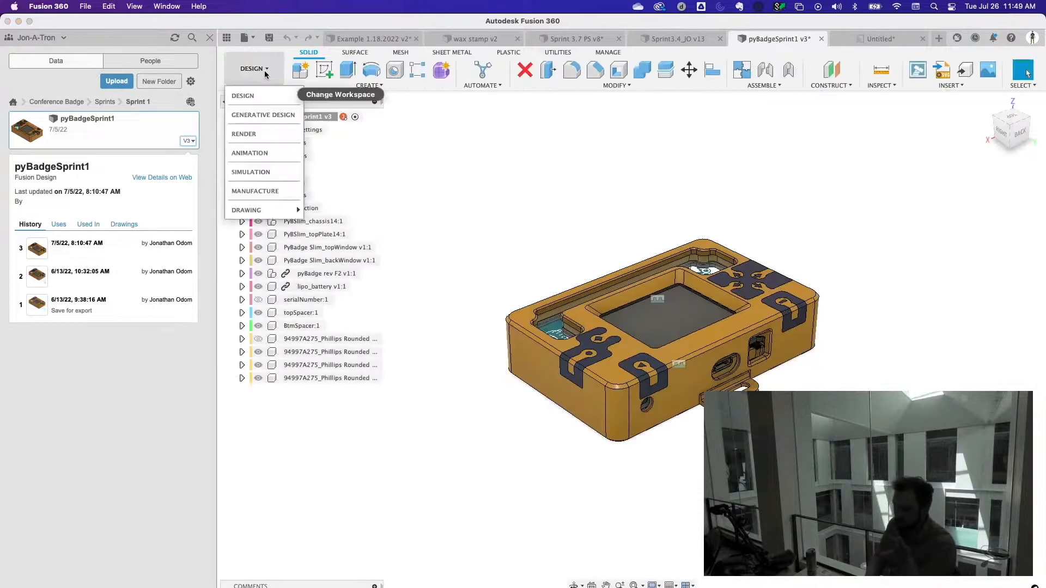
pyautogui.click(265, 75)
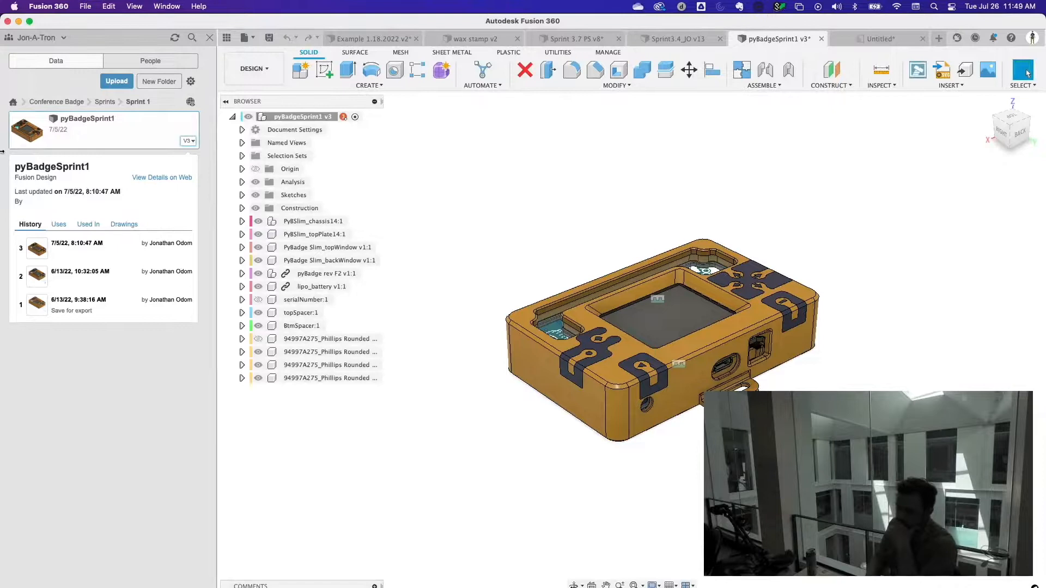
# - Browse the list of all projects and open the SWAG project
pyautogui.click(13, 102)
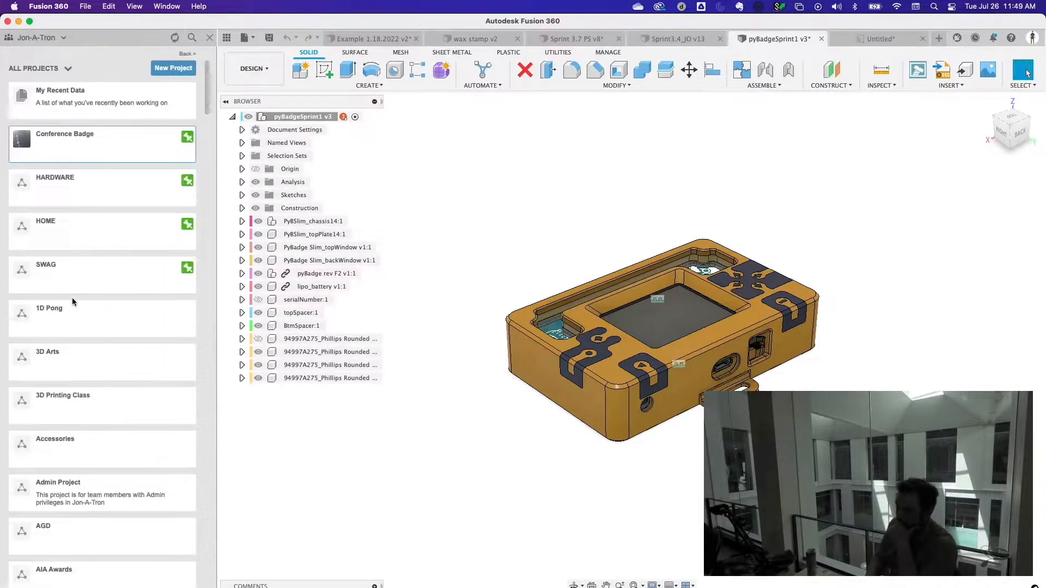
pyautogui.scroll(-20, 73, 330)
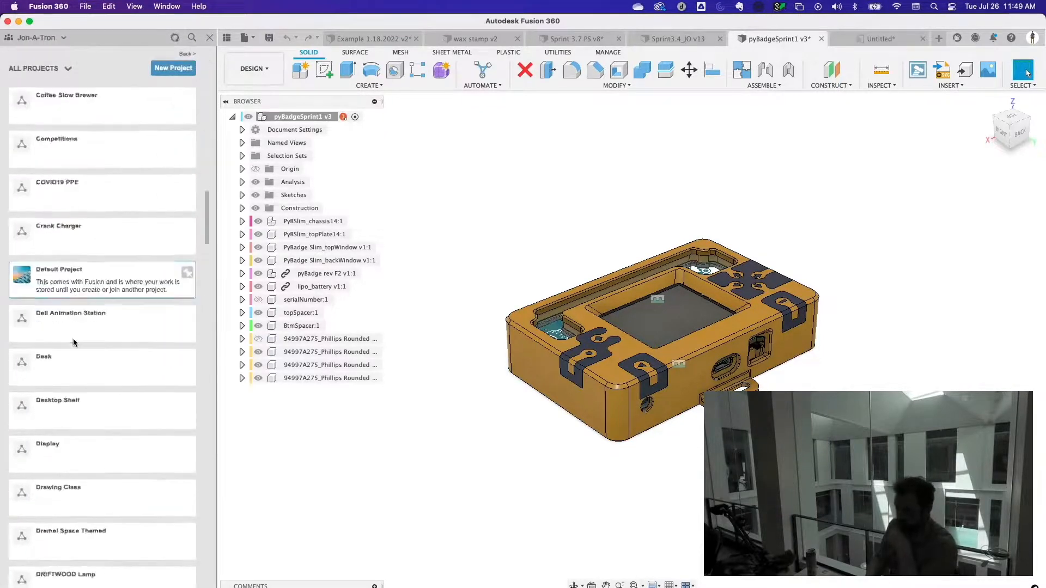
pyautogui.scroll(-20, 73, 342)
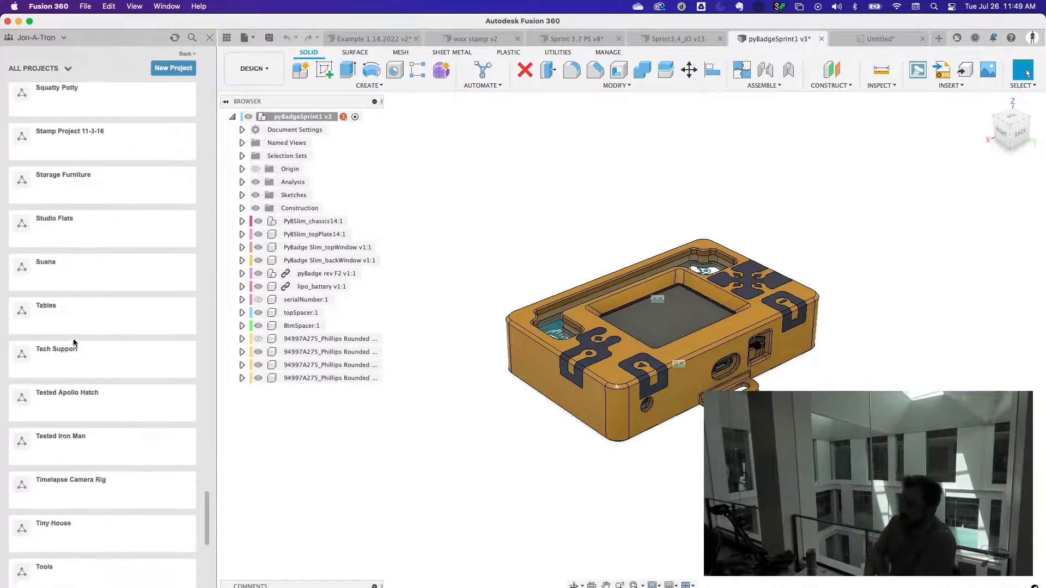
pyautogui.scroll(8, 73, 342)
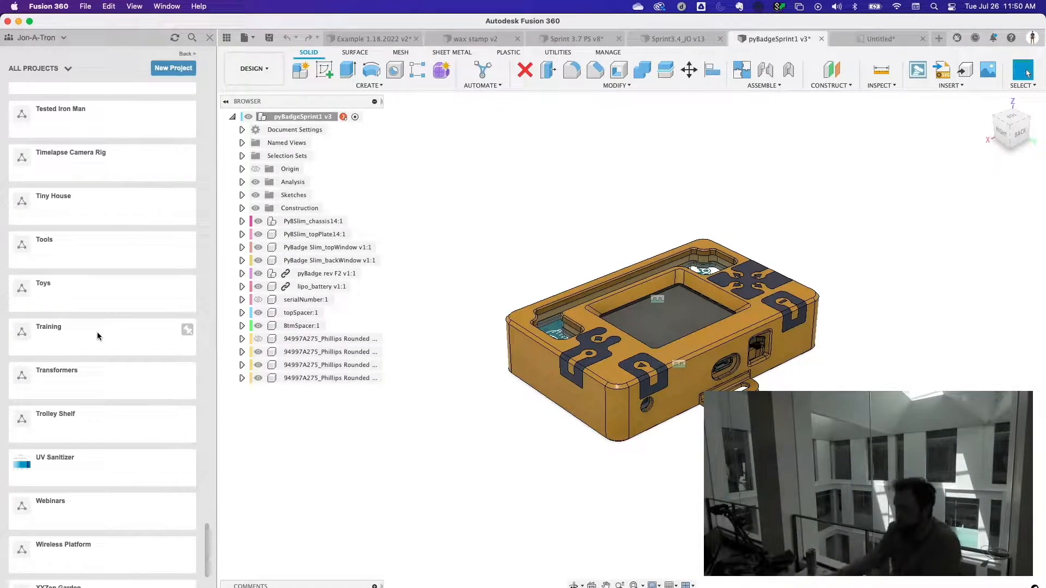
pyautogui.scroll(1, 94, 356)
pyautogui.scroll(8, 93, 356)
pyautogui.scroll(-10, 93, 355)
pyautogui.scroll(6, 93, 355)
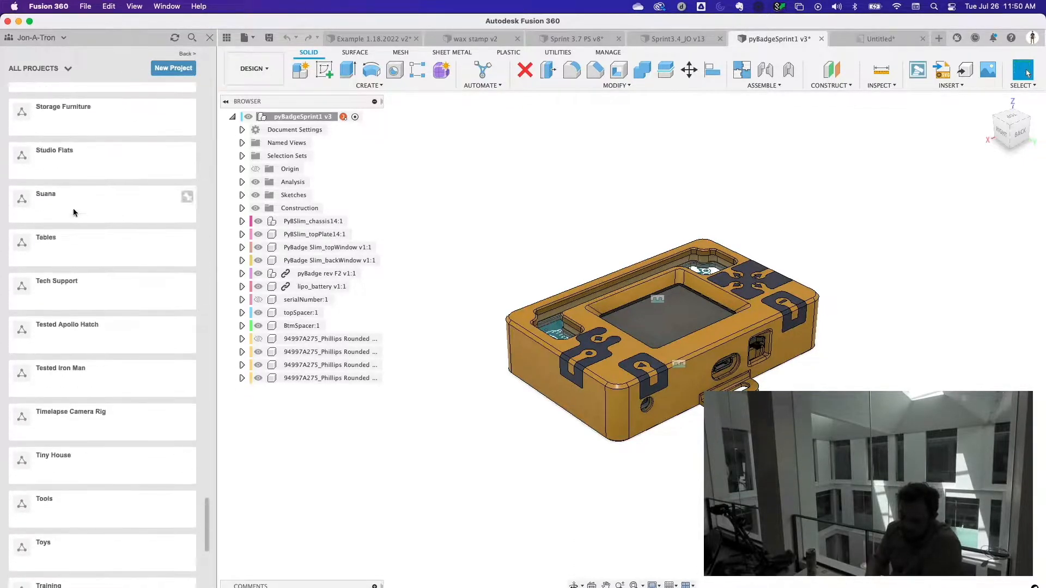
pyautogui.scroll(3, 73, 208)
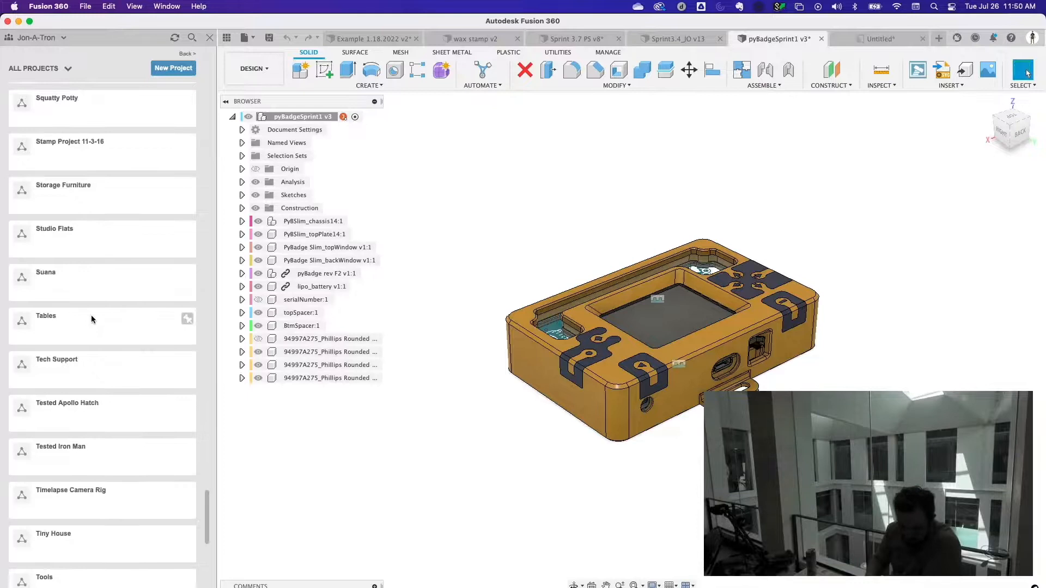
pyautogui.scroll(-5, 91, 319)
pyautogui.scroll(20, 91, 316)
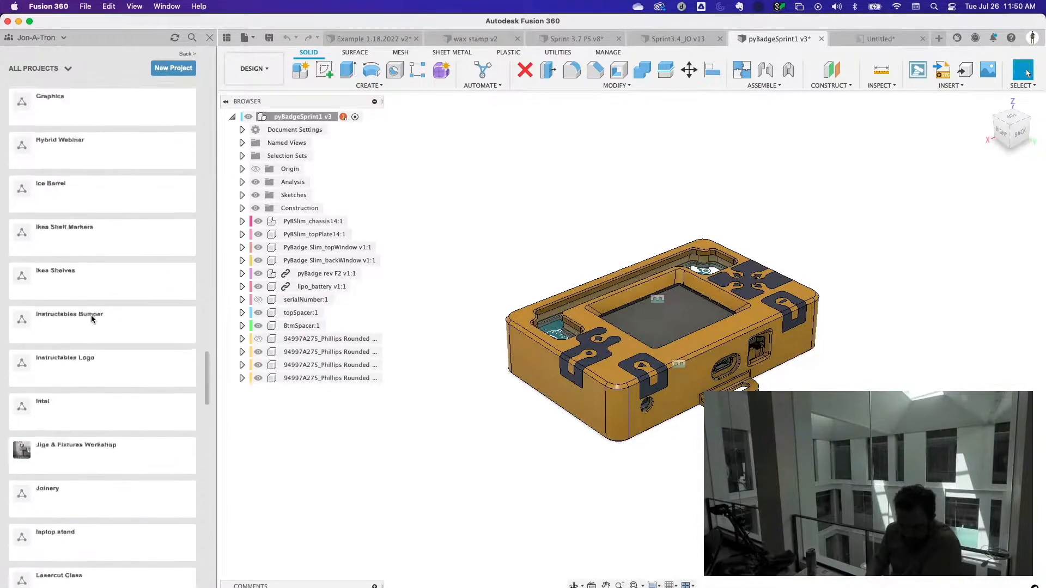
pyautogui.click(84, 284)
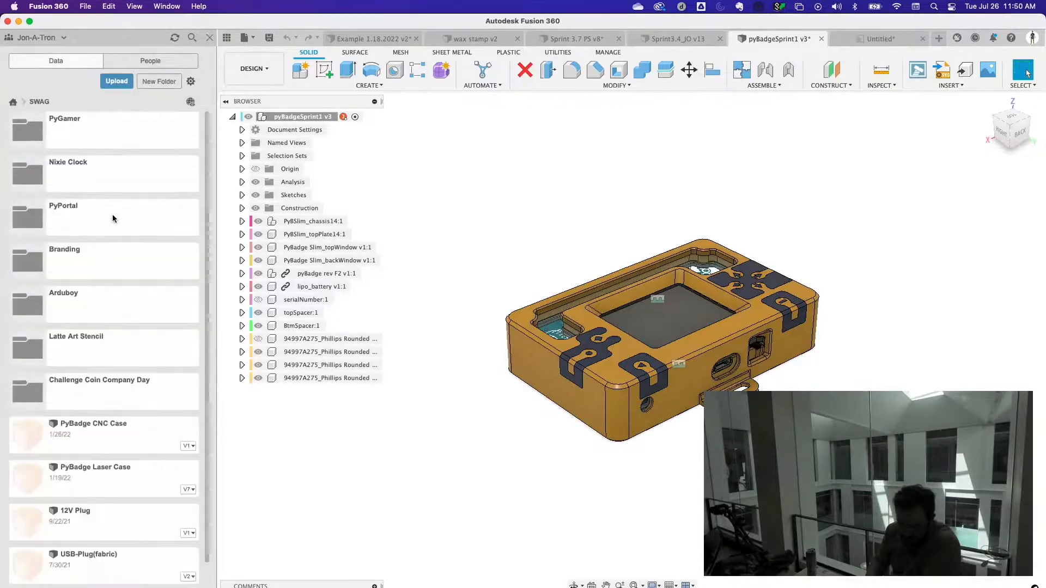
# - Browse the Nixie Clock folder and its Etsy Clock subfolder, and open the Nixie Clock Generative Stand design
pyautogui.click(100, 170)
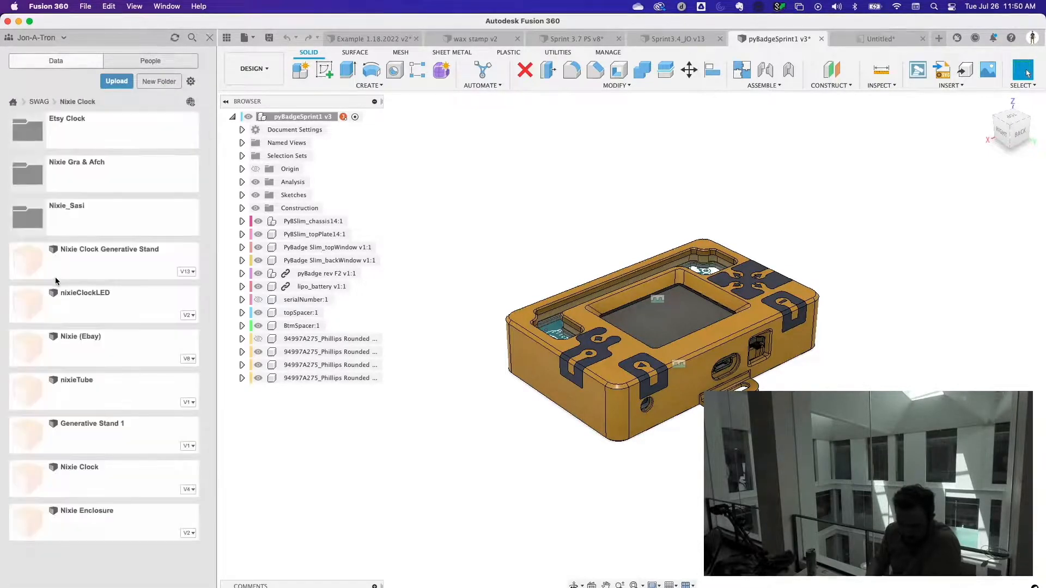
pyautogui.click(106, 125)
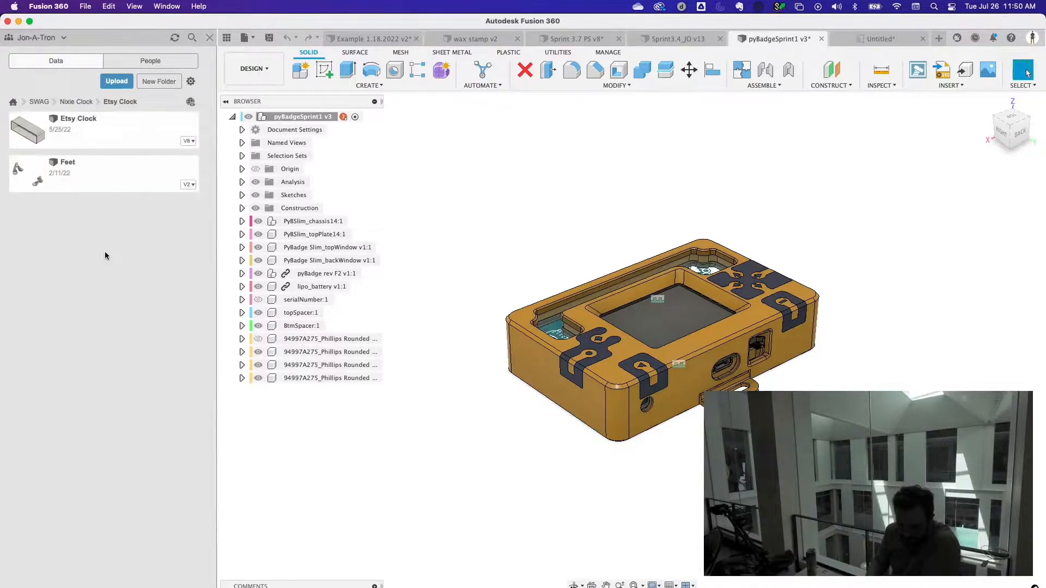
pyautogui.click(75, 102)
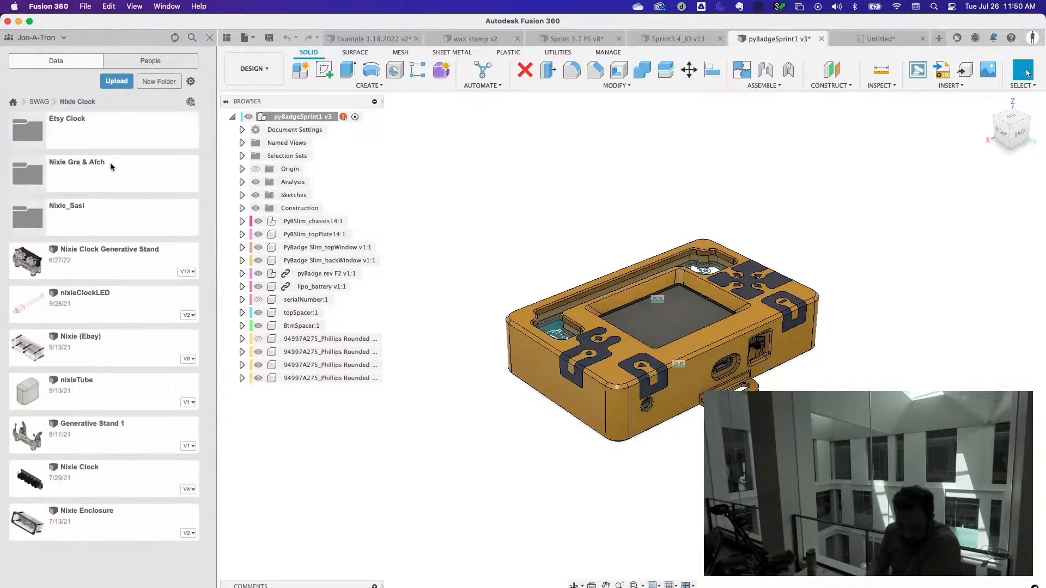
pyautogui.doubleClick(93, 260)
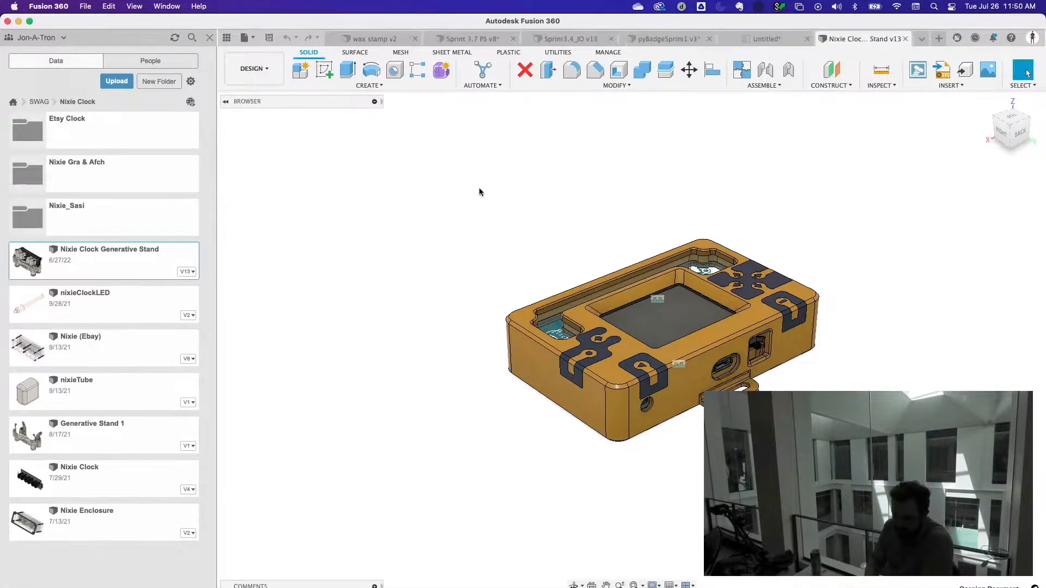
# - Enter the Generative Design workspace, view the study model from the side, and collapse Study 3
pyautogui.click(275, 80)
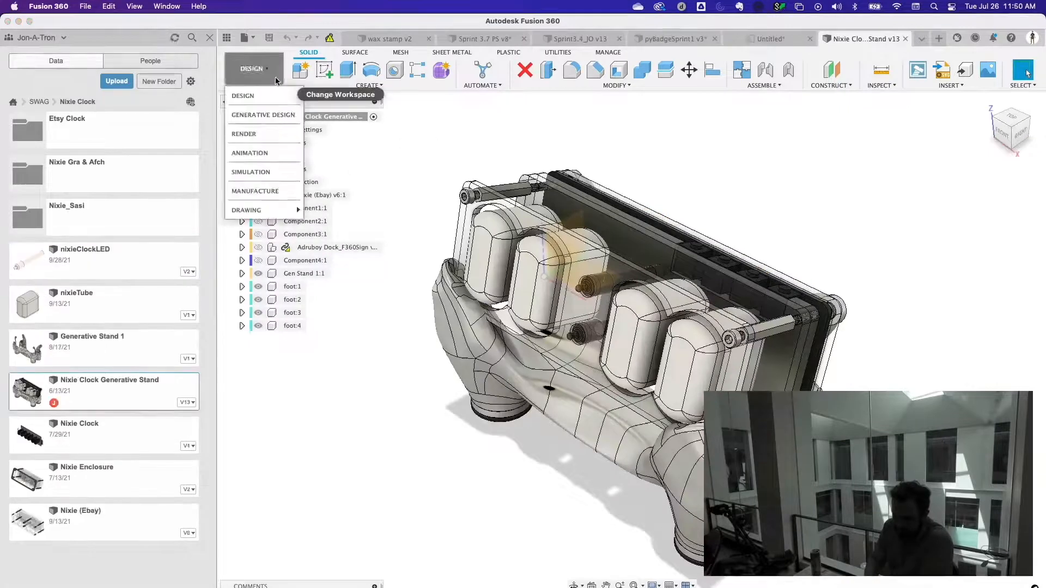
pyautogui.click(269, 116)
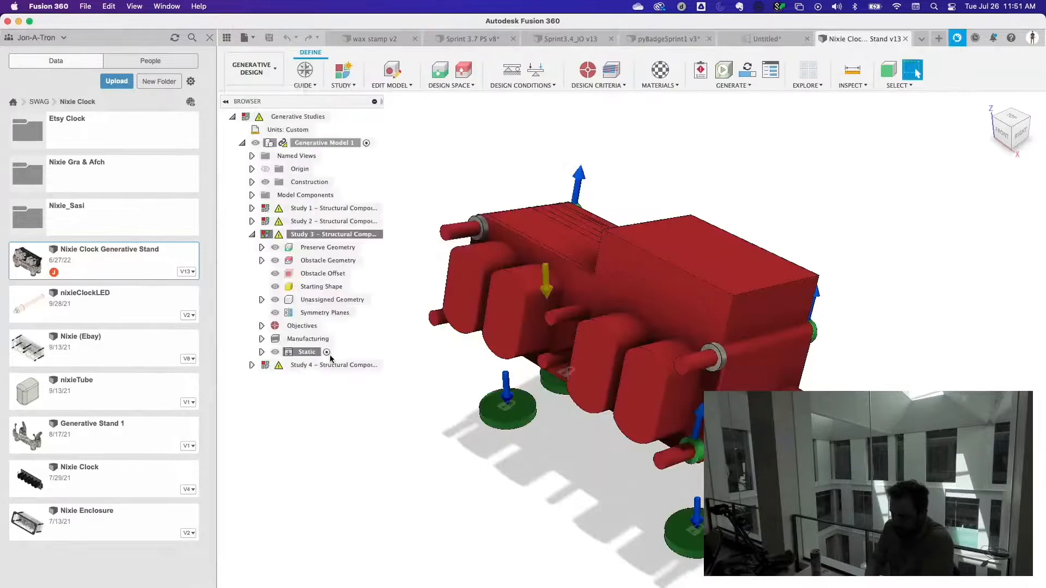
pyautogui.keyDown('shift'); pyautogui.moveTo(843, 246); pyautogui.dragTo(818, 231, button='middle'); pyautogui.keyUp('shift')
pyautogui.click(251, 234)
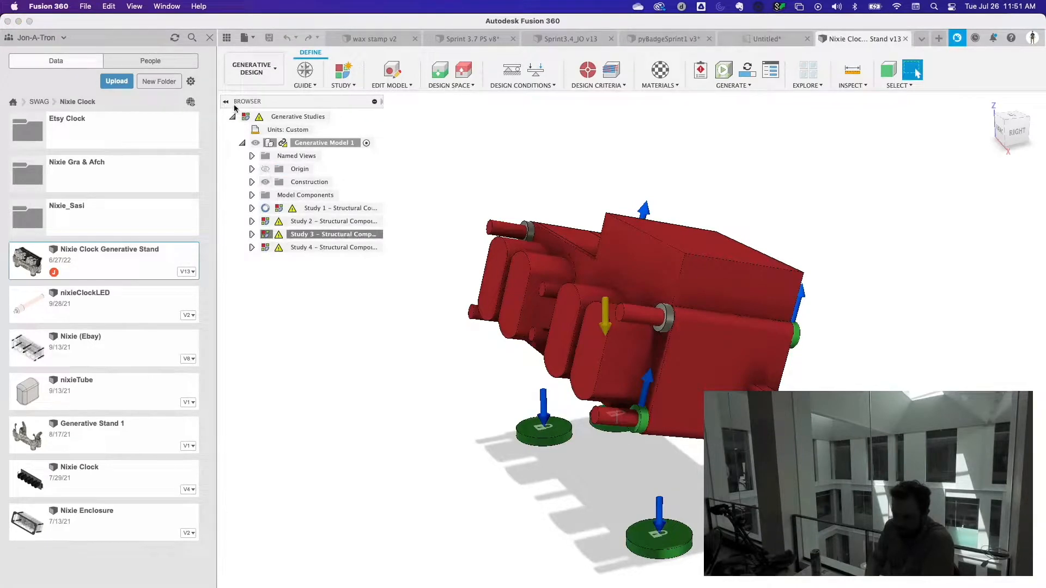
# - Return to the Design workspace and hide the Gen Stand component to expose the clock and its feet
pyautogui.click(251, 68)
pyautogui.click(254, 98)
pyautogui.keyDown('shift'); pyautogui.moveTo(694, 190); pyautogui.dragTo(831, 255, button='middle'); pyautogui.keyUp('shift')
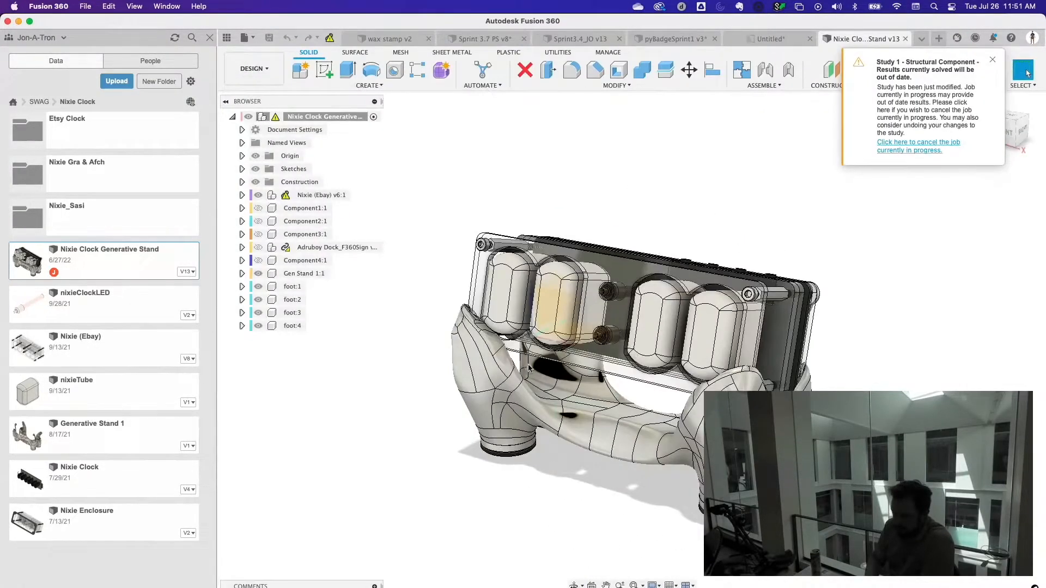
pyautogui.click(259, 273)
pyautogui.keyDown('shift'); pyautogui.moveTo(662, 167); pyautogui.dragTo(654, 193, button='middle'); pyautogui.keyUp('shift')
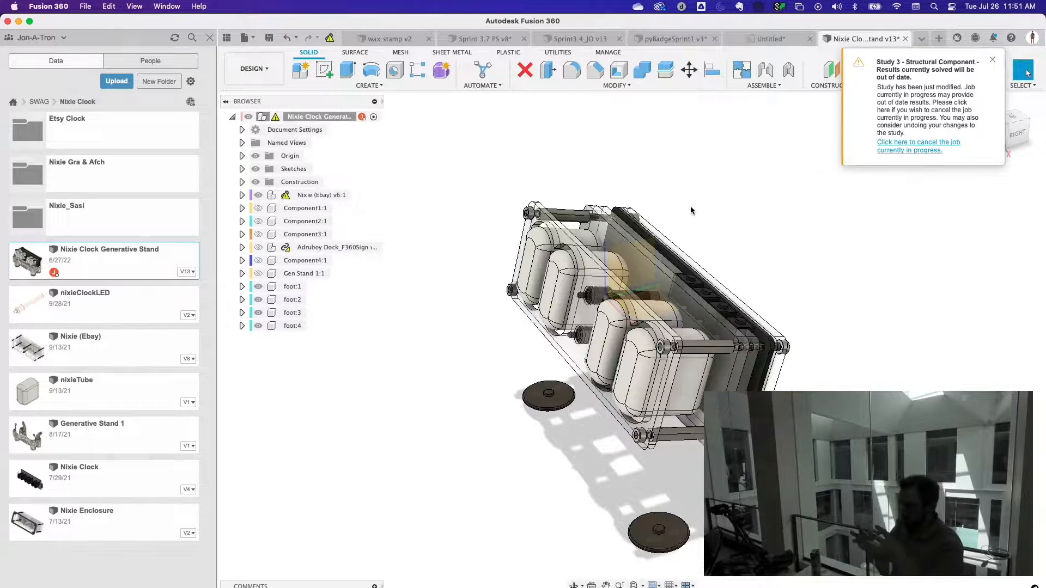
# - Reopen the Generative Design workspace and expand Study 3's Static load case and Study 4 to examine the study setup
pyautogui.click(254, 68)
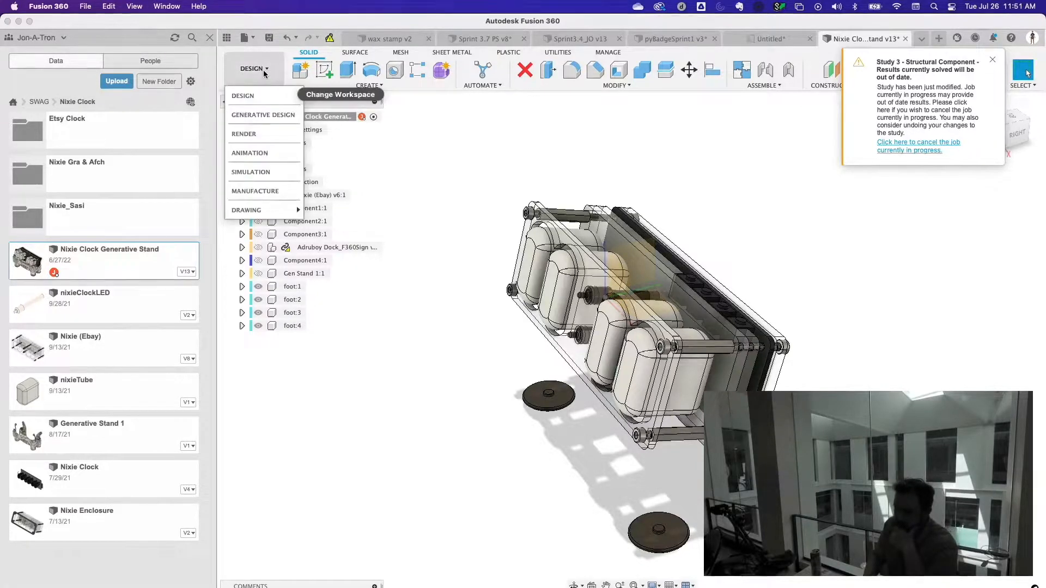
pyautogui.click(267, 115)
pyautogui.moveTo(769, 217)
pyautogui.keyDown('shift'); pyautogui.mouseDown(button='middle')
pyautogui.moveTo(774, 200)
pyautogui.moveTo(793, 206)
pyautogui.moveTo(778, 222)
pyautogui.mouseUp(button='middle'); pyautogui.keyUp('shift')
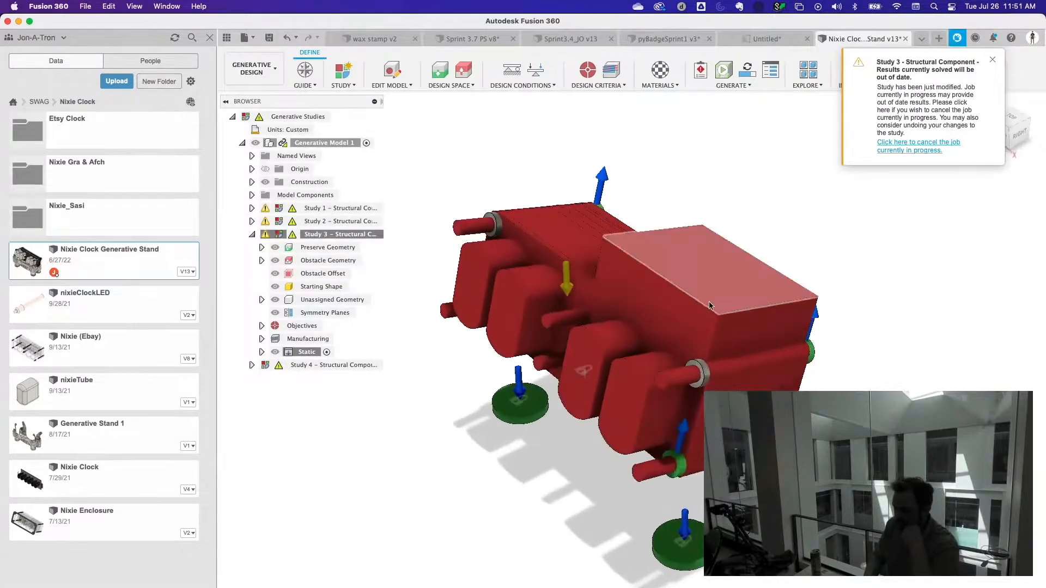
pyautogui.click(327, 261)
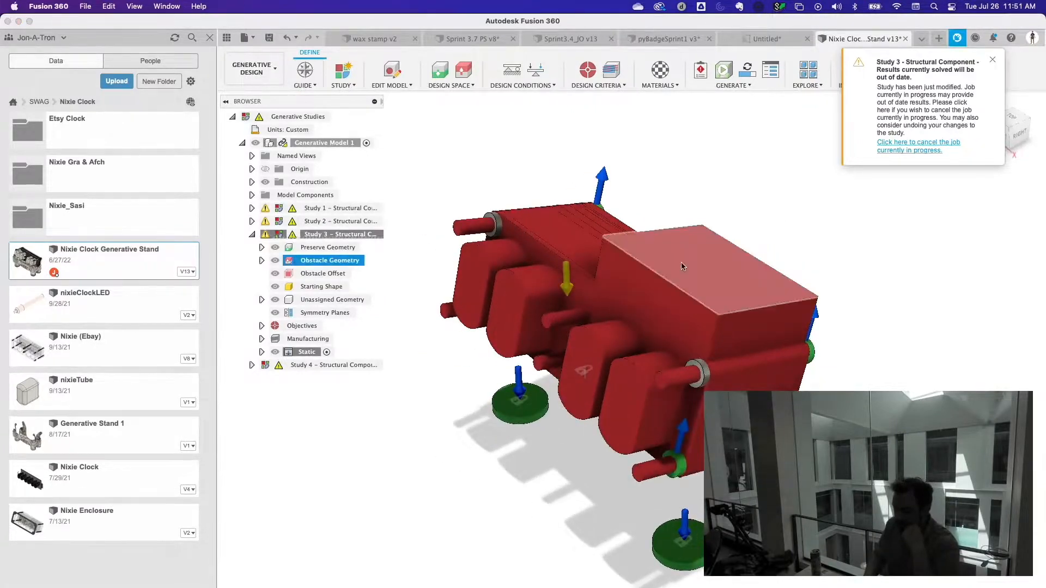
pyautogui.click(261, 353)
pyautogui.click(240, 396)
pyautogui.click(252, 391)
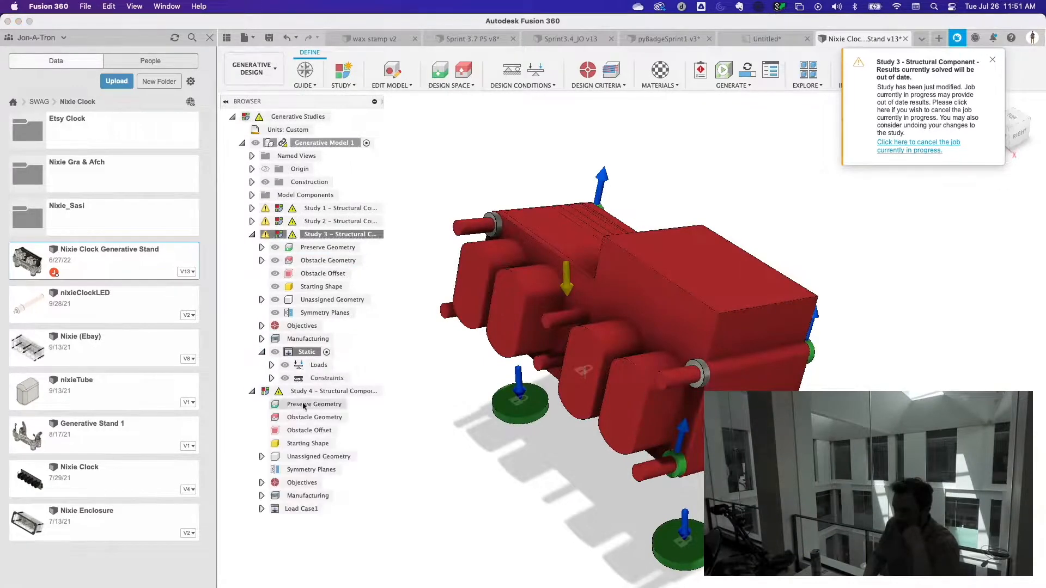
# - Highlight the obstacle bodies and the design space between clock and feet, and clear the selection
pyautogui.click(310, 420)
pyautogui.click(684, 320)
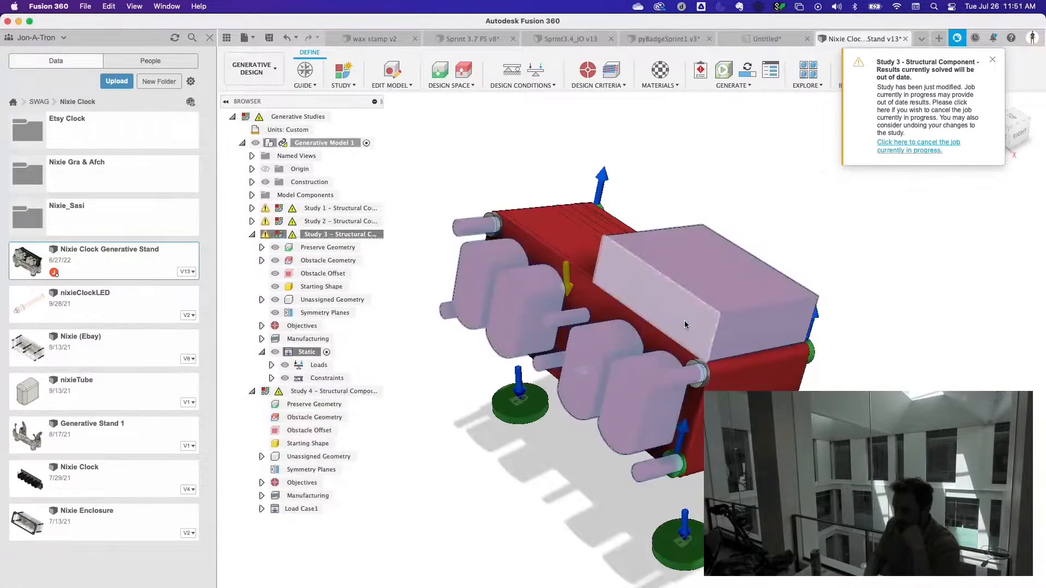
pyautogui.moveTo(893, 406)
pyautogui.keyDown('shift'); pyautogui.mouseDown(button='middle')
pyautogui.moveTo(833, 368)
pyautogui.moveTo(898, 393)
pyautogui.mouseUp(button='middle'); pyautogui.keyUp('shift')
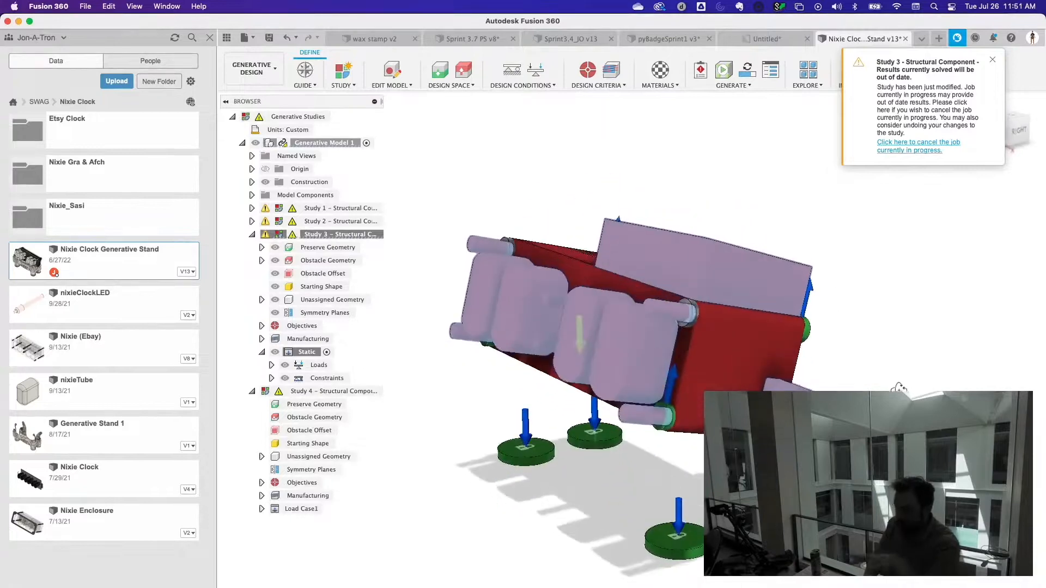
pyautogui.click(540, 460)
pyautogui.click(539, 461)
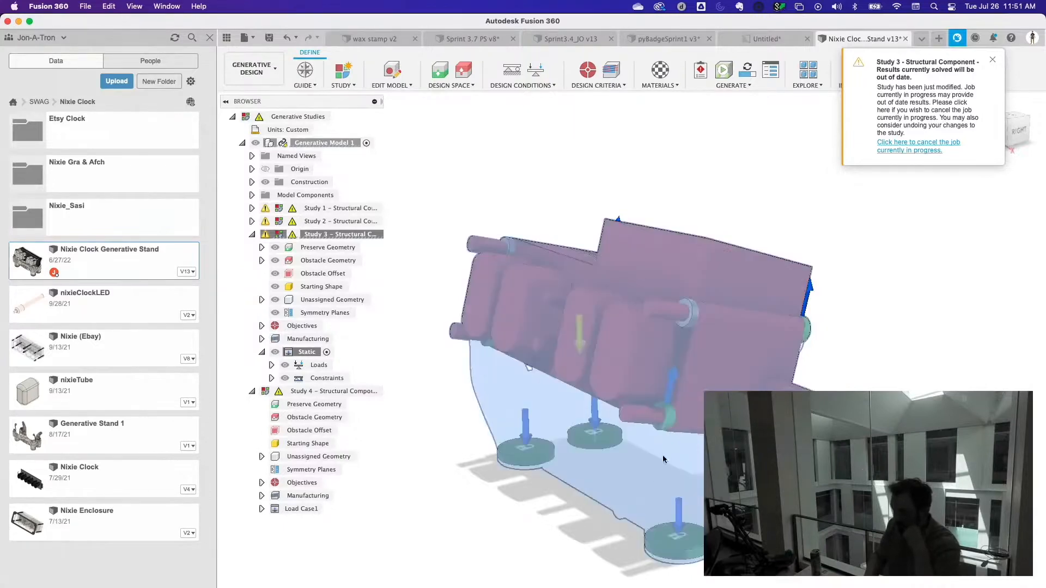
pyautogui.press('Escape')
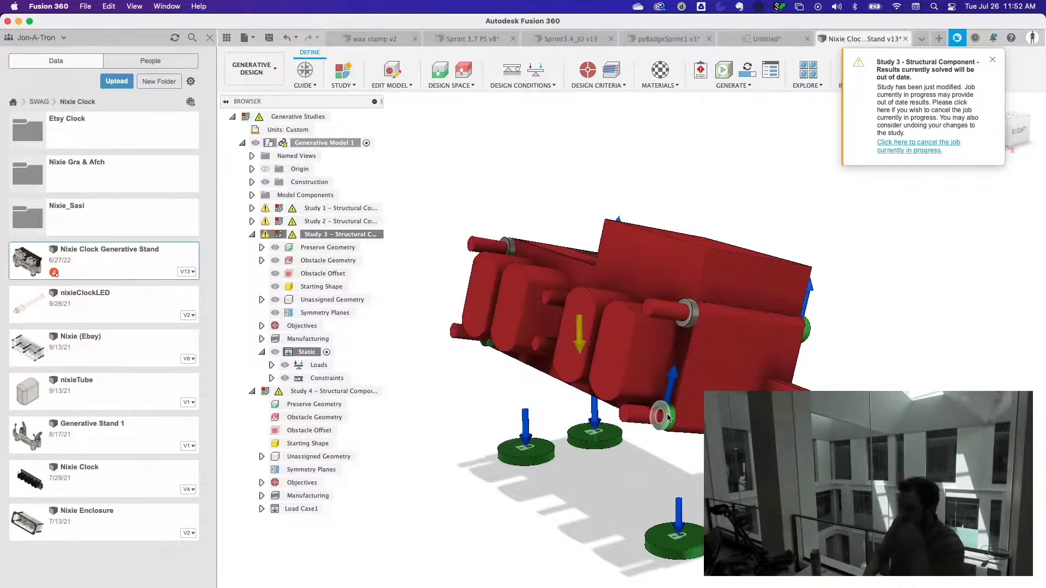
pyautogui.keyDown('shift'); pyautogui.moveTo(845, 344); pyautogui.dragTo(827, 342, button='middle'); pyautogui.keyUp('shift')
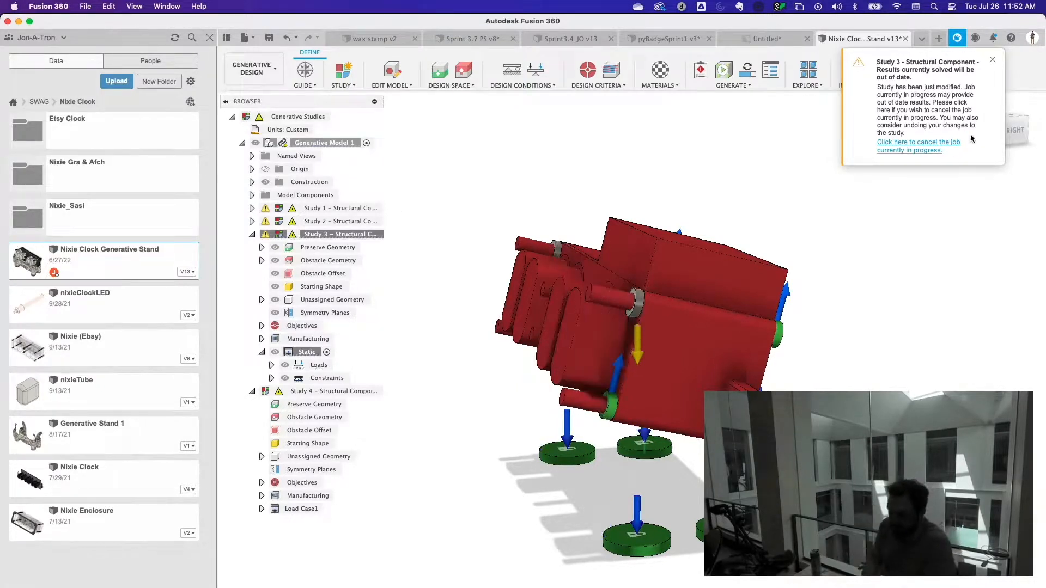
# - Dismiss the Study 3 notification and collapse the Study 3 and Study 4 entries
pyautogui.click(992, 58)
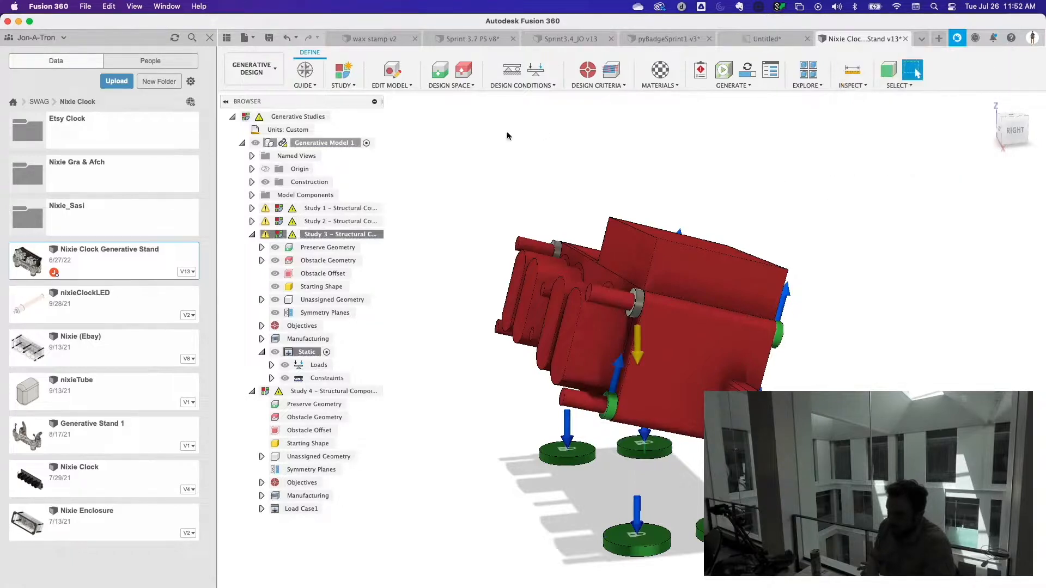
pyautogui.click(252, 235)
pyautogui.click(252, 248)
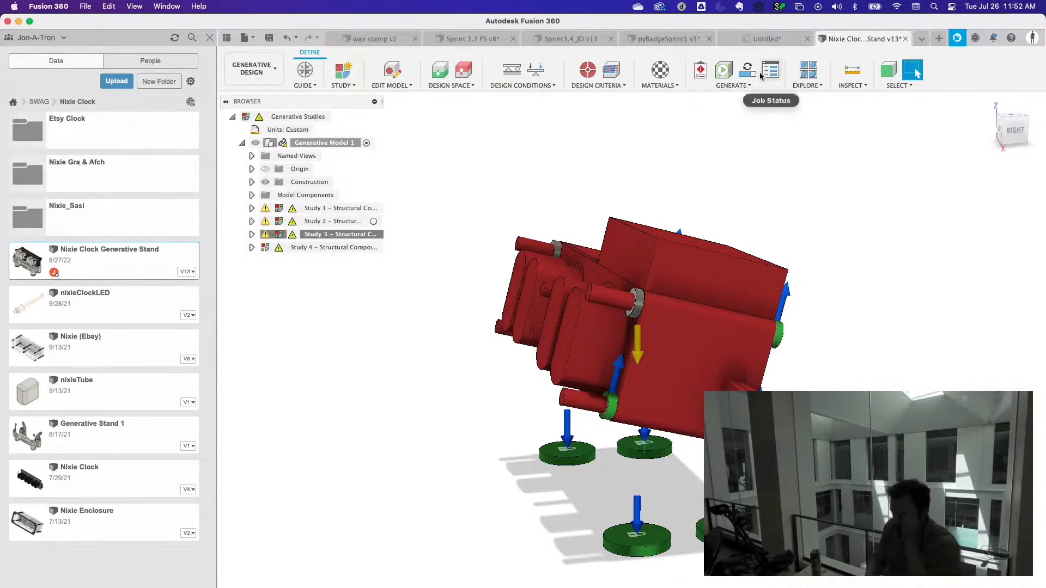
# - Try to explore the generative outcomes, accept generating the studies, review their status, and close the Generate dialog
pyautogui.click(808, 71)
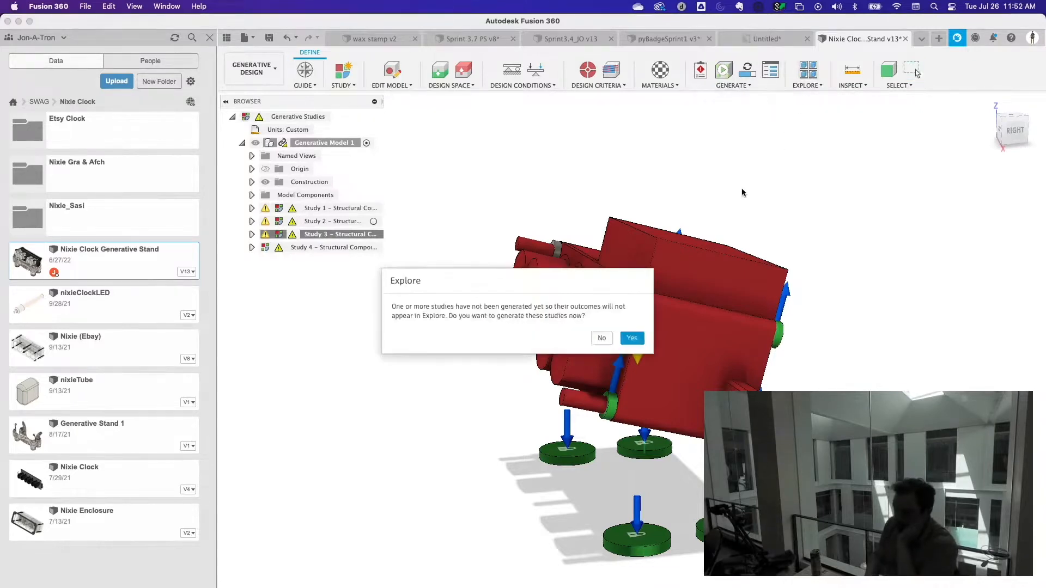
pyautogui.click(632, 338)
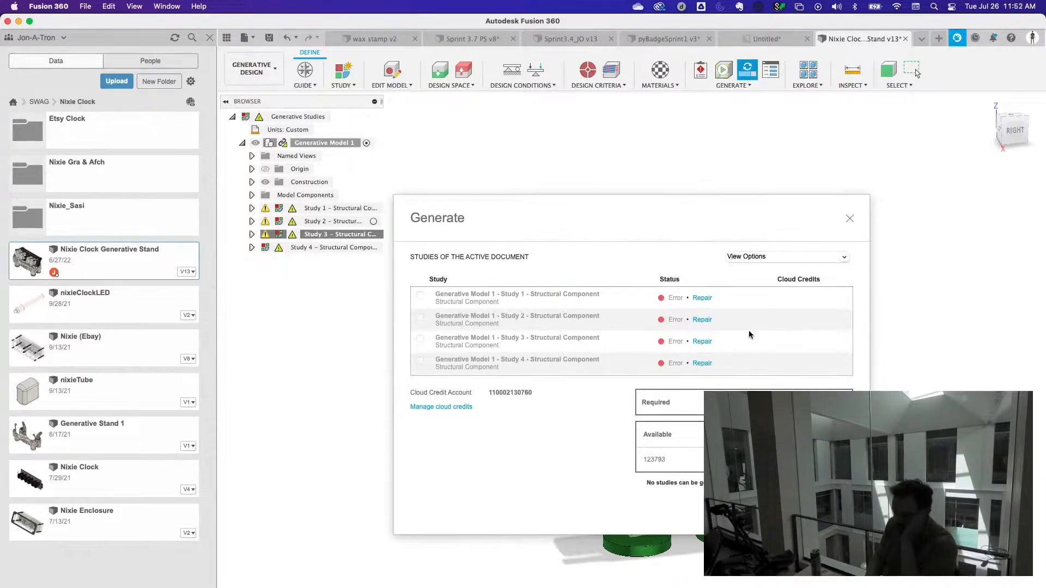
pyautogui.click(913, 70)
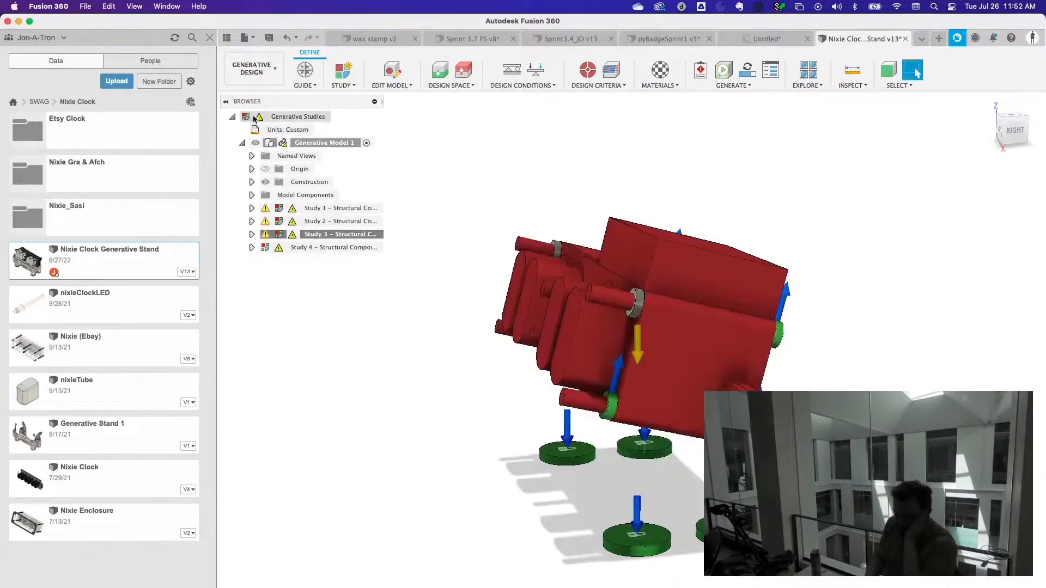
# - Switch to the Design workspace, briefly show Component1, and make the Gen Stand component visible
pyautogui.click(267, 83)
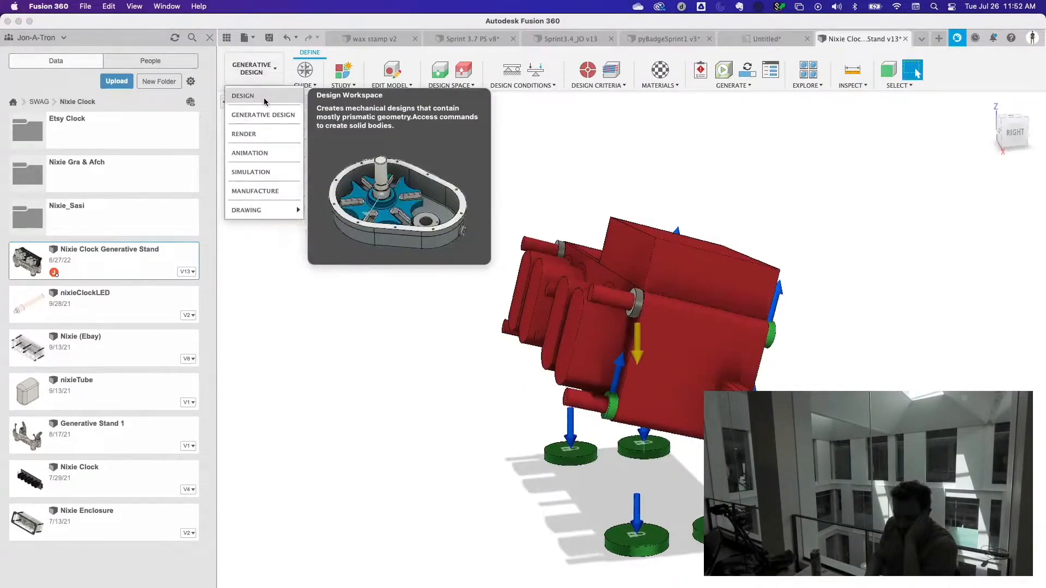
pyautogui.click(264, 97)
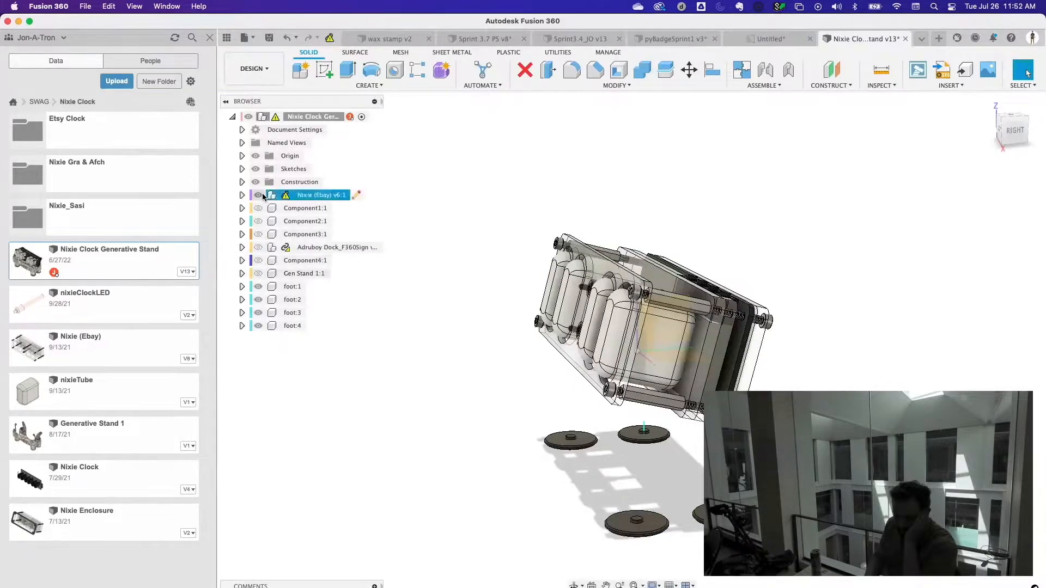
pyautogui.click(258, 208)
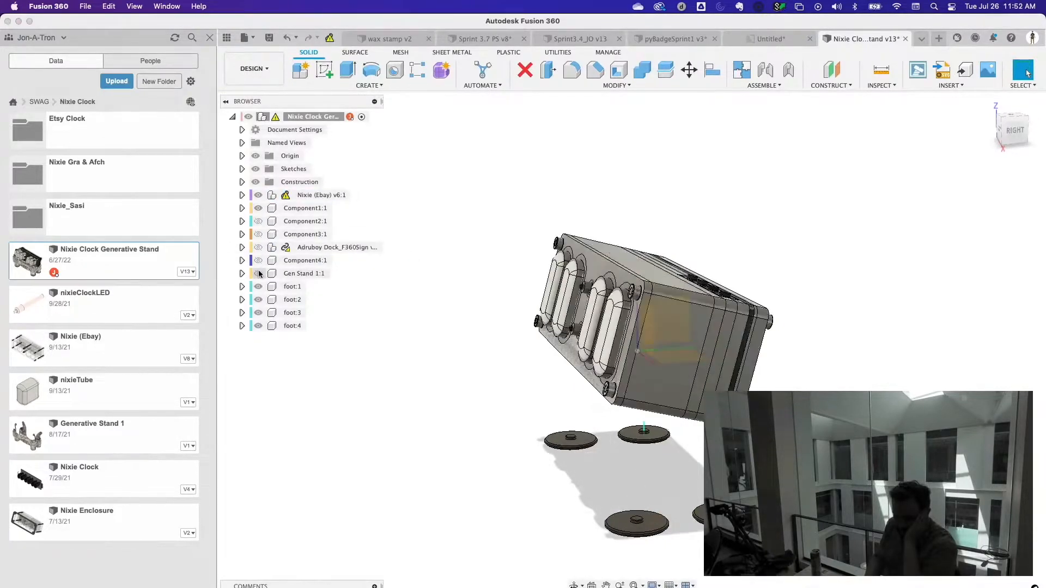
pyautogui.click(259, 273)
pyautogui.click(258, 208)
# - Examine the generative stand from the back, side and front, including how its arms hold the clock
pyautogui.keyDown('shift'); pyautogui.moveTo(843, 254); pyautogui.dragTo(1043, 240, button='middle'); pyautogui.keyUp('shift')
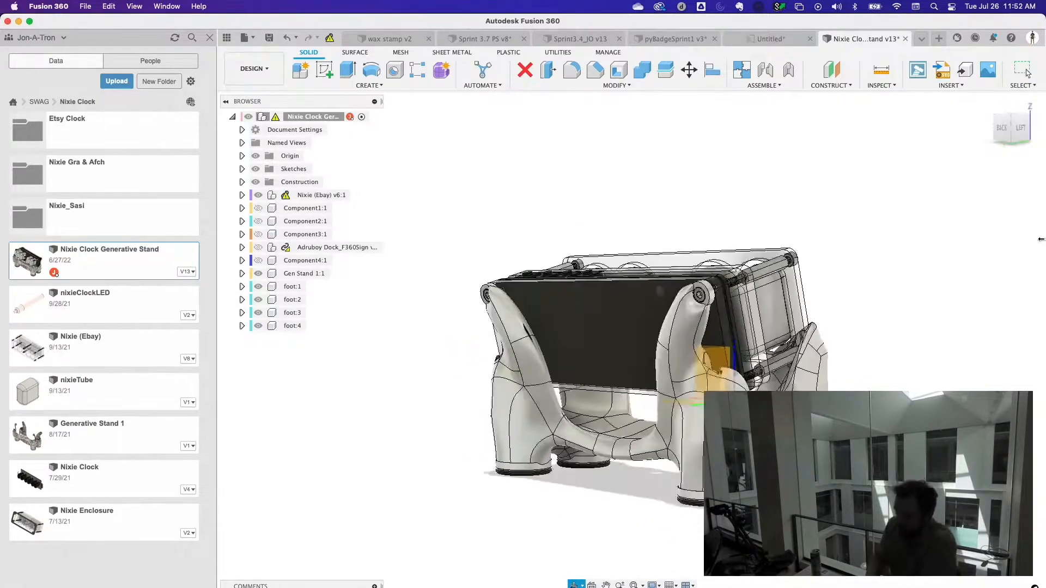
pyautogui.scroll(3, 876, 380)
pyautogui.middleClick(876, 381)
pyautogui.middleClick(875, 381)
pyautogui.keyDown('shift'); pyautogui.moveTo(858, 390); pyautogui.dragTo(890, 417, button='middle'); pyautogui.keyUp('shift')
pyautogui.moveTo(890, 468); pyautogui.dragTo(779, 381, button='middle')
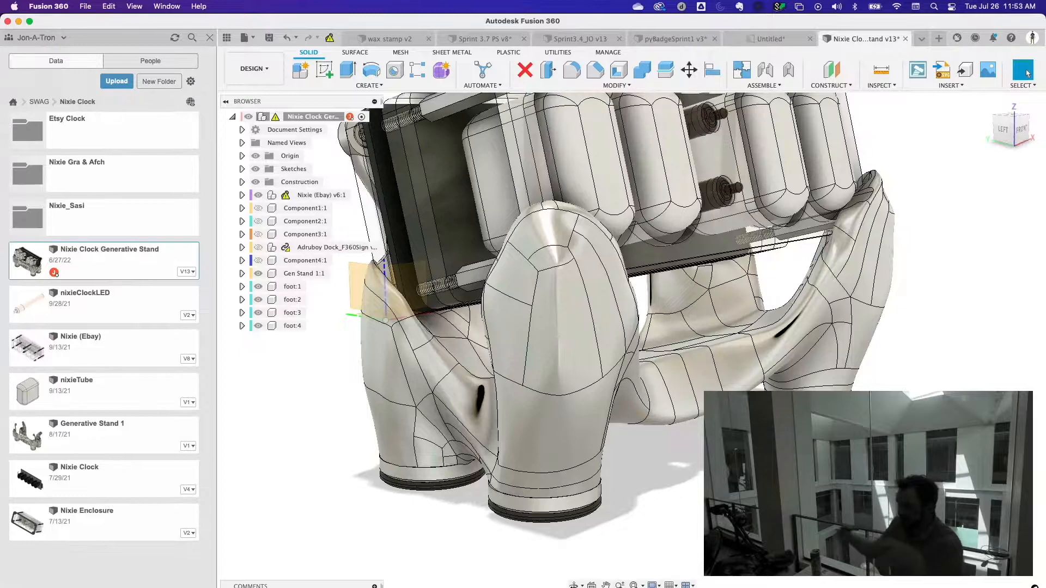
pyautogui.keyDown('shift'); pyautogui.moveTo(544, 305); pyautogui.dragTo(574, 323, button='middle'); pyautogui.keyUp('shift')
pyautogui.scroll(-5, 643, 365)
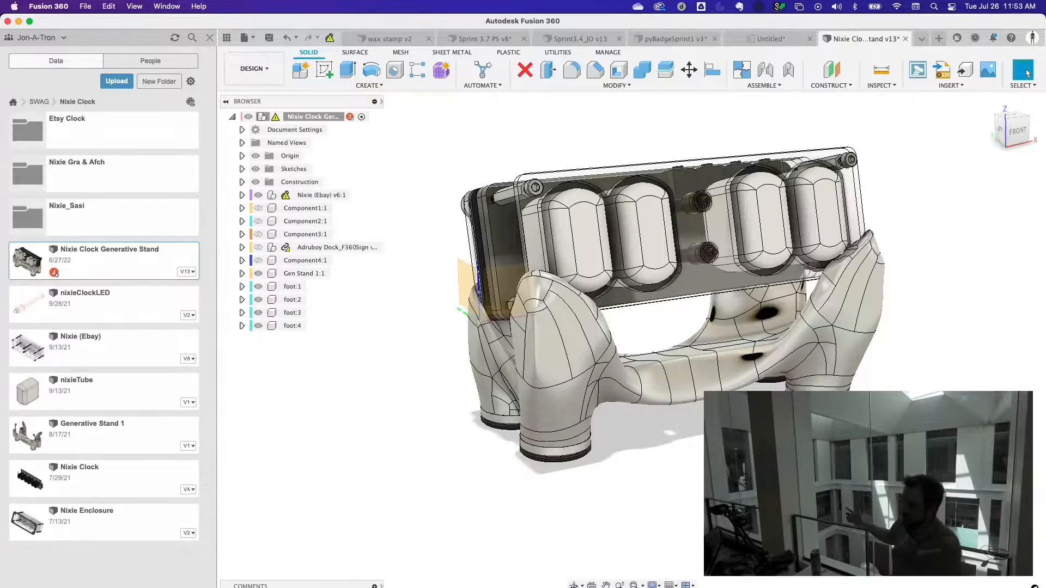
pyautogui.keyDown('shift'); pyautogui.moveTo(575, 322); pyautogui.dragTo(710, 362, button='middle'); pyautogui.keyUp('shift')
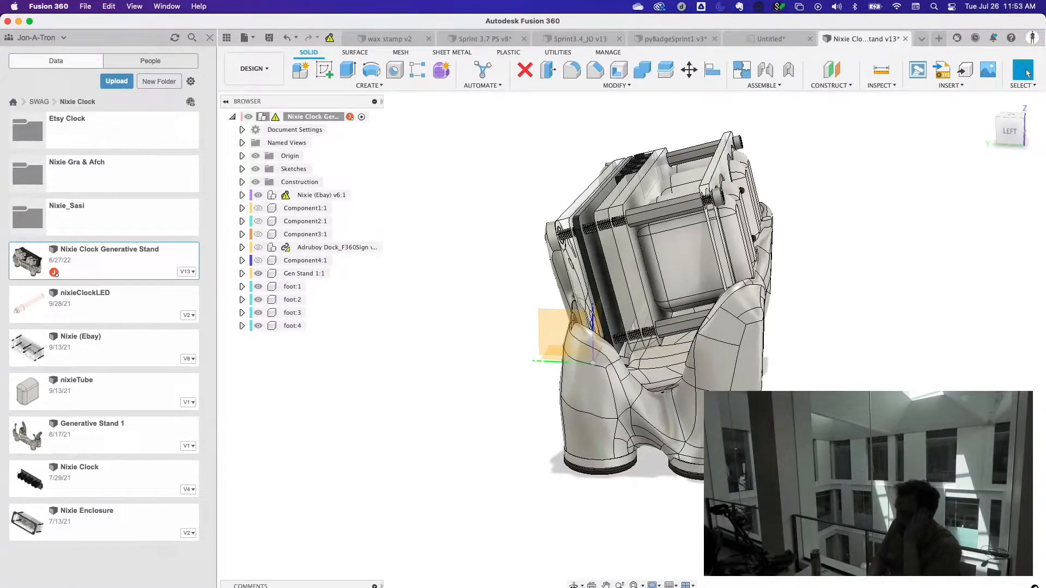
pyautogui.keyDown('shift'); pyautogui.moveTo(659, 305); pyautogui.dragTo(523, 296, button='middle'); pyautogui.keyUp('shift')
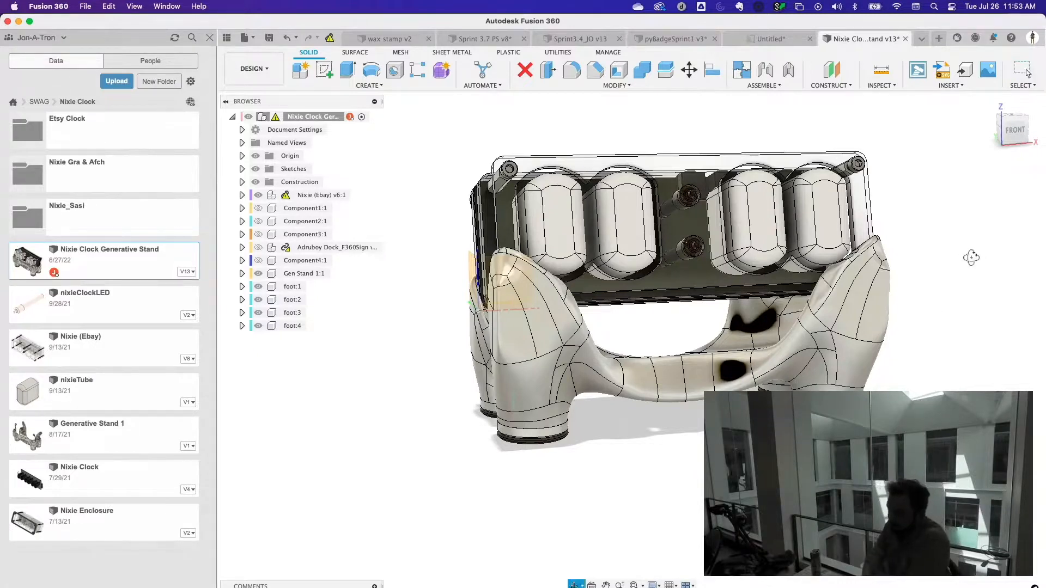
pyautogui.keyDown('shift'); pyautogui.moveTo(924, 318); pyautogui.dragTo(978, 268, button='middle'); pyautogui.keyUp('shift')
# - Open the list of available workspaces
pyautogui.click(276, 77)
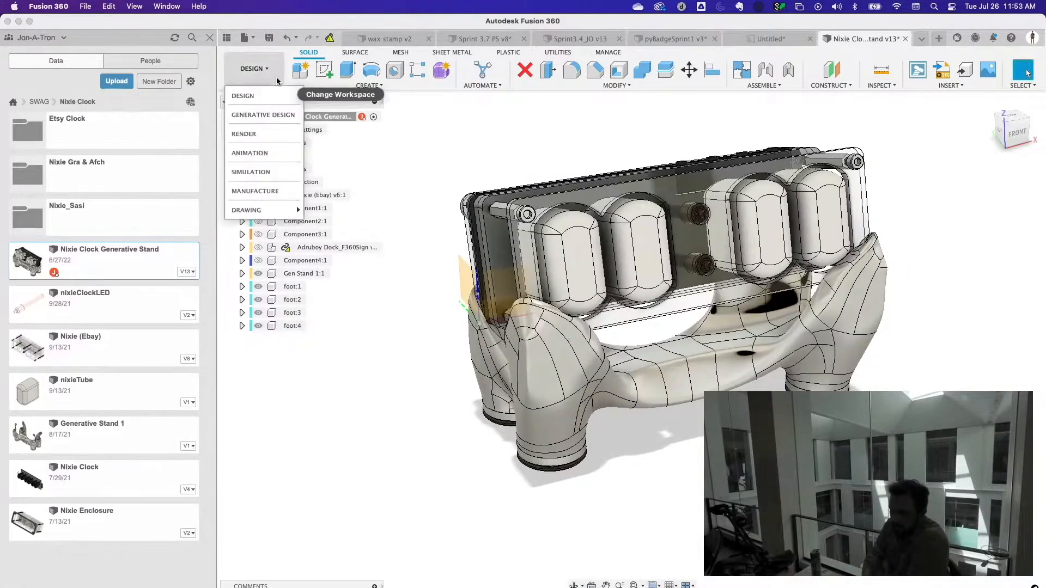